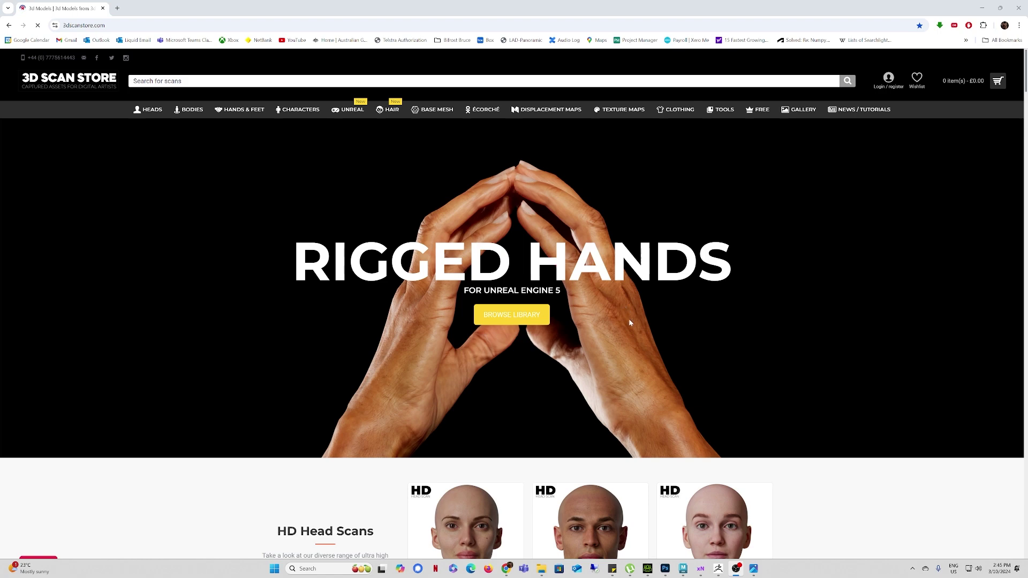
Step: Browse the 3D Scan Store home page's head, character, hand and hair model sections
{"action": "scroll", "coordinate": [628, 315], "scroll_direction": "down", "scroll_amount": 2}
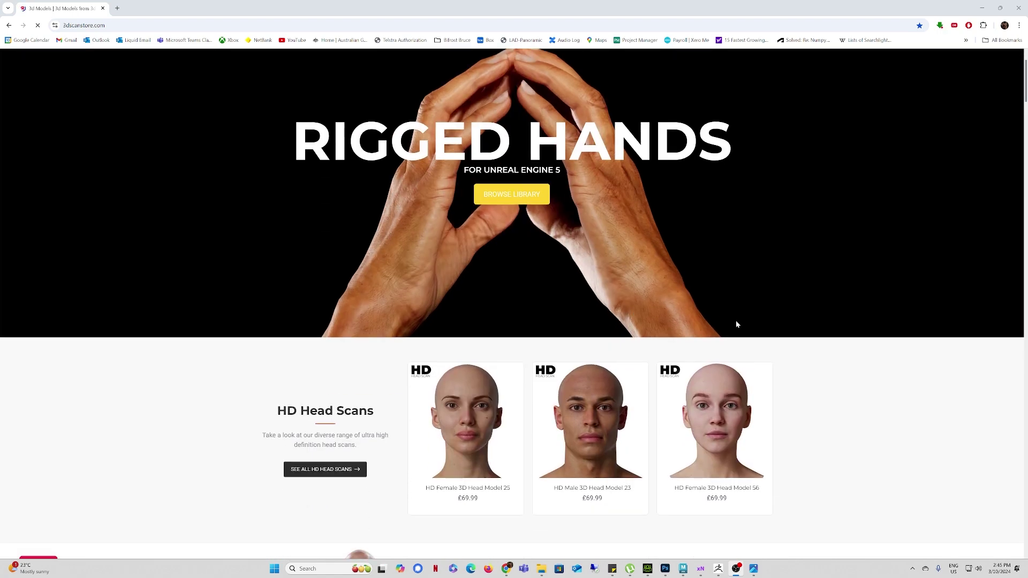
{"action": "scroll", "coordinate": [739, 318], "scroll_direction": "down", "scroll_amount": 6}
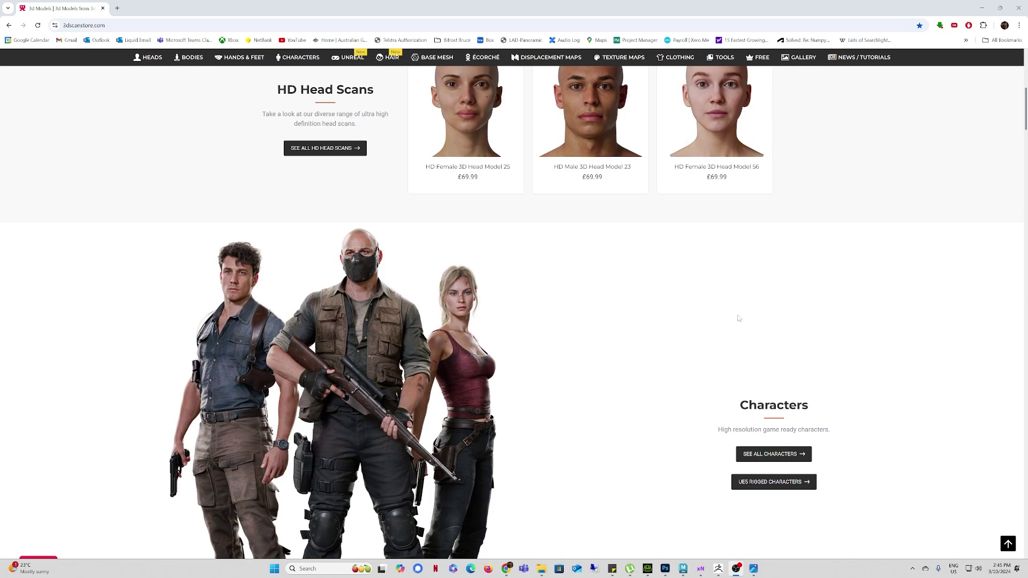
{"action": "scroll", "coordinate": [669, 309], "scroll_direction": "down", "scroll_amount": 12}
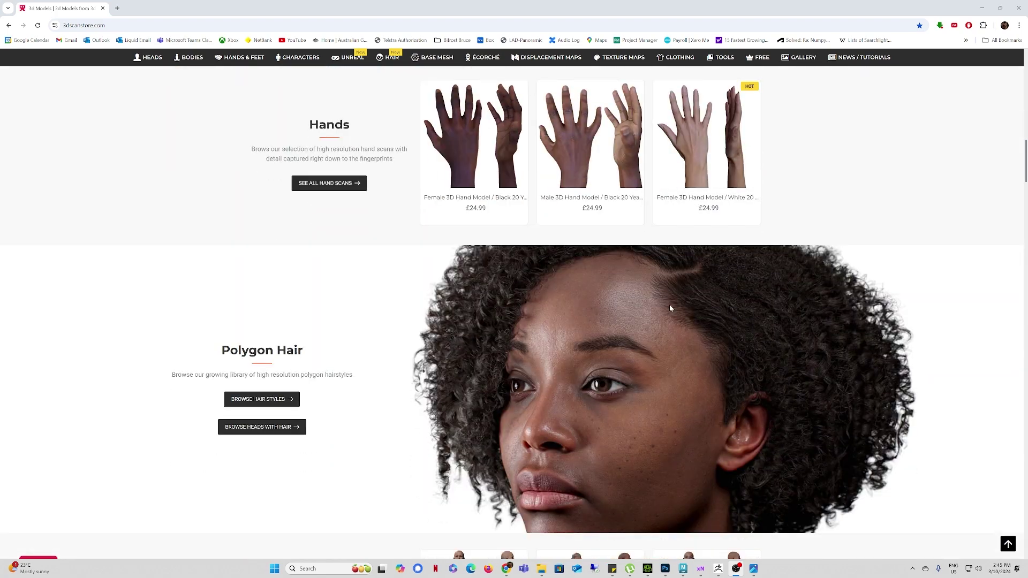
{"action": "scroll", "coordinate": [664, 327], "scroll_direction": "up", "scroll_amount": 9}
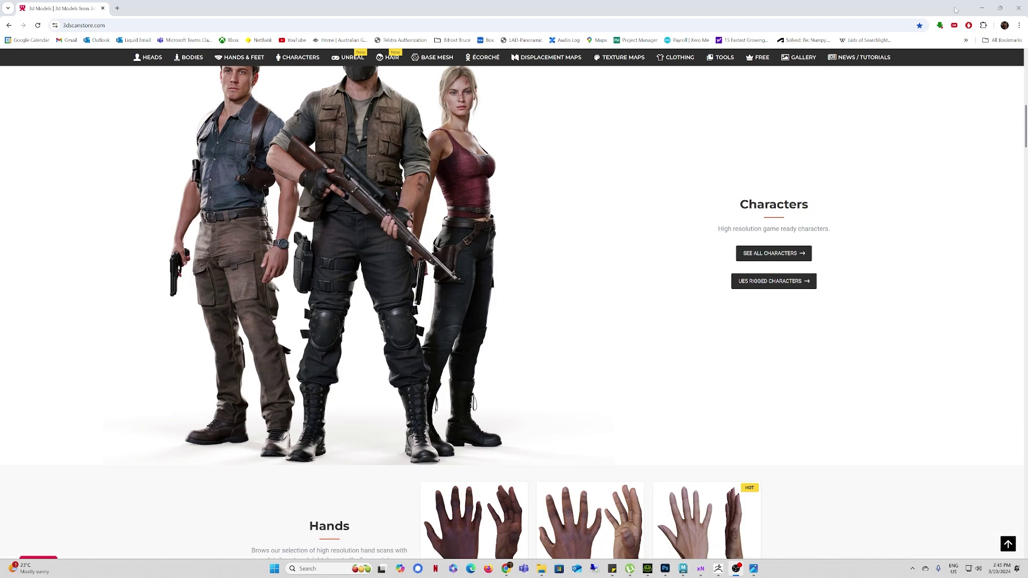
Step: Switch to Character Creator, play the character's calibration_live animation and view the B_03_Cam_05 reference photo
{"action": "left_click", "coordinate": [984, 9]}
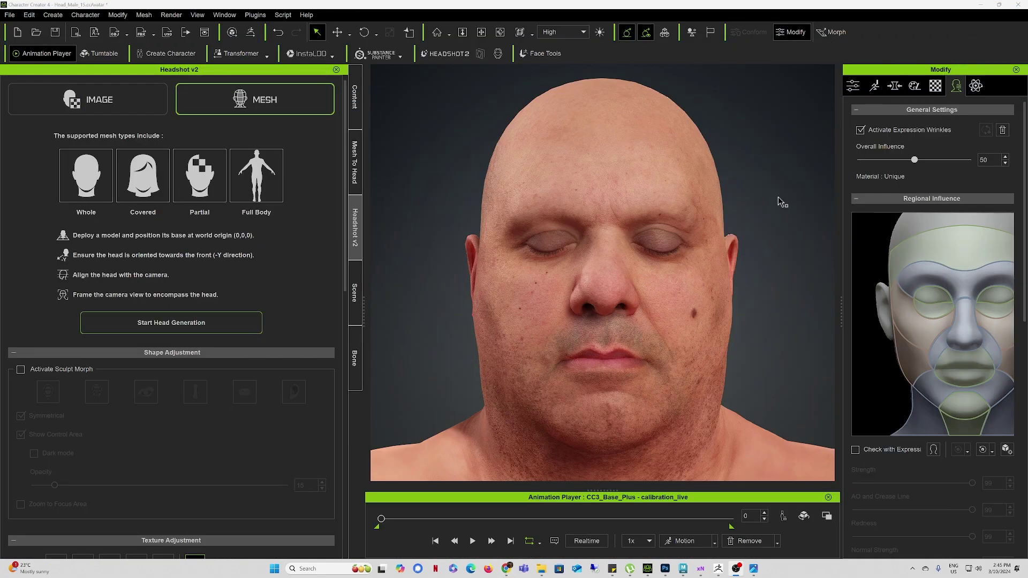
{"action": "left_click", "coordinate": [474, 541]}
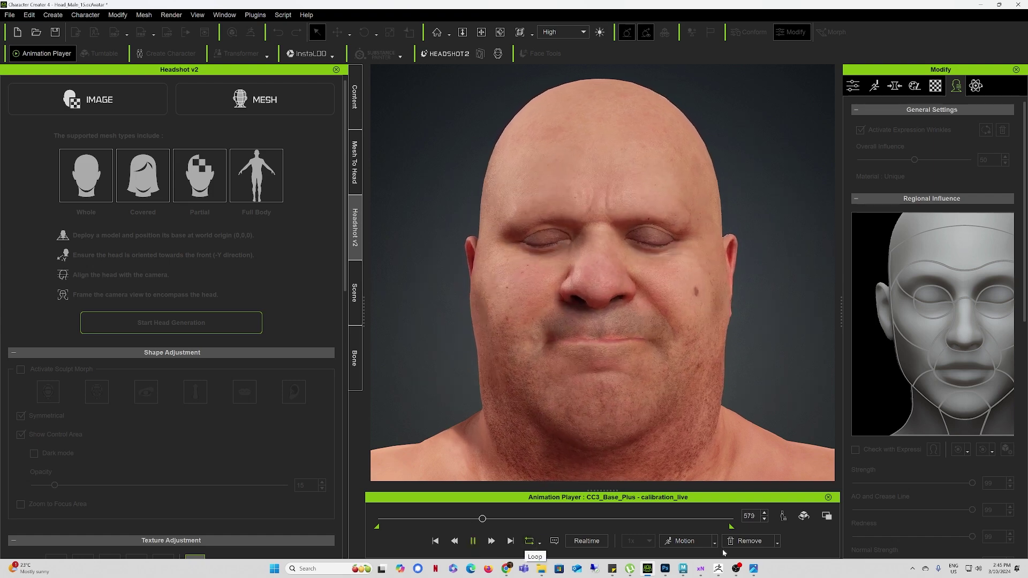
{"action": "left_click", "coordinate": [754, 569]}
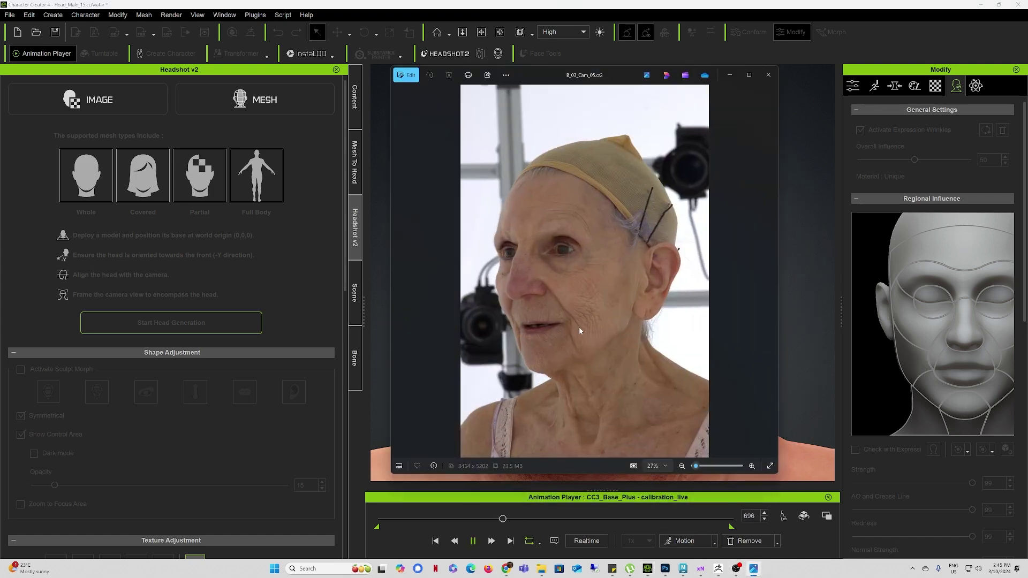
{"action": "left_click", "coordinate": [729, 77]}
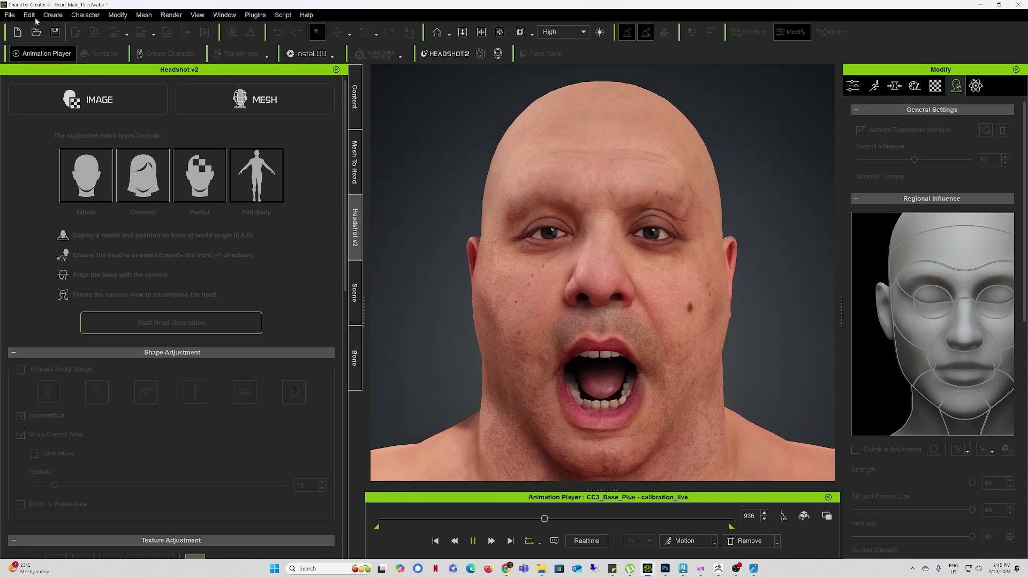
Step: Stop the animation playback and start a new, empty project
{"action": "left_click", "coordinate": [10, 15]}
{"action": "left_click", "coordinate": [8, 15]}
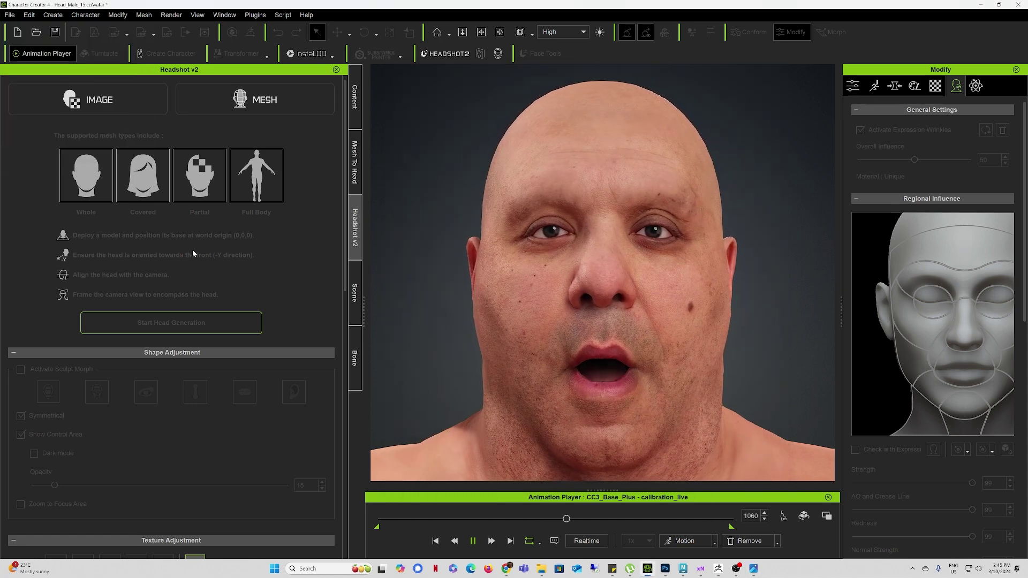
{"action": "left_click", "coordinate": [472, 541]}
{"action": "left_click", "coordinate": [10, 15]}
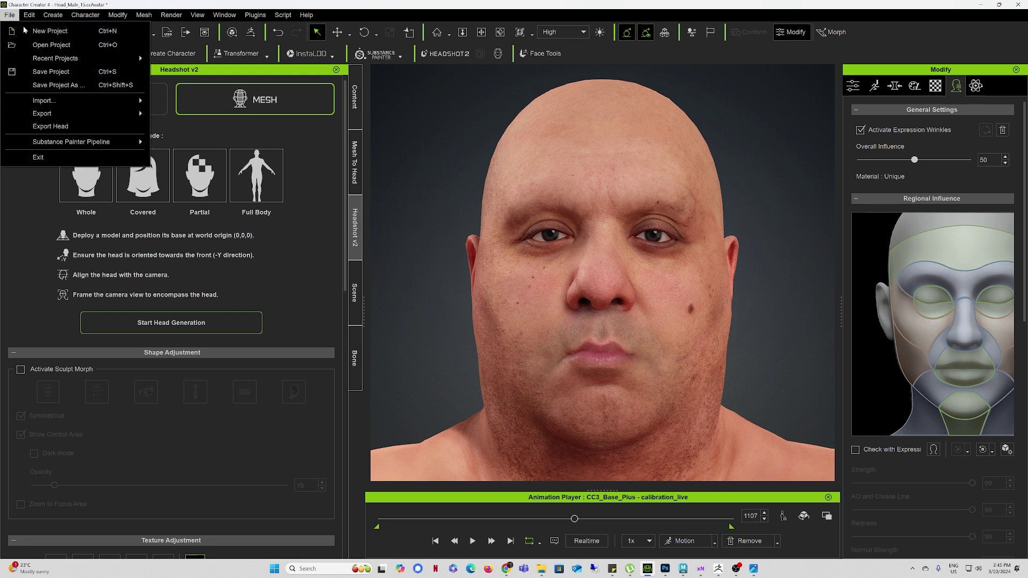
{"action": "left_click", "coordinate": [54, 31]}
{"action": "left_click", "coordinate": [514, 303]}
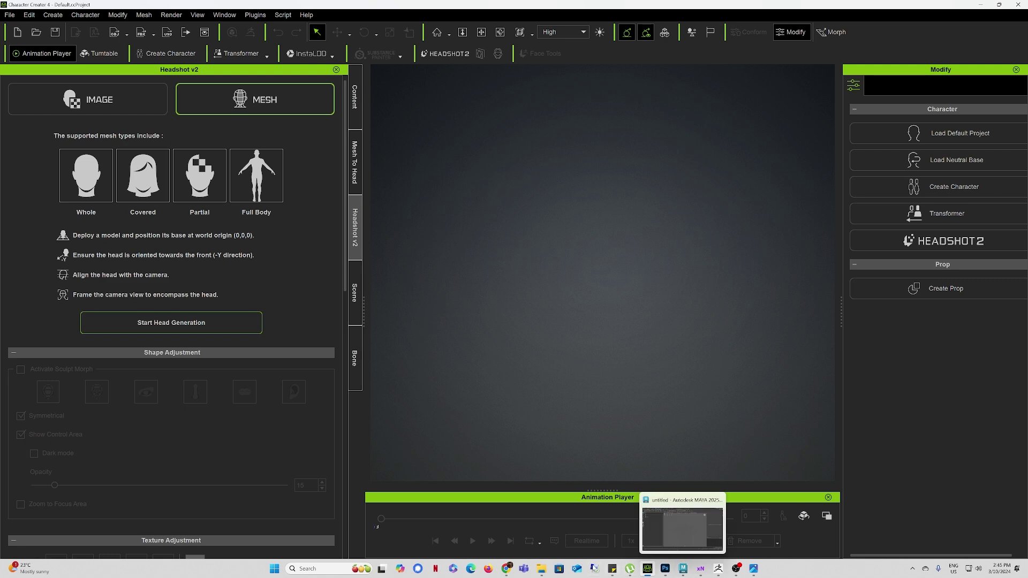
Step: Switch to ZBrush and load the Head tool from M:\Models\3D Scan Store\HD Head Scans\Female\Female 24\ZTL
{"action": "left_click", "coordinate": [541, 569]}
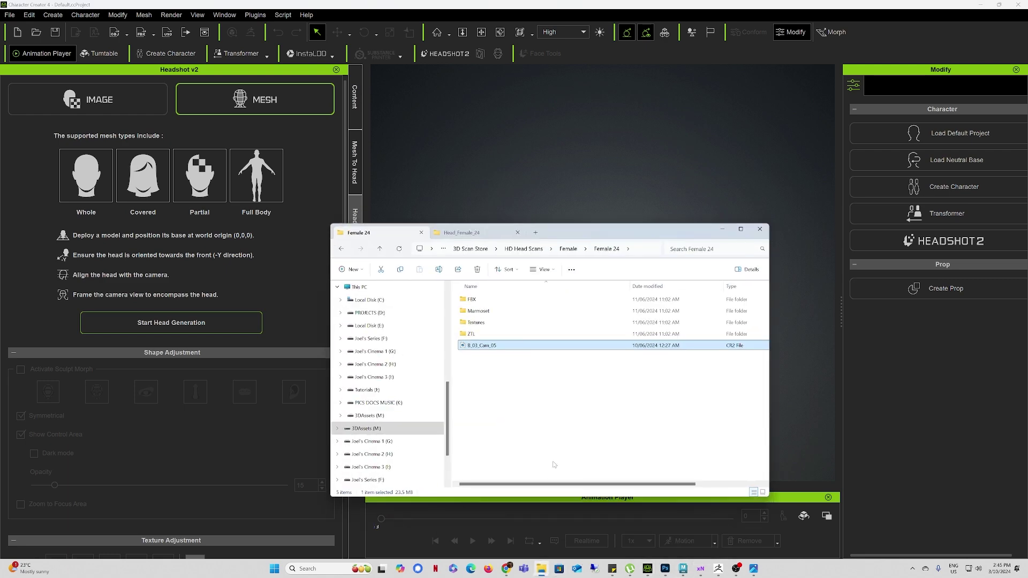
{"action": "double_click", "coordinate": [478, 335]}
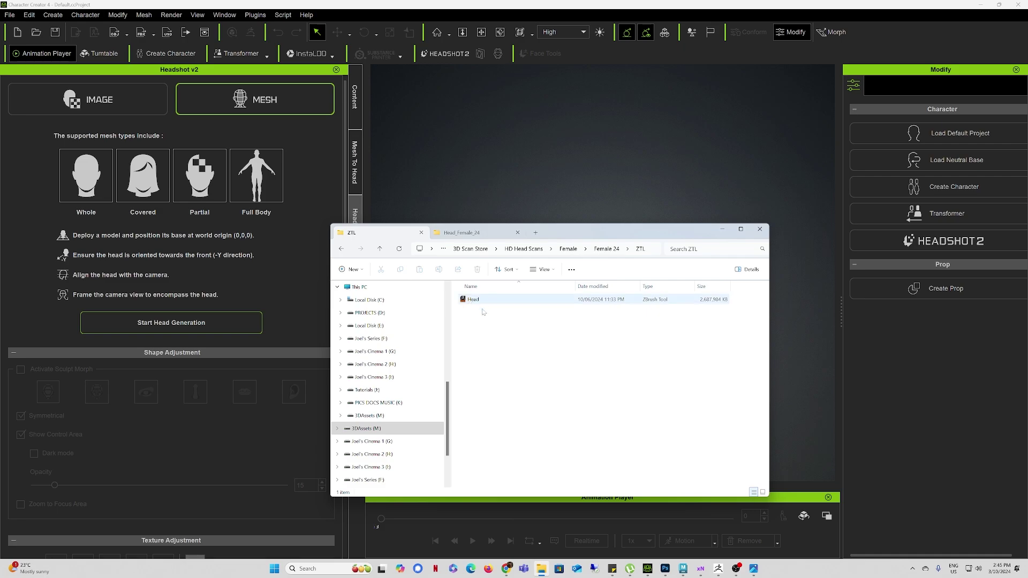
{"action": "left_click", "coordinate": [718, 568]}
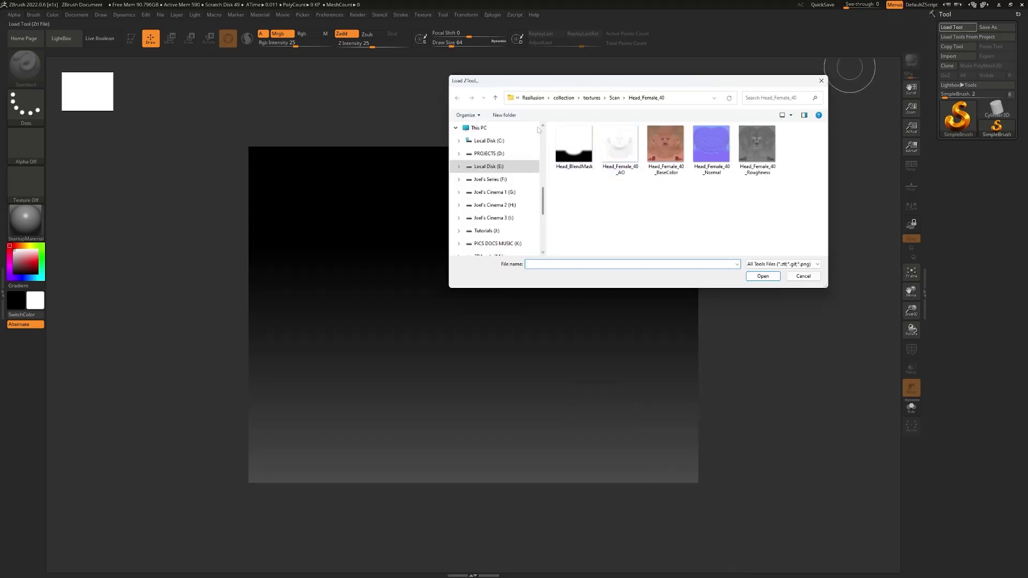
{"action": "left_click", "coordinate": [495, 98]}
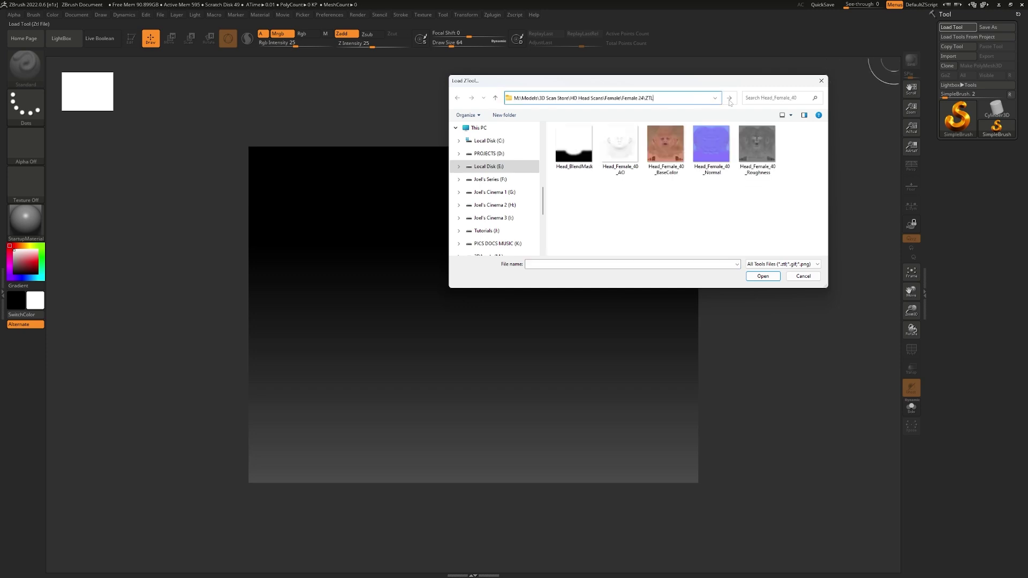
{"action": "left_click", "coordinate": [729, 98]}
{"action": "left_click", "coordinate": [596, 140]}
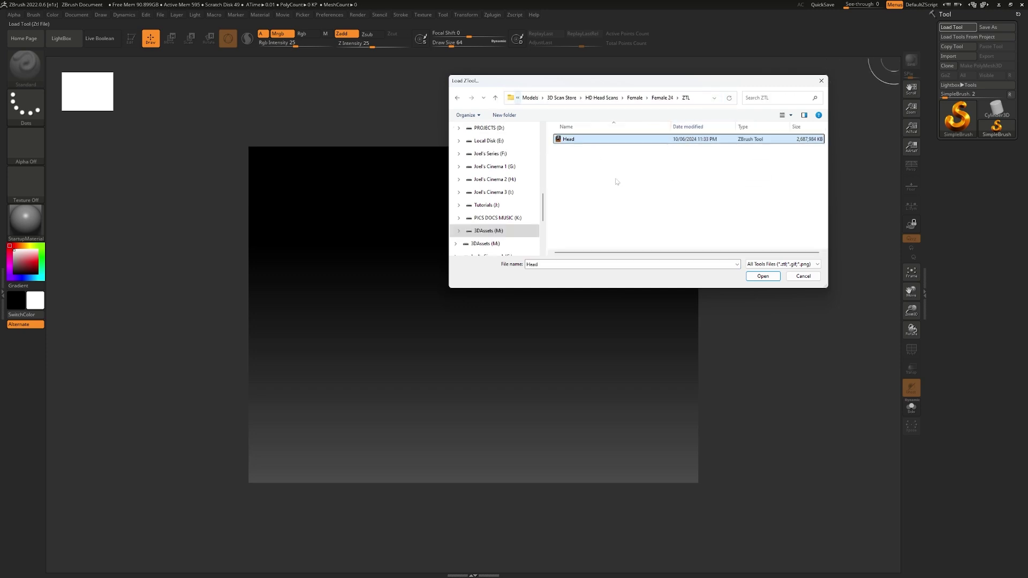
{"action": "left_click", "coordinate": [771, 278]}
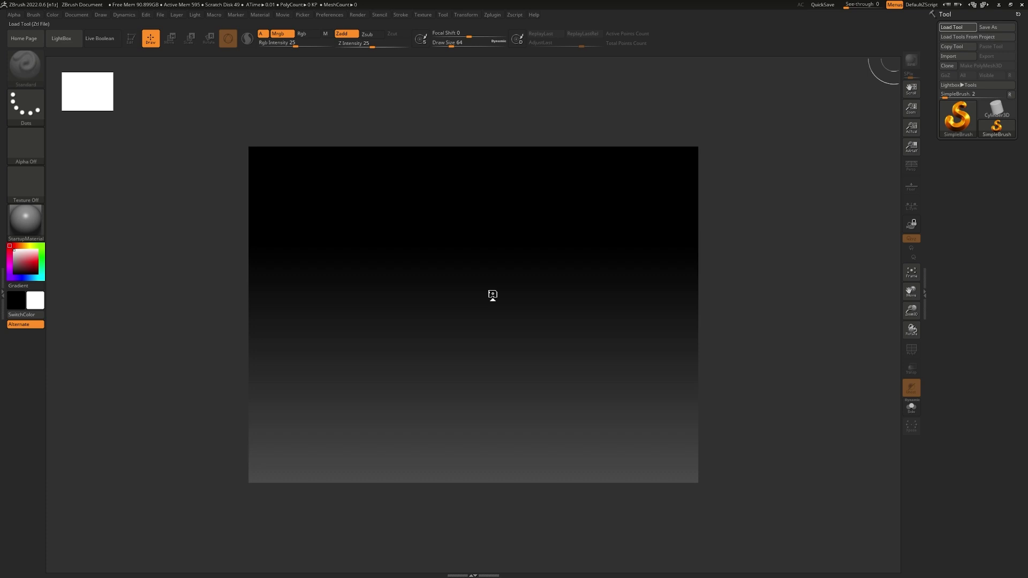
Step: Delete all subtools other than the Head
{"action": "left_click", "coordinate": [953, 166]}
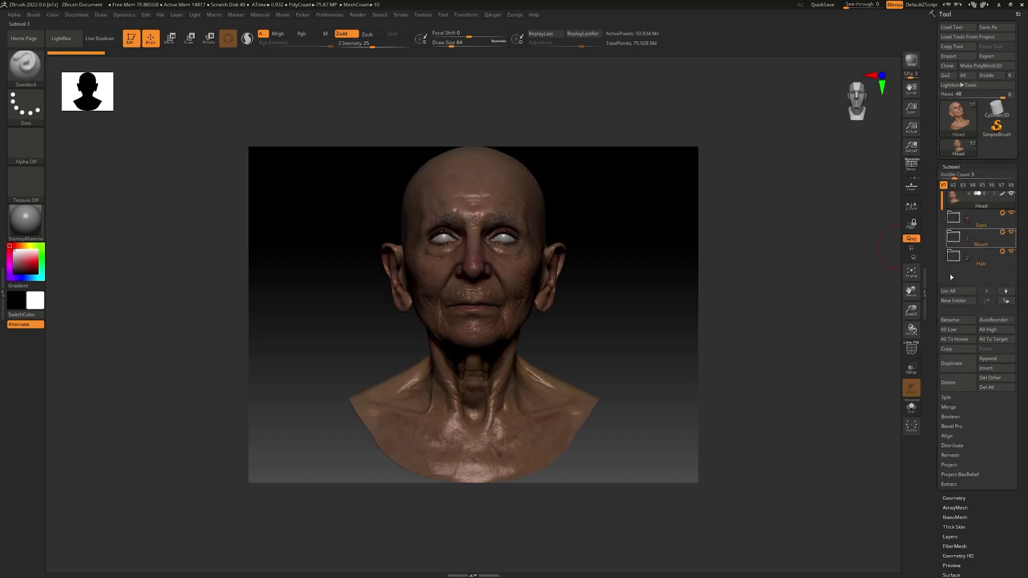
{"action": "left_click", "coordinate": [991, 378]}
{"action": "left_click", "coordinate": [887, 399]}
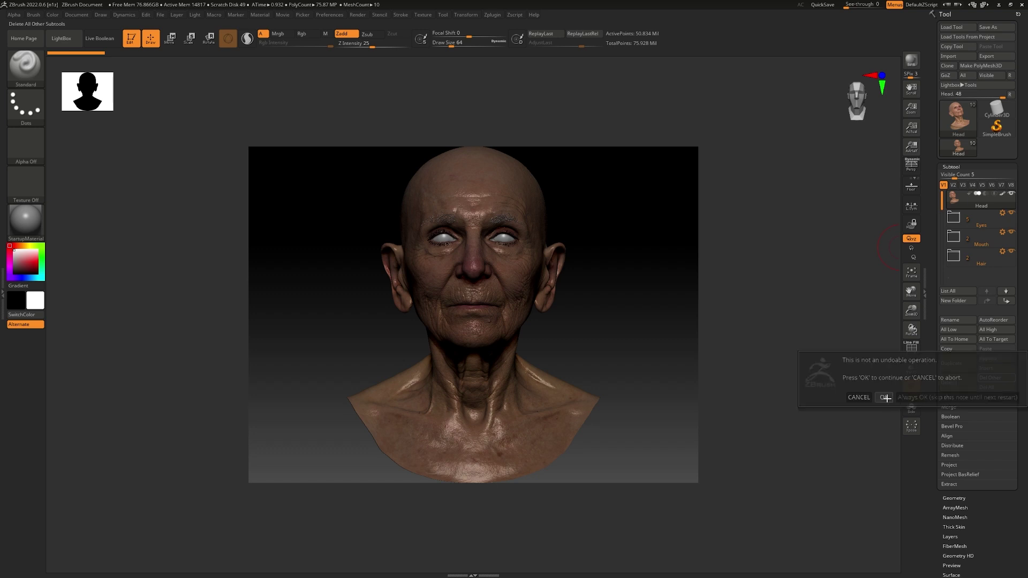
Step: Lower the head to subdivision level 6 and export it as an FBX named Hires with the default export options
{"action": "left_click", "coordinate": [955, 498]}
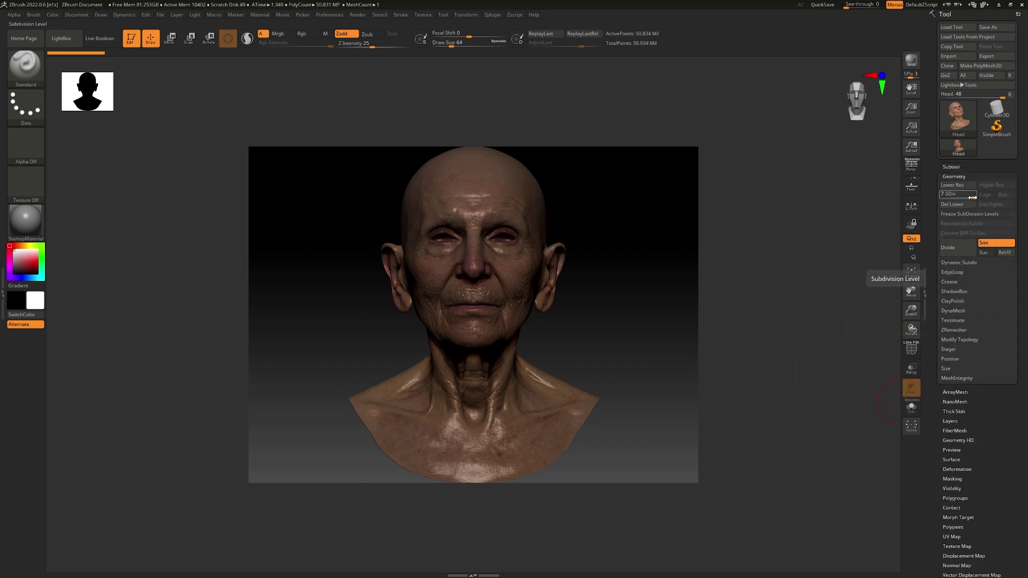
{"action": "left_click_drag", "start_coordinate": [972, 198], "coordinate": [968, 198]}
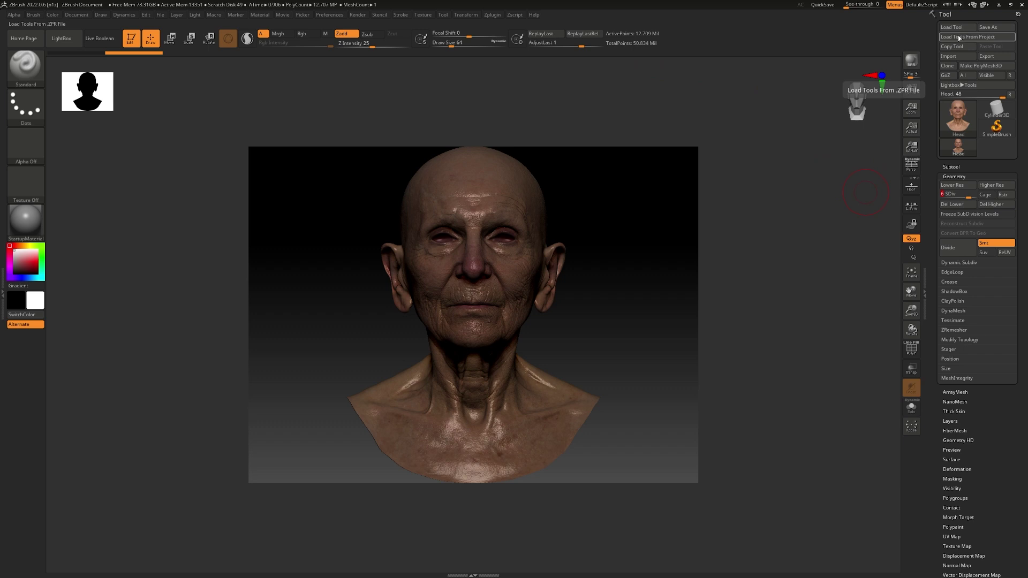
{"action": "left_click", "coordinate": [989, 56]}
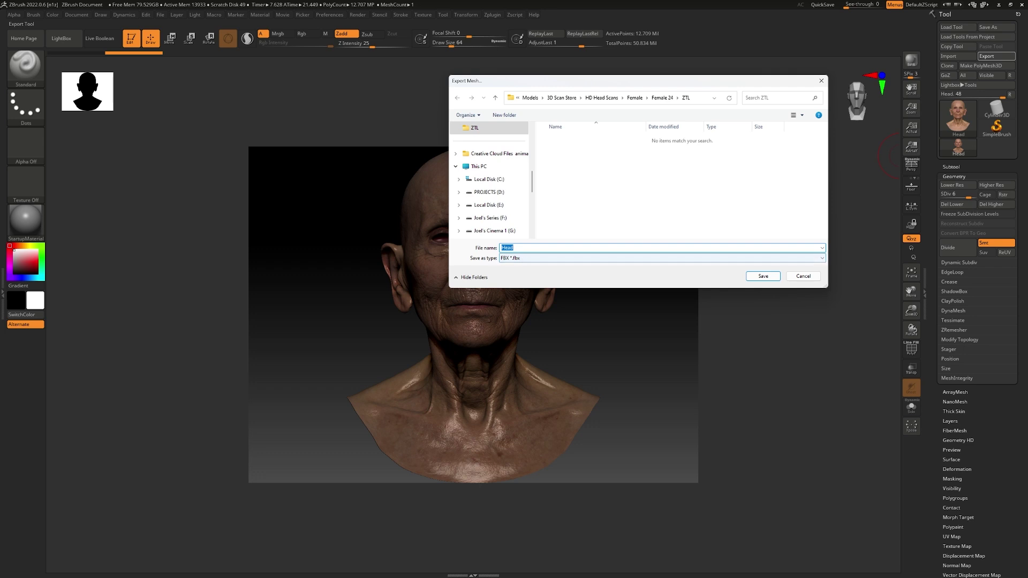
{"action": "left_click", "coordinate": [515, 247]}
{"action": "type", "text": "Hires"}
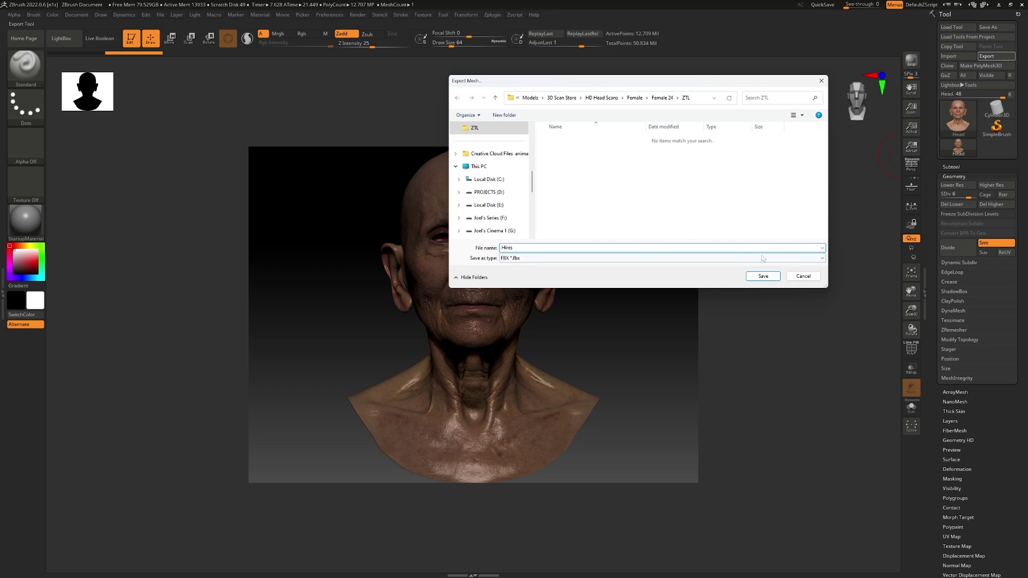
{"action": "left_click", "coordinate": [763, 276]}
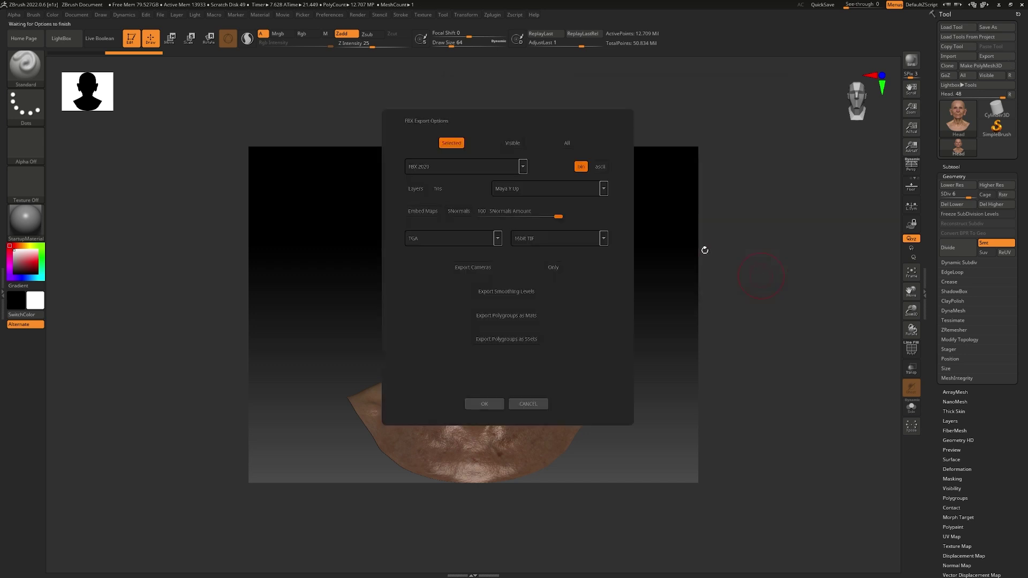
{"action": "left_click", "coordinate": [484, 405]}
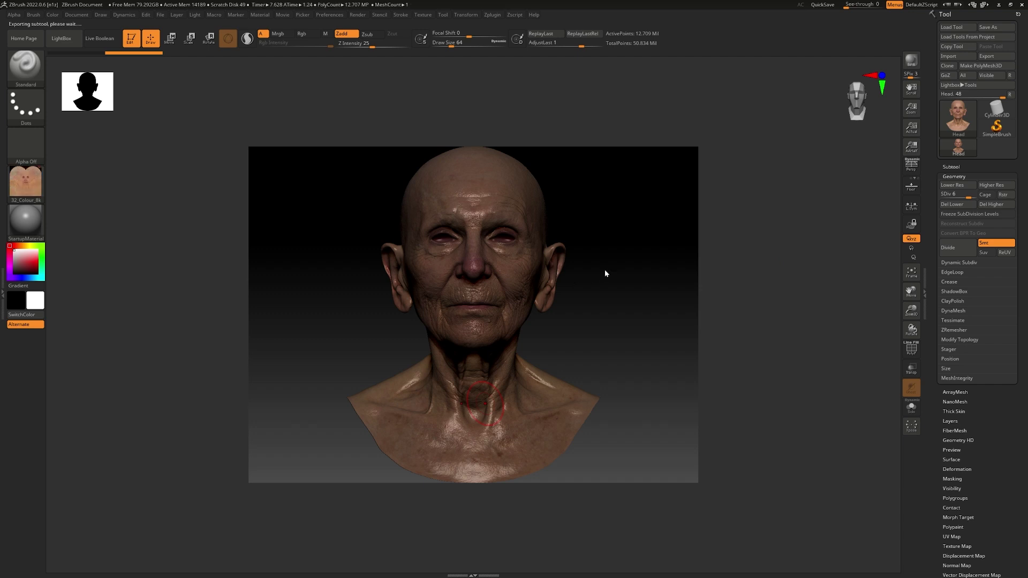
Step: Export the head at subdivision level 4 as an FBX named Lores with the default export options
{"action": "left_click_drag", "start_coordinate": [605, 273], "coordinate": [624, 278]}
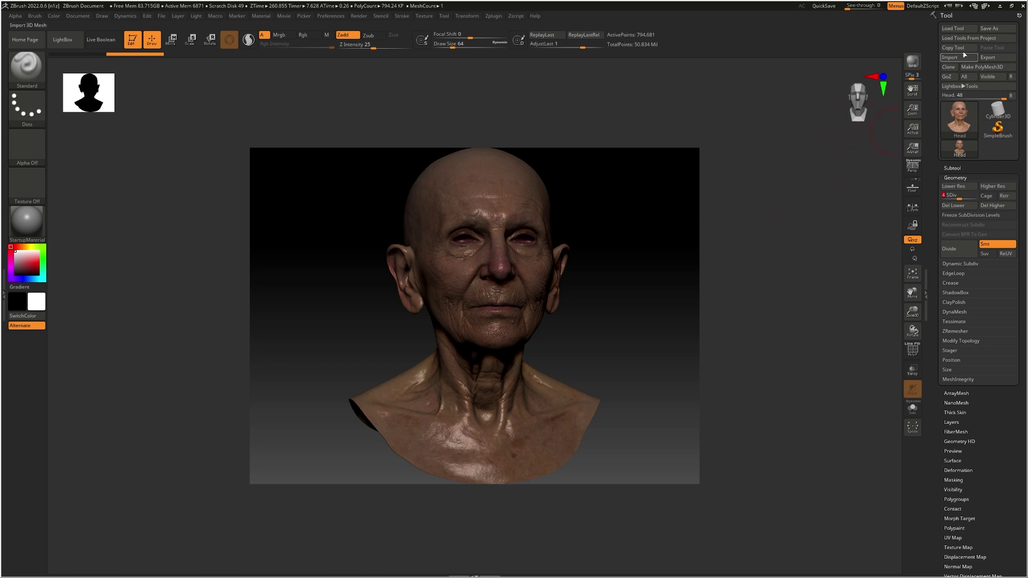
{"action": "left_click", "coordinate": [993, 61]}
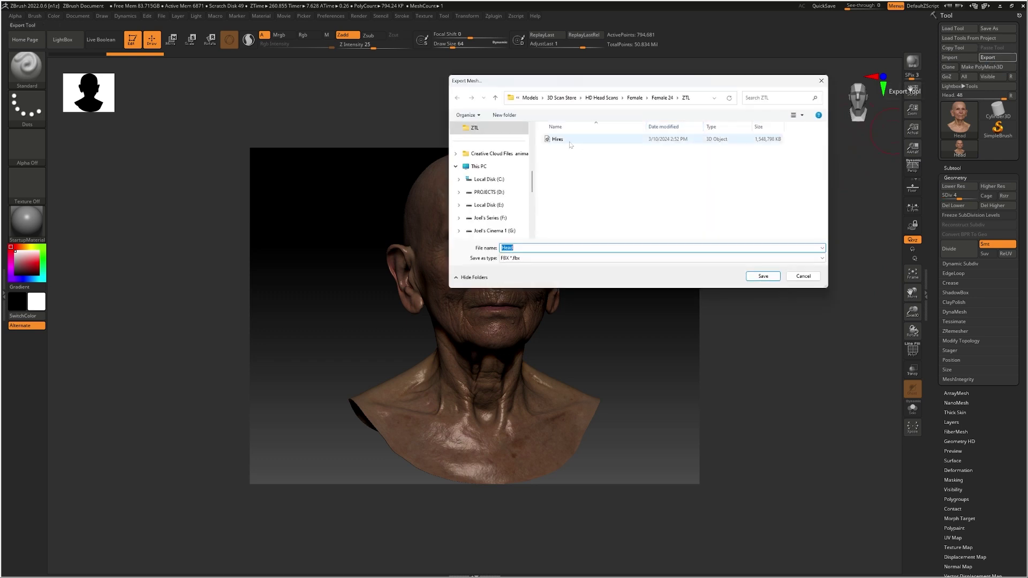
{"action": "left_click", "coordinate": [514, 248]}
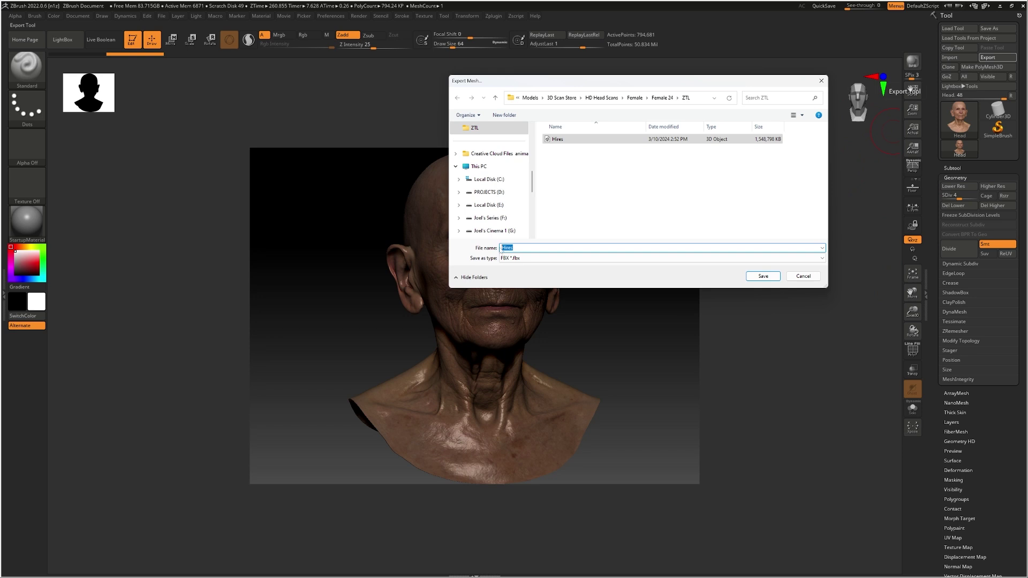
{"action": "type", "text": "Lor"}
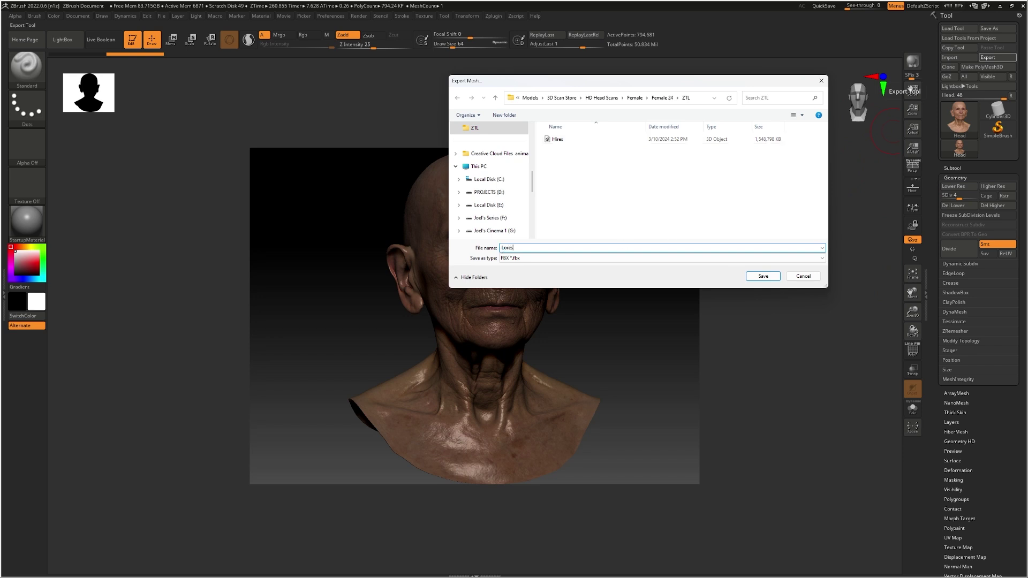
{"action": "left_click", "coordinate": [763, 276]}
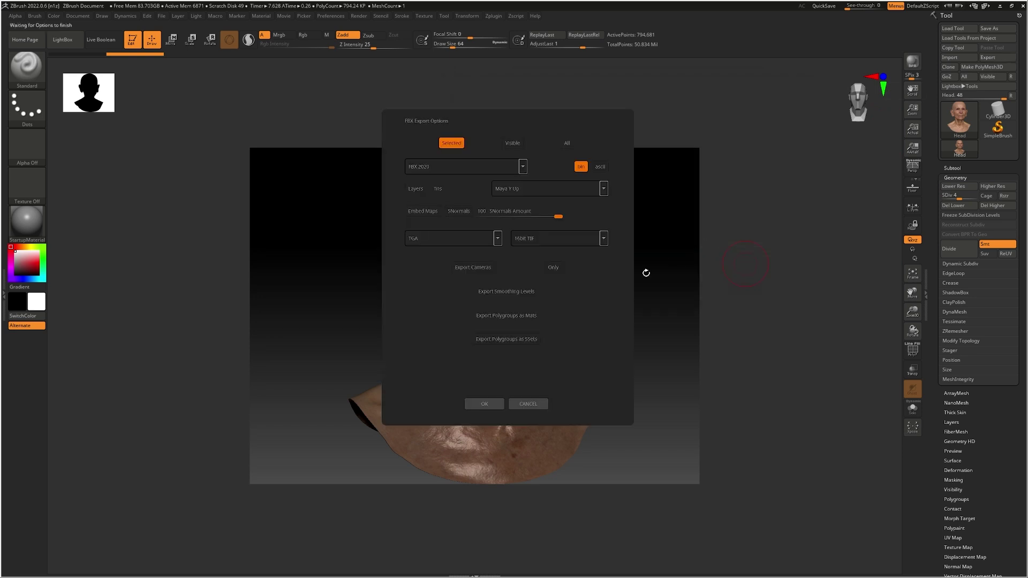
{"action": "left_click", "coordinate": [484, 404]}
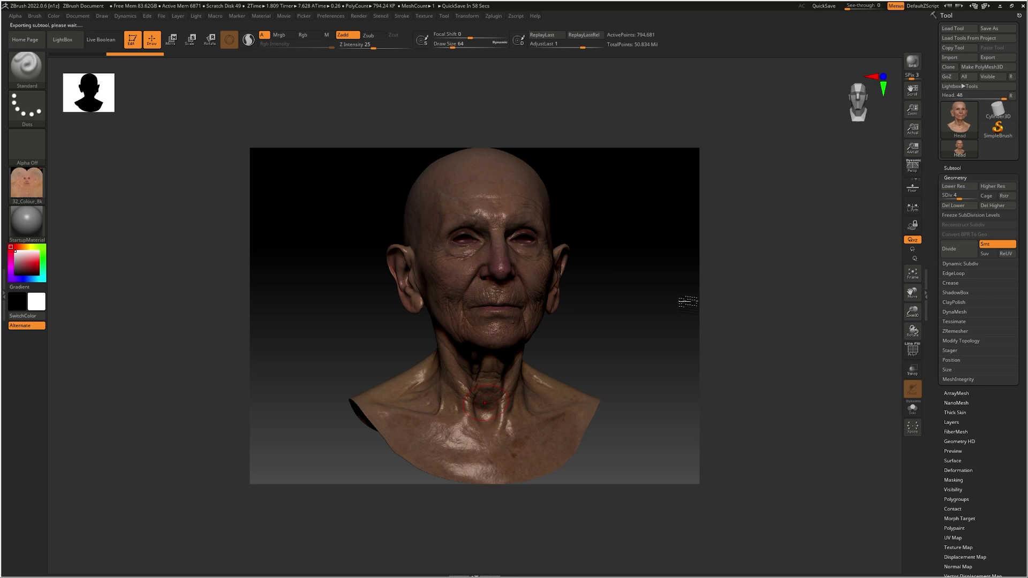
Step: Leave ZBrush and delete the exported Head_TXTR file from the Female 24 ZTL folder in File Explorer
{"action": "left_click", "coordinate": [1000, 7]}
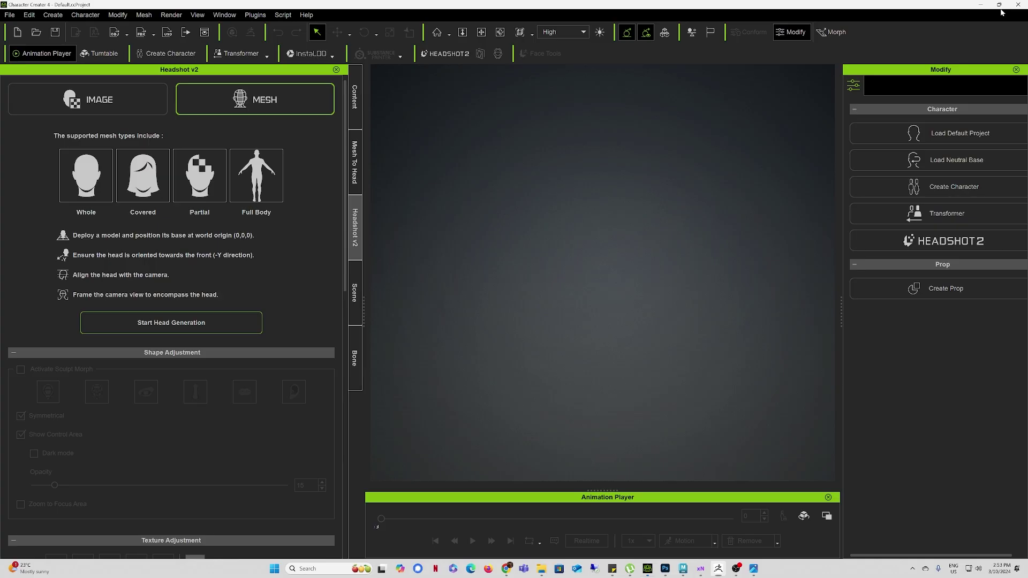
{"action": "left_click", "coordinate": [541, 569]}
{"action": "left_click", "coordinate": [473, 311]}
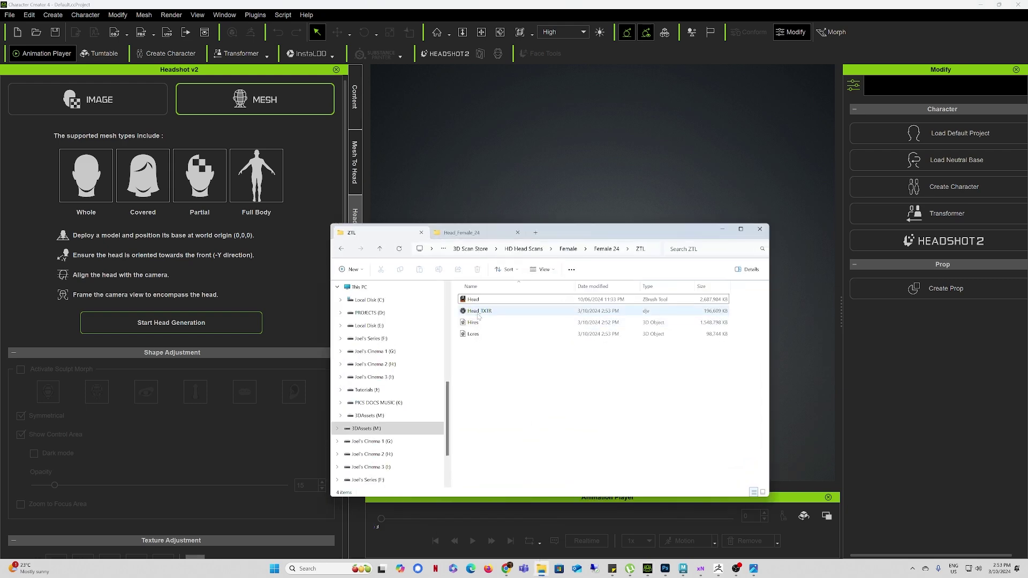
{"action": "key", "text": "Delete"}
Step: Move the Hires and Lores FBX files from the Female 24 ZTL folder into the Head_Female_24 textures folder
{"action": "left_click_drag", "start_coordinate": [476, 327], "coordinate": [477, 314]}
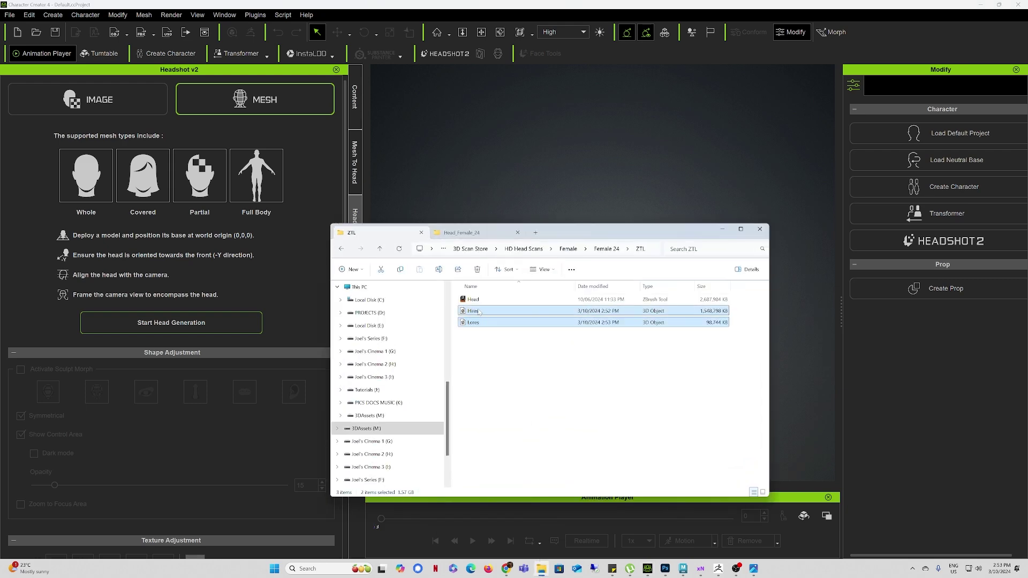
{"action": "right_click", "coordinate": [479, 313]}
{"action": "left_click", "coordinate": [487, 320]}
{"action": "key", "text": "ctrl+Tab"}
{"action": "right_click", "coordinate": [485, 332]}
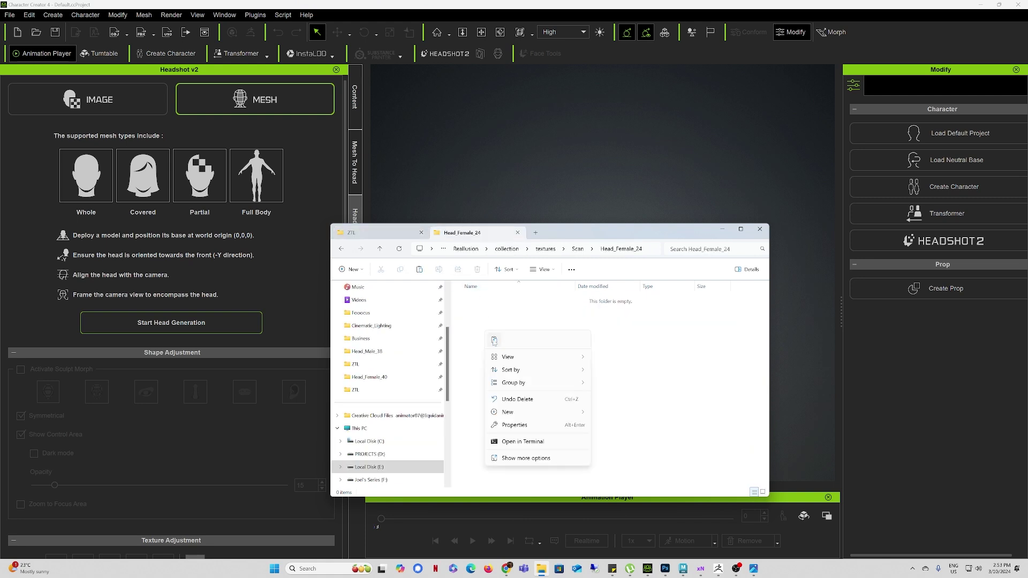
{"action": "left_click", "coordinate": [493, 341]}
{"action": "left_click", "coordinate": [484, 339]}
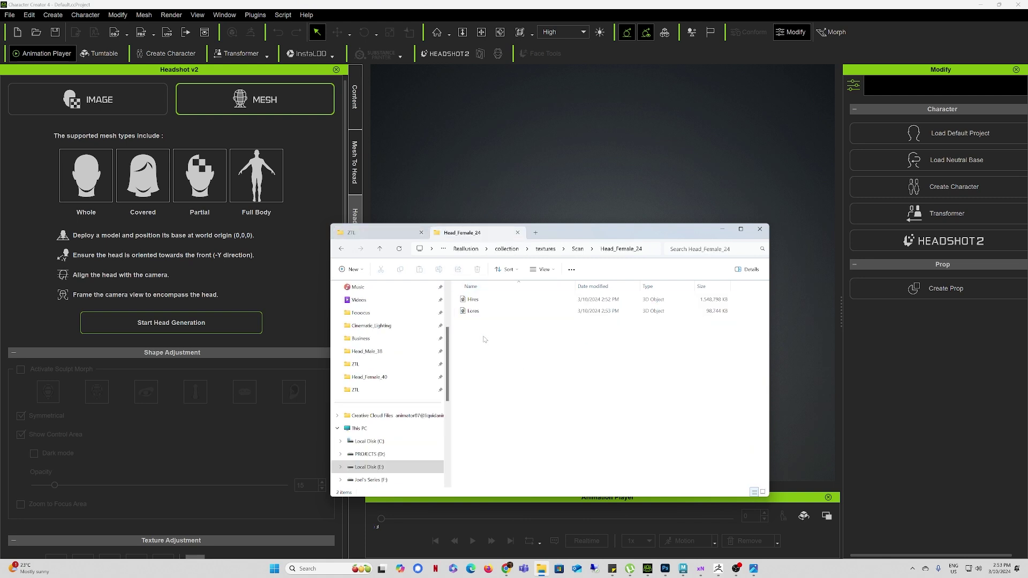
Step: Import the Lores FBX into Character Creator as a prop and minimize File Explorer
{"action": "left_click_drag", "start_coordinate": [531, 232], "coordinate": [443, 338]}
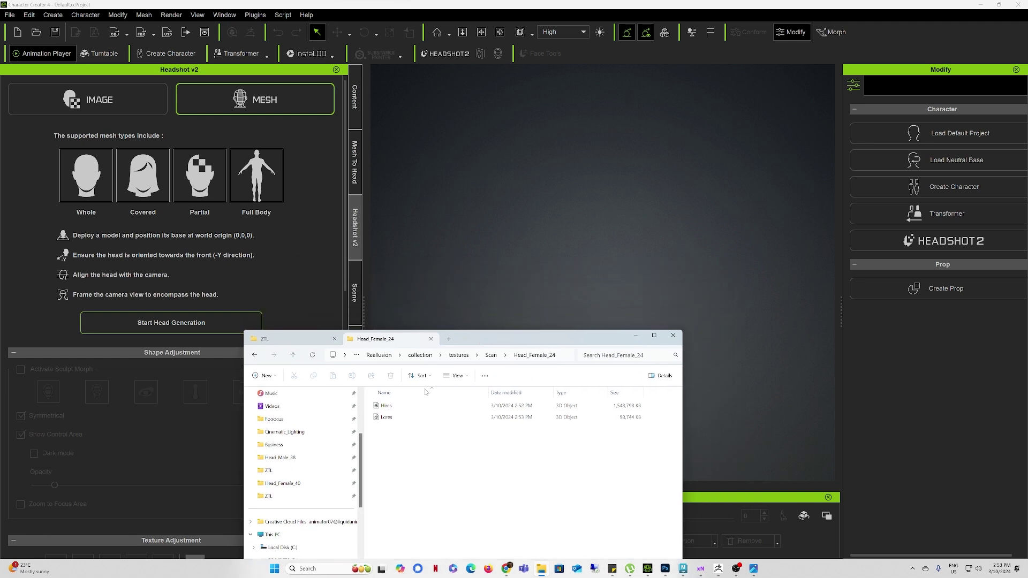
{"action": "left_click", "coordinate": [388, 418]}
{"action": "left_click_drag", "start_coordinate": [386, 420], "coordinate": [544, 232]}
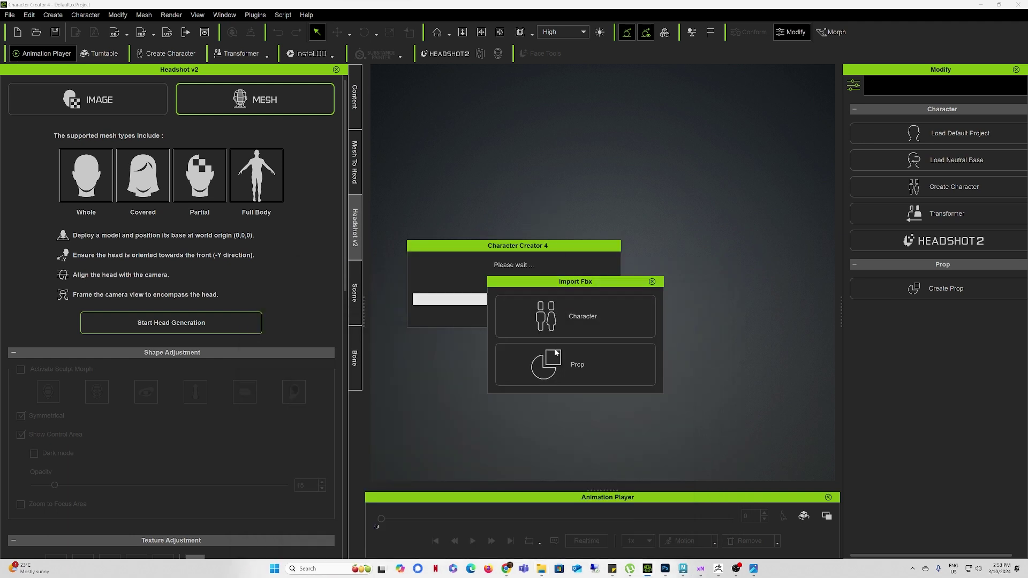
{"action": "left_click", "coordinate": [557, 370]}
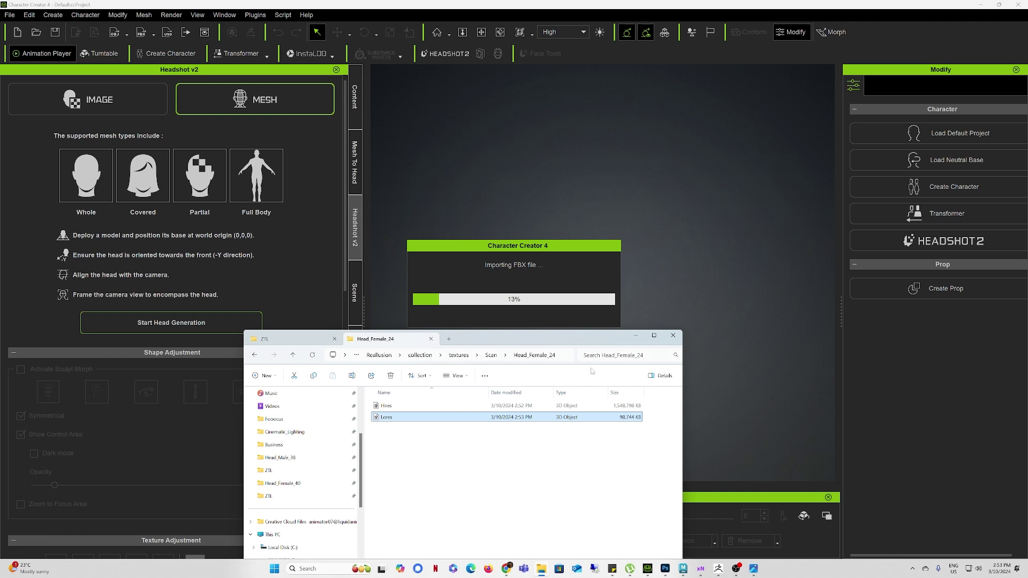
{"action": "left_click", "coordinate": [636, 336]}
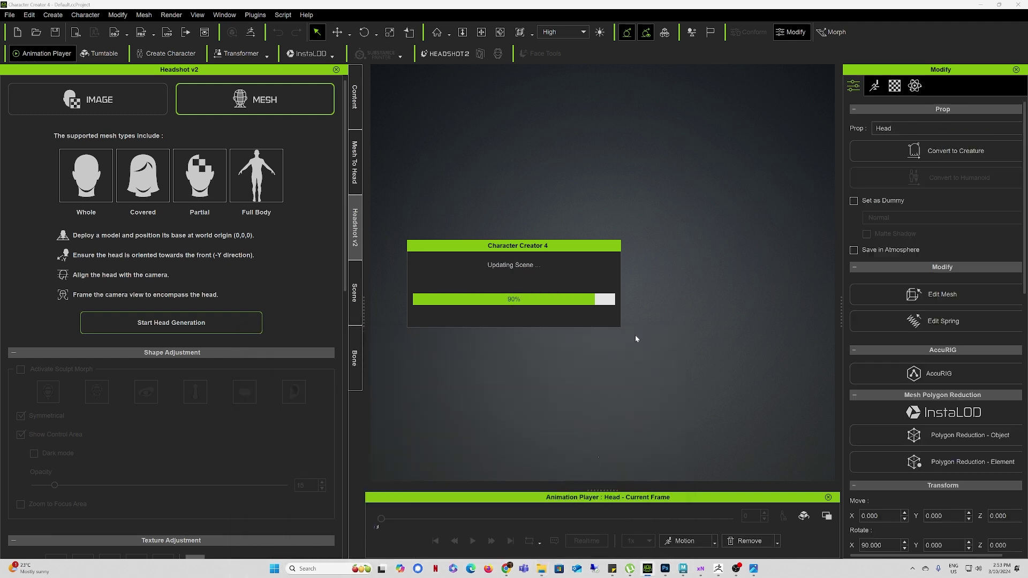
Step: Rescale the imported head prop uniformly with Lock Scale XYZ enabled and frame the whole head from the front
{"action": "scroll", "coordinate": [882, 440], "scroll_direction": "down", "scroll_amount": 3}
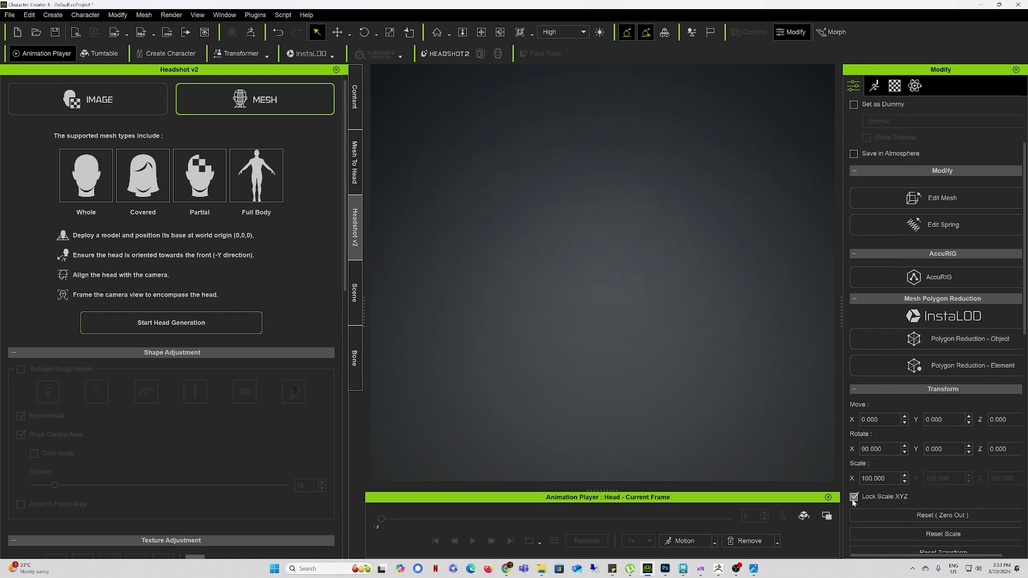
{"action": "left_click", "coordinate": [855, 498]}
{"action": "key", "text": "Return"}
{"action": "right_click_drag", "start_coordinate": [617, 412], "coordinate": [638, 413]}
{"action": "scroll", "coordinate": [597, 333], "scroll_direction": "up", "scroll_amount": 2}
{"action": "middle_click_drag", "start_coordinate": [597, 333], "coordinate": [617, 260]}
{"action": "scroll", "coordinate": [617, 260], "scroll_direction": "up", "scroll_amount": 8}
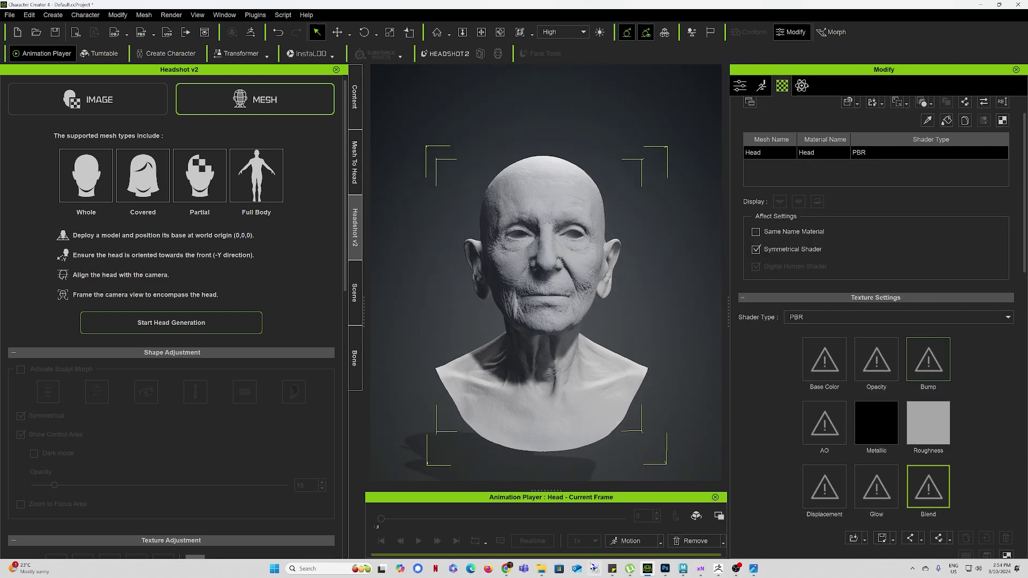
Step: Switch to File Explorer and open the TGA Face folder inside the Female 24 Textures folder
{"action": "left_click", "coordinate": [542, 569]}
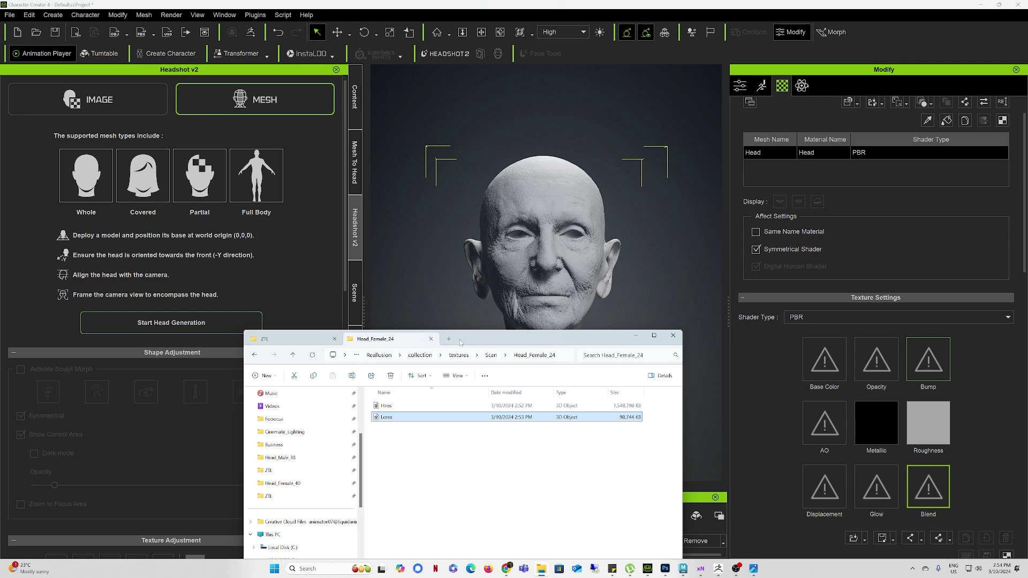
{"action": "left_click_drag", "start_coordinate": [460, 343], "coordinate": [464, 234]}
{"action": "left_click", "coordinate": [268, 230]}
{"action": "left_click", "coordinate": [297, 246]}
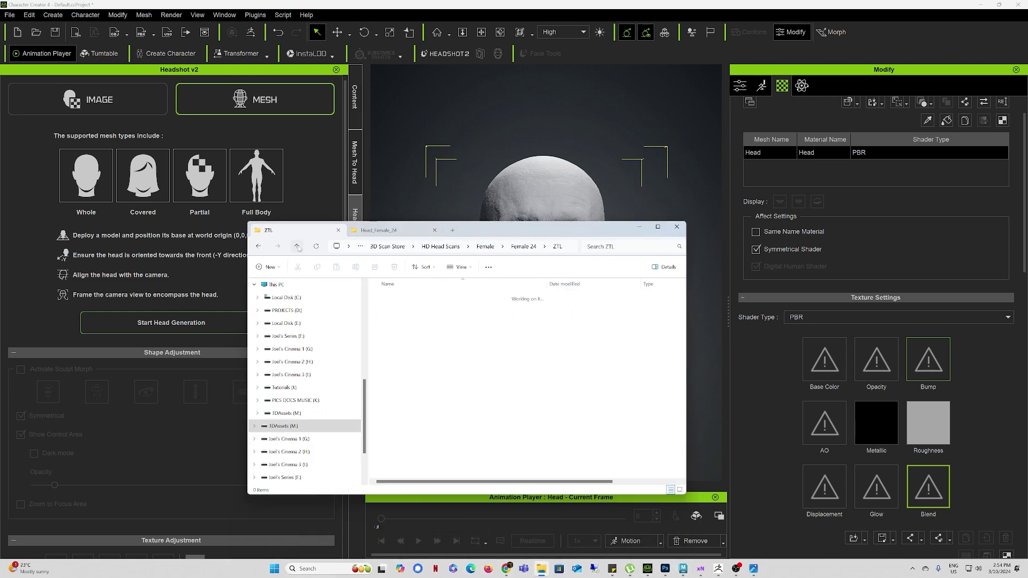
{"action": "double_click", "coordinate": [396, 321]}
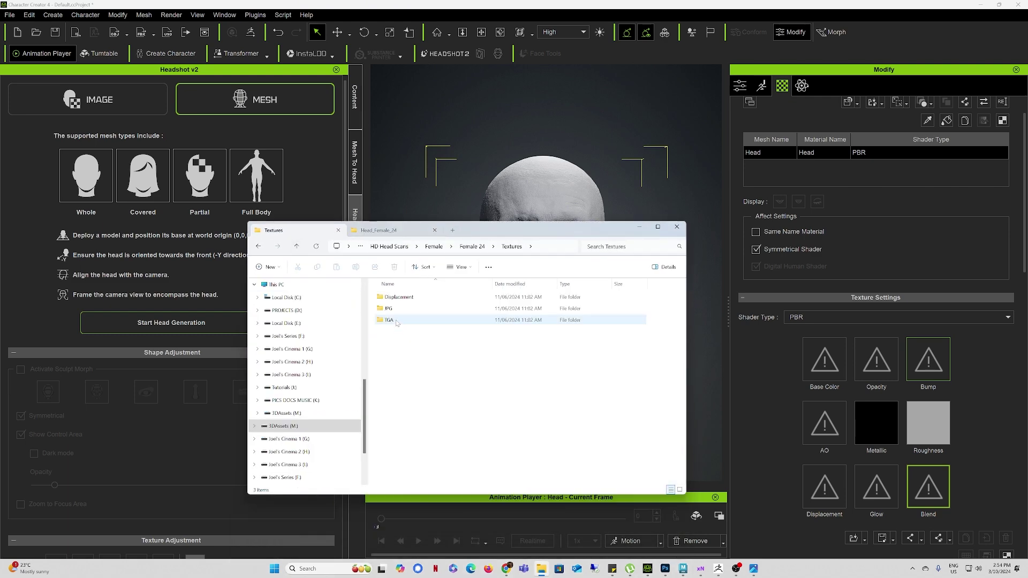
{"action": "double_click", "coordinate": [395, 321]}
{"action": "double_click", "coordinate": [412, 320]}
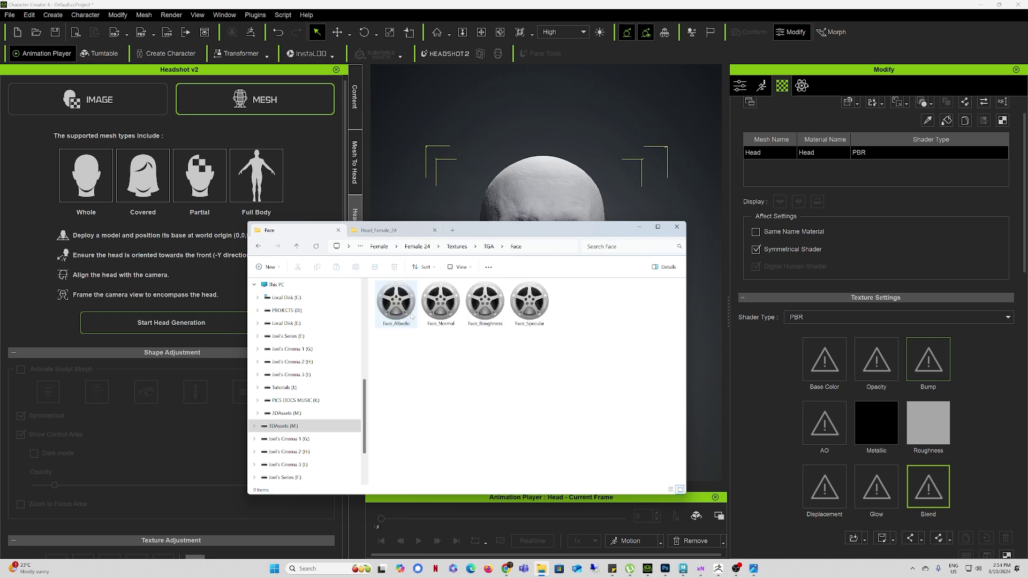
Step: Copy the Face_Albedo texture into the Head_Female_24 folder
{"action": "left_click", "coordinate": [395, 306]}
{"action": "right_click", "coordinate": [396, 319]}
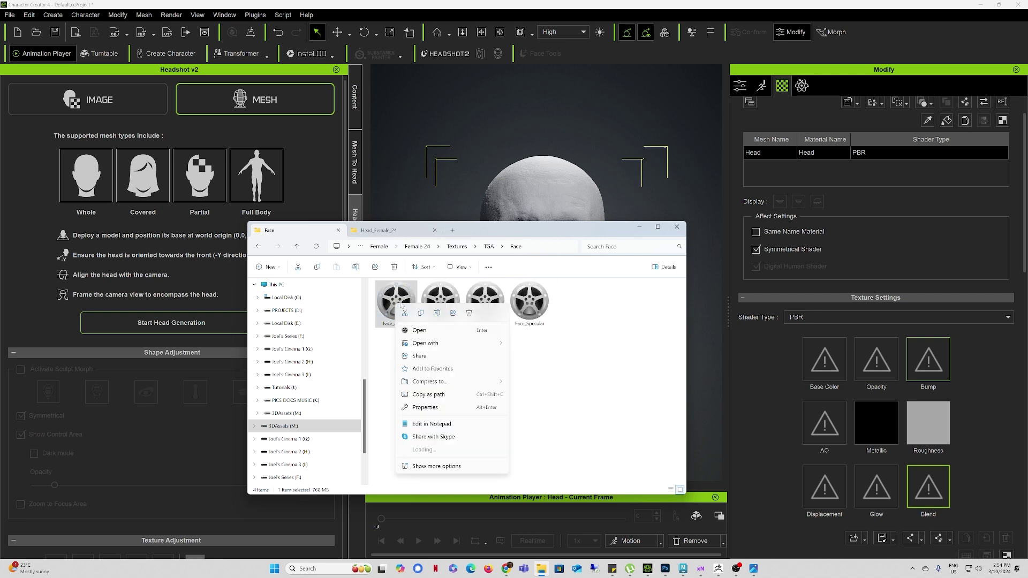
{"action": "left_click", "coordinate": [425, 317]}
{"action": "left_click", "coordinate": [378, 230]}
{"action": "right_click", "coordinate": [445, 365]}
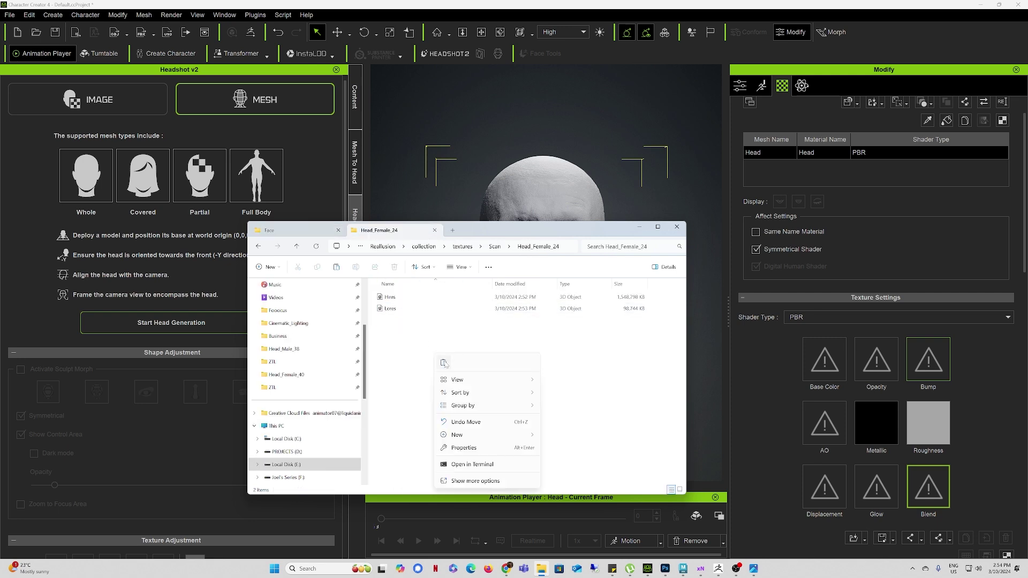
{"action": "key", "text": "Escape"}
{"action": "key", "text": "ctrl+v"}
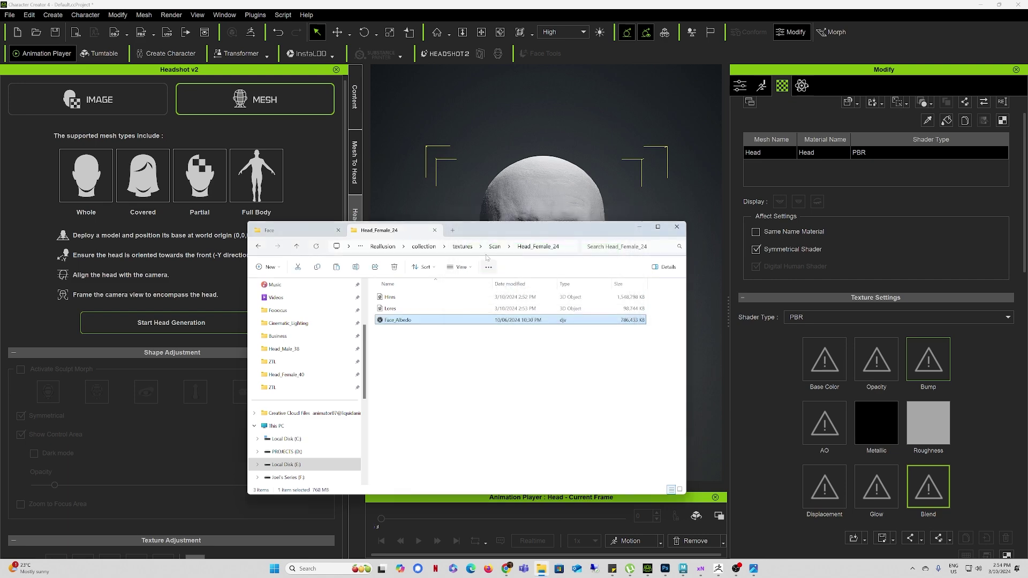
Step: Switch to Photoshop, close Head_Female_40_Normal.png without saving it, and open Face_Albedo.tga from the Head_Female_24 folder
{"action": "left_click_drag", "start_coordinate": [475, 232], "coordinate": [1027, 229]}
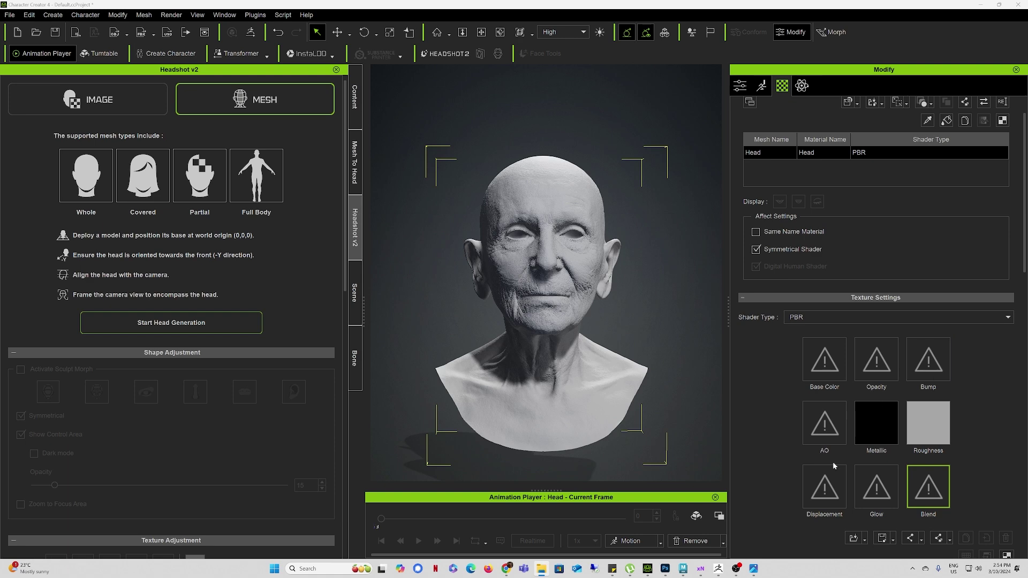
{"action": "left_click", "coordinate": [665, 571]}
{"action": "left_click", "coordinate": [665, 570]}
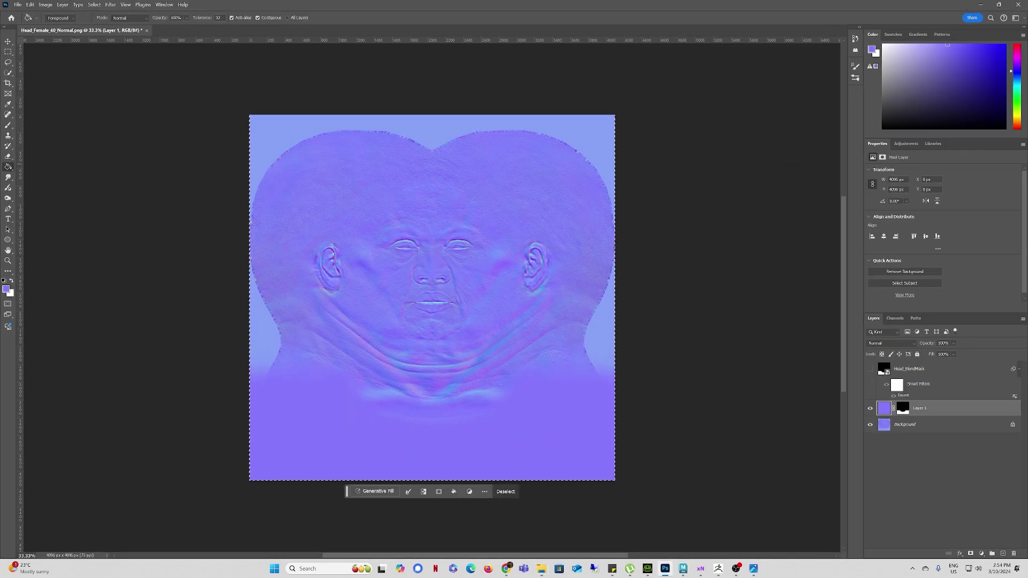
{"action": "left_click", "coordinate": [146, 30]}
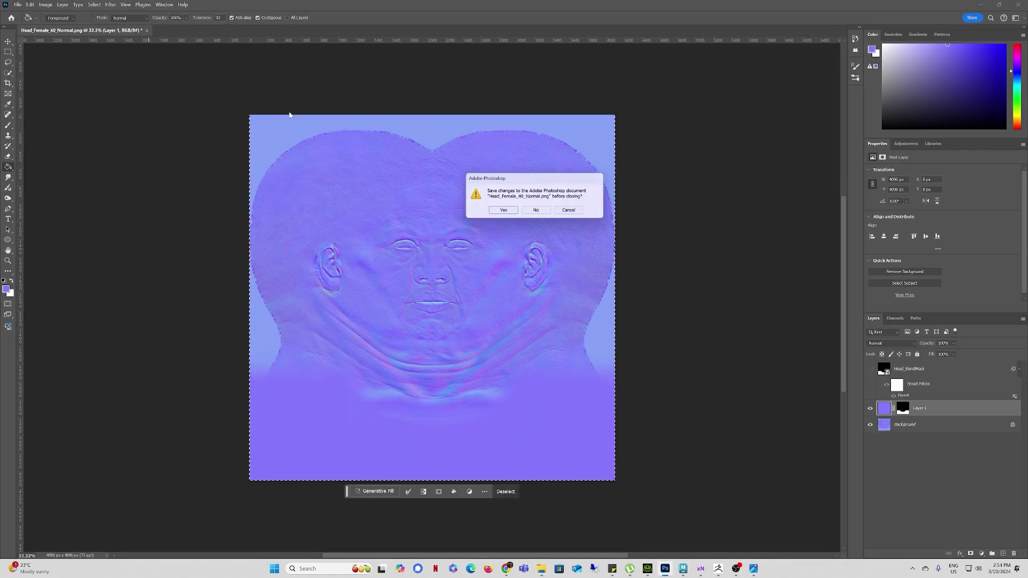
{"action": "left_click", "coordinate": [535, 212]}
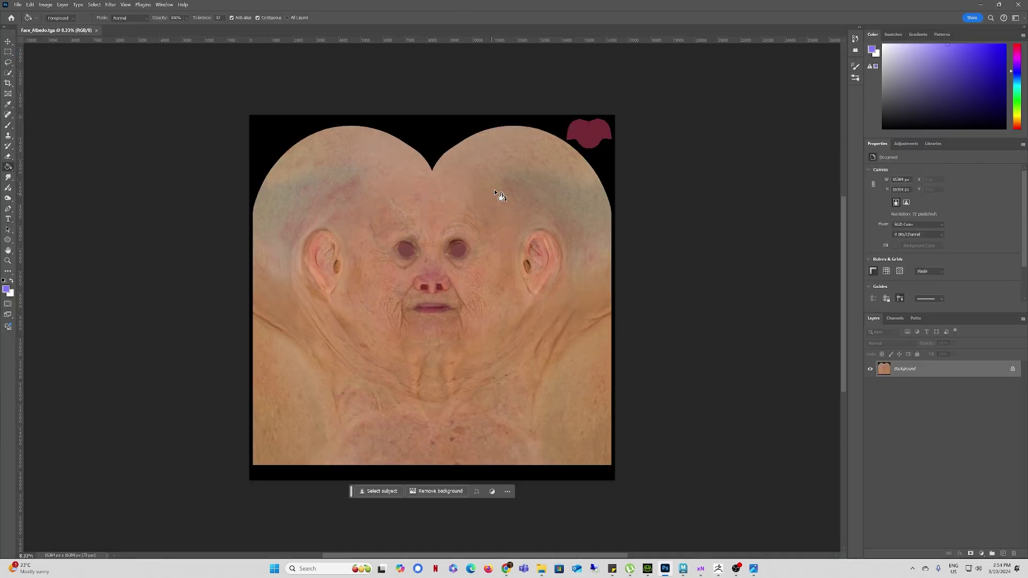
Step: Examine the skin around the eyes, brows and nose on the face albedo texture at several zoom levels
{"action": "scroll", "coordinate": [438, 250], "scroll_direction": "up", "scroll_amount": 5, "text": "alt"}
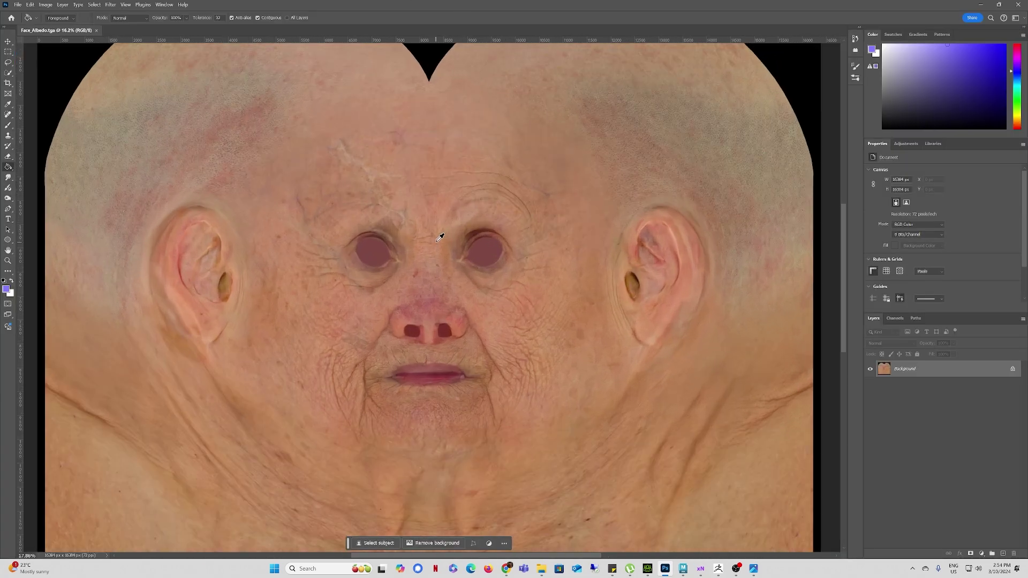
{"action": "scroll", "coordinate": [440, 238], "scroll_direction": "up", "scroll_amount": 1, "text": "alt"}
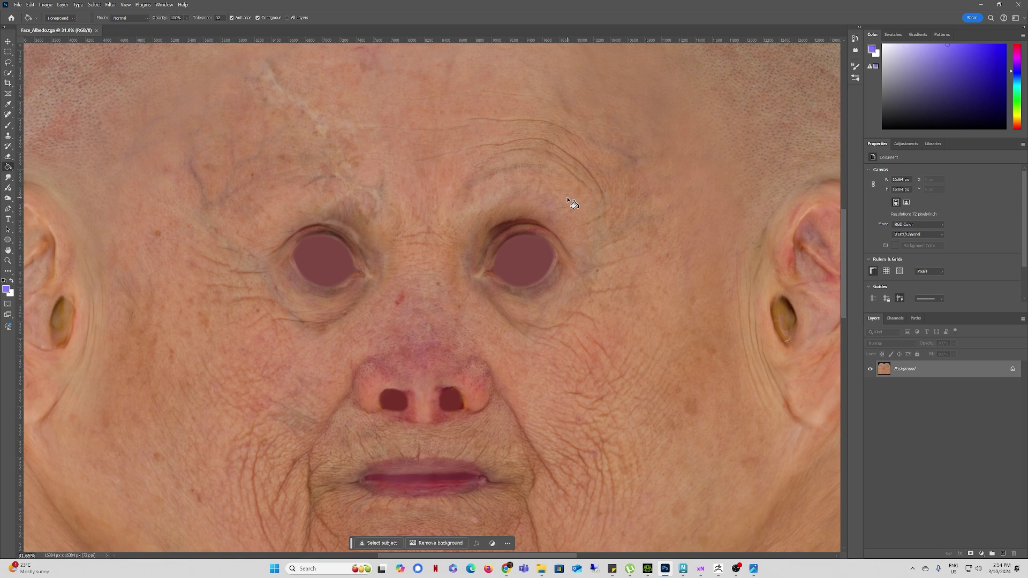
{"action": "scroll", "coordinate": [568, 200], "scroll_direction": "down", "scroll_amount": 2, "text": "alt"}
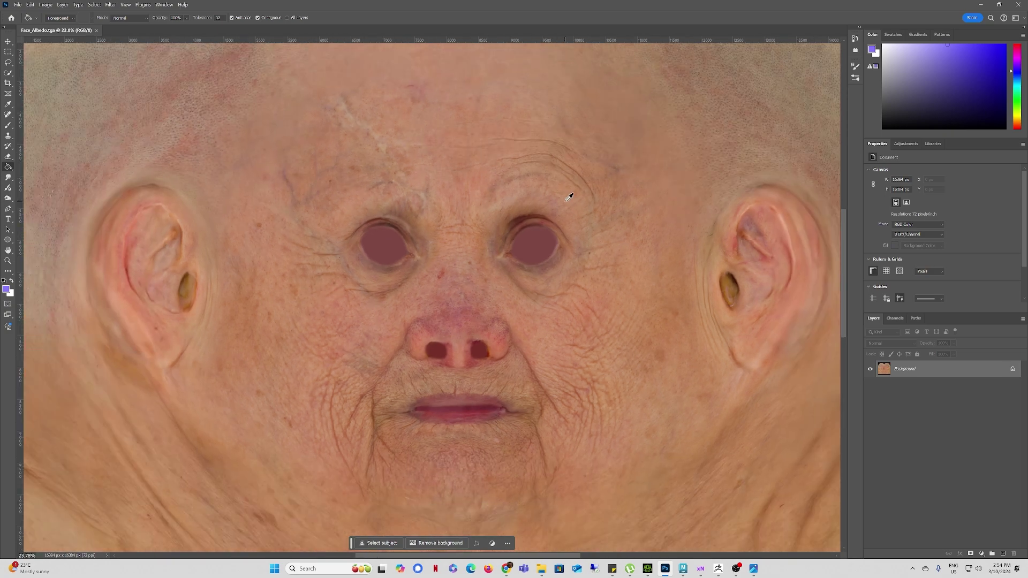
{"action": "scroll", "coordinate": [569, 198], "scroll_direction": "down", "scroll_amount": 3, "text": "alt"}
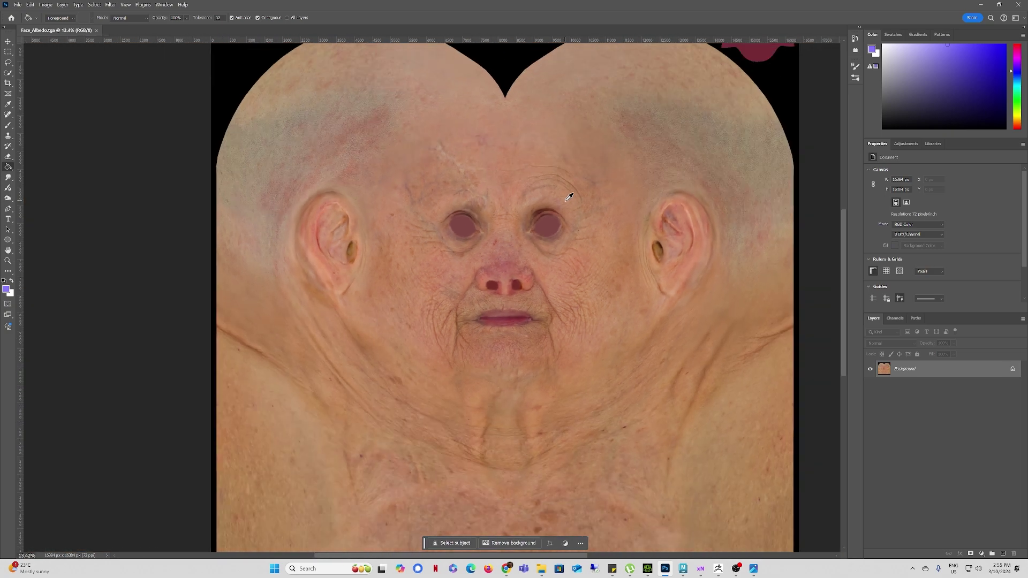
{"action": "scroll", "coordinate": [570, 197], "scroll_direction": "up", "scroll_amount": 3, "text": "alt"}
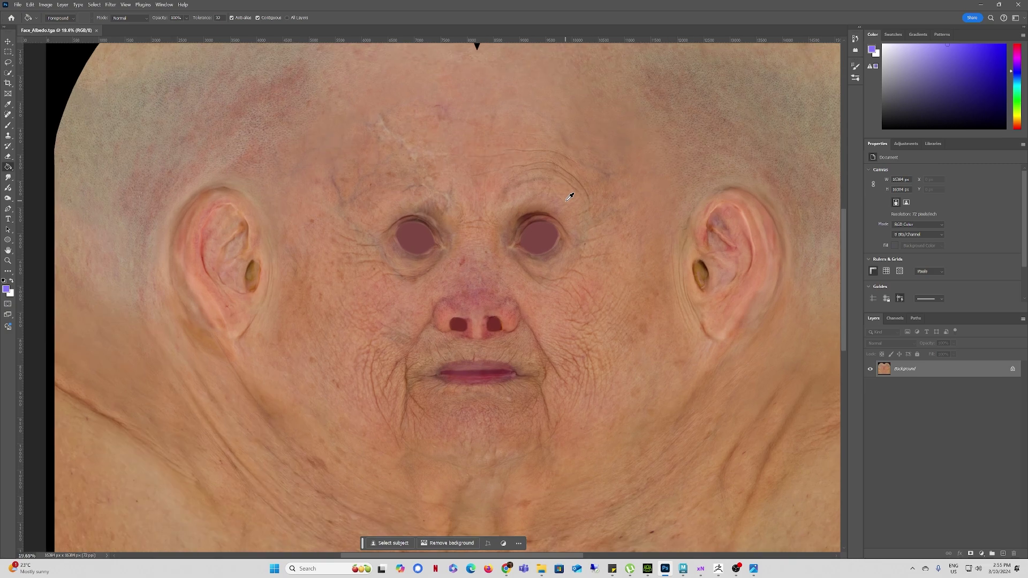
{"action": "scroll", "coordinate": [570, 197], "scroll_direction": "down", "scroll_amount": 3, "text": "alt"}
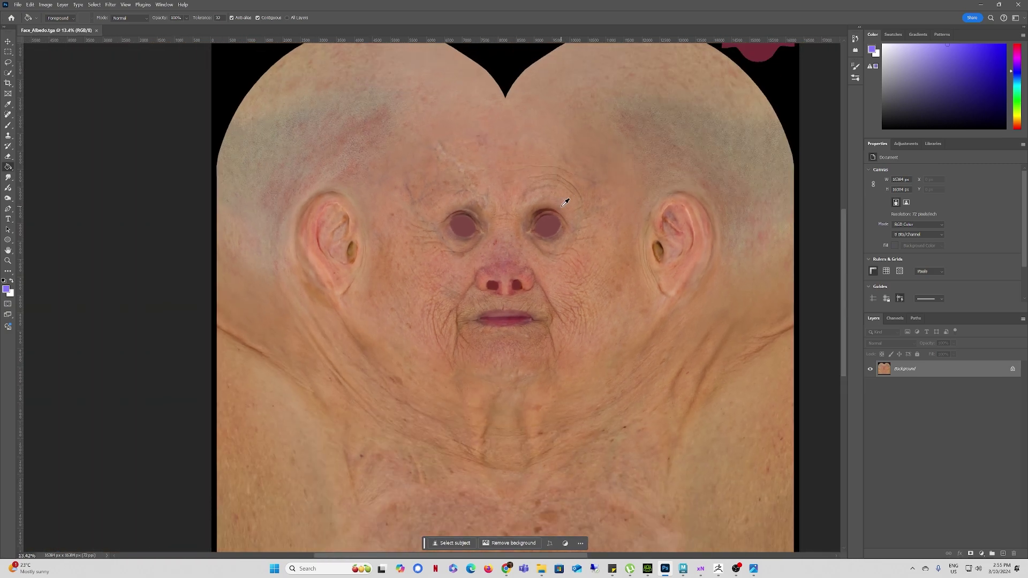
{"action": "scroll", "coordinate": [565, 202], "scroll_direction": "up", "scroll_amount": 1, "text": "alt"}
{"action": "scroll", "coordinate": [565, 202], "scroll_direction": "down", "scroll_amount": 2, "text": "alt"}
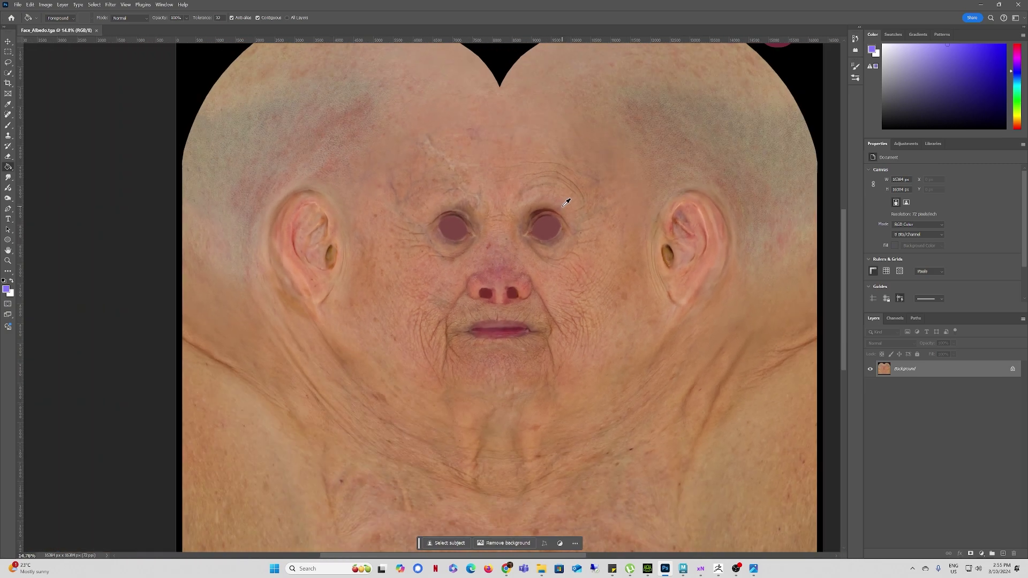
{"action": "scroll", "coordinate": [587, 201], "scroll_direction": "up", "scroll_amount": 2, "text": "alt"}
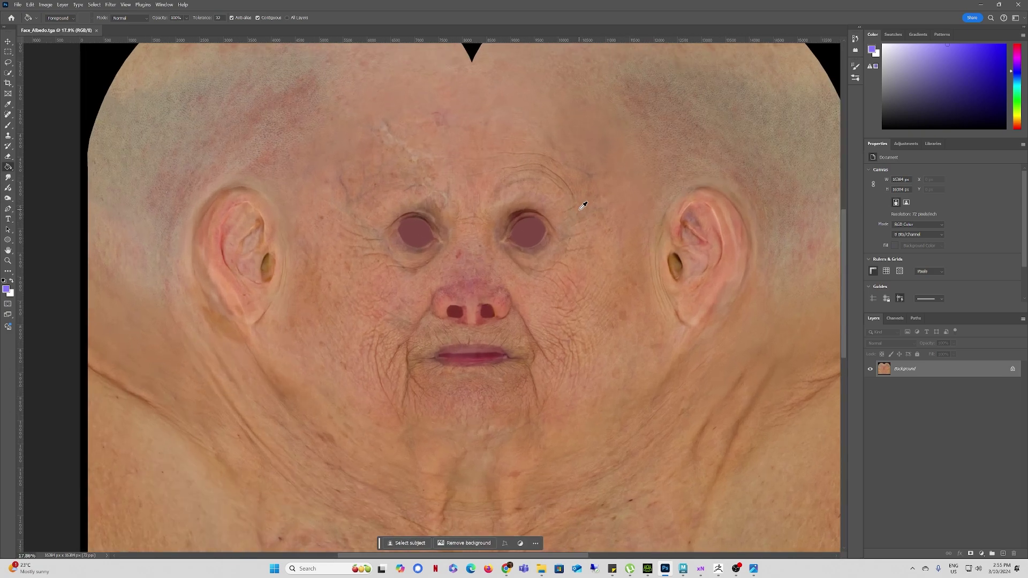
{"action": "scroll", "coordinate": [469, 230], "scroll_direction": "up", "scroll_amount": 1, "text": "alt"}
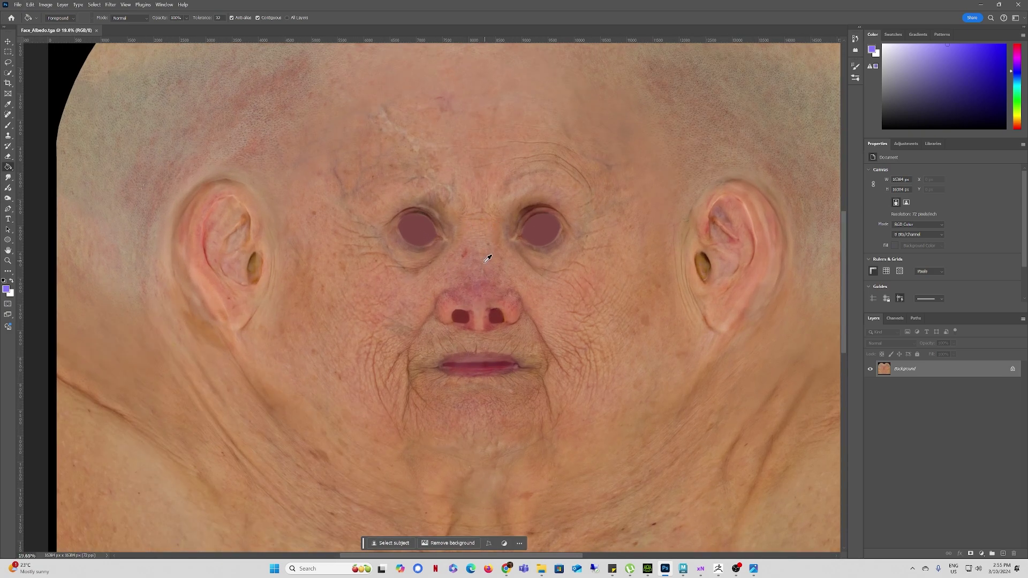
{"action": "scroll", "coordinate": [487, 259], "scroll_direction": "up", "scroll_amount": 4, "text": "alt"}
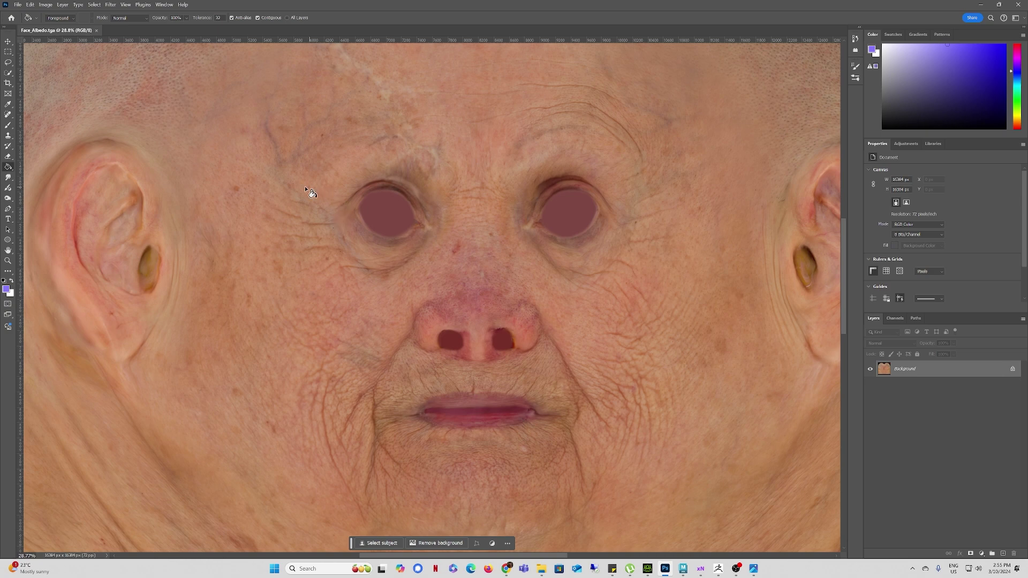
Step: Outline the leftover hair patches in the brow areas above both eyes with the Lasso tool as one combined selection
{"action": "left_click", "coordinate": [8, 62]}
{"action": "scroll", "coordinate": [586, 175], "scroll_direction": "up", "scroll_amount": 7, "text": "alt"}
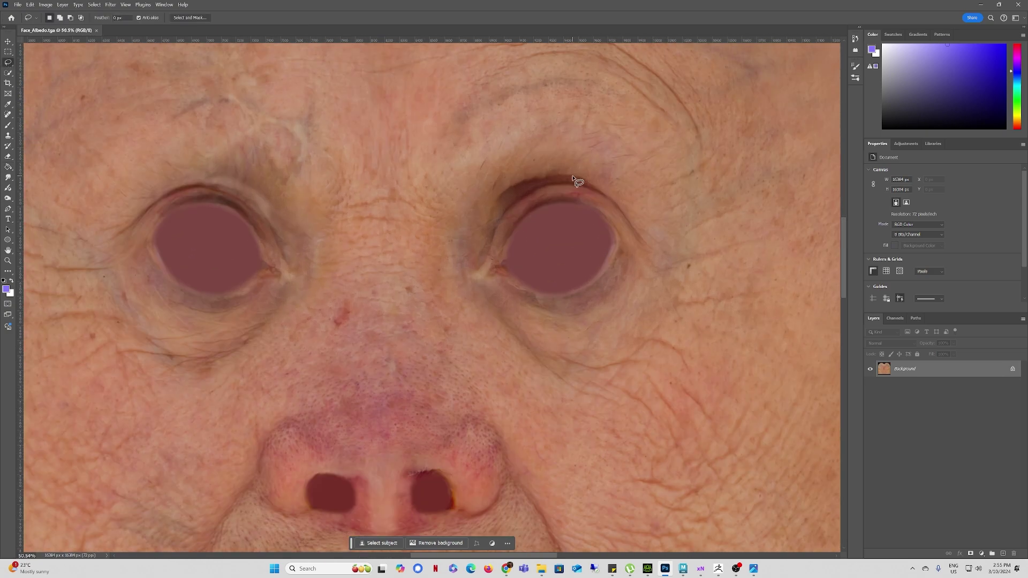
{"action": "scroll", "coordinate": [557, 151], "scroll_direction": "up", "scroll_amount": 2, "text": "alt"}
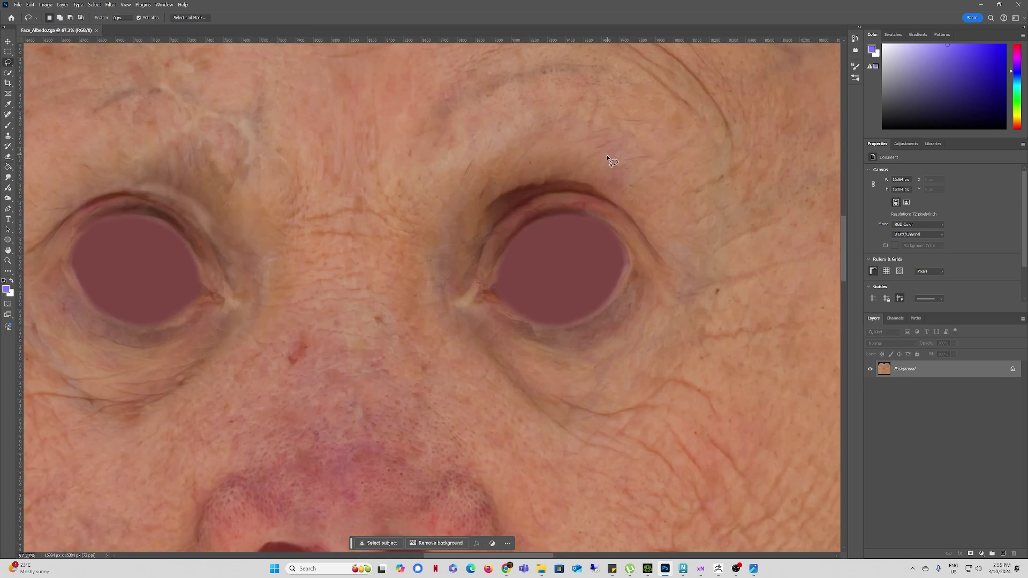
{"action": "mouse_move", "coordinate": [607, 155]}
{"action": "left_mouse_down"}
{"action": "mouse_move", "coordinate": [568, 141]}
{"action": "mouse_move", "coordinate": [632, 113]}
{"action": "left_mouse_up"}
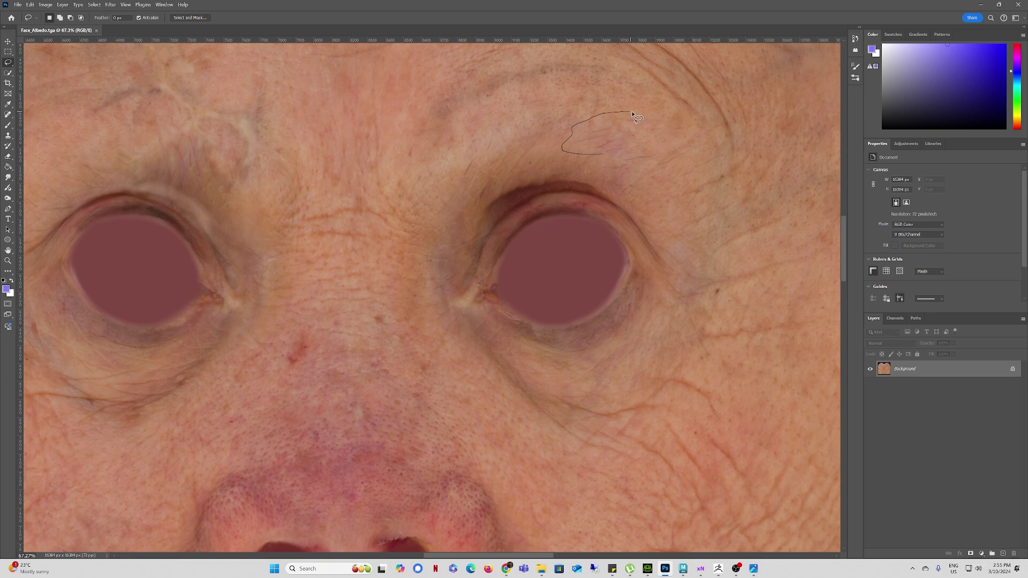
{"action": "mouse_move", "coordinate": [698, 128]}
{"action": "left_mouse_down"}
{"action": "mouse_move", "coordinate": [699, 179]}
{"action": "mouse_move", "coordinate": [630, 173]}
{"action": "mouse_move", "coordinate": [600, 154]}
{"action": "left_mouse_up"}
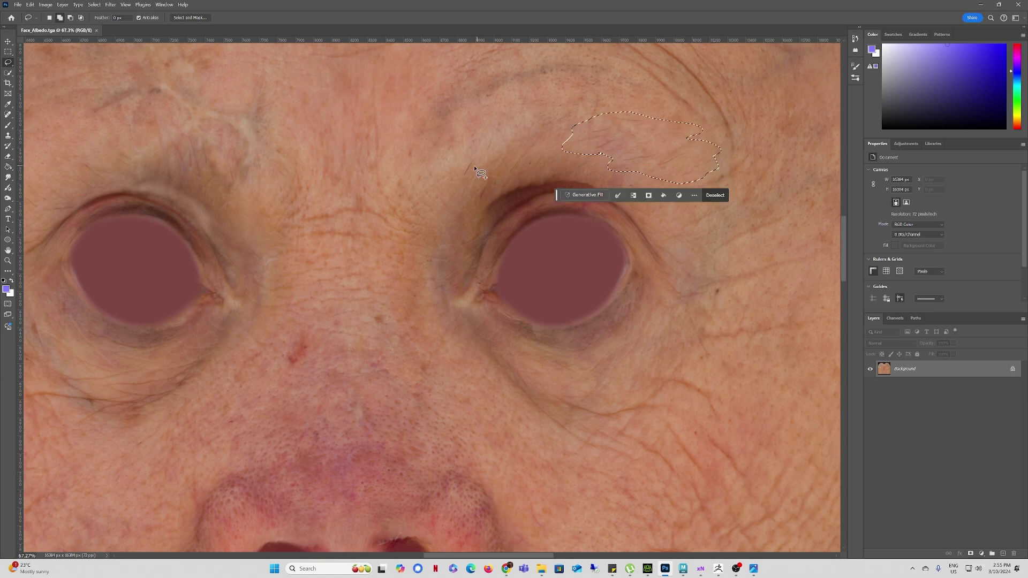
{"action": "mouse_move", "coordinate": [460, 181]}
{"action": "left_mouse_down", "text": "shift"}
{"action": "mouse_move", "coordinate": [478, 153]}
{"action": "mouse_move", "coordinate": [458, 183]}
{"action": "left_mouse_up", "text": "shift"}
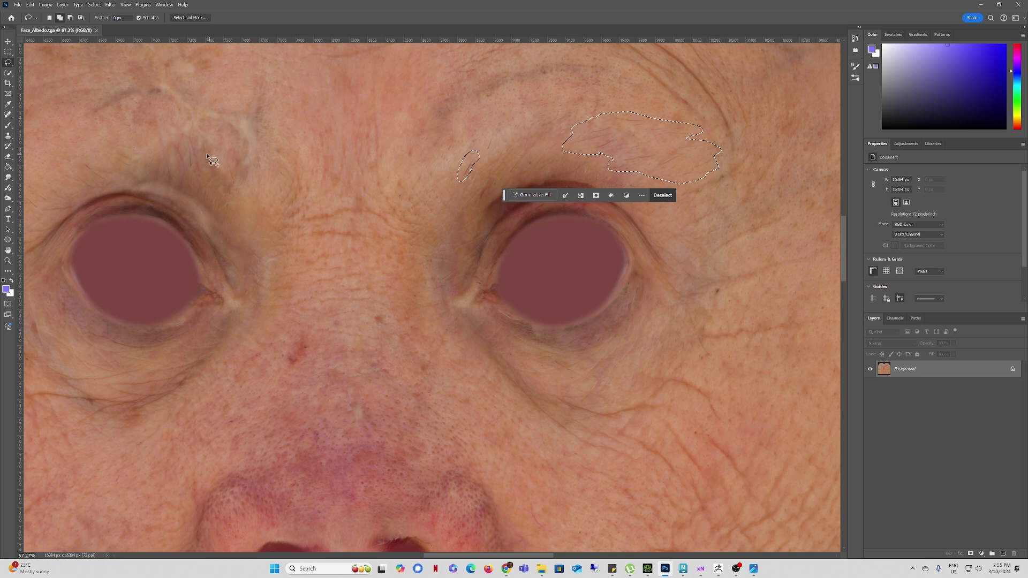
{"action": "mouse_move", "coordinate": [206, 148]}
{"action": "left_mouse_down", "text": "shift"}
{"action": "mouse_move", "coordinate": [206, 164]}
{"action": "mouse_move", "coordinate": [204, 147]}
{"action": "mouse_move", "coordinate": [233, 167]}
{"action": "left_mouse_up", "text": "shift"}
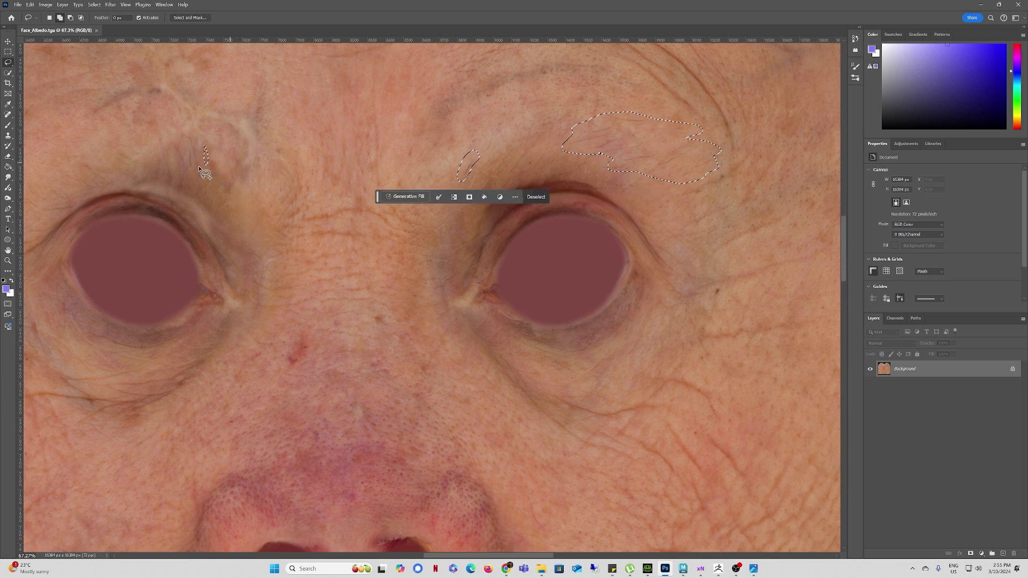
{"action": "mouse_move", "coordinate": [105, 180]}
{"action": "left_mouse_down"}
{"action": "mouse_move", "coordinate": [82, 159]}
{"action": "mouse_move", "coordinate": [75, 181]}
{"action": "mouse_move", "coordinate": [83, 178]}
{"action": "left_mouse_up"}
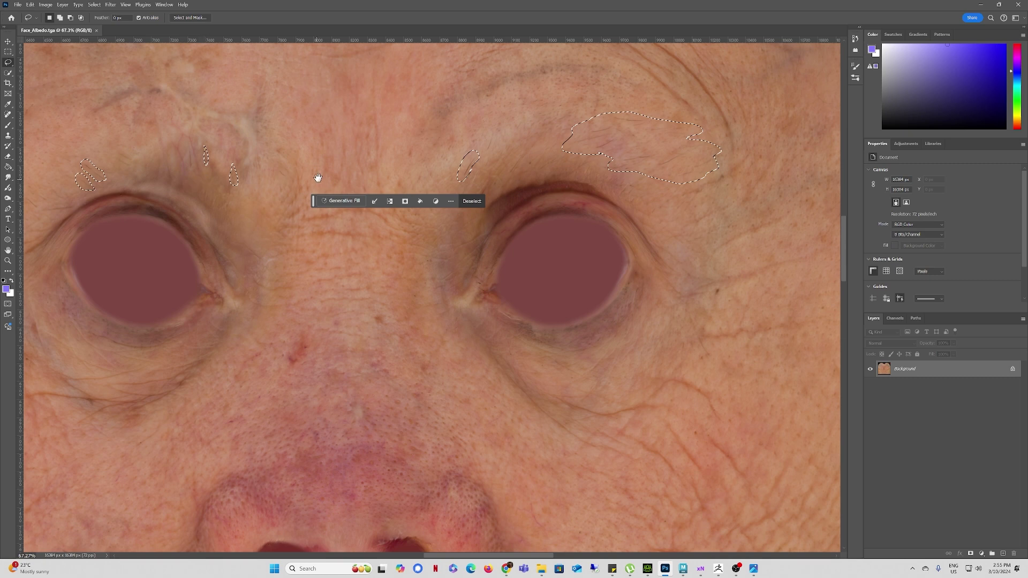
{"action": "left_click_drag", "start_coordinate": [248, 175], "coordinate": [367, 174]}
{"action": "mouse_move", "coordinate": [180, 204]}
{"action": "left_mouse_down", "text": "shift"}
{"action": "mouse_move", "coordinate": [190, 211]}
{"action": "mouse_move", "coordinate": [155, 210]}
{"action": "mouse_move", "coordinate": [147, 194]}
{"action": "mouse_move", "coordinate": [166, 204]}
{"action": "left_mouse_up", "text": "shift"}
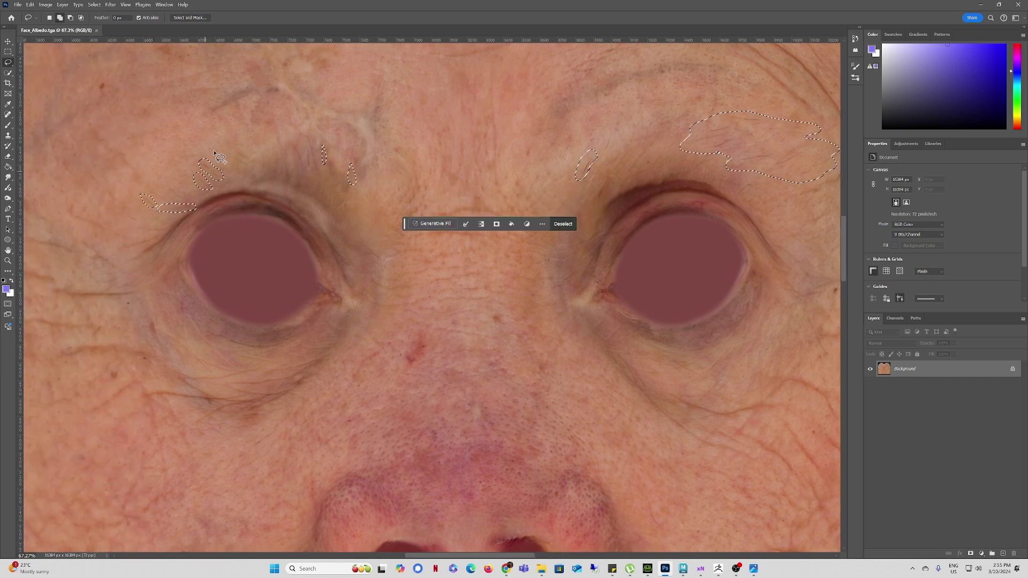
Step: Run Content-Aware Fill on the selected brow patches with output to a new layer, and deselect
{"action": "left_click", "coordinate": [30, 4]}
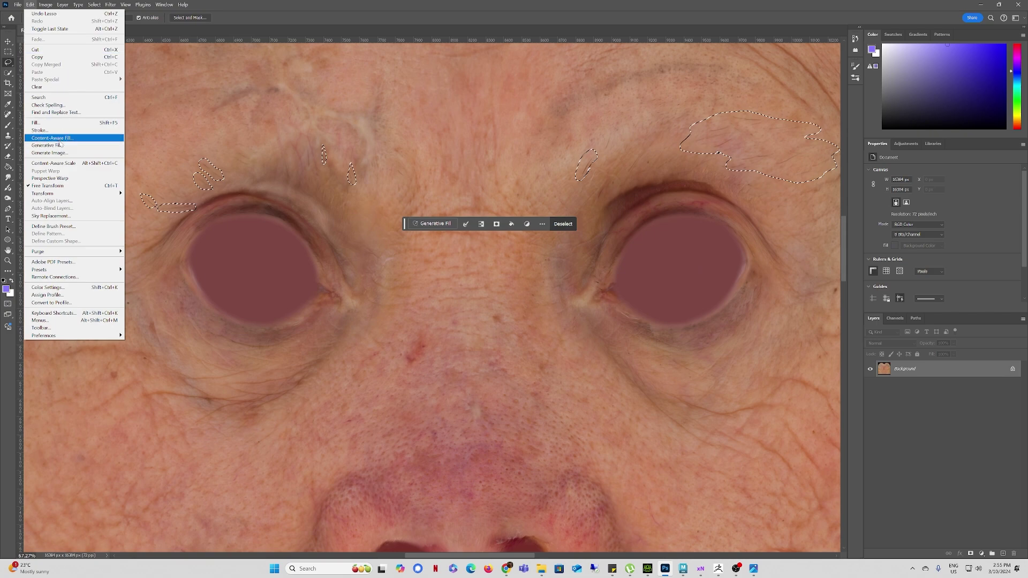
{"action": "left_click", "coordinate": [59, 138]}
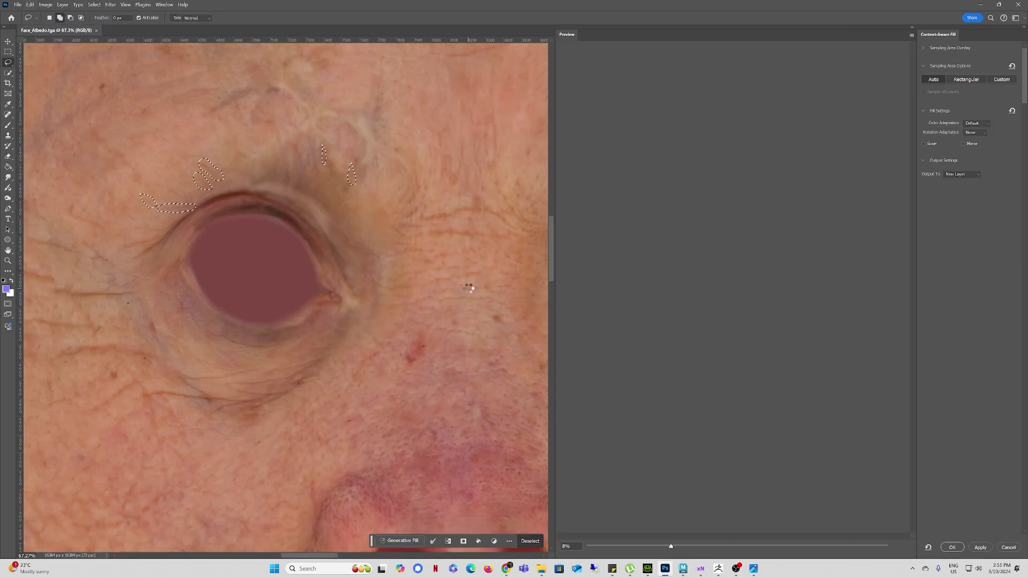
{"action": "left_click", "coordinate": [952, 547]}
{"action": "key", "text": "ctrl+d"}
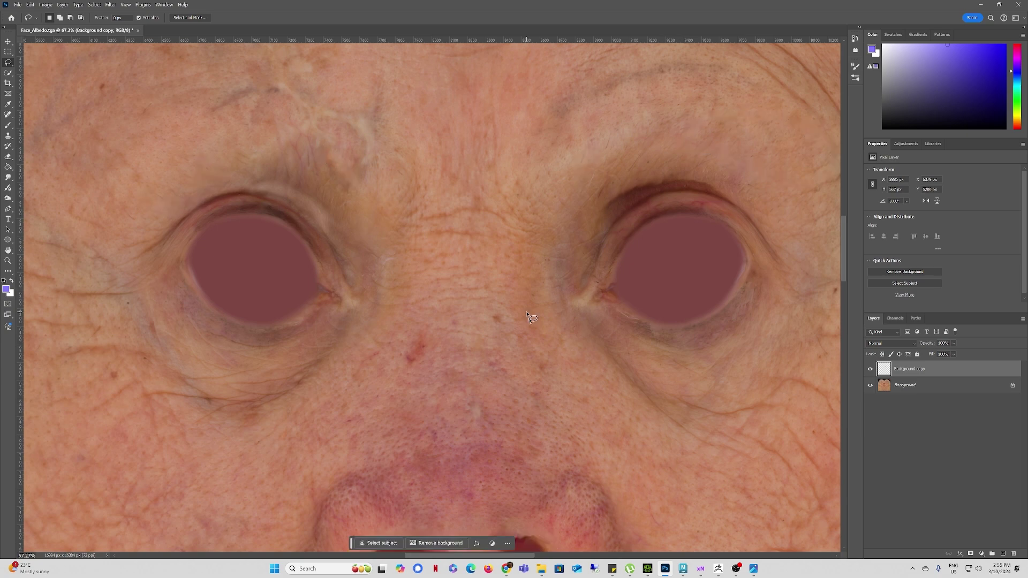
{"action": "scroll", "coordinate": [549, 274], "scroll_direction": "down", "scroll_amount": 6, "text": "alt"}
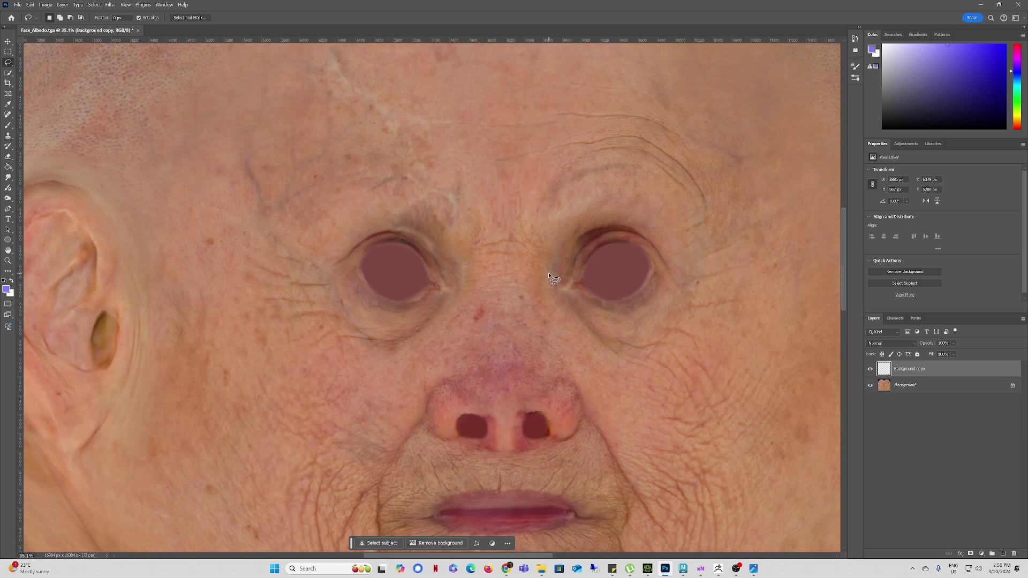
Step: Save a flattened copy of the texture as a 24 bits/pixel Targa with 2 in its name, and close Face_Albedo.tga
{"action": "left_click", "coordinate": [18, 4]}
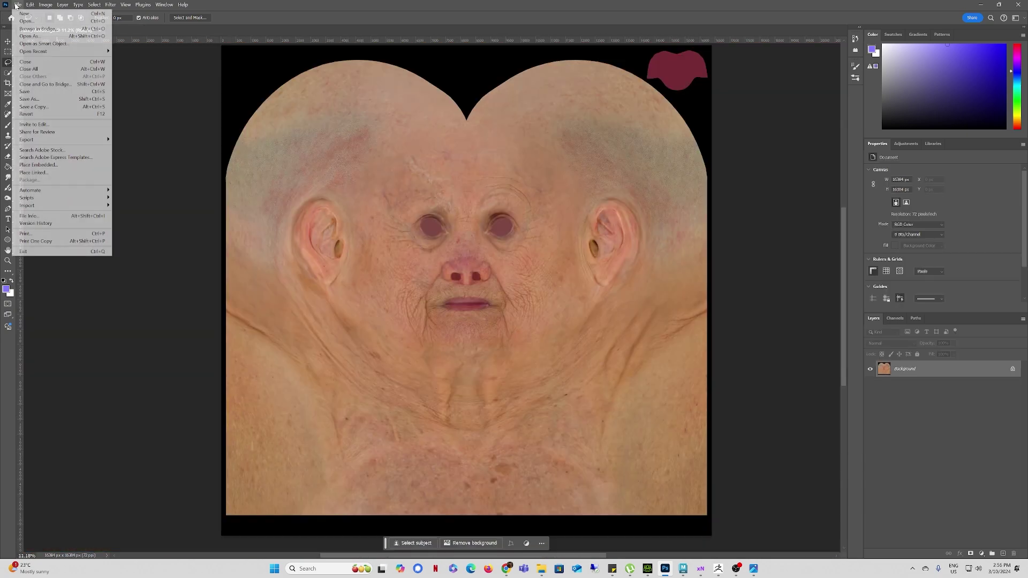
{"action": "left_click", "coordinate": [34, 107]}
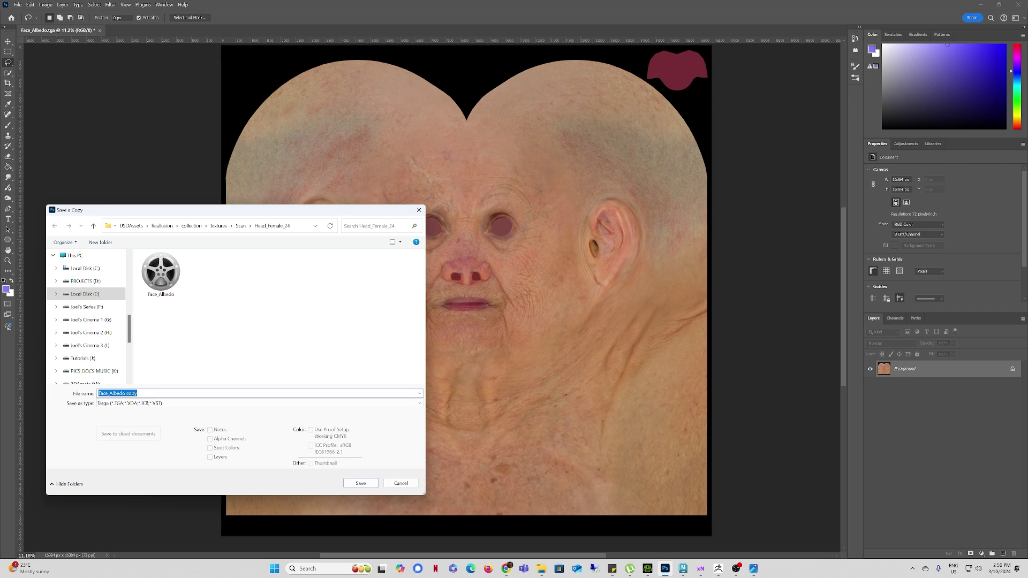
{"action": "left_click", "coordinate": [118, 393]}
{"action": "type", "text": "2"}
{"action": "left_click", "coordinate": [360, 484]}
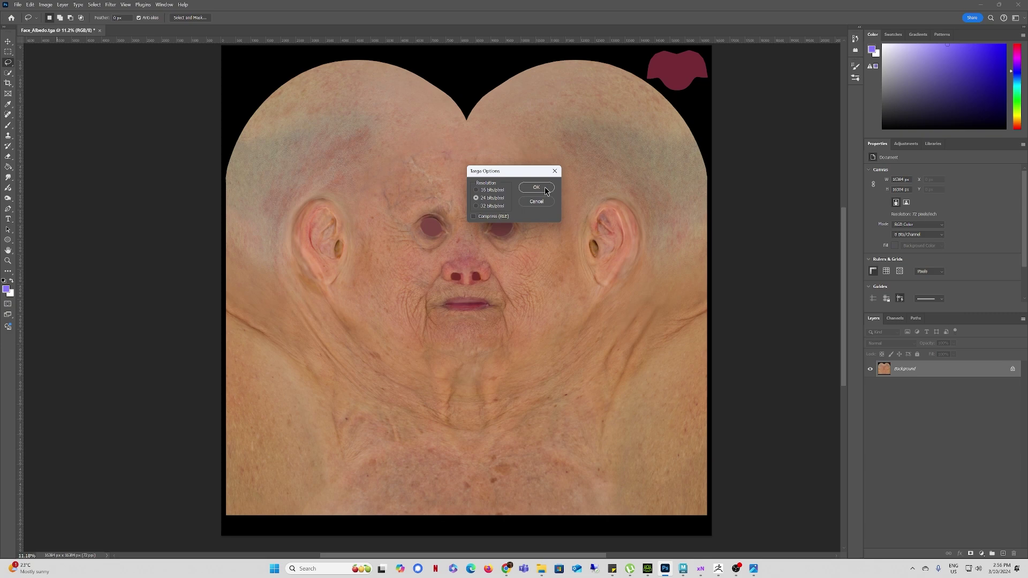
{"action": "left_click", "coordinate": [536, 188]}
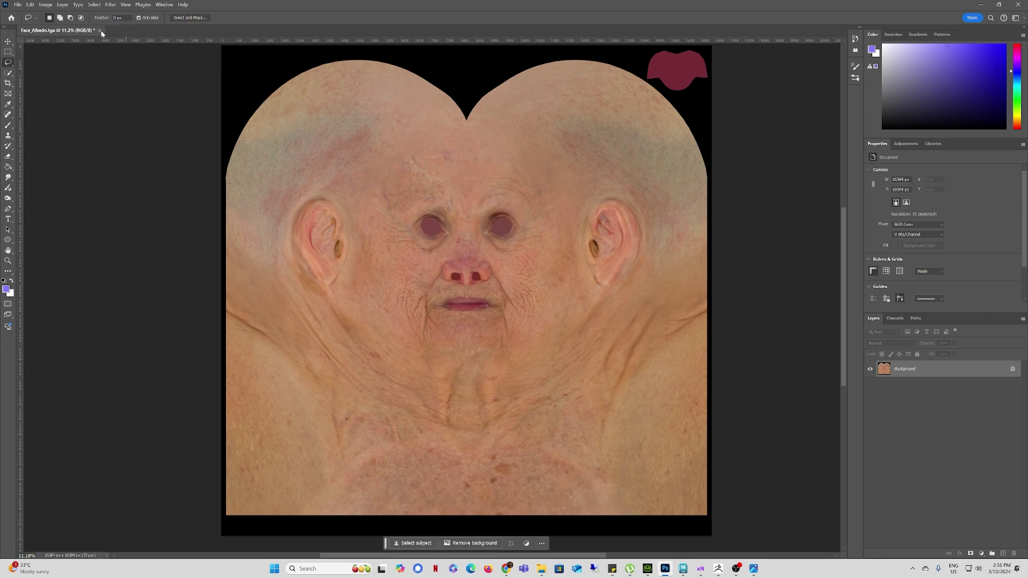
{"action": "left_click", "coordinate": [100, 31]}
{"action": "left_click", "coordinate": [537, 212]}
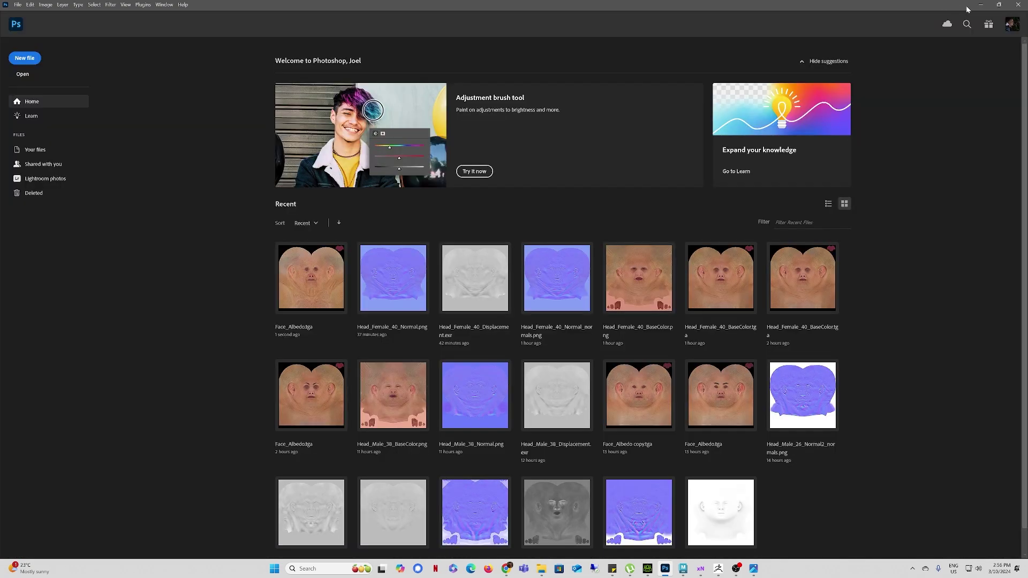
Step: Switch to Character Creator, load the cleaned albedo texture as the Head material's base color, and check the textured head up close
{"action": "left_click", "coordinate": [981, 6]}
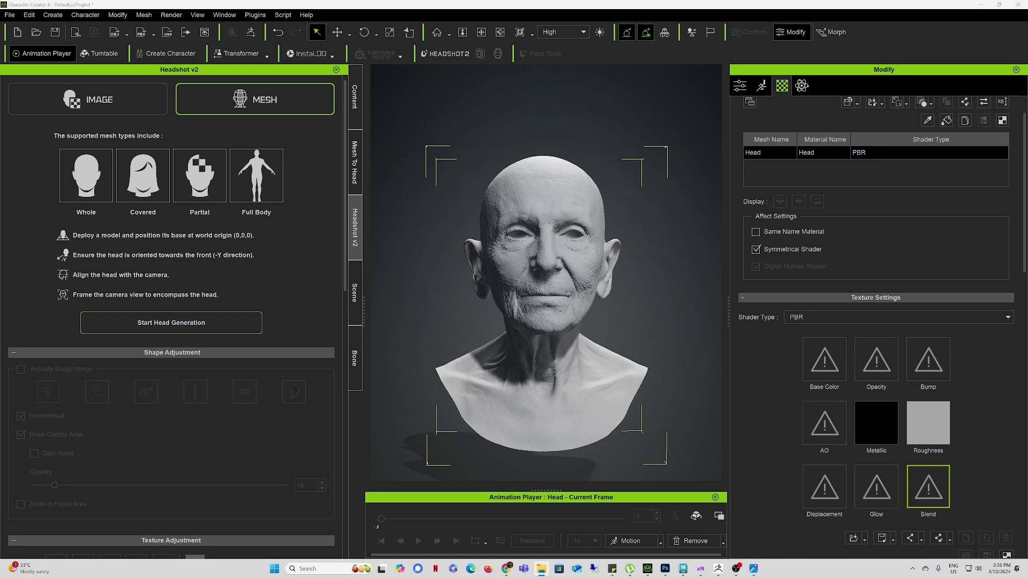
{"action": "left_click_drag", "start_coordinate": [831, 258], "coordinate": [828, 357]}
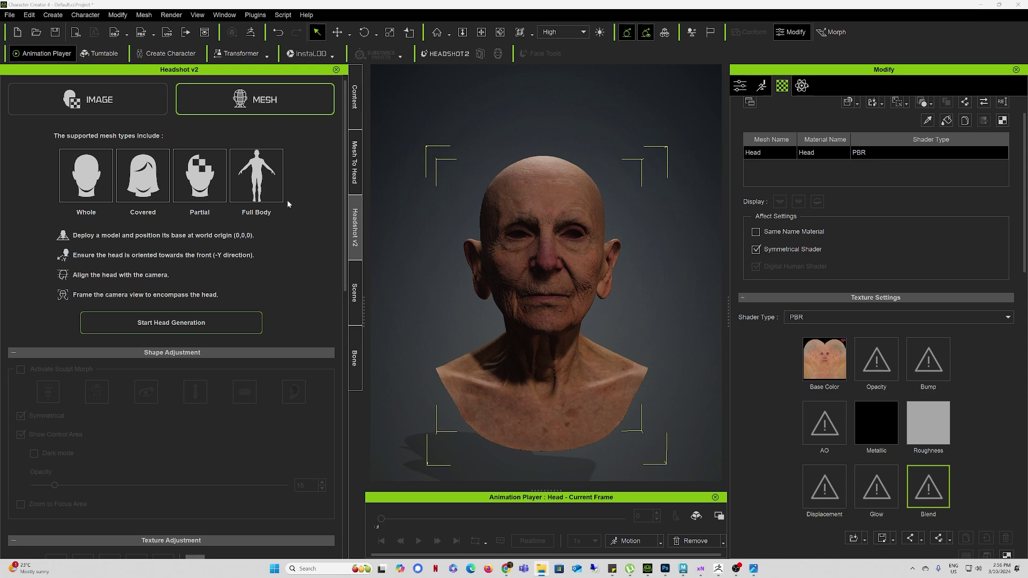
{"action": "right_click_drag", "start_coordinate": [543, 244], "coordinate": [595, 273]}
{"action": "scroll", "coordinate": [563, 217], "scroll_direction": "up", "scroll_amount": 5}
{"action": "scroll", "coordinate": [517, 256], "scroll_direction": "up", "scroll_amount": 2}
{"action": "scroll", "coordinate": [516, 257], "scroll_direction": "down", "scroll_amount": 7}
{"action": "middle_click_drag", "start_coordinate": [596, 273], "coordinate": [570, 264]}
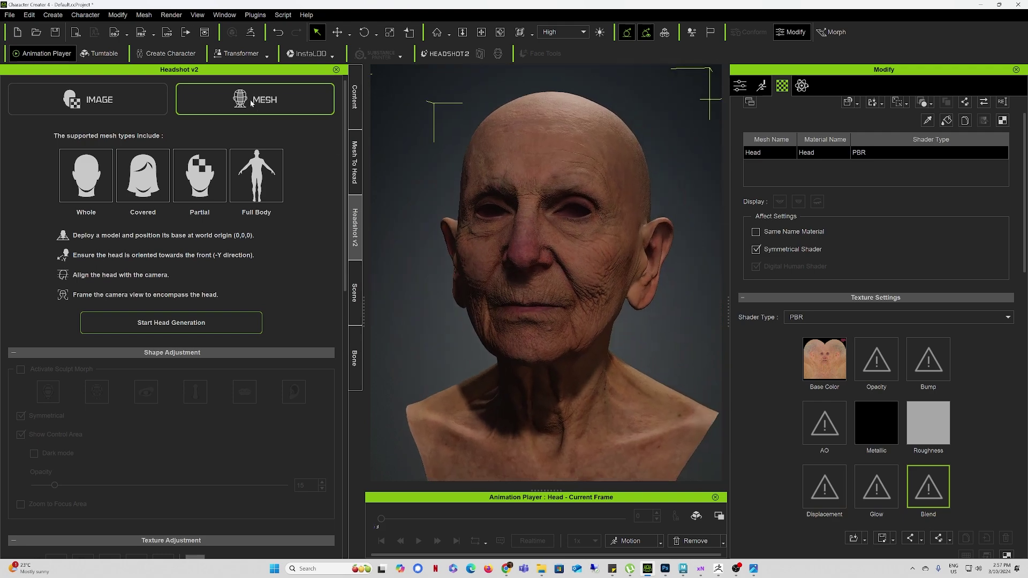
Step: Start head generation from the mesh, auto-detect the facial alignment points, and choose the 32-point set
{"action": "left_click", "coordinate": [209, 323]}
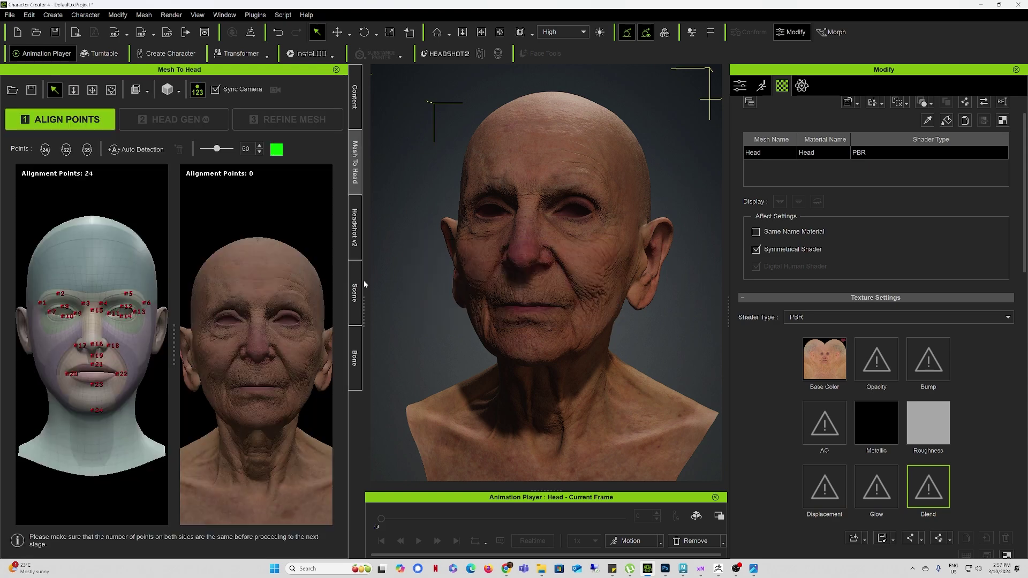
{"action": "left_click_drag", "start_coordinate": [365, 292], "coordinate": [673, 290]}
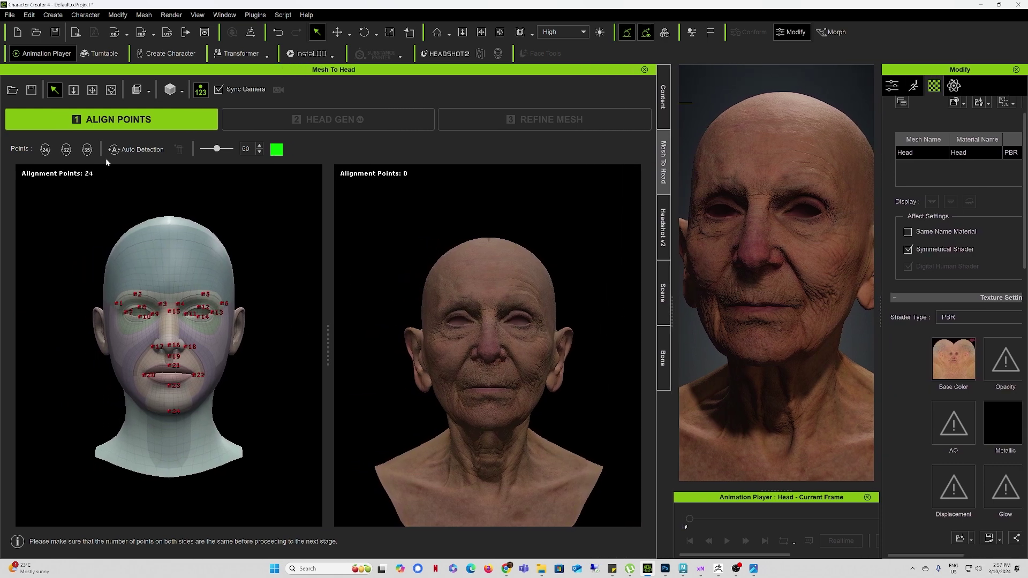
{"action": "left_click", "coordinate": [134, 151]}
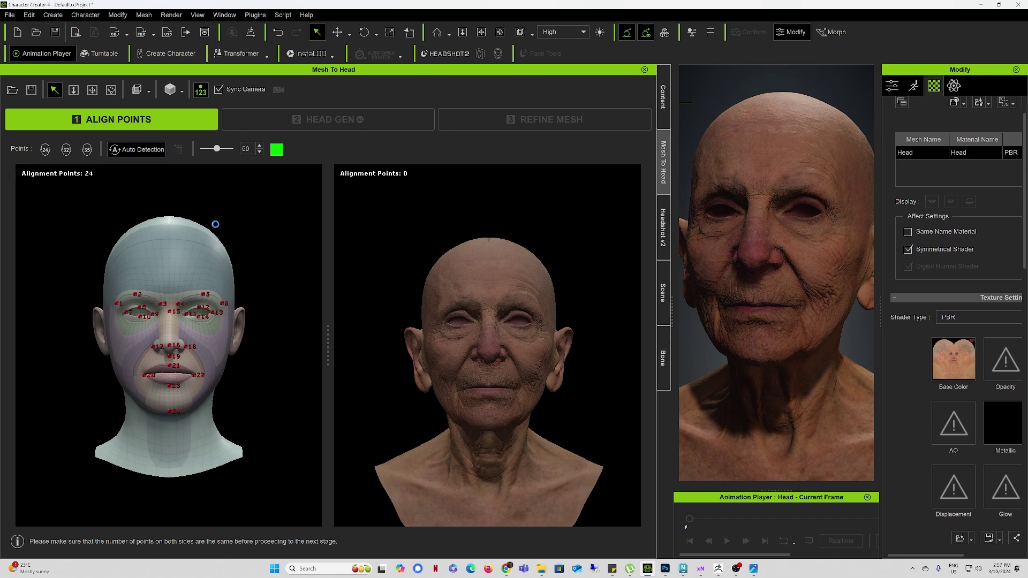
{"action": "left_click", "coordinate": [66, 150]}
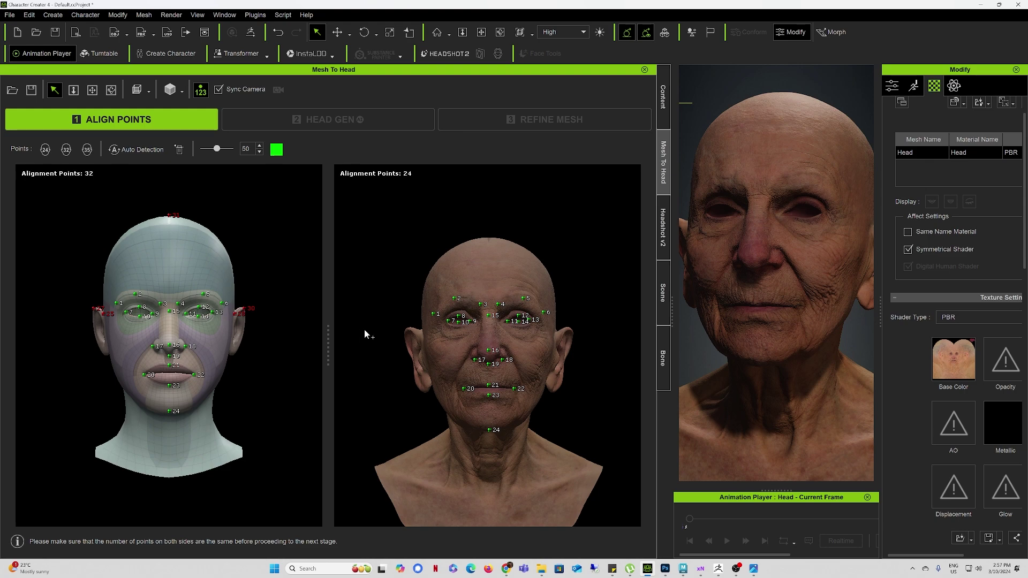
Step: Move alignment points 17 and 18 outward to the sides of the scan's nostrils, and check the mouth and chin points
{"action": "scroll", "coordinate": [476, 329], "scroll_direction": "up", "scroll_amount": 5}
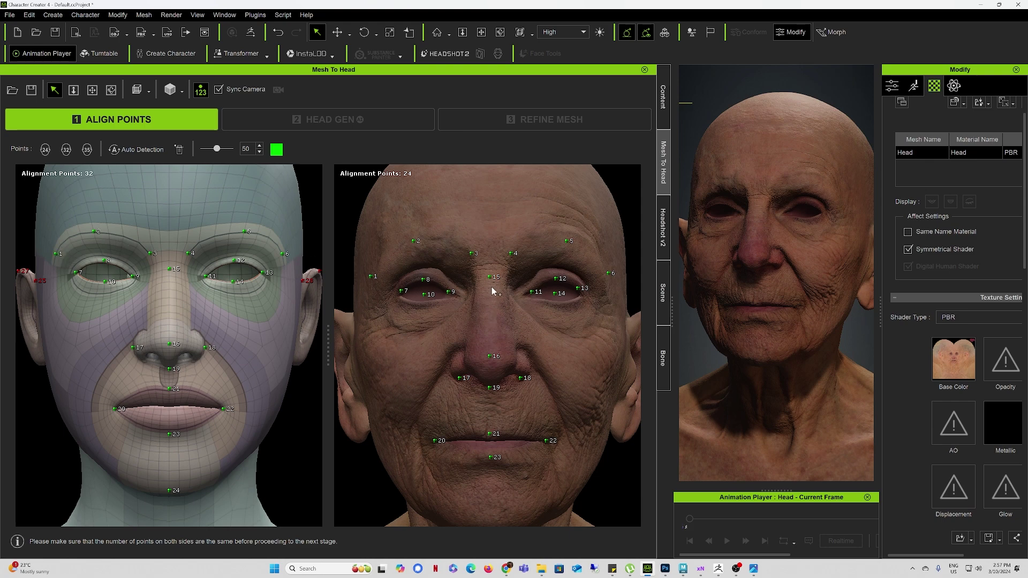
{"action": "scroll", "coordinate": [493, 281], "scroll_direction": "up", "scroll_amount": 4}
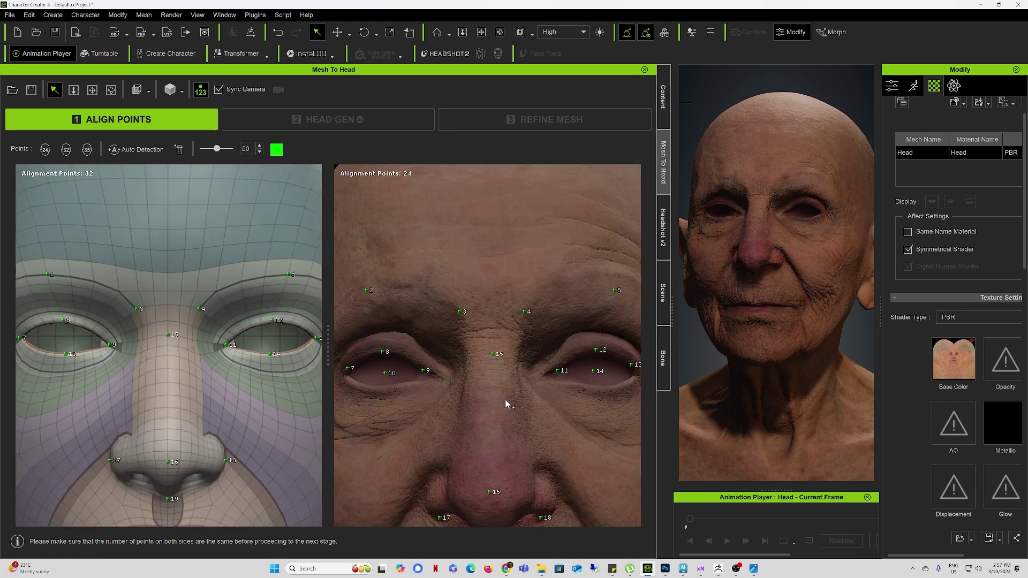
{"action": "middle_click_drag", "start_coordinate": [505, 405], "coordinate": [516, 246]}
{"action": "left_click_drag", "start_coordinate": [442, 356], "coordinate": [426, 337]}
{"action": "left_click_drag", "start_coordinate": [542, 353], "coordinate": [560, 336]}
{"action": "middle_click_drag", "start_coordinate": [493, 375], "coordinate": [518, 306]}
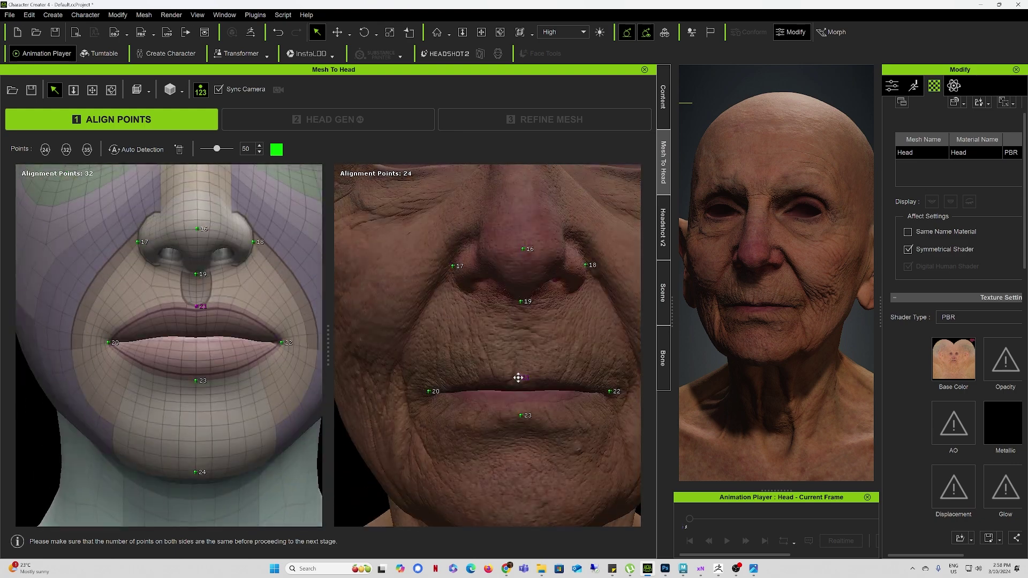
{"action": "middle_click_drag", "start_coordinate": [548, 424], "coordinate": [531, 269]}
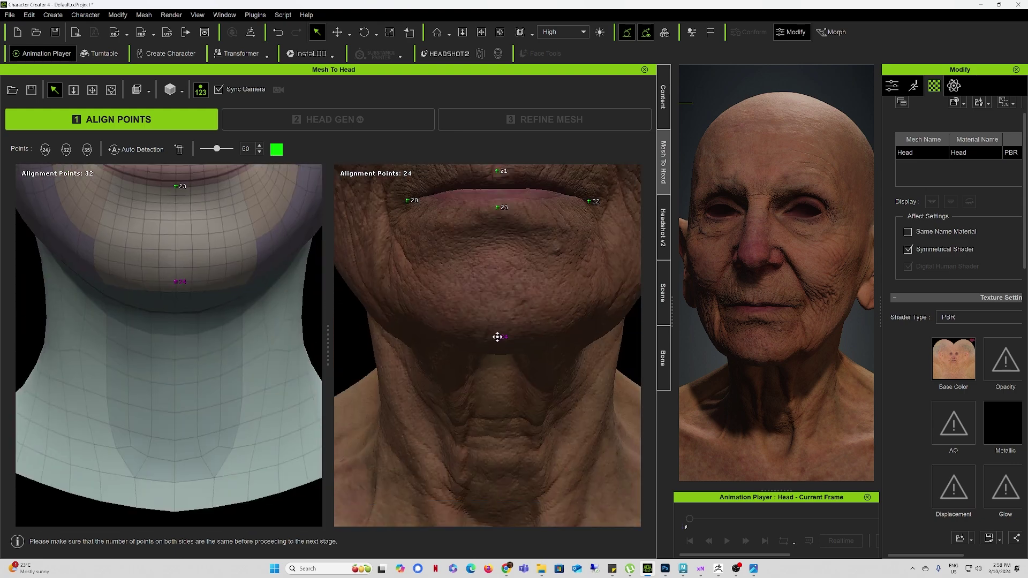
{"action": "right_click_drag", "start_coordinate": [498, 337], "coordinate": [452, 257]}
{"action": "middle_click_drag", "start_coordinate": [452, 257], "coordinate": [487, 365]}
{"action": "scroll", "coordinate": [487, 364], "scroll_direction": "down", "scroll_amount": 2}
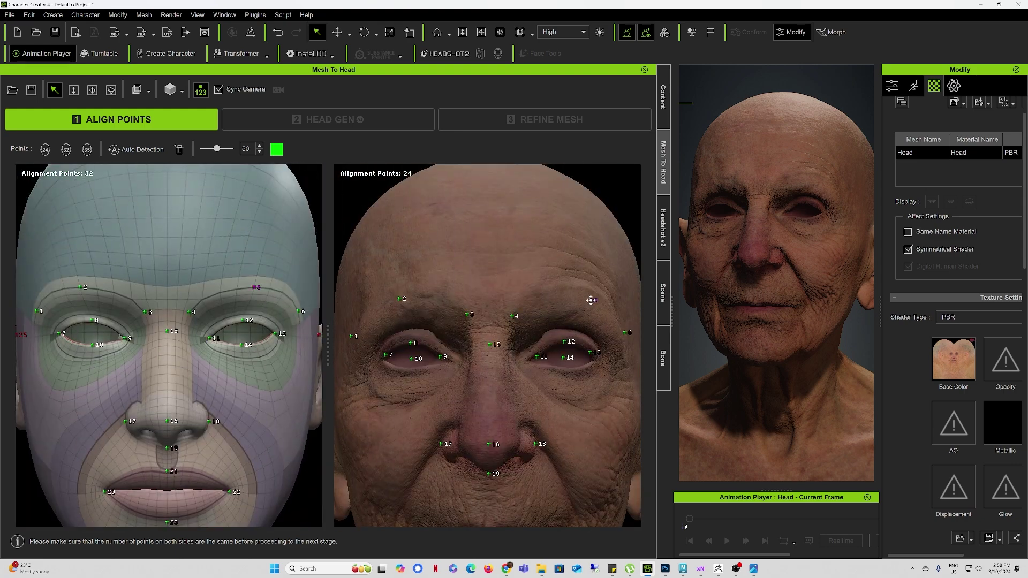
Step: Adjust brow points 2 and 5 and eye points 7, 9, 10, 11, 13 and 14 to fit the scan's brows and eyelids
{"action": "left_click_drag", "start_coordinate": [399, 299], "coordinate": [390, 304]}
{"action": "left_click_drag", "start_coordinate": [591, 301], "coordinate": [599, 305]}
{"action": "left_click_drag", "start_coordinate": [538, 357], "coordinate": [528, 360]}
{"action": "left_click_drag", "start_coordinate": [441, 357], "coordinate": [449, 362]}
{"action": "left_click_drag", "start_coordinate": [385, 355], "coordinate": [381, 360]}
{"action": "left_click_drag", "start_coordinate": [590, 352], "coordinate": [595, 360]}
{"action": "mouse_move", "coordinate": [563, 358]}
{"action": "left_mouse_down"}
{"action": "mouse_move", "coordinate": [570, 371]}
{"action": "mouse_move", "coordinate": [568, 341]}
{"action": "left_mouse_up"}
{"action": "left_click", "coordinate": [599, 305]}
{"action": "left_click_drag", "start_coordinate": [411, 359], "coordinate": [408, 371]}
Step: Place ear alignment points 25 to 30 at the front edge, lobe and top of both ears on the scan
{"action": "right_click_drag", "start_coordinate": [391, 305], "coordinate": [528, 427]}
{"action": "scroll", "coordinate": [503, 395], "scroll_direction": "up", "scroll_amount": 4}
{"action": "scroll", "coordinate": [544, 348], "scroll_direction": "down", "scroll_amount": 2}
{"action": "middle_click_drag", "start_coordinate": [460, 279], "coordinate": [518, 360]}
{"action": "scroll", "coordinate": [468, 294], "scroll_direction": "down", "scroll_amount": 6}
{"action": "right_click_drag", "start_coordinate": [468, 294], "coordinate": [417, 363]}
{"action": "scroll", "coordinate": [498, 370], "scroll_direction": "up", "scroll_amount": 4}
{"action": "left_click", "coordinate": [489, 328]}
{"action": "left_click", "coordinate": [459, 429]}
{"action": "left_click", "coordinate": [540, 321]}
{"action": "scroll", "coordinate": [538, 321], "scroll_direction": "up", "scroll_amount": 3}
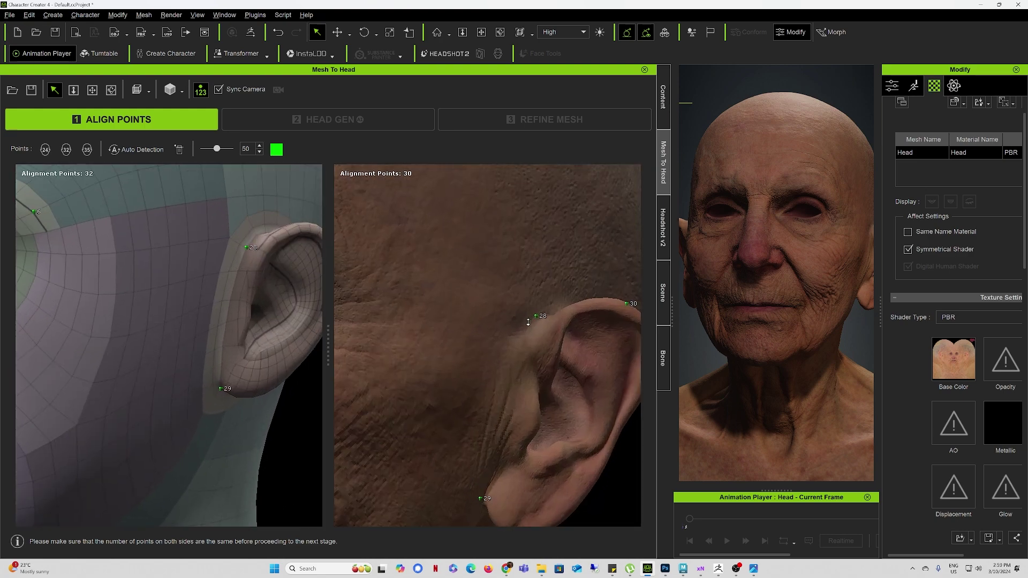
{"action": "middle_click_drag", "start_coordinate": [481, 496], "coordinate": [505, 367]}
{"action": "middle_click_drag", "start_coordinate": [612, 216], "coordinate": [537, 342]}
{"action": "right_click_drag", "start_coordinate": [537, 343], "coordinate": [472, 342]}
{"action": "scroll", "coordinate": [503, 292], "scroll_direction": "down", "scroll_amount": 5}
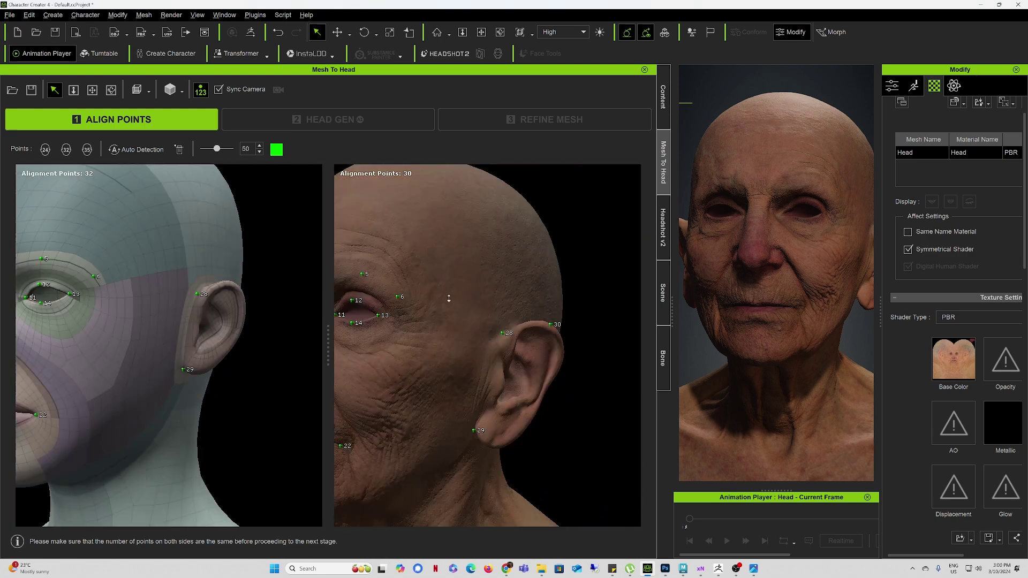
Step: Place alignment point 31 on the crown and point 32 at the back of the scanned head, and check all the points
{"action": "right_click_drag", "start_coordinate": [448, 298], "coordinate": [487, 353]}
{"action": "right_click_drag", "start_coordinate": [512, 385], "coordinate": [486, 300]}
{"action": "left_click", "coordinate": [488, 301]}
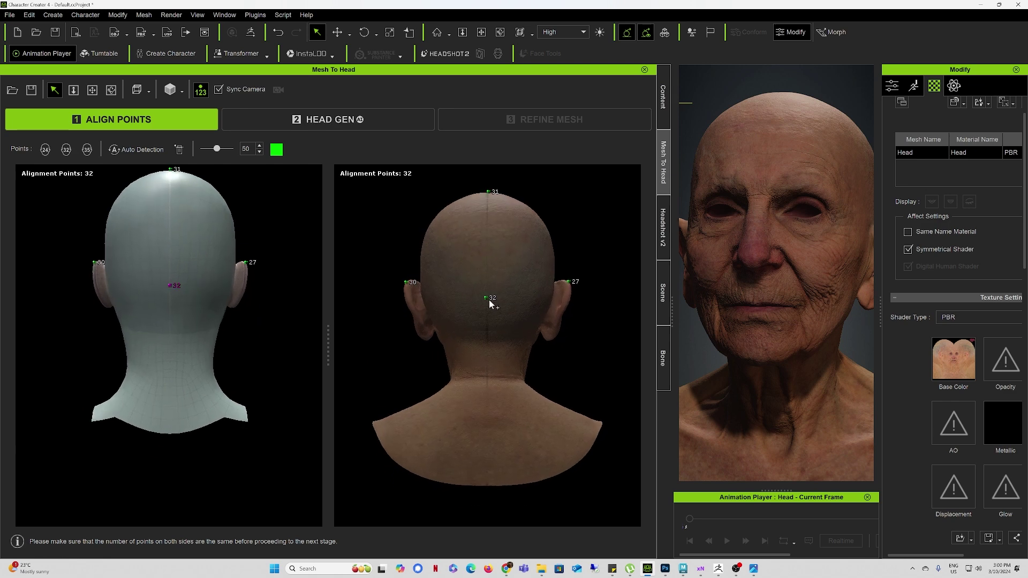
{"action": "right_click_drag", "start_coordinate": [431, 356], "coordinate": [624, 383]}
{"action": "right_click_drag", "start_coordinate": [521, 405], "coordinate": [509, 383]}
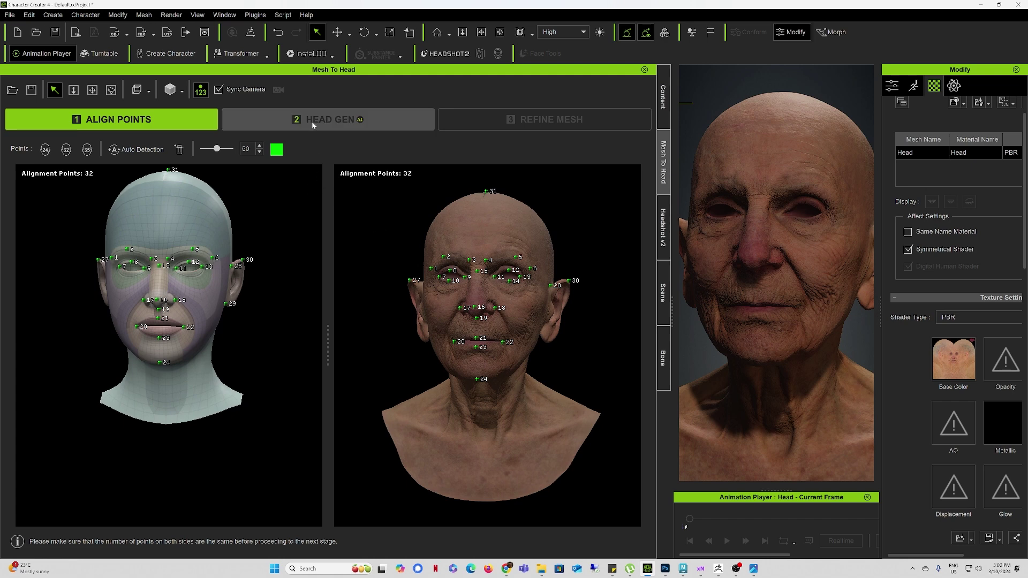
Step: Generate the head from the aligned points and display it with the mesh grid and colored facial regions
{"action": "left_click", "coordinate": [326, 125]}
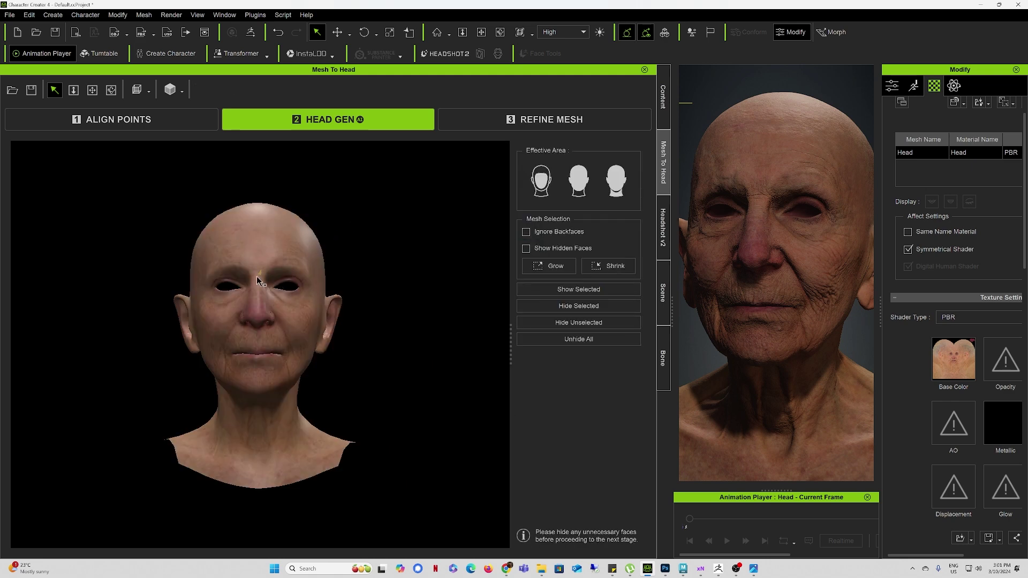
{"action": "mouse_move", "coordinate": [257, 278]}
{"action": "right_mouse_down"}
{"action": "mouse_move", "coordinate": [551, 317]}
{"action": "mouse_move", "coordinate": [137, 280]}
{"action": "mouse_move", "coordinate": [504, 292]}
{"action": "mouse_move", "coordinate": [271, 296]}
{"action": "mouse_move", "coordinate": [467, 299]}
{"action": "right_mouse_up"}
{"action": "left_click", "coordinate": [172, 89]}
{"action": "left_click", "coordinate": [214, 177]}
{"action": "scroll", "coordinate": [319, 321], "scroll_direction": "up", "scroll_amount": 5}
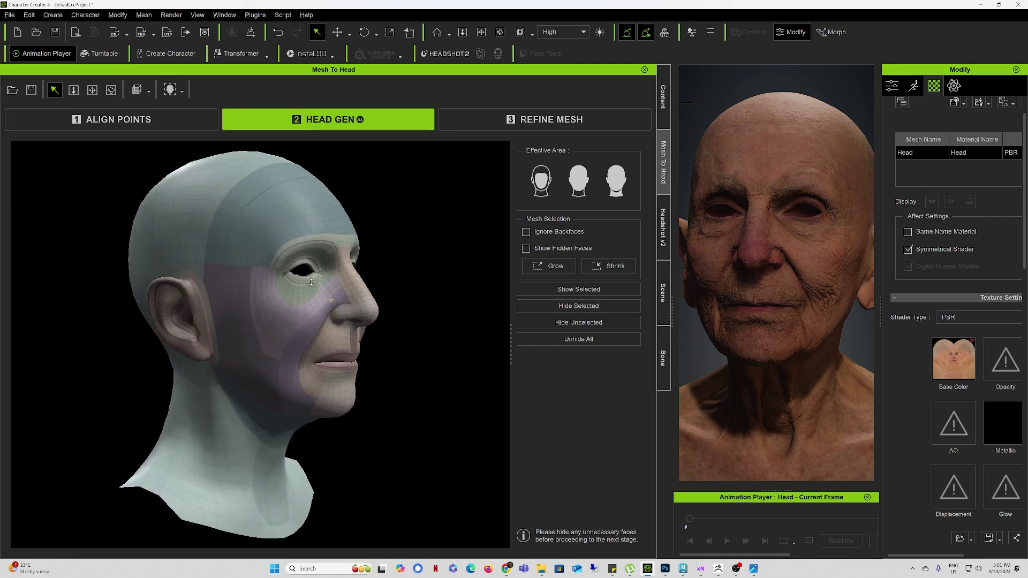
Step: Set the effective area to the entire head including the neck and continue to the mesh refinement stage
{"action": "scroll", "coordinate": [321, 278], "scroll_direction": "down", "scroll_amount": 1}
{"action": "right_click_drag", "start_coordinate": [384, 266], "coordinate": [432, 278]}
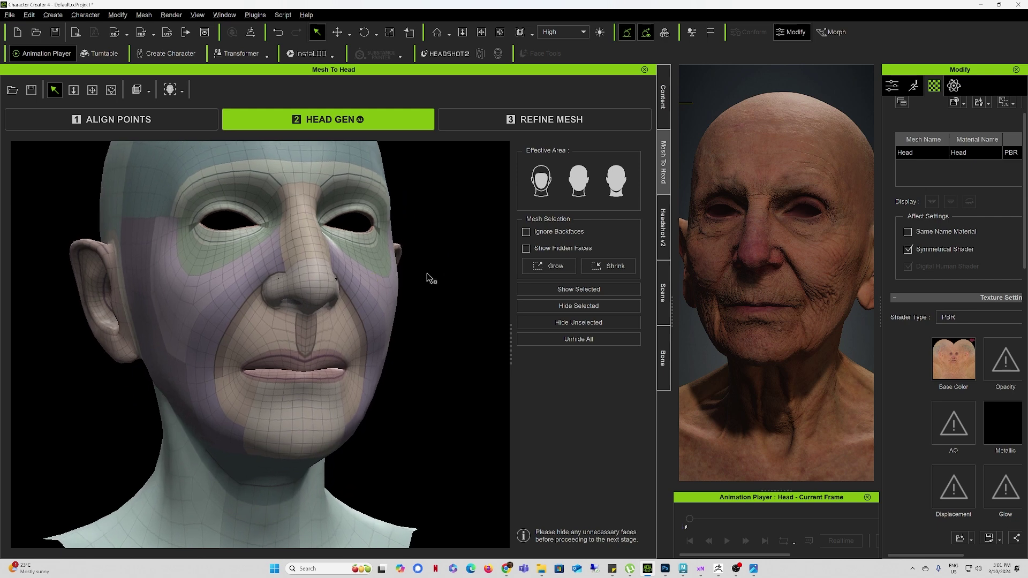
{"action": "scroll", "coordinate": [304, 341], "scroll_direction": "down", "scroll_amount": 5}
{"action": "middle_click_drag", "start_coordinate": [303, 341], "coordinate": [340, 319]}
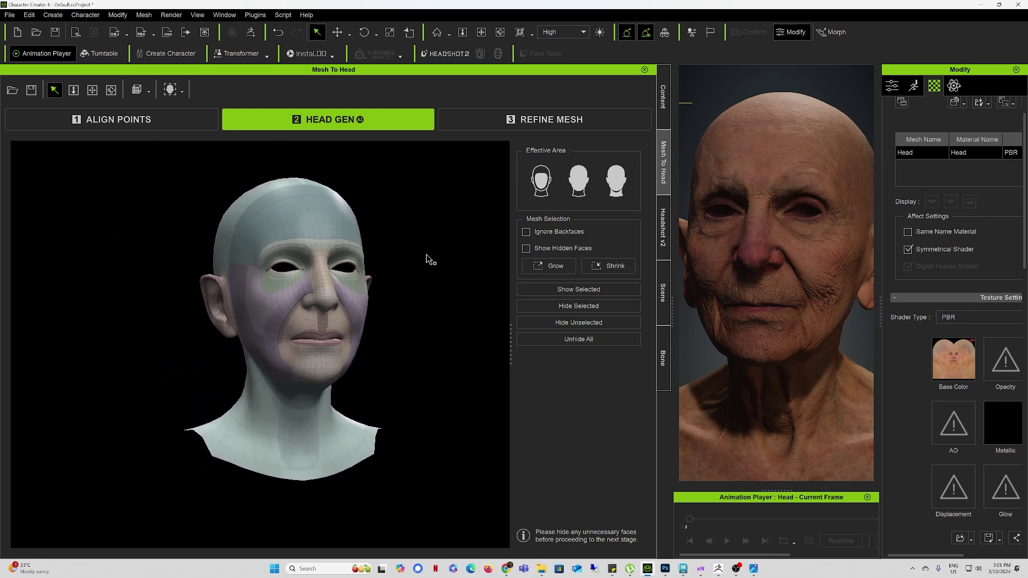
{"action": "left_click", "coordinate": [624, 182]}
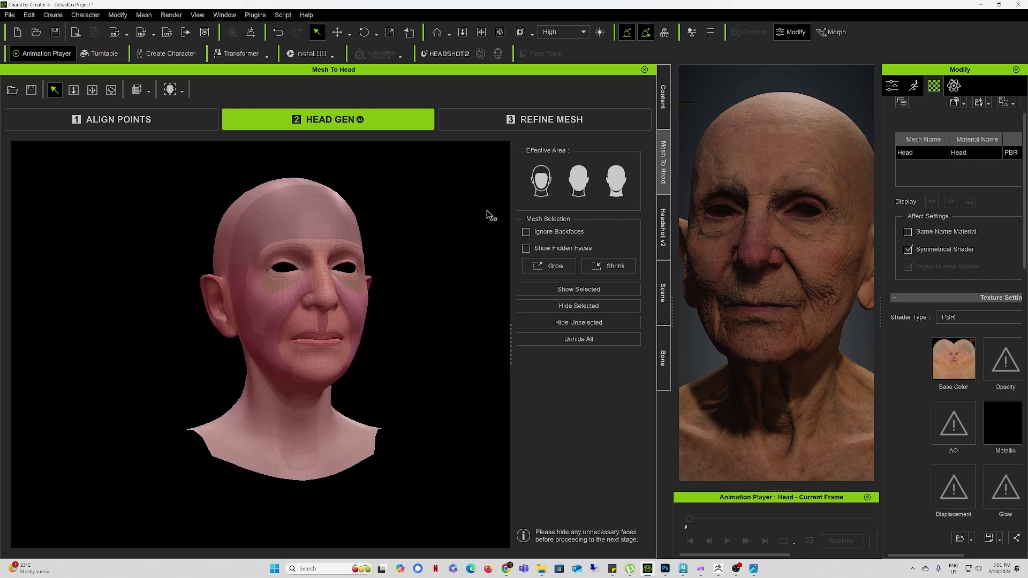
{"action": "left_click", "coordinate": [526, 121]}
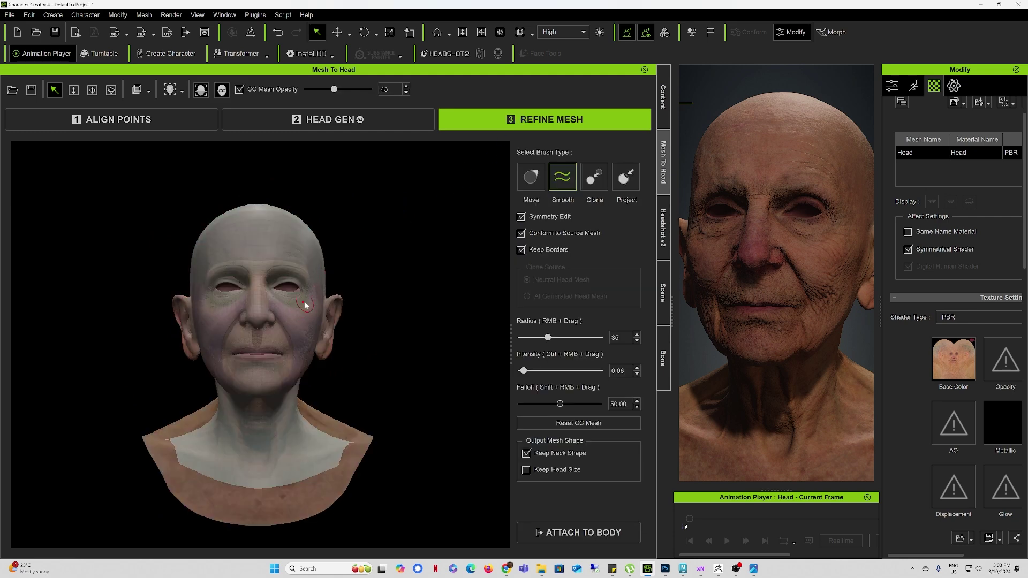
Step: Project the scan's shape onto the nose, cheeks and mouth area with the Project brush at radius 50 and intensity 0.50
{"action": "left_click_drag", "start_coordinate": [272, 318], "coordinate": [393, 326], "text": "alt"}
{"action": "middle_click_drag", "start_coordinate": [267, 327], "coordinate": [389, 316], "text": "alt"}
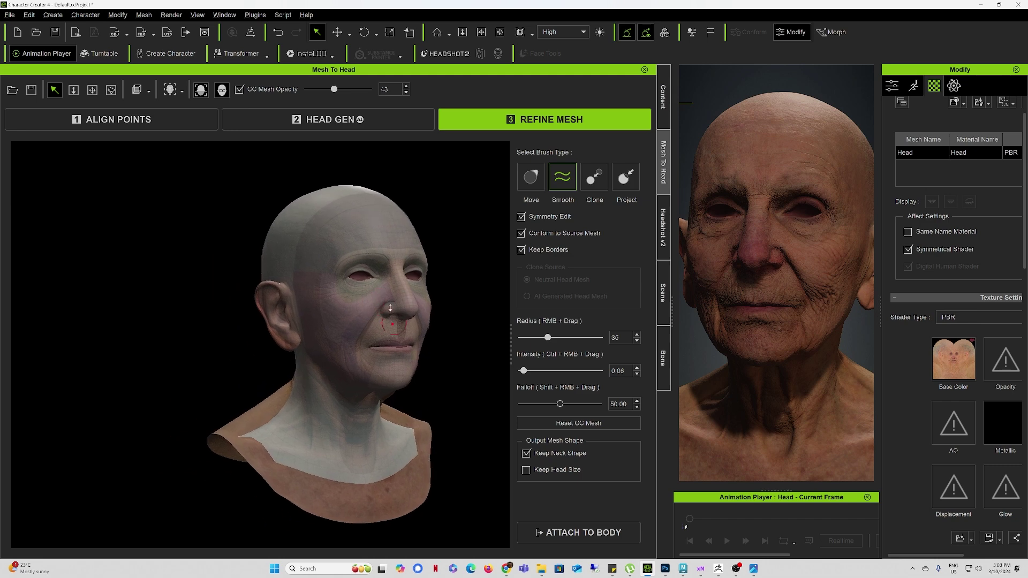
{"action": "mouse_move", "coordinate": [388, 316]}
{"action": "right_mouse_down", "text": "alt"}
{"action": "mouse_move", "coordinate": [388, 285]}
{"action": "mouse_move", "coordinate": [401, 281]}
{"action": "right_mouse_up", "text": "alt"}
{"action": "middle_click_drag", "start_coordinate": [401, 281], "coordinate": [266, 321], "text": "alt"}
{"action": "left_click_drag", "start_coordinate": [266, 321], "coordinate": [332, 328], "text": "alt"}
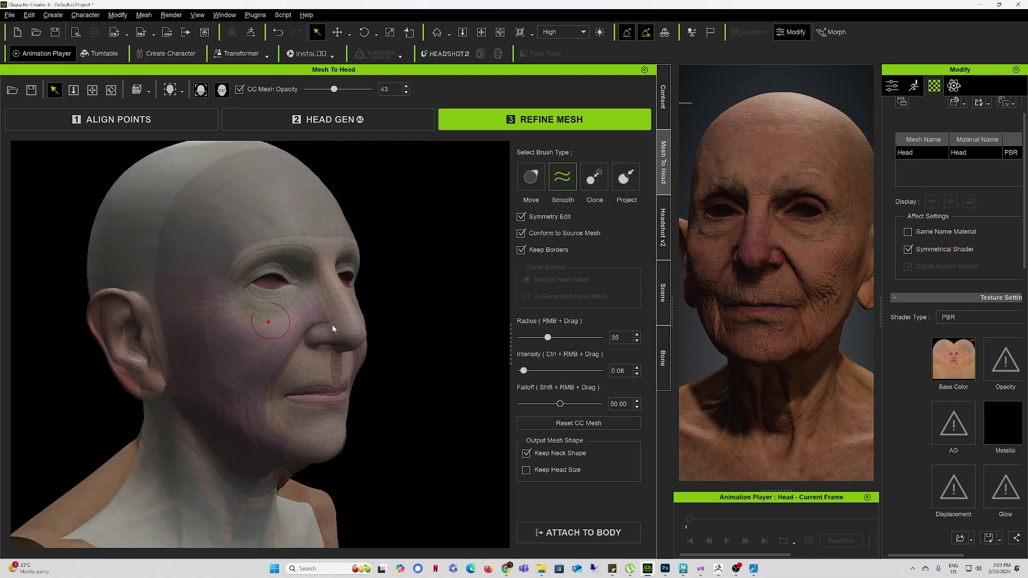
{"action": "left_click", "coordinate": [623, 183]}
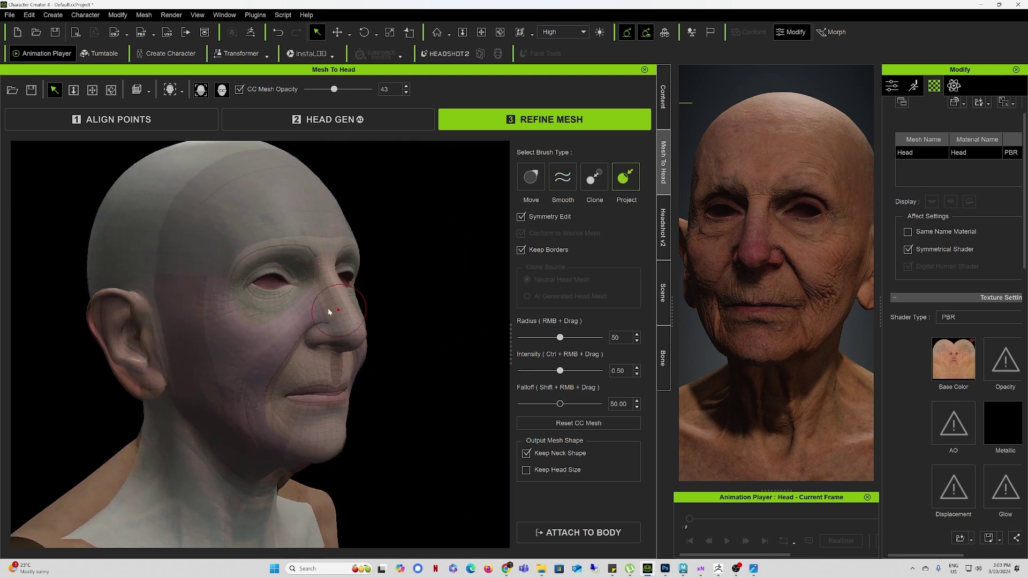
{"action": "mouse_move", "coordinate": [328, 309]}
{"action": "right_mouse_down", "text": "alt"}
{"action": "mouse_move", "coordinate": [327, 294]}
{"action": "mouse_move", "coordinate": [313, 298]}
{"action": "right_mouse_up", "text": "alt"}
{"action": "scroll", "coordinate": [325, 306], "scroll_direction": "up", "scroll_amount": 3}
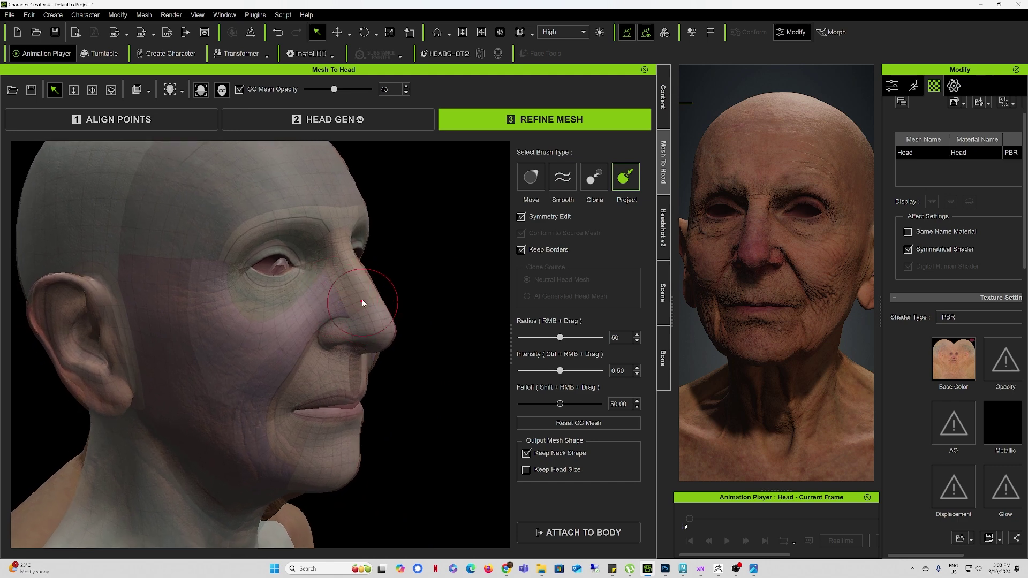
{"action": "middle_click_drag", "start_coordinate": [363, 303], "coordinate": [360, 298]}
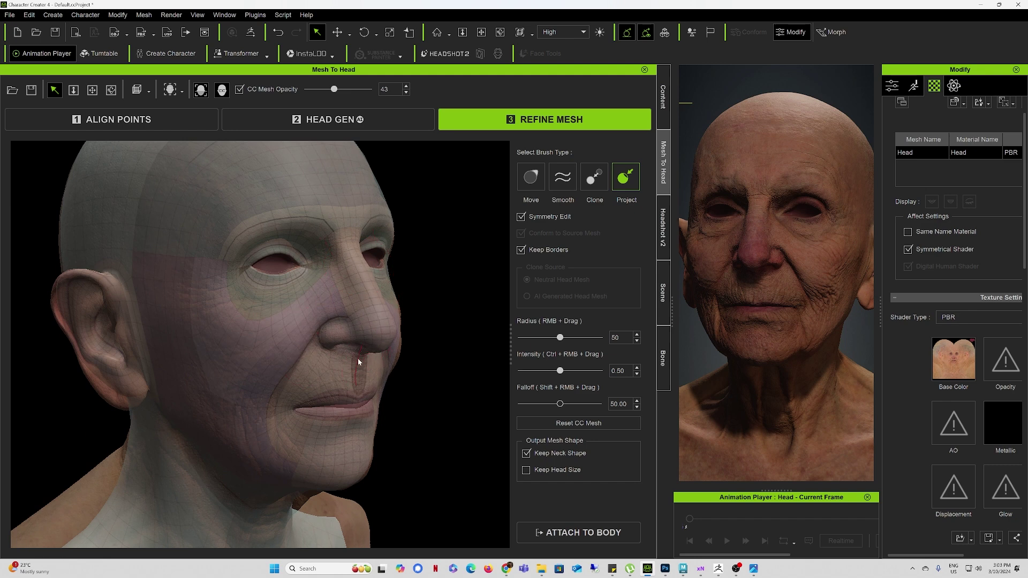
{"action": "middle_click_drag", "start_coordinate": [358, 359], "coordinate": [295, 402]}
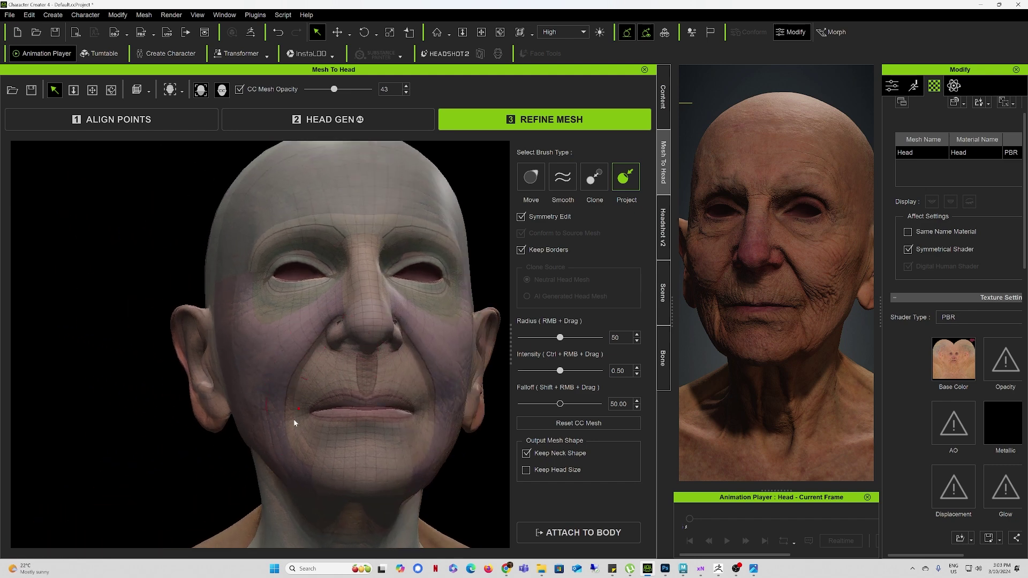
{"action": "middle_click_drag", "start_coordinate": [367, 419], "coordinate": [415, 417]}
{"action": "middle_click_drag", "start_coordinate": [383, 320], "coordinate": [287, 316]}
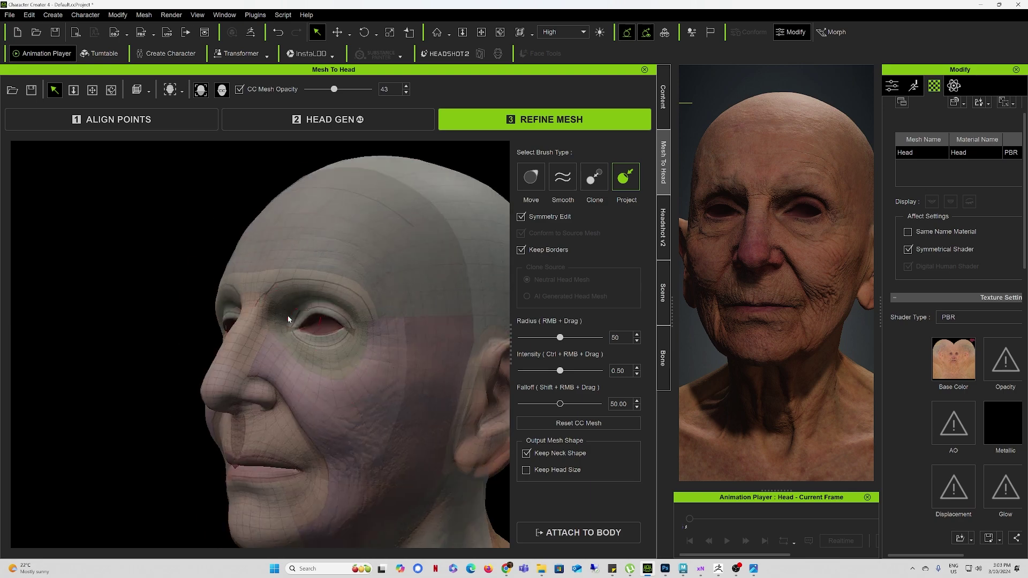
Step: Project the scan's surface onto the nape, side of the neck and back of the skull
{"action": "mouse_move", "coordinate": [284, 266]}
{"action": "middle_mouse_down"}
{"action": "mouse_move", "coordinate": [381, 360]}
{"action": "mouse_move", "coordinate": [405, 423]}
{"action": "mouse_move", "coordinate": [395, 372]}
{"action": "mouse_move", "coordinate": [459, 408]}
{"action": "mouse_move", "coordinate": [201, 406]}
{"action": "mouse_move", "coordinate": [248, 367]}
{"action": "mouse_move", "coordinate": [251, 335]}
{"action": "mouse_move", "coordinate": [297, 377]}
{"action": "mouse_move", "coordinate": [501, 390]}
{"action": "middle_mouse_up"}
{"action": "middle_click_drag", "start_coordinate": [258, 359], "coordinate": [178, 360]}
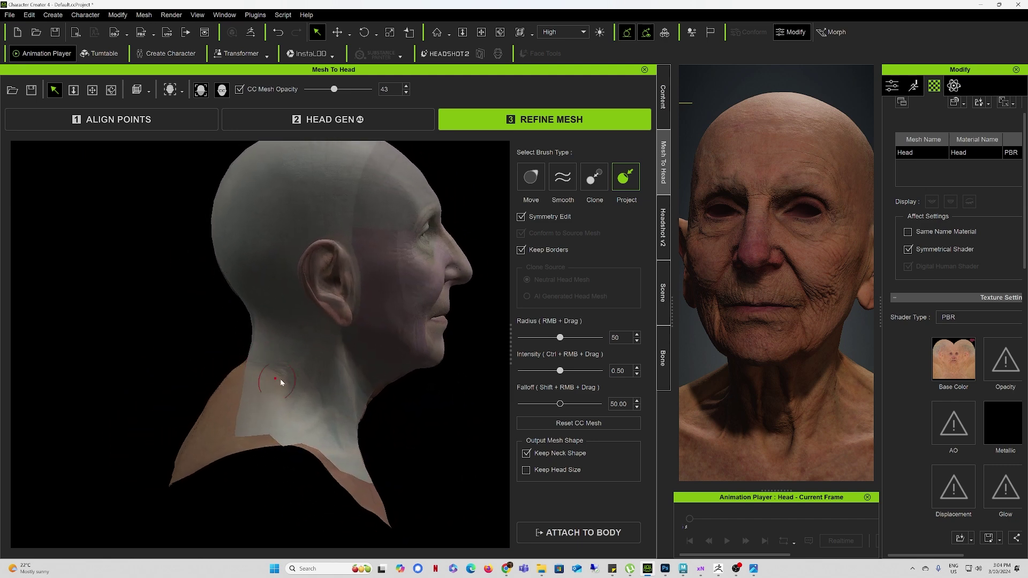
{"action": "mouse_move", "coordinate": [296, 360]}
{"action": "middle_mouse_down"}
{"action": "mouse_move", "coordinate": [220, 363]}
{"action": "mouse_move", "coordinate": [218, 351]}
{"action": "mouse_move", "coordinate": [297, 343]}
{"action": "mouse_move", "coordinate": [264, 287]}
{"action": "middle_mouse_up"}
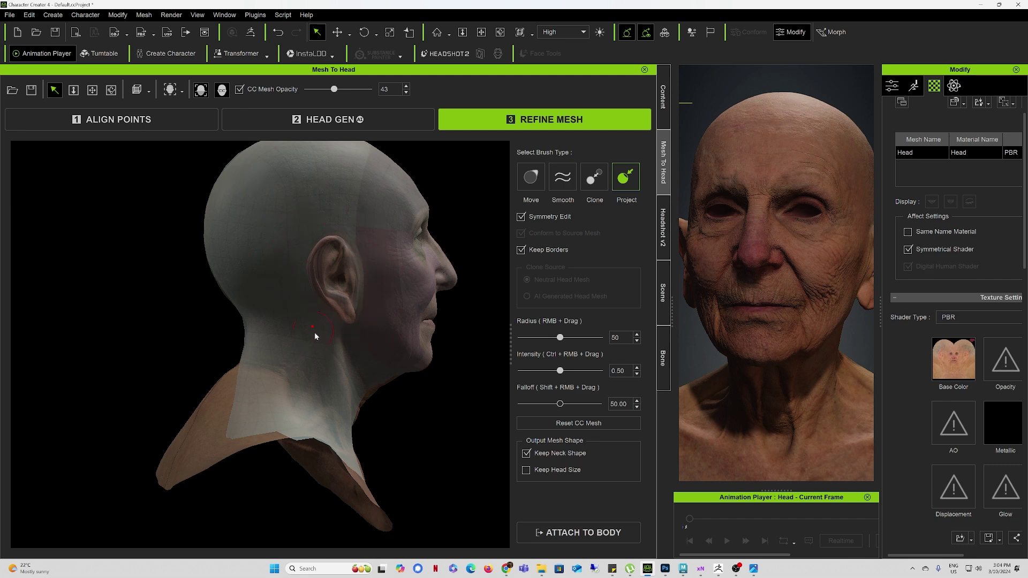
{"action": "middle_click_drag", "start_coordinate": [365, 201], "coordinate": [326, 298]}
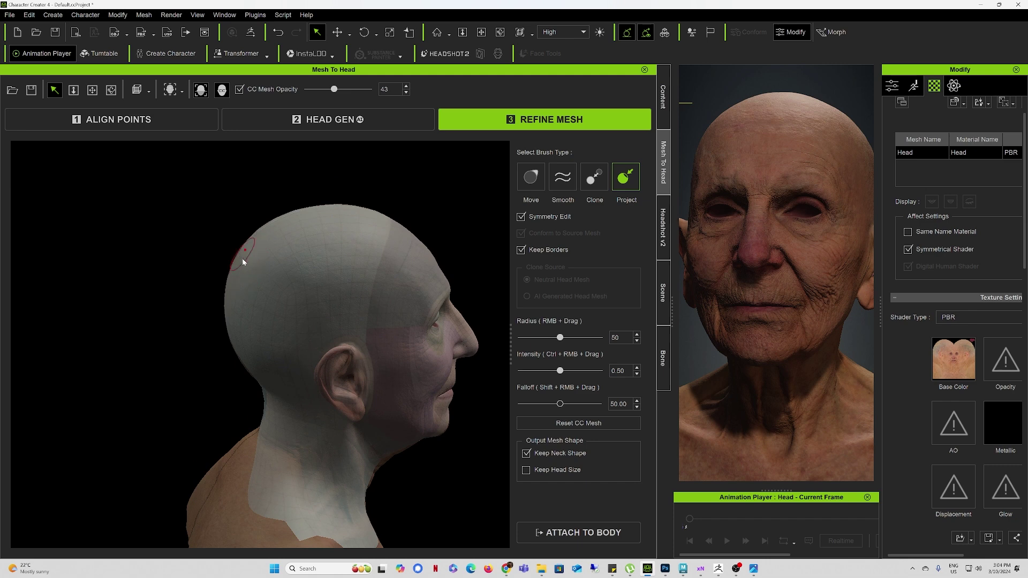
Step: Project the front and sides of the lower neck onto the scan around the collar area
{"action": "middle_click_drag", "start_coordinate": [288, 386], "coordinate": [277, 346]}
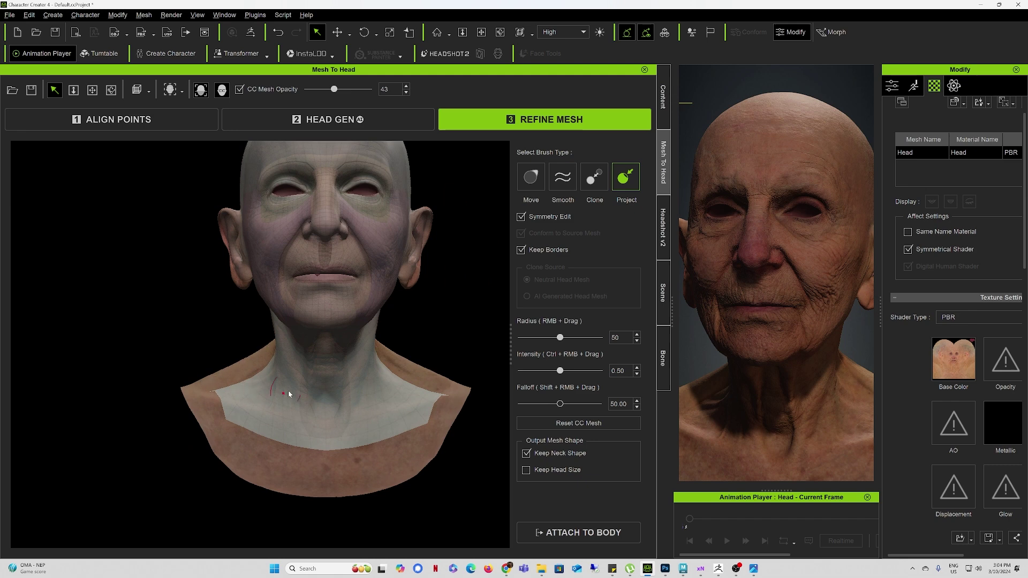
{"action": "middle_click_drag", "start_coordinate": [288, 390], "coordinate": [263, 380]}
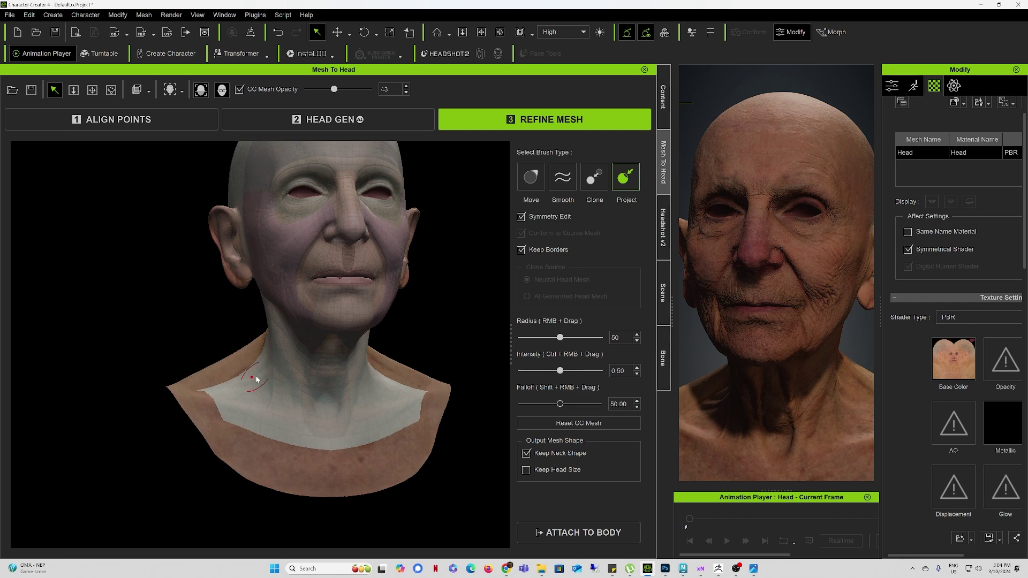
{"action": "mouse_move", "coordinate": [256, 379]}
{"action": "left_mouse_down"}
{"action": "mouse_move", "coordinate": [252, 371]}
{"action": "mouse_move", "coordinate": [236, 383]}
{"action": "left_mouse_up"}
{"action": "mouse_move", "coordinate": [264, 367]}
{"action": "middle_mouse_down"}
{"action": "mouse_move", "coordinate": [454, 370]}
{"action": "mouse_move", "coordinate": [347, 379]}
{"action": "mouse_move", "coordinate": [189, 349]}
{"action": "mouse_move", "coordinate": [323, 360]}
{"action": "mouse_move", "coordinate": [217, 359]}
{"action": "mouse_move", "coordinate": [310, 363]}
{"action": "mouse_move", "coordinate": [223, 379]}
{"action": "middle_mouse_up"}
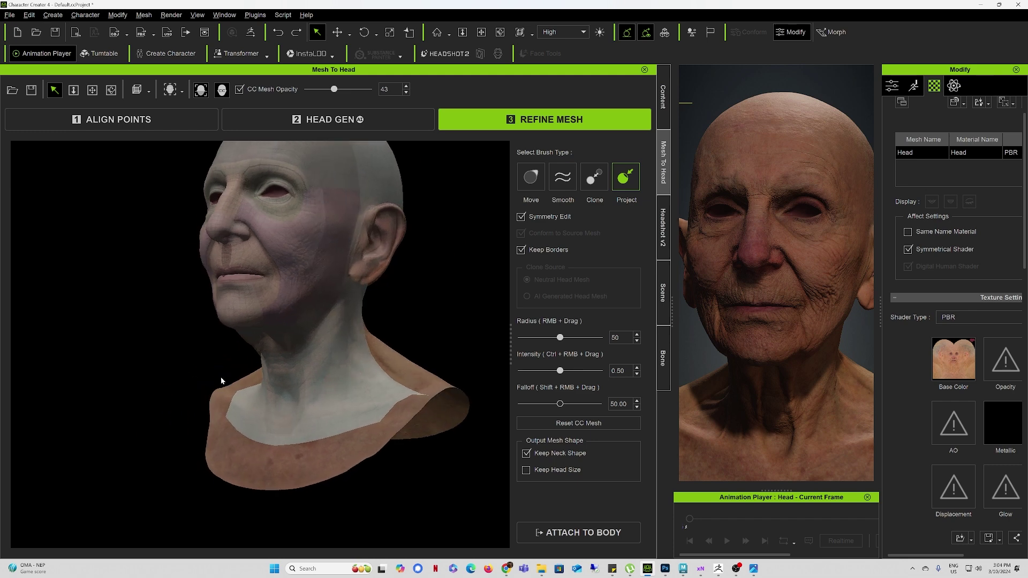
{"action": "mouse_move", "coordinate": [318, 382]}
{"action": "left_mouse_down"}
{"action": "mouse_move", "coordinate": [330, 345]}
{"action": "mouse_move", "coordinate": [322, 386]}
{"action": "mouse_move", "coordinate": [279, 398]}
{"action": "left_mouse_up"}
Step: Project the throat and the area under the chin onto the scan
{"action": "middle_click_drag", "start_coordinate": [266, 354], "coordinate": [442, 398]}
{"action": "scroll", "coordinate": [275, 354], "scroll_direction": "up", "scroll_amount": 4}
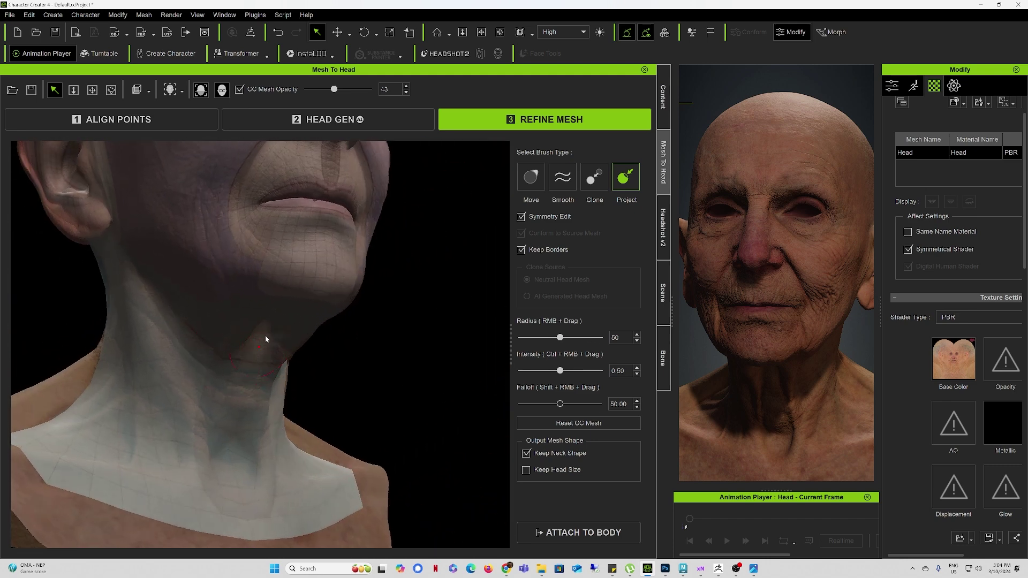
{"action": "mouse_move", "coordinate": [239, 362]}
{"action": "middle_mouse_down"}
{"action": "mouse_move", "coordinate": [130, 271]}
{"action": "mouse_move", "coordinate": [151, 333]}
{"action": "mouse_move", "coordinate": [309, 341]}
{"action": "mouse_move", "coordinate": [155, 374]}
{"action": "mouse_move", "coordinate": [271, 374]}
{"action": "mouse_move", "coordinate": [299, 401]}
{"action": "mouse_move", "coordinate": [292, 372]}
{"action": "middle_mouse_up"}
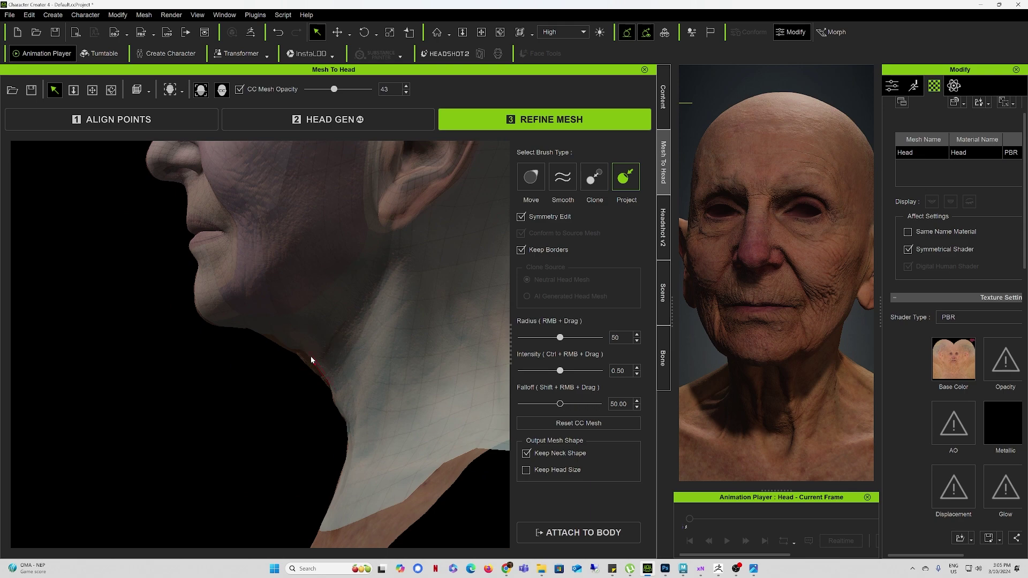
Step: Project the scan's ear shape onto the head mesh, covering the outer rim, lobe and back of the ear
{"action": "middle_click_drag", "start_coordinate": [303, 345], "coordinate": [176, 375]}
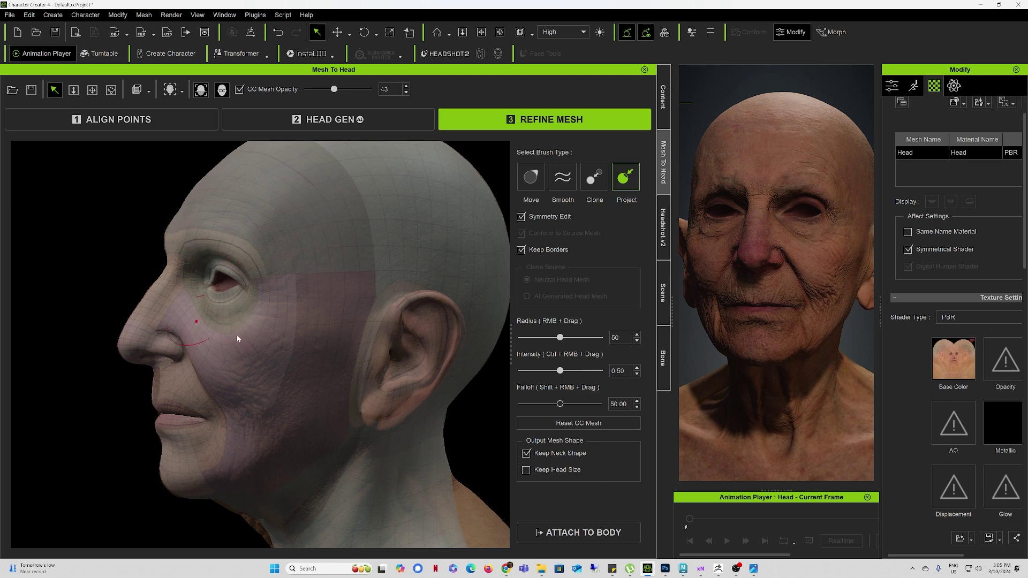
{"action": "mouse_move", "coordinate": [342, 350]}
{"action": "right_mouse_down", "text": "alt"}
{"action": "mouse_move", "coordinate": [341, 357]}
{"action": "mouse_move", "coordinate": [340, 330]}
{"action": "right_mouse_up", "text": "alt"}
{"action": "middle_click_drag", "start_coordinate": [343, 331], "coordinate": [188, 311], "text": "alt"}
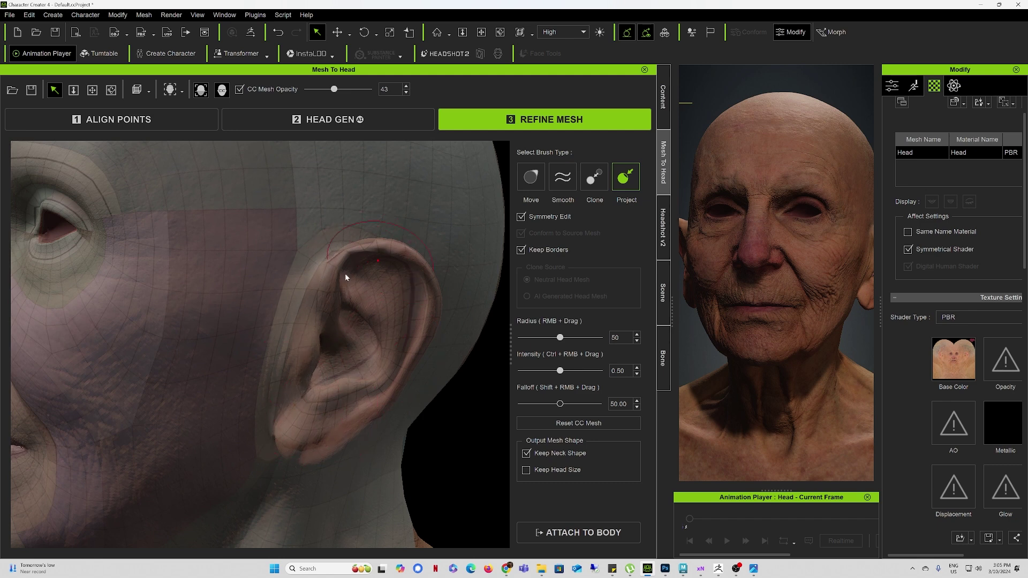
{"action": "left_click_drag", "start_coordinate": [450, 300], "coordinate": [327, 302], "text": "alt"}
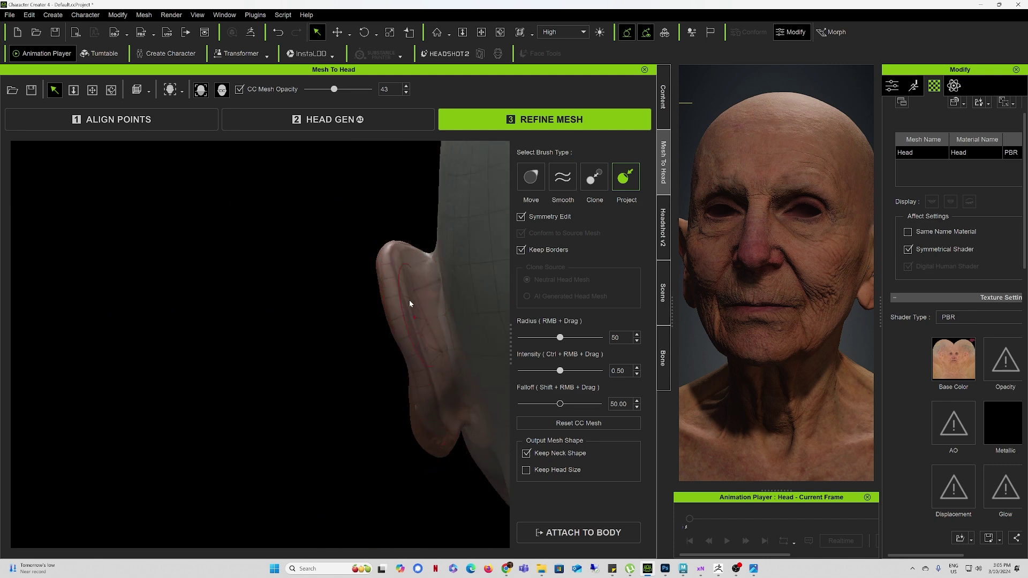
{"action": "middle_click_drag", "start_coordinate": [409, 300], "coordinate": [368, 390]}
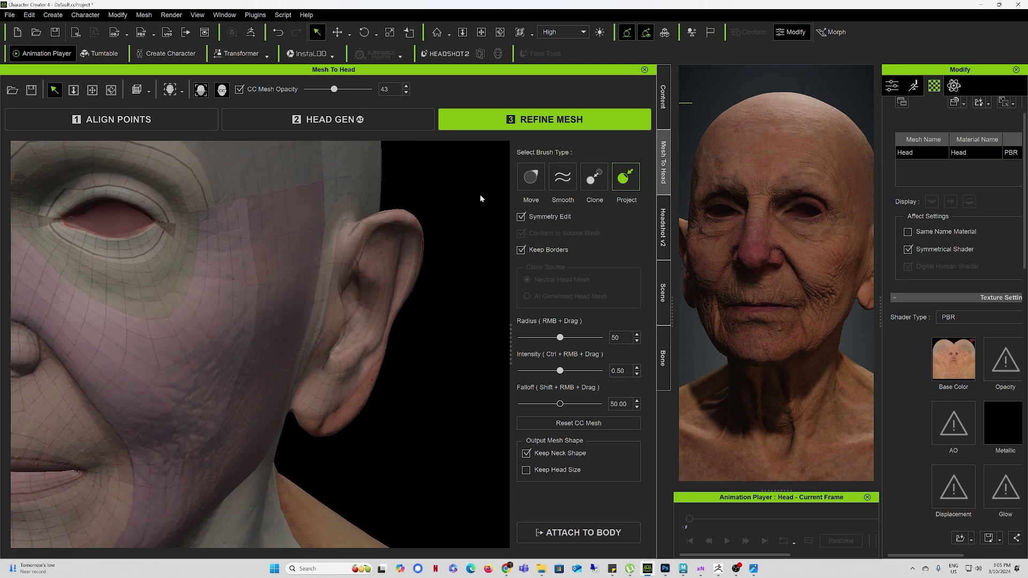
Step: Adjust the earlobe and upper ear to match the scan with the Move brush at radius 35 and intensity 0.19
{"action": "left_click", "coordinate": [531, 176]}
{"action": "left_click_drag", "start_coordinate": [535, 338], "coordinate": [549, 338]}
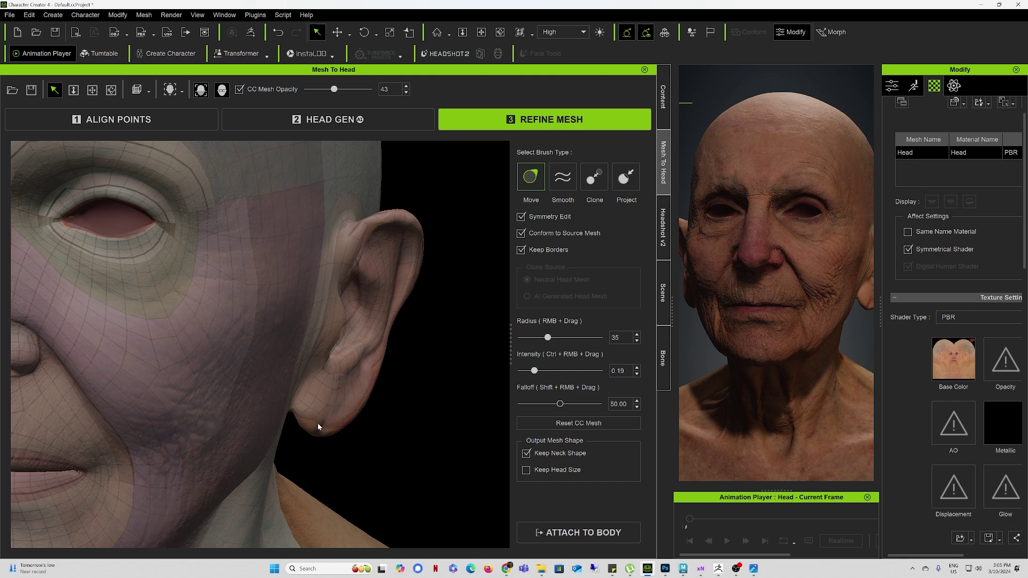
{"action": "left_click_drag", "start_coordinate": [310, 446], "coordinate": [324, 539]}
{"action": "left_click_drag", "start_coordinate": [420, 249], "coordinate": [475, 223], "text": "alt"}
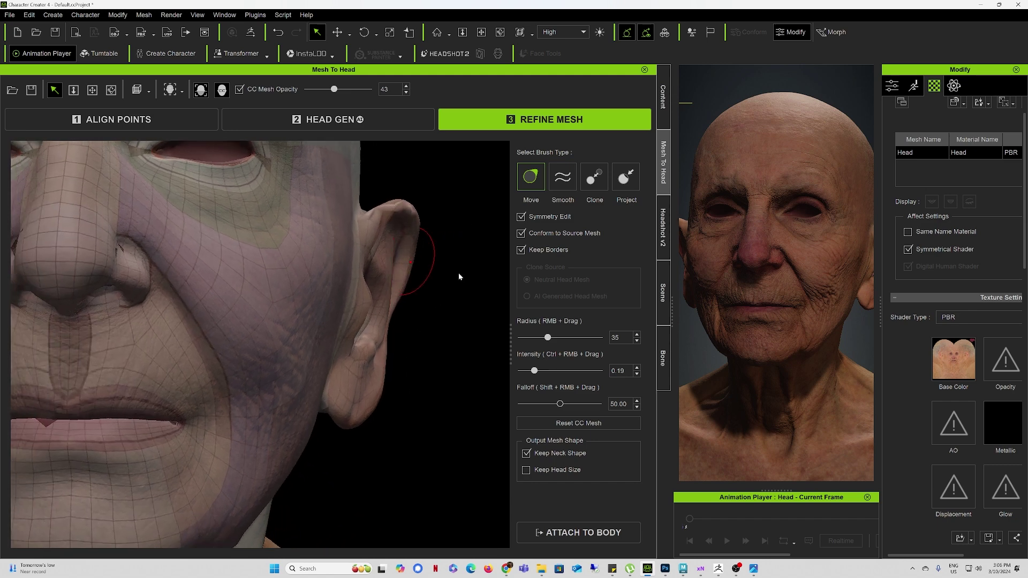
{"action": "middle_click_drag", "start_coordinate": [459, 272], "coordinate": [355, 202]}
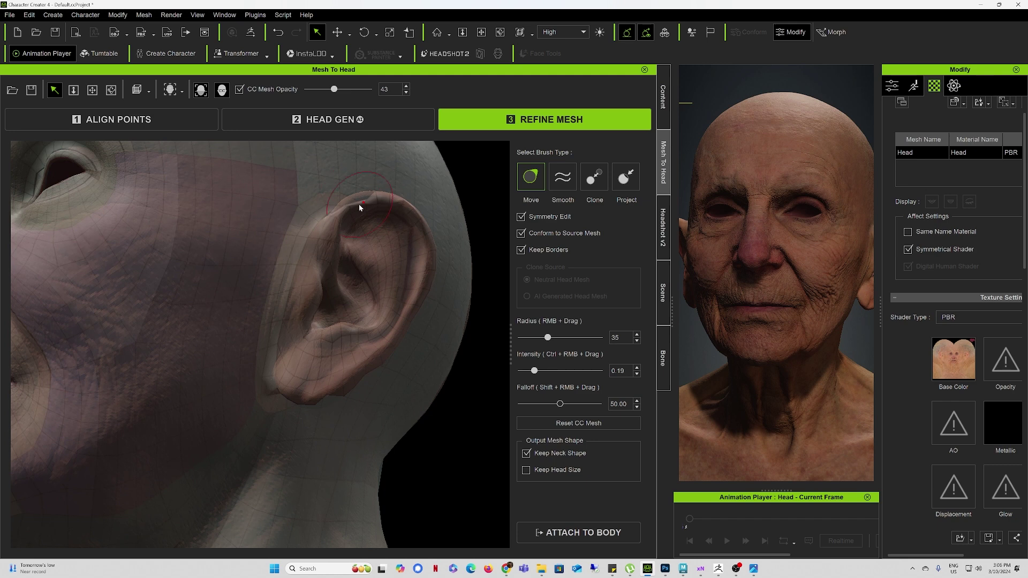
{"action": "left_click_drag", "start_coordinate": [356, 201], "coordinate": [319, 144]}
{"action": "mouse_move", "coordinate": [398, 285]}
{"action": "middle_mouse_down"}
{"action": "mouse_move", "coordinate": [172, 259]}
{"action": "mouse_move", "coordinate": [375, 260]}
{"action": "mouse_move", "coordinate": [355, 236]}
{"action": "middle_mouse_up"}
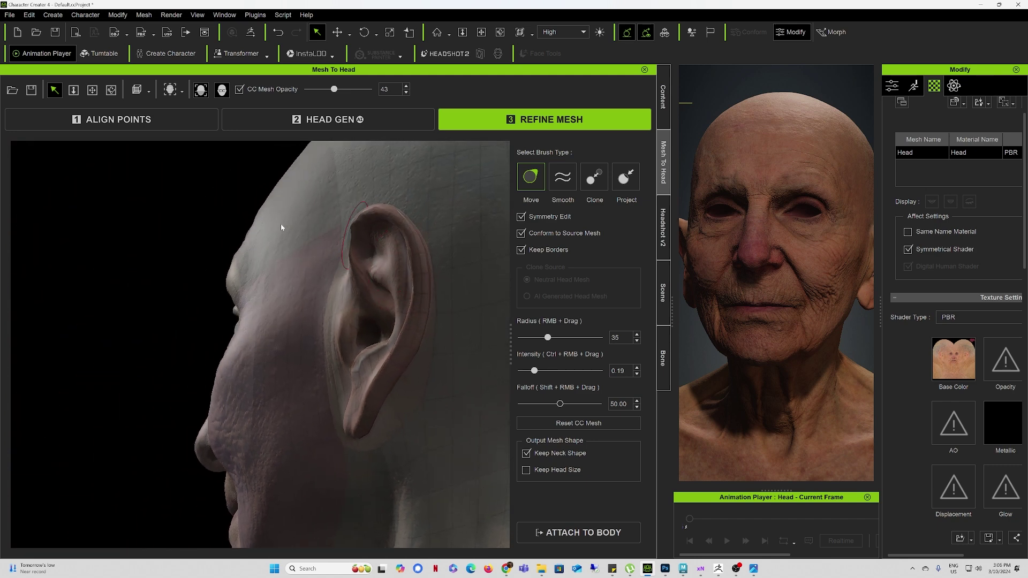
{"action": "mouse_move", "coordinate": [400, 278]}
{"action": "middle_mouse_down"}
{"action": "mouse_move", "coordinate": [332, 290]}
{"action": "mouse_move", "coordinate": [347, 279]}
{"action": "mouse_move", "coordinate": [545, 276]}
{"action": "mouse_move", "coordinate": [487, 322]}
{"action": "mouse_move", "coordinate": [281, 301]}
{"action": "middle_mouse_up"}
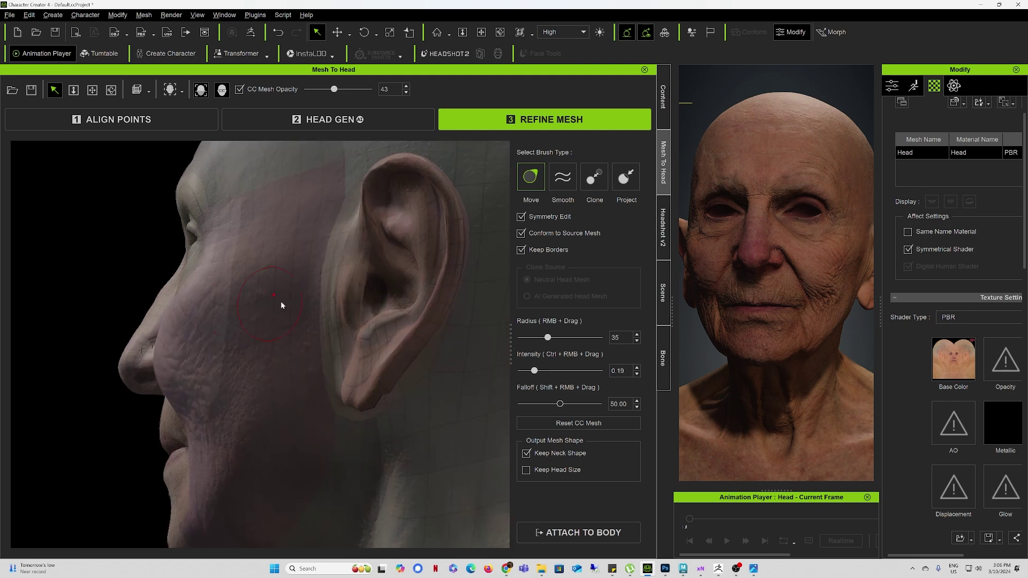
Step: Refit the inner ear and back of the ear to the scan with the Project brush at radius 50
{"action": "left_click", "coordinate": [624, 182]}
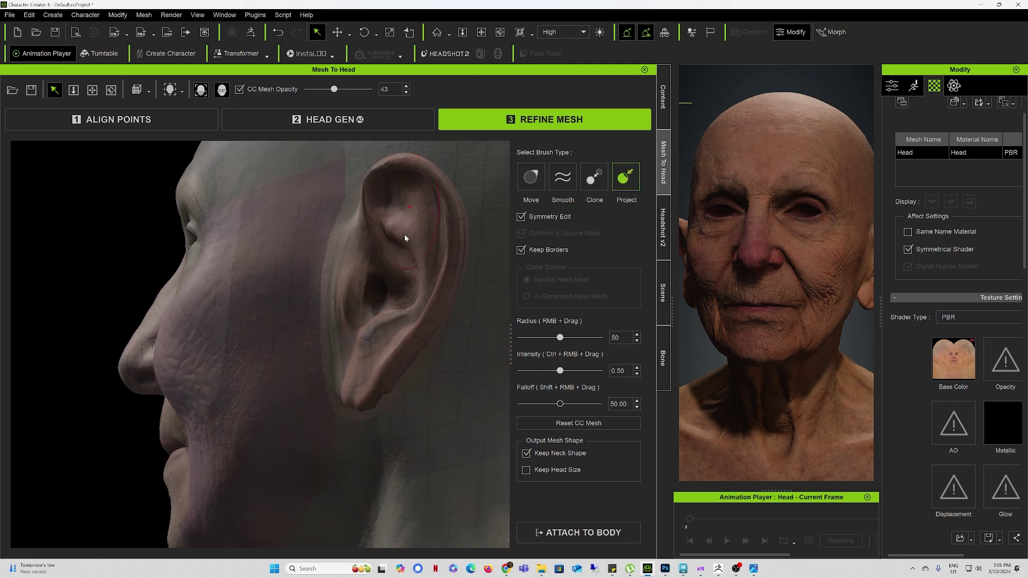
{"action": "mouse_move", "coordinate": [393, 359]}
{"action": "middle_mouse_down"}
{"action": "mouse_move", "coordinate": [413, 294]}
{"action": "mouse_move", "coordinate": [488, 335]}
{"action": "mouse_move", "coordinate": [103, 297]}
{"action": "mouse_move", "coordinate": [269, 299]}
{"action": "mouse_move", "coordinate": [313, 248]}
{"action": "middle_mouse_up"}
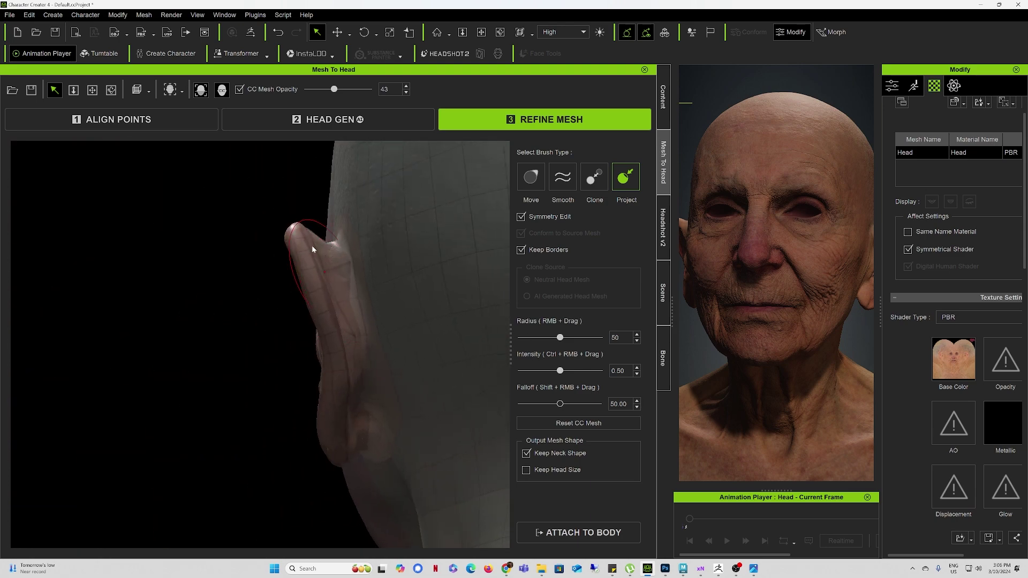
{"action": "mouse_move", "coordinate": [348, 408]}
{"action": "middle_mouse_down"}
{"action": "mouse_move", "coordinate": [440, 287]}
{"action": "mouse_move", "coordinate": [394, 301]}
{"action": "mouse_move", "coordinate": [489, 278]}
{"action": "mouse_move", "coordinate": [423, 264]}
{"action": "mouse_move", "coordinate": [449, 297]}
{"action": "middle_mouse_up"}
Step: Restore the ear's clean shape from the Neutral Head Mesh with the Clone brush at radius 58 and intensity 0.06
{"action": "left_click", "coordinate": [594, 176]}
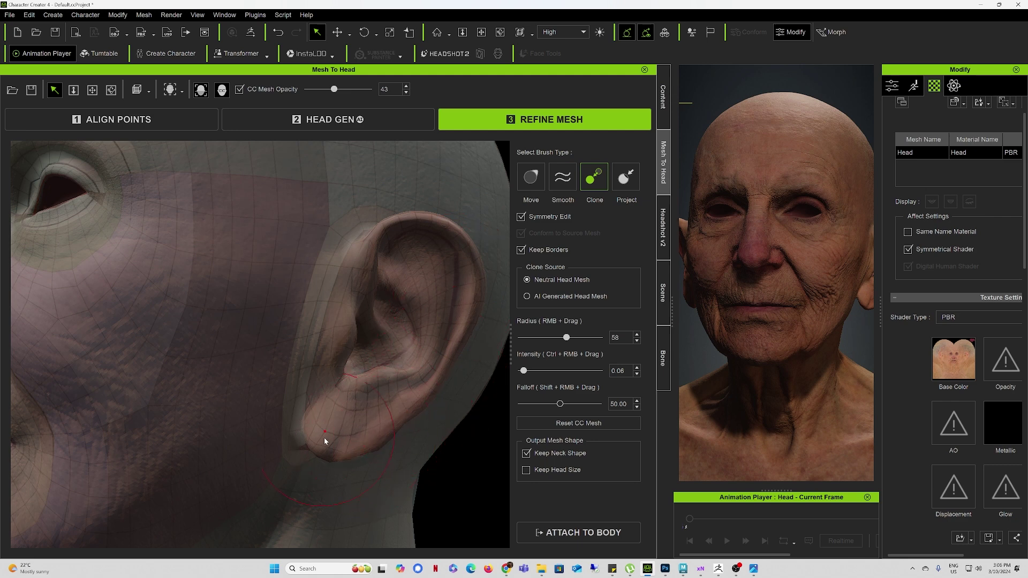
{"action": "left_click_drag", "start_coordinate": [360, 359], "coordinate": [406, 429], "text": "alt"}
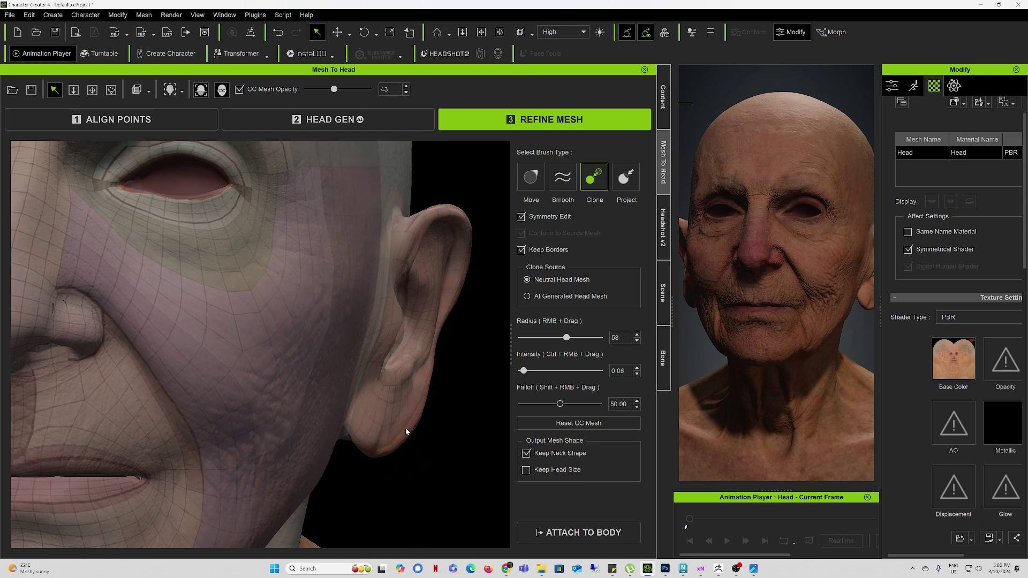
{"action": "left_click_drag", "start_coordinate": [451, 327], "coordinate": [356, 278], "text": "alt"}
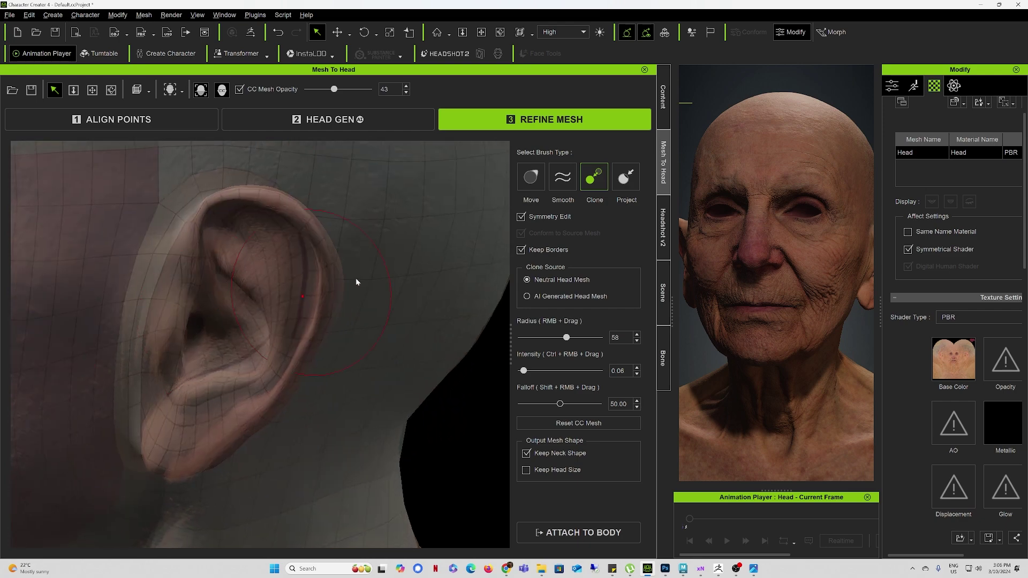
{"action": "right_click_drag", "start_coordinate": [356, 280], "coordinate": [357, 307]}
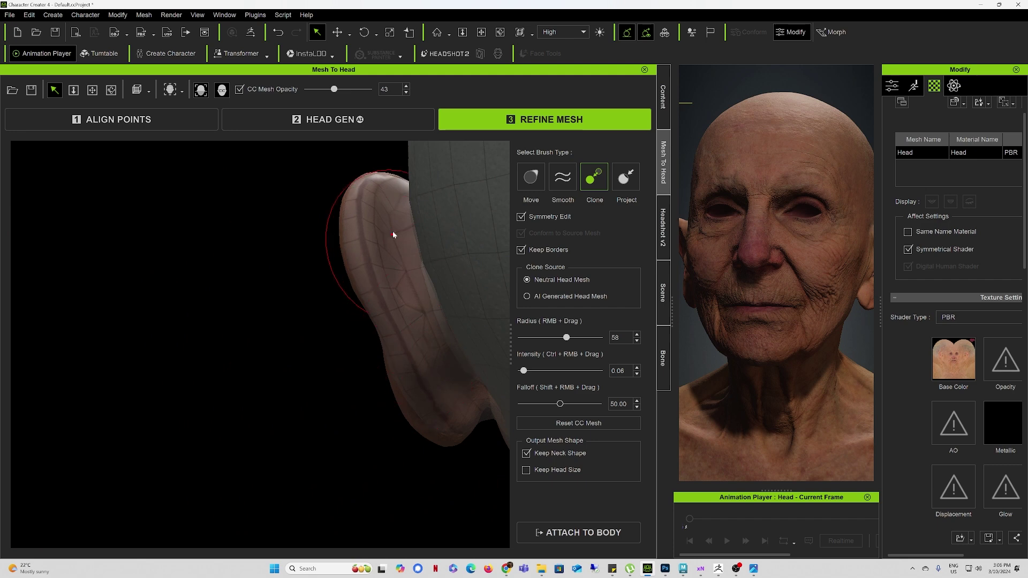
Step: Smooth the earlobe and the back of the ear with the Smooth brush at radius 35 and intensity 0.06
{"action": "left_click", "coordinate": [562, 180]}
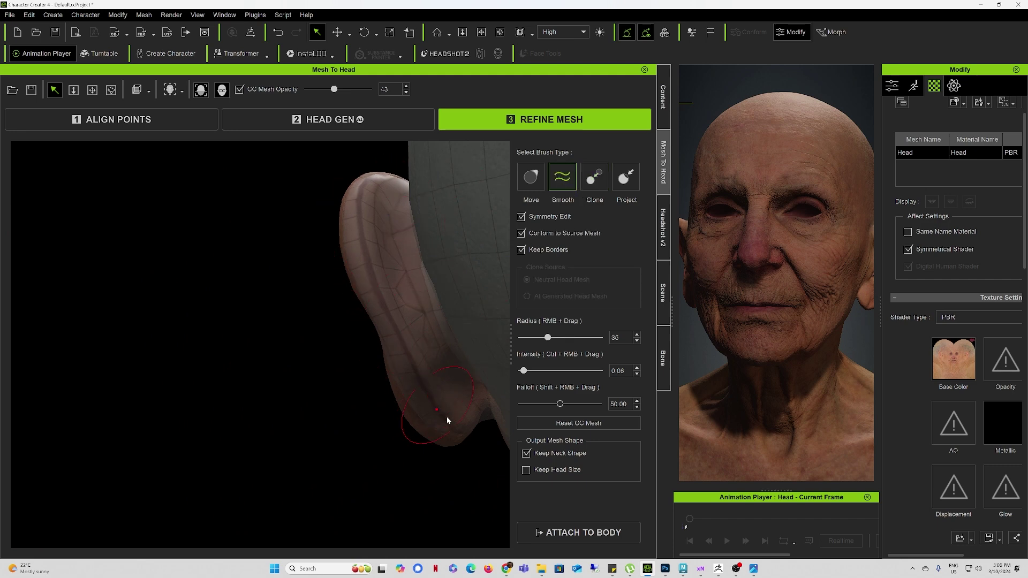
{"action": "right_click_drag", "start_coordinate": [326, 341], "coordinate": [448, 347]}
{"action": "middle_click_drag", "start_coordinate": [448, 347], "coordinate": [224, 244]}
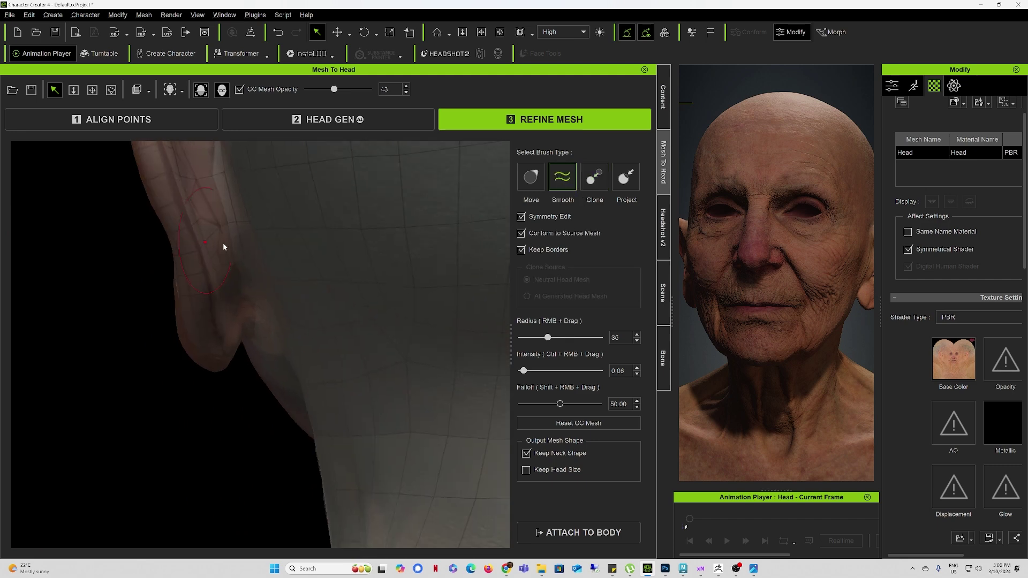
{"action": "right_click_drag", "start_coordinate": [223, 243], "coordinate": [392, 271]}
{"action": "right_click_drag", "start_coordinate": [175, 310], "coordinate": [482, 284]}
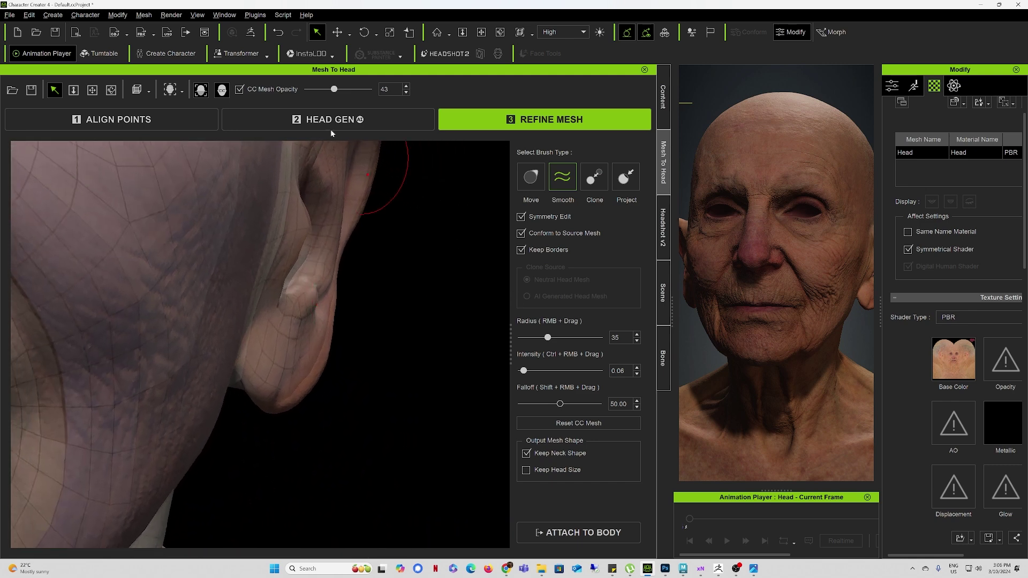
{"action": "mouse_move", "coordinate": [334, 89]}
{"action": "left_mouse_down"}
{"action": "mouse_move", "coordinate": [406, 93]}
{"action": "mouse_move", "coordinate": [282, 91]}
{"action": "mouse_move", "coordinate": [336, 98]}
{"action": "left_mouse_up"}
{"action": "right_click_drag", "start_coordinate": [360, 223], "coordinate": [188, 260], "text": "alt"}
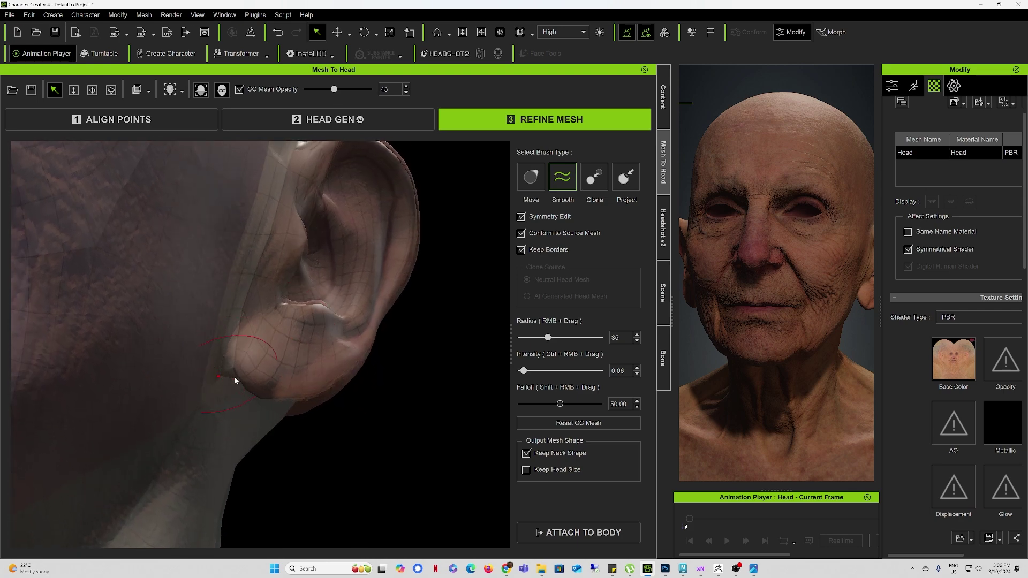
{"action": "right_click_drag", "start_coordinate": [311, 370], "coordinate": [429, 400]}
{"action": "scroll", "coordinate": [241, 363], "scroll_direction": "down", "scroll_amount": 5}
{"action": "right_click_drag", "start_coordinate": [241, 364], "coordinate": [482, 402], "text": "alt"}
{"action": "left_click_drag", "start_coordinate": [236, 371], "coordinate": [331, 377], "text": "alt"}
{"action": "right_click_drag", "start_coordinate": [331, 377], "coordinate": [356, 390], "text": "alt"}
{"action": "scroll", "coordinate": [356, 390], "scroll_direction": "up", "scroll_amount": 7}
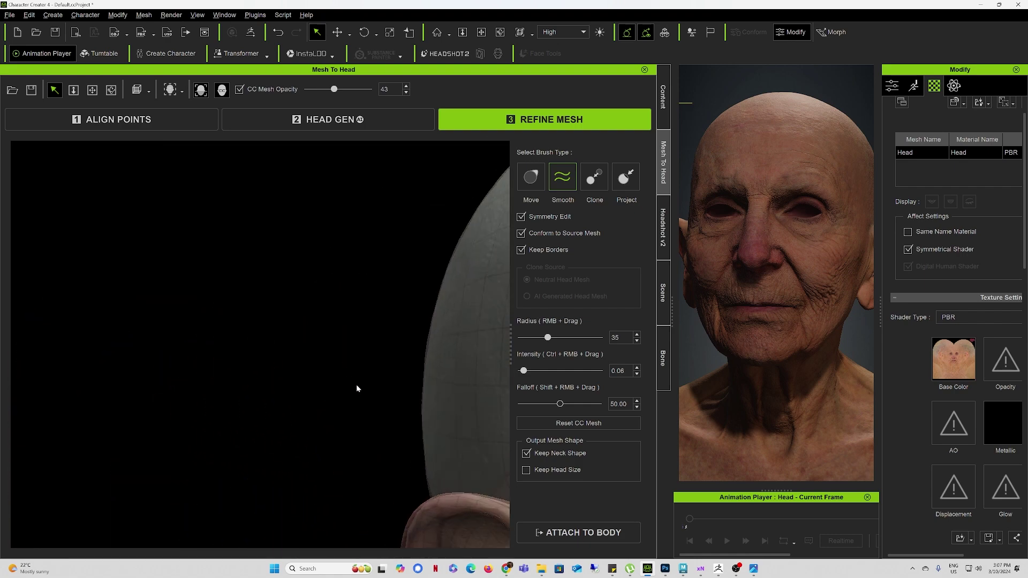
Step: Switch to the Move brush for the eye opening and turn off Keep Borders
{"action": "left_click_drag", "start_coordinate": [356, 388], "coordinate": [232, 264], "text": "alt"}
{"action": "right_click_drag", "start_coordinate": [231, 264], "coordinate": [226, 333]}
{"action": "left_click_drag", "start_coordinate": [384, 295], "coordinate": [70, 374], "text": "alt"}
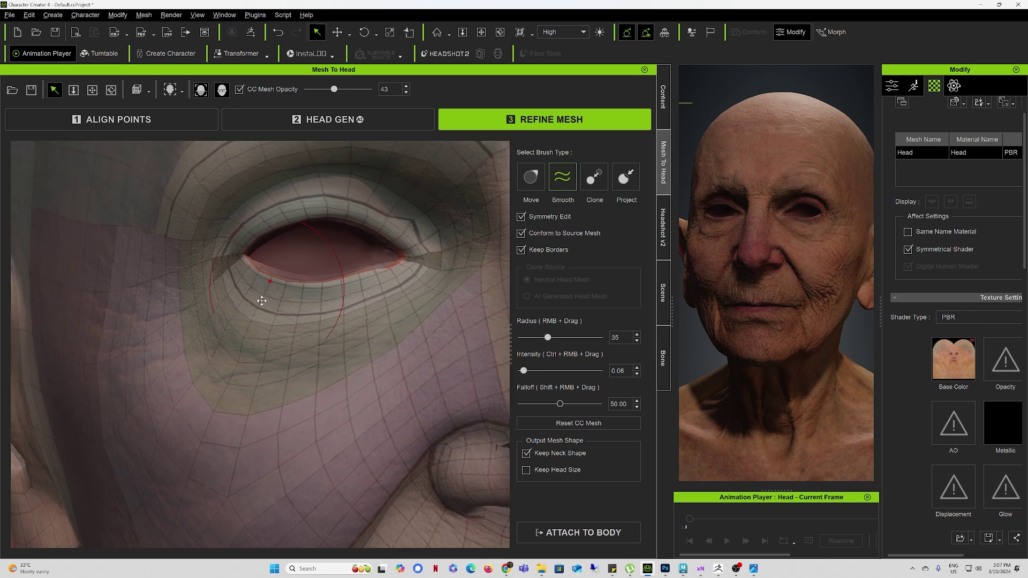
{"action": "left_click_drag", "start_coordinate": [262, 300], "coordinate": [219, 345], "text": "alt"}
{"action": "right_click_drag", "start_coordinate": [219, 346], "coordinate": [217, 348], "text": "alt"}
{"action": "left_click", "coordinate": [538, 172]}
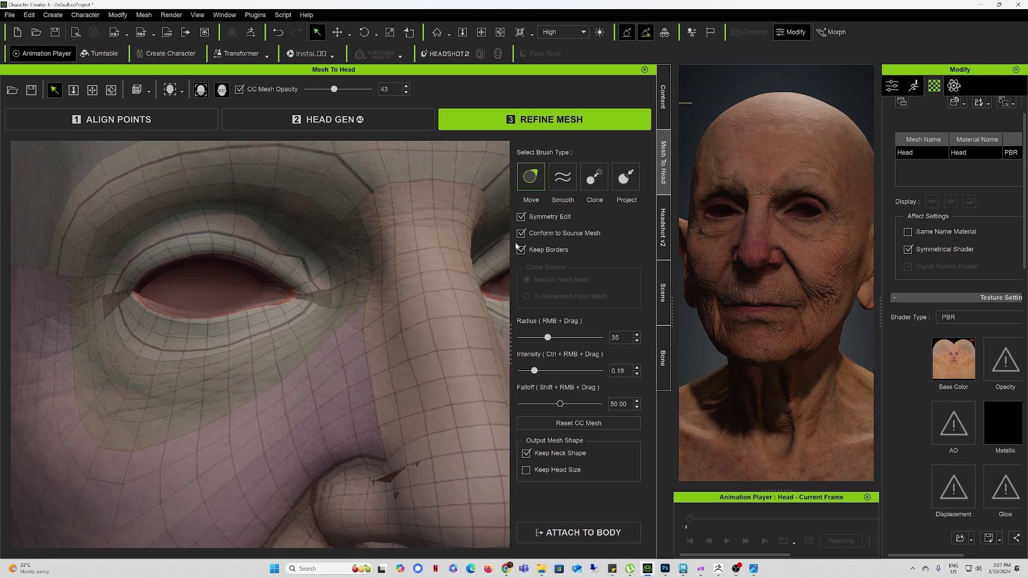
{"action": "right_click_drag", "start_coordinate": [250, 337], "coordinate": [104, 364]}
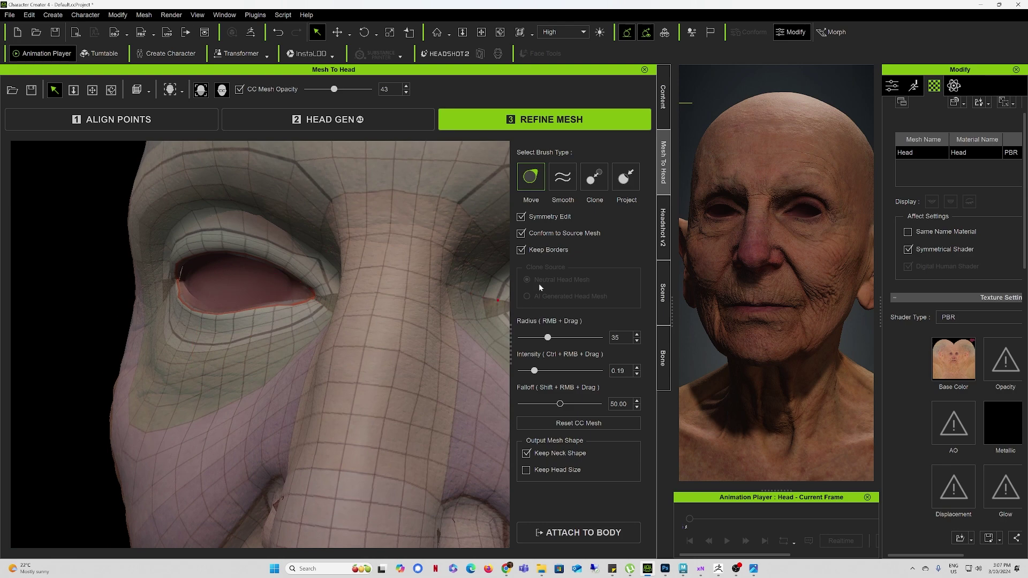
{"action": "left_click", "coordinate": [522, 251]}
{"action": "scroll", "coordinate": [229, 332], "scroll_direction": "up", "scroll_amount": 10}
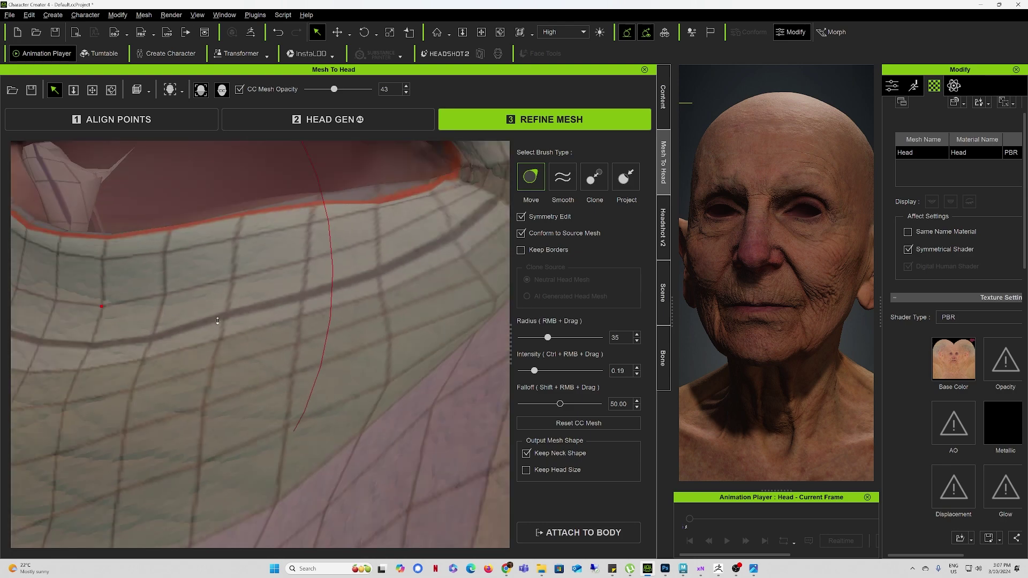
{"action": "middle_click_drag", "start_coordinate": [278, 333], "coordinate": [268, 364]}
{"action": "right_click_drag", "start_coordinate": [269, 364], "coordinate": [231, 361]}
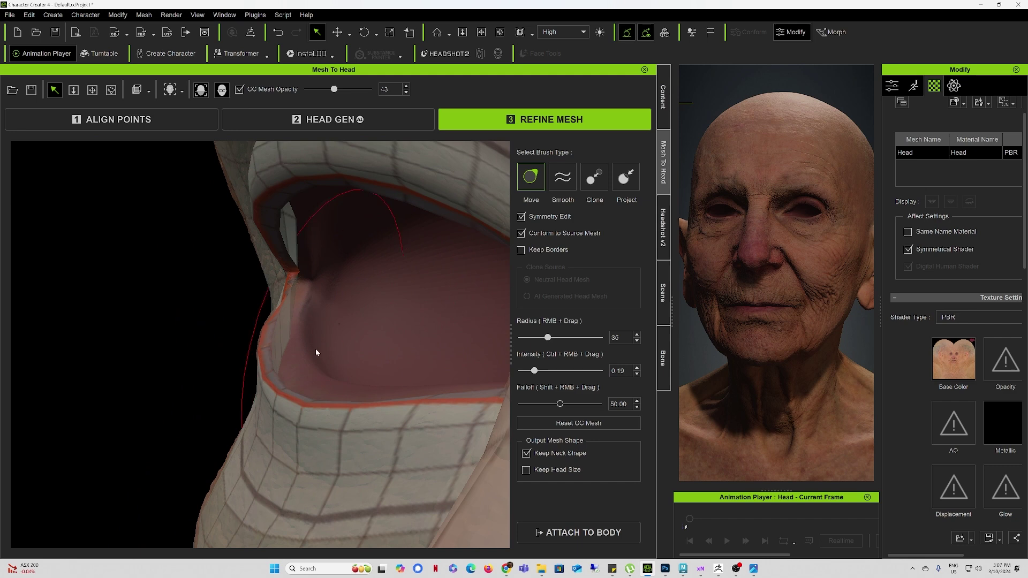
Step: Pull the lower eyelid's inner rim into the eye socket near the outer corner using brush radius 1 and intensity 0.18
{"action": "left_click_drag", "start_coordinate": [546, 338], "coordinate": [499, 339]}
{"action": "left_click_drag", "start_coordinate": [535, 370], "coordinate": [536, 371]}
{"action": "left_click_drag", "start_coordinate": [271, 357], "coordinate": [253, 371], "text": "alt"}
{"action": "middle_click_drag", "start_coordinate": [253, 370], "coordinate": [259, 377]}
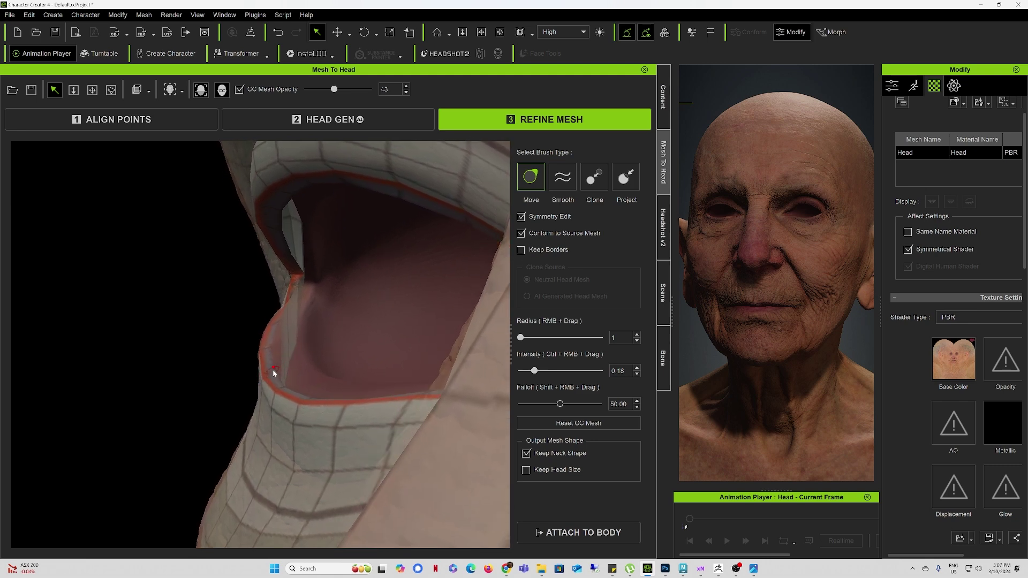
{"action": "left_click_drag", "start_coordinate": [273, 370], "coordinate": [418, 298]}
{"action": "left_click_drag", "start_coordinate": [314, 325], "coordinate": [409, 294]}
{"action": "left_click_drag", "start_coordinate": [284, 388], "coordinate": [409, 313]}
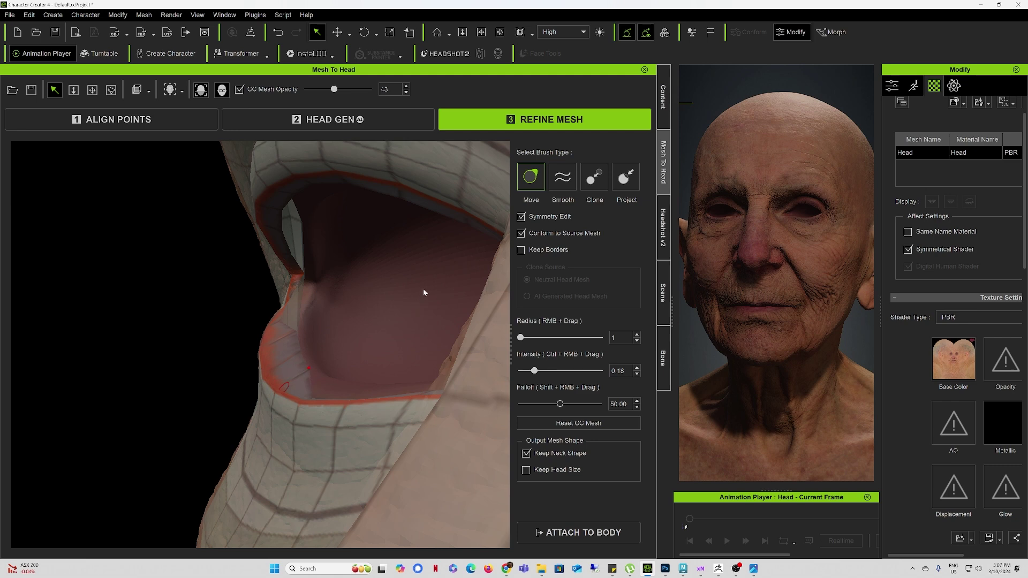
{"action": "left_click_drag", "start_coordinate": [368, 373], "coordinate": [353, 401], "text": "alt"}
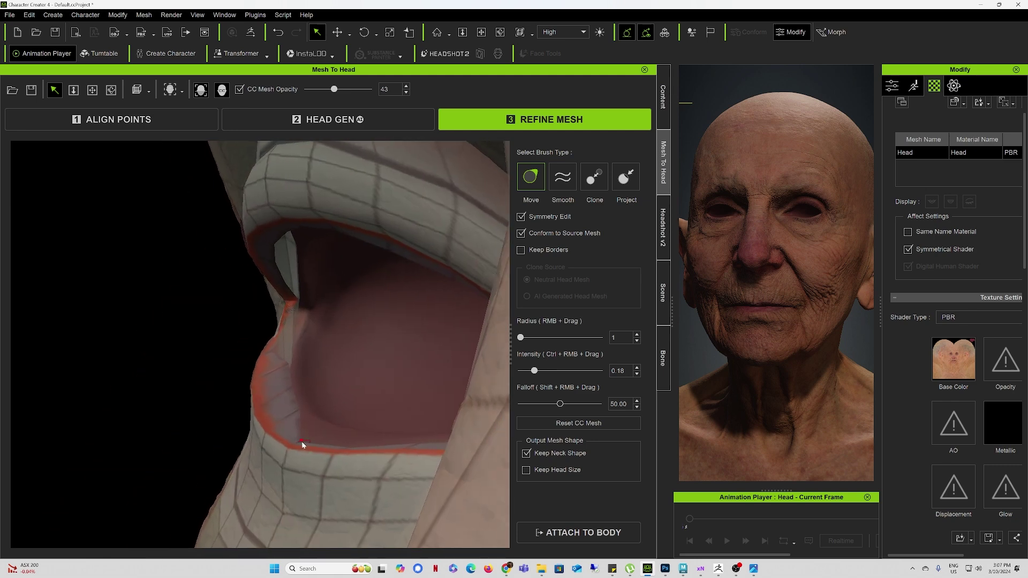
{"action": "left_click_drag", "start_coordinate": [299, 442], "coordinate": [401, 339]}
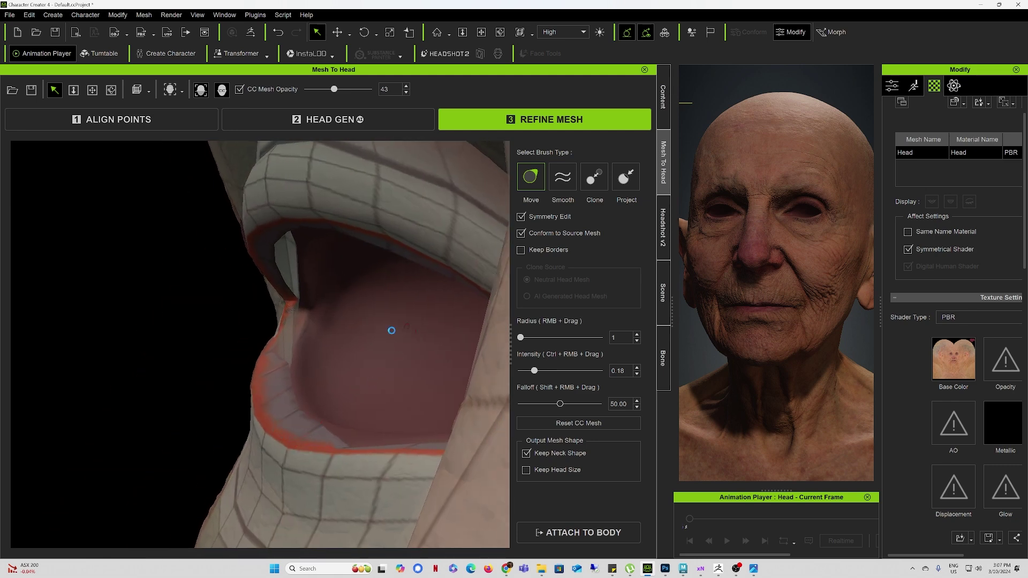
Step: Pull the inner rim at the outer eye corner and along the upper eyelid into the socket
{"action": "middle_click_drag", "start_coordinate": [392, 331], "coordinate": [271, 350]}
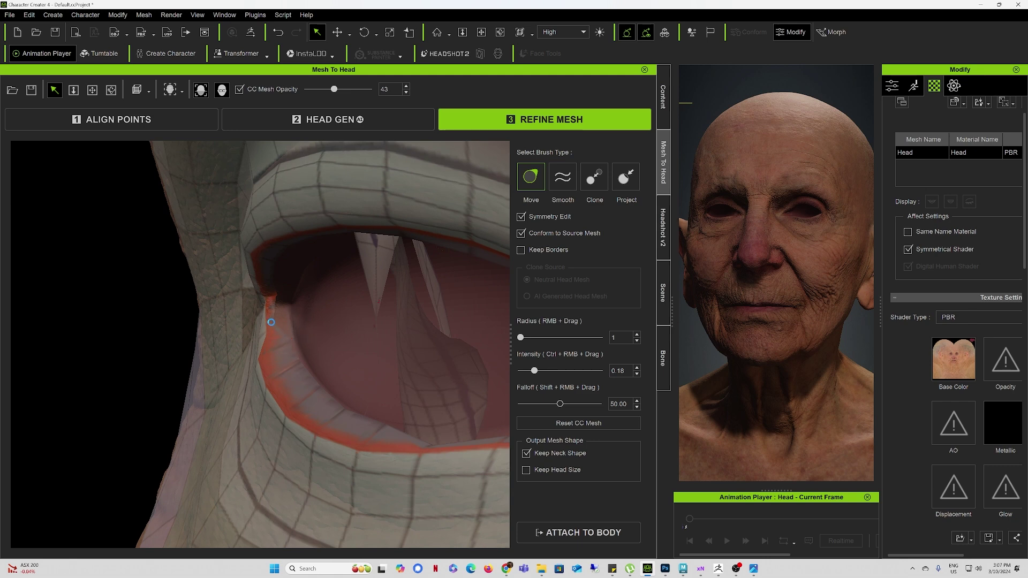
{"action": "left_click_drag", "start_coordinate": [272, 325], "coordinate": [315, 316]}
{"action": "left_click_drag", "start_coordinate": [332, 312], "coordinate": [337, 317]}
{"action": "left_click_drag", "start_coordinate": [274, 279], "coordinate": [242, 338], "text": "alt"}
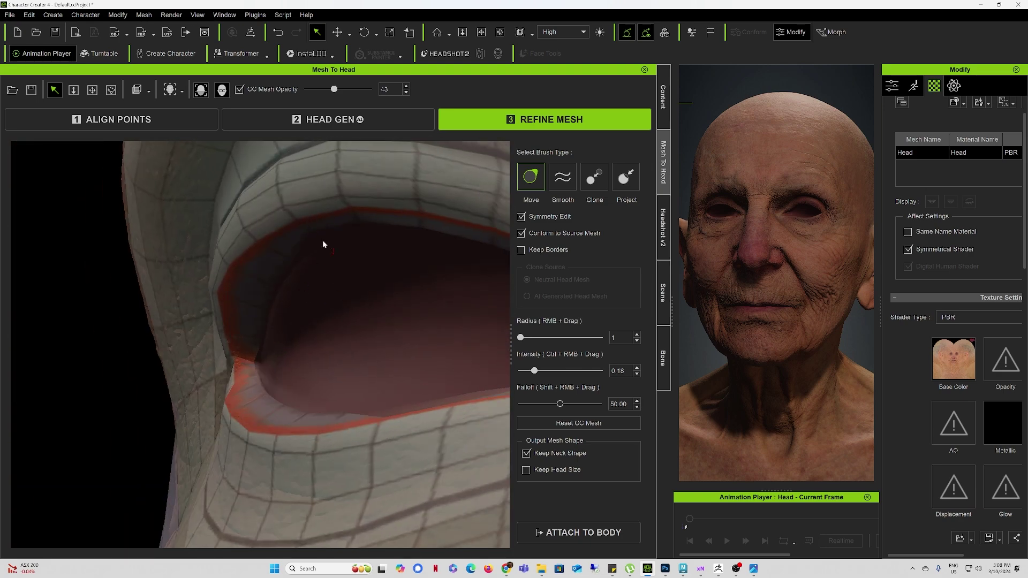
{"action": "left_click_drag", "start_coordinate": [323, 241], "coordinate": [235, 455], "text": "alt"}
{"action": "left_click_drag", "start_coordinate": [305, 336], "coordinate": [353, 413], "text": "alt"}
Step: Turn off Conform to Source Mesh and reshape the eyelid rim at the inner eye corner
{"action": "right_click_drag", "start_coordinate": [353, 416], "coordinate": [386, 411], "text": "alt"}
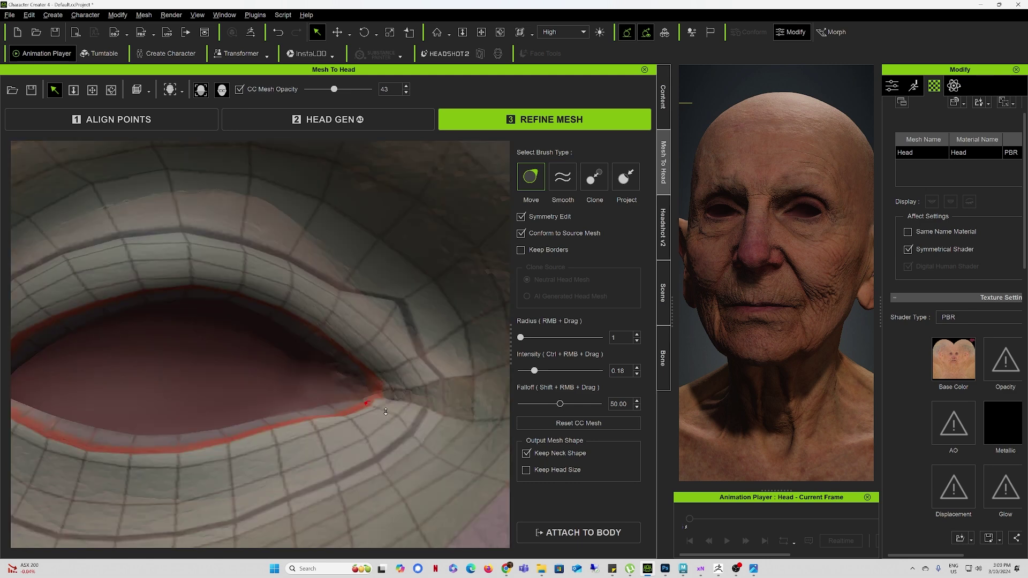
{"action": "left_click", "coordinate": [521, 235]}
{"action": "left_click_drag", "start_coordinate": [386, 299], "coordinate": [385, 348], "text": "alt"}
{"action": "right_click_drag", "start_coordinate": [385, 348], "coordinate": [397, 355], "text": "alt"}
{"action": "left_click_drag", "start_coordinate": [397, 355], "coordinate": [374, 379], "text": "alt"}
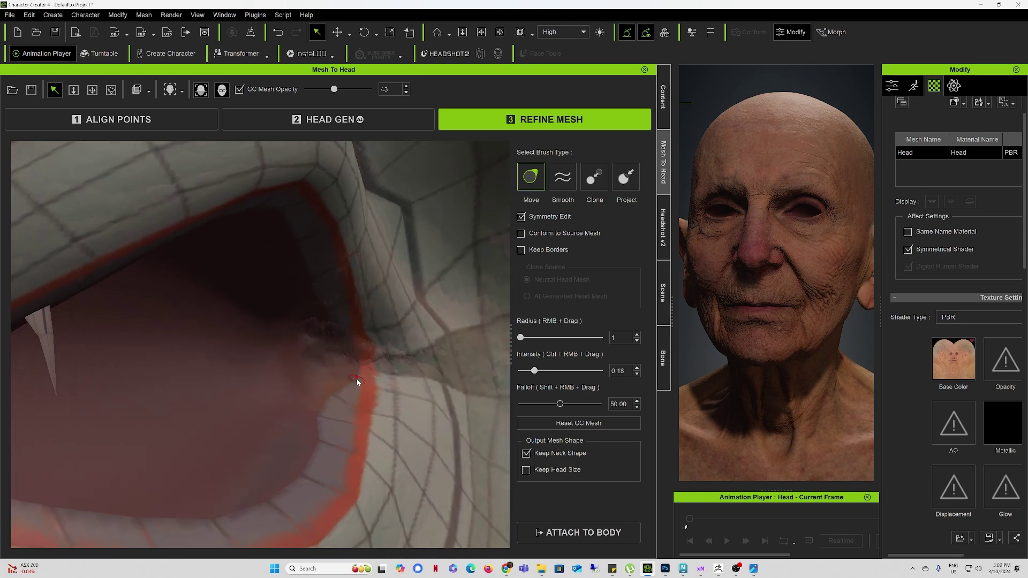
{"action": "left_click_drag", "start_coordinate": [375, 381], "coordinate": [356, 382], "text": "alt"}
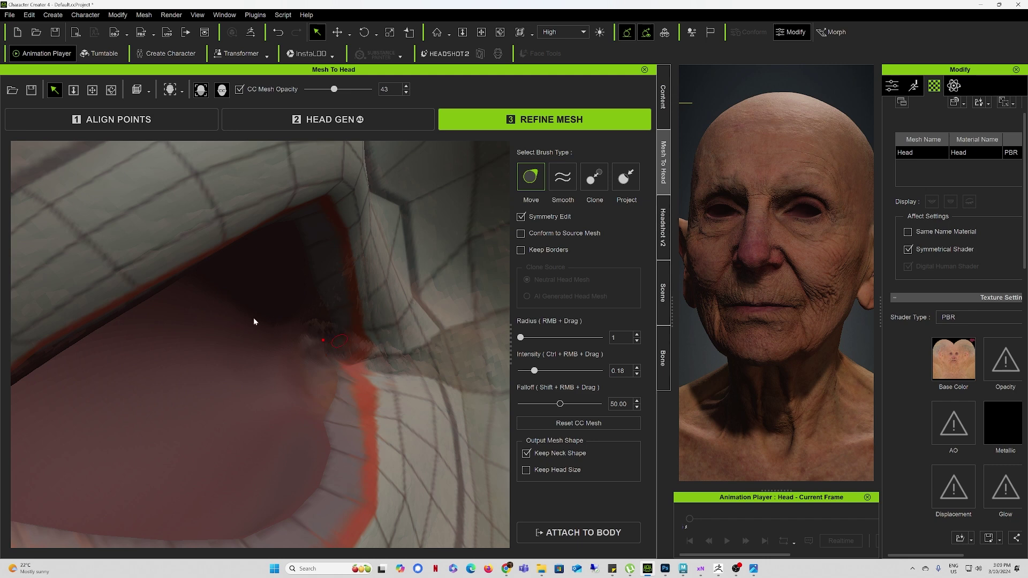
{"action": "left_click_drag", "start_coordinate": [406, 354], "coordinate": [217, 355], "text": "alt"}
{"action": "middle_click_drag", "start_coordinate": [216, 354], "coordinate": [183, 366]}
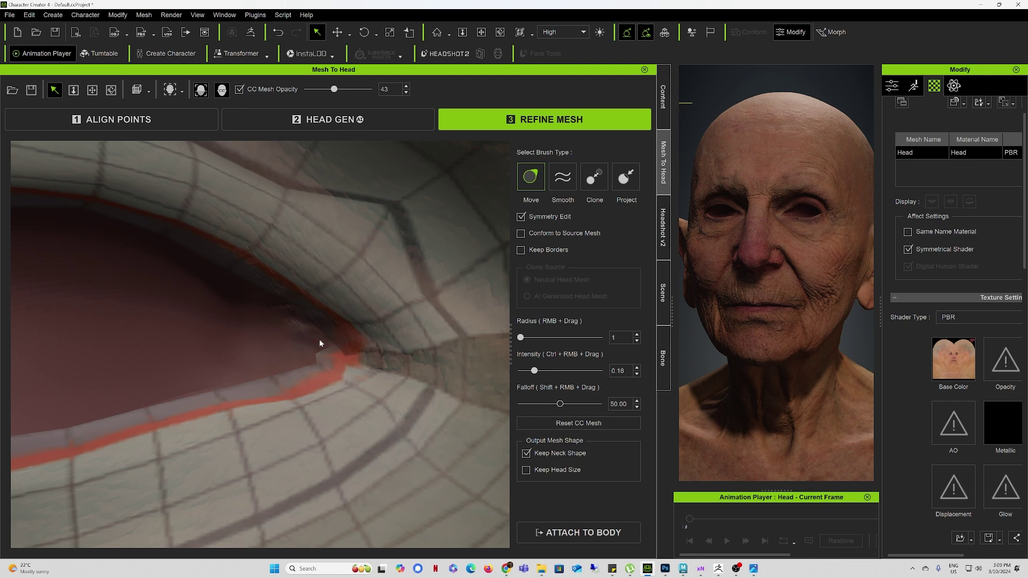
Step: Adjust the upper rim of the inner eye corner from several angles and turn Conform to Source Mesh back on
{"action": "left_click_drag", "start_coordinate": [341, 338], "coordinate": [329, 343], "text": "alt"}
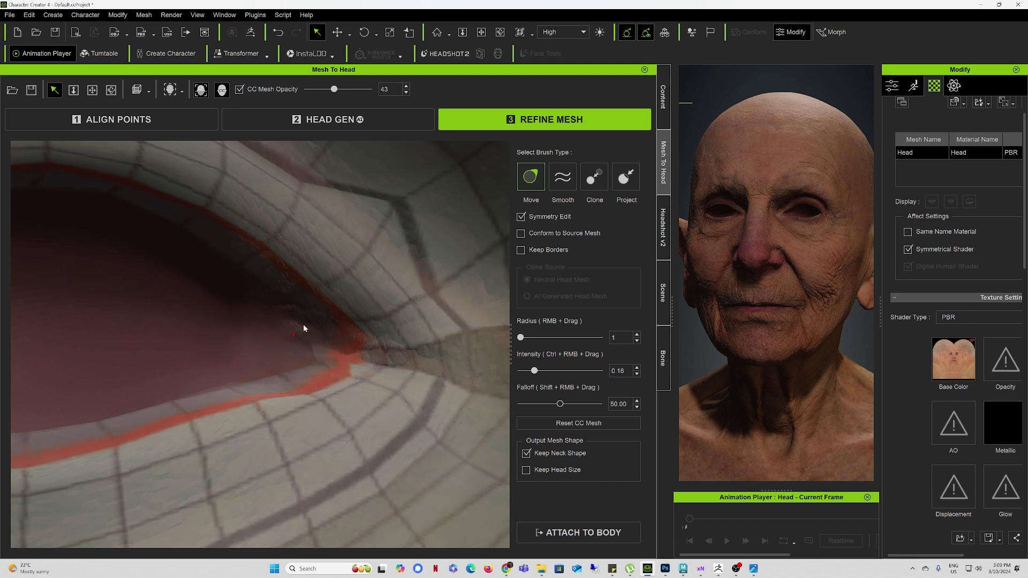
{"action": "middle_click_drag", "start_coordinate": [383, 350], "coordinate": [347, 343]}
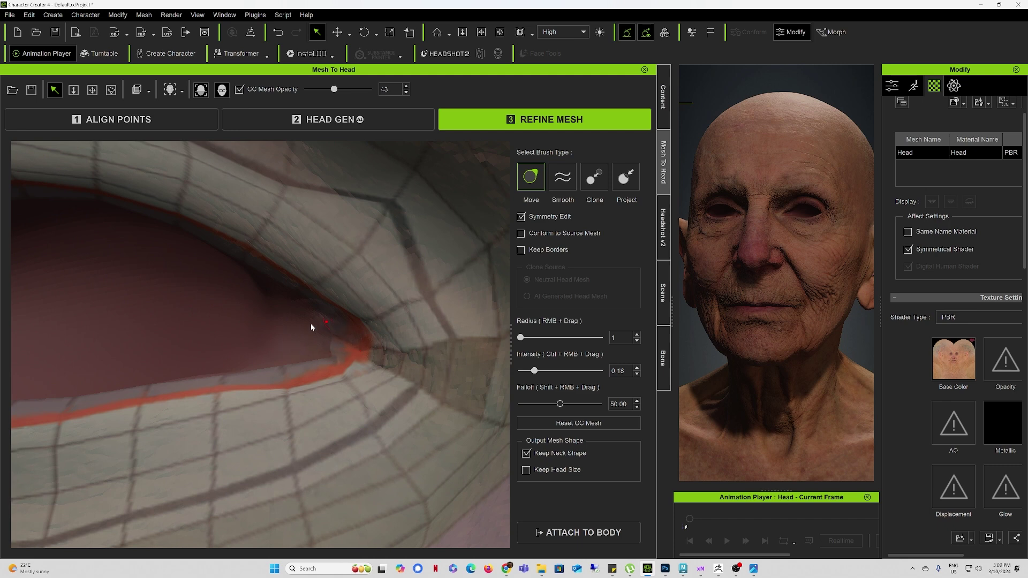
{"action": "mouse_move", "coordinate": [326, 373]}
{"action": "middle_mouse_down"}
{"action": "mouse_move", "coordinate": [519, 368]}
{"action": "mouse_move", "coordinate": [386, 351]}
{"action": "mouse_move", "coordinate": [498, 337]}
{"action": "mouse_move", "coordinate": [472, 343]}
{"action": "middle_mouse_up"}
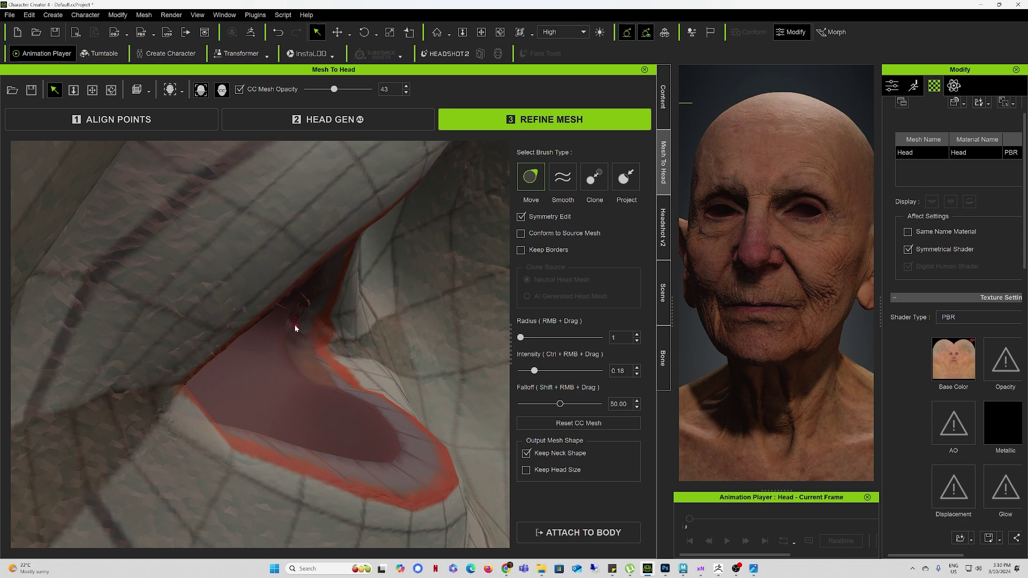
{"action": "middle_click_drag", "start_coordinate": [443, 331], "coordinate": [151, 355]}
{"action": "mouse_move", "coordinate": [268, 335]}
{"action": "middle_mouse_down"}
{"action": "mouse_move", "coordinate": [391, 359]}
{"action": "mouse_move", "coordinate": [246, 345]}
{"action": "mouse_move", "coordinate": [257, 343]}
{"action": "middle_mouse_up"}
{"action": "mouse_move", "coordinate": [393, 369]}
{"action": "middle_mouse_down"}
{"action": "mouse_move", "coordinate": [379, 349]}
{"action": "mouse_move", "coordinate": [327, 387]}
{"action": "middle_mouse_up"}
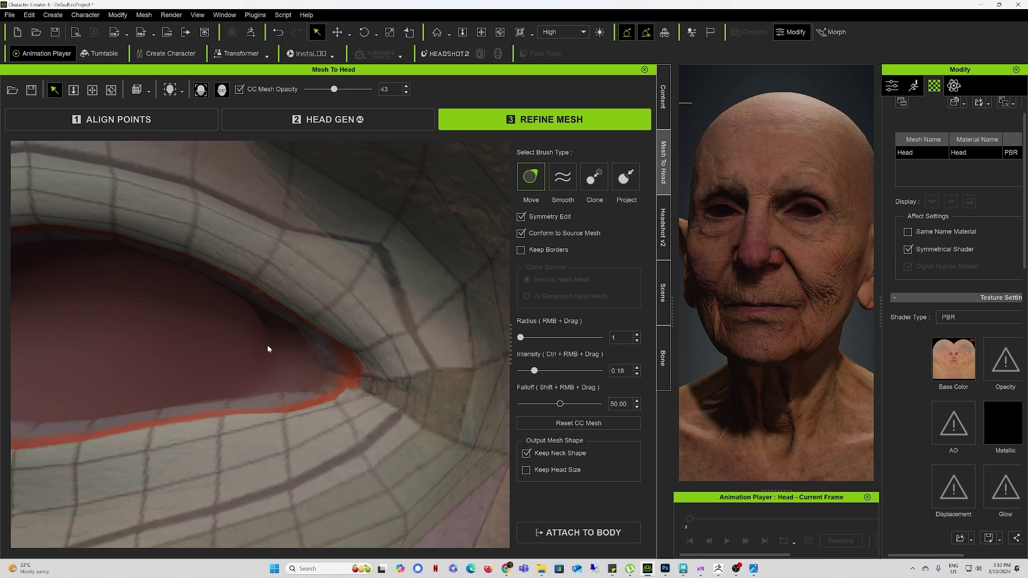
Step: Pull the lower eyelid's rim inward beside the inner eye corner with Conform to Source Mesh on
{"action": "mouse_move", "coordinate": [283, 356]}
{"action": "left_mouse_down"}
{"action": "mouse_move", "coordinate": [232, 269]}
{"action": "mouse_move", "coordinate": [196, 272]}
{"action": "left_mouse_up"}
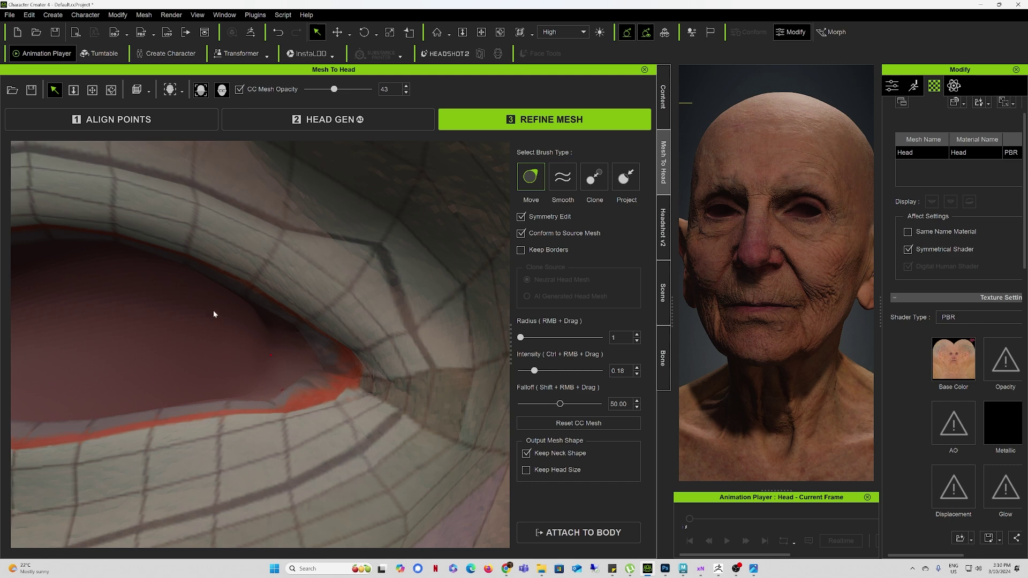
{"action": "mouse_move", "coordinate": [301, 391]}
{"action": "right_mouse_down", "text": "alt"}
{"action": "mouse_move", "coordinate": [517, 414]}
{"action": "mouse_move", "coordinate": [288, 405]}
{"action": "right_mouse_up", "text": "alt"}
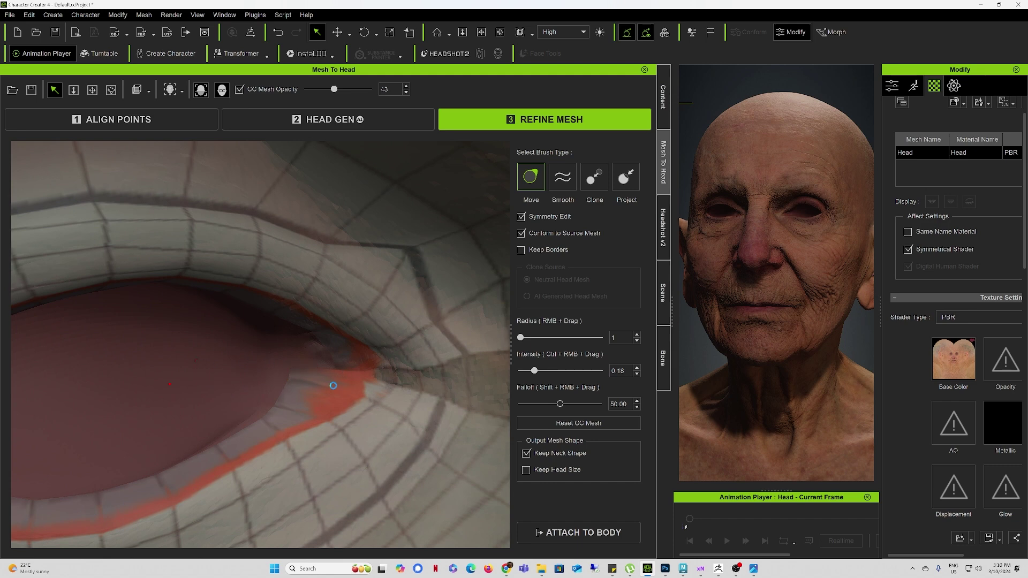
{"action": "right_click_drag", "start_coordinate": [338, 380], "coordinate": [334, 372], "text": "alt"}
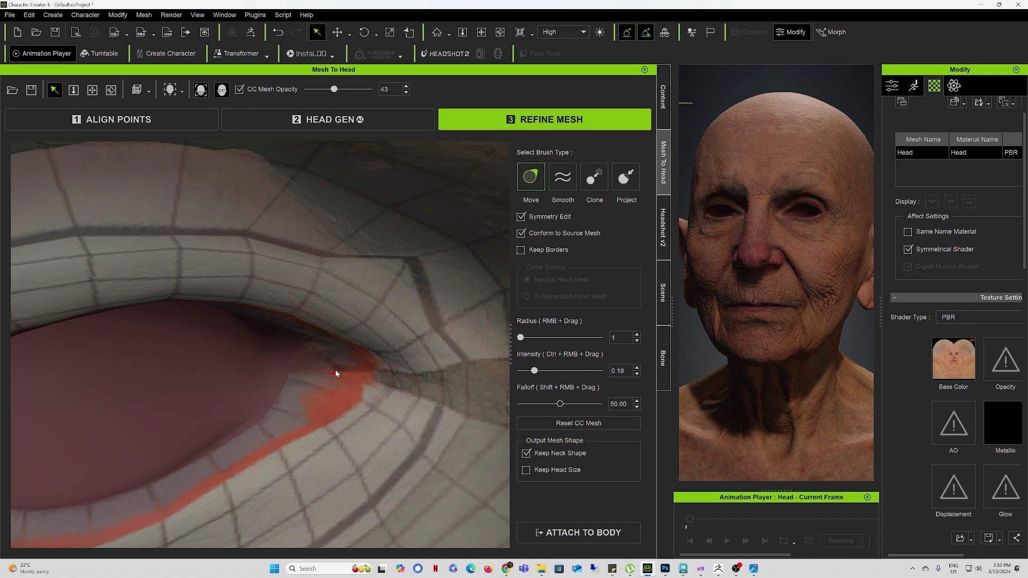
{"action": "mouse_move", "coordinate": [336, 370]}
{"action": "left_mouse_down"}
{"action": "mouse_move", "coordinate": [290, 340]}
{"action": "mouse_move", "coordinate": [222, 333]}
{"action": "left_mouse_up"}
{"action": "right_click_drag", "start_coordinate": [380, 373], "coordinate": [219, 313], "text": "alt"}
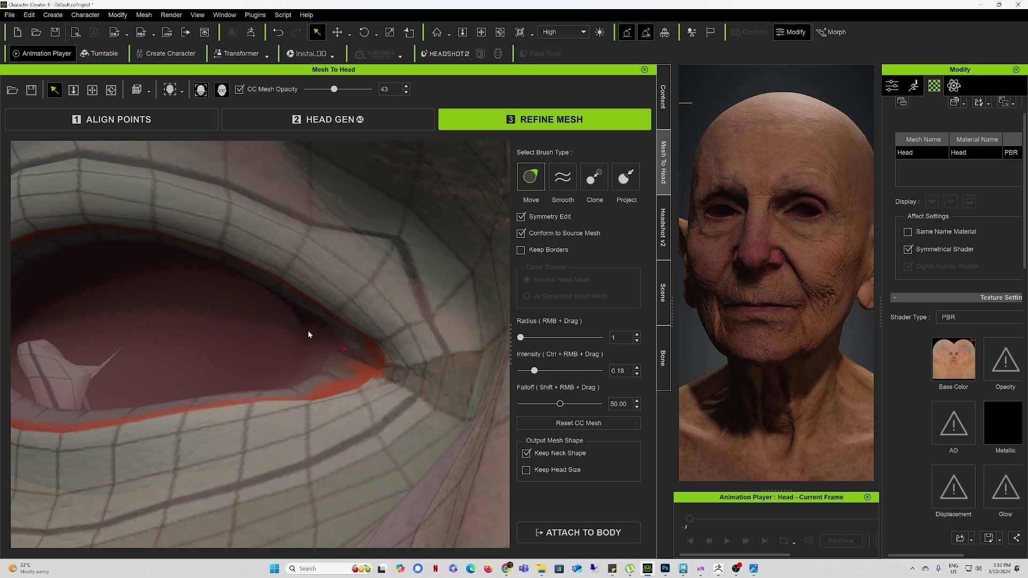
{"action": "scroll", "coordinate": [354, 354], "scroll_direction": "up", "scroll_amount": 3}
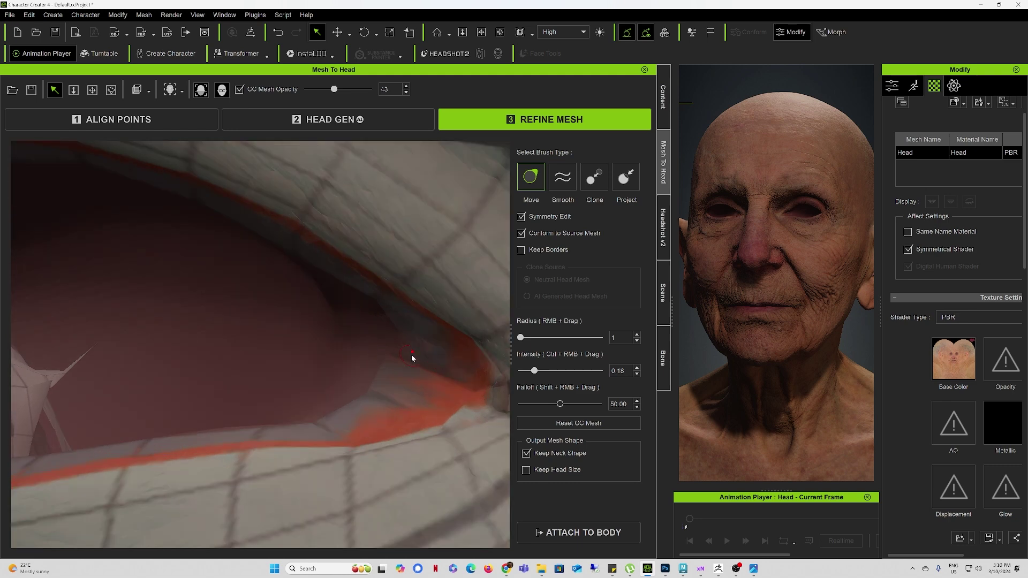
{"action": "left_click_drag", "start_coordinate": [413, 353], "coordinate": [345, 328]}
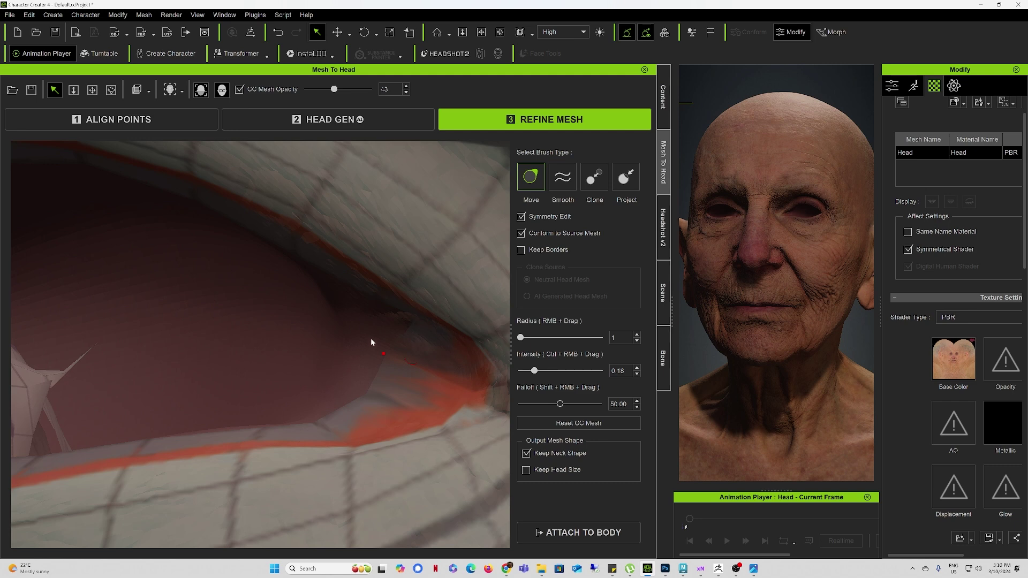
{"action": "key", "text": "ctrl+z"}
{"action": "key", "text": "ctrl+z"}
{"action": "key", "text": "ctrl+z"}
{"action": "key", "text": "ctrl+y"}
{"action": "key", "text": "ctrl+y"}
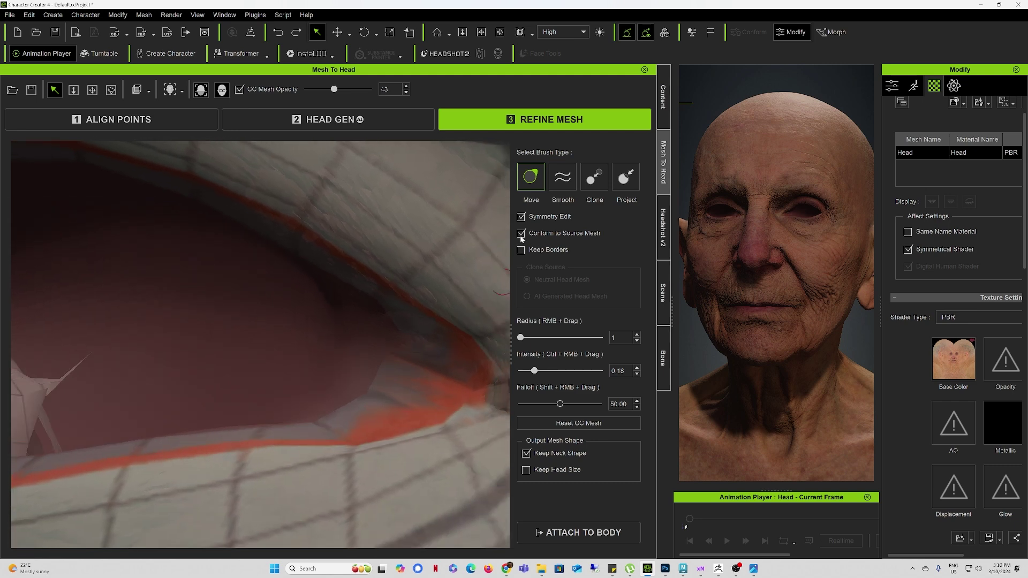
Step: Pull the inner eye corner's rim deeper into the socket without conforming to the source mesh, and re-enable Conform to Source Mesh
{"action": "left_click_drag", "start_coordinate": [412, 350], "coordinate": [345, 324]}
{"action": "left_click_drag", "start_coordinate": [372, 304], "coordinate": [248, 353]}
{"action": "mouse_move", "coordinate": [393, 386]}
{"action": "right_mouse_down", "text": "alt"}
{"action": "mouse_move", "coordinate": [338, 380]}
{"action": "mouse_move", "coordinate": [561, 383]}
{"action": "right_mouse_up", "text": "alt"}
{"action": "mouse_move", "coordinate": [377, 366]}
{"action": "right_mouse_down", "text": "alt"}
{"action": "mouse_move", "coordinate": [471, 379]}
{"action": "mouse_move", "coordinate": [381, 368]}
{"action": "right_mouse_up", "text": "alt"}
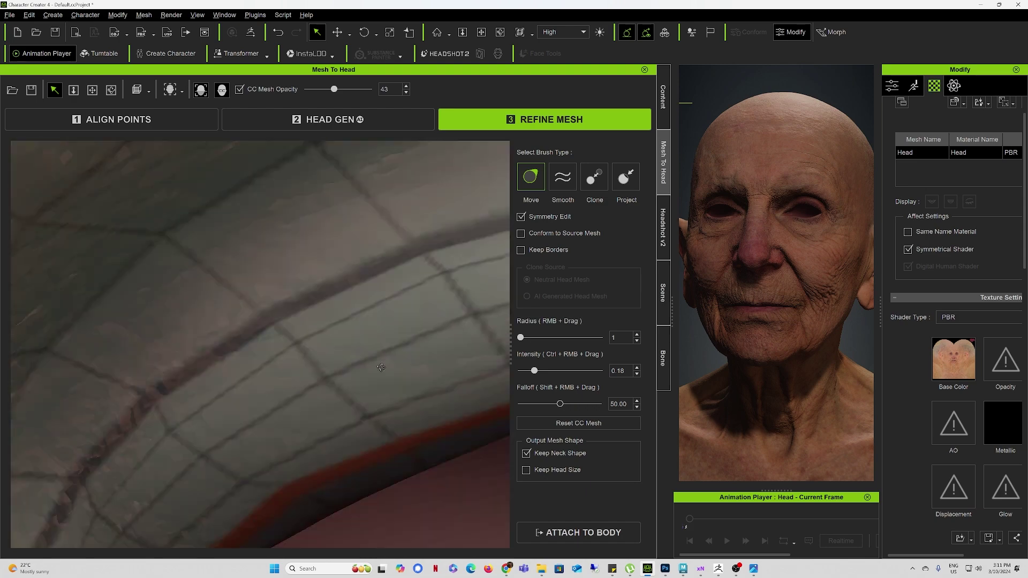
{"action": "mouse_move", "coordinate": [381, 367]}
{"action": "middle_mouse_down"}
{"action": "mouse_move", "coordinate": [372, 356]}
{"action": "mouse_move", "coordinate": [415, 349]}
{"action": "mouse_move", "coordinate": [303, 331]}
{"action": "mouse_move", "coordinate": [353, 320]}
{"action": "middle_mouse_up"}
{"action": "left_click_drag", "start_coordinate": [218, 297], "coordinate": [306, 316]}
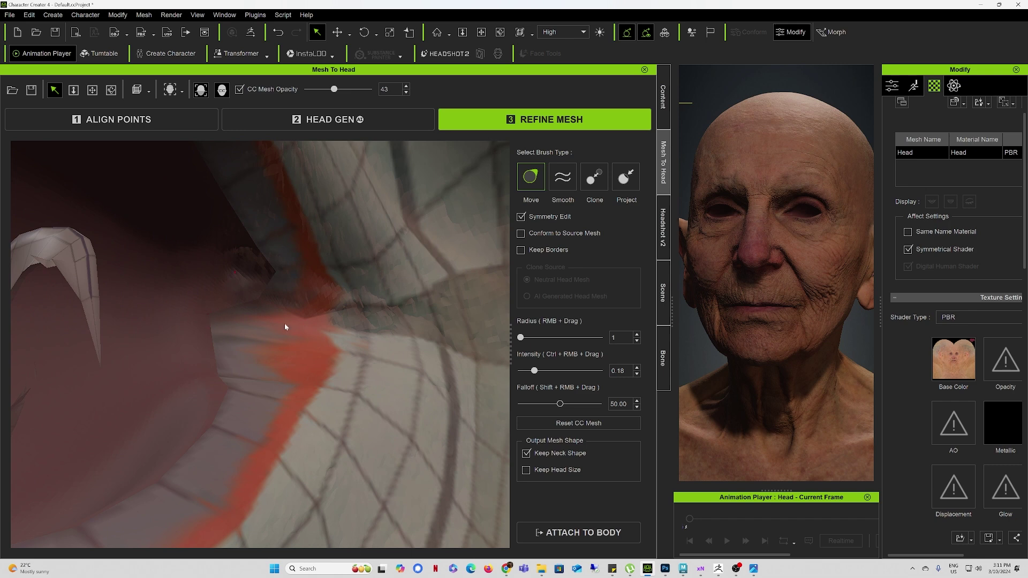
{"action": "left_click_drag", "start_coordinate": [211, 316], "coordinate": [418, 320]}
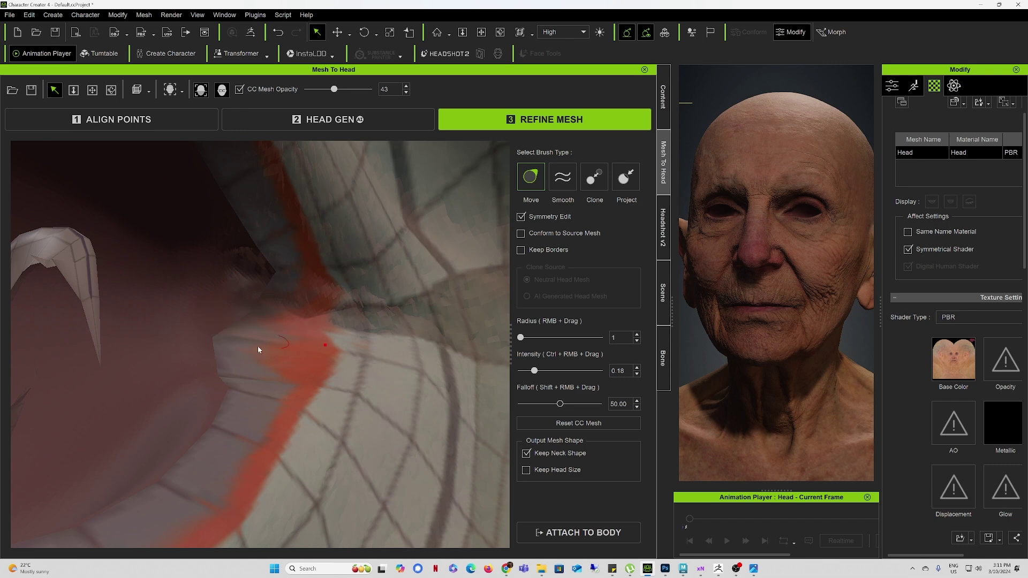
{"action": "mouse_move", "coordinate": [300, 346]}
{"action": "left_mouse_down"}
{"action": "mouse_move", "coordinate": [388, 316]}
{"action": "mouse_move", "coordinate": [124, 287]}
{"action": "left_mouse_up"}
{"action": "left_click", "coordinate": [520, 234]}
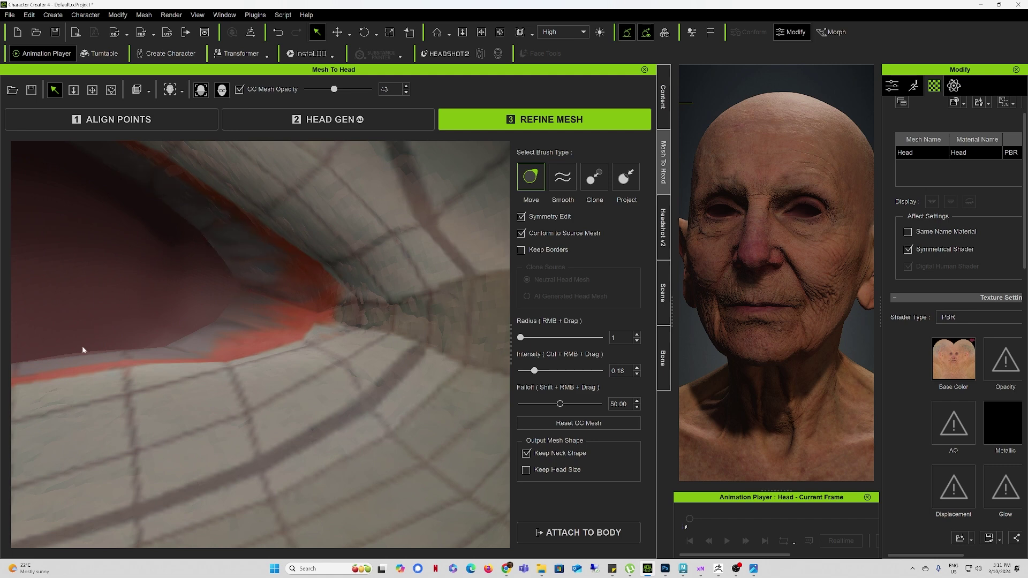
Step: Rework the inner eye corner's eyelid rim with the Move brush at radius 1 and intensity 0.18, undoing the first pull
{"action": "mouse_move", "coordinate": [227, 264]}
{"action": "left_mouse_down"}
{"action": "mouse_move", "coordinate": [146, 280]}
{"action": "mouse_move", "coordinate": [131, 383]}
{"action": "mouse_move", "coordinate": [178, 283]}
{"action": "left_mouse_up"}
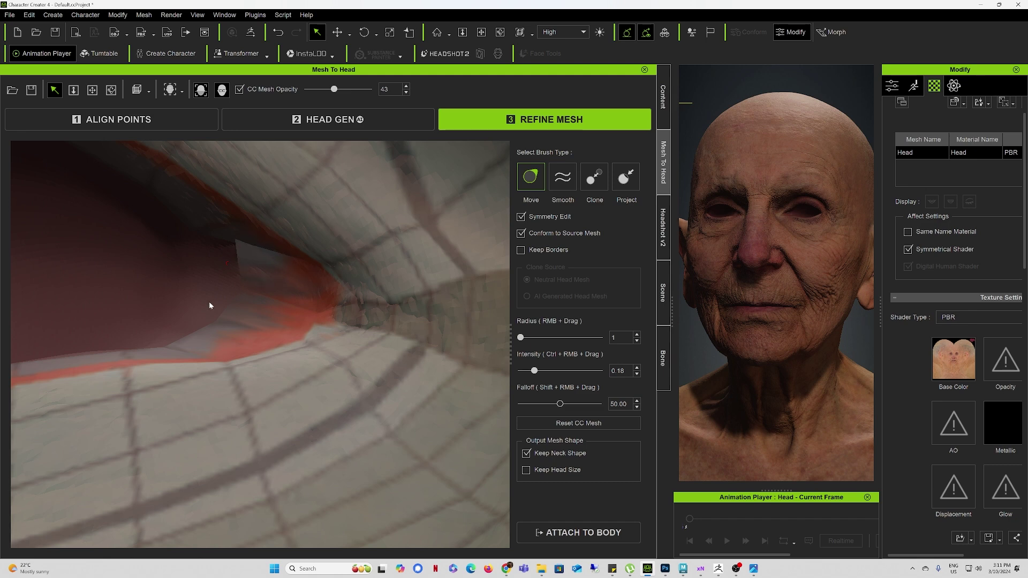
{"action": "key", "text": "ctrl+z"}
{"action": "mouse_move", "coordinate": [268, 238]}
{"action": "left_mouse_down", "text": "alt"}
{"action": "mouse_move", "coordinate": [117, 298]}
{"action": "mouse_move", "coordinate": [92, 374]}
{"action": "mouse_move", "coordinate": [206, 313]}
{"action": "mouse_move", "coordinate": [149, 294]}
{"action": "mouse_move", "coordinate": [105, 314]}
{"action": "mouse_move", "coordinate": [189, 298]}
{"action": "mouse_move", "coordinate": [145, 311]}
{"action": "mouse_move", "coordinate": [188, 319]}
{"action": "left_mouse_up", "text": "alt"}
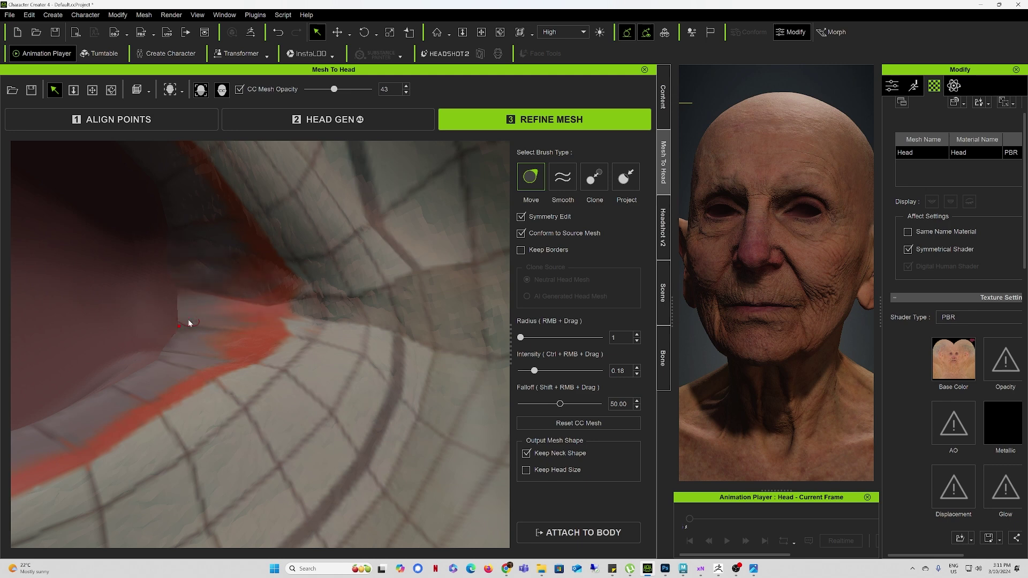
{"action": "right_click_drag", "start_coordinate": [275, 298], "coordinate": [178, 268], "text": "alt"}
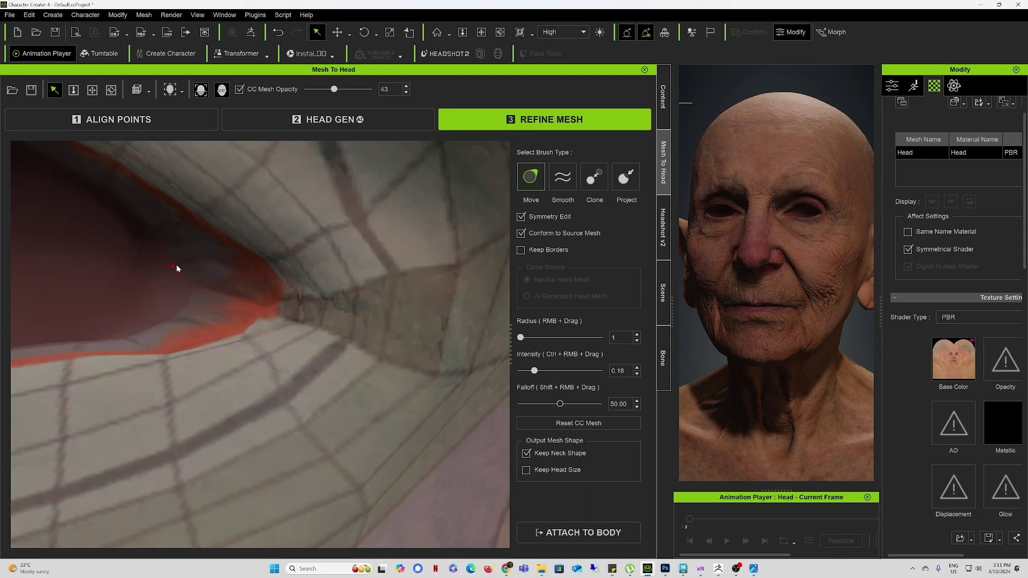
{"action": "scroll", "coordinate": [252, 298], "scroll_direction": "down", "scroll_amount": 10}
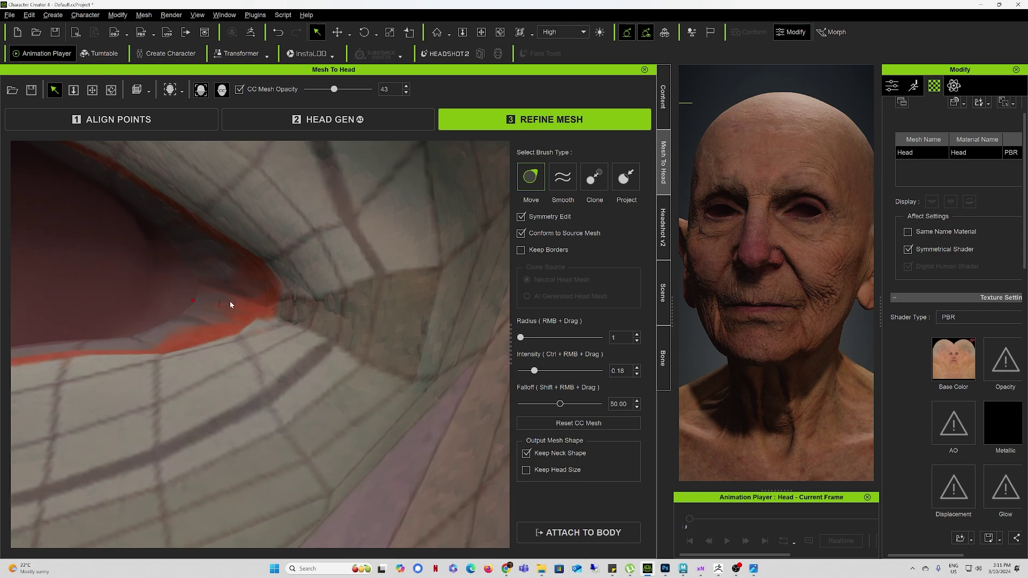
{"action": "left_click_drag", "start_coordinate": [423, 320], "coordinate": [604, 377]}
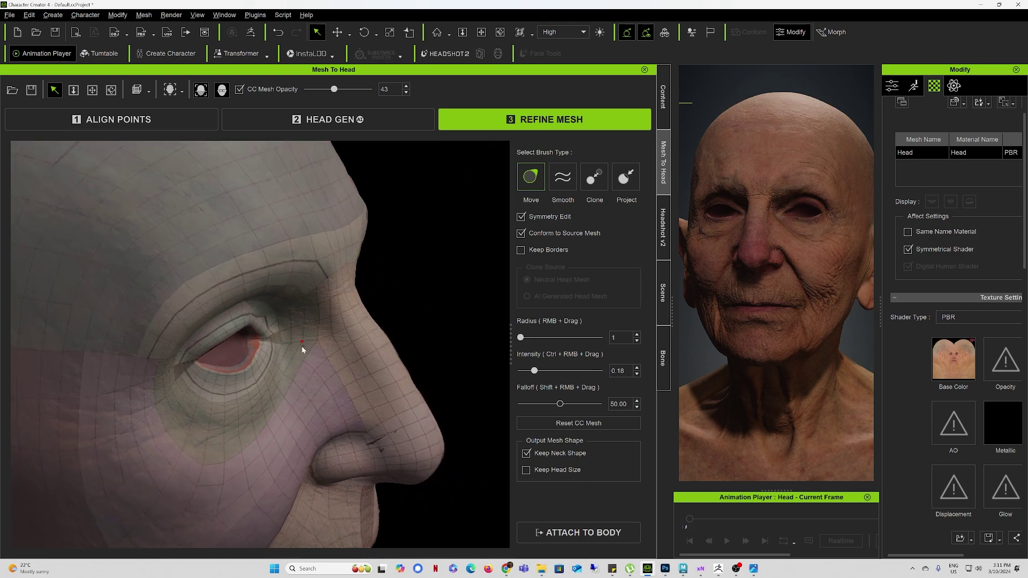
Step: Turn on Keep Borders and switch to the Project brush at radius 50 and intensity 0.50 for the eyelid area
{"action": "left_click_drag", "start_coordinate": [271, 357], "coordinate": [211, 353]}
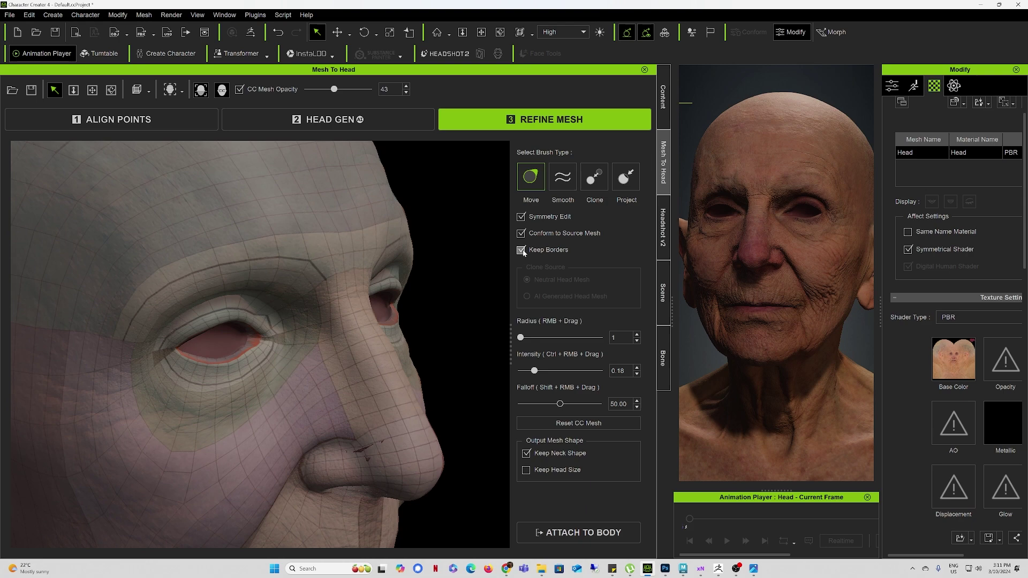
{"action": "left_click", "coordinate": [631, 189]}
{"action": "scroll", "coordinate": [226, 329], "scroll_direction": "up", "scroll_amount": 6}
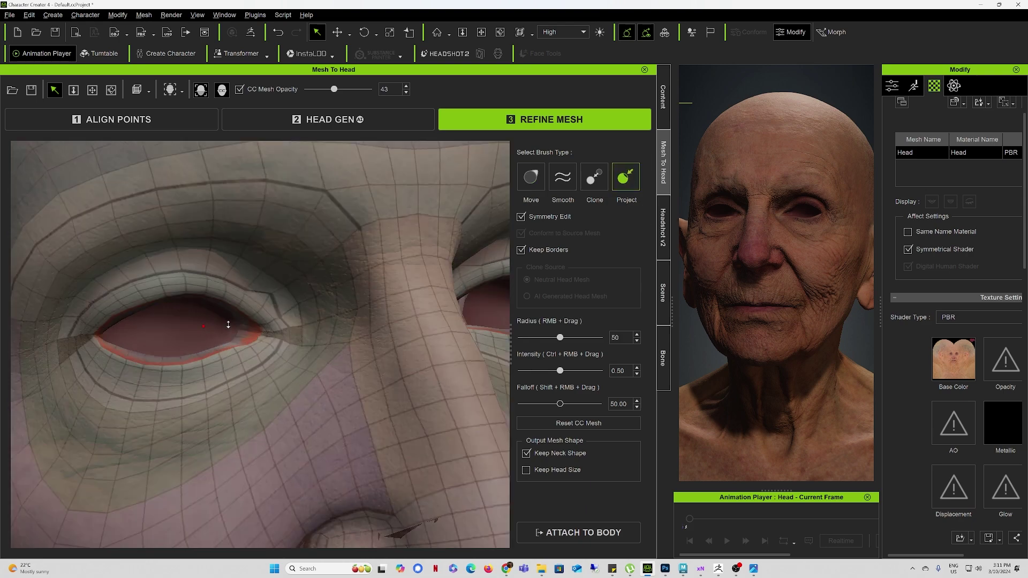
{"action": "middle_click_drag", "start_coordinate": [226, 329], "coordinate": [347, 301]}
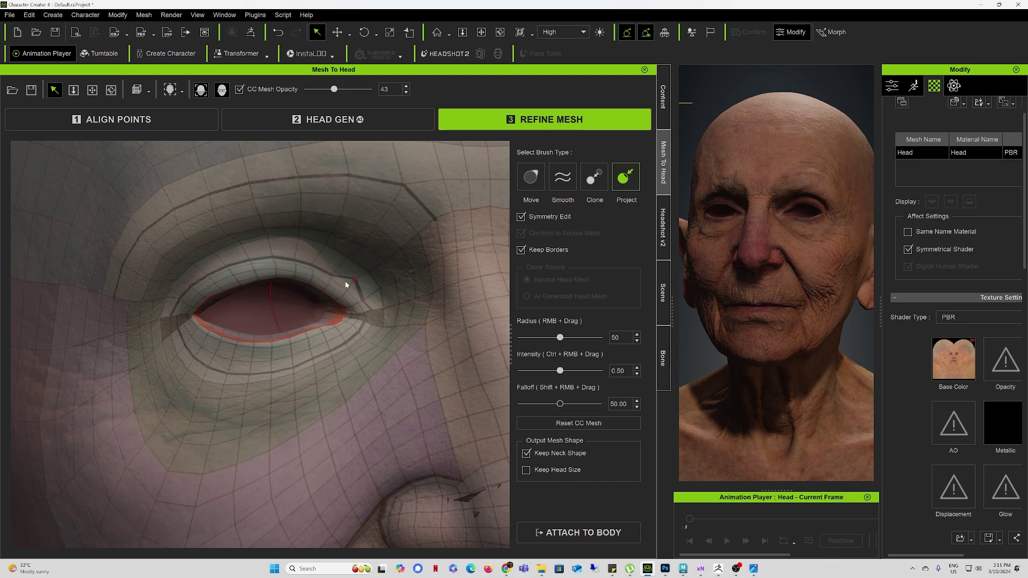
Step: Try smoothing the upper eyelid at radius 17 and intensity 0.06, undo the strokes, and turn off Conform to Source Mesh
{"action": "left_click", "coordinate": [563, 177]}
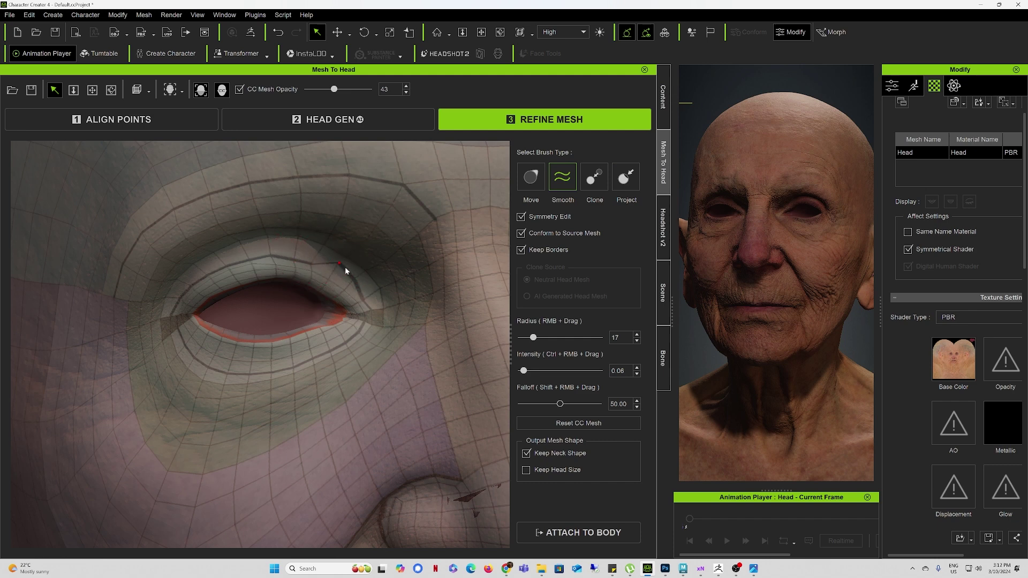
{"action": "key", "text": "ctrl+z"}
{"action": "key", "text": "ctrl+z"}
{"action": "mouse_move", "coordinate": [388, 331]}
{"action": "left_mouse_down", "text": "alt"}
{"action": "mouse_move", "coordinate": [289, 321]}
{"action": "mouse_move", "coordinate": [388, 322]}
{"action": "left_mouse_up", "text": "alt"}
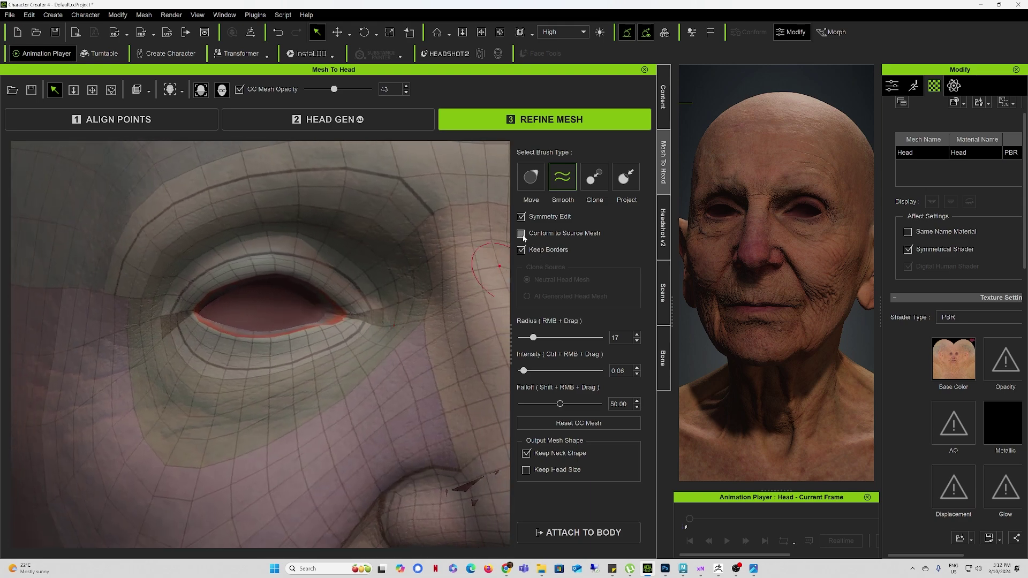
{"action": "left_click", "coordinate": [521, 234]}
Step: Return to the Project brush for the eyelid area and set the CC Mesh Opacity to 47
{"action": "left_click", "coordinate": [626, 176]}
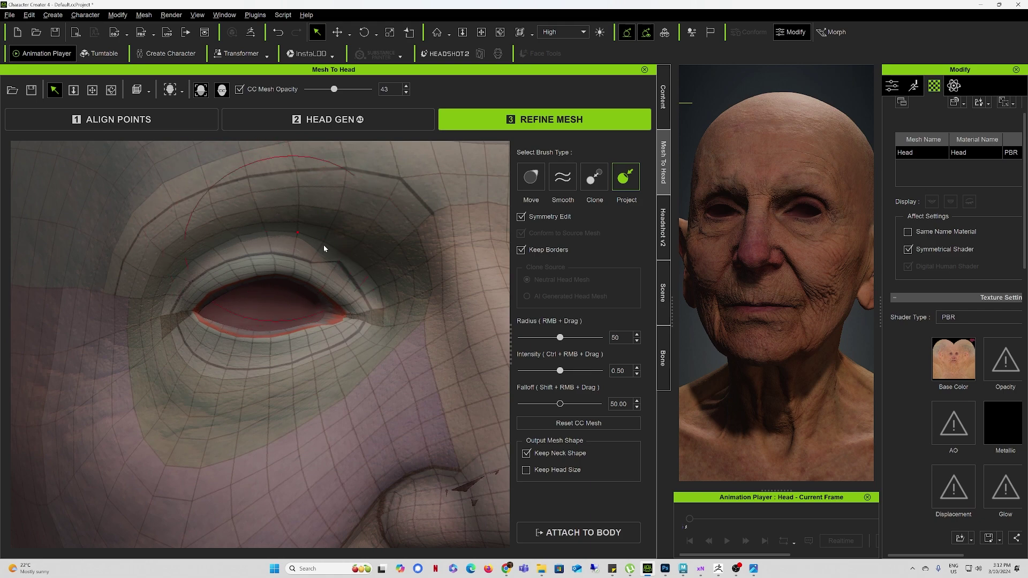
{"action": "left_click_drag", "start_coordinate": [323, 246], "coordinate": [461, 190], "text": "alt"}
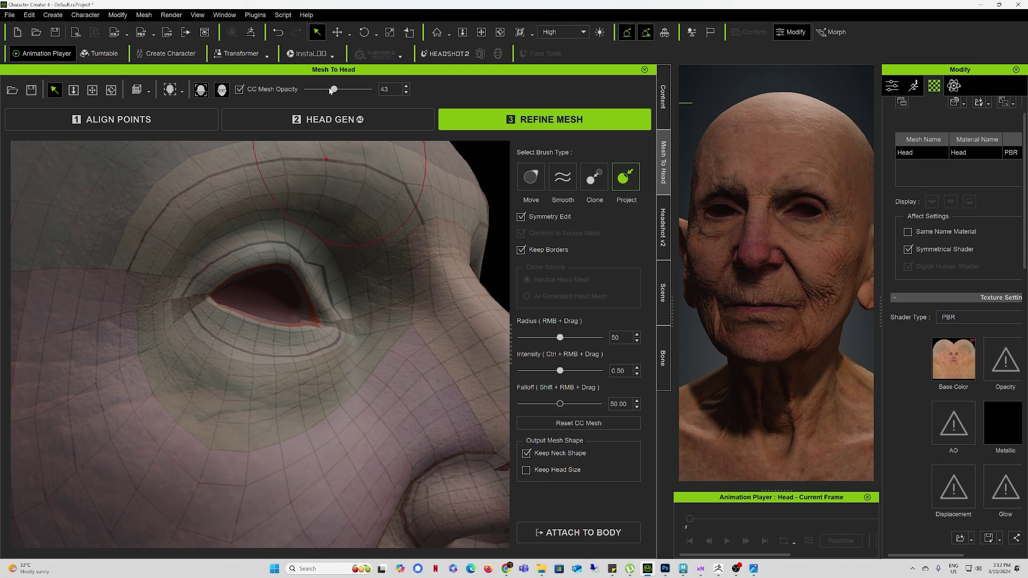
{"action": "mouse_move", "coordinate": [335, 89]}
{"action": "left_mouse_down"}
{"action": "mouse_move", "coordinate": [305, 89]}
{"action": "mouse_move", "coordinate": [335, 89]}
{"action": "left_mouse_up"}
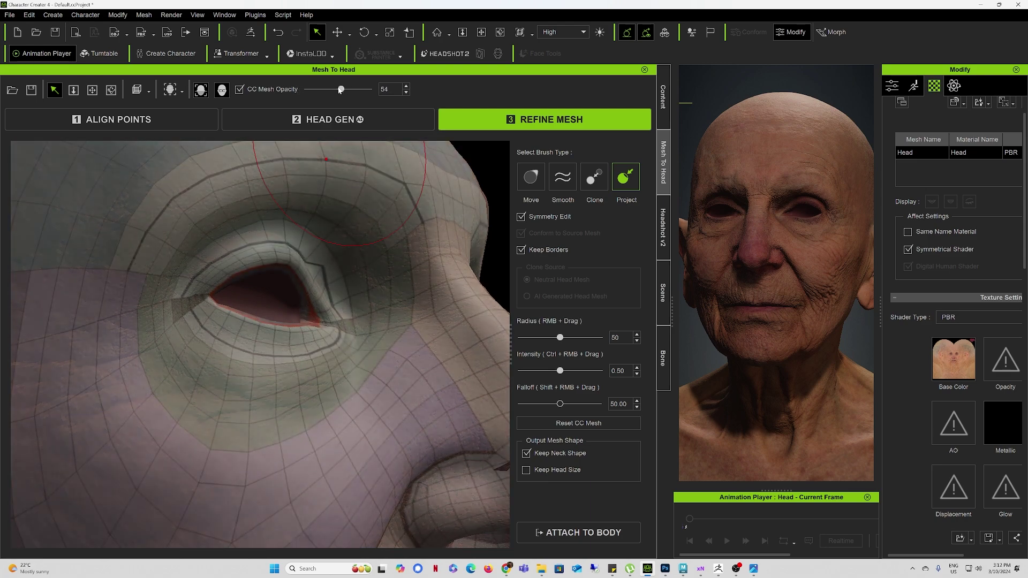
{"action": "left_click_drag", "start_coordinate": [274, 232], "coordinate": [263, 277], "text": "alt"}
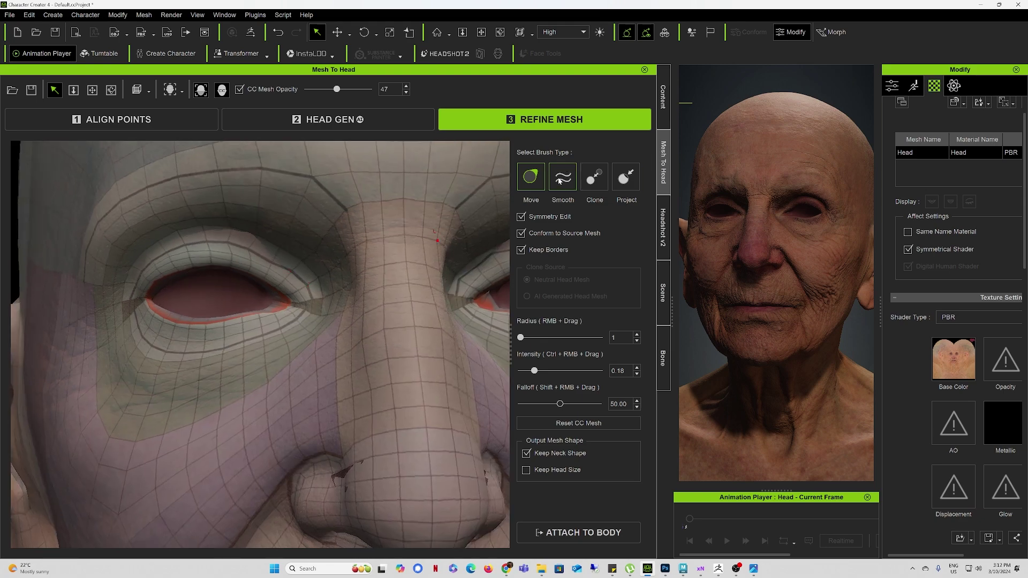
Step: Set the Smooth brush's intensity to 0.01, then prepare the Move brush with Conform to Source Mesh and Symmetry Edit off at the opposite inner eye corner
{"action": "left_click", "coordinate": [563, 177]}
{"action": "left_click", "coordinate": [520, 234]}
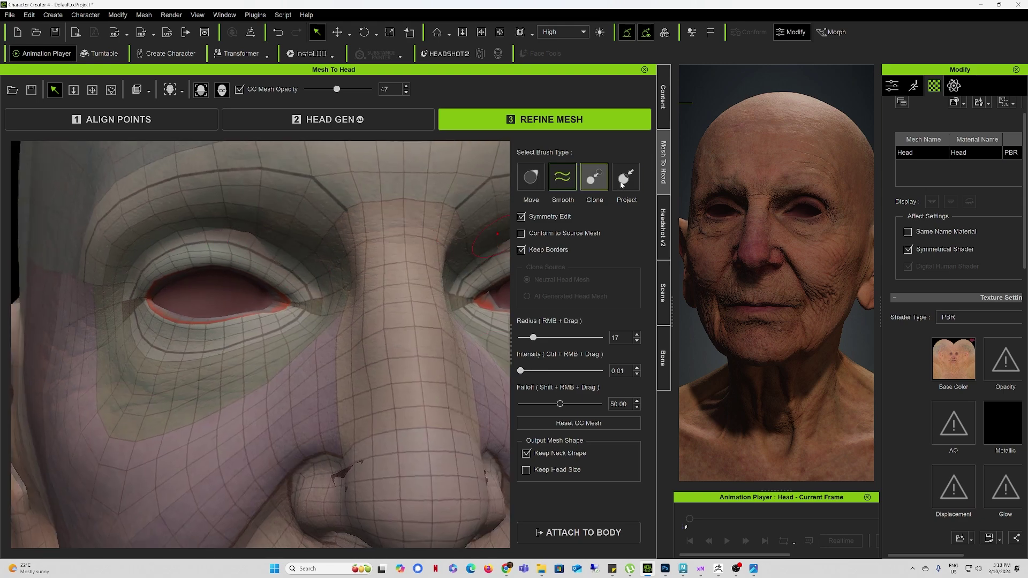
{"action": "left_click", "coordinate": [531, 176]}
{"action": "mouse_move", "coordinate": [300, 289]}
{"action": "left_mouse_down", "text": "alt"}
{"action": "mouse_move", "coordinate": [585, 313]}
{"action": "mouse_move", "coordinate": [74, 313]}
{"action": "mouse_move", "coordinate": [384, 311]}
{"action": "left_mouse_up", "text": "alt"}
{"action": "scroll", "coordinate": [469, 253], "scroll_direction": "up", "scroll_amount": 5}
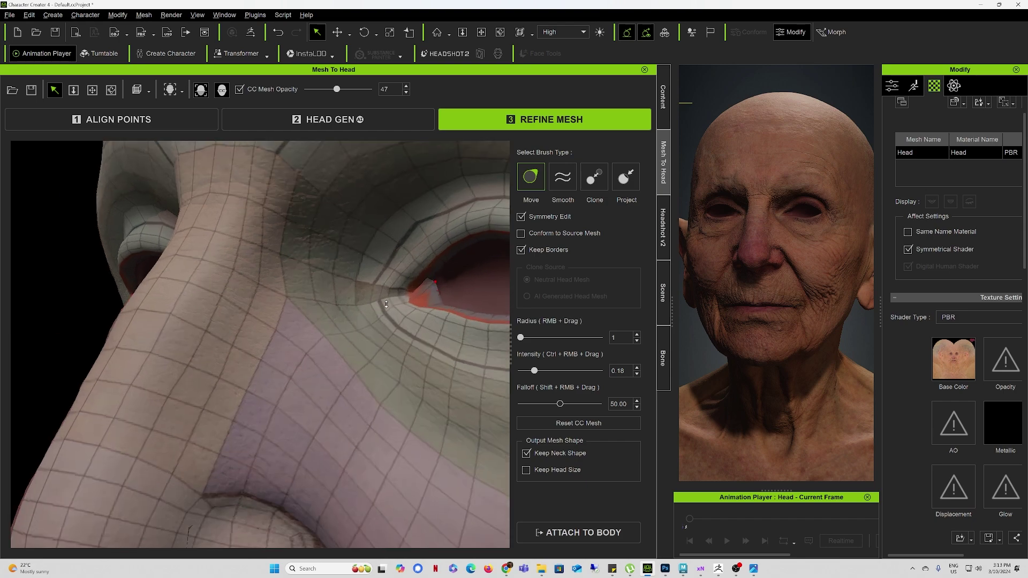
{"action": "middle_click_drag", "start_coordinate": [413, 271], "coordinate": [278, 296]}
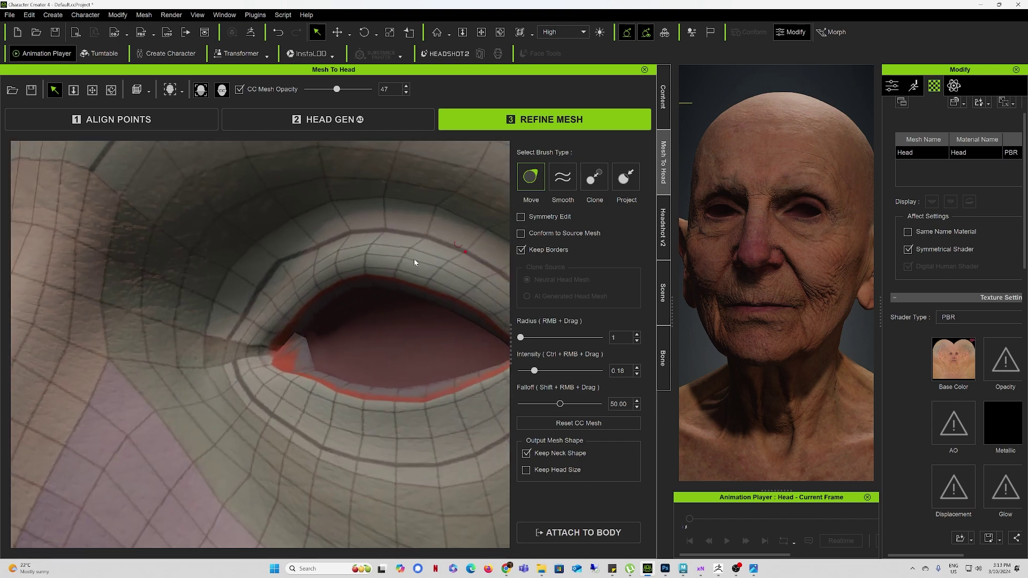
{"action": "scroll", "coordinate": [249, 336], "scroll_direction": "up", "scroll_amount": 5}
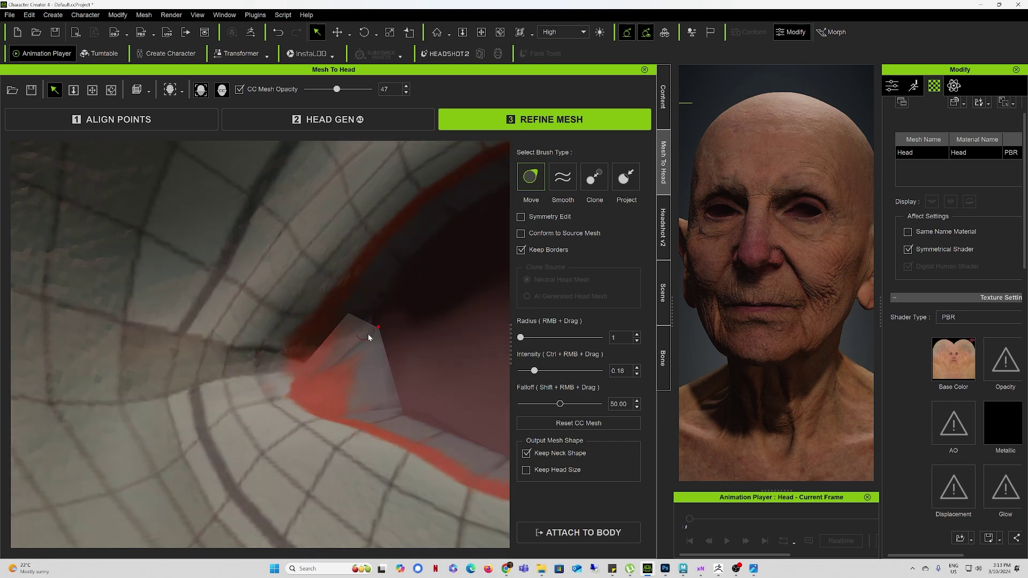
Step: Tuck in the protruding rim at the opposite inner eye corner with Conform to Source Mesh on and Keep Borders off
{"action": "left_click", "coordinate": [521, 234]}
{"action": "mouse_move", "coordinate": [366, 325]}
{"action": "left_mouse_down", "text": "alt"}
{"action": "mouse_move", "coordinate": [248, 328]}
{"action": "mouse_move", "coordinate": [235, 225]}
{"action": "mouse_move", "coordinate": [267, 261]}
{"action": "mouse_move", "coordinate": [350, 242]}
{"action": "mouse_move", "coordinate": [255, 316]}
{"action": "mouse_move", "coordinate": [377, 309]}
{"action": "mouse_move", "coordinate": [352, 328]}
{"action": "left_mouse_up", "text": "alt"}
{"action": "scroll", "coordinate": [404, 253], "scroll_direction": "down", "scroll_amount": 3}
{"action": "left_click", "coordinate": [521, 249]}
{"action": "scroll", "coordinate": [404, 253], "scroll_direction": "up", "scroll_amount": 3}
{"action": "scroll", "coordinate": [387, 236], "scroll_direction": "down", "scroll_amount": 5}
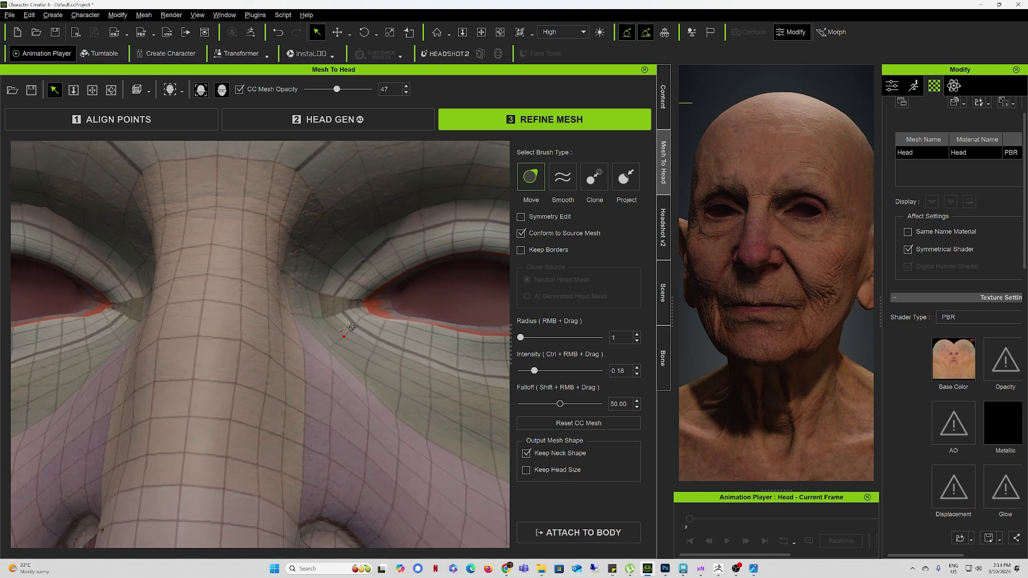
Step: Switch to the Project brush with Symmetry Edit and Keep Borders on, and examine the eyes and nose from several angles
{"action": "scroll", "coordinate": [351, 327], "scroll_direction": "down", "scroll_amount": 4}
{"action": "scroll", "coordinate": [381, 310], "scroll_direction": "up", "scroll_amount": 3}
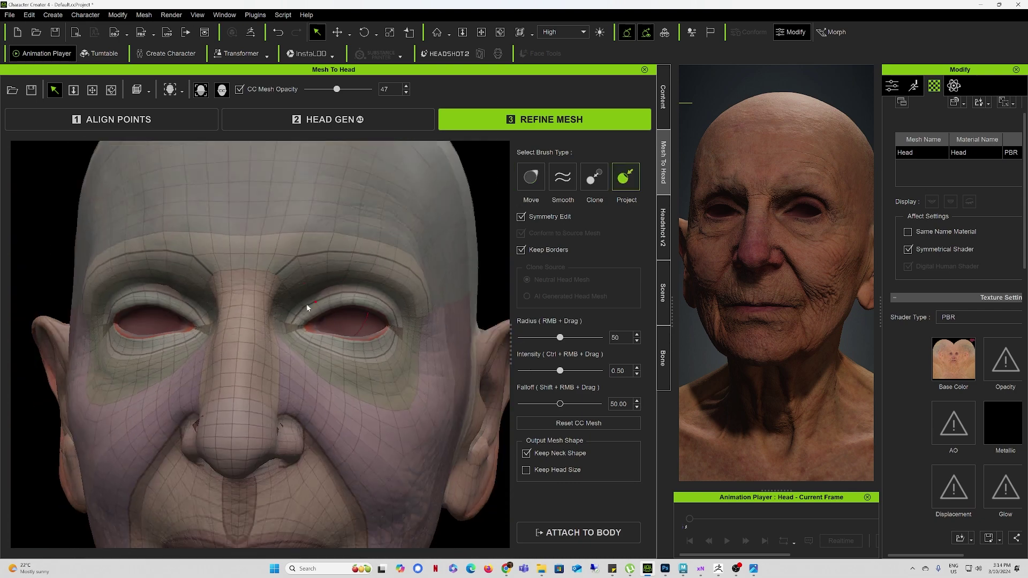
{"action": "mouse_move", "coordinate": [407, 364]}
{"action": "left_mouse_down", "text": "alt"}
{"action": "mouse_move", "coordinate": [424, 365]}
{"action": "mouse_move", "coordinate": [373, 396]}
{"action": "left_mouse_up", "text": "alt"}
{"action": "scroll", "coordinate": [373, 397], "scroll_direction": "down", "scroll_amount": 3}
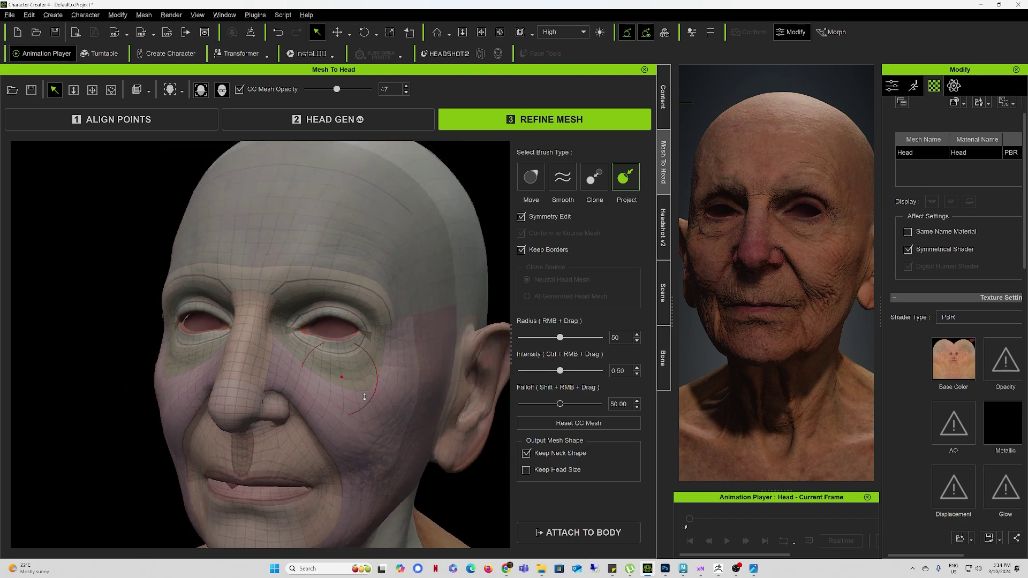
{"action": "scroll", "coordinate": [278, 440], "scroll_direction": "up", "scroll_amount": 5}
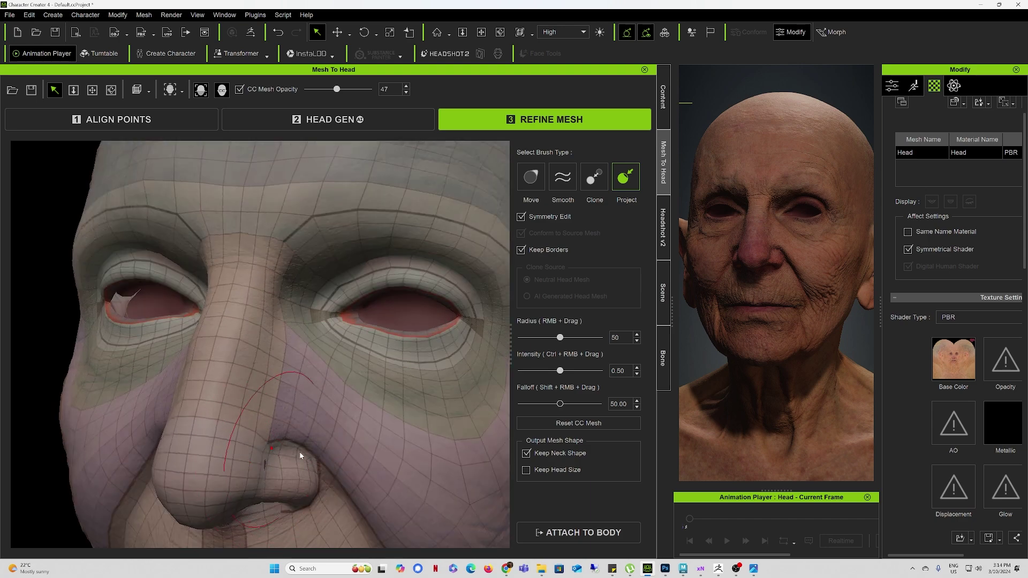
{"action": "mouse_move", "coordinate": [300, 454]}
{"action": "middle_mouse_down"}
{"action": "mouse_move", "coordinate": [246, 489]}
{"action": "mouse_move", "coordinate": [247, 449]}
{"action": "middle_mouse_up"}
{"action": "left_click_drag", "start_coordinate": [247, 449], "coordinate": [246, 482], "text": "alt"}
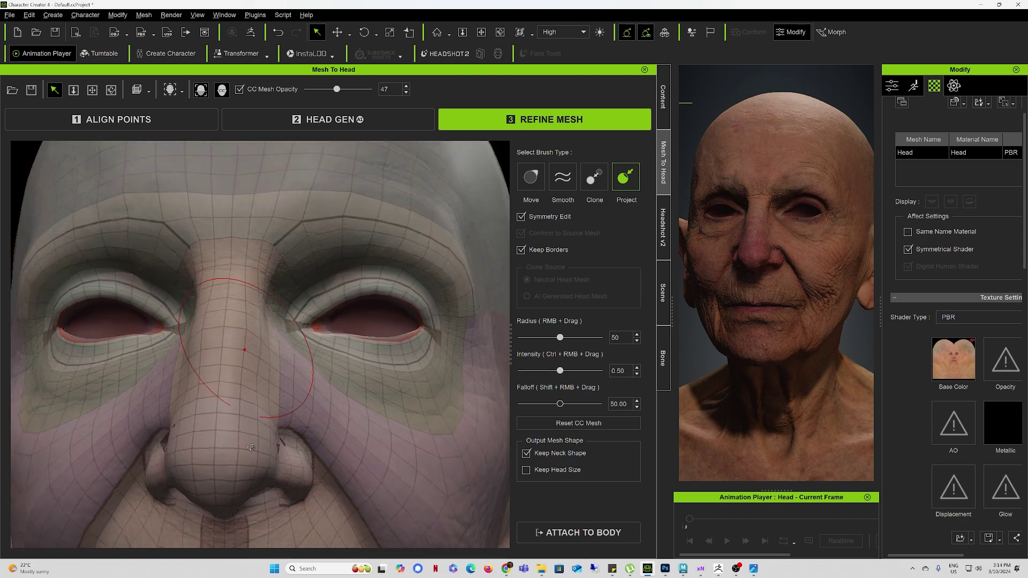
Step: Set the Smooth brush's radius to 50 for the back of the neck and raise the CC Mesh Opacity to 99
{"action": "scroll", "coordinate": [241, 386], "scroll_direction": "down", "scroll_amount": 6}
{"action": "left_click_drag", "start_coordinate": [238, 370], "coordinate": [311, 380], "text": "alt"}
{"action": "mouse_move", "coordinate": [311, 381]}
{"action": "middle_mouse_down"}
{"action": "mouse_move", "coordinate": [502, 375]}
{"action": "mouse_move", "coordinate": [425, 383]}
{"action": "mouse_move", "coordinate": [264, 323]}
{"action": "mouse_move", "coordinate": [306, 338]}
{"action": "mouse_move", "coordinate": [299, 359]}
{"action": "middle_mouse_up"}
{"action": "mouse_move", "coordinate": [187, 322]}
{"action": "left_mouse_down", "text": "alt"}
{"action": "mouse_move", "coordinate": [289, 338]}
{"action": "mouse_move", "coordinate": [512, 348]}
{"action": "mouse_move", "coordinate": [598, 338]}
{"action": "mouse_move", "coordinate": [642, 365]}
{"action": "mouse_move", "coordinate": [695, 369]}
{"action": "mouse_move", "coordinate": [756, 342]}
{"action": "mouse_move", "coordinate": [633, 337]}
{"action": "left_mouse_up", "text": "alt"}
{"action": "mouse_move", "coordinate": [632, 338]}
{"action": "middle_mouse_down"}
{"action": "mouse_move", "coordinate": [232, 329]}
{"action": "mouse_move", "coordinate": [389, 332]}
{"action": "middle_mouse_up"}
{"action": "scroll", "coordinate": [231, 328], "scroll_direction": "up", "scroll_amount": 2}
{"action": "left_click", "coordinate": [563, 177]}
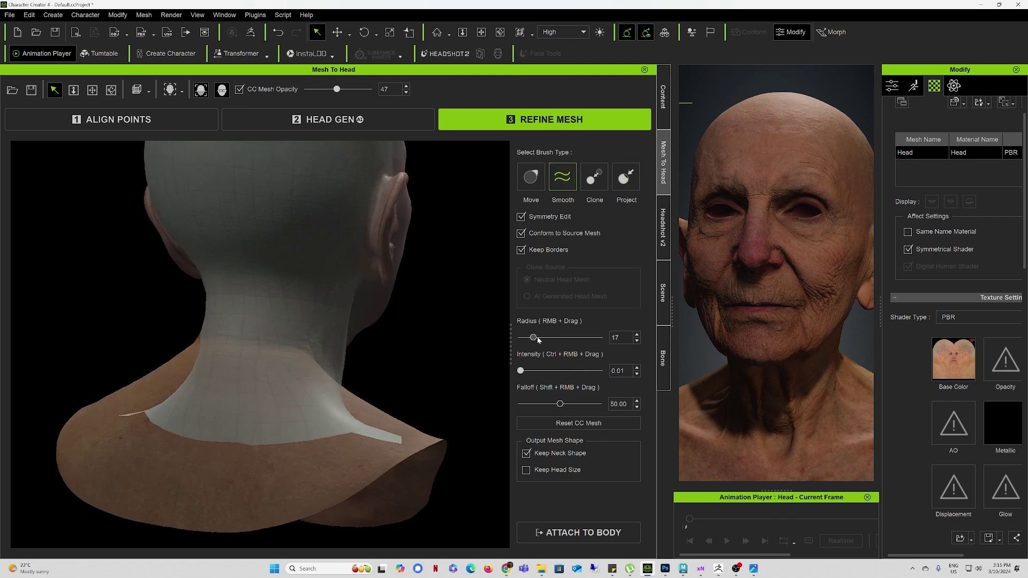
{"action": "middle_click_drag", "start_coordinate": [280, 334], "coordinate": [233, 332]}
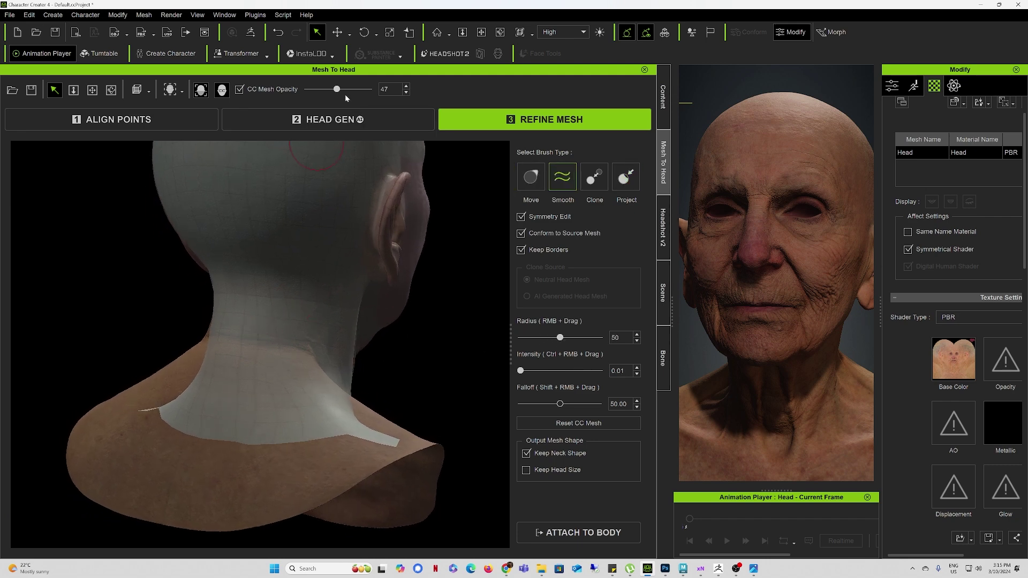
{"action": "left_click_drag", "start_coordinate": [338, 90], "coordinate": [410, 91]}
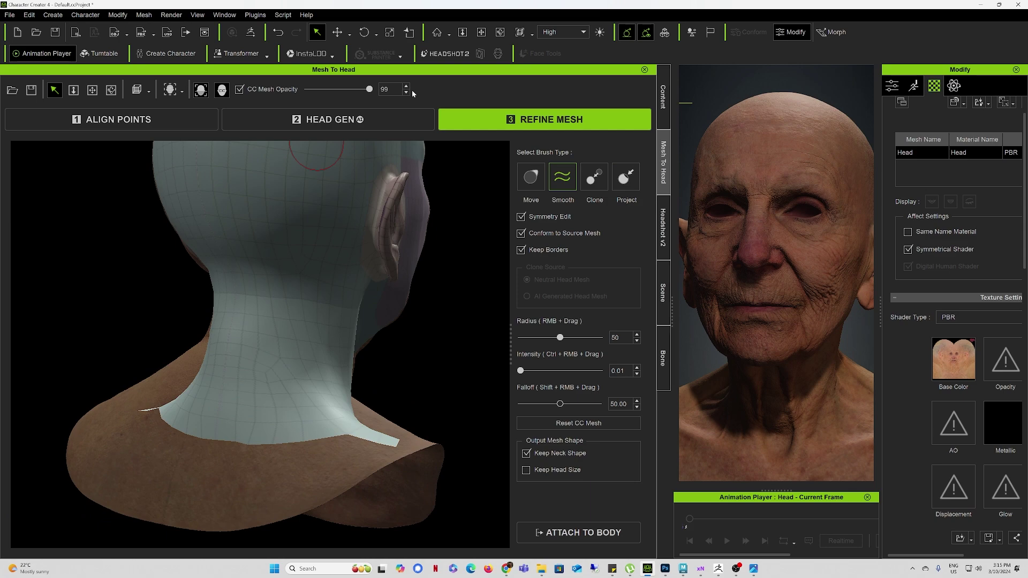
Step: Undo the last neck smoothing stroke, turn off Conform to Source Mesh, and set the Smooth brush's intensity to 0.06
{"action": "middle_click_drag", "start_coordinate": [214, 338], "coordinate": [362, 345]}
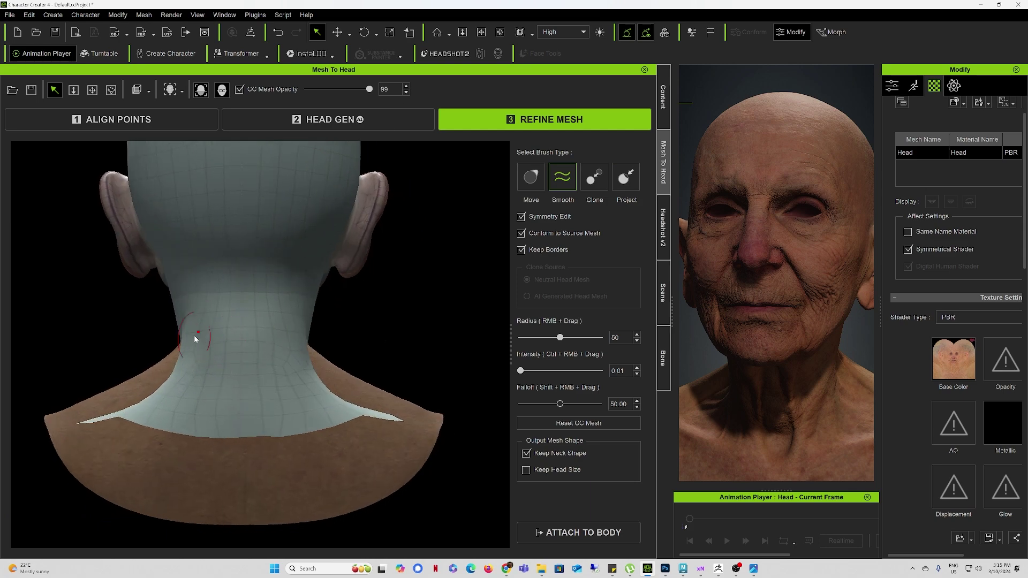
{"action": "key", "text": "ctrl+z"}
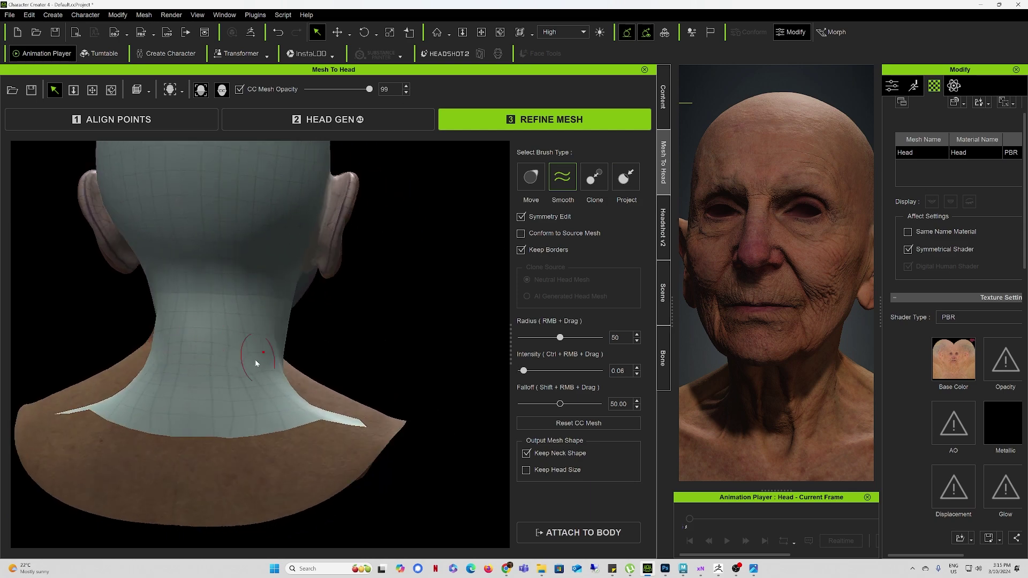
{"action": "mouse_move", "coordinate": [257, 359]}
{"action": "left_mouse_down", "text": "alt"}
{"action": "mouse_move", "coordinate": [227, 377]}
{"action": "mouse_move", "coordinate": [176, 350]}
{"action": "mouse_move", "coordinate": [276, 408]}
{"action": "left_mouse_up", "text": "alt"}
{"action": "scroll", "coordinate": [390, 369], "scroll_direction": "up", "scroll_amount": 3}
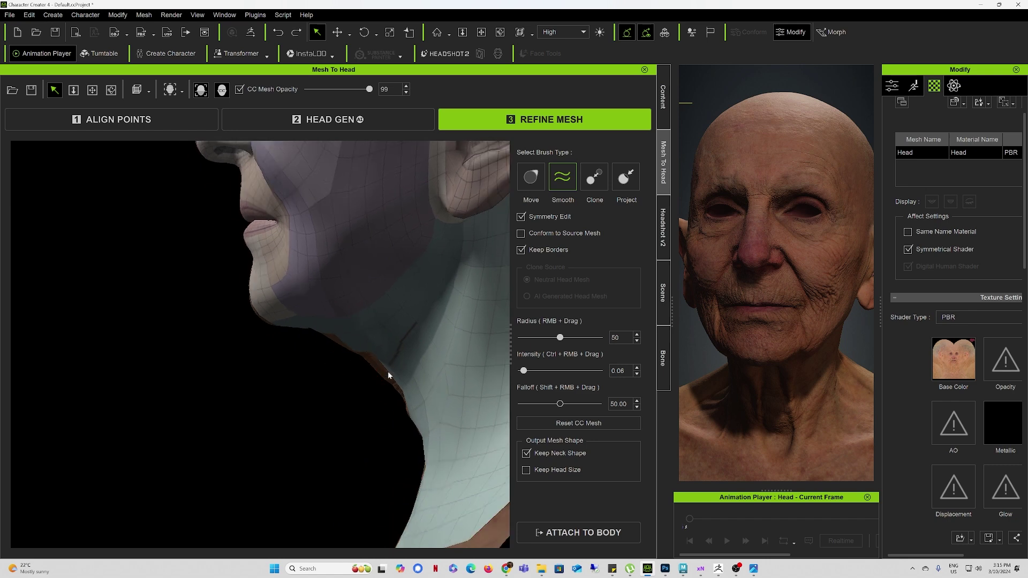
Step: Pull the throat below the chin out to the scan's profile using the Move brush at radius 10 with Conform to Source Mesh on
{"action": "left_click", "coordinate": [625, 177]}
{"action": "left_click", "coordinate": [563, 179]}
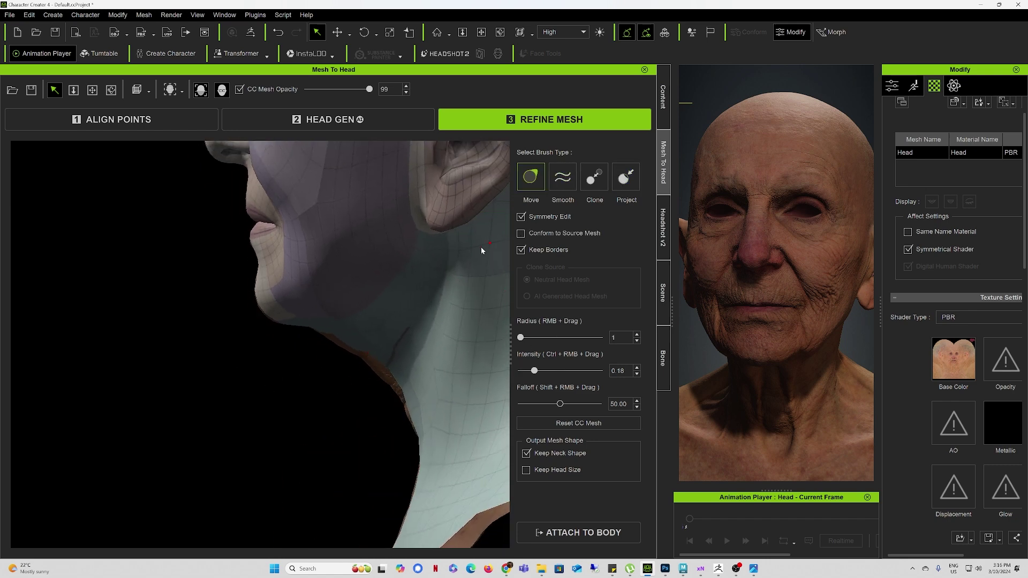
{"action": "left_click_drag", "start_coordinate": [481, 247], "coordinate": [477, 335], "text": "alt"}
{"action": "left_click", "coordinate": [521, 234]}
{"action": "mouse_move", "coordinate": [375, 343]}
{"action": "left_mouse_down", "text": "alt"}
{"action": "mouse_move", "coordinate": [329, 413]}
{"action": "mouse_move", "coordinate": [366, 341]}
{"action": "left_mouse_up", "text": "alt"}
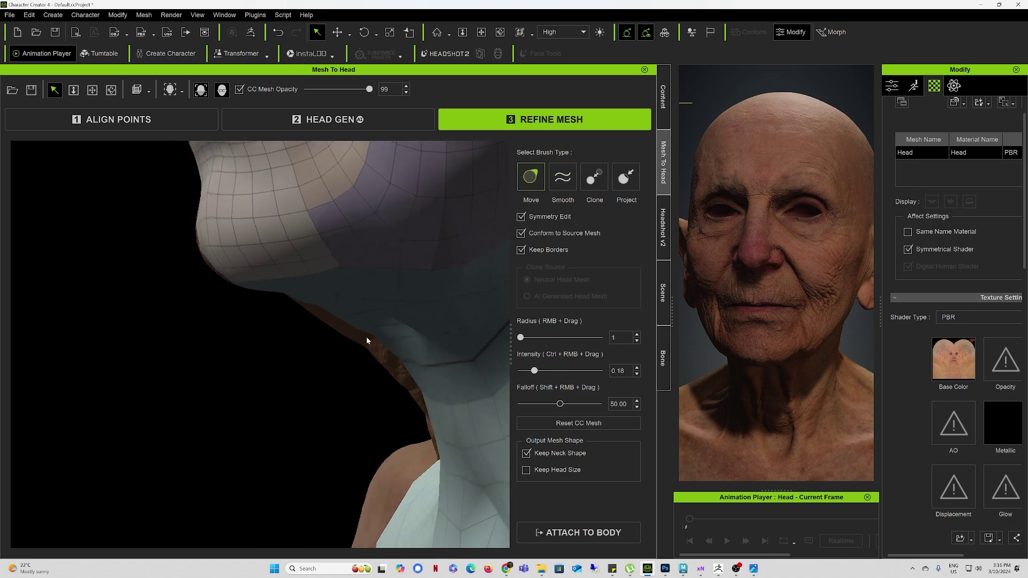
{"action": "middle_click_drag", "start_coordinate": [359, 333], "coordinate": [233, 453]}
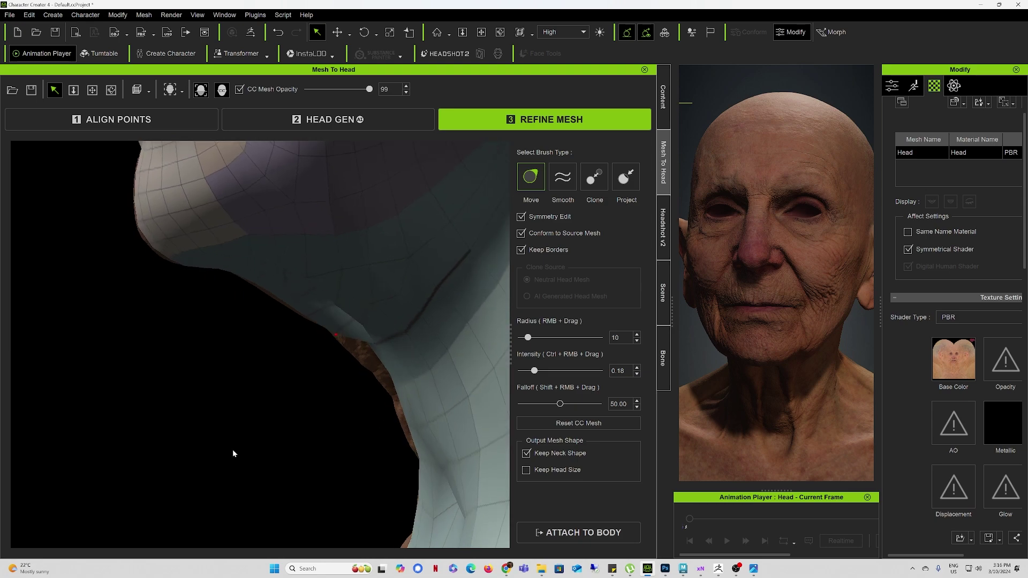
{"action": "left_click_drag", "start_coordinate": [381, 399], "coordinate": [242, 322], "text": "alt"}
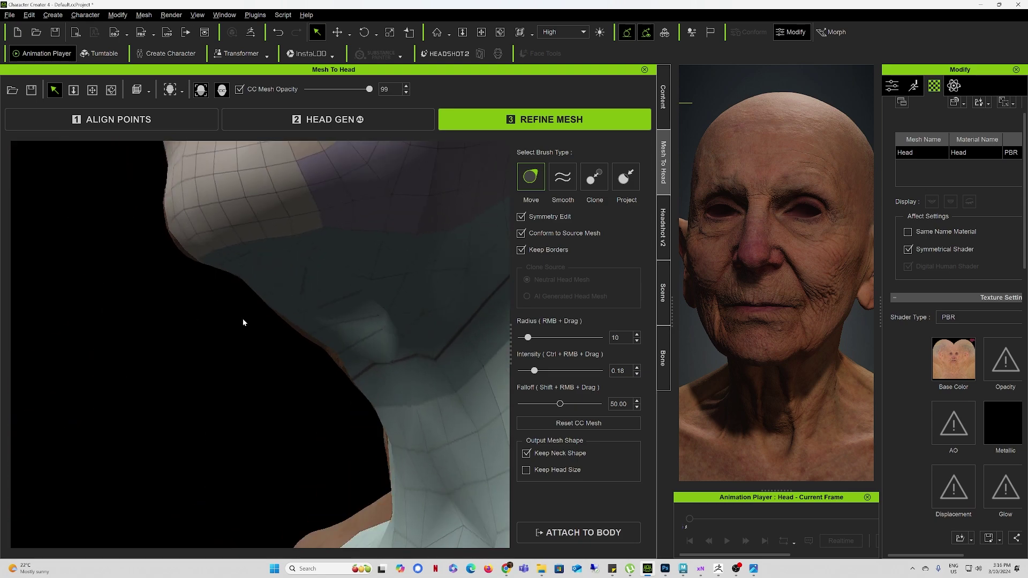
Step: Switch to the Smooth brush at radius 50 and intensity 0.01 without conforming, and inspect the jaw and lips
{"action": "mouse_move", "coordinate": [305, 334]}
{"action": "left_mouse_down", "text": "alt"}
{"action": "mouse_move", "coordinate": [225, 370]}
{"action": "mouse_move", "coordinate": [244, 404]}
{"action": "mouse_move", "coordinate": [264, 301]}
{"action": "left_mouse_up", "text": "alt"}
{"action": "key", "text": "shift"}
{"action": "middle_click_drag", "start_coordinate": [264, 300], "coordinate": [213, 285]}
{"action": "left_click_drag", "start_coordinate": [214, 285], "coordinate": [423, 253], "text": "alt"}
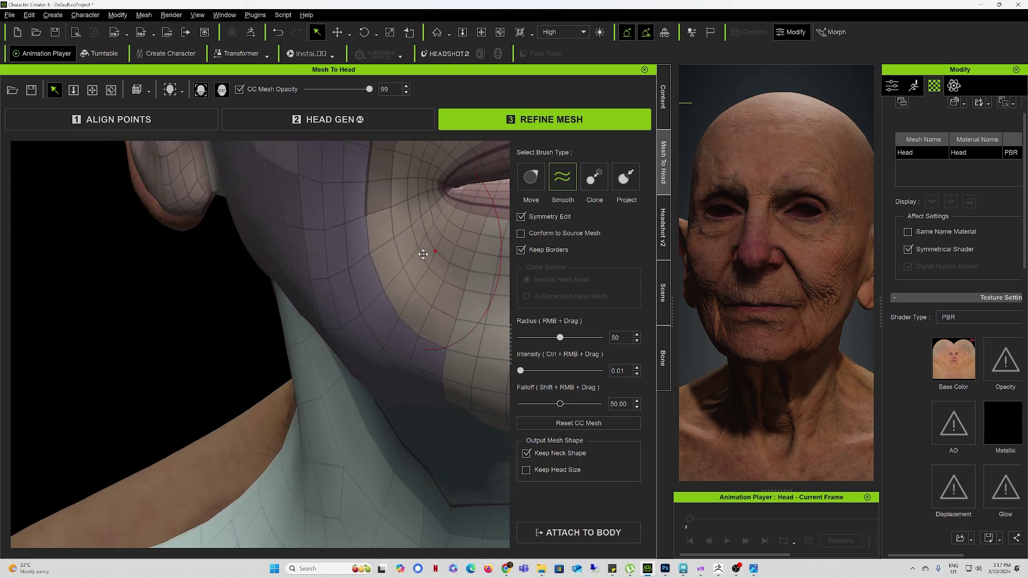
{"action": "middle_click_drag", "start_coordinate": [422, 252], "coordinate": [230, 304], "text": "alt"}
{"action": "left_click_drag", "start_coordinate": [229, 304], "coordinate": [279, 304], "text": "alt"}
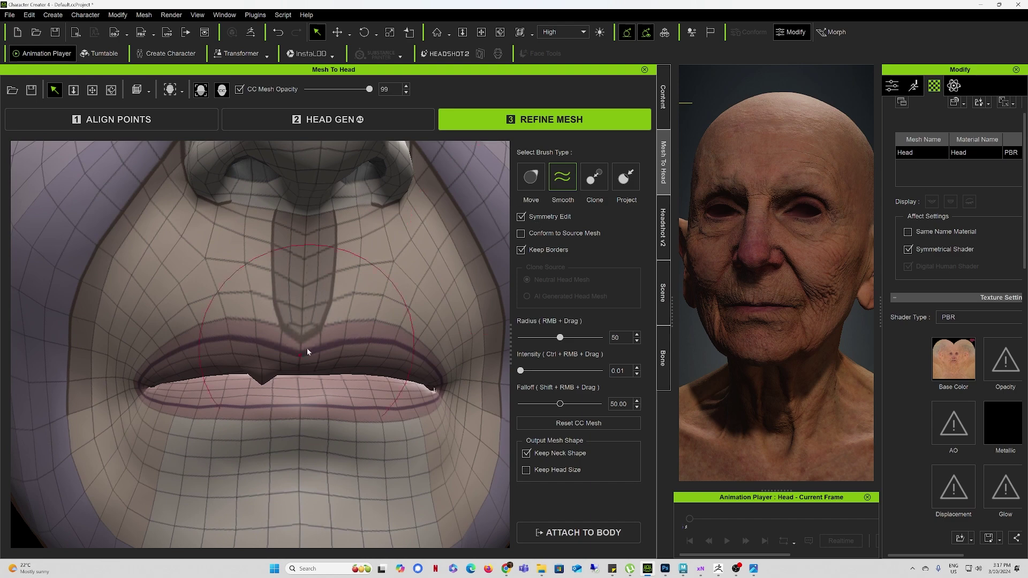
Step: Correct the notch in the middle of the upper lip's edge with the Clone brush, and switch to the Project brush
{"action": "left_click", "coordinate": [594, 177]}
{"action": "left_click_drag", "start_coordinate": [566, 337], "coordinate": [538, 337]}
{"action": "left_click", "coordinate": [278, 375]}
{"action": "left_click", "coordinate": [625, 179]}
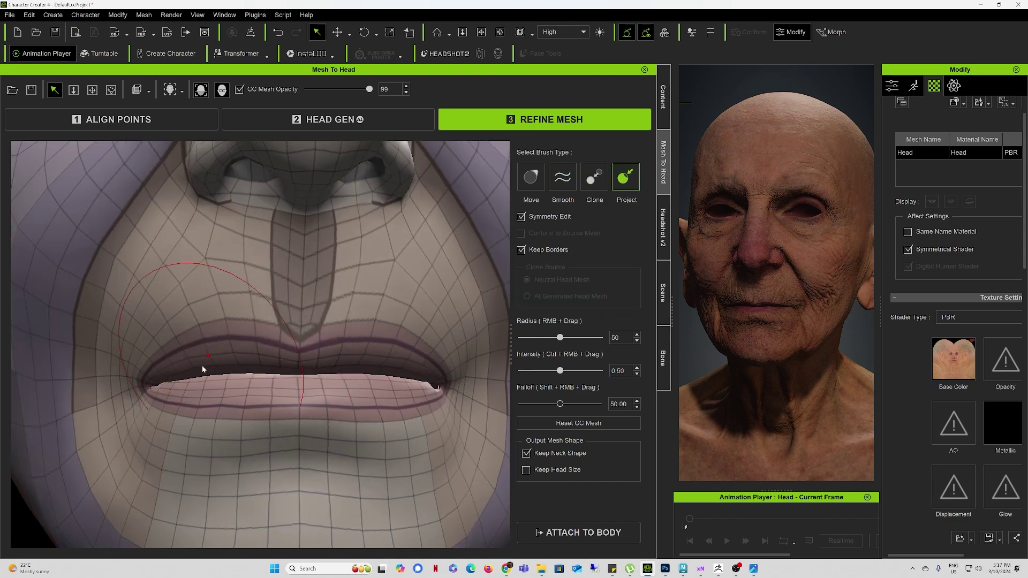
{"action": "scroll", "coordinate": [452, 380], "scroll_direction": "up", "scroll_amount": 3}
{"action": "mouse_move", "coordinate": [453, 381]}
{"action": "left_mouse_down", "text": "alt"}
{"action": "mouse_move", "coordinate": [461, 425]}
{"action": "mouse_move", "coordinate": [450, 425]}
{"action": "left_mouse_up", "text": "alt"}
Step: Clone the neutral head's shape onto the lips near the mouth corner at radius 13 and intensity 0.06
{"action": "left_click", "coordinate": [594, 177]}
{"action": "left_click_drag", "start_coordinate": [538, 337], "coordinate": [531, 337]}
{"action": "left_click_drag", "start_coordinate": [252, 381], "coordinate": [228, 377]}
{"action": "left_click_drag", "start_coordinate": [294, 349], "coordinate": [360, 349], "text": "alt"}
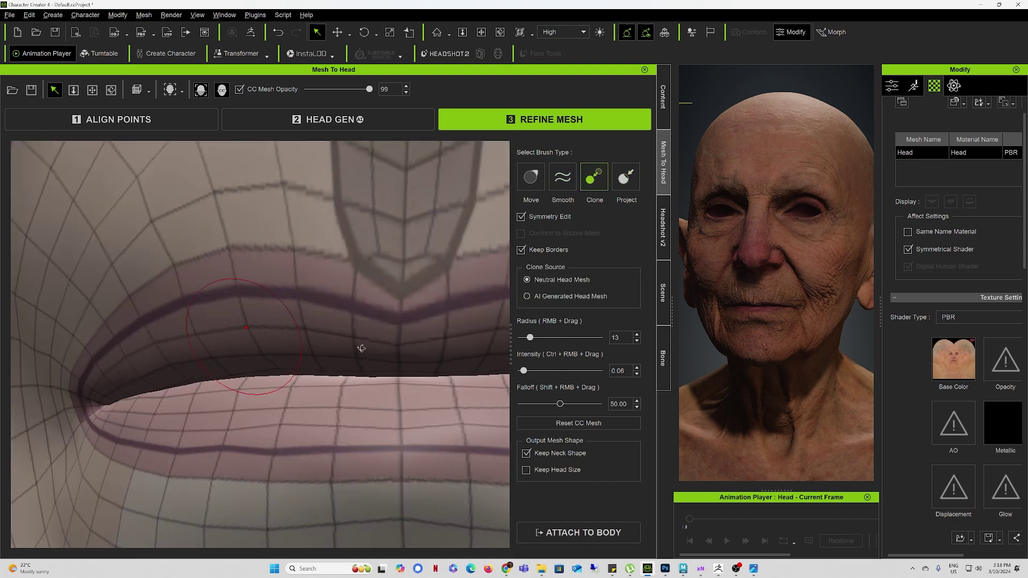
Step: Smooth the nostrils from below at radius 25 and intensity 0.01, and switch back to the Project brush at radius 58
{"action": "right_click_drag", "start_coordinate": [360, 348], "coordinate": [296, 375], "text": "alt"}
{"action": "left_click_drag", "start_coordinate": [296, 376], "coordinate": [270, 368], "text": "alt"}
{"action": "middle_click_drag", "start_coordinate": [271, 367], "coordinate": [383, 383]}
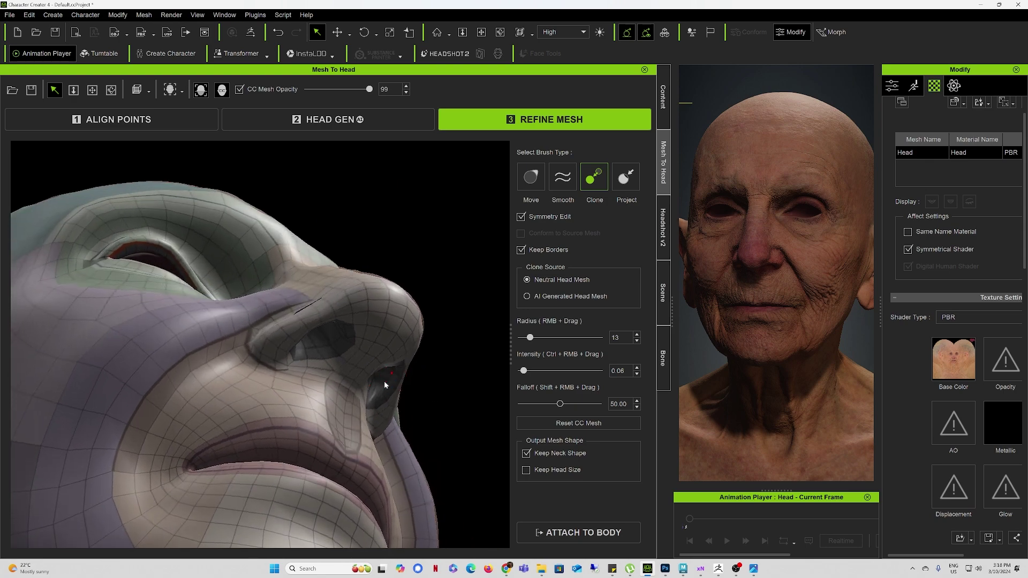
{"action": "mouse_move", "coordinate": [316, 343]}
{"action": "middle_mouse_down"}
{"action": "mouse_move", "coordinate": [360, 349]}
{"action": "mouse_move", "coordinate": [457, 329]}
{"action": "mouse_move", "coordinate": [476, 277]}
{"action": "mouse_move", "coordinate": [501, 262]}
{"action": "middle_mouse_up"}
{"action": "key", "text": "shift"}
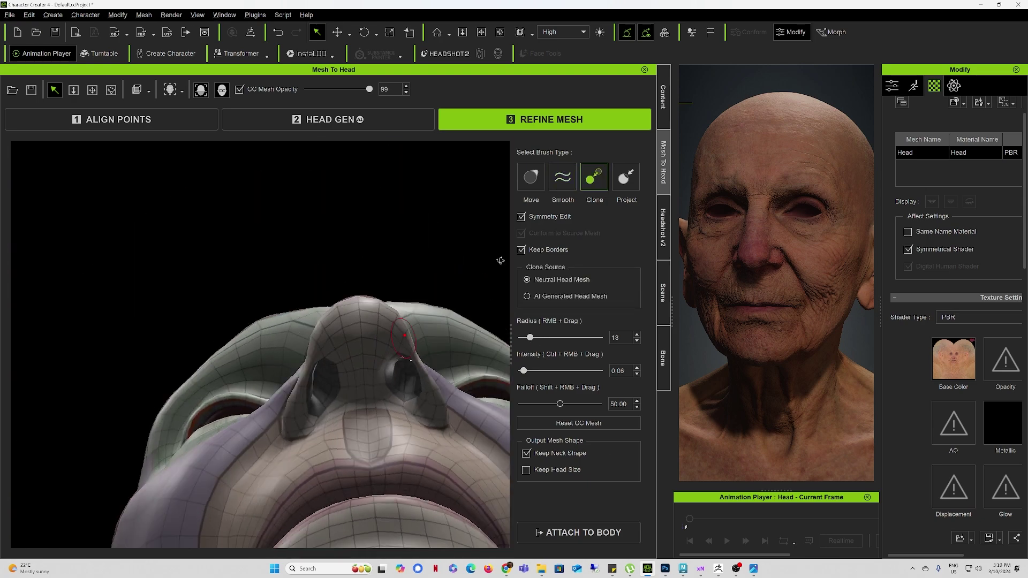
{"action": "key", "text": "ctrl"}
{"action": "key", "text": "shift"}
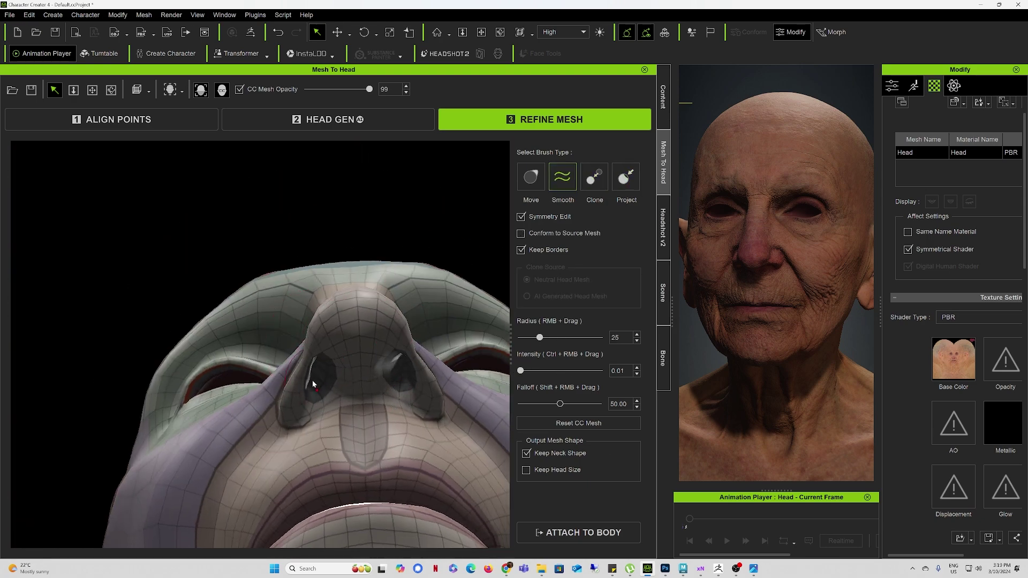
{"action": "mouse_move", "coordinate": [316, 381]}
{"action": "middle_mouse_down"}
{"action": "mouse_move", "coordinate": [362, 379]}
{"action": "mouse_move", "coordinate": [239, 305]}
{"action": "mouse_move", "coordinate": [261, 398]}
{"action": "mouse_move", "coordinate": [300, 418]}
{"action": "mouse_move", "coordinate": [377, 251]}
{"action": "middle_mouse_up"}
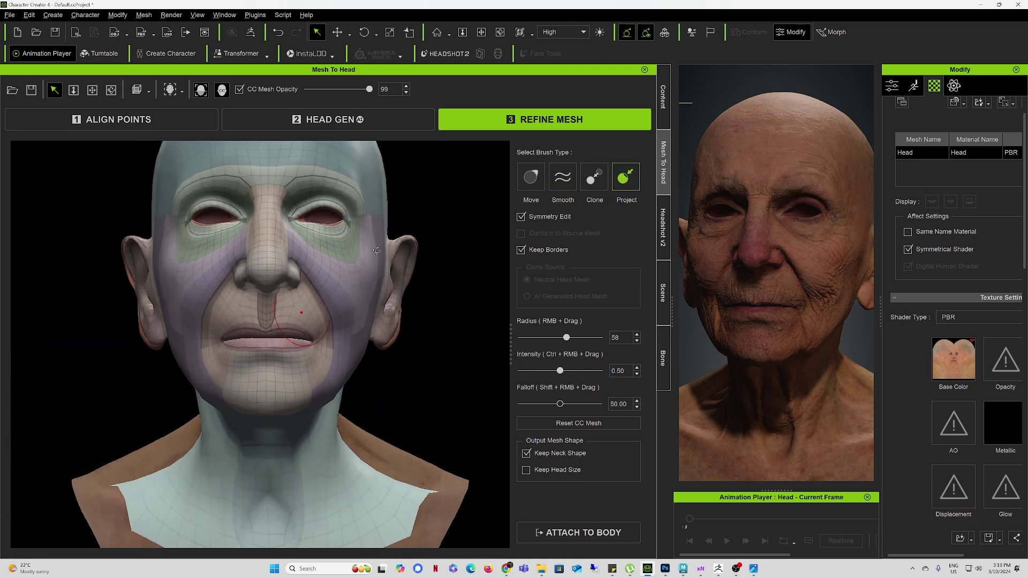
{"action": "scroll", "coordinate": [353, 301], "scroll_direction": "down", "scroll_amount": 5}
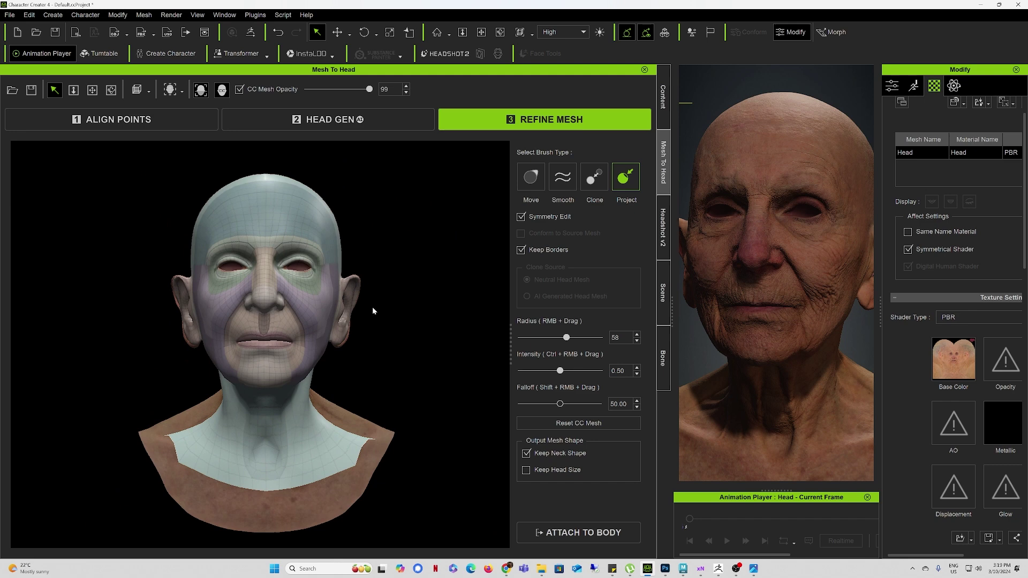
{"action": "middle_click_drag", "start_coordinate": [261, 316], "coordinate": [301, 313]}
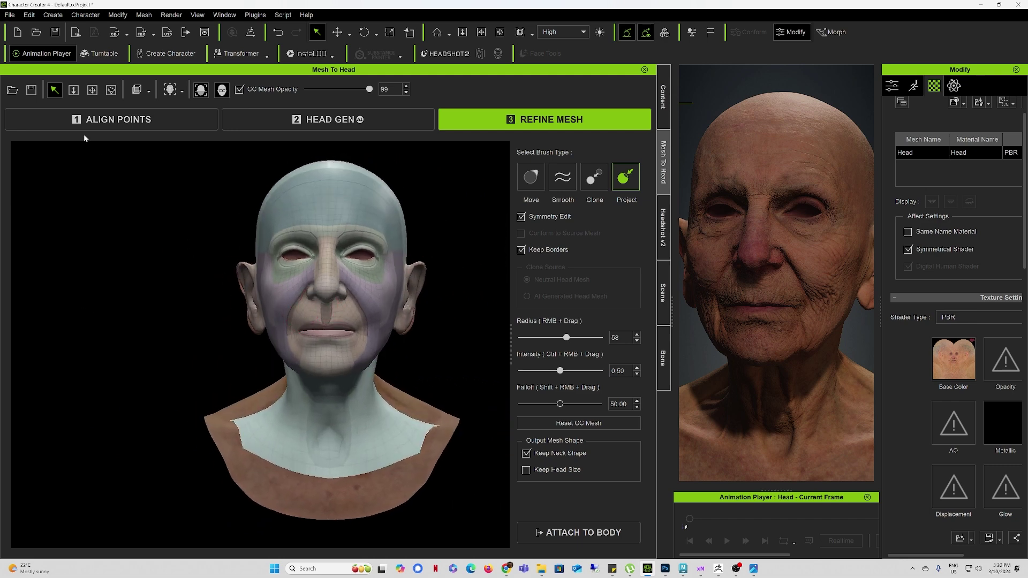
Step: Save the Mesh To Head project into a new folder inside E:\3DLibrary\USDAssets\Reallusion\collection\textures\Scan\Head_Female_24
{"action": "left_click", "coordinate": [32, 90]}
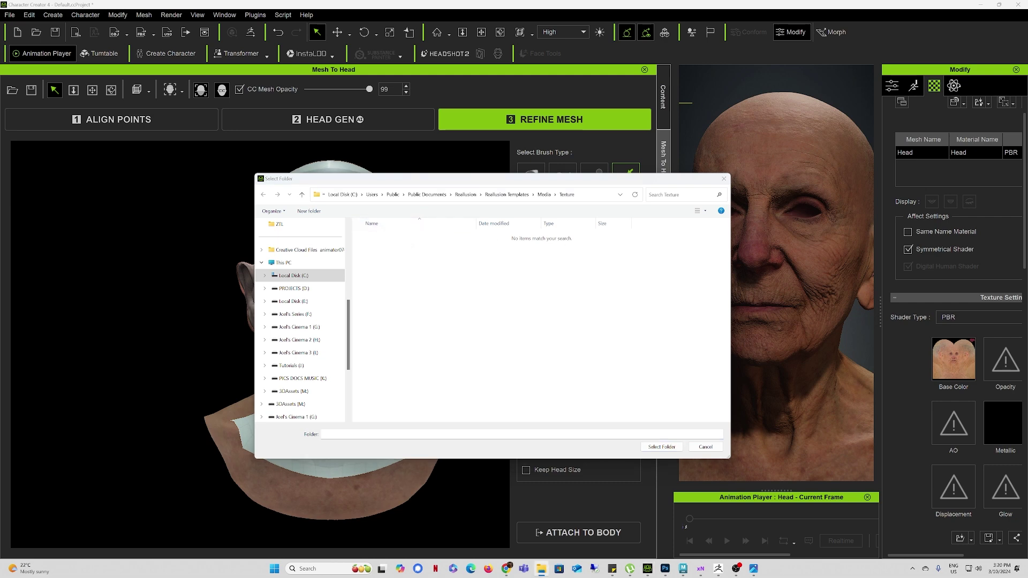
{"action": "left_click", "coordinate": [570, 194]}
{"action": "type", "text": "E:\\3DLibrary\\USDAssets\\Reallusion\\collection\\textures\\Scan\\Head_Female_24"}
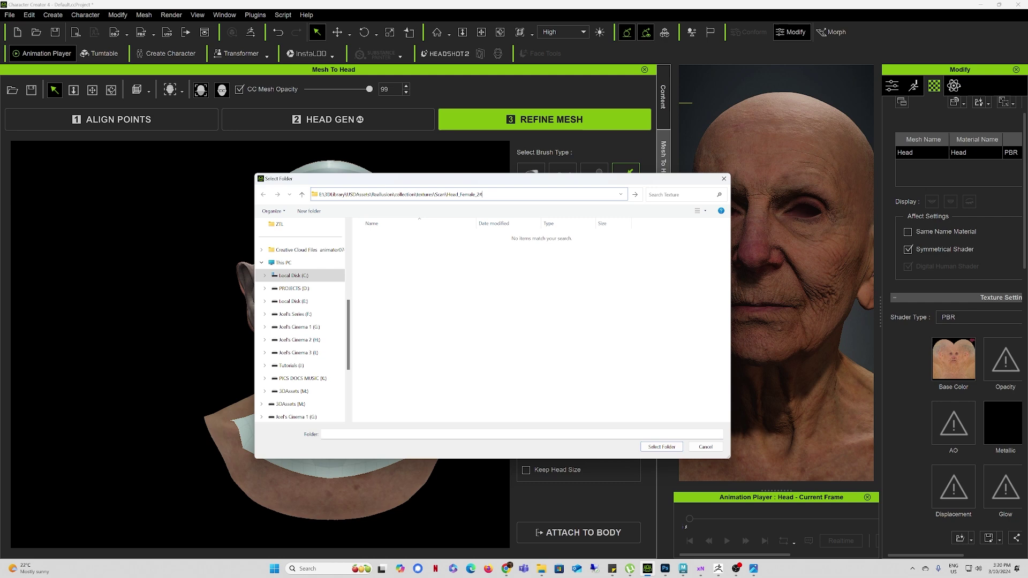
{"action": "left_click", "coordinate": [636, 195]}
{"action": "left_click", "coordinate": [309, 211]}
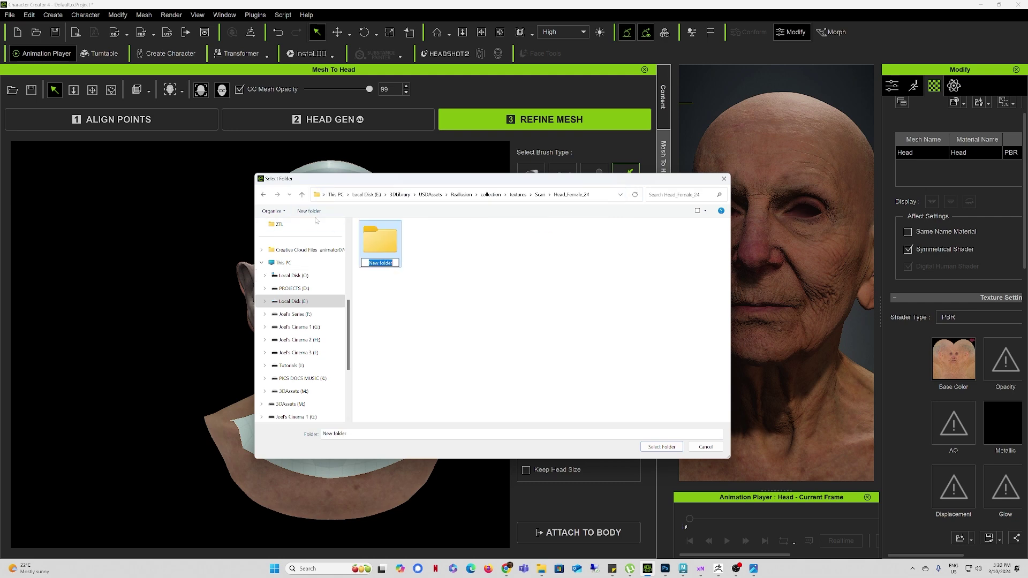
{"action": "double_click", "coordinate": [382, 250]}
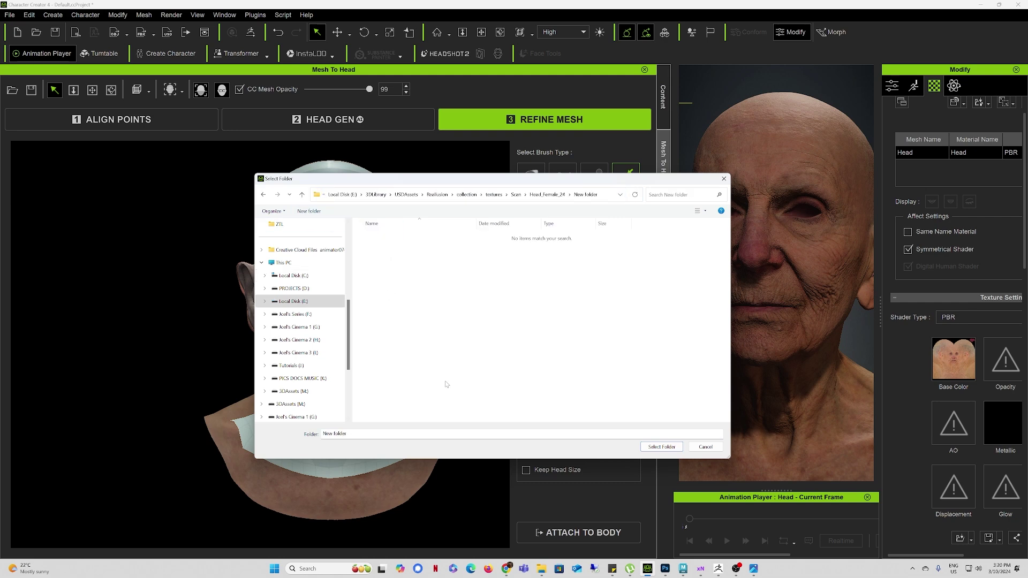
{"action": "left_click", "coordinate": [661, 447]}
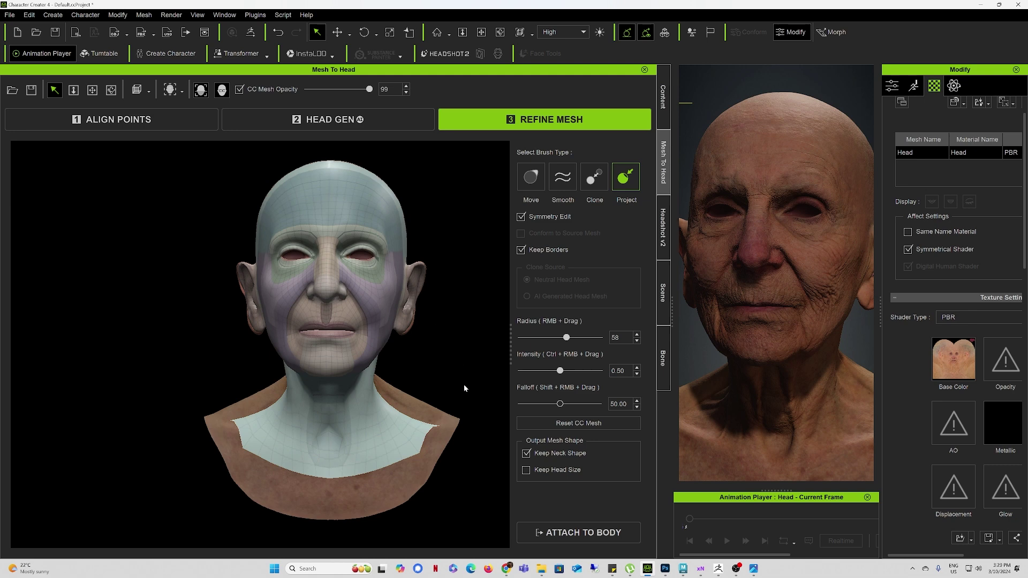
Step: Attach the refined head to the body and enlarge the main viewport to show the full character's head and shoulders
{"action": "left_click", "coordinate": [571, 535]}
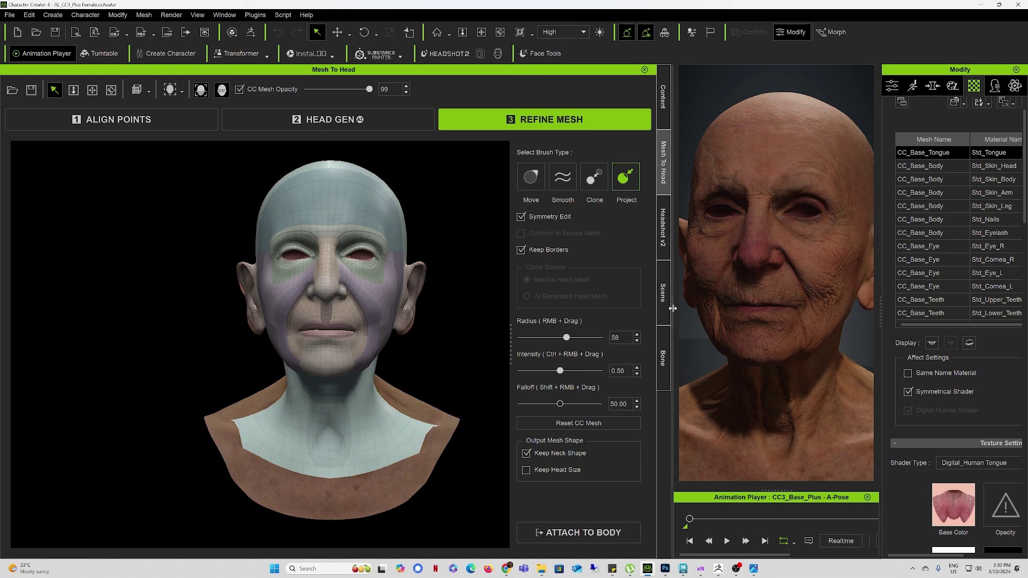
{"action": "left_click_drag", "start_coordinate": [672, 308], "coordinate": [348, 293]}
{"action": "scroll", "coordinate": [557, 257], "scroll_direction": "down", "scroll_amount": 5}
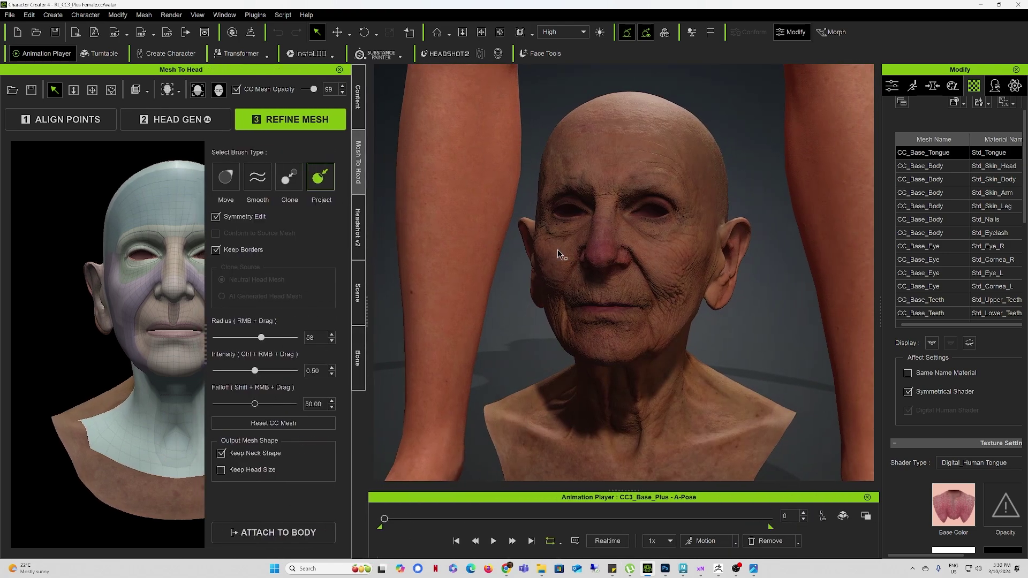
{"action": "middle_click_drag", "start_coordinate": [619, 207], "coordinate": [601, 371]}
{"action": "middle_click_drag", "start_coordinate": [599, 249], "coordinate": [597, 349]}
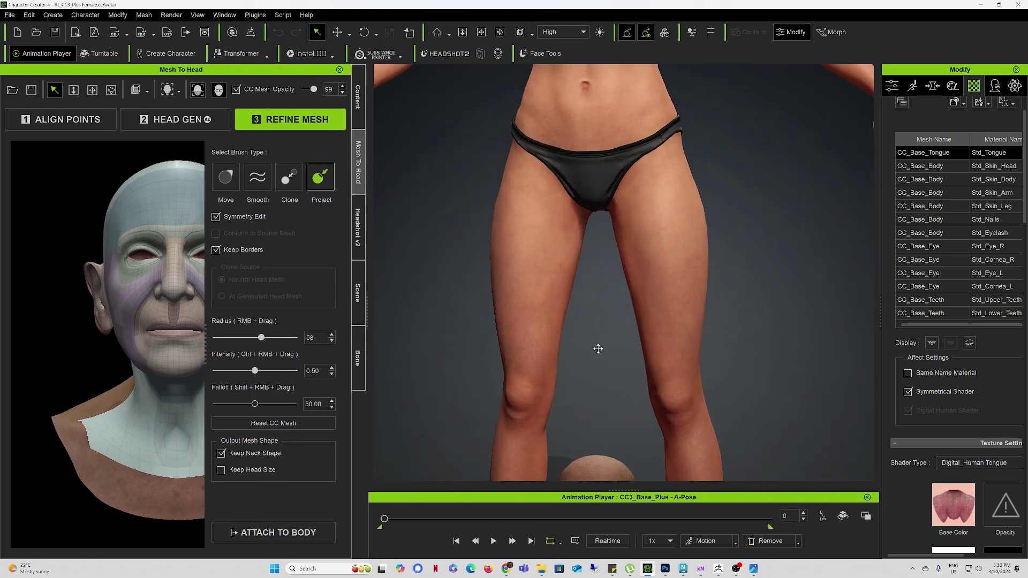
{"action": "mouse_move", "coordinate": [627, 208]}
{"action": "middle_mouse_down"}
{"action": "mouse_move", "coordinate": [627, 447]}
{"action": "mouse_move", "coordinate": [594, 345]}
{"action": "mouse_move", "coordinate": [646, 371]}
{"action": "middle_mouse_up"}
{"action": "scroll", "coordinate": [595, 347], "scroll_direction": "up", "scroll_amount": 5}
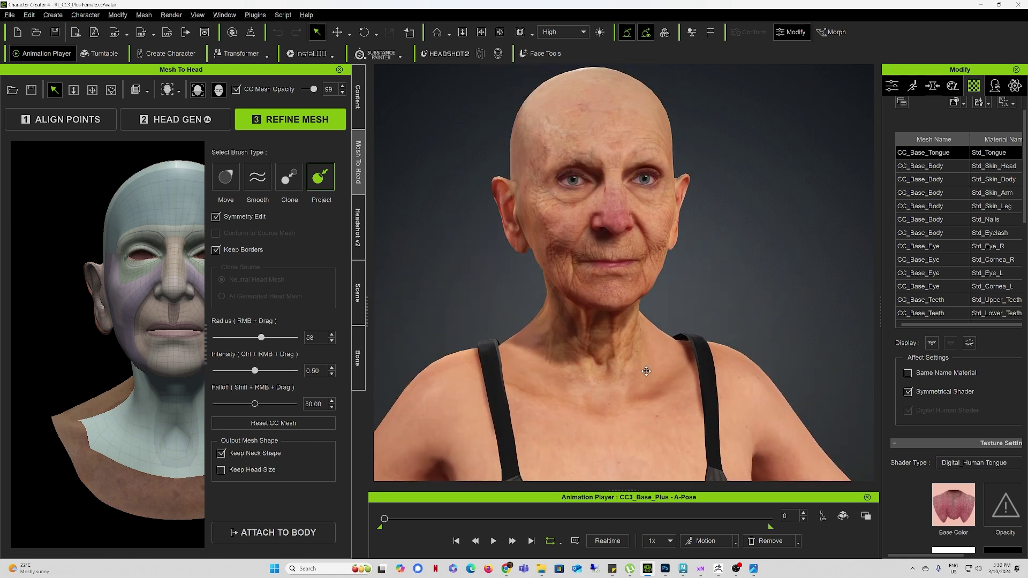
Step: Examine the attached head from the front and in profile, checking its proportions to the body and the neck transition
{"action": "scroll", "coordinate": [598, 391], "scroll_direction": "down", "scroll_amount": 4}
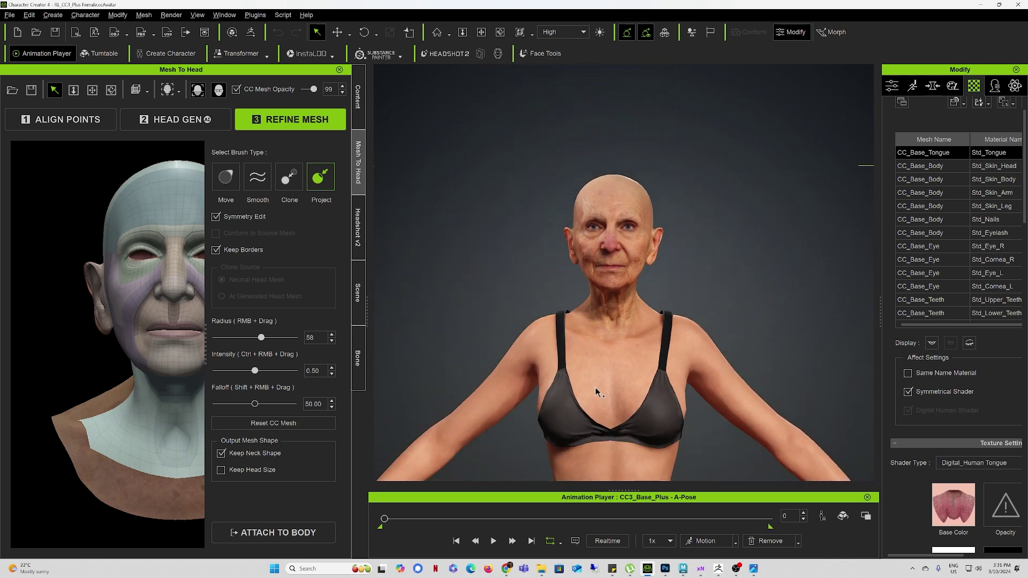
{"action": "mouse_move", "coordinate": [596, 392]}
{"action": "right_mouse_down"}
{"action": "mouse_move", "coordinate": [867, 375]}
{"action": "mouse_move", "coordinate": [610, 364]}
{"action": "mouse_move", "coordinate": [604, 377]}
{"action": "right_mouse_up"}
{"action": "scroll", "coordinate": [604, 377], "scroll_direction": "down", "scroll_amount": 4}
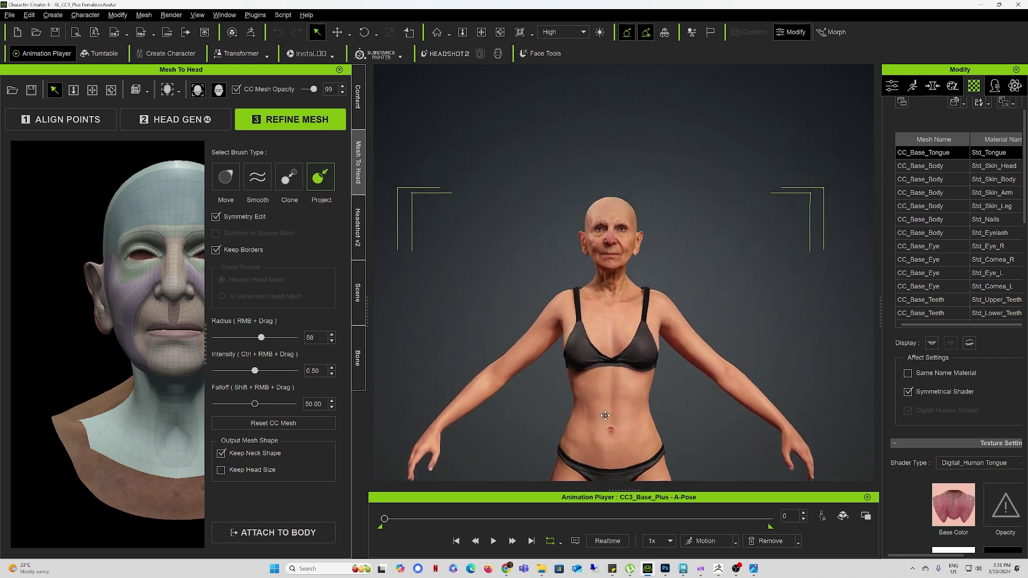
{"action": "scroll", "coordinate": [605, 416], "scroll_direction": "up", "scroll_amount": 6}
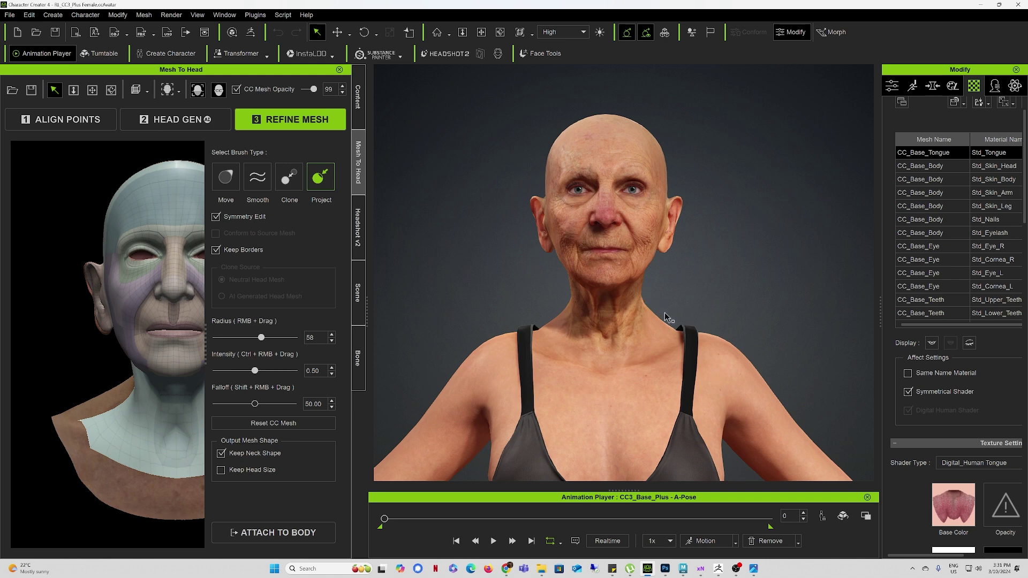
{"action": "right_click_drag", "start_coordinate": [632, 339], "coordinate": [459, 319]}
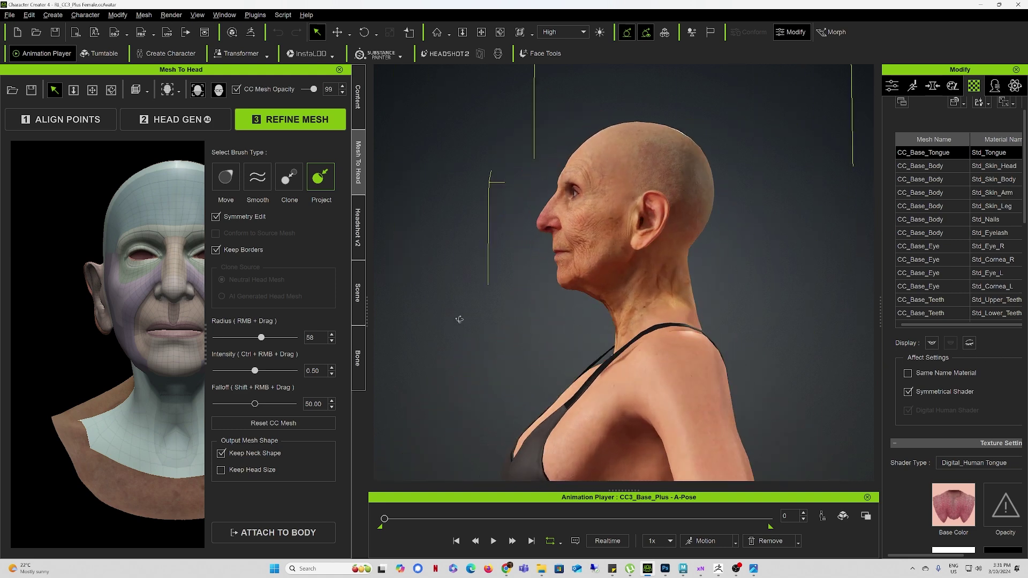
{"action": "scroll", "coordinate": [503, 307], "scroll_direction": "up", "scroll_amount": 5}
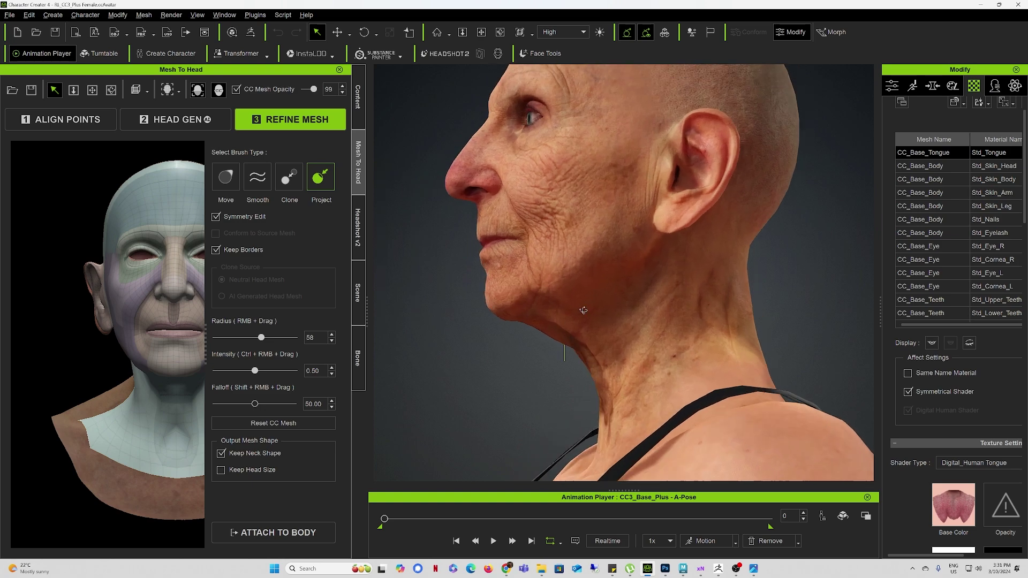
{"action": "right_click_drag", "start_coordinate": [583, 310], "coordinate": [857, 332]}
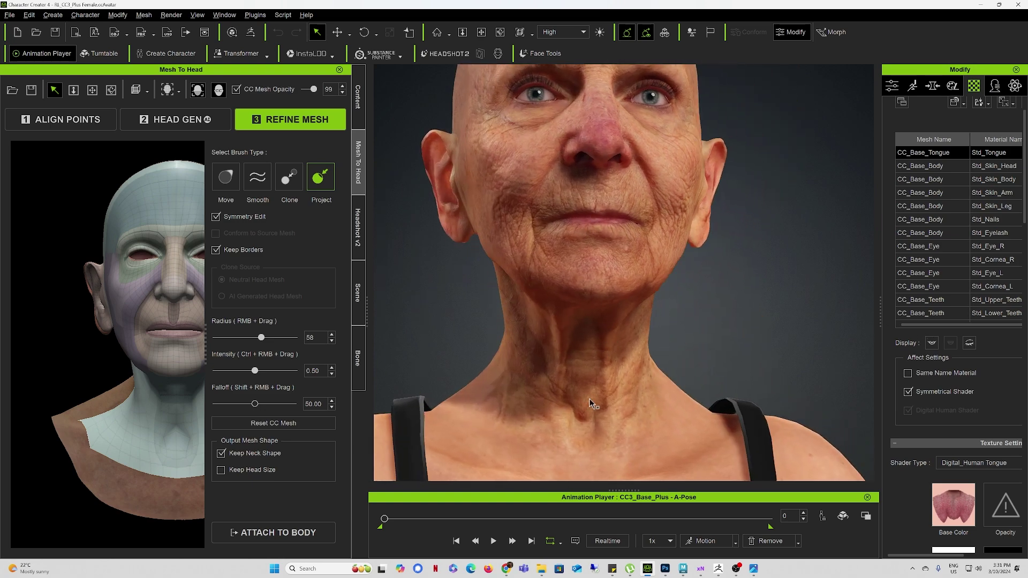
{"action": "scroll", "coordinate": [623, 282], "scroll_direction": "down", "scroll_amount": 3}
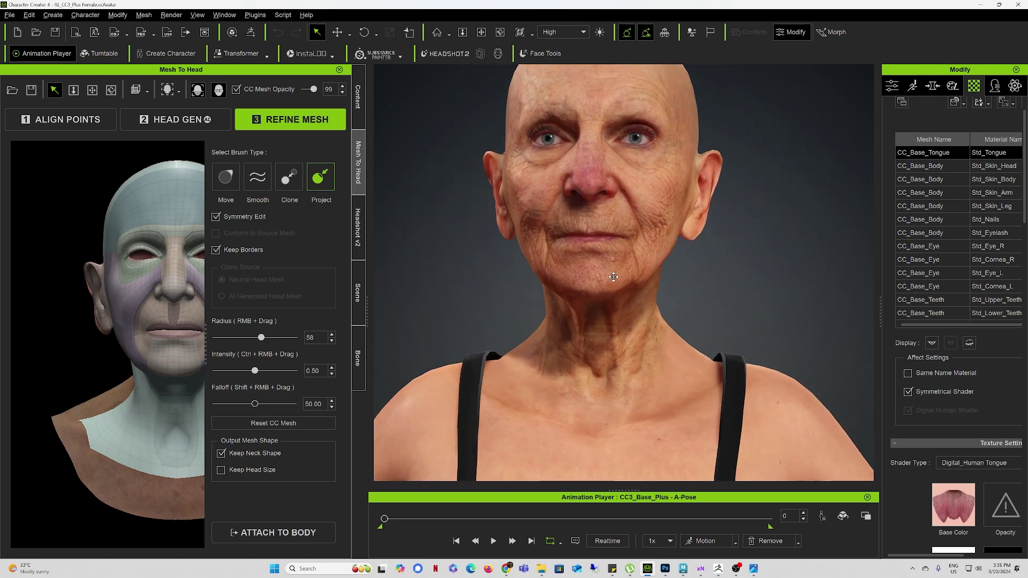
{"action": "middle_click_drag", "start_coordinate": [622, 285], "coordinate": [613, 378]}
{"action": "right_click_drag", "start_coordinate": [612, 378], "coordinate": [632, 371]}
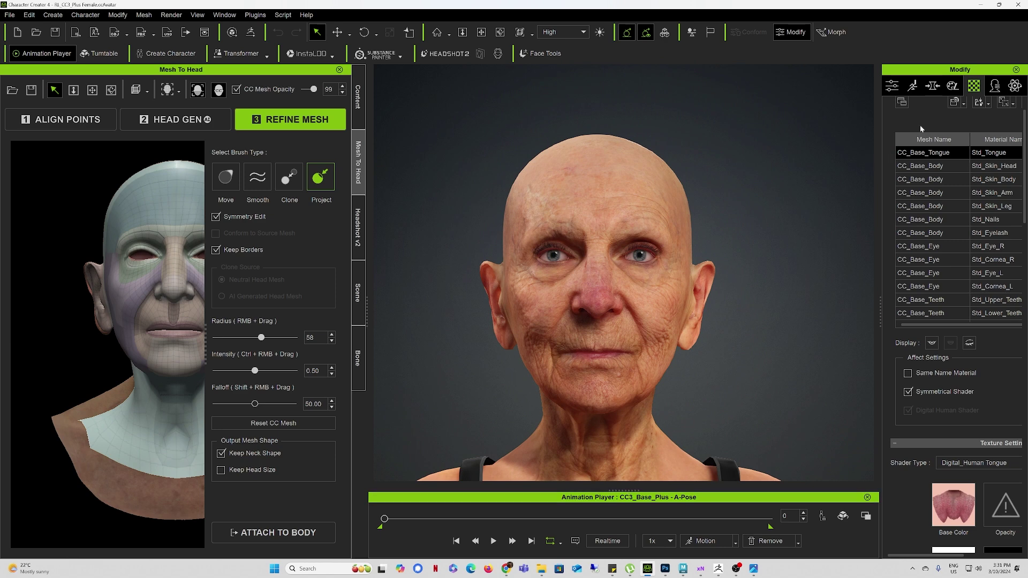
Step: Activate Expression Wrinkles for the character and load the Dramatic_Male wrinkle check motion
{"action": "left_click", "coordinate": [995, 87]}
{"action": "left_click", "coordinate": [899, 131]}
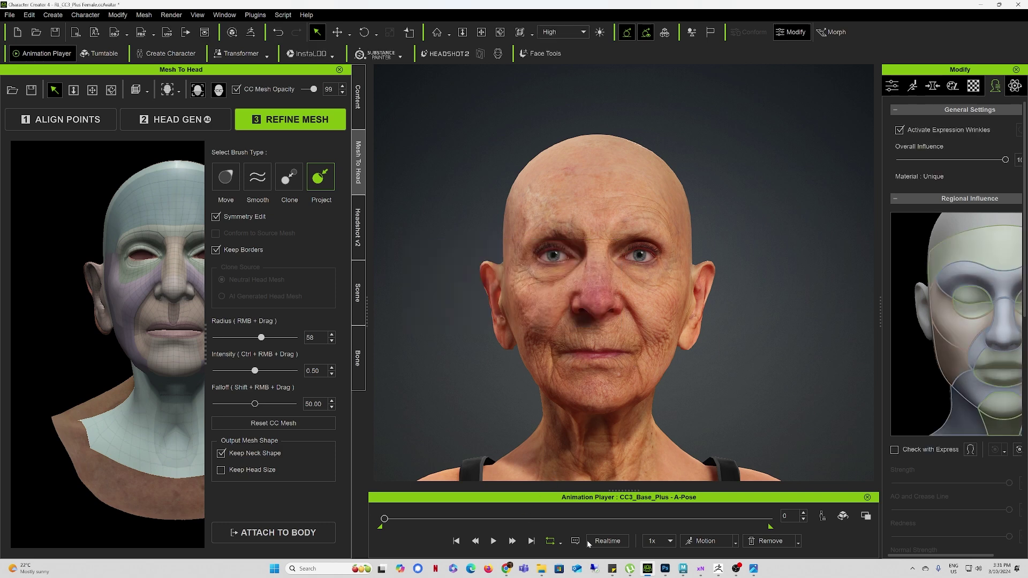
{"action": "left_click", "coordinate": [705, 542]}
{"action": "mouse_move", "coordinate": [721, 470]}
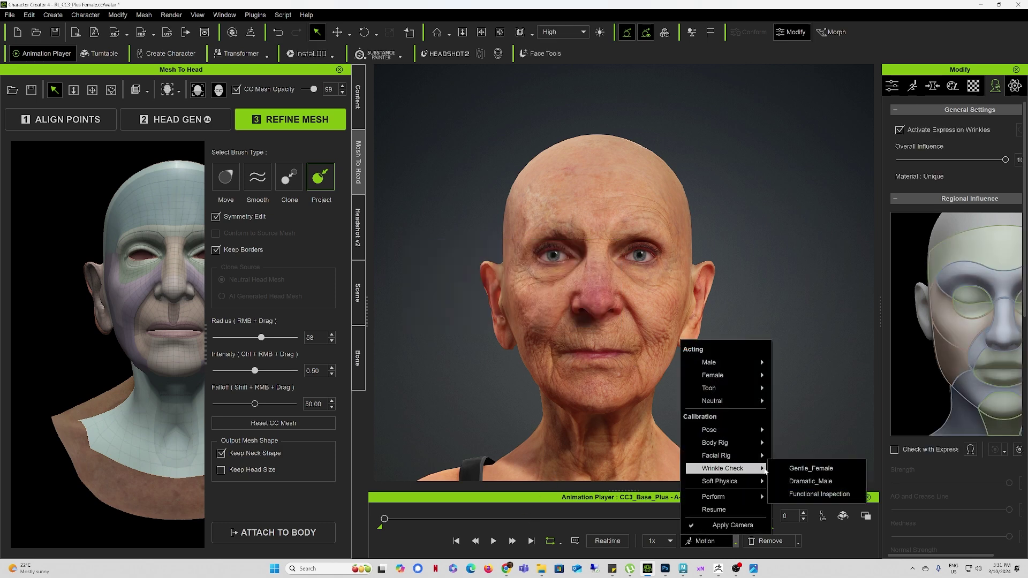
{"action": "left_click", "coordinate": [804, 481]}
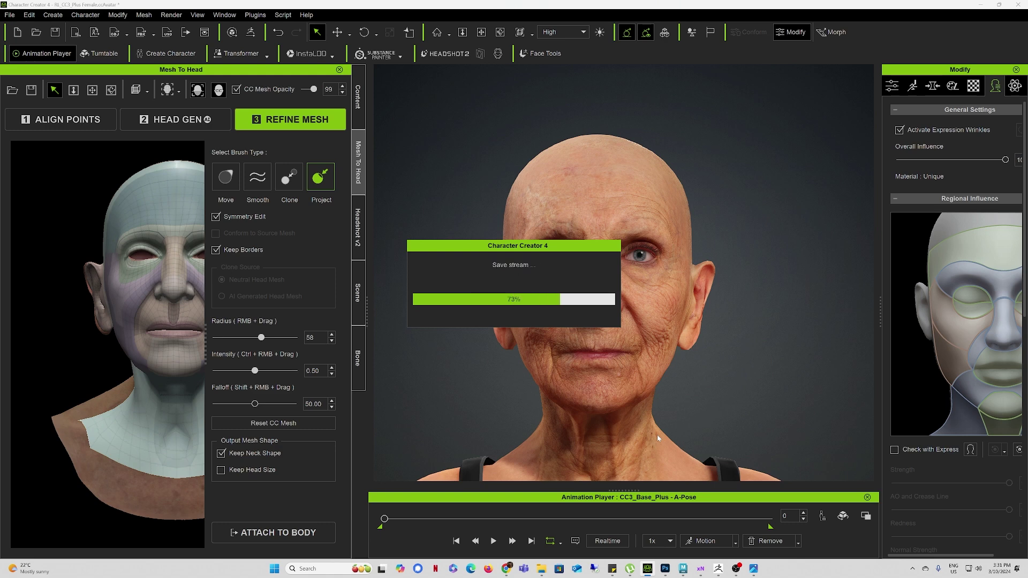
Step: Frame the face closely and play the wrinkle check animation to examine the expressions and wrinkles
{"action": "middle_click_drag", "start_coordinate": [659, 410], "coordinate": [660, 389], "text": "alt"}
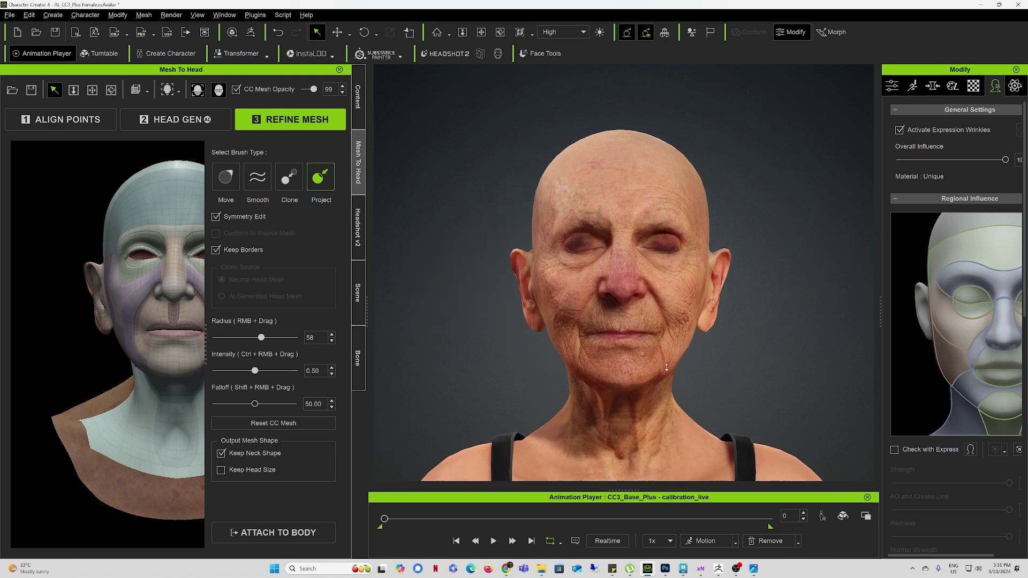
{"action": "right_click_drag", "start_coordinate": [661, 390], "coordinate": [675, 364], "text": "alt"}
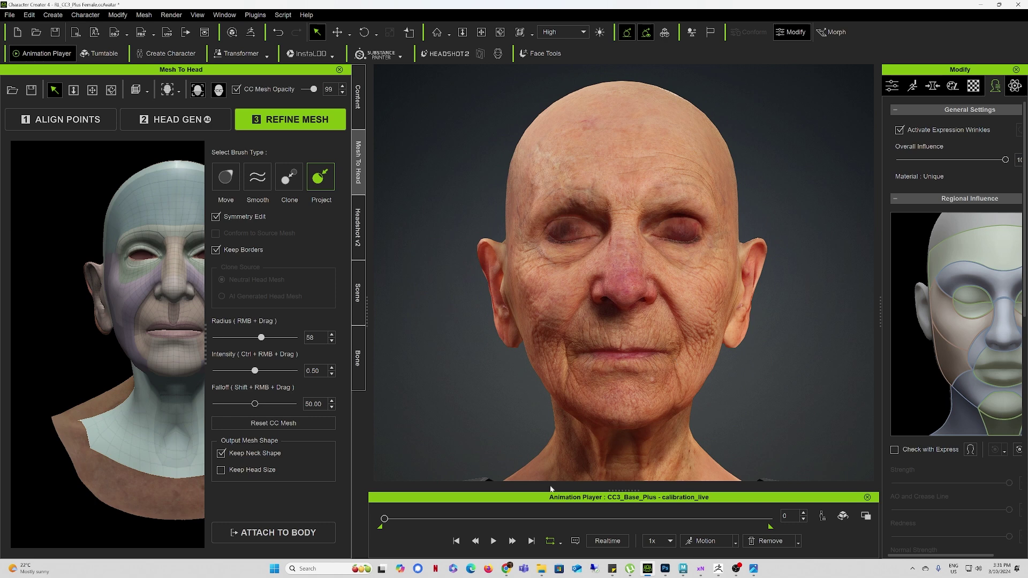
{"action": "left_click", "coordinate": [495, 540]}
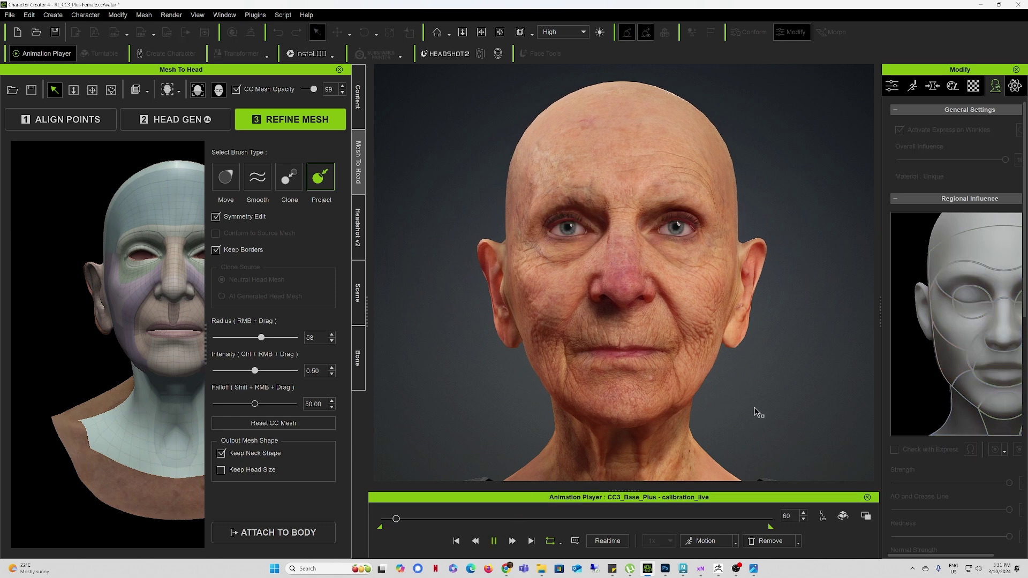
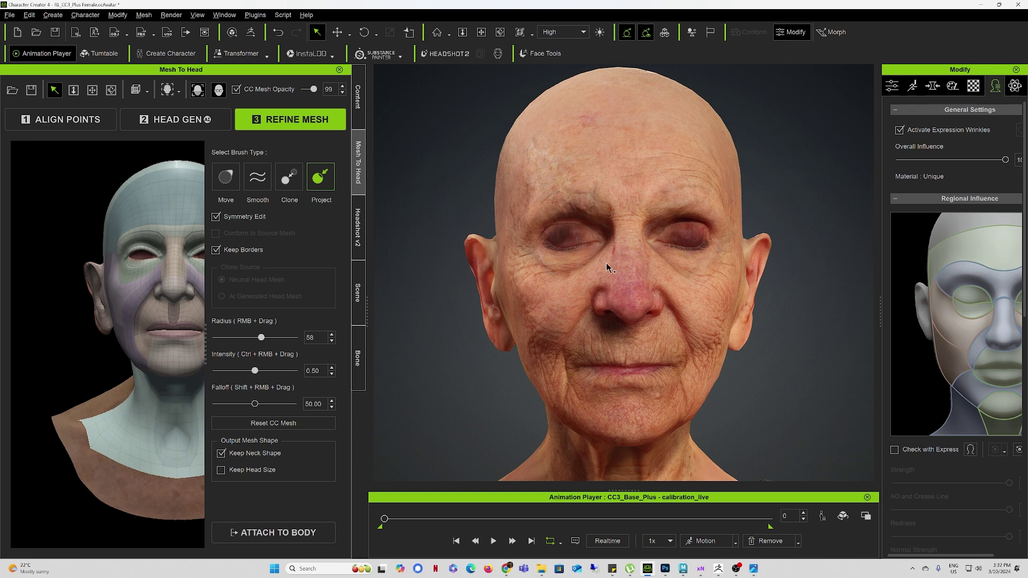
{"action": "mouse_move", "coordinate": [606, 263]}
{"action": "right_mouse_down"}
{"action": "mouse_move", "coordinate": [741, 268]}
{"action": "mouse_move", "coordinate": [594, 262]}
{"action": "right_mouse_up"}
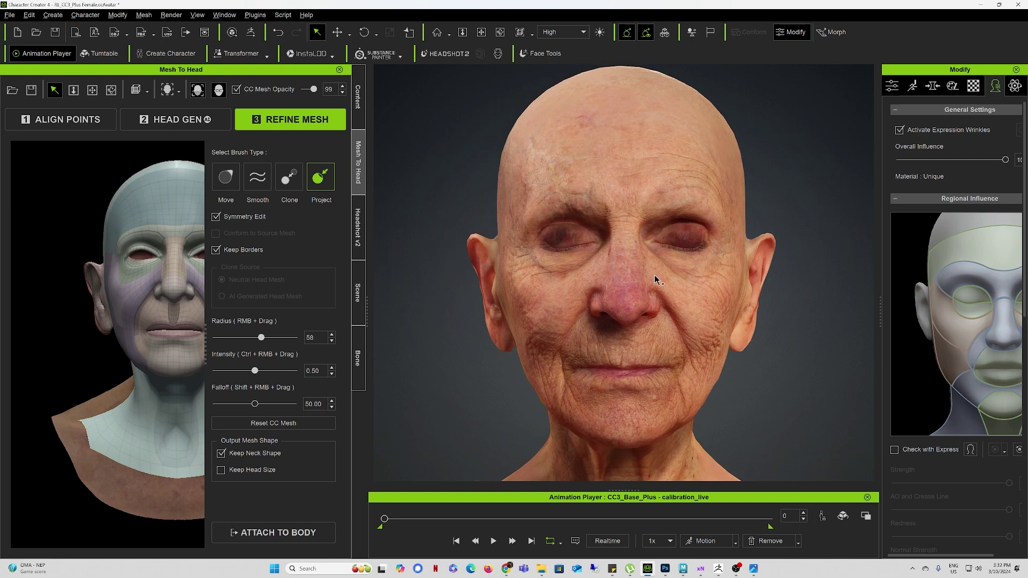
Step: Switch to File Explorer and open the new folder inside Head_Female_24 to view the saved project files
{"action": "left_click_drag", "start_coordinate": [1027, 172], "coordinate": [568, 209]}
{"action": "left_click", "coordinate": [700, 388]}
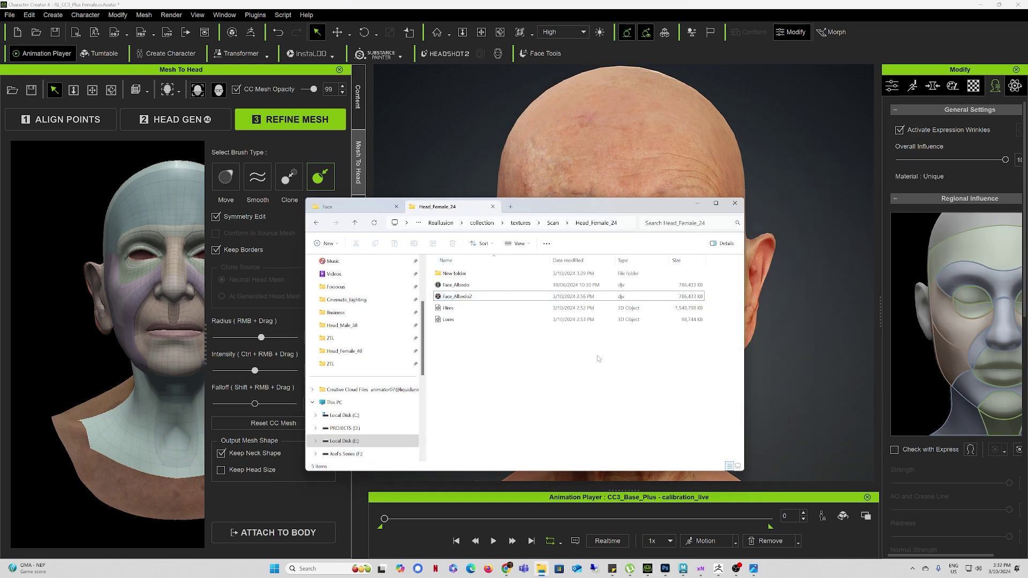
{"action": "double_click", "coordinate": [461, 273]}
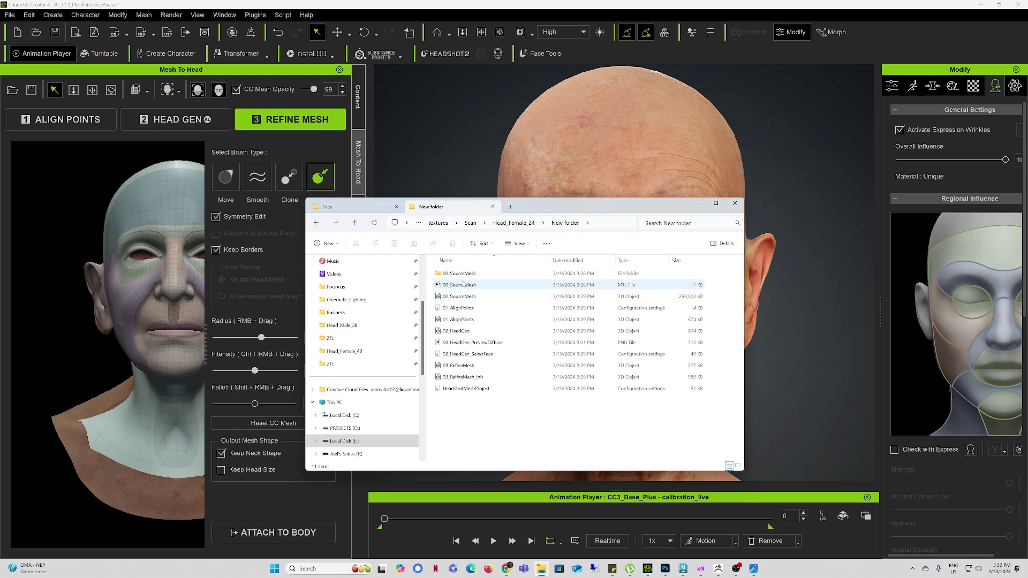
Step: Delete everything in the new folder except the 3D objects 00_SourceMesh and 03_RefineMesh
{"action": "left_click", "coordinate": [461, 274]}
{"action": "left_click", "coordinate": [464, 286], "text": "ctrl"}
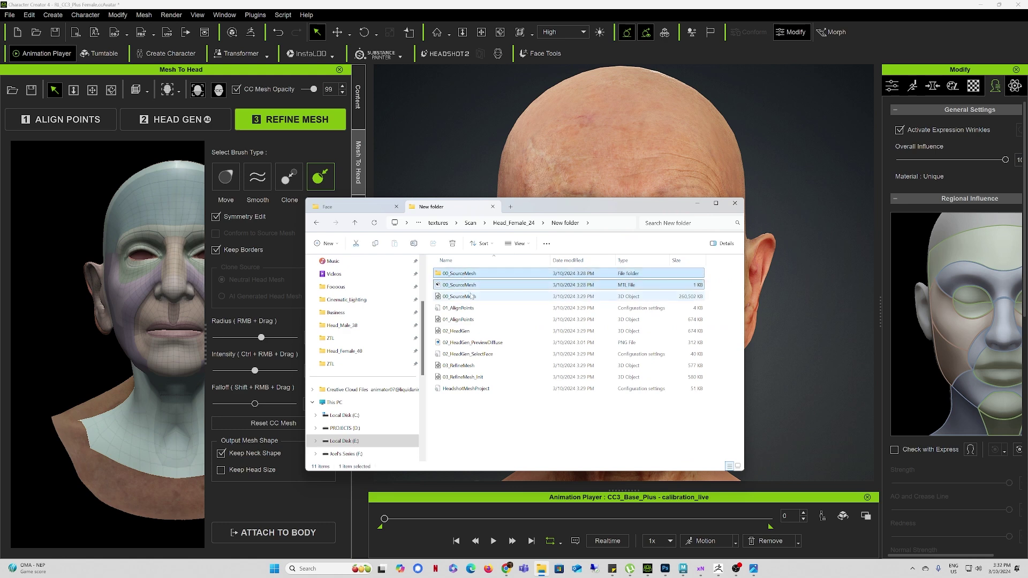
{"action": "left_click", "coordinate": [459, 308], "text": "ctrl"}
{"action": "left_click", "coordinate": [460, 320], "text": "ctrl"}
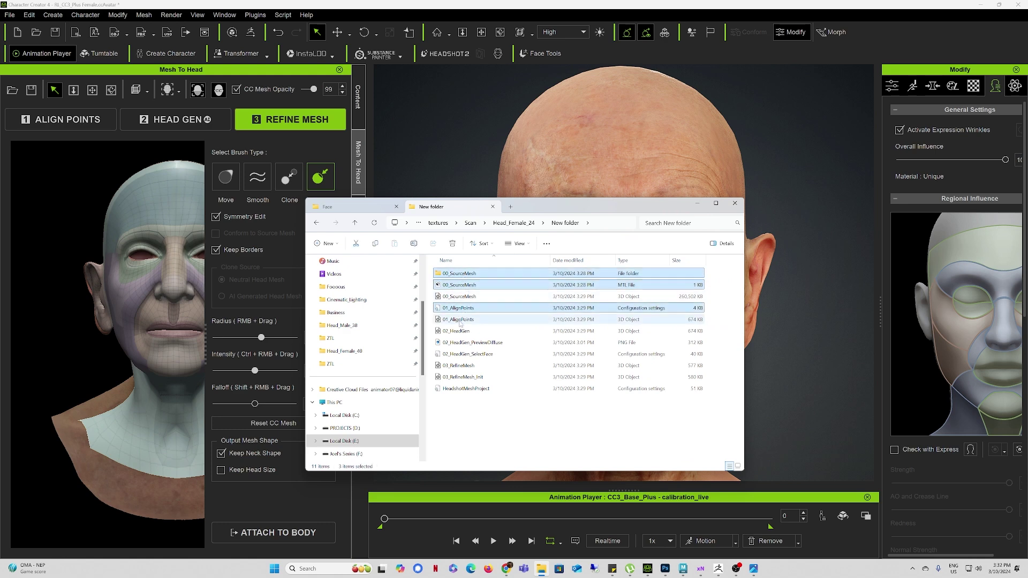
{"action": "left_click", "coordinate": [459, 332], "text": "ctrl"}
{"action": "left_click", "coordinate": [461, 343], "text": "ctrl"}
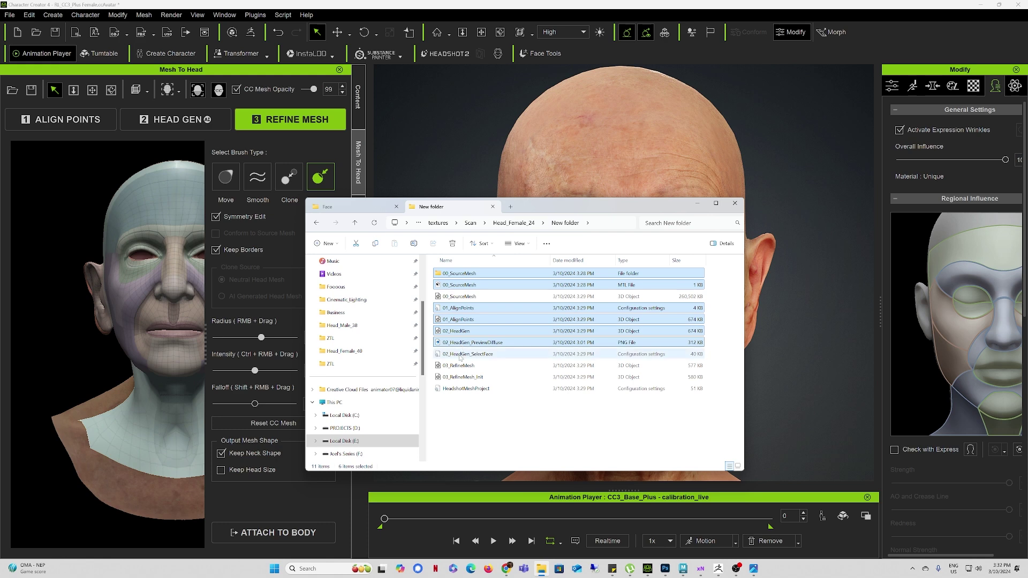
{"action": "left_click", "coordinate": [461, 354], "text": "ctrl"}
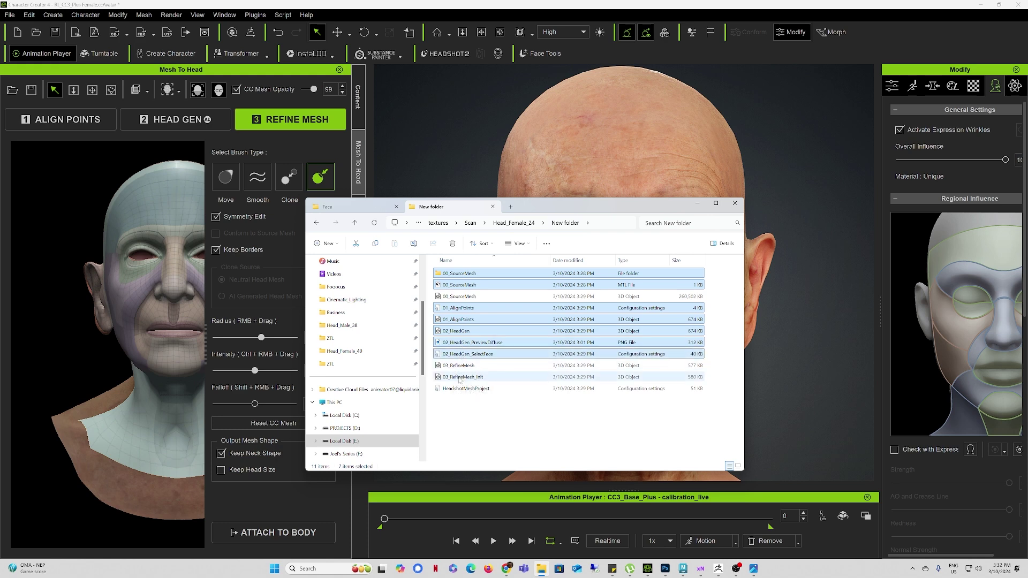
{"action": "left_click", "coordinate": [463, 378], "text": "ctrl"}
{"action": "left_click", "coordinate": [469, 389], "text": "ctrl"}
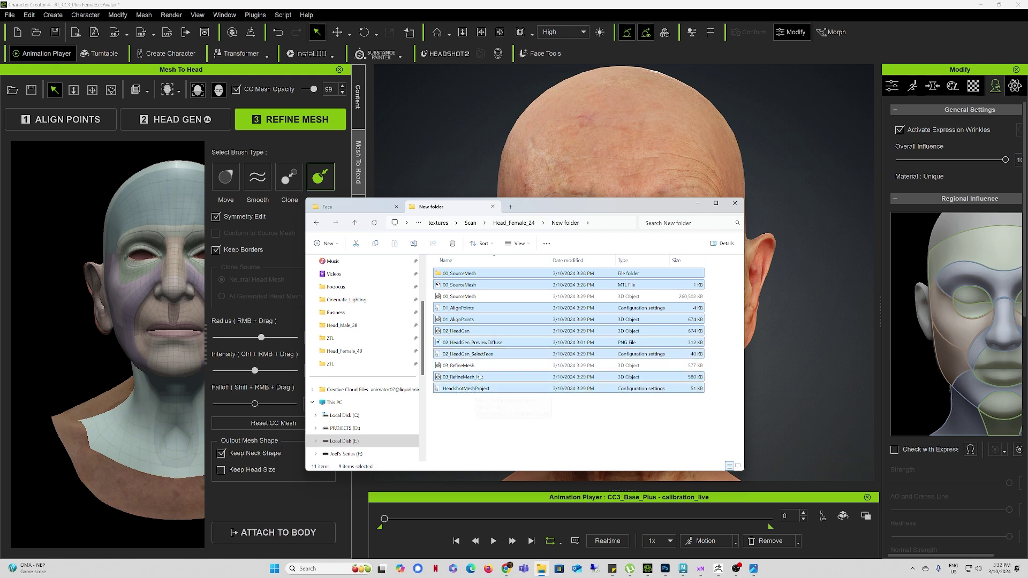
{"action": "key", "text": "Delete"}
Step: Move the 00_SourceMesh and 03_RefineMesh objects up into Head_Female_24 and remove the emptied New folder
{"action": "left_click_drag", "start_coordinate": [477, 310], "coordinate": [461, 268]}
{"action": "right_click", "coordinate": [483, 284]}
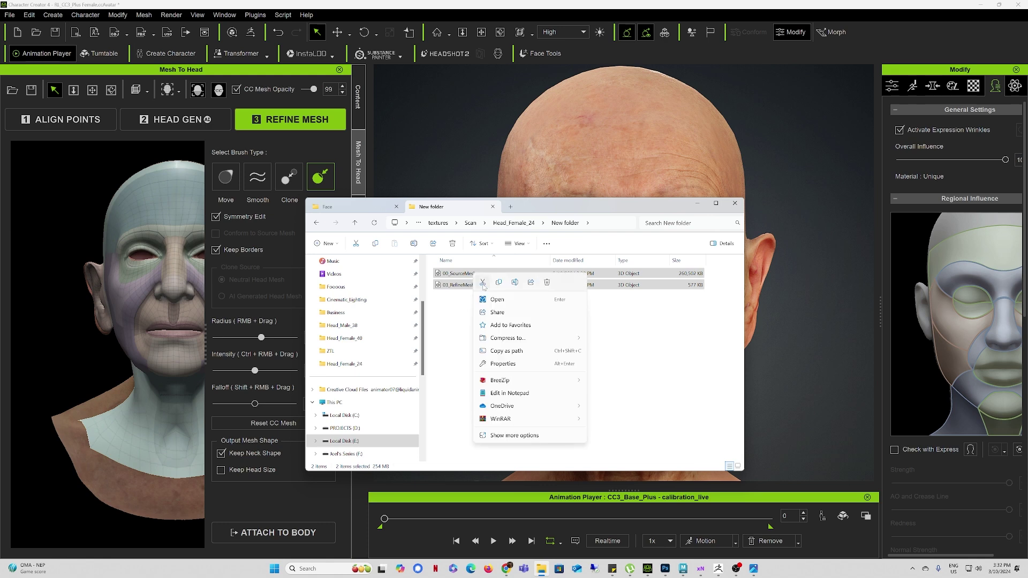
{"action": "left_click", "coordinate": [483, 283]}
{"action": "left_click", "coordinate": [356, 223]}
{"action": "right_click", "coordinate": [460, 357]}
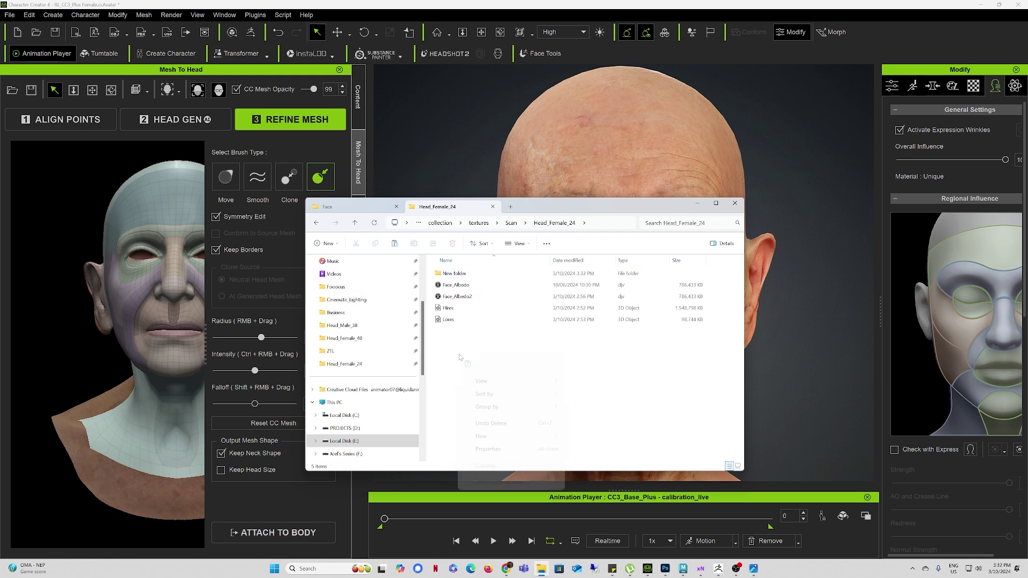
{"action": "left_click", "coordinate": [469, 368]}
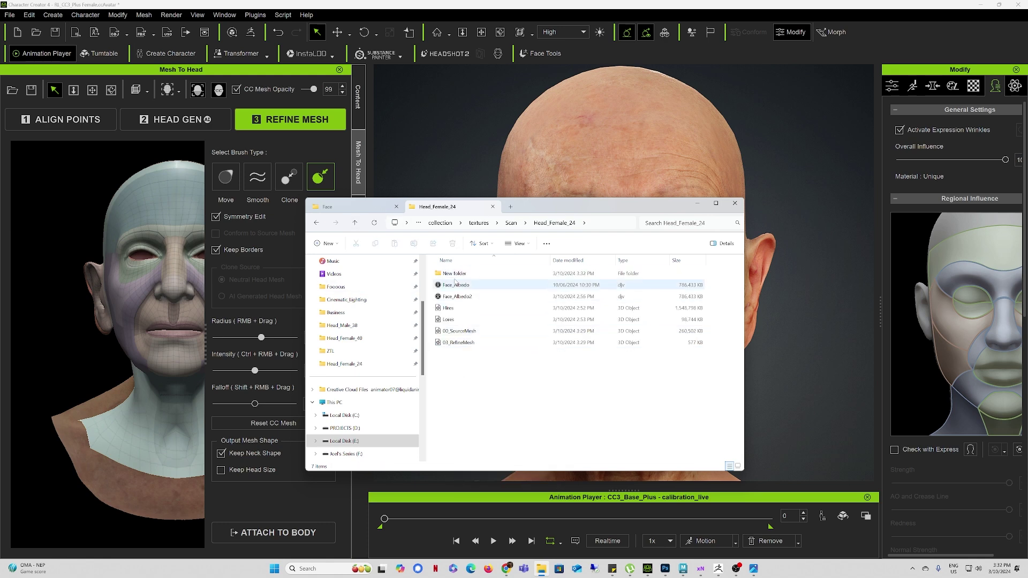
{"action": "left_click", "coordinate": [452, 276]}
Step: Return to Character Creator, select the Std_Skin_Head material, and preview its AO and Roughness maps to check their resolution
{"action": "left_click", "coordinate": [974, 85]}
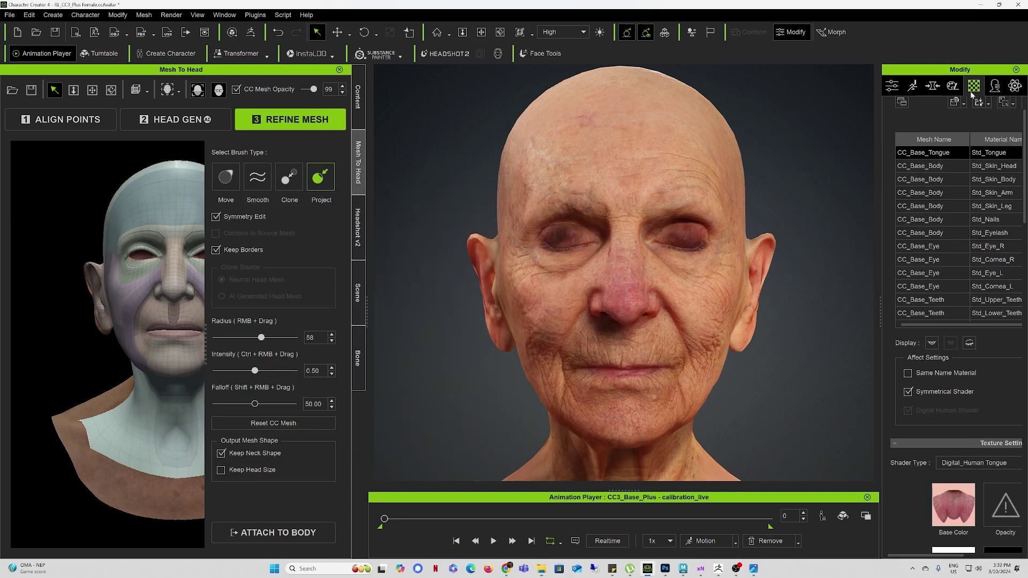
{"action": "left_click", "coordinate": [948, 167]}
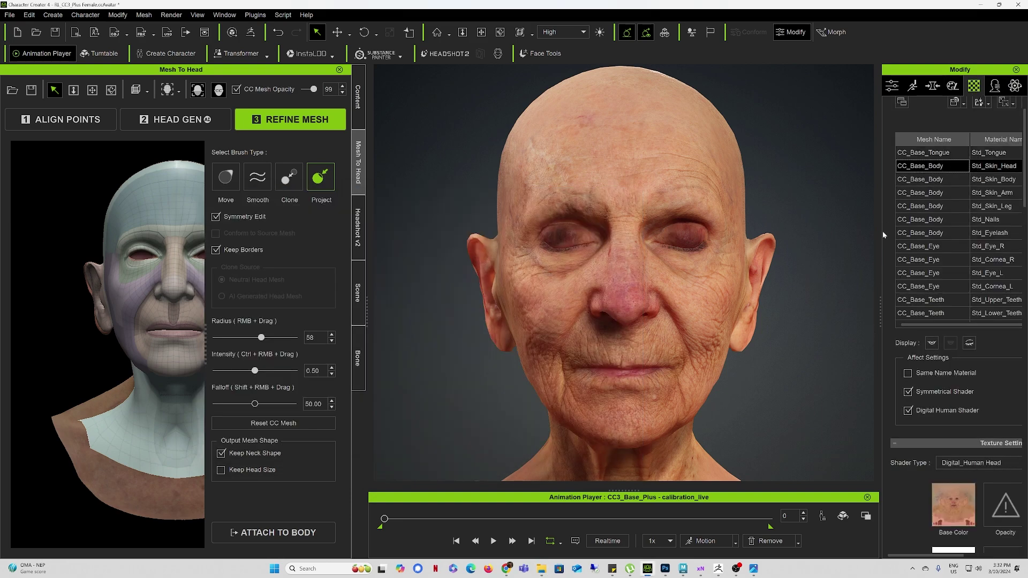
{"action": "left_click_drag", "start_coordinate": [881, 297], "coordinate": [758, 296]}
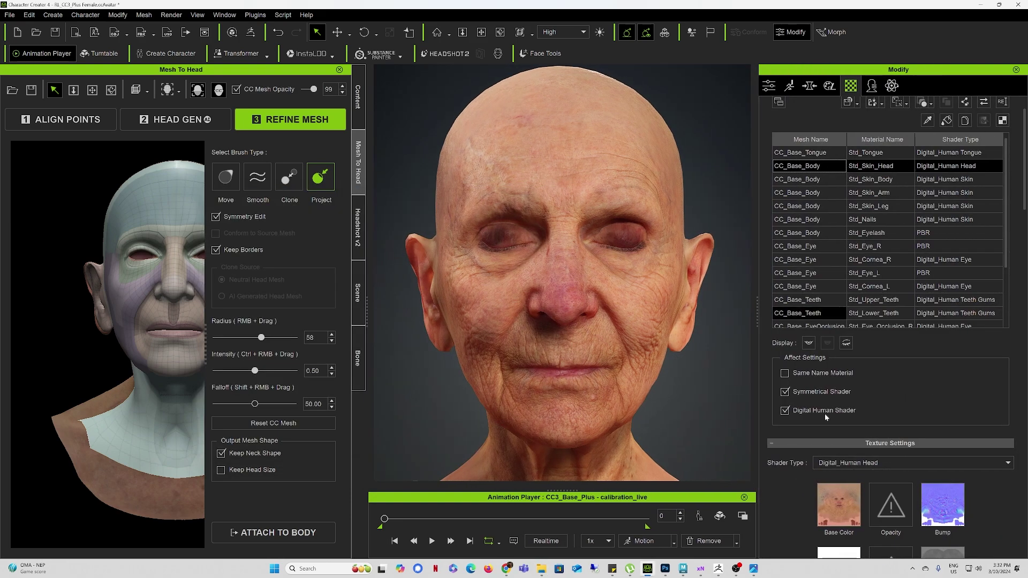
{"action": "scroll", "coordinate": [775, 364], "scroll_direction": "down", "scroll_amount": 3}
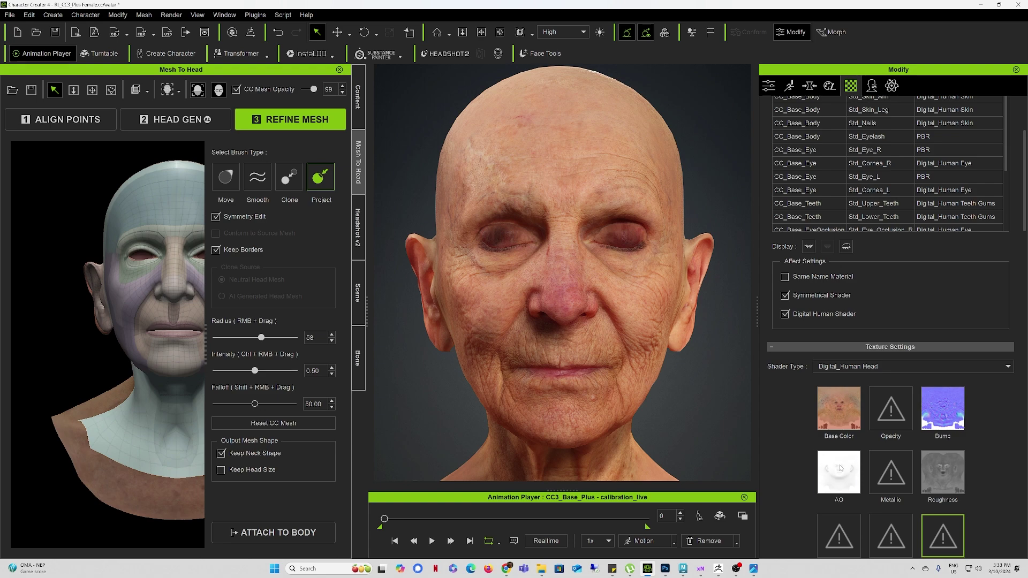
{"action": "mouse_move", "coordinate": [841, 478]}
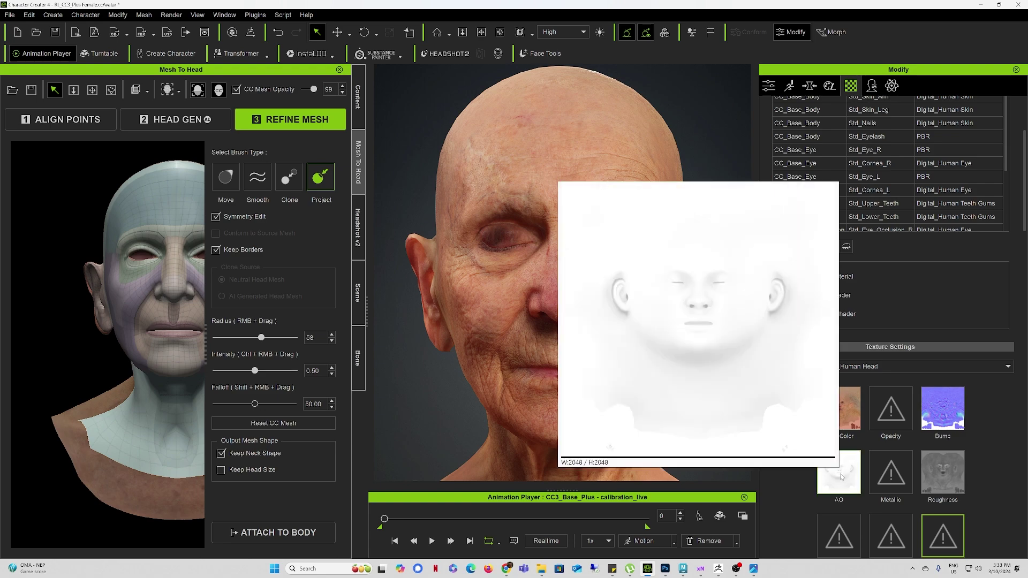
{"action": "mouse_move", "coordinate": [956, 478]}
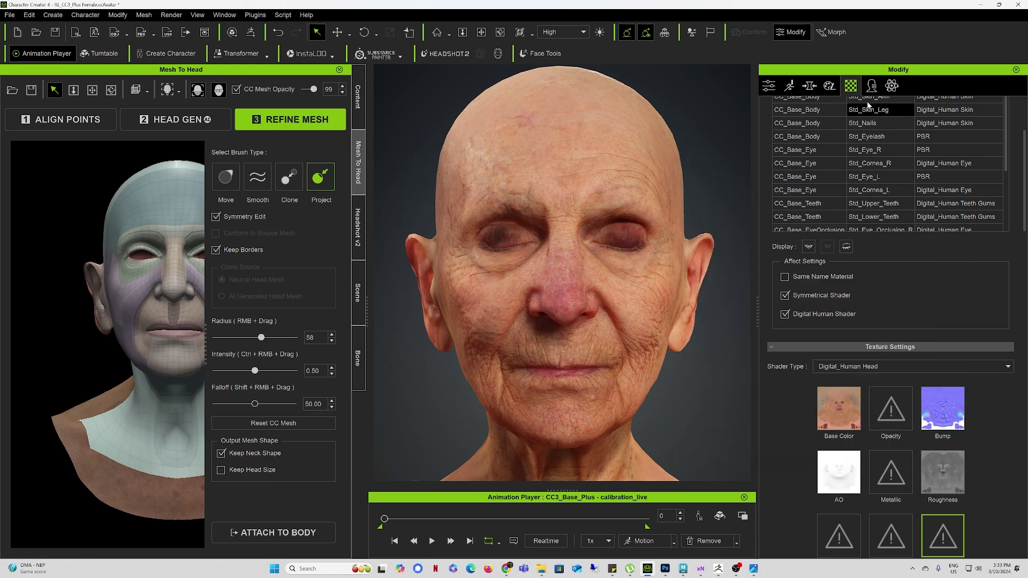
Step: Activate the skin editor, update the Head material's texture size to 4096 x 4096, and deactivate the editor again
{"action": "left_click", "coordinate": [830, 86]}
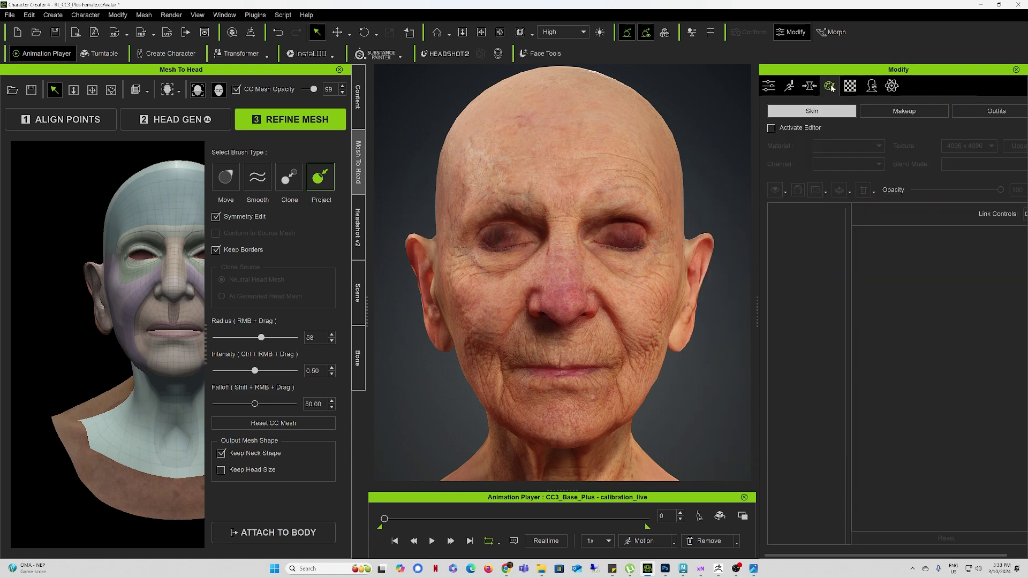
{"action": "left_click", "coordinate": [772, 128]}
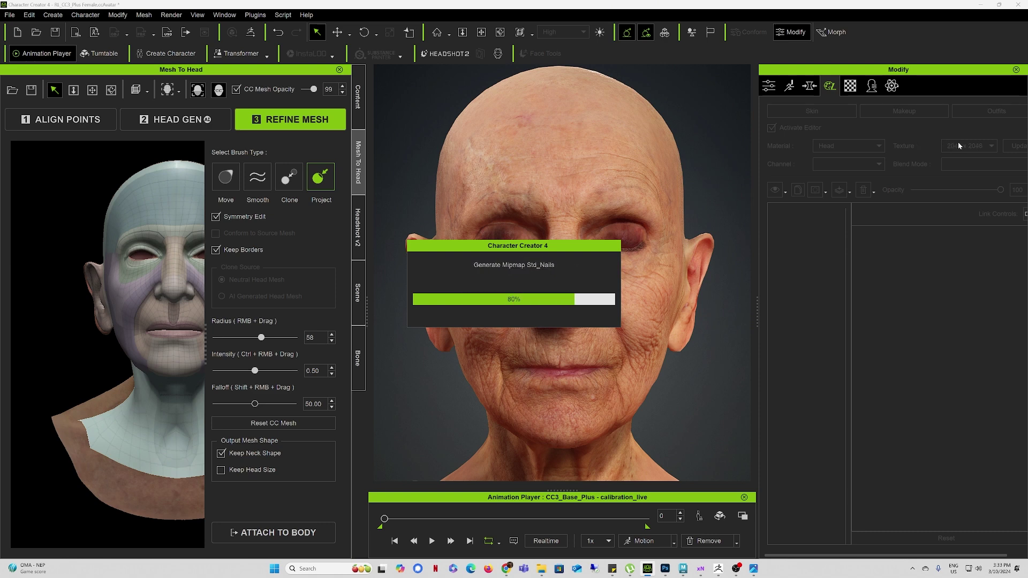
{"action": "left_click", "coordinate": [959, 143]}
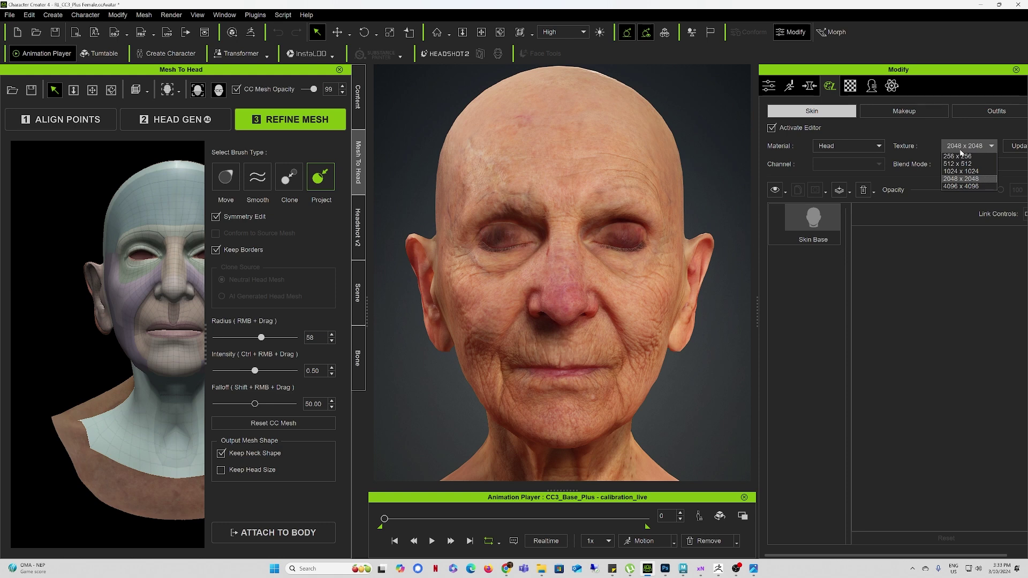
{"action": "left_click", "coordinate": [962, 186]}
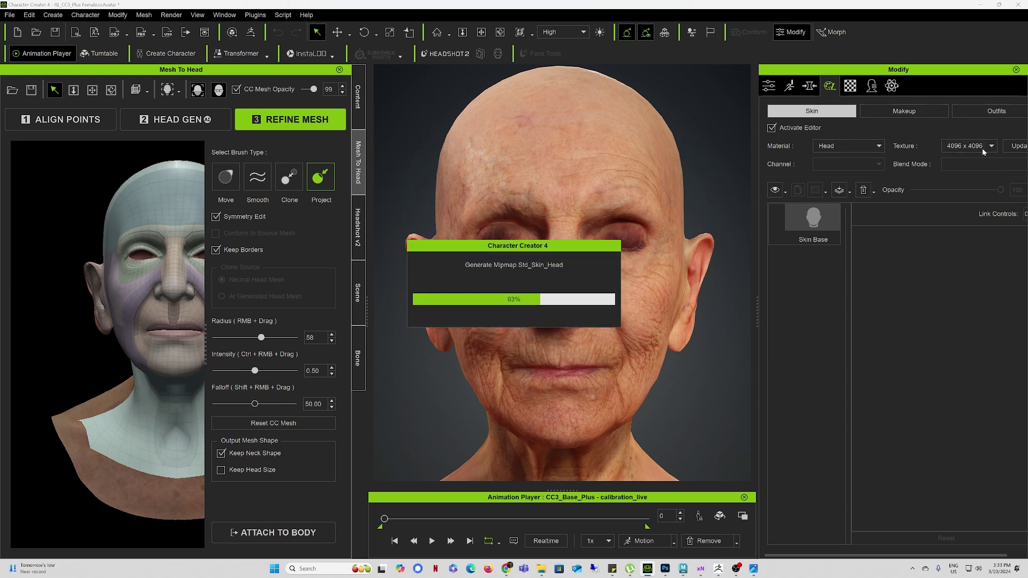
{"action": "left_click", "coordinate": [1020, 149]}
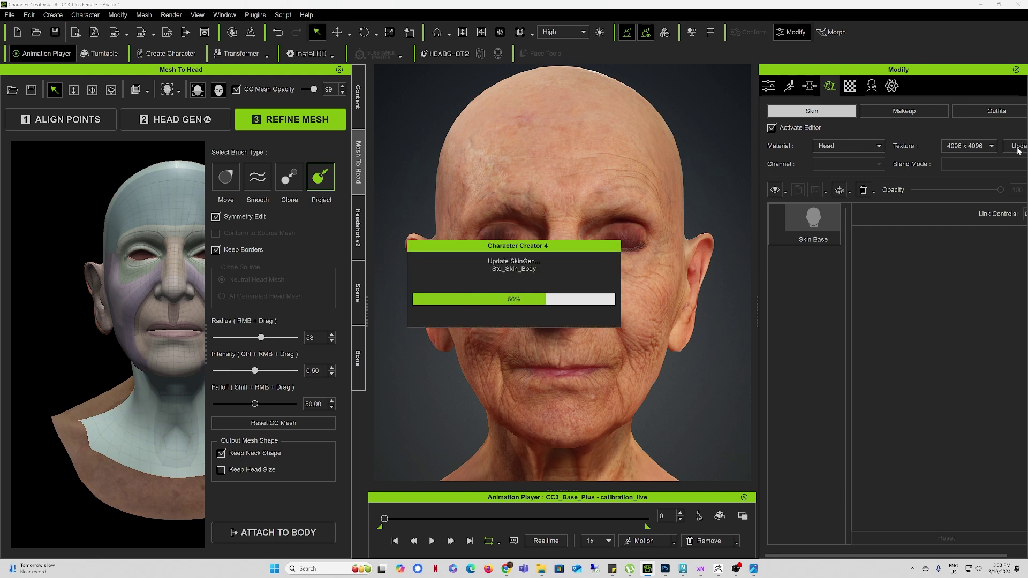
{"action": "left_click", "coordinate": [773, 128]}
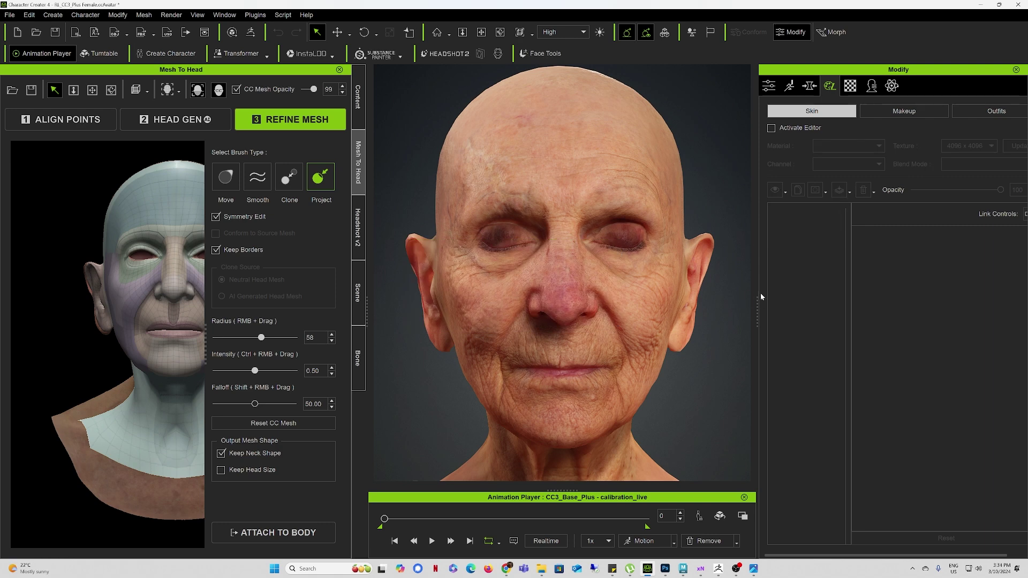
Step: Save the head material's Base Color texture as a PNG named Head_Female_24_BaseColor in the Head_Female_24 folder
{"action": "left_click_drag", "start_coordinate": [757, 305], "coordinate": [727, 303]}
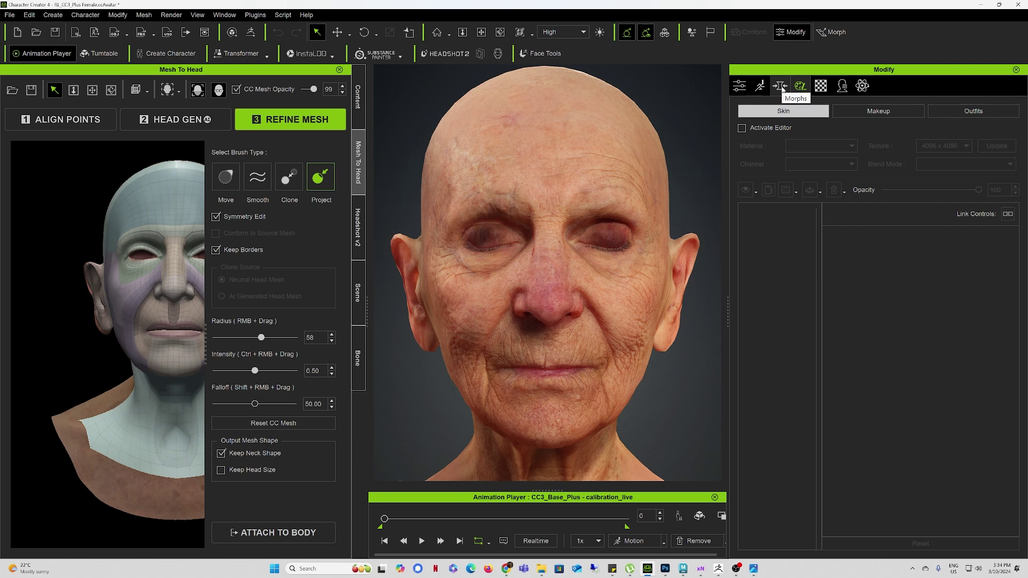
{"action": "left_click", "coordinate": [821, 86]}
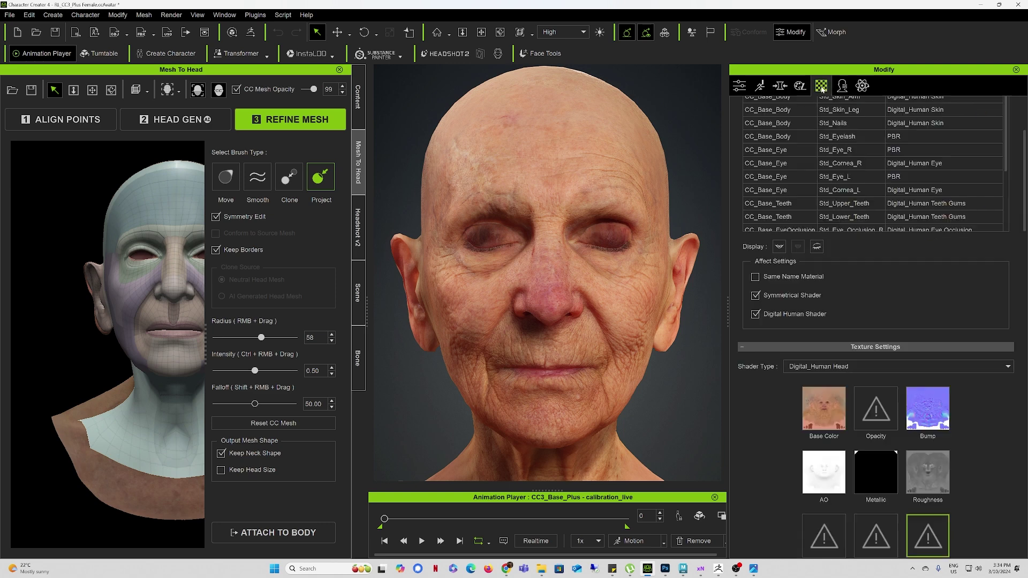
{"action": "right_click", "coordinate": [817, 402]}
{"action": "mouse_move", "coordinate": [898, 406]}
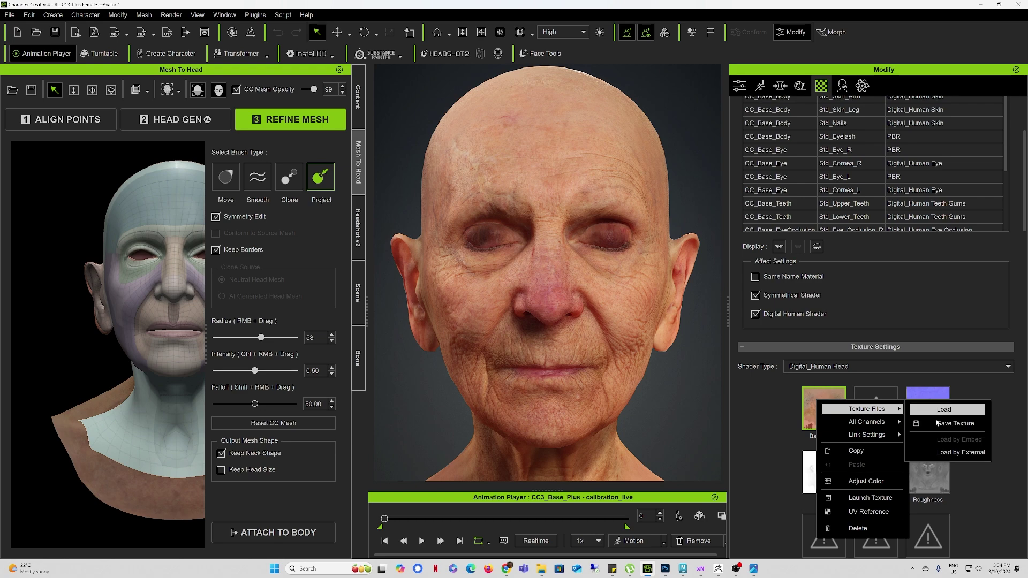
{"action": "left_click", "coordinate": [939, 423]}
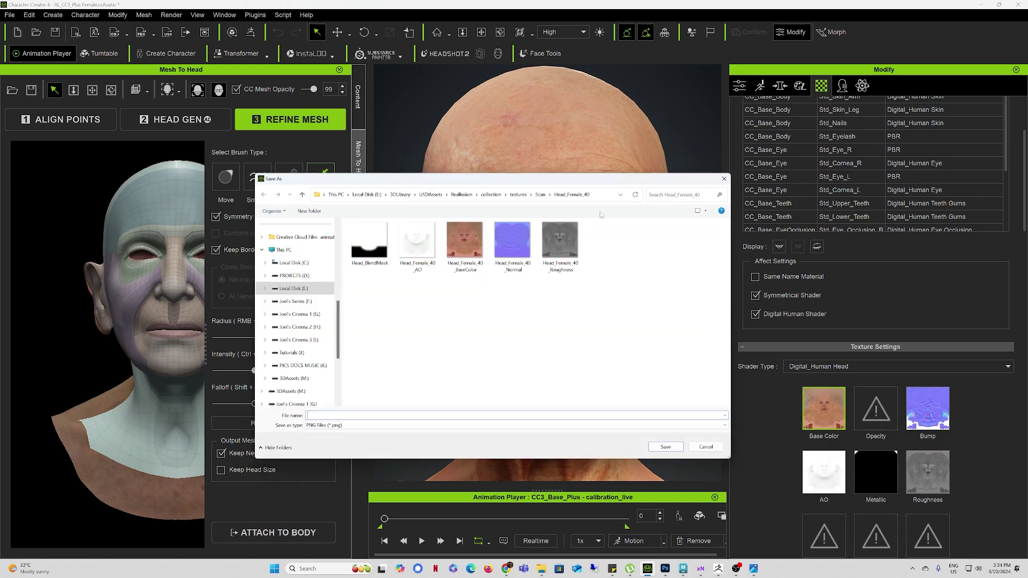
{"action": "left_click", "coordinate": [303, 194]}
{"action": "double_click", "coordinate": [370, 234]}
{"action": "double_click", "coordinate": [599, 195]}
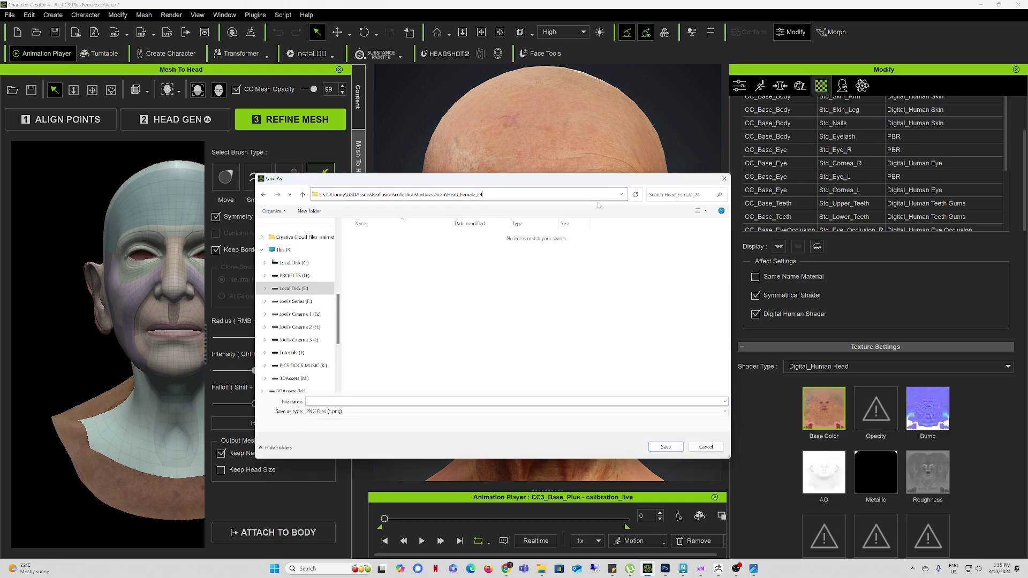
{"action": "left_click", "coordinate": [557, 303]}
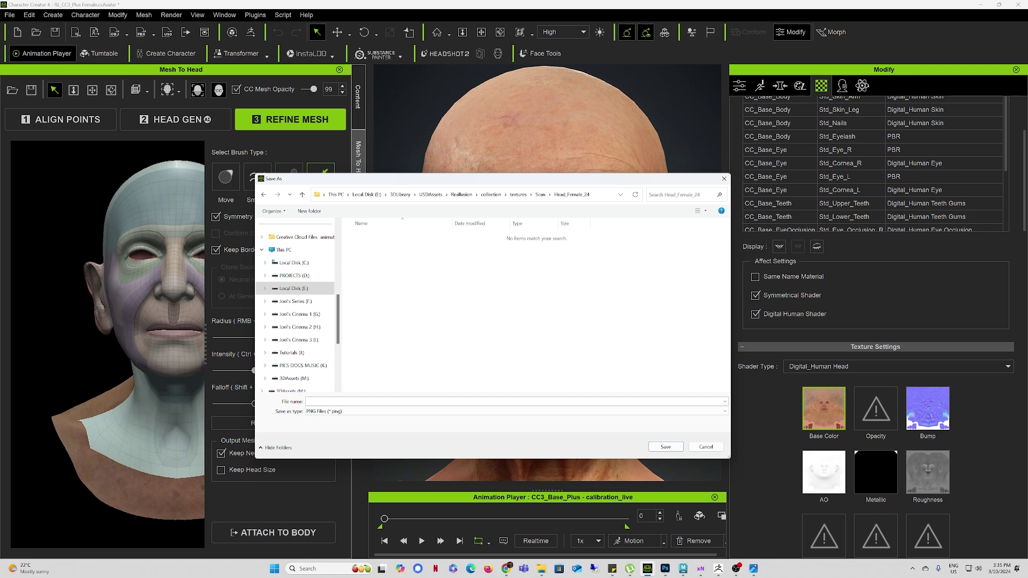
{"action": "left_click", "coordinate": [407, 402]}
{"action": "type", "text": "Head_Female_24"}
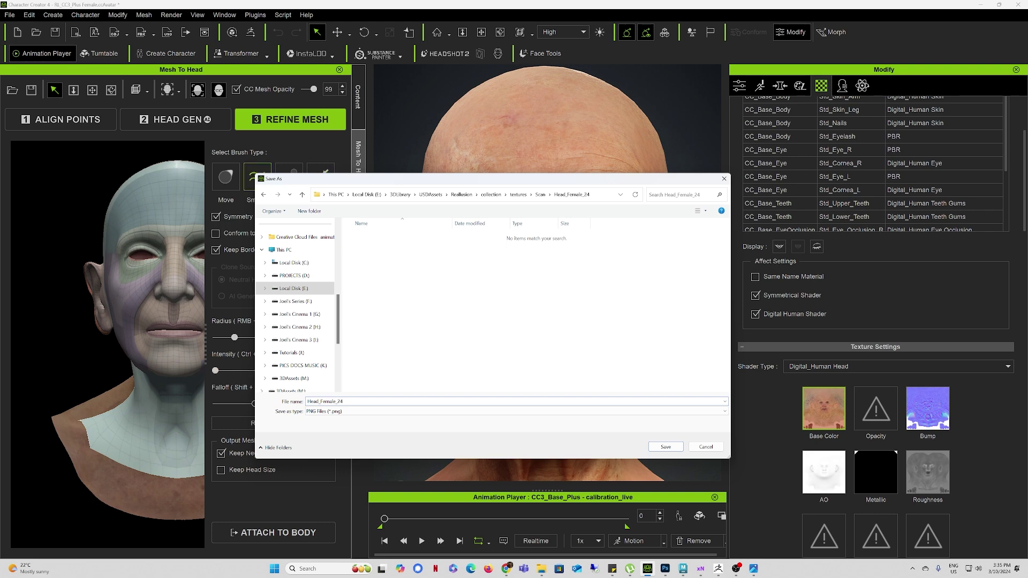
{"action": "type", "text": "_BaseColor"}
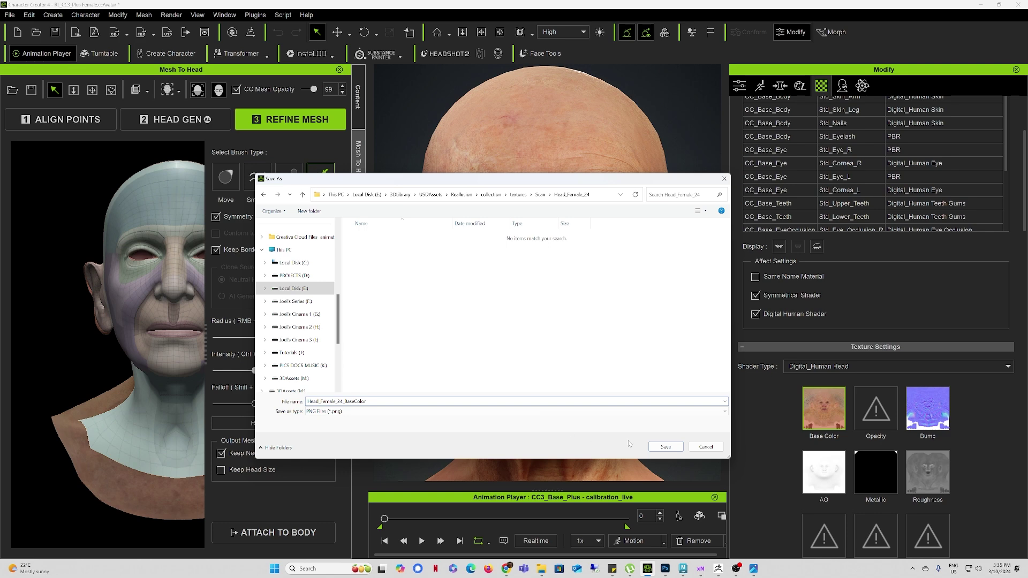
{"action": "left_click", "coordinate": [666, 447]}
Step: Save the head's AO and Roughness textures as PNGs named Head_Female_24_AO and Head_Female_24_Roughness in the Head_Female_24 folder
{"action": "right_click", "coordinate": [823, 475]}
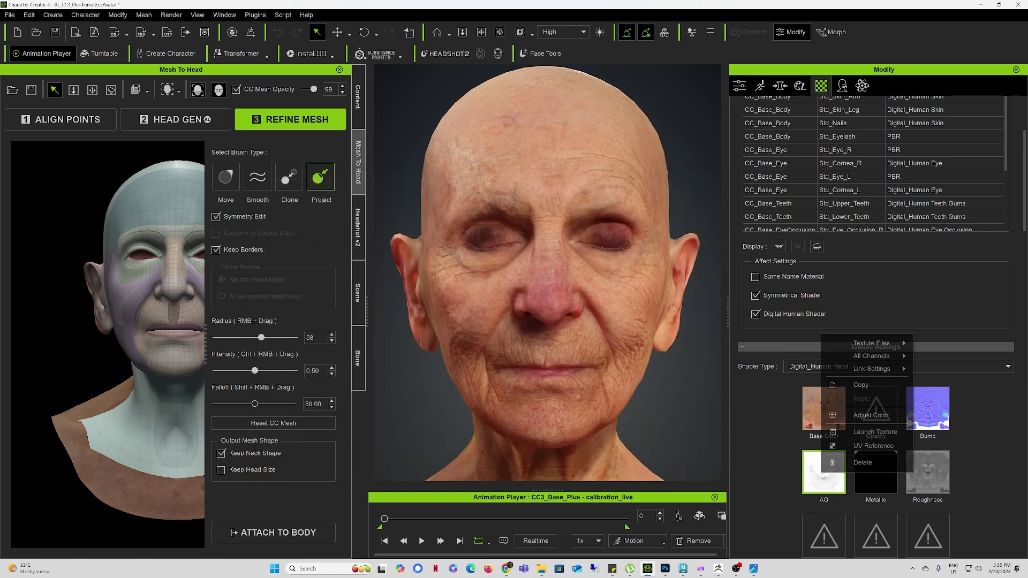
{"action": "mouse_move", "coordinate": [884, 344]}
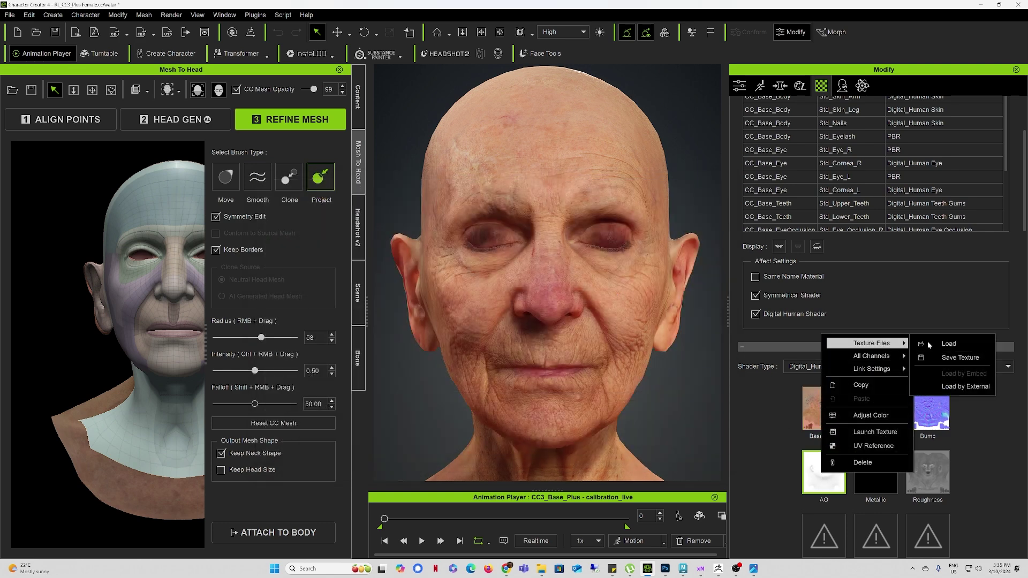
{"action": "left_click", "coordinate": [954, 358]}
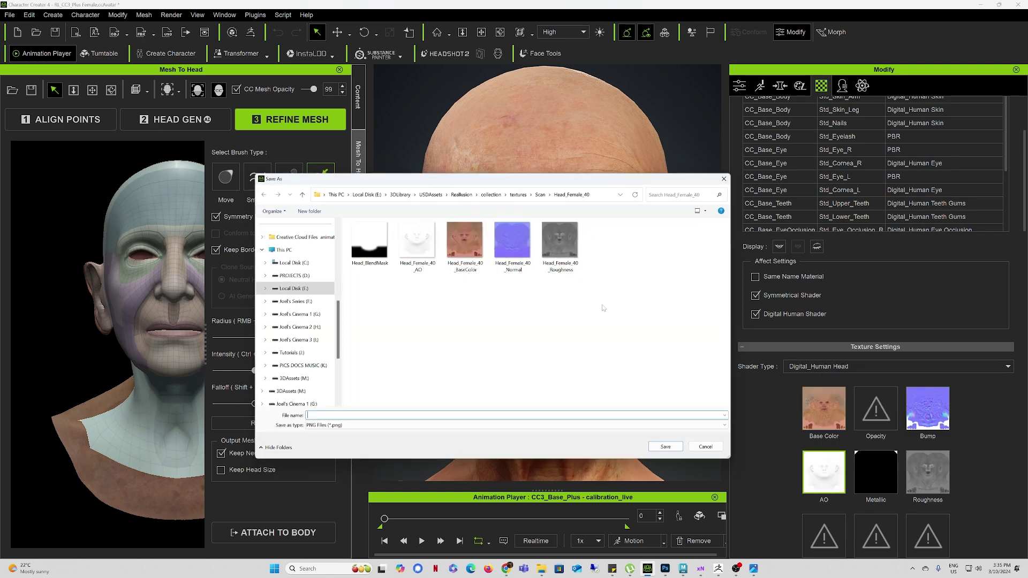
{"action": "left_click", "coordinate": [608, 196]}
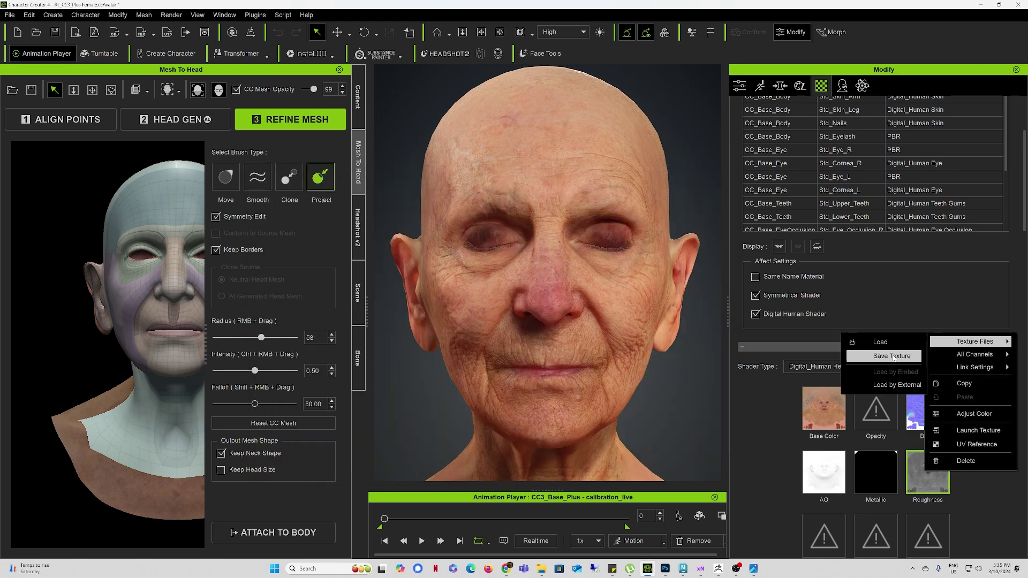
{"action": "left_click", "coordinate": [891, 356]}
{"action": "left_click", "coordinate": [665, 446]}
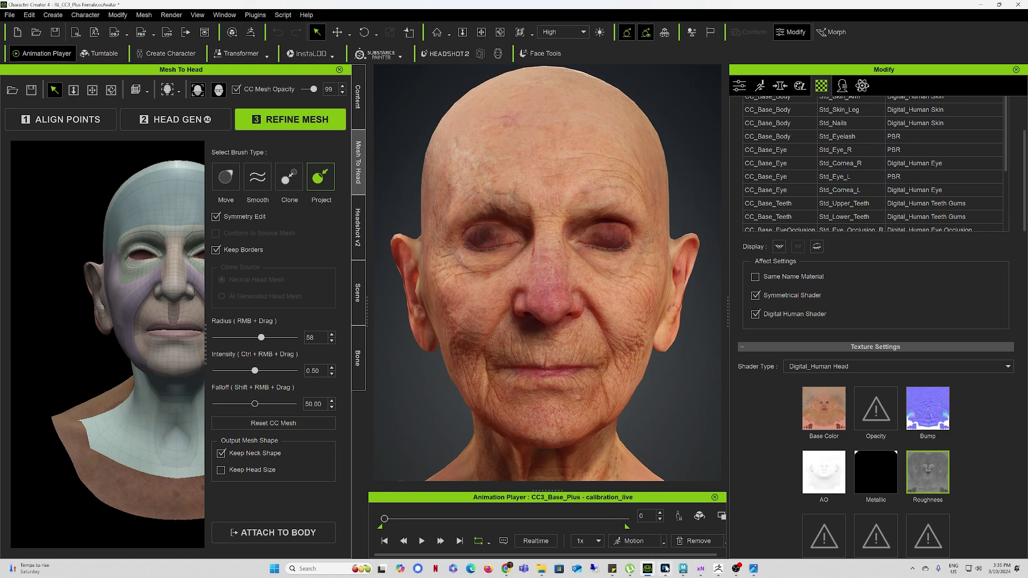
Step: Switch to Photoshop and open Head_Female_24_BaseColor from the Head_Female_24 folder
{"action": "left_click", "coordinate": [666, 569]}
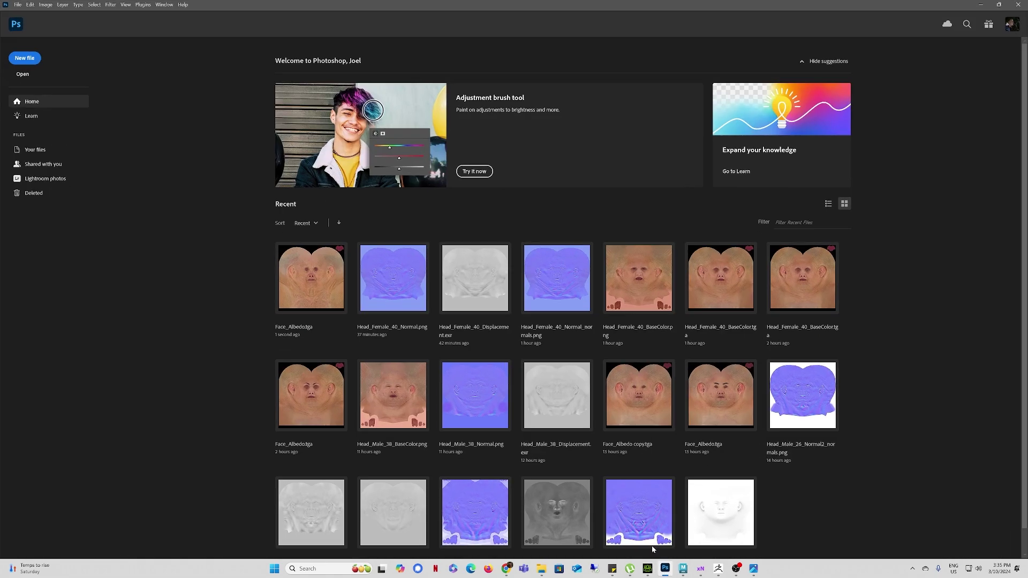
{"action": "left_click", "coordinate": [541, 569]}
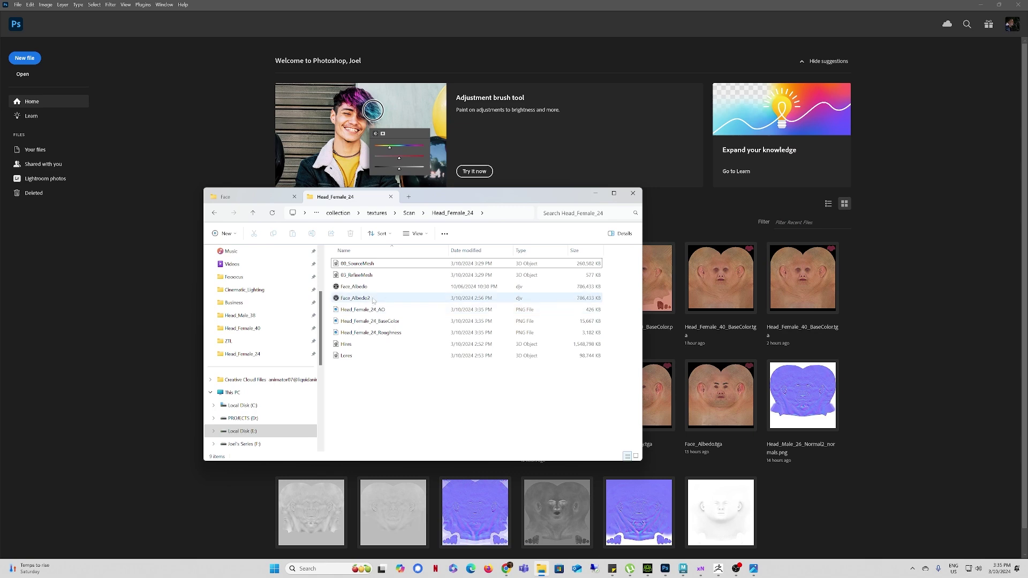
{"action": "left_click", "coordinate": [386, 321]}
{"action": "left_click_drag", "start_coordinate": [565, 73], "coordinate": [509, 51]}
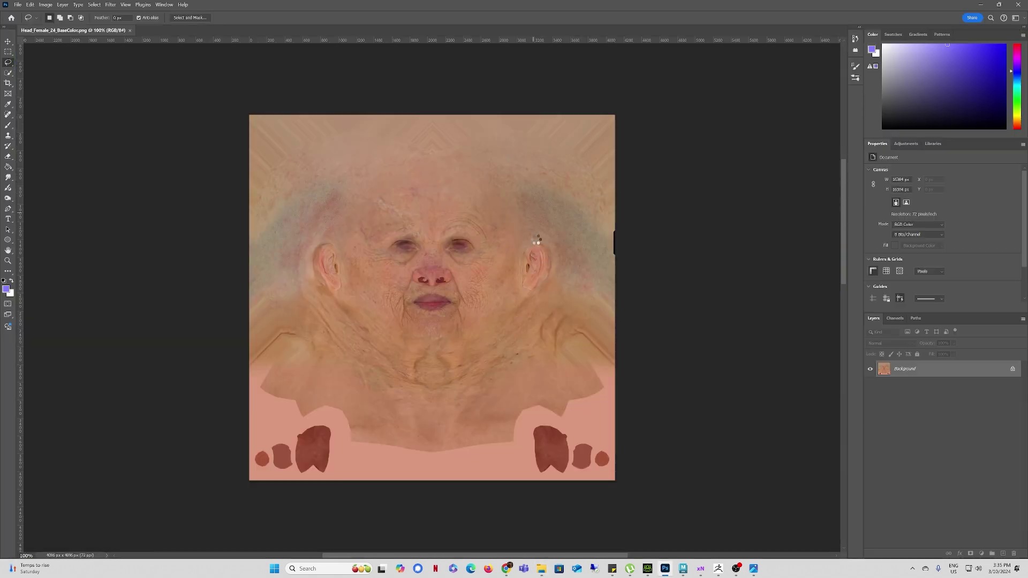
Step: Try to clean up the light patches inside both nostrils with a lasso selection and Content-Aware Fill
{"action": "scroll", "coordinate": [428, 248], "scroll_direction": "up", "scroll_amount": 5, "text": "alt"}
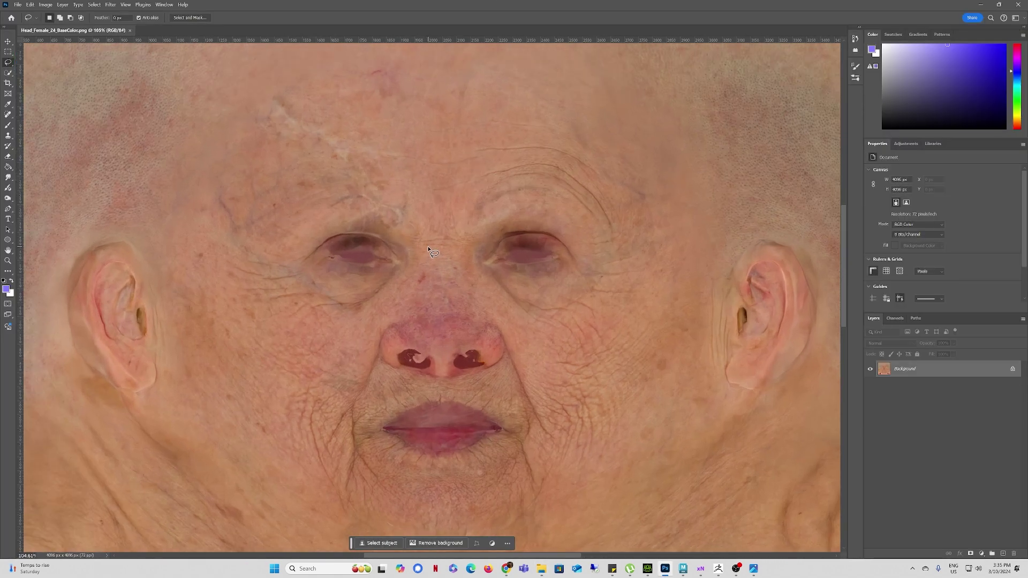
{"action": "scroll", "coordinate": [430, 258], "scroll_direction": "up", "scroll_amount": 3, "text": "alt"}
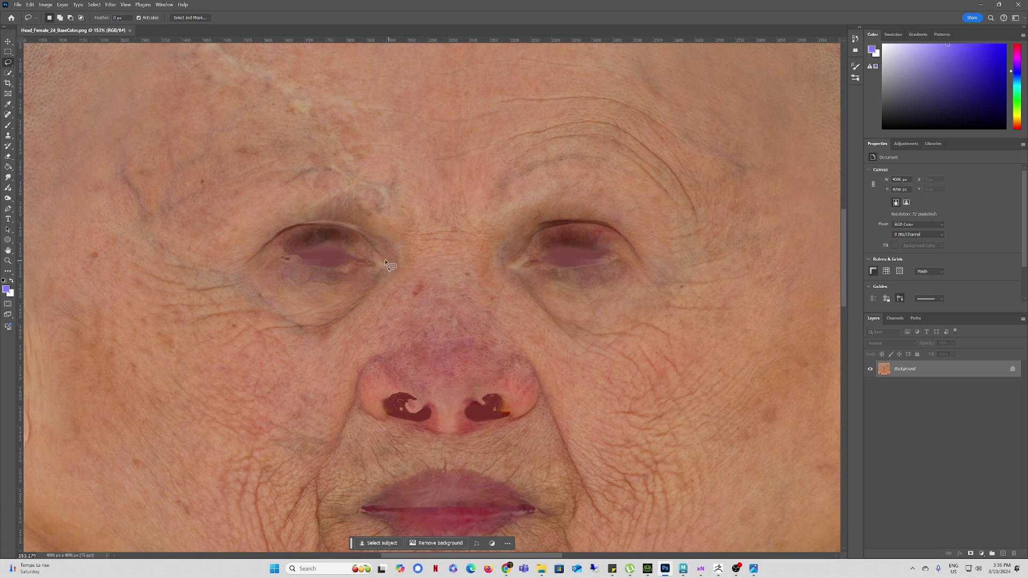
{"action": "scroll", "coordinate": [446, 387], "scroll_direction": "down", "scroll_amount": 3}
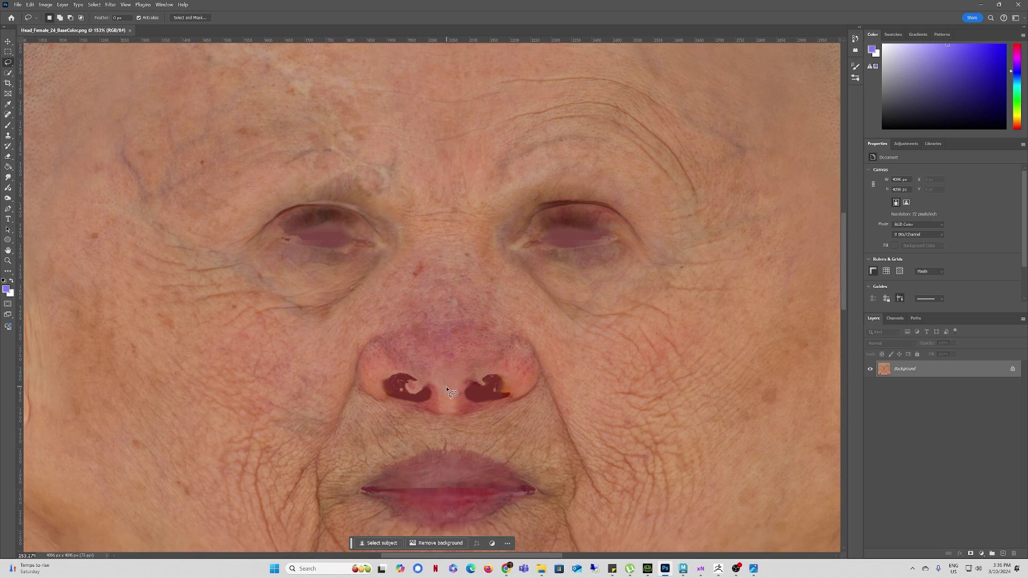
{"action": "scroll", "coordinate": [433, 375], "scroll_direction": "up", "scroll_amount": 3, "text": "alt"}
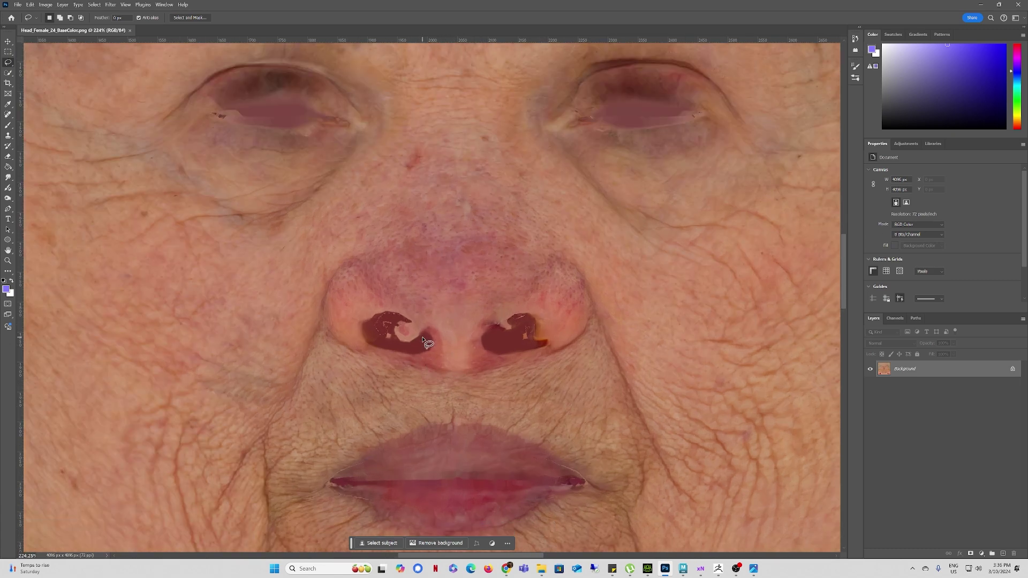
{"action": "mouse_move", "coordinate": [423, 339]}
{"action": "left_mouse_down"}
{"action": "mouse_move", "coordinate": [391, 346]}
{"action": "mouse_move", "coordinate": [422, 333]}
{"action": "left_mouse_up"}
{"action": "left_click_drag", "start_coordinate": [488, 332], "coordinate": [501, 347], "text": "shift"}
{"action": "left_click", "coordinate": [30, 4]}
{"action": "left_click", "coordinate": [51, 141]}
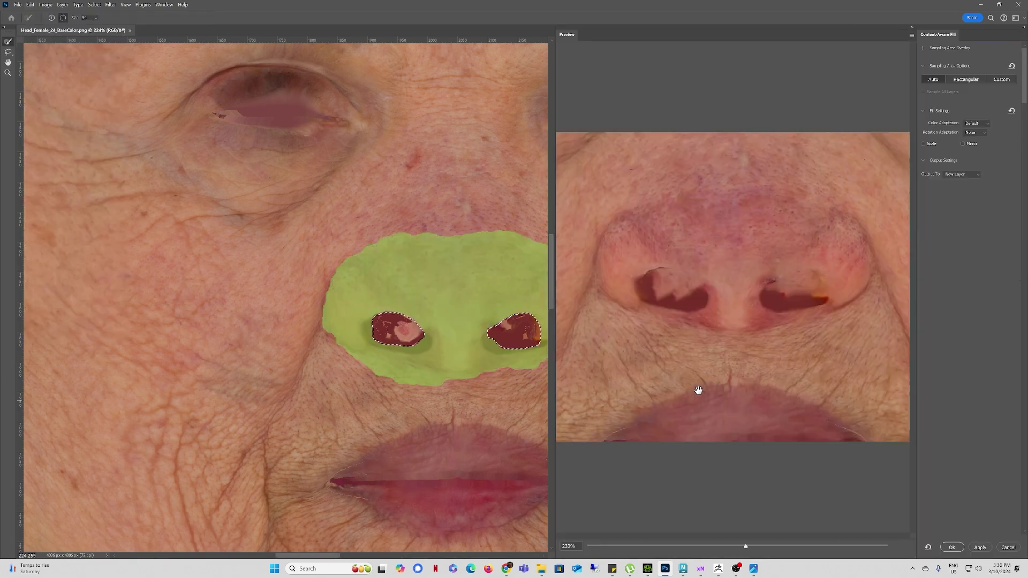
{"action": "left_click", "coordinate": [953, 547]}
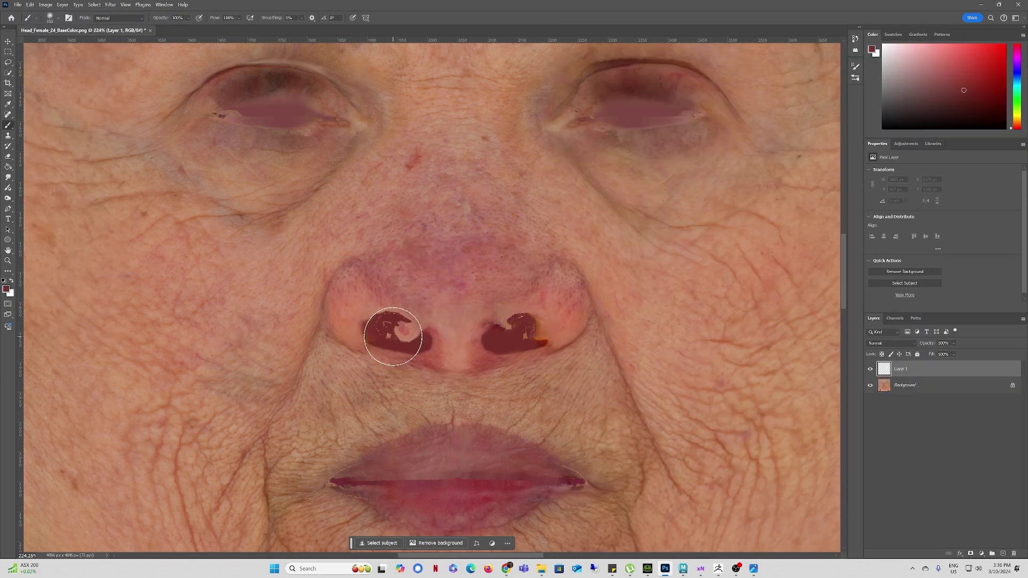
Step: Paint both nostril openings solid dark red with a smaller brush and merge the paint layer into the Background
{"action": "key", "text": "bracketleft"}
{"action": "key", "text": "bracketleft"}
{"action": "key", "text": "bracketleft"}
{"action": "key", "text": "bracketleft"}
{"action": "key", "text": "bracketleft"}
{"action": "key", "text": "bracketleft"}
{"action": "key", "text": "bracketleft"}
{"action": "key", "text": "bracketleft"}
{"action": "mouse_move", "coordinate": [388, 336]}
{"action": "left_mouse_down"}
{"action": "mouse_move", "coordinate": [384, 320]}
{"action": "mouse_move", "coordinate": [411, 331]}
{"action": "left_mouse_up"}
{"action": "left_click_drag", "start_coordinate": [506, 323], "coordinate": [528, 338]}
{"action": "scroll", "coordinate": [528, 337], "scroll_direction": "down", "scroll_amount": 3}
{"action": "left_click", "coordinate": [8, 63]}
{"action": "key", "text": "ctrl+e"}
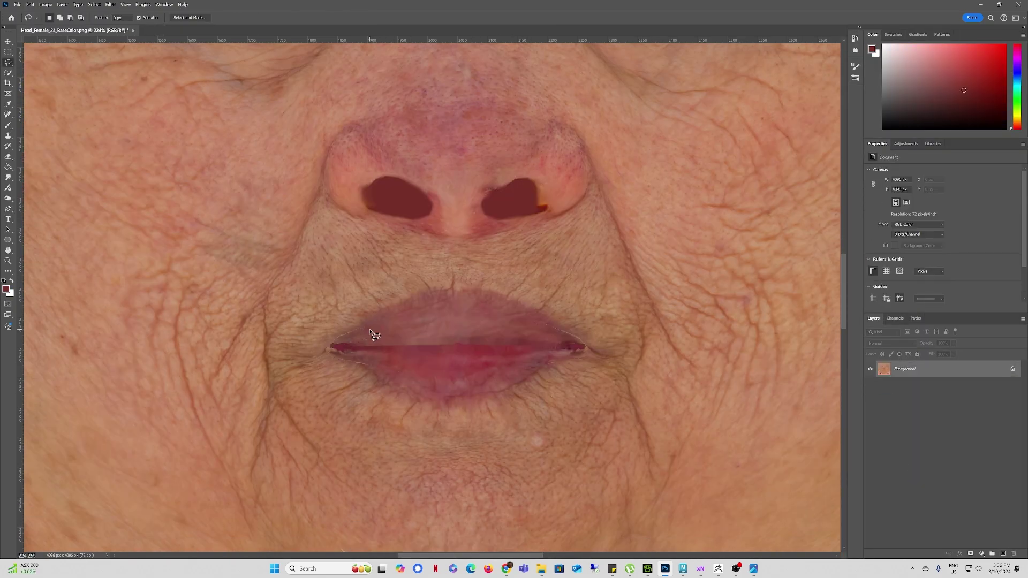
Step: Lasso both corners of the mouth and repair them with Content-Aware Fill on a new layer
{"action": "mouse_move", "coordinate": [369, 333]}
{"action": "left_mouse_down"}
{"action": "mouse_move", "coordinate": [335, 348]}
{"action": "mouse_move", "coordinate": [383, 369]}
{"action": "left_mouse_up"}
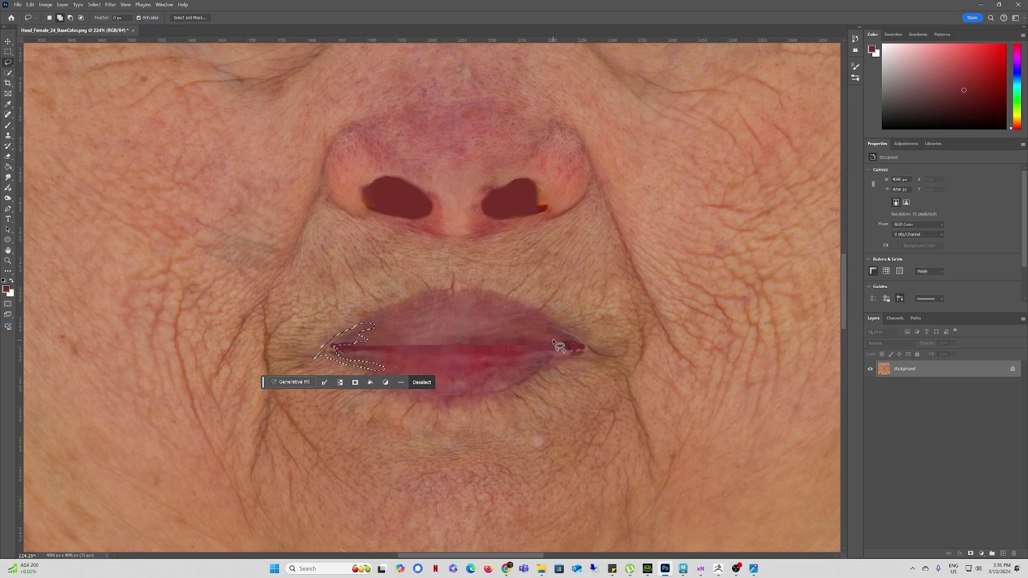
{"action": "mouse_move", "coordinate": [554, 342]}
{"action": "left_mouse_down", "text": "shift"}
{"action": "mouse_move", "coordinate": [529, 324]}
{"action": "mouse_move", "coordinate": [575, 333]}
{"action": "left_mouse_up", "text": "shift"}
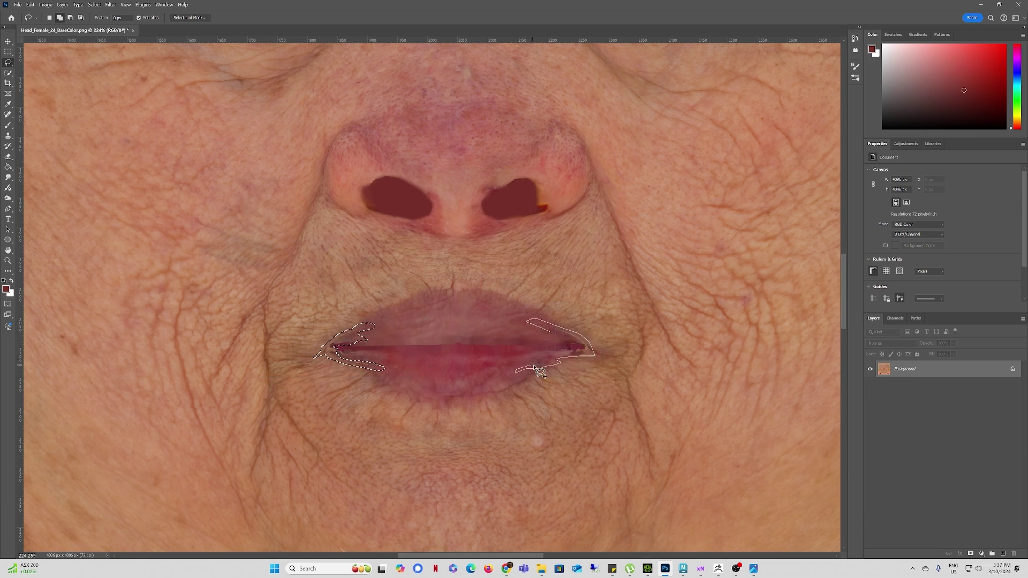
{"action": "left_click_drag", "start_coordinate": [534, 365], "coordinate": [563, 356], "text": "shift"}
{"action": "left_click_drag", "start_coordinate": [546, 330], "coordinate": [554, 343], "text": "shift"}
{"action": "key", "text": "ctrl+j"}
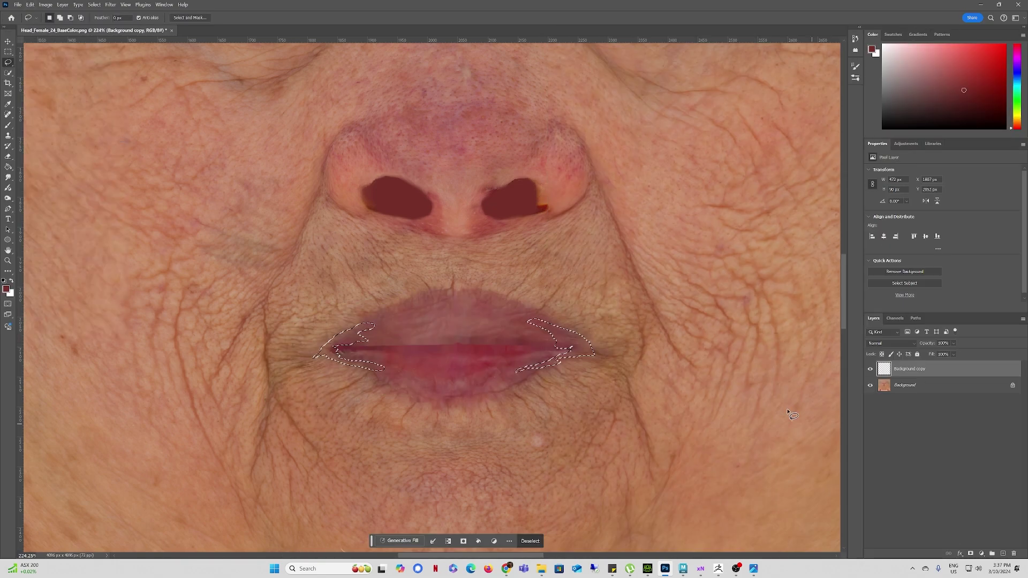
Step: From the Background layer, fill the dark lid area and upper crease of the image's left eye using Content-Aware Fill on new layers
{"action": "left_click", "coordinate": [910, 385]}
{"action": "scroll", "coordinate": [284, 172], "scroll_direction": "up", "scroll_amount": 4}
{"action": "scroll", "coordinate": [217, 164], "scroll_direction": "up", "scroll_amount": 4, "text": "alt"}
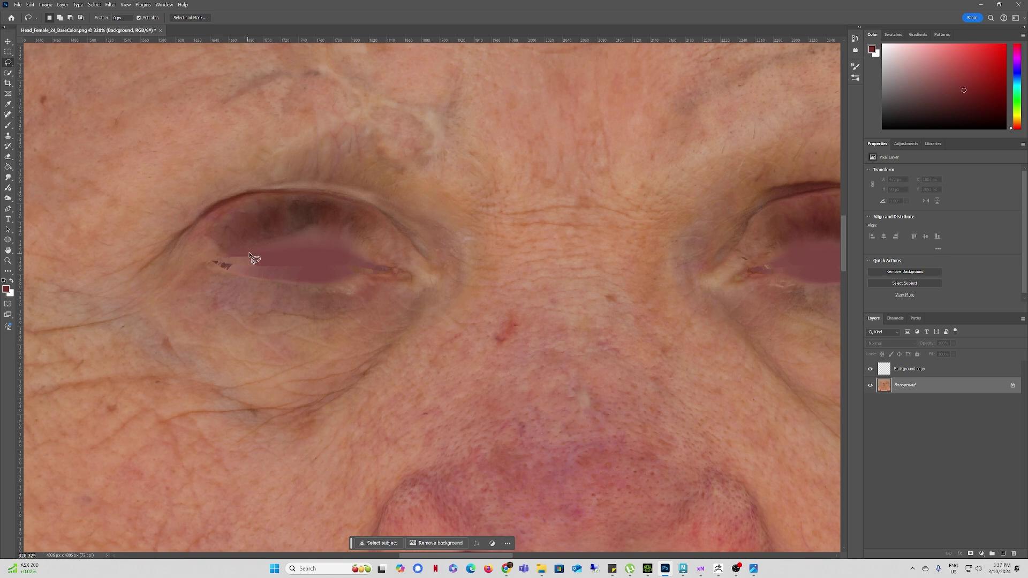
{"action": "left_click_drag", "start_coordinate": [256, 250], "coordinate": [250, 254]}
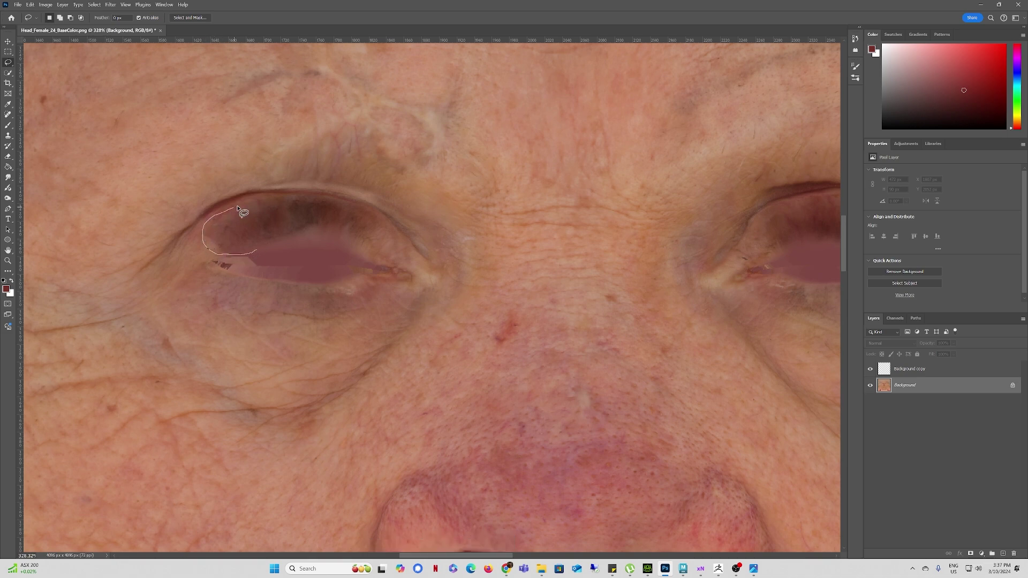
{"action": "left_click_drag", "start_coordinate": [271, 198], "coordinate": [355, 205]}
{"action": "mouse_move", "coordinate": [390, 267]}
{"action": "left_mouse_down"}
{"action": "mouse_move", "coordinate": [339, 249]}
{"action": "mouse_move", "coordinate": [261, 248]}
{"action": "left_mouse_up"}
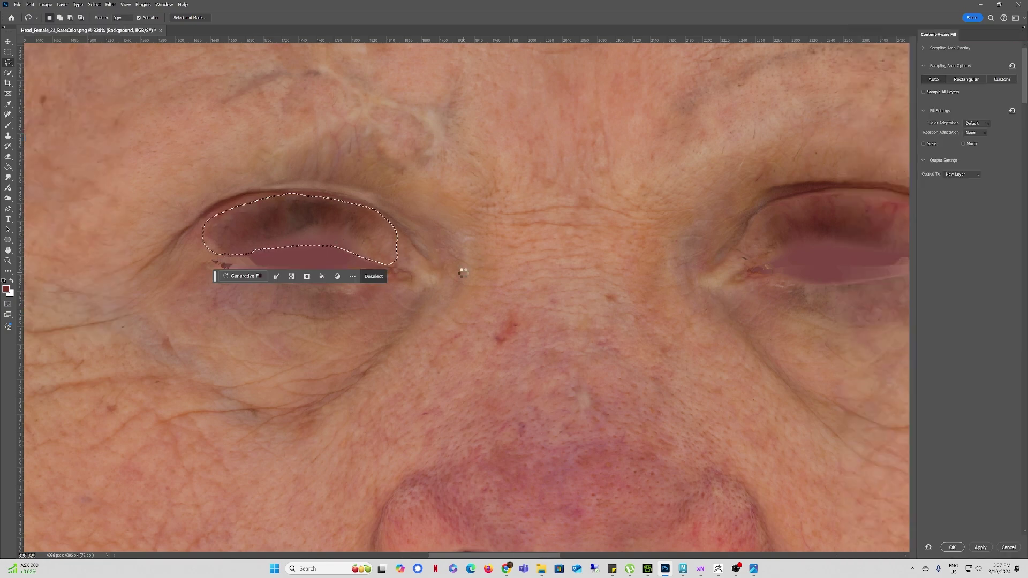
{"action": "mouse_move", "coordinate": [252, 204]}
{"action": "left_mouse_down"}
{"action": "mouse_move", "coordinate": [169, 249]}
{"action": "mouse_move", "coordinate": [252, 204]}
{"action": "left_mouse_up"}
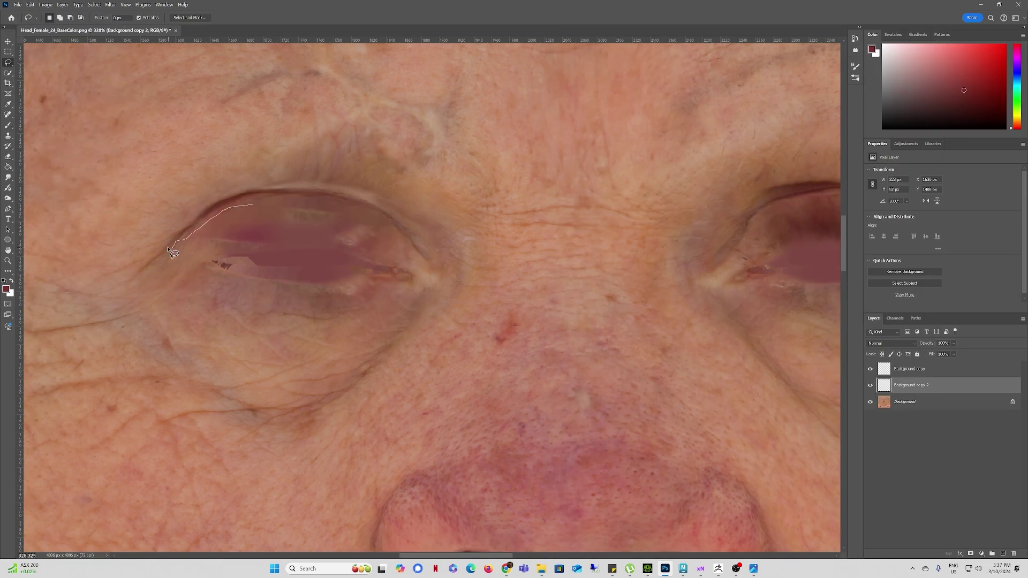
{"action": "left_click", "coordinate": [30, 4]}
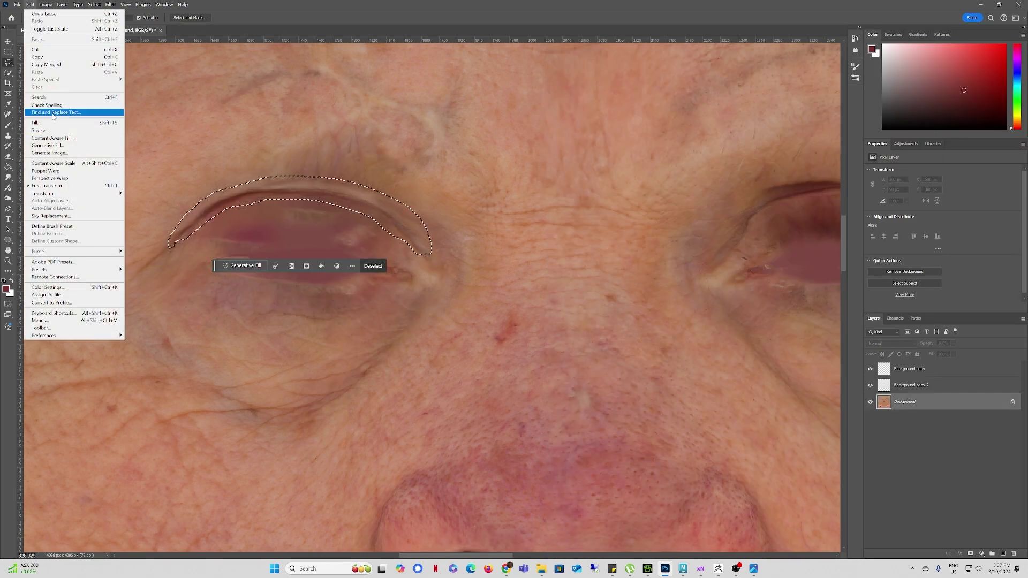
Step: Lasso the right eye's upper crease and the small flaws around both eyes, and remove them with Content-Aware Fill on a new layer
{"action": "mouse_move", "coordinate": [458, 260]}
{"action": "left_mouse_down"}
{"action": "mouse_move", "coordinate": [499, 227]}
{"action": "mouse_move", "coordinate": [458, 260]}
{"action": "left_mouse_up"}
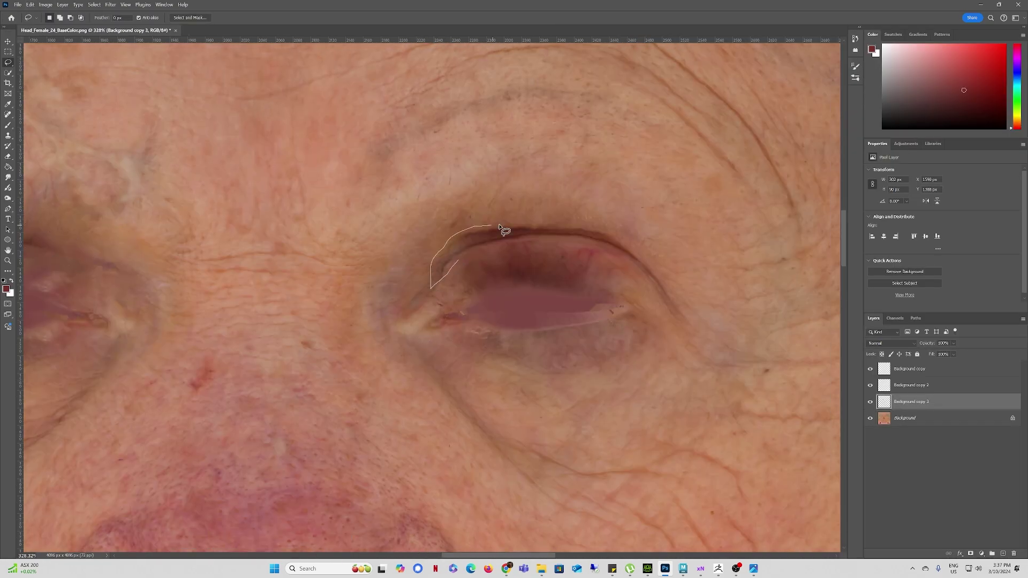
{"action": "left_click_drag", "start_coordinate": [586, 227], "coordinate": [626, 238], "text": "shift"}
{"action": "mouse_move", "coordinate": [467, 299]}
{"action": "left_mouse_down", "text": "shift"}
{"action": "mouse_move", "coordinate": [462, 267]}
{"action": "mouse_move", "coordinate": [468, 299]}
{"action": "mouse_move", "coordinate": [435, 303]}
{"action": "left_mouse_up", "text": "shift"}
{"action": "left_click_drag", "start_coordinate": [457, 312], "coordinate": [444, 319], "text": "shift"}
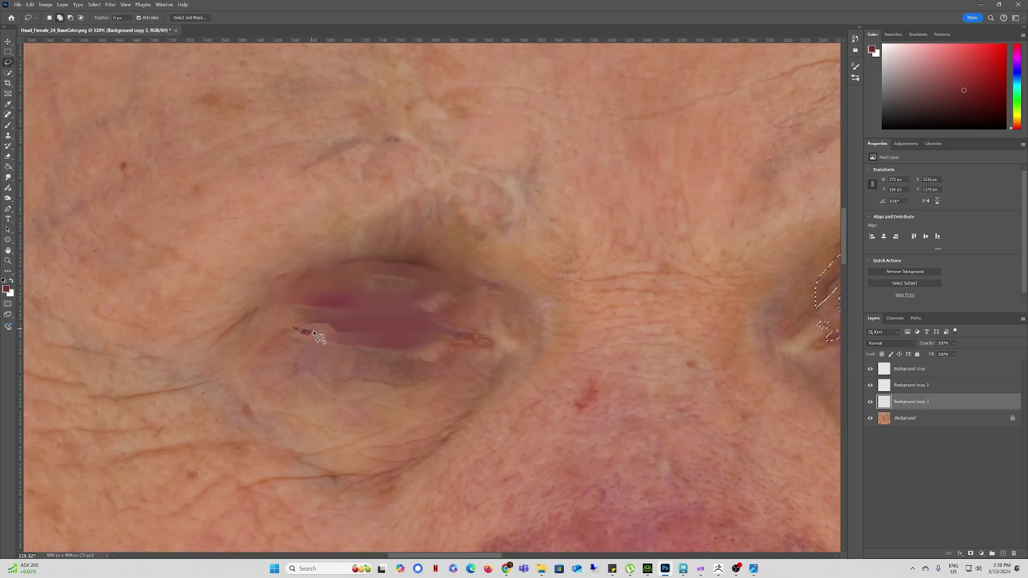
{"action": "left_click", "coordinate": [30, 4]}
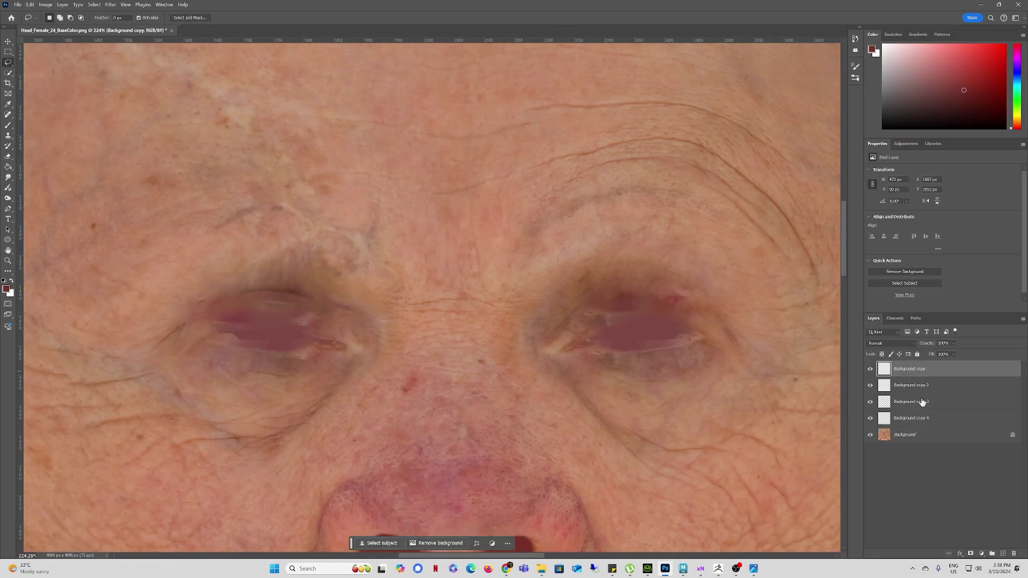
Step: Add a new layer on top and clone skin from under the right eye over its upper eyelid with a smaller Clone Stamp brush
{"action": "key", "text": "ctrl+shift+alt+n"}
{"action": "key", "text": "s"}
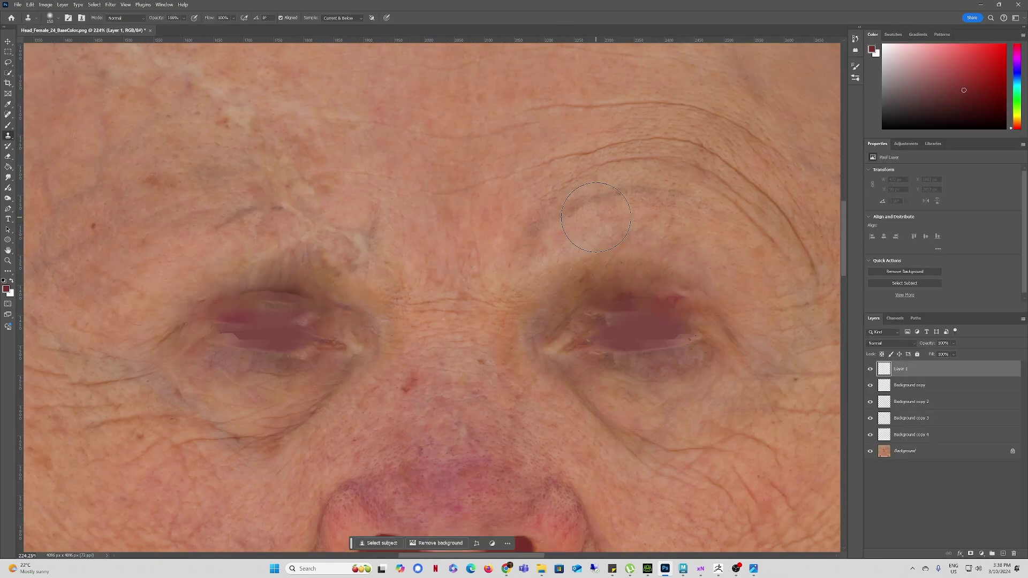
{"action": "key", "text": "bracketleft"}
{"action": "left_click", "coordinate": [607, 394], "text": "alt"}
{"action": "mouse_move", "coordinate": [584, 312]}
{"action": "left_mouse_down"}
{"action": "mouse_move", "coordinate": [654, 306]}
{"action": "mouse_move", "coordinate": [706, 320]}
{"action": "left_mouse_up"}
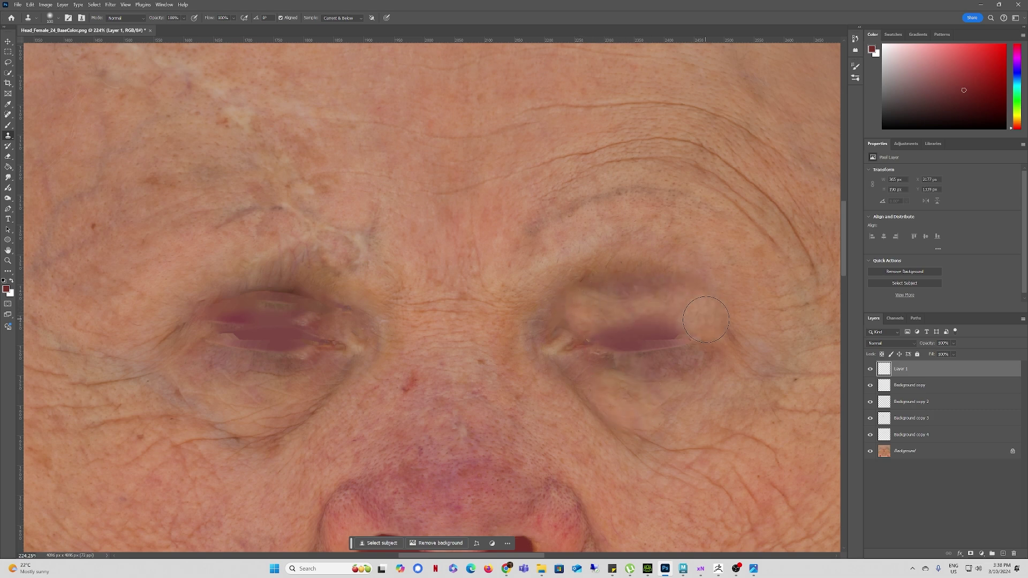
Step: Clone skin from under the left eye over its dark upper eyelid area
{"action": "left_click", "coordinate": [313, 393], "text": "alt"}
{"action": "mouse_move", "coordinate": [320, 322]}
{"action": "left_mouse_down"}
{"action": "mouse_move", "coordinate": [314, 338]}
{"action": "mouse_move", "coordinate": [308, 314]}
{"action": "mouse_move", "coordinate": [243, 308]}
{"action": "mouse_move", "coordinate": [193, 320]}
{"action": "mouse_move", "coordinate": [246, 348]}
{"action": "mouse_move", "coordinate": [317, 360]}
{"action": "mouse_move", "coordinate": [347, 348]}
{"action": "mouse_move", "coordinate": [315, 291]}
{"action": "mouse_move", "coordinate": [248, 289]}
{"action": "mouse_move", "coordinate": [236, 300]}
{"action": "left_mouse_up"}
{"action": "left_click_drag", "start_coordinate": [298, 386], "coordinate": [296, 407]}
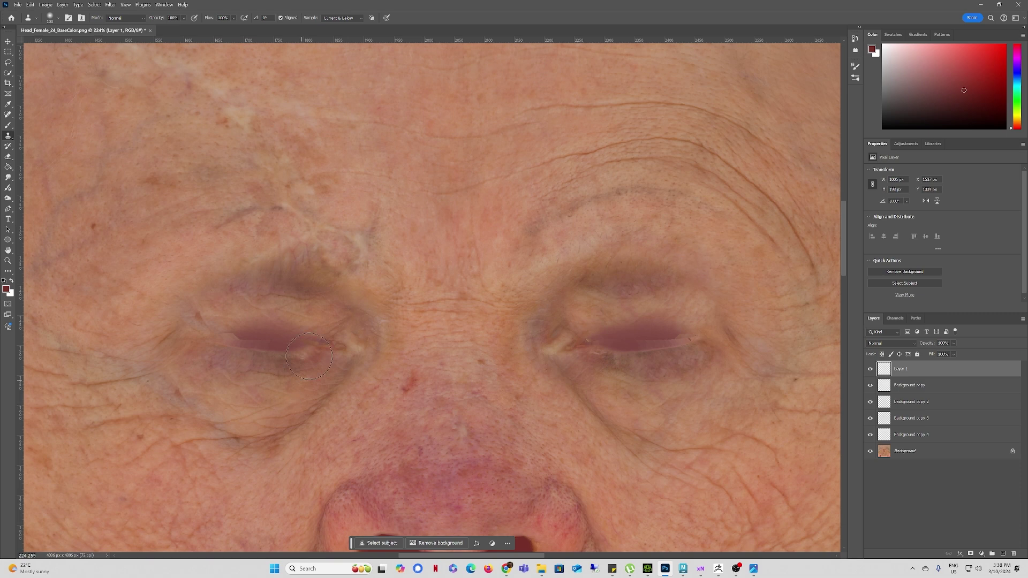
{"action": "mouse_move", "coordinate": [309, 356]}
{"action": "left_mouse_down"}
{"action": "mouse_move", "coordinate": [315, 291]}
{"action": "mouse_move", "coordinate": [230, 303]}
{"action": "left_mouse_up"}
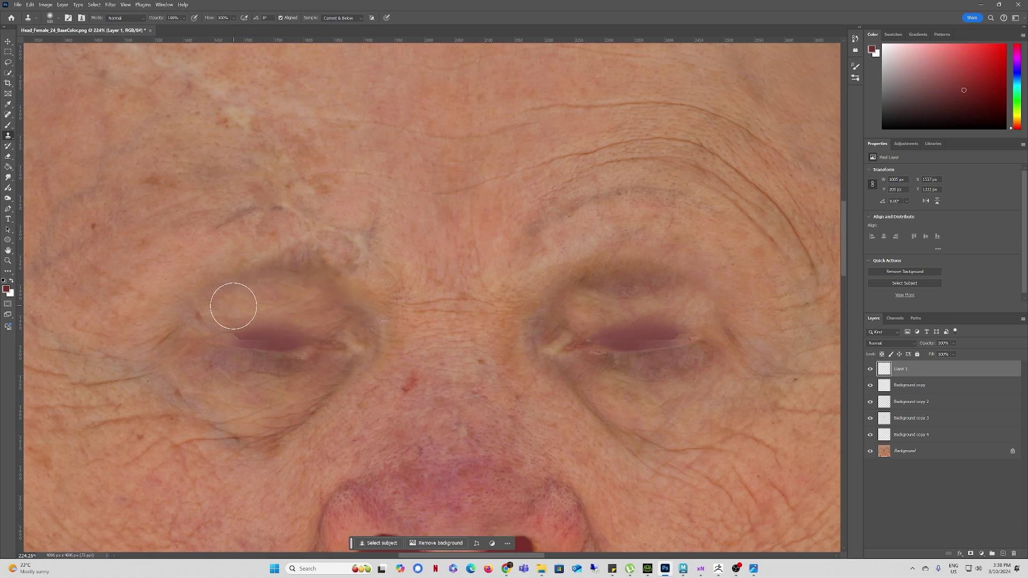
Step: Clone more skin from below the right eye over its upper lid and lower the clone layer's opacity to about 70%
{"action": "left_click", "coordinate": [612, 401], "text": "alt"}
{"action": "mouse_move", "coordinate": [585, 308]}
{"action": "left_mouse_down"}
{"action": "mouse_move", "coordinate": [609, 294]}
{"action": "mouse_move", "coordinate": [664, 295]}
{"action": "left_mouse_up"}
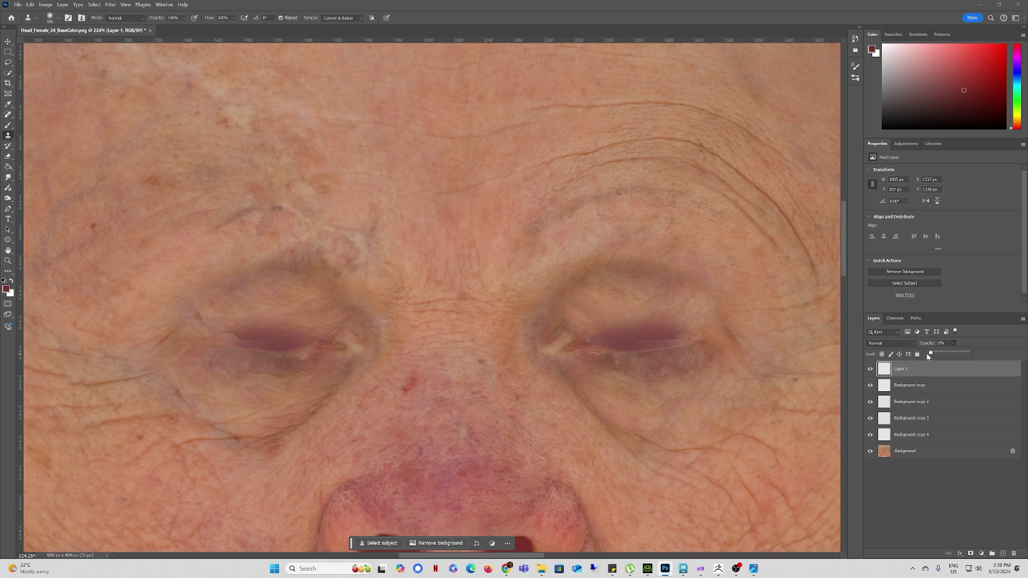
{"action": "left_click_drag", "start_coordinate": [929, 357], "coordinate": [954, 355]}
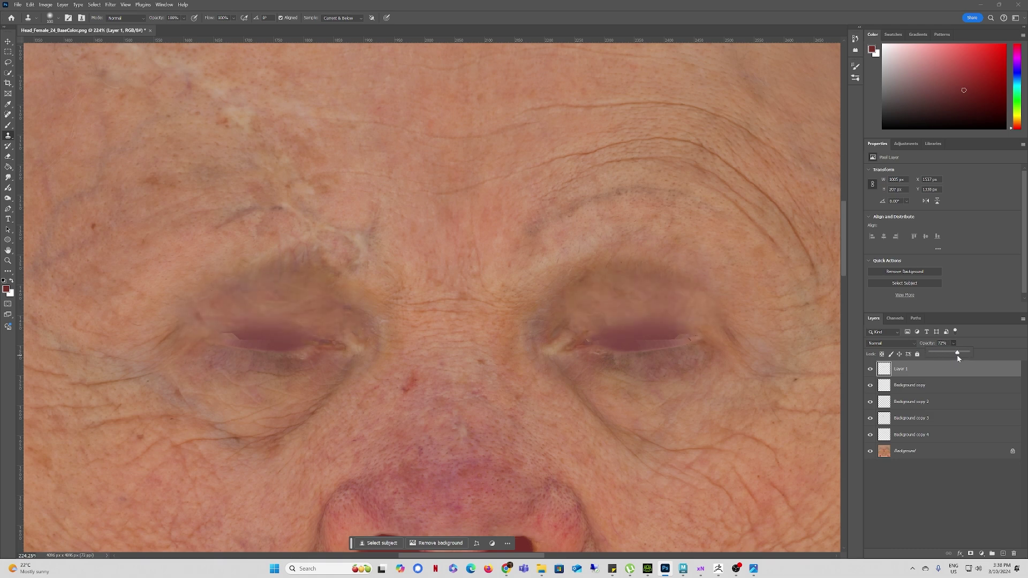
{"action": "left_click_drag", "start_coordinate": [958, 358], "coordinate": [957, 357]}
Step: Lasso the flaws around the canal and inner folds of the image's left ear and repair them with Content-Aware Fill on a new layer
{"action": "scroll", "coordinate": [610, 336], "scroll_direction": "down", "scroll_amount": 5, "text": "alt"}
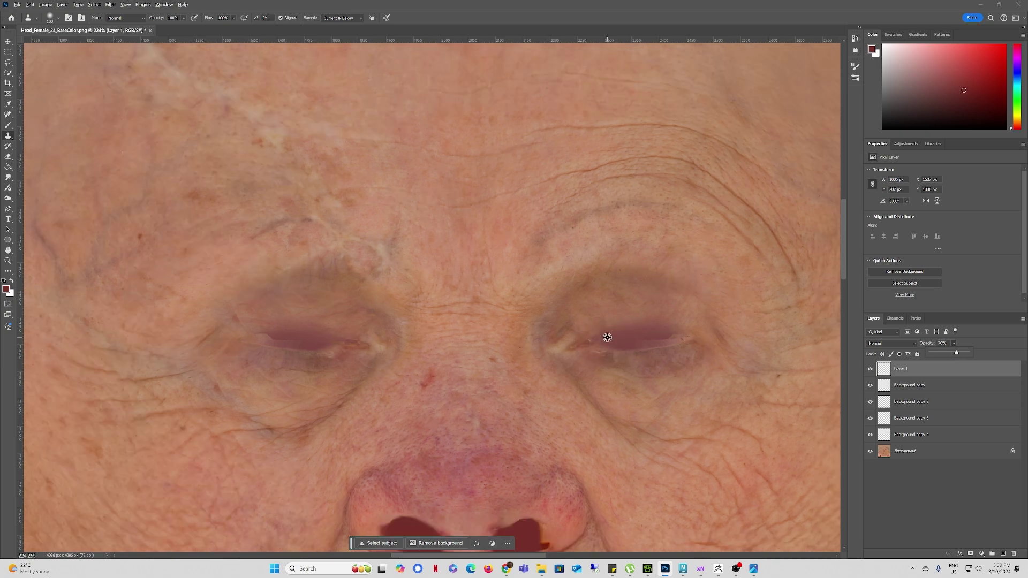
{"action": "scroll", "coordinate": [610, 336], "scroll_direction": "down", "scroll_amount": 1, "text": "alt"}
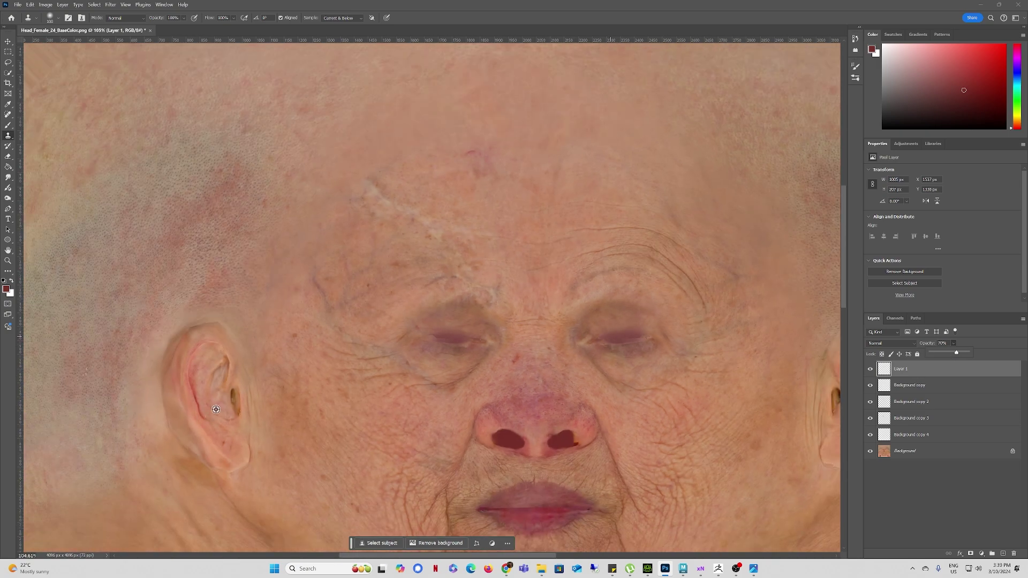
{"action": "scroll", "coordinate": [216, 409], "scroll_direction": "up", "scroll_amount": 8, "text": "alt"}
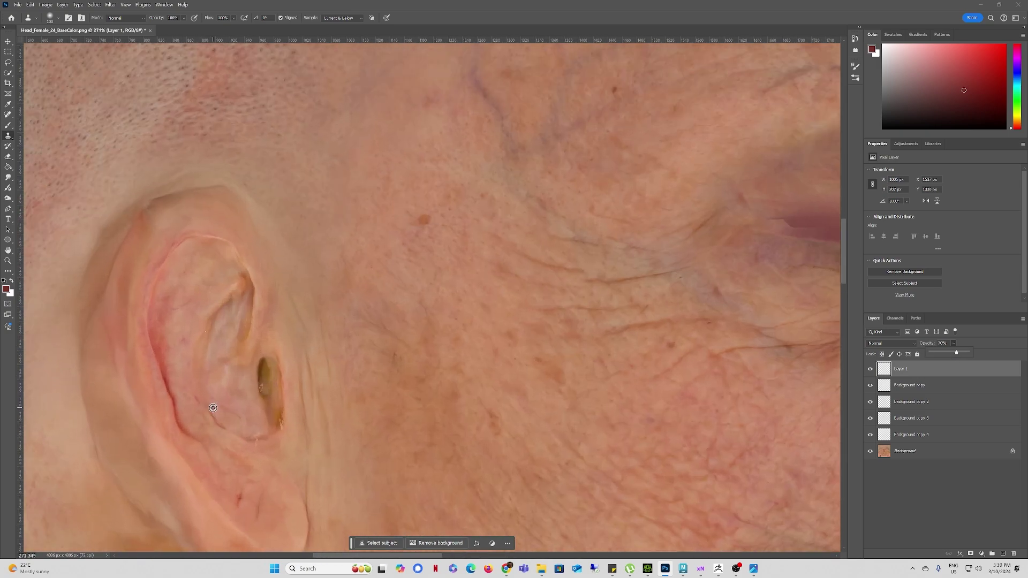
{"action": "left_click", "coordinate": [7, 124]}
{"action": "scroll", "coordinate": [226, 376], "scroll_direction": "up", "scroll_amount": 2, "text": "alt"}
{"action": "key", "text": "l"}
{"action": "left_click_drag", "start_coordinate": [267, 381], "coordinate": [272, 383]}
{"action": "mouse_move", "coordinate": [300, 423]}
{"action": "left_mouse_down", "text": "shift"}
{"action": "mouse_move", "coordinate": [286, 433]}
{"action": "mouse_move", "coordinate": [294, 418]}
{"action": "left_mouse_up", "text": "shift"}
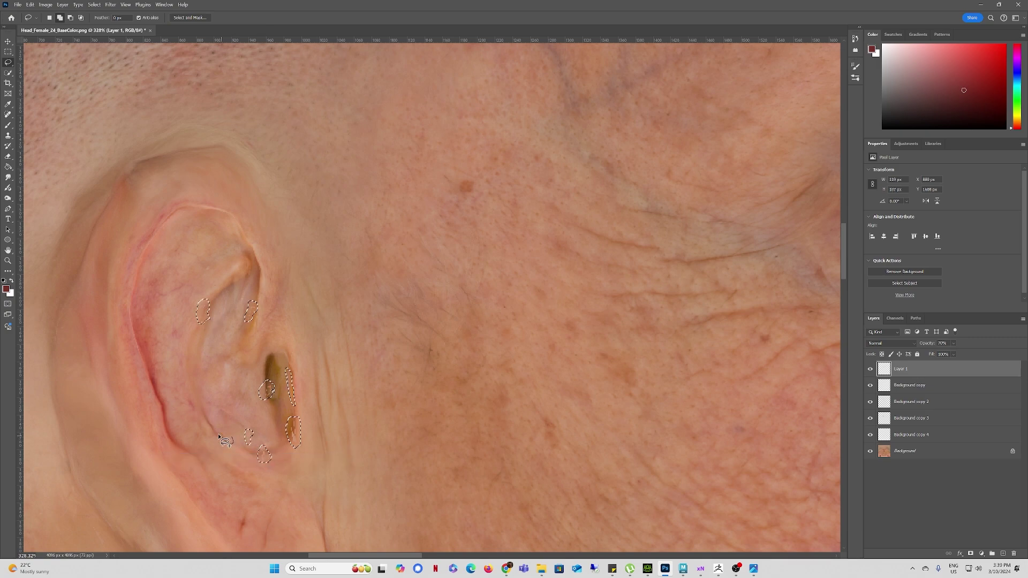
{"action": "left_click", "coordinate": [30, 4]}
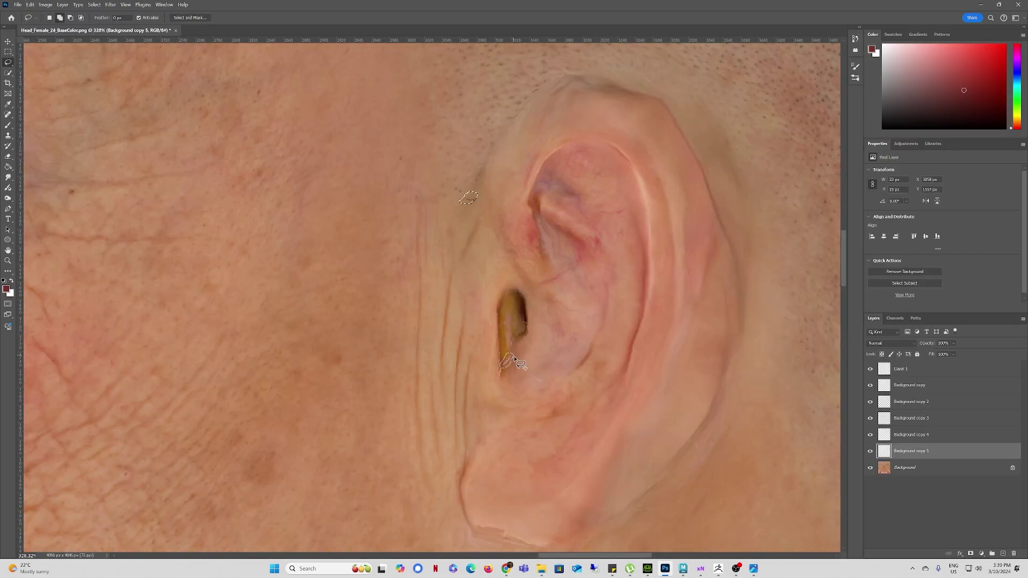
Step: Lasso the flaws in the canal and along the lower edges of the image's right ear and repair them with Content-Aware Fill on a new layer
{"action": "left_click_drag", "start_coordinate": [530, 317], "coordinate": [528, 341], "text": "shift"}
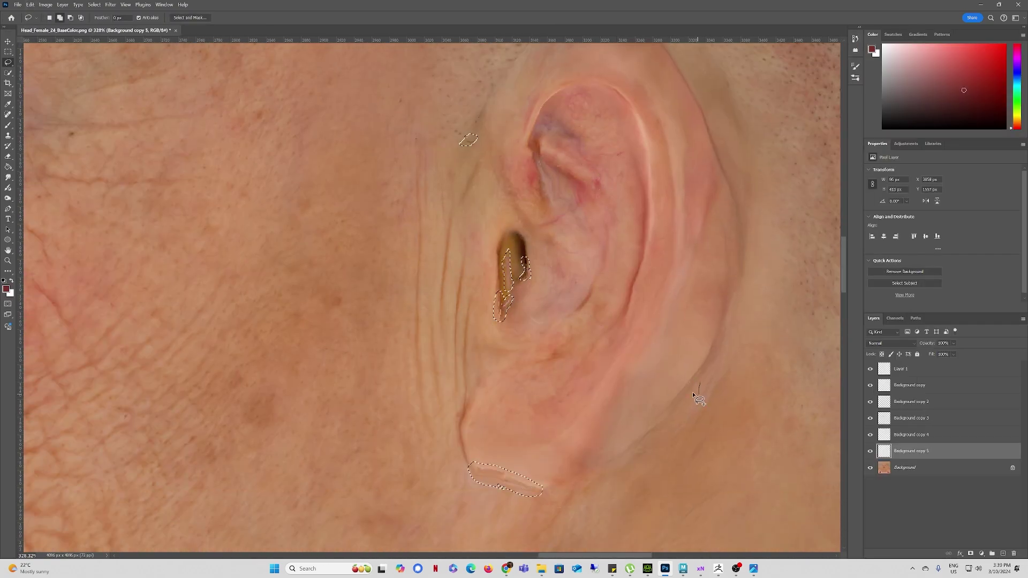
{"action": "scroll", "coordinate": [463, 297], "scroll_direction": "down", "scroll_amount": 3, "text": "alt"}
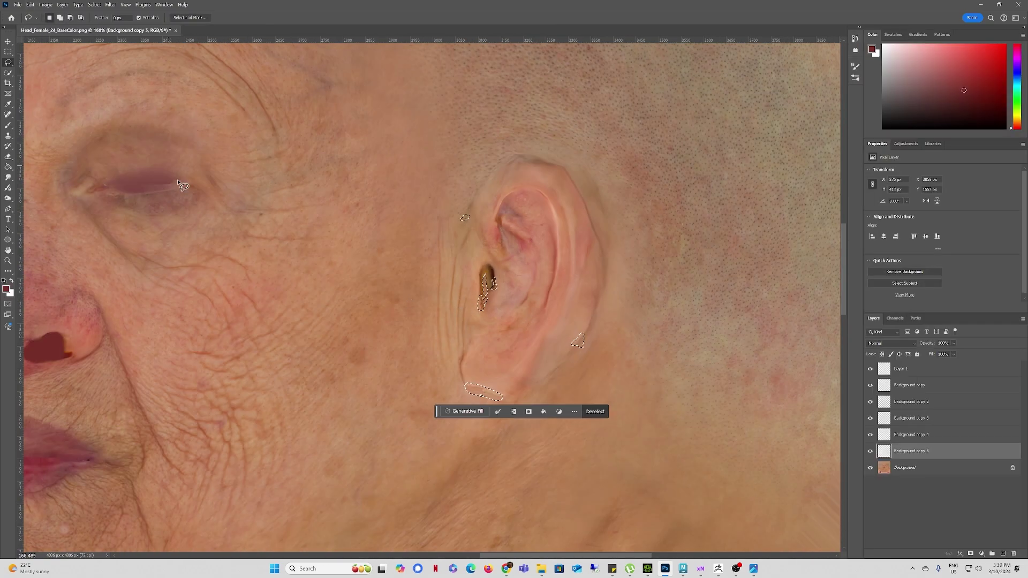
{"action": "left_click", "coordinate": [30, 4]}
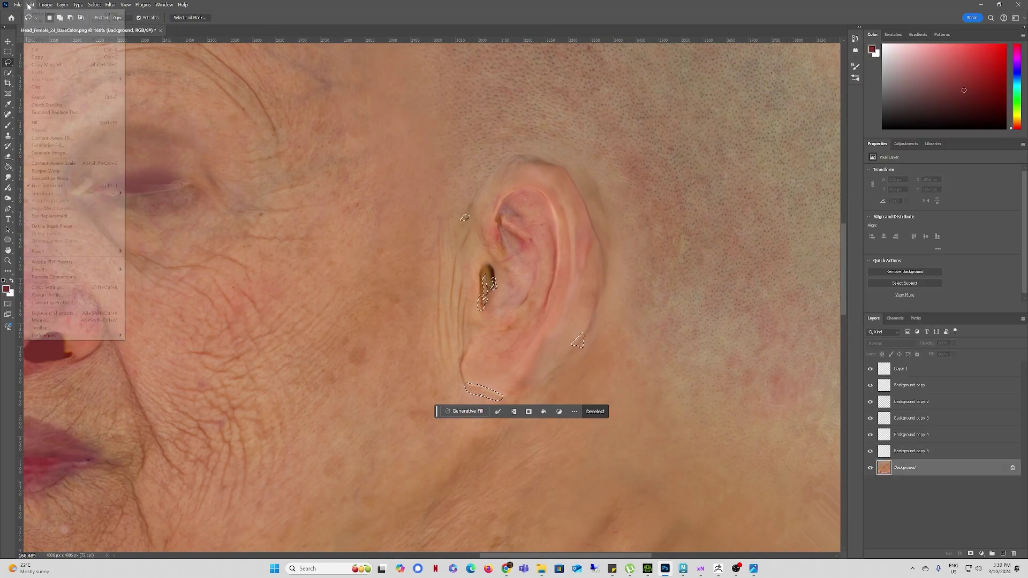
{"action": "left_click", "coordinate": [53, 155]}
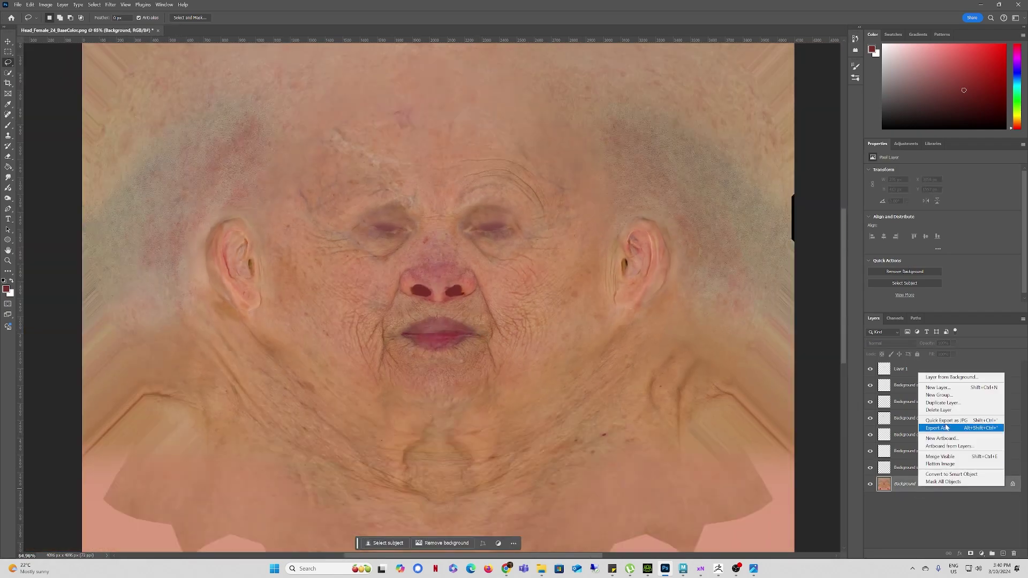
Step: Flatten all layers into the background and save Head_Female_24_BaseColor.png
{"action": "scroll", "coordinate": [440, 248], "scroll_direction": "down", "scroll_amount": 1, "text": "alt"}
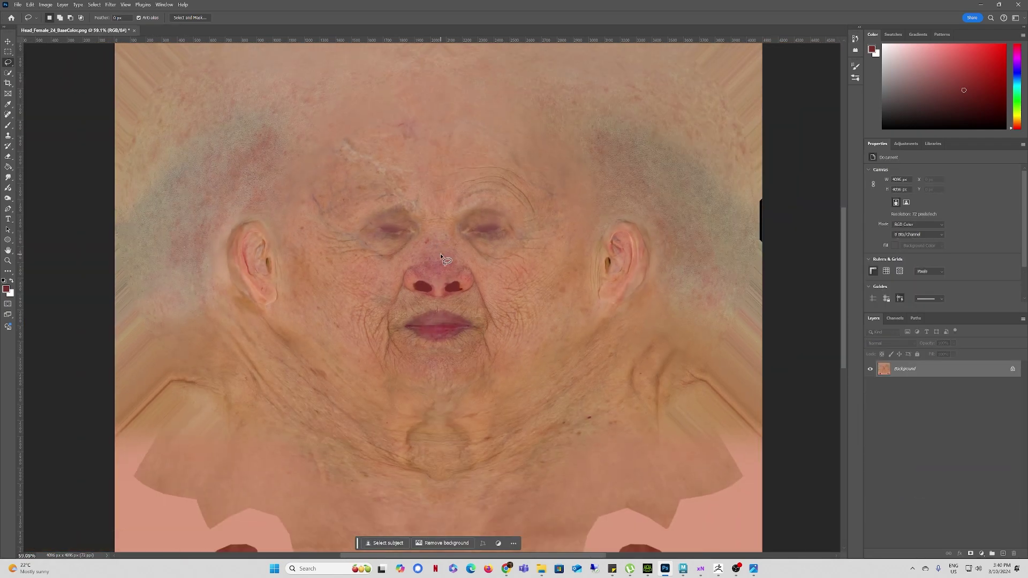
{"action": "left_click", "coordinate": [17, 4]}
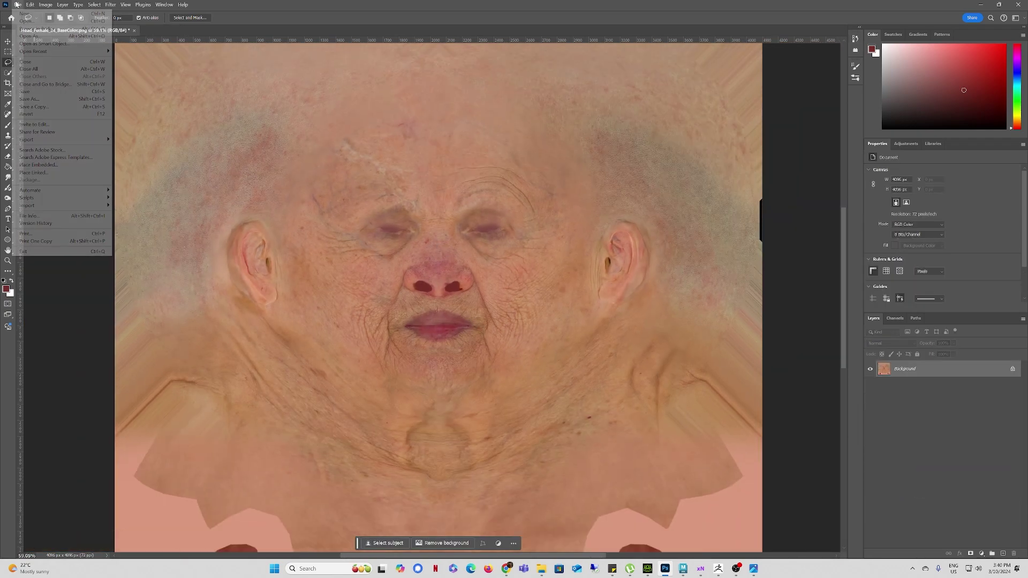
{"action": "left_click", "coordinate": [25, 91]}
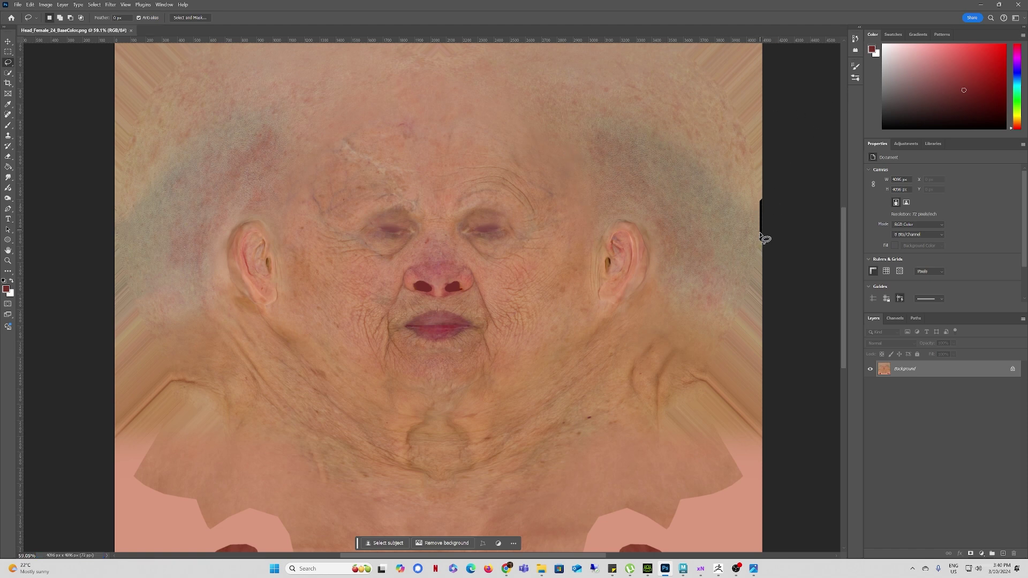
Step: Switch to Character Creator and load Head_Female_24_BaseColor.png from the Head_Female_24 folder as the head's Base Color texture
{"action": "left_click", "coordinate": [980, 4]}
{"action": "left_click_drag", "start_coordinate": [503, 200], "coordinate": [322, 255]}
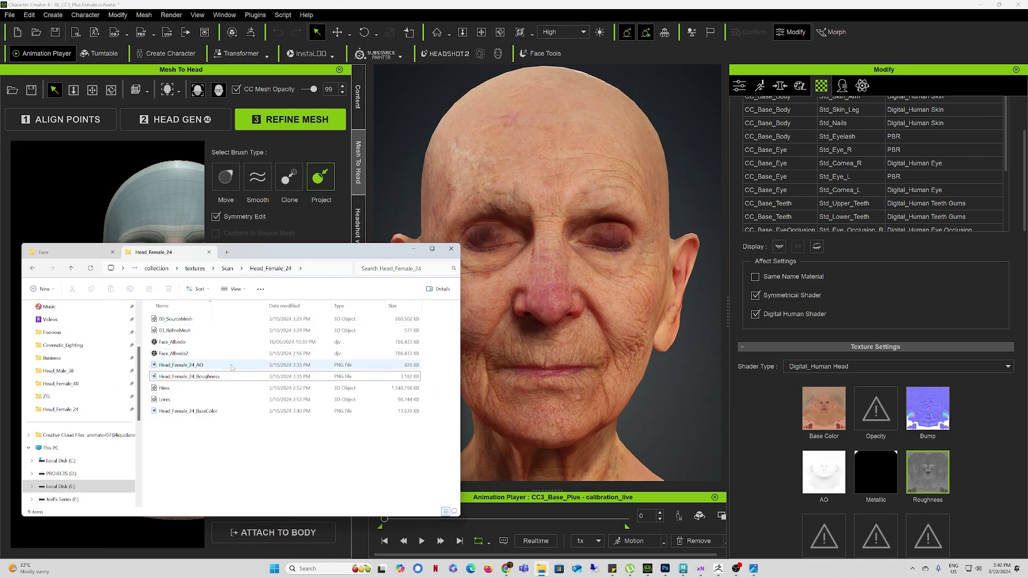
{"action": "left_click", "coordinate": [178, 412]}
{"action": "left_click_drag", "start_coordinate": [177, 413], "coordinate": [823, 412]}
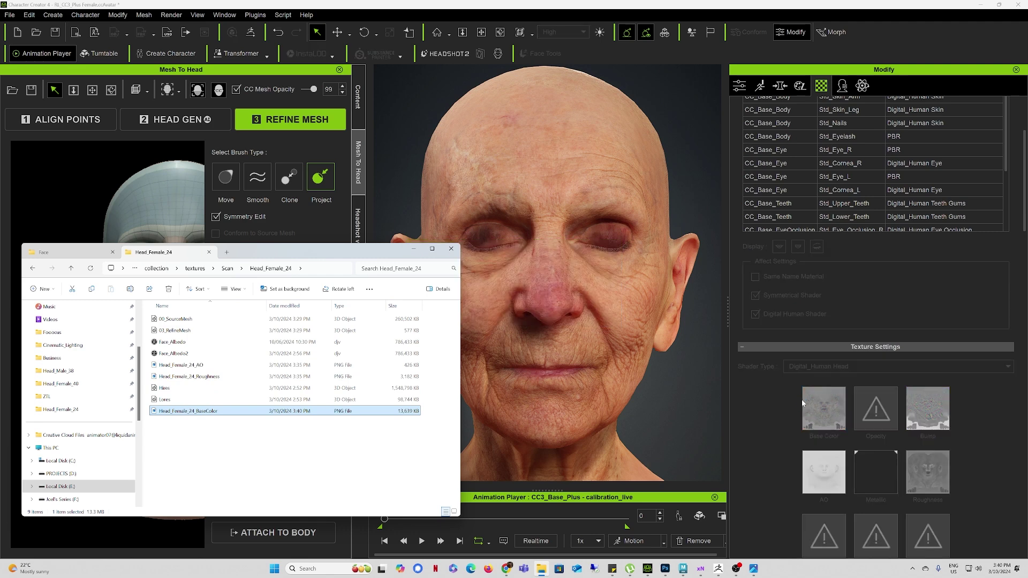
Step: Play and pause the calibration animation, and examine the updated skin texture around the head and the back of the neck
{"action": "left_click", "coordinate": [422, 542]}
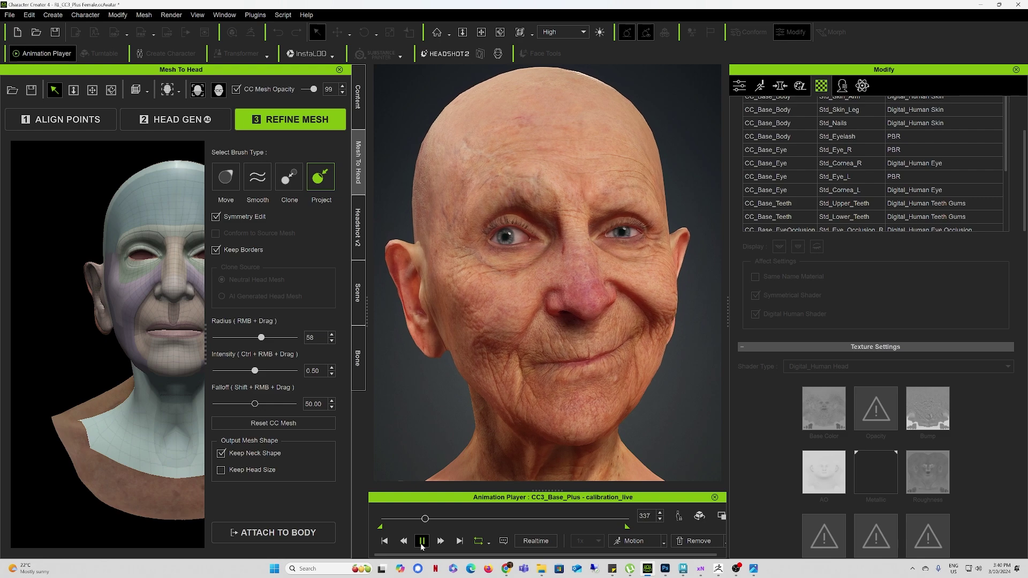
{"action": "left_click", "coordinate": [422, 542]}
{"action": "mouse_move", "coordinate": [503, 287]}
{"action": "right_mouse_down"}
{"action": "mouse_move", "coordinate": [688, 302]}
{"action": "mouse_move", "coordinate": [491, 290]}
{"action": "right_mouse_up"}
{"action": "middle_click_drag", "start_coordinate": [396, 289], "coordinate": [503, 286]}
{"action": "right_click_drag", "start_coordinate": [504, 291], "coordinate": [633, 249]}
{"action": "right_click_drag", "start_coordinate": [643, 297], "coordinate": [654, 369]}
{"action": "middle_click_drag", "start_coordinate": [654, 369], "coordinate": [551, 301]}
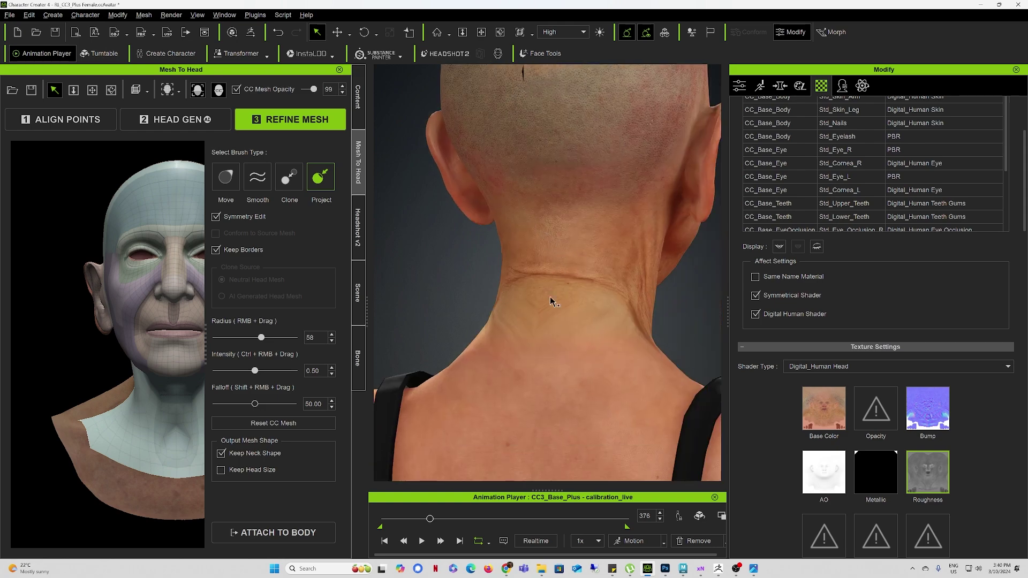
{"action": "right_click_drag", "start_coordinate": [551, 301], "coordinate": [644, 337]}
{"action": "middle_click_drag", "start_coordinate": [643, 336], "coordinate": [543, 352]}
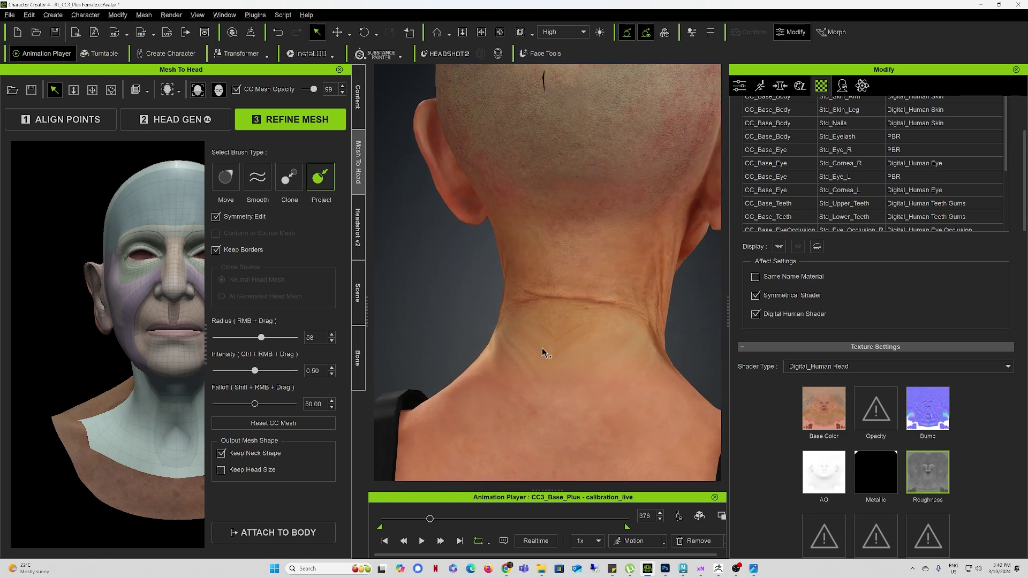
Step: Switch to Photoshop and lasso the streaked skin patch below the neck crease in the head base color texture
{"action": "right_click_drag", "start_coordinate": [601, 340], "coordinate": [726, 348]}
{"action": "right_click_drag", "start_coordinate": [555, 345], "coordinate": [683, 344]}
{"action": "middle_click_drag", "start_coordinate": [683, 344], "coordinate": [723, 317]}
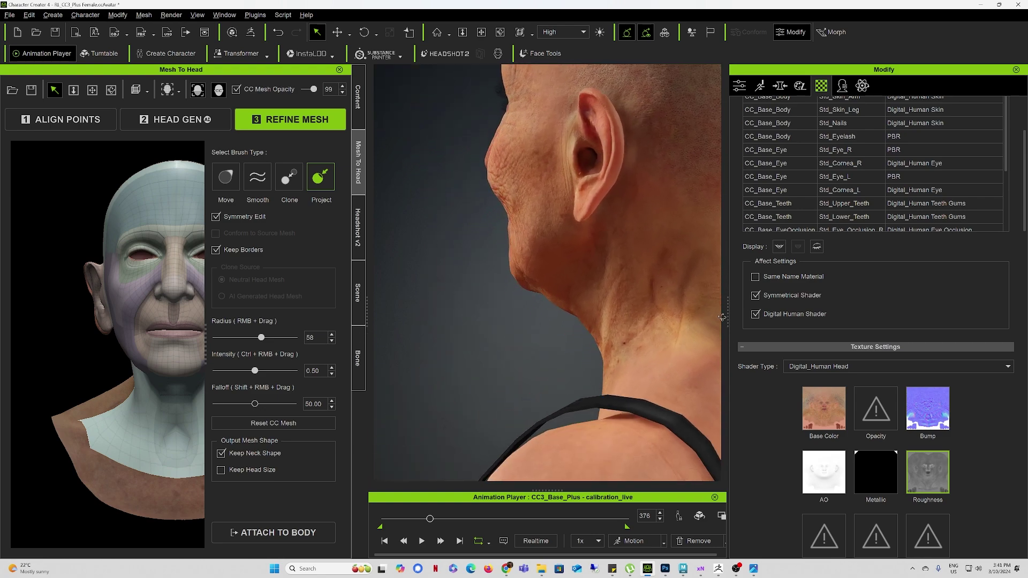
{"action": "left_click", "coordinate": [665, 569]}
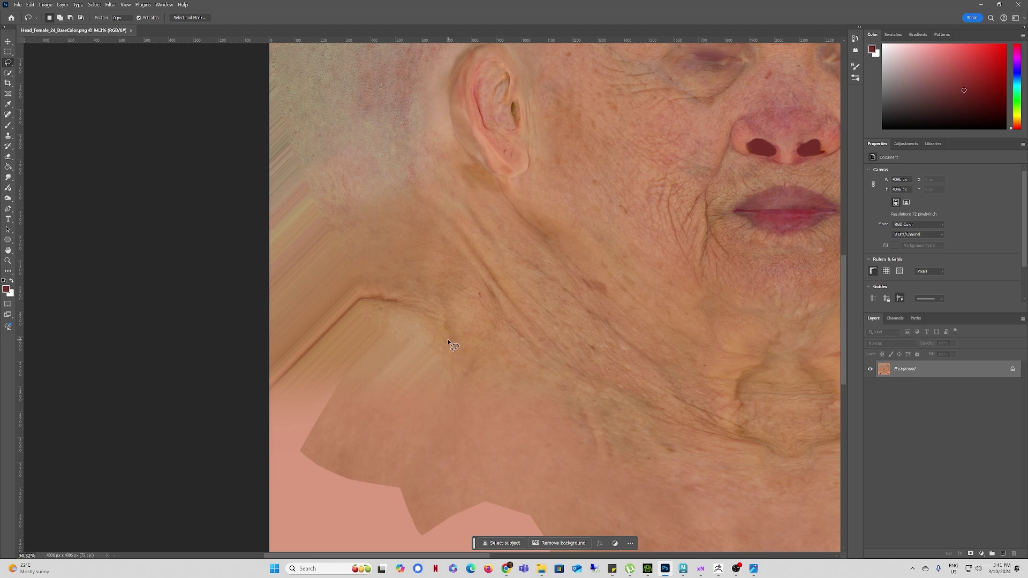
{"action": "left_click_drag", "start_coordinate": [448, 343], "coordinate": [451, 347]}
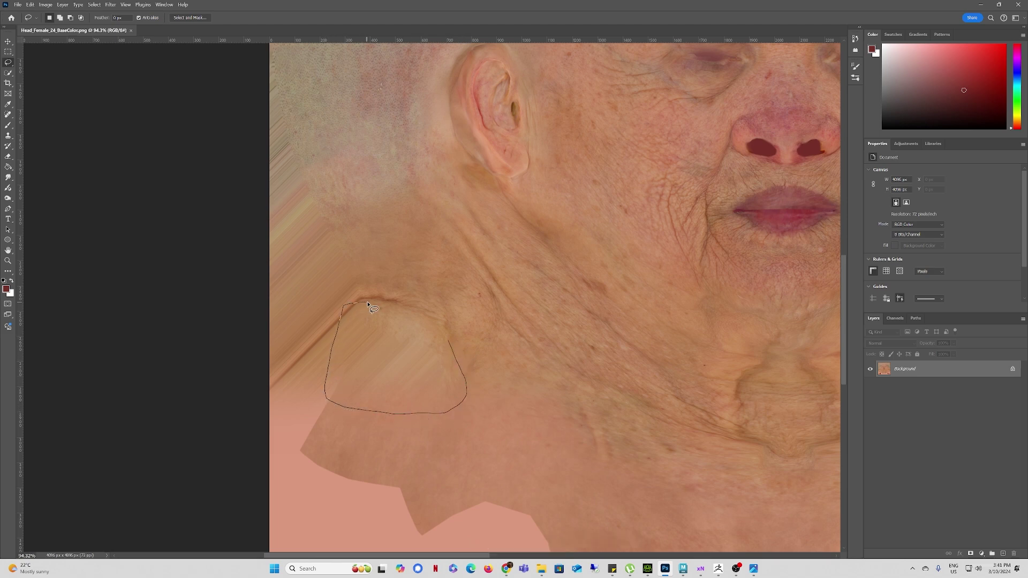
{"action": "left_click_drag", "start_coordinate": [451, 347], "coordinate": [453, 349]}
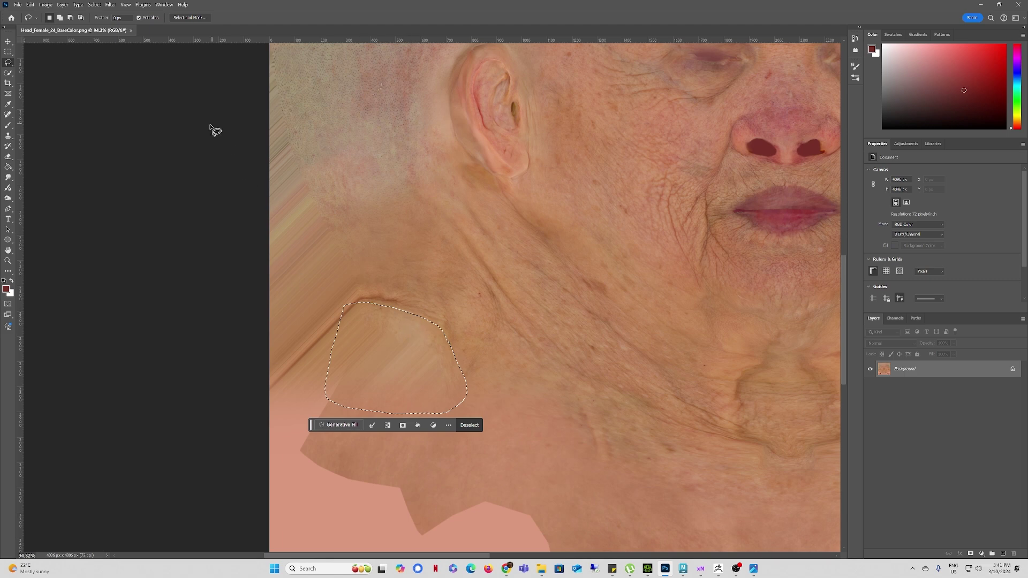
Step: Fill the selected neck patch with Content-Aware Fill, output to a new layer
{"action": "left_click", "coordinate": [30, 4]}
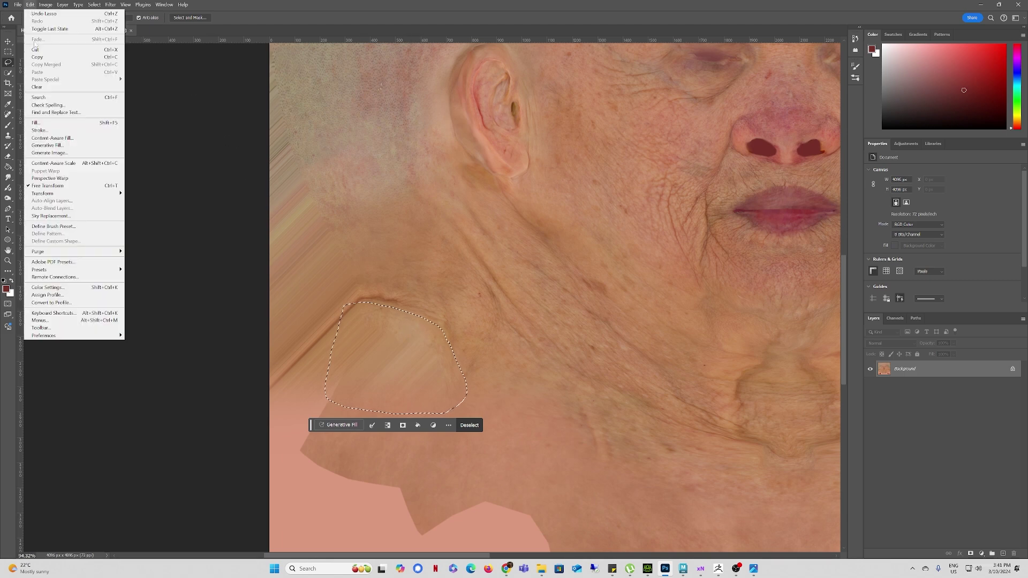
{"action": "left_click", "coordinate": [55, 138]}
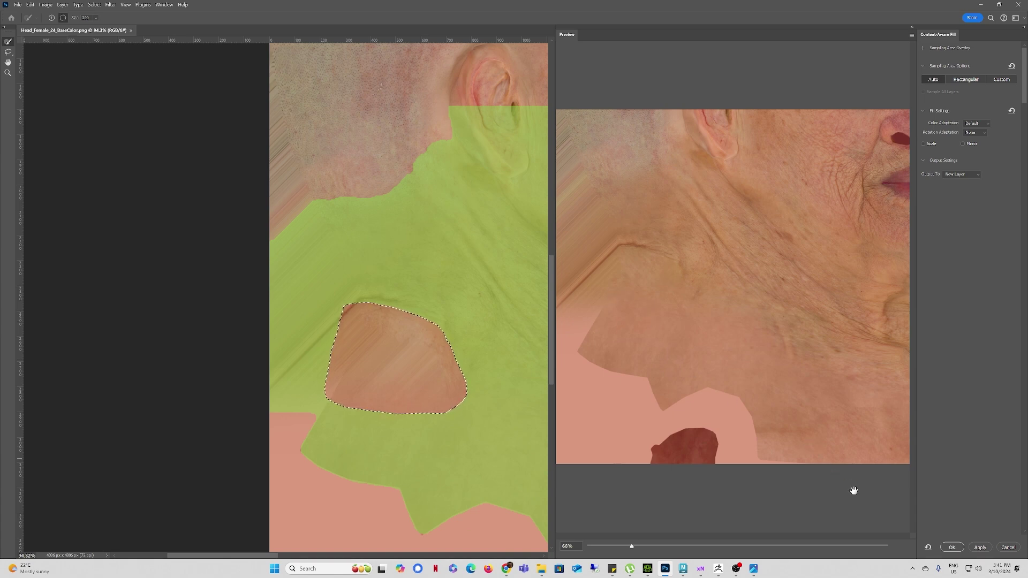
{"action": "left_click", "coordinate": [957, 549]}
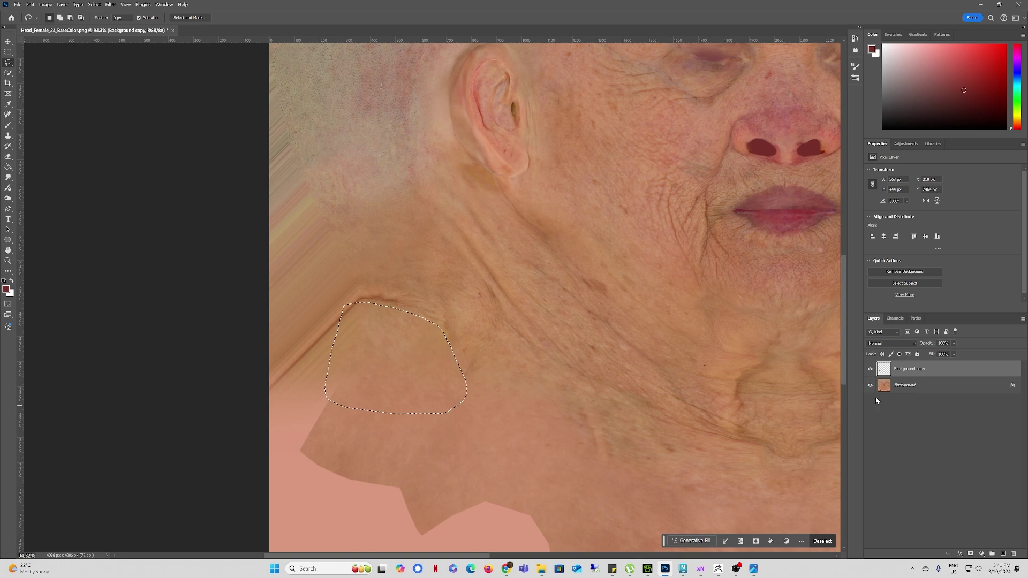
Step: Duplicate the filled patch layer, clear the selection and flip the copy horizontally
{"action": "left_click_drag", "start_coordinate": [908, 370], "coordinate": [1005, 553]}
{"action": "left_click", "coordinate": [571, 363]}
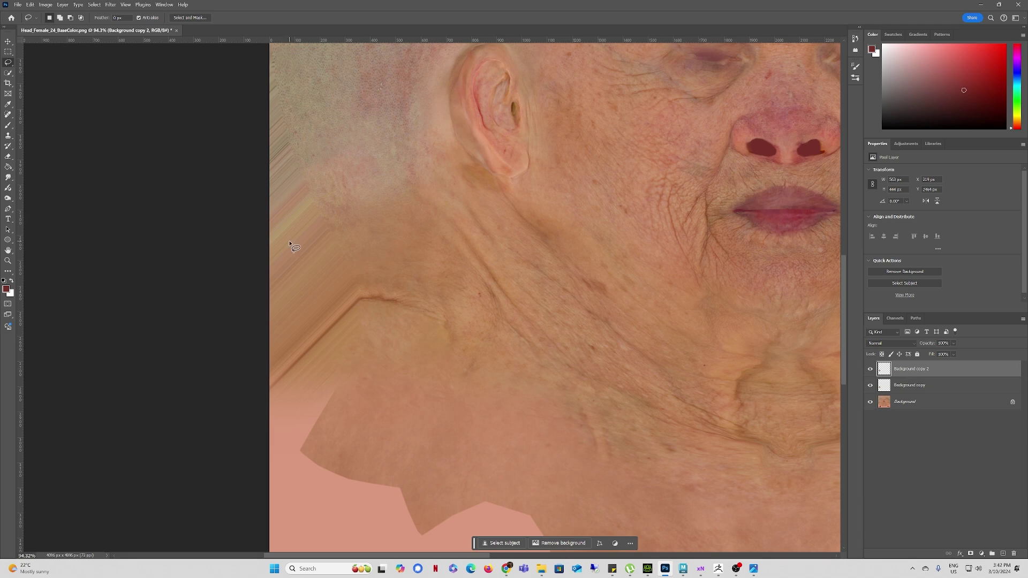
{"action": "left_click", "coordinate": [9, 41]}
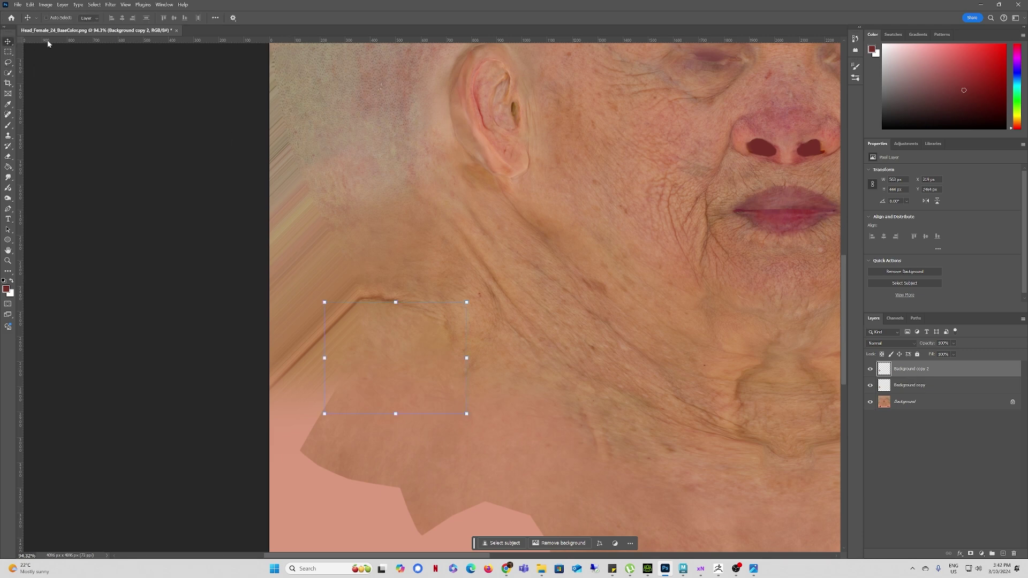
{"action": "left_click", "coordinate": [325, 358]}
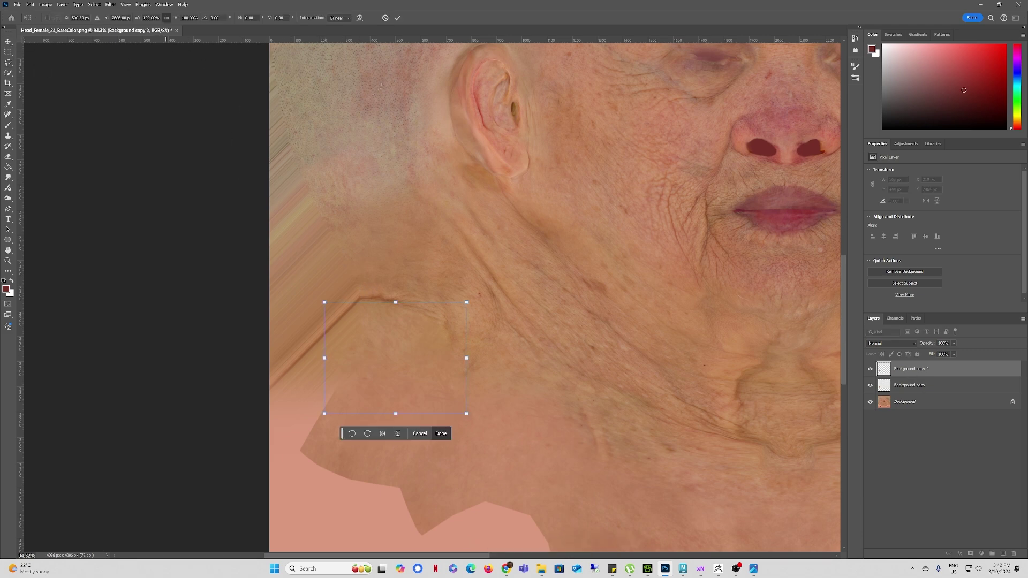
{"action": "type", "text": "-"}
{"action": "scroll", "coordinate": [491, 303], "scroll_direction": "down", "scroll_amount": 3, "text": "alt"}
{"action": "key", "text": "Return"}
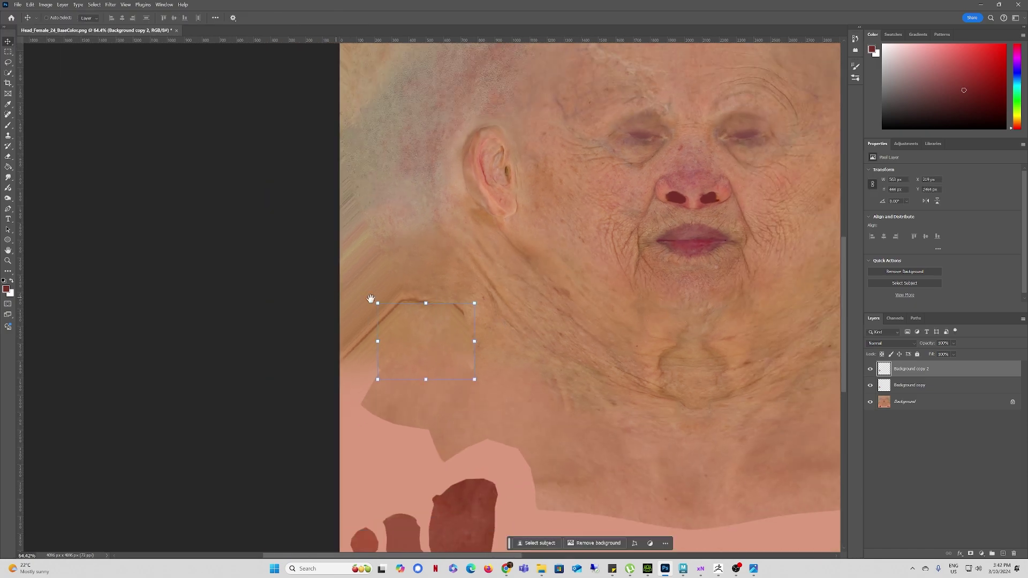
Step: Move the flipped patch to the matching area below the neck crease on the opposite side of the texture
{"action": "left_click_drag", "start_coordinate": [575, 277], "coordinate": [235, 267]}
{"action": "left_click_drag", "start_coordinate": [97, 322], "coordinate": [606, 326]}
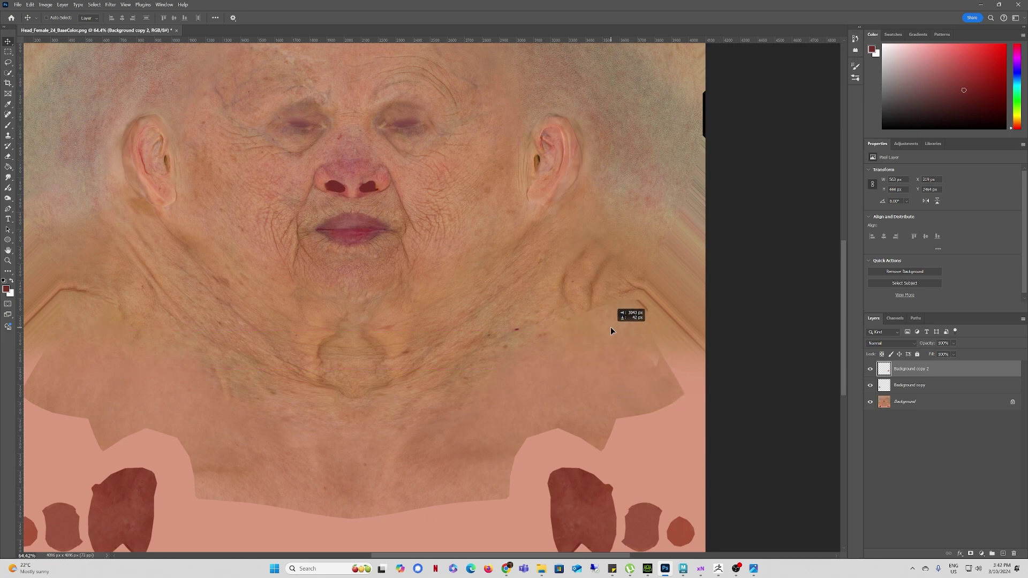
{"action": "mouse_move", "coordinate": [611, 327]}
{"action": "left_mouse_down"}
{"action": "mouse_move", "coordinate": [498, 418]}
{"action": "mouse_move", "coordinate": [621, 324]}
{"action": "left_mouse_up"}
Step: Add a layer mask to the flipped patch and paint its edges black to blend them into the surrounding skin
{"action": "scroll", "coordinate": [612, 327], "scroll_direction": "up", "scroll_amount": 5, "text": "alt"}
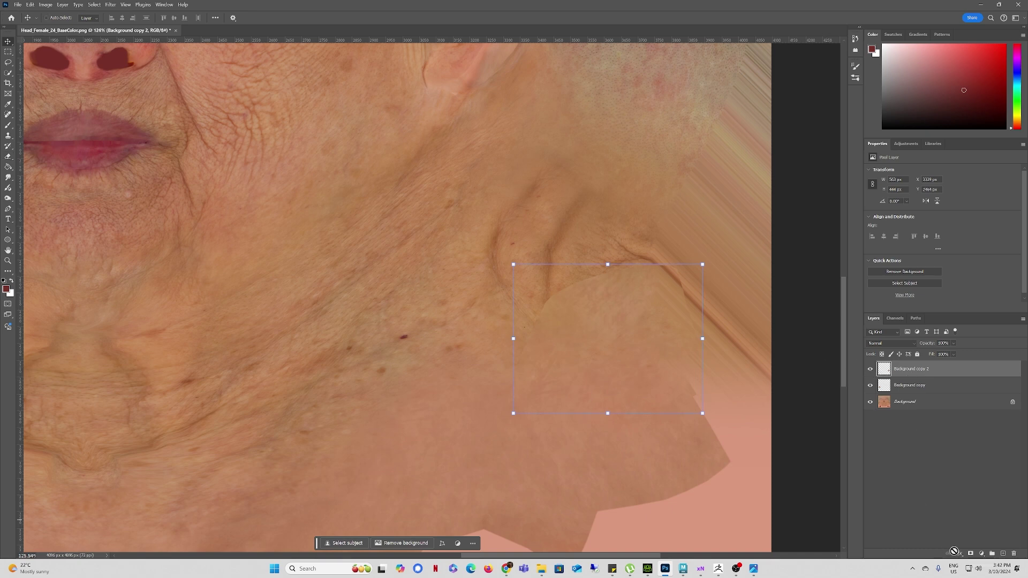
{"action": "left_click", "coordinate": [971, 553]}
{"action": "left_click", "coordinate": [9, 126]}
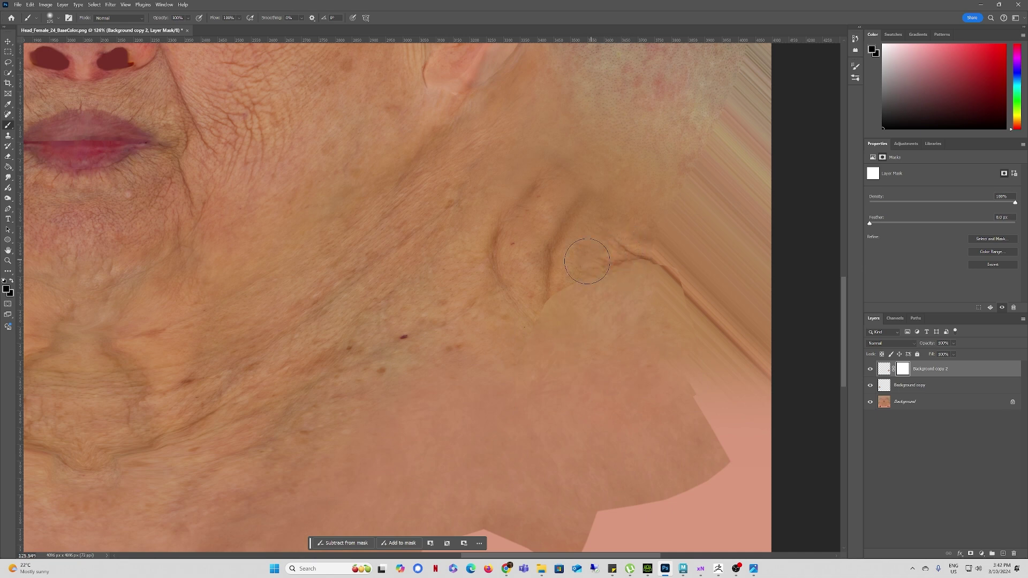
{"action": "mouse_move", "coordinate": [587, 261]}
{"action": "left_mouse_down"}
{"action": "mouse_move", "coordinate": [517, 370]}
{"action": "mouse_move", "coordinate": [536, 364]}
{"action": "mouse_move", "coordinate": [573, 409]}
{"action": "left_mouse_up"}
{"action": "mouse_move", "coordinate": [669, 428]}
{"action": "left_mouse_down"}
{"action": "mouse_move", "coordinate": [719, 419]}
{"action": "mouse_move", "coordinate": [675, 445]}
{"action": "left_mouse_up"}
Step: On a new layer, clone nearby scalp texture over the black notch at the texture's right border
{"action": "scroll", "coordinate": [487, 315], "scroll_direction": "down", "scroll_amount": 10, "text": "alt"}
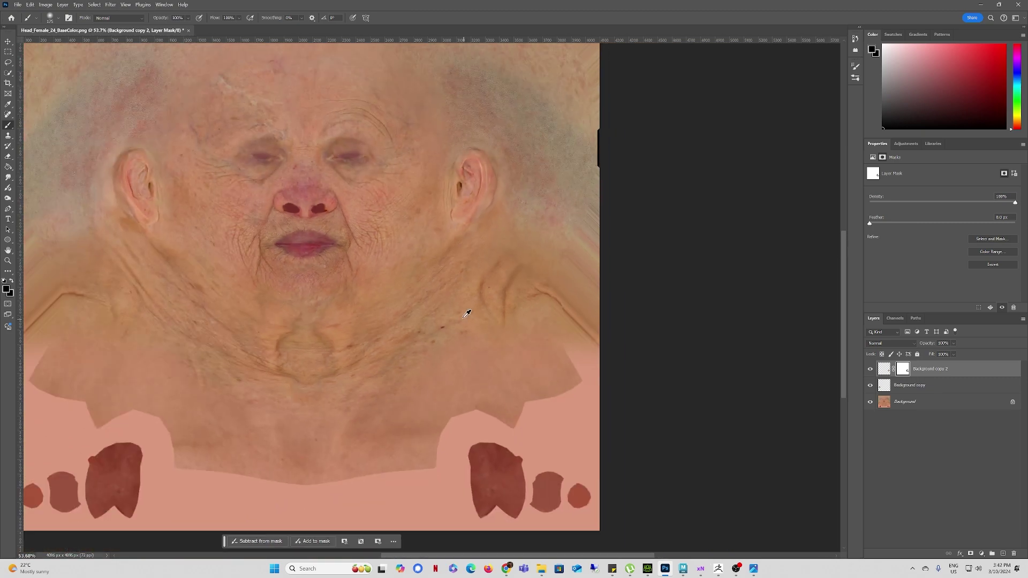
{"action": "left_click_drag", "start_coordinate": [378, 289], "coordinate": [461, 361]}
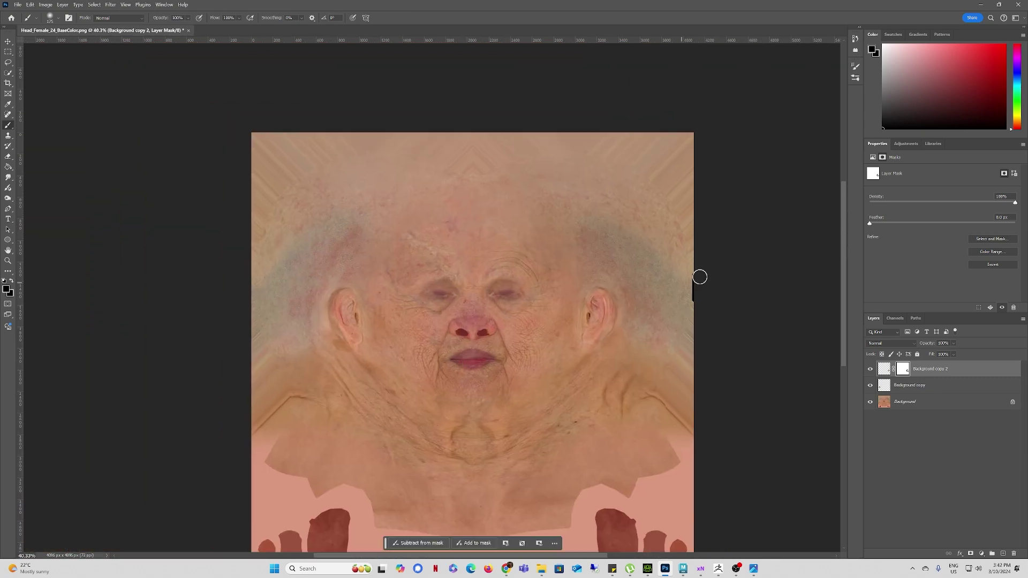
{"action": "scroll", "coordinate": [696, 280], "scroll_direction": "up", "scroll_amount": 14, "text": "alt"}
{"action": "left_click_drag", "start_coordinate": [669, 264], "coordinate": [458, 280]}
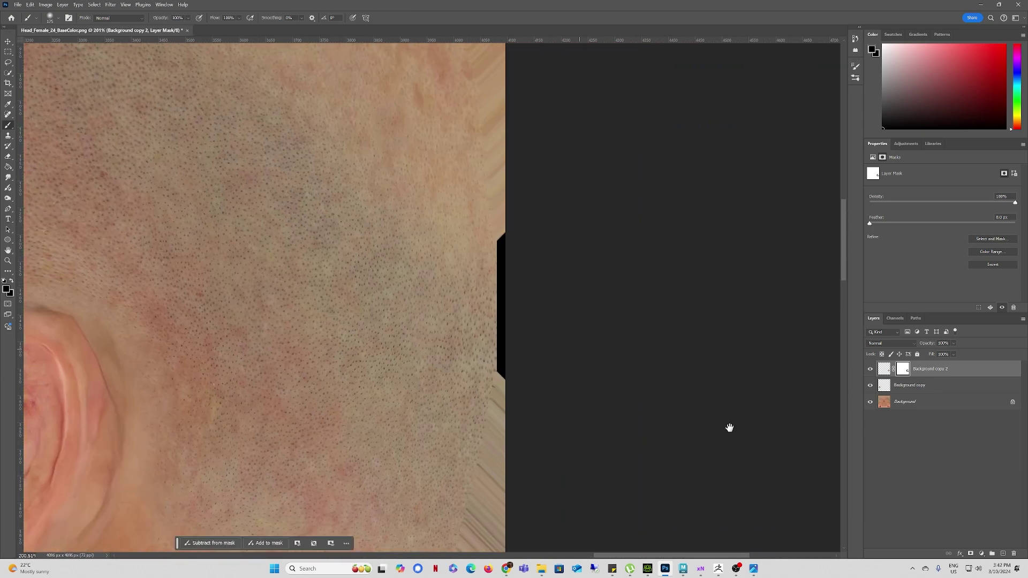
{"action": "left_click", "coordinate": [1003, 553]}
{"action": "key", "text": "s"}
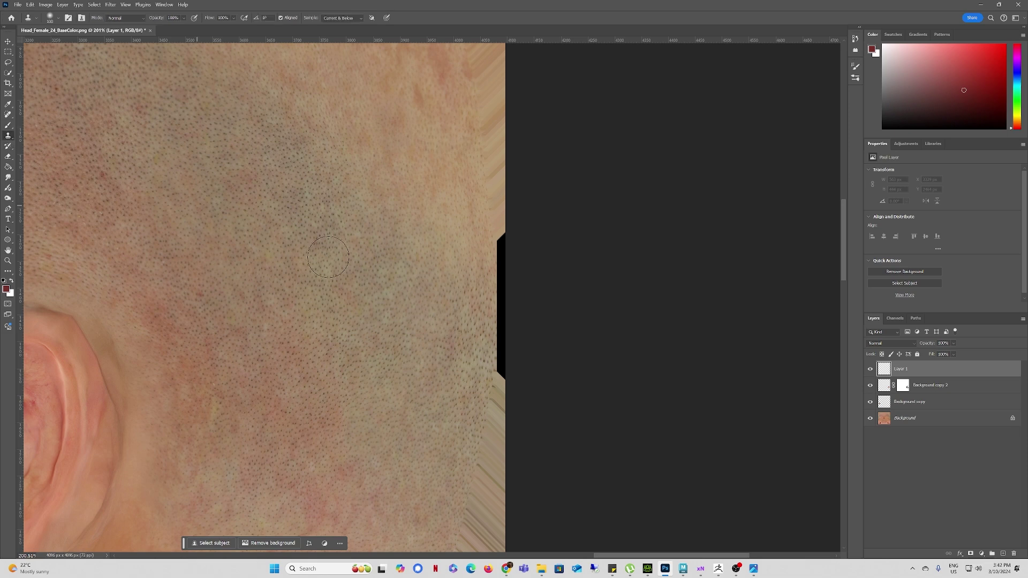
{"action": "left_click", "coordinate": [451, 255], "text": "alt"}
{"action": "mouse_move", "coordinate": [491, 232]}
{"action": "left_mouse_down"}
{"action": "mouse_move", "coordinate": [500, 351]}
{"action": "mouse_move", "coordinate": [514, 367]}
{"action": "left_mouse_up"}
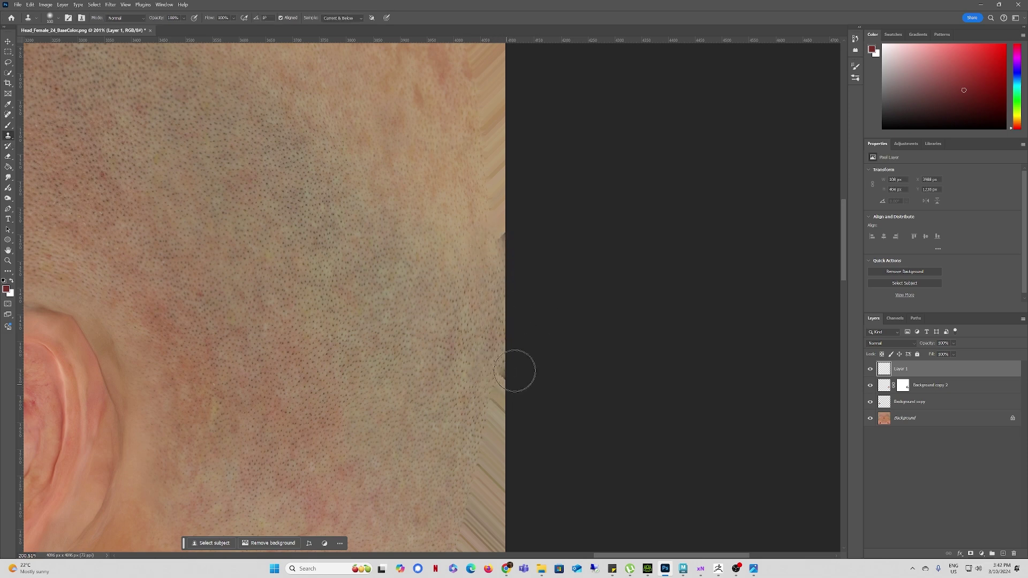
Step: Shrink the Clone Stamp brush and clone over the orange-red artifact at the outer edge of the right-hand nostril
{"action": "scroll", "coordinate": [389, 338], "scroll_direction": "down", "scroll_amount": 7, "text": "alt"}
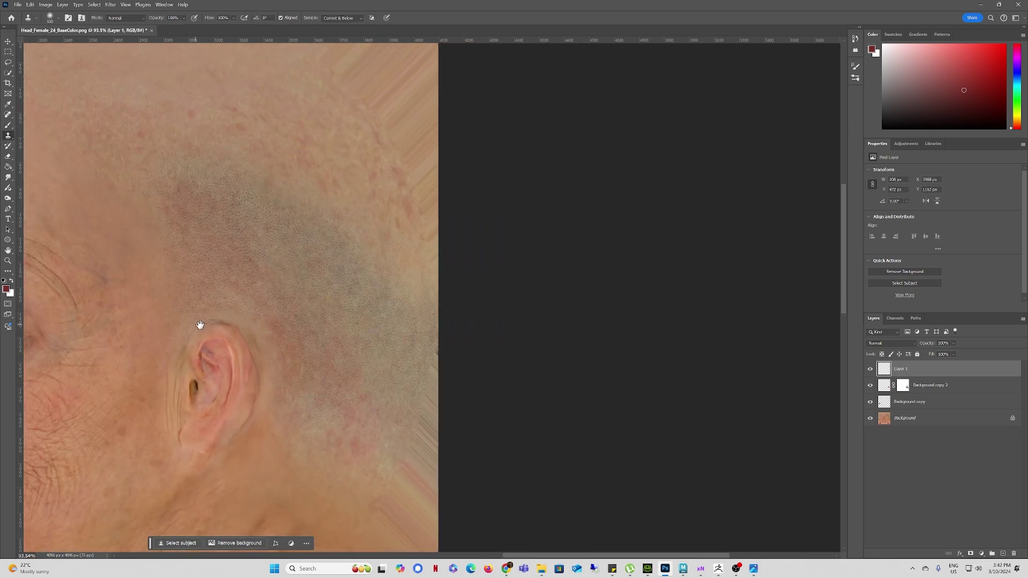
{"action": "left_click_drag", "start_coordinate": [200, 325], "coordinate": [590, 238]}
{"action": "scroll", "coordinate": [600, 324], "scroll_direction": "up", "scroll_amount": 3, "text": "alt"}
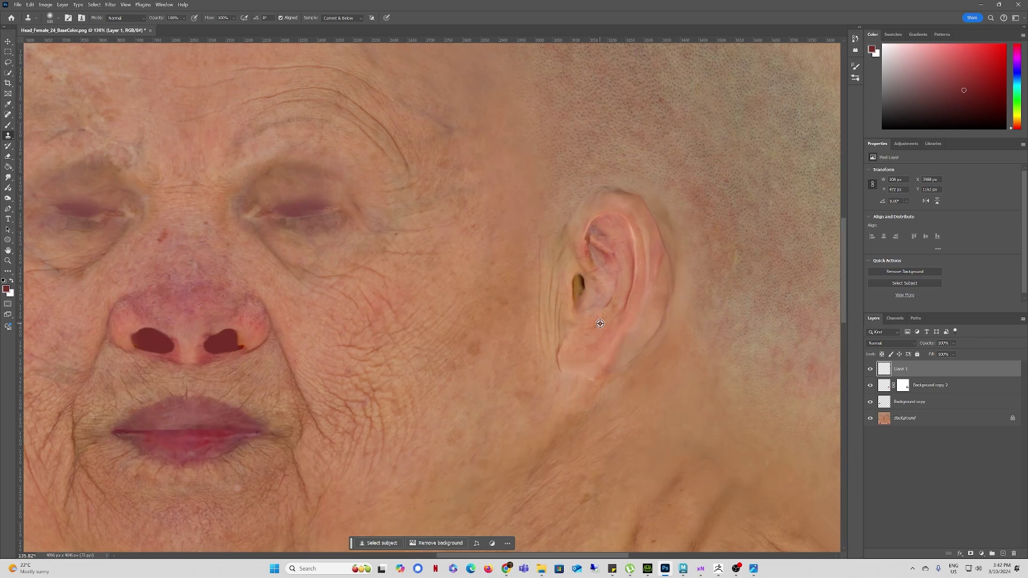
{"action": "scroll", "coordinate": [600, 324], "scroll_direction": "up", "scroll_amount": 2, "text": "alt"}
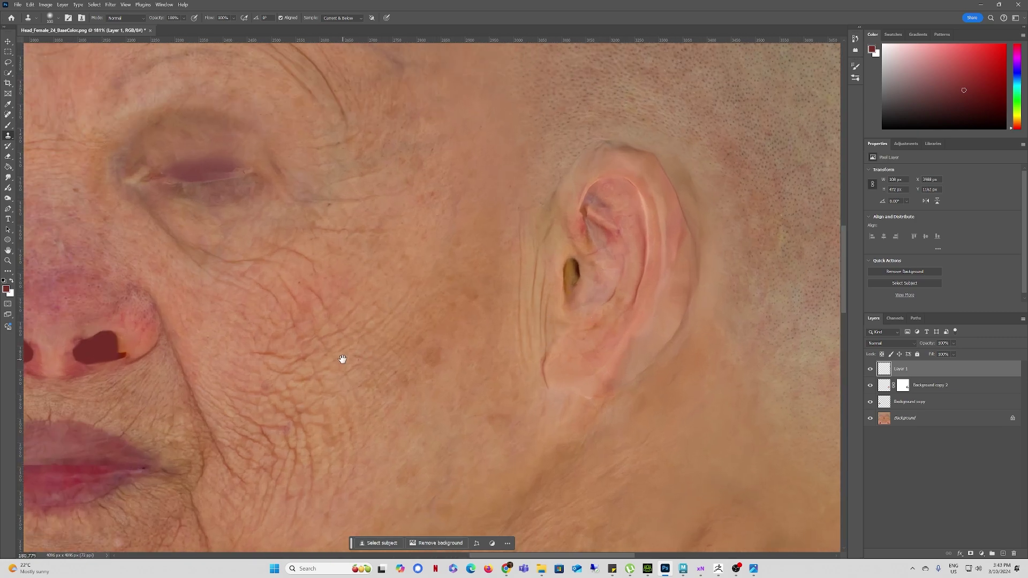
{"action": "left_click_drag", "start_coordinate": [348, 354], "coordinate": [661, 326]}
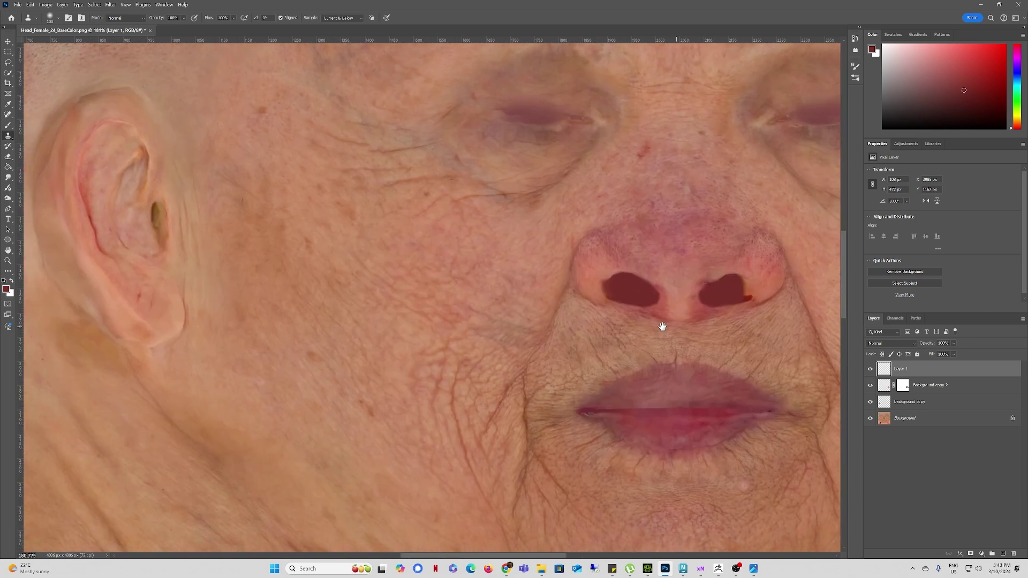
{"action": "left_click_drag", "start_coordinate": [458, 341], "coordinate": [267, 327]}
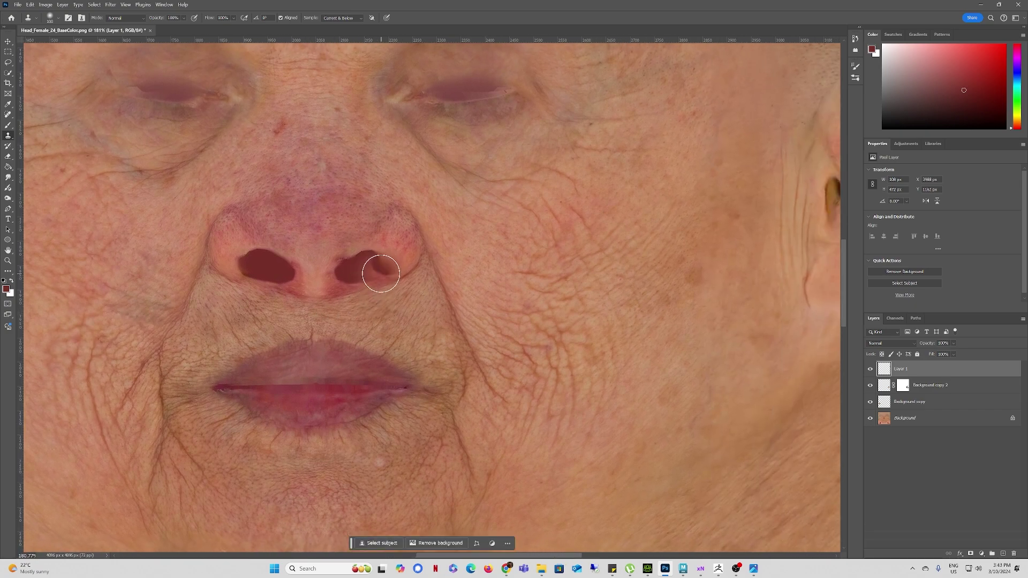
{"action": "scroll", "coordinate": [381, 268], "scroll_direction": "up", "scroll_amount": 2, "text": "alt"}
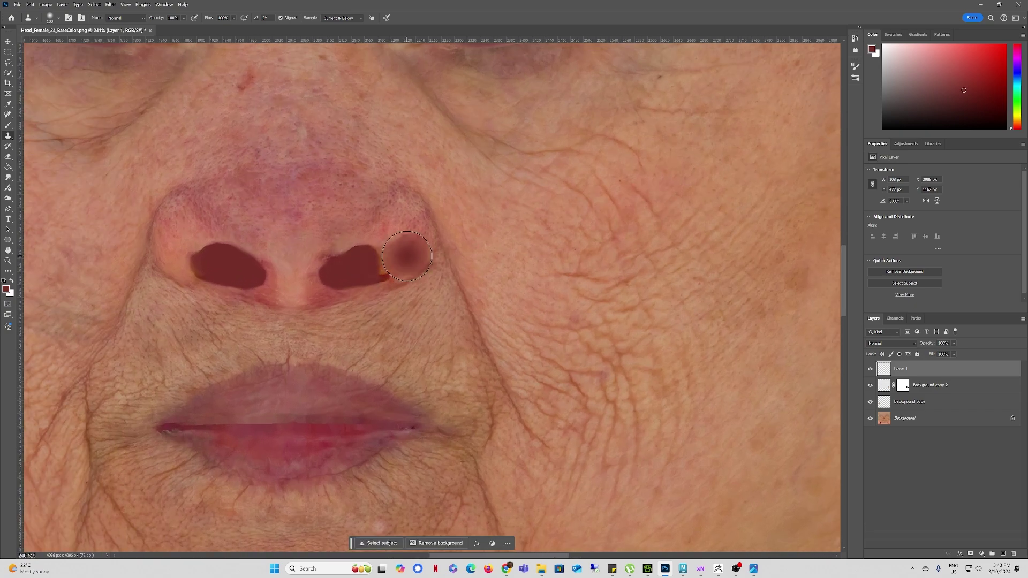
{"action": "key", "text": "bracketleft"}
{"action": "key", "text": "bracketleft"}
{"action": "key", "text": "bracketleft"}
{"action": "key", "text": "bracketleft"}
{"action": "key", "text": "bracketleft"}
{"action": "key", "text": "bracketleft"}
{"action": "key", "text": "bracketleft"}
{"action": "key", "text": "bracketleft"}
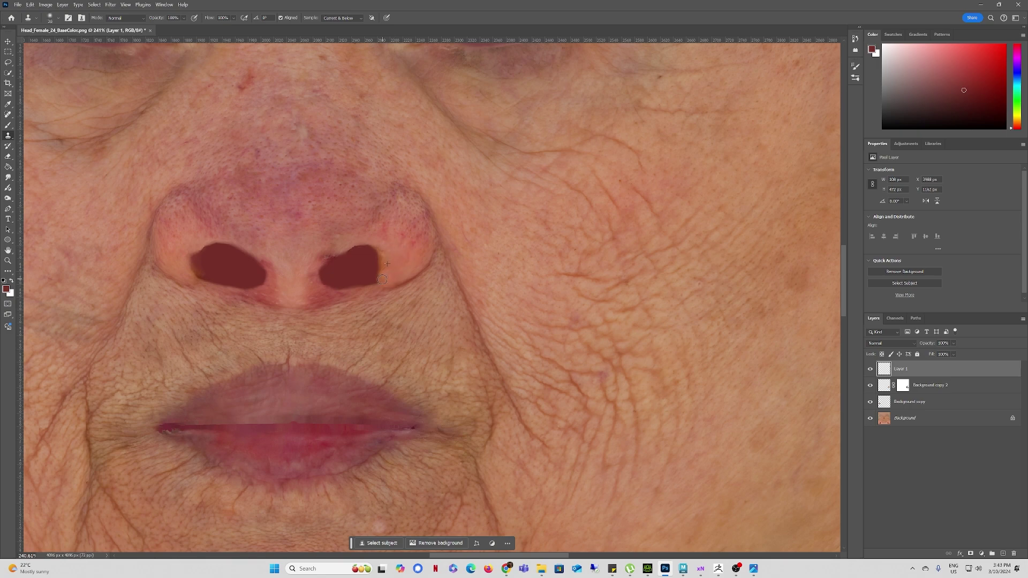
Step: Clone lip skin over the dark and pale artifacts at both corners of the mouth
{"action": "scroll", "coordinate": [359, 279], "scroll_direction": "down", "scroll_amount": 2, "text": "alt"}
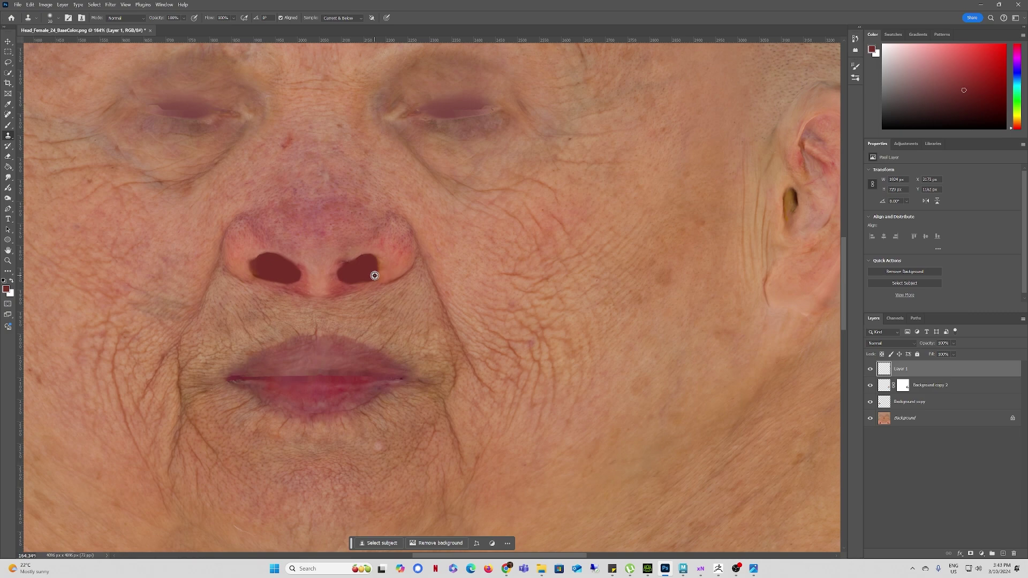
{"action": "scroll", "coordinate": [244, 391], "scroll_direction": "up", "scroll_amount": 4, "text": "alt"}
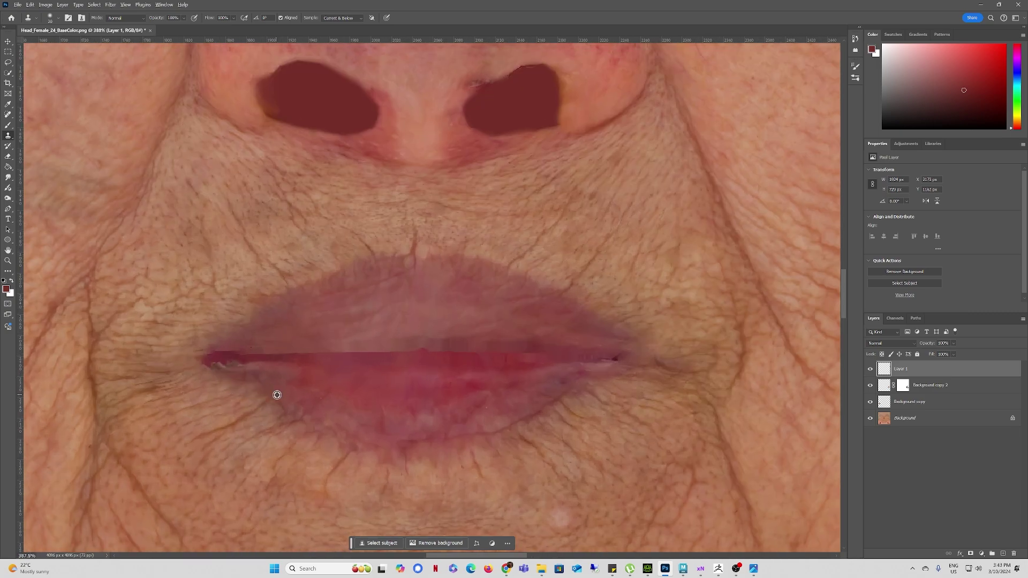
{"action": "mouse_move", "coordinate": [233, 371]}
{"action": "left_mouse_down"}
{"action": "mouse_move", "coordinate": [214, 361]}
{"action": "mouse_move", "coordinate": [227, 358]}
{"action": "left_mouse_up"}
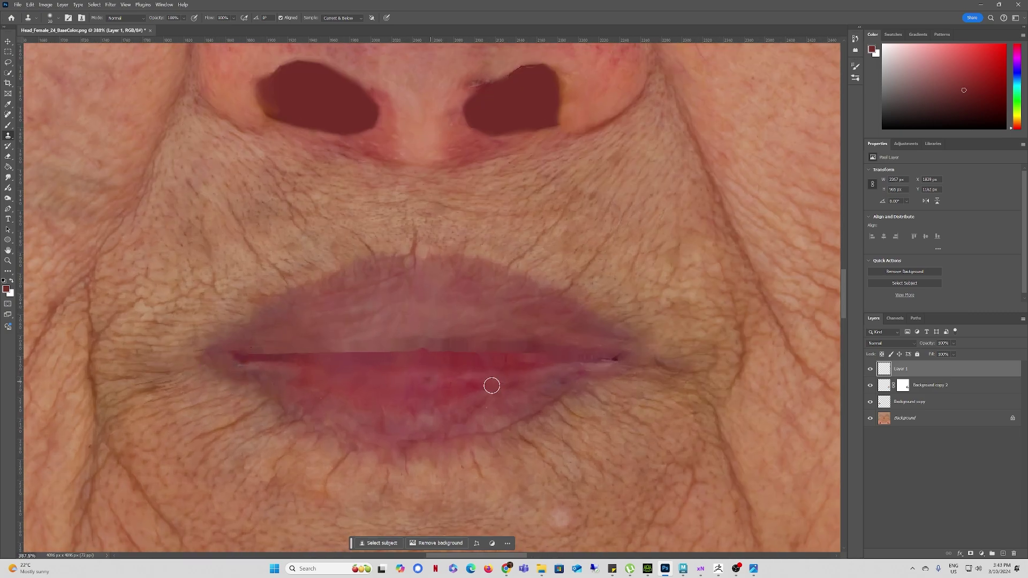
{"action": "left_click", "coordinate": [592, 369], "text": "alt"}
{"action": "left_click_drag", "start_coordinate": [614, 360], "coordinate": [617, 358]}
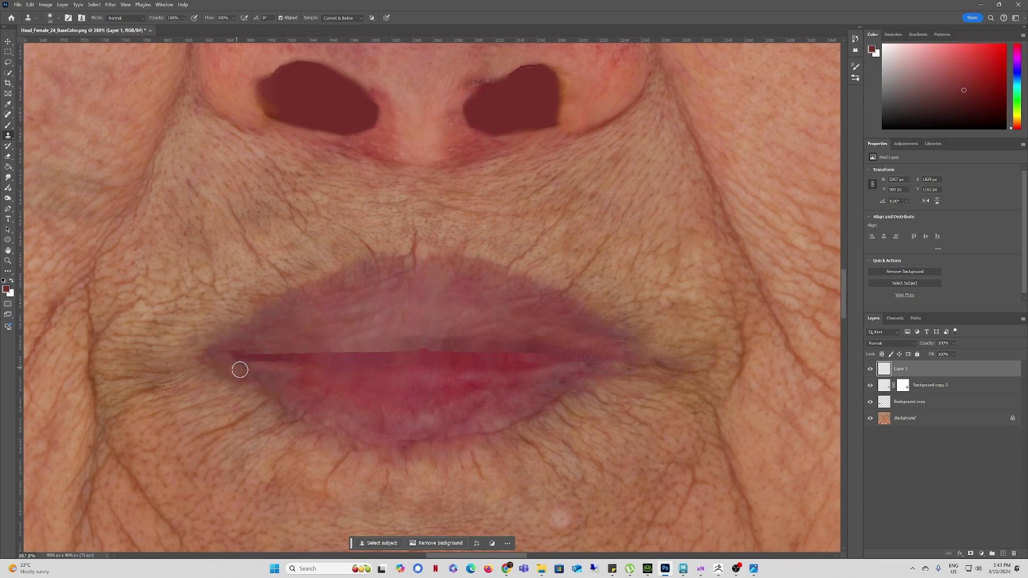
Step: On a new layer, clone skin over both upper eyelids with a larger brush and set the layer's blend mode to Multiply
{"action": "scroll", "coordinate": [387, 390], "scroll_direction": "down", "scroll_amount": 6, "text": "alt"}
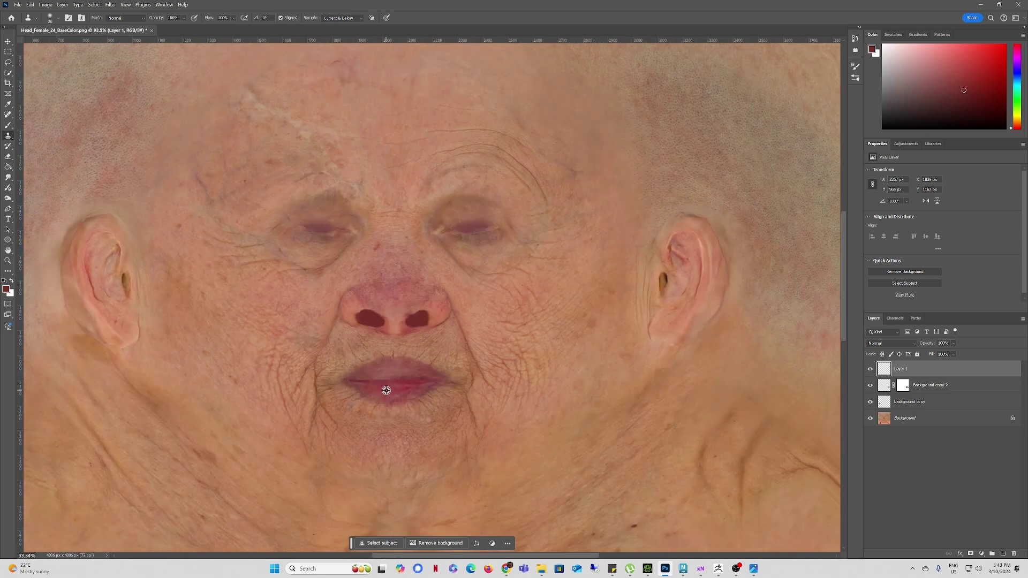
{"action": "scroll", "coordinate": [379, 209], "scroll_direction": "up", "scroll_amount": 3, "text": "alt"}
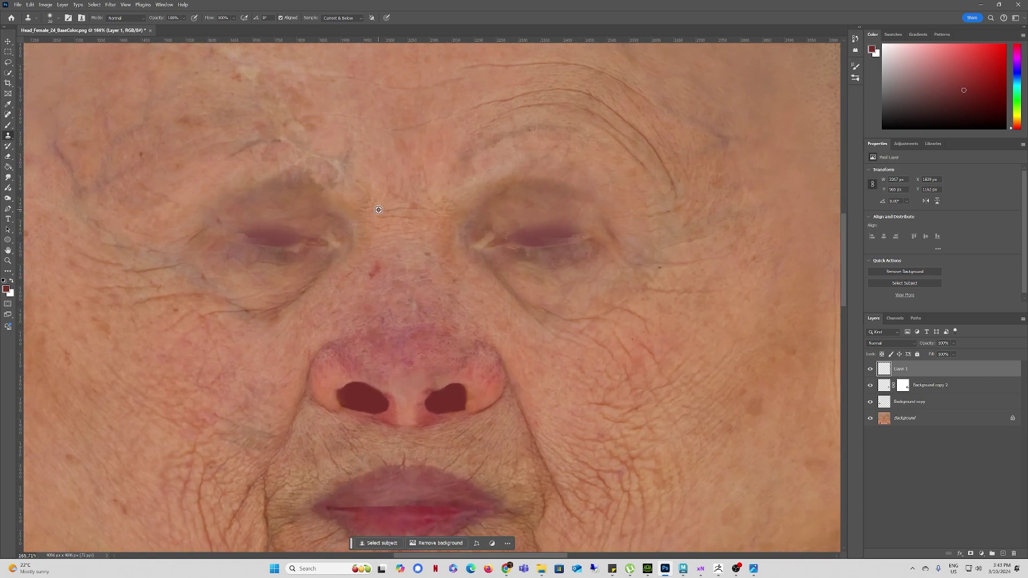
{"action": "left_click", "coordinate": [1003, 554]}
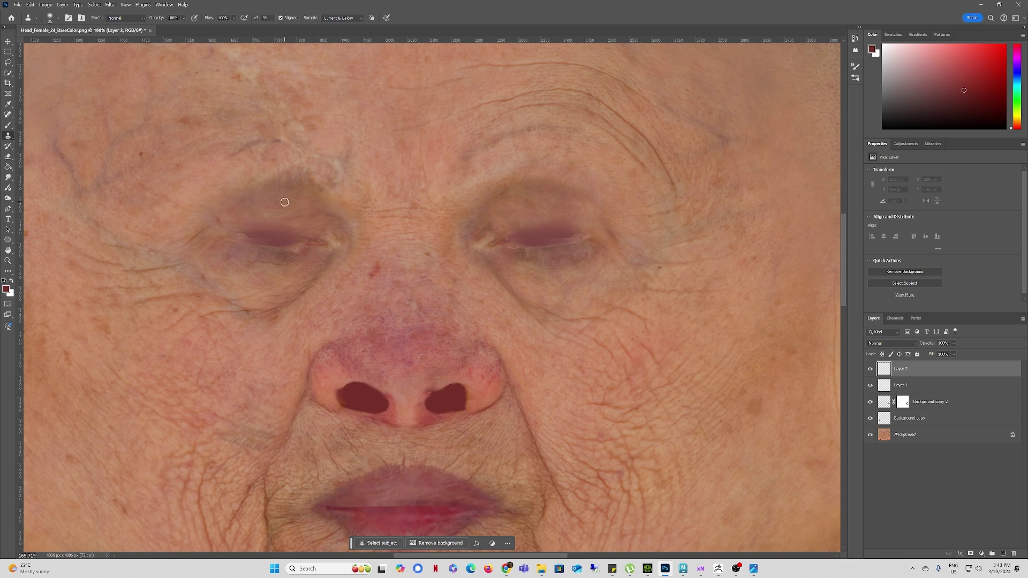
{"action": "key", "text": "bracketright"}
{"action": "key", "text": "bracketright"}
{"action": "left_click_drag", "start_coordinate": [316, 219], "coordinate": [330, 223]}
{"action": "key", "text": "bracketright"}
{"action": "mouse_move", "coordinate": [489, 223]}
{"action": "left_mouse_down"}
{"action": "mouse_move", "coordinate": [551, 207]}
{"action": "mouse_move", "coordinate": [587, 220]}
{"action": "mouse_move", "coordinate": [514, 211]}
{"action": "mouse_move", "coordinate": [496, 225]}
{"action": "left_mouse_up"}
{"action": "left_click", "coordinate": [892, 344]}
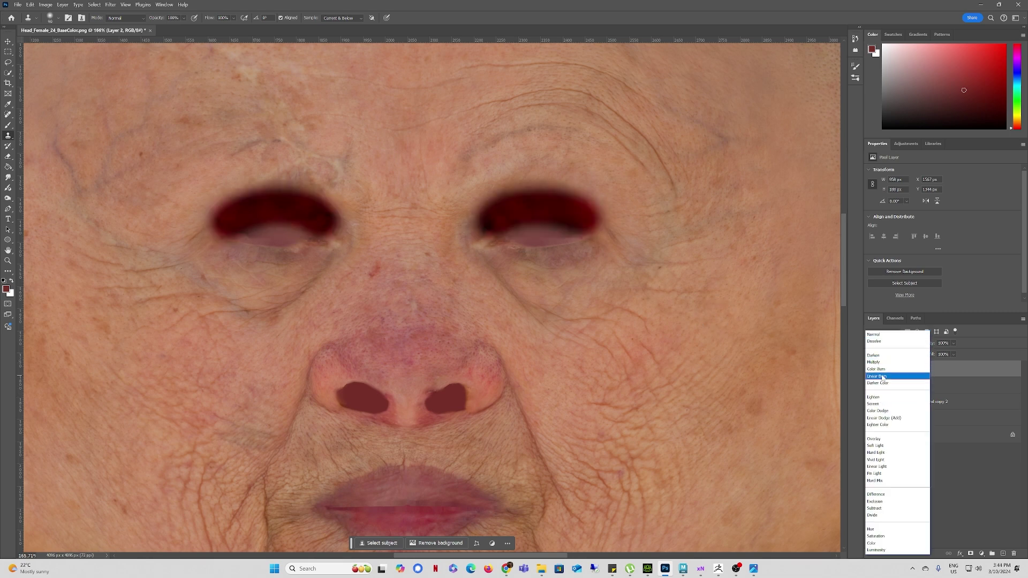
{"action": "left_click", "coordinate": [875, 362]}
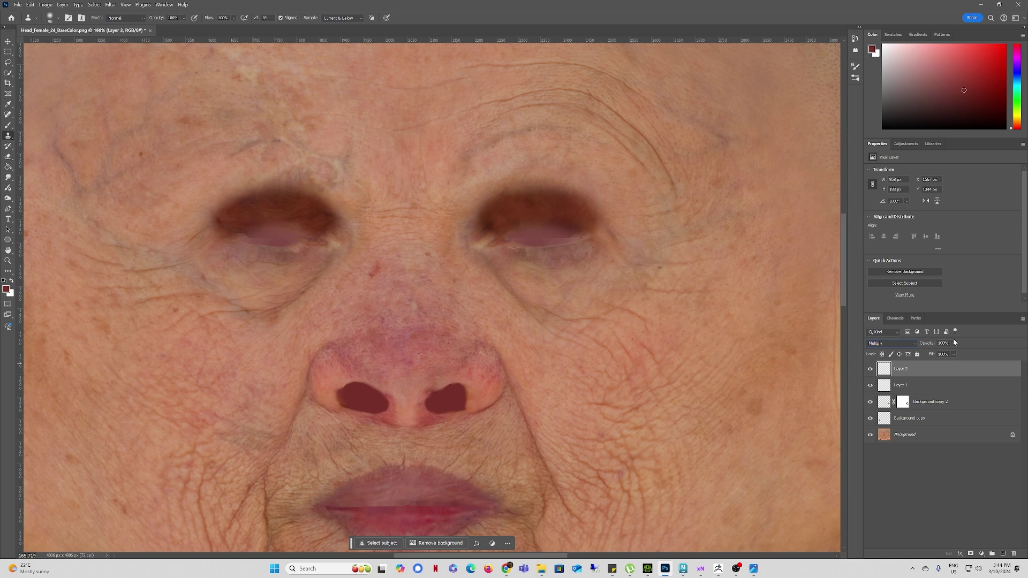
Step: Lower the opacity of the eyelid Multiply layer to soften the dark lids, and flatten the image
{"action": "left_click", "coordinate": [954, 343]}
{"action": "left_click_drag", "start_coordinate": [967, 353], "coordinate": [931, 355]}
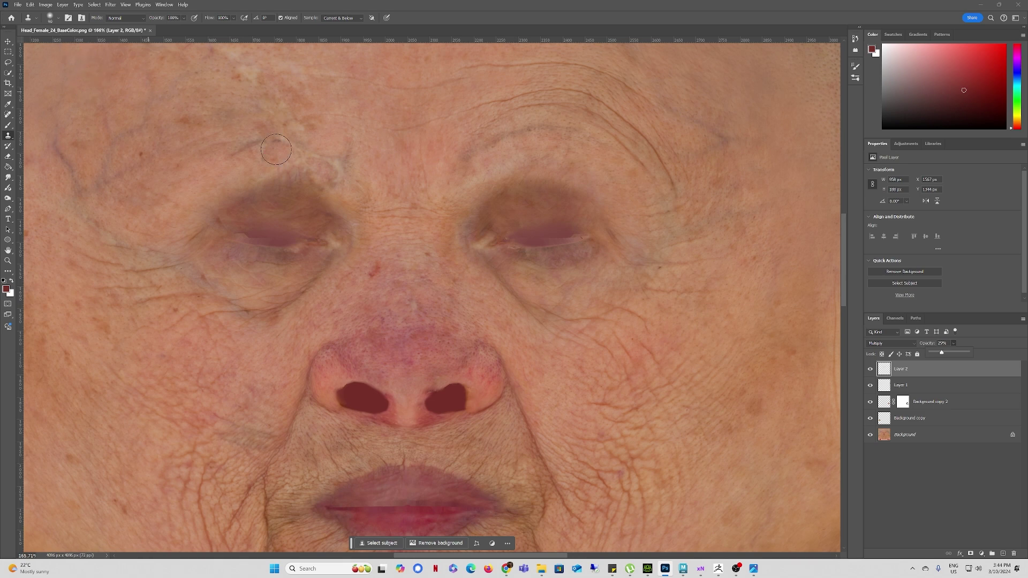
{"action": "right_click", "coordinate": [921, 432]}
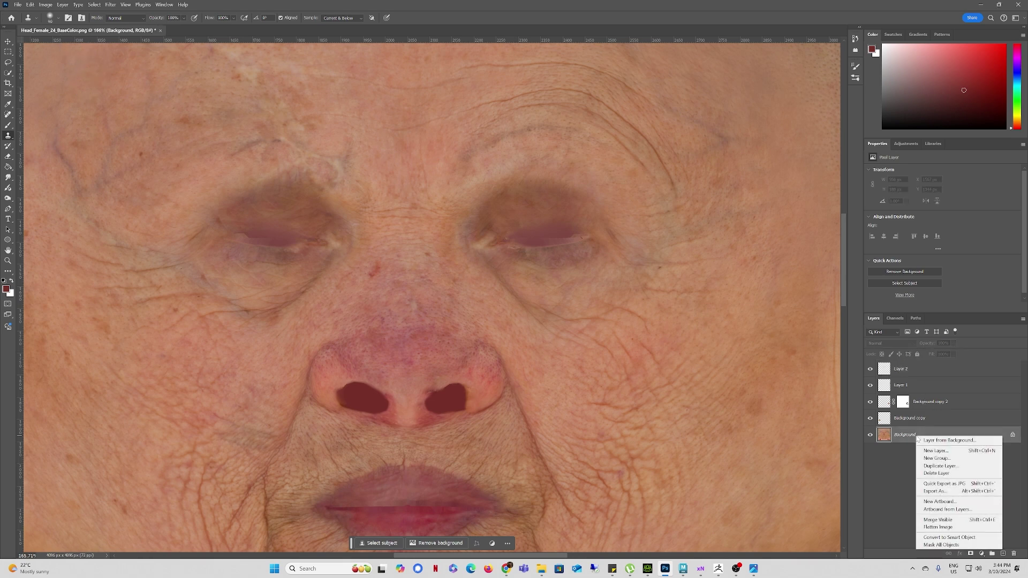
{"action": "left_click", "coordinate": [943, 525]}
Step: Save the texture and load Head_Female_24_BaseColor into the head material's Base Color slot in Character Creator
{"action": "left_click", "coordinate": [18, 4]}
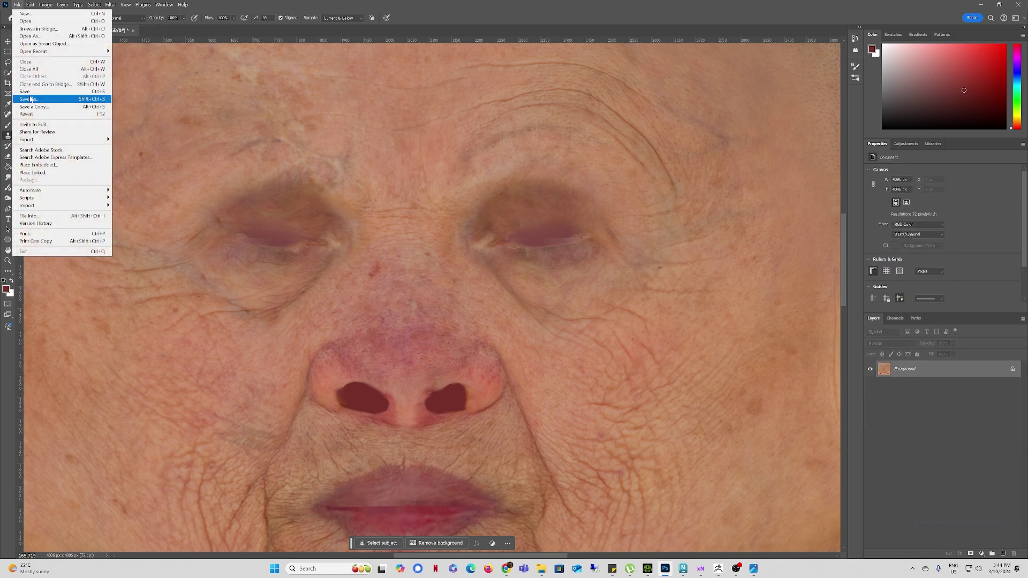
{"action": "left_click", "coordinate": [32, 91]}
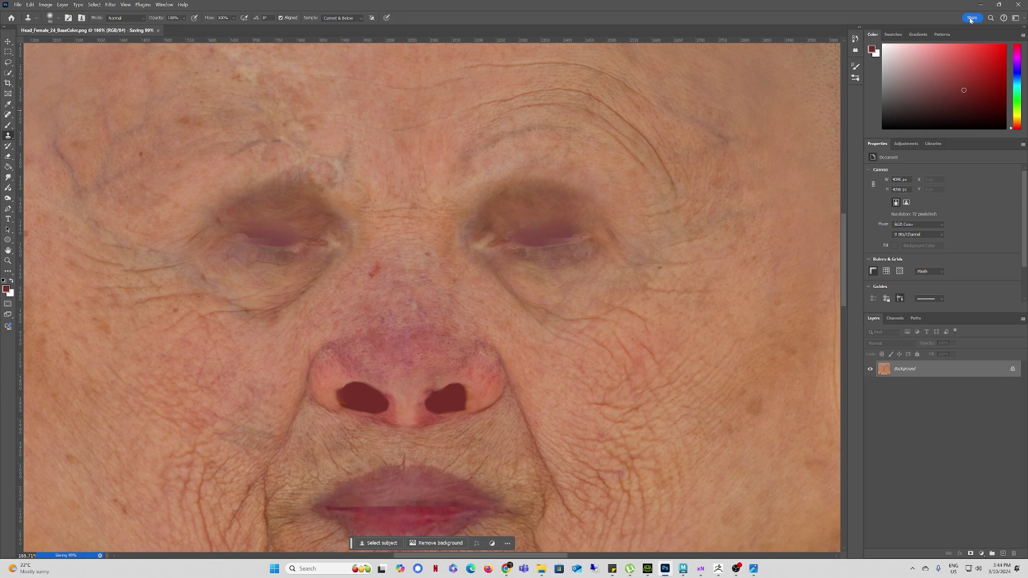
{"action": "left_click", "coordinate": [980, 4]}
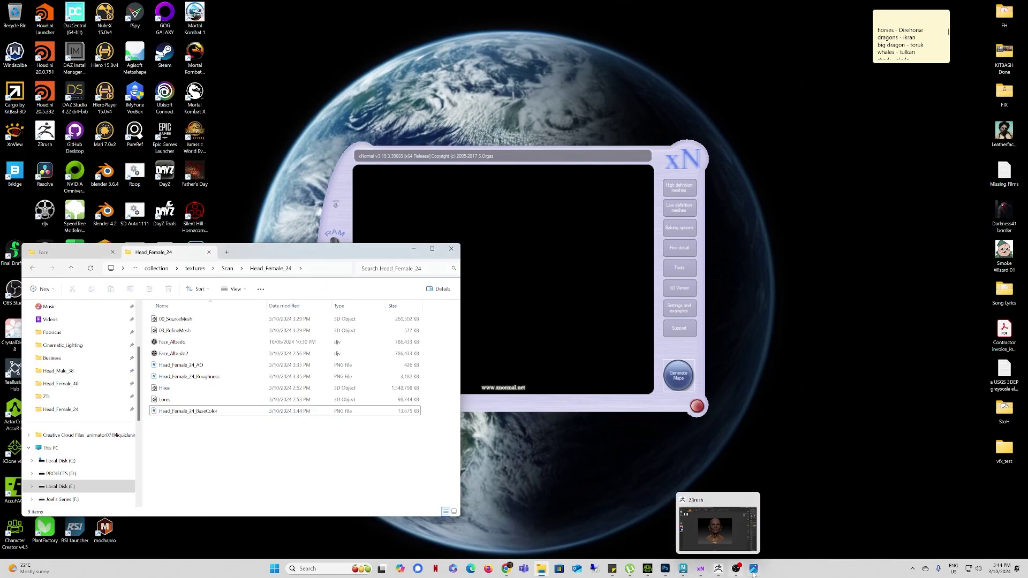
{"action": "left_click", "coordinate": [648, 570]}
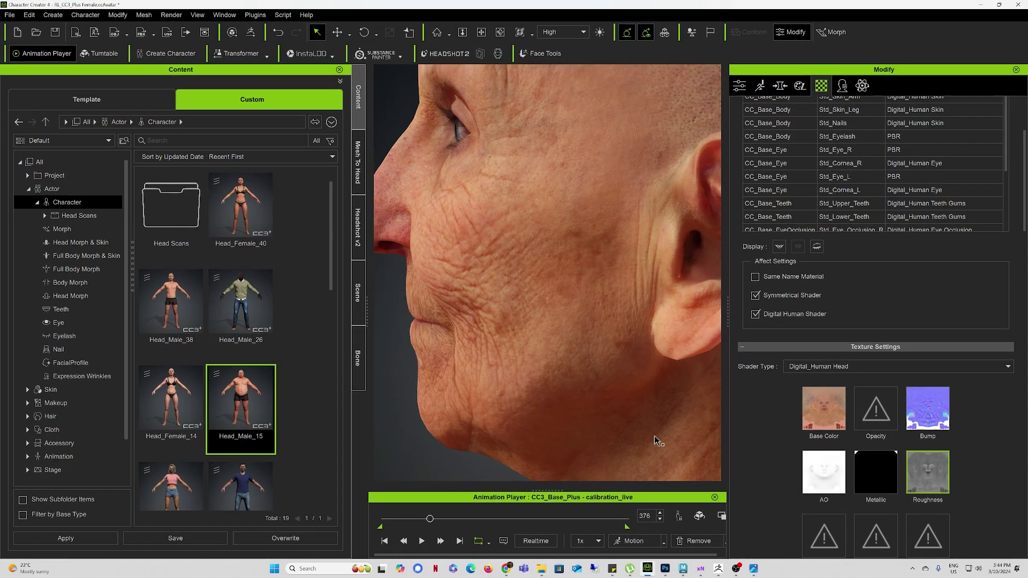
{"action": "left_click", "coordinate": [542, 570]}
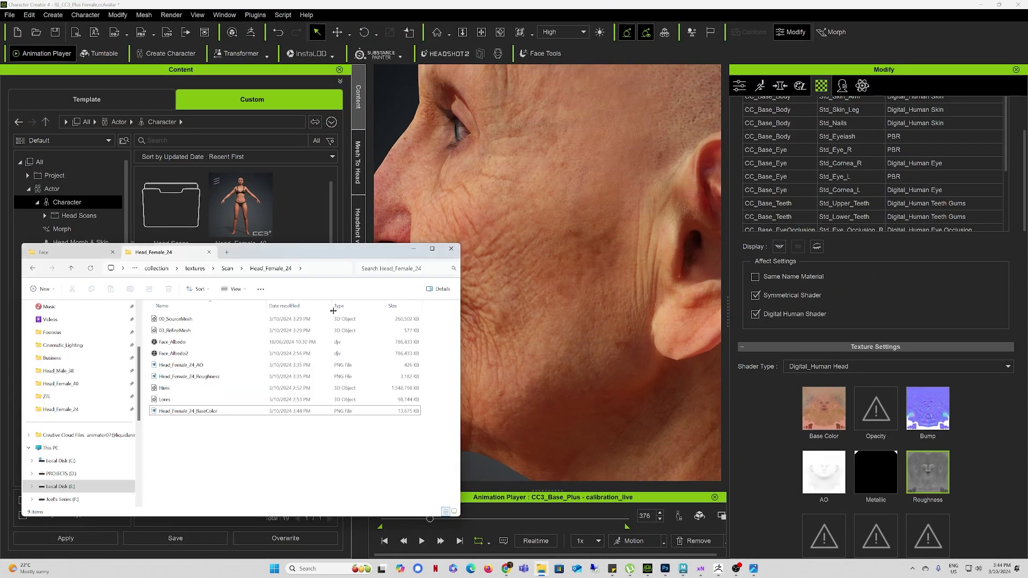
{"action": "left_click_drag", "start_coordinate": [187, 411], "coordinate": [826, 412]}
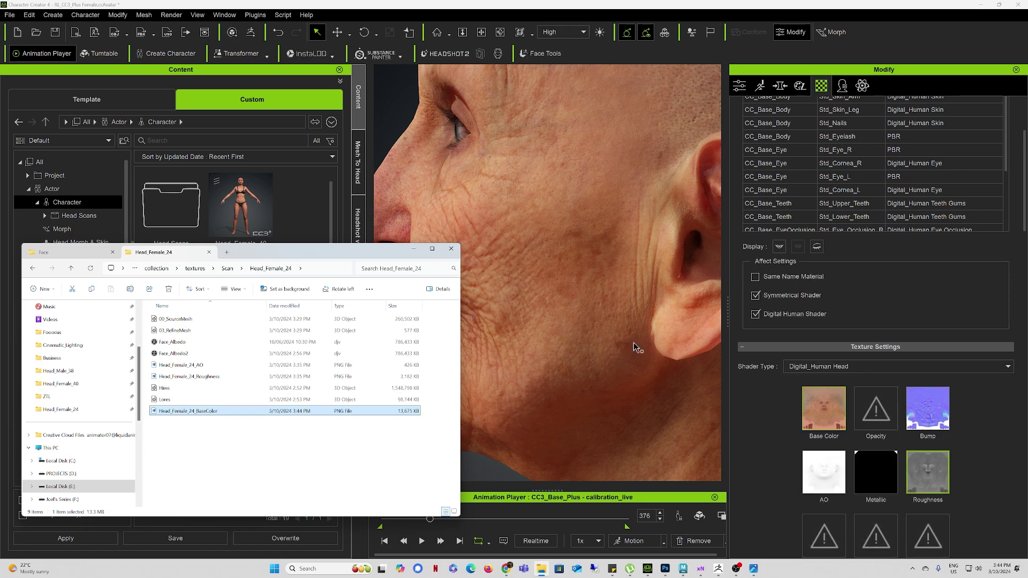
Step: Inspect the retextured head from the front, side and back of the neck at animation frame 237
{"action": "left_click_drag", "start_coordinate": [515, 159], "coordinate": [625, 249], "text": "alt"}
{"action": "scroll", "coordinate": [626, 249], "scroll_direction": "down", "scroll_amount": 3}
{"action": "middle_click_drag", "start_coordinate": [625, 263], "coordinate": [661, 262], "text": "alt"}
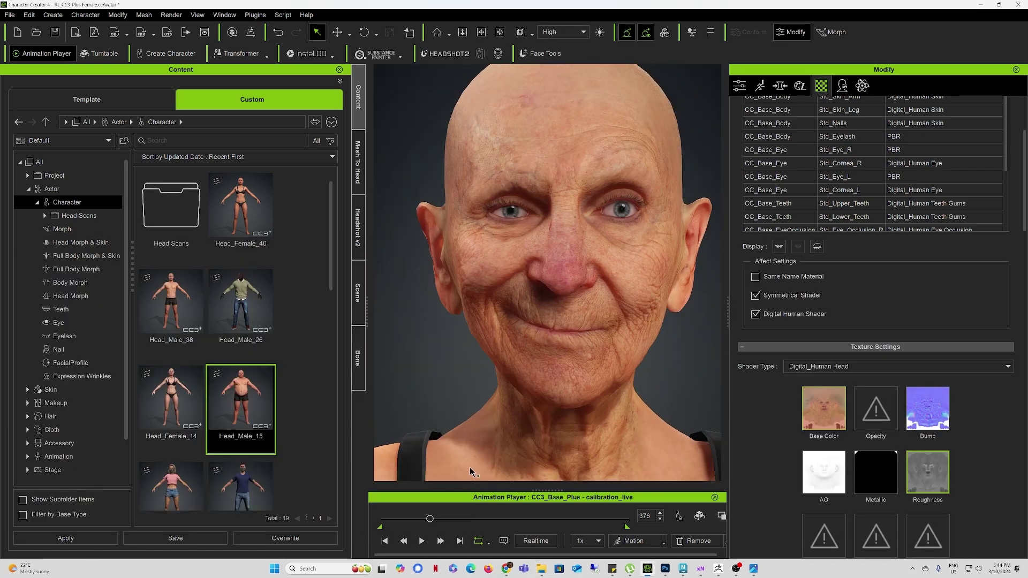
{"action": "mouse_move", "coordinate": [429, 520]}
{"action": "left_mouse_down"}
{"action": "mouse_move", "coordinate": [378, 518]}
{"action": "mouse_move", "coordinate": [413, 519]}
{"action": "left_mouse_up"}
{"action": "left_click_drag", "start_coordinate": [475, 354], "coordinate": [485, 406], "text": "alt"}
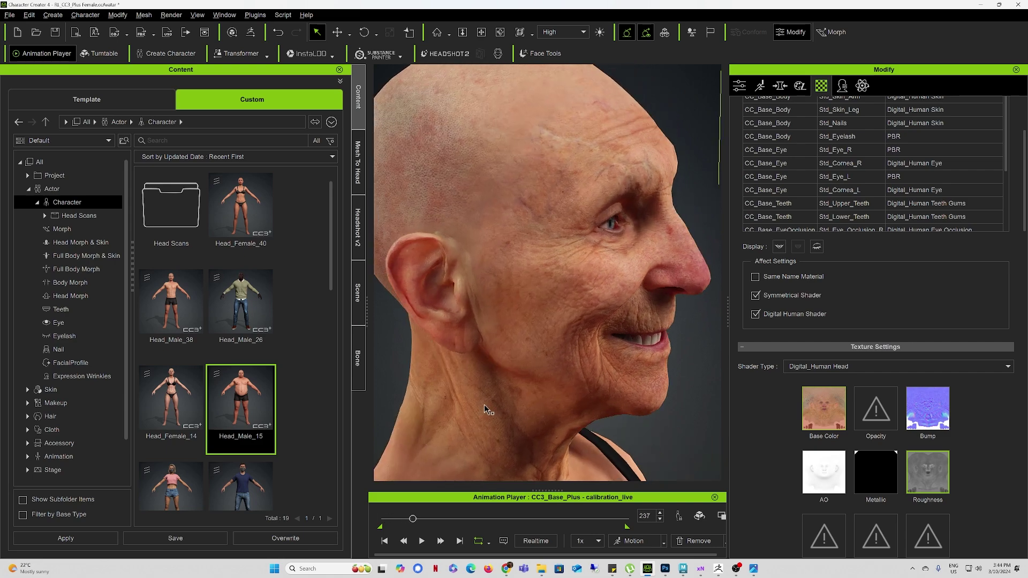
{"action": "right_click_drag", "start_coordinate": [485, 409], "coordinate": [539, 336]}
{"action": "scroll", "coordinate": [589, 354], "scroll_direction": "up", "scroll_amount": 5}
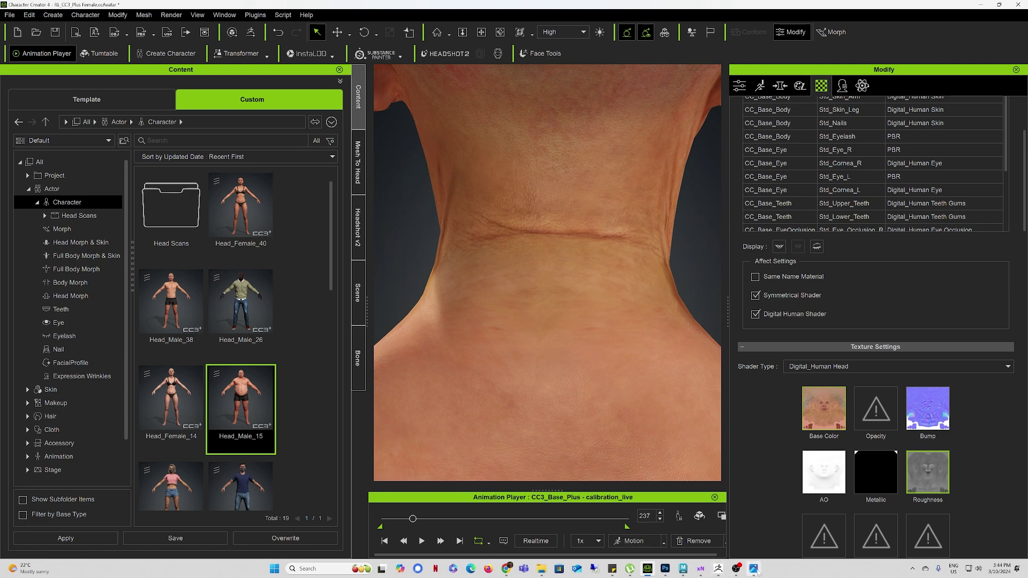
Step: Switch to Photoshop, lasso the neck skin near the texture's left border and copy it onto a new layer
{"action": "left_click", "coordinate": [666, 568]}
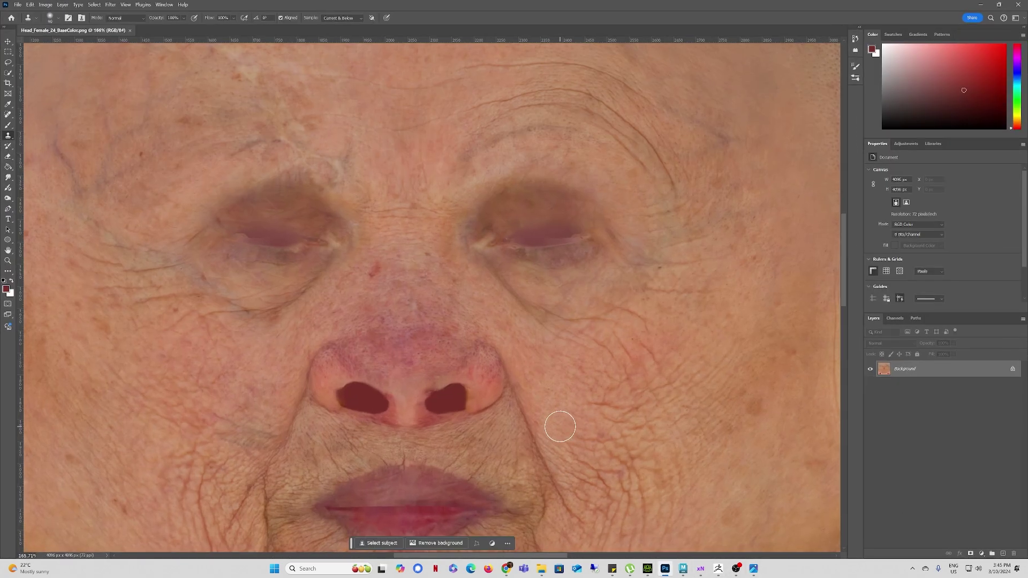
{"action": "scroll", "coordinate": [557, 407], "scroll_direction": "down", "scroll_amount": 3}
{"action": "mouse_move", "coordinate": [431, 413]}
{"action": "left_mouse_down"}
{"action": "mouse_move", "coordinate": [468, 303]}
{"action": "mouse_move", "coordinate": [466, 261]}
{"action": "left_mouse_up"}
{"action": "scroll", "coordinate": [402, 342], "scroll_direction": "up", "scroll_amount": 4, "text": "alt"}
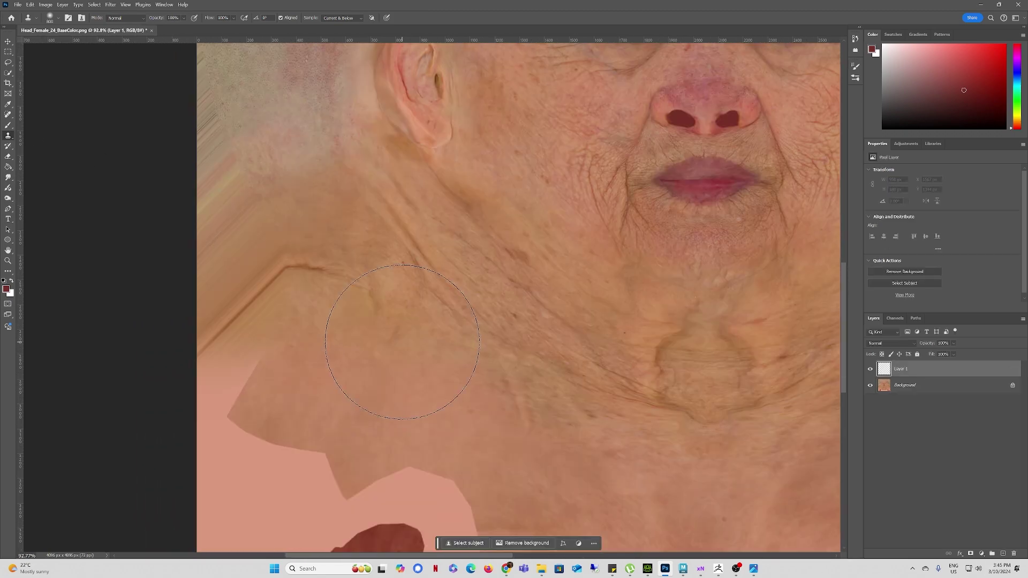
{"action": "key", "text": "l"}
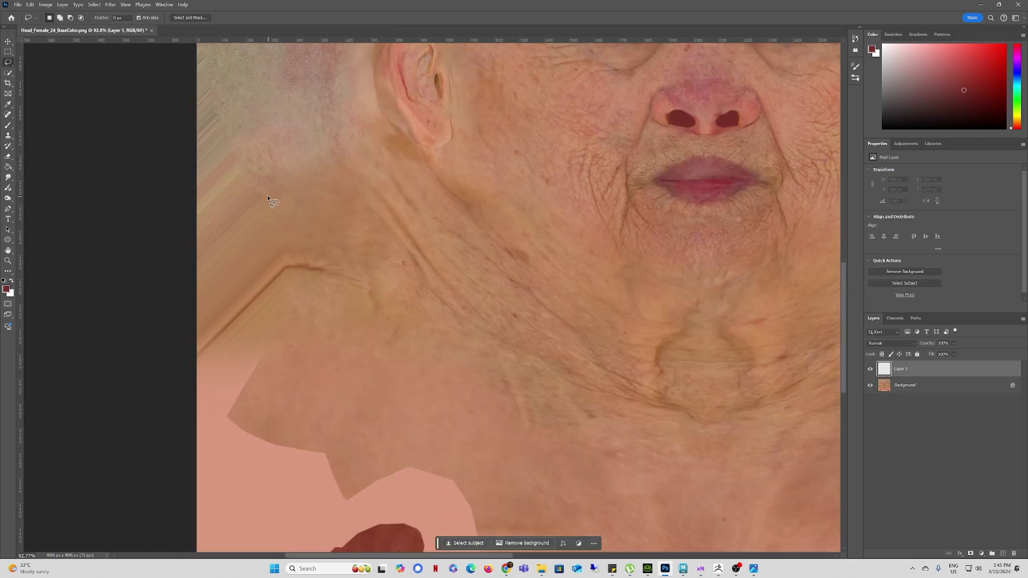
{"action": "mouse_move", "coordinate": [263, 186]}
{"action": "left_mouse_down"}
{"action": "mouse_move", "coordinate": [224, 288]}
{"action": "mouse_move", "coordinate": [229, 246]}
{"action": "left_mouse_up"}
{"action": "key", "text": "ctrl+j"}
{"action": "scroll", "coordinate": [598, 384], "scroll_direction": "down", "scroll_amount": 4, "text": "alt"}
Step: Lasso the creased neck skin near the texture's right border and replace it with Content-Aware Fill on a new layer
{"action": "left_click_drag", "start_coordinate": [599, 384], "coordinate": [206, 406]}
{"action": "mouse_move", "coordinate": [565, 293]}
{"action": "left_mouse_down"}
{"action": "mouse_move", "coordinate": [588, 264]}
{"action": "mouse_move", "coordinate": [554, 366]}
{"action": "left_mouse_up"}
{"action": "left_click", "coordinate": [905, 402]}
{"action": "left_click", "coordinate": [30, 4]}
{"action": "left_click", "coordinate": [53, 158]}
{"action": "left_click", "coordinate": [953, 547]}
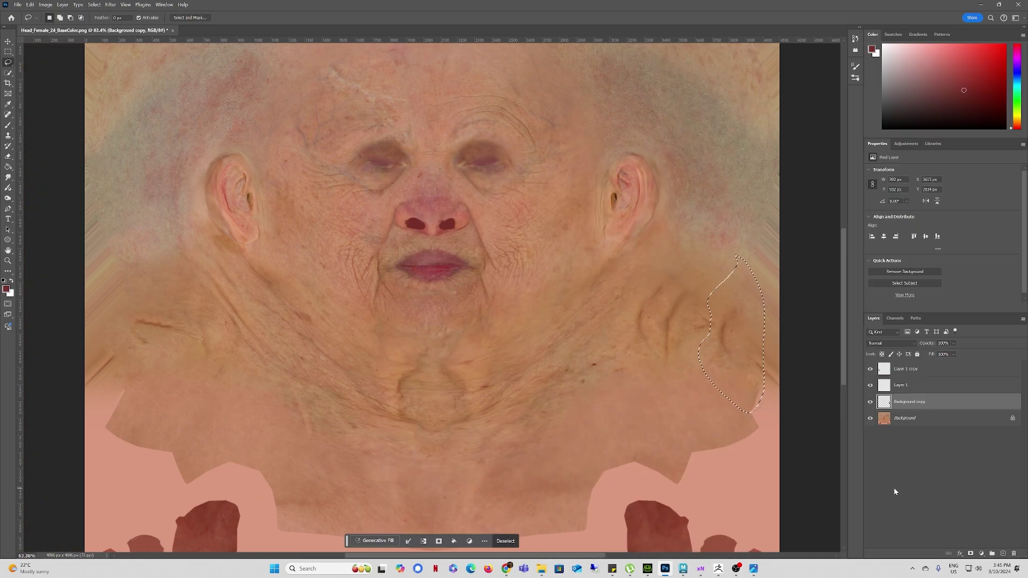
{"action": "scroll", "coordinate": [704, 321], "scroll_direction": "up", "scroll_amount": 3}
{"action": "mouse_move", "coordinate": [691, 375]}
{"action": "left_mouse_down"}
{"action": "mouse_move", "coordinate": [747, 321]}
{"action": "mouse_move", "coordinate": [734, 382]}
{"action": "left_mouse_up"}
Step: Flatten the neck repair layers and save the base color texture
{"action": "right_click", "coordinate": [909, 419]}
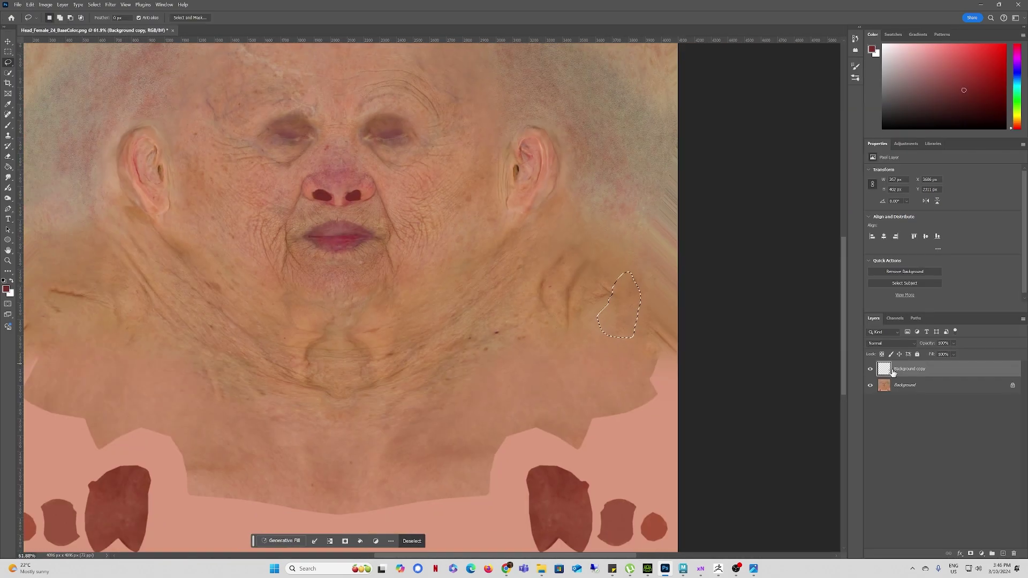
{"action": "key", "text": "alt+f"}
{"action": "key", "text": "s"}
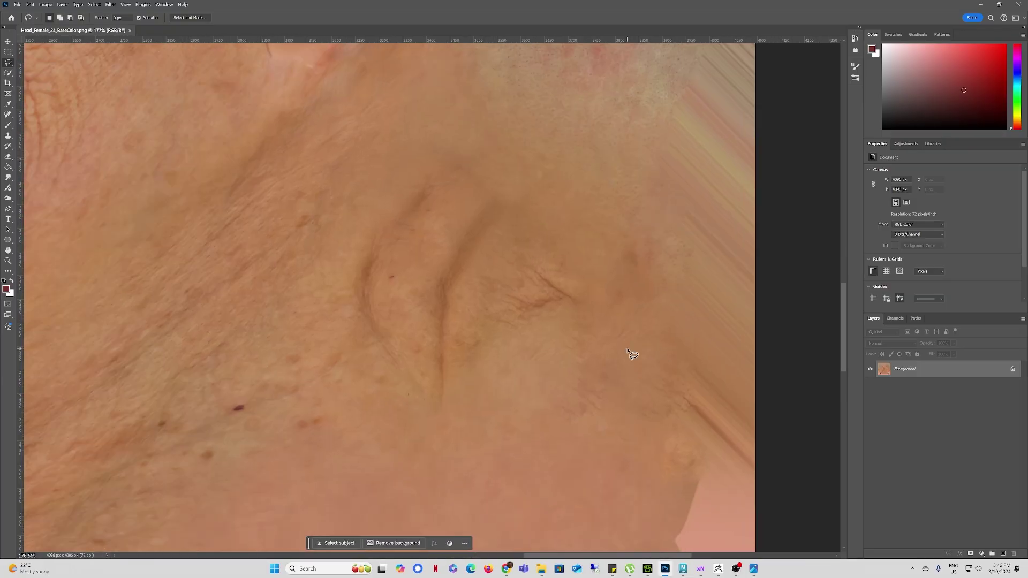
{"action": "scroll", "coordinate": [628, 351], "scroll_direction": "down", "scroll_amount": 5, "text": "alt"}
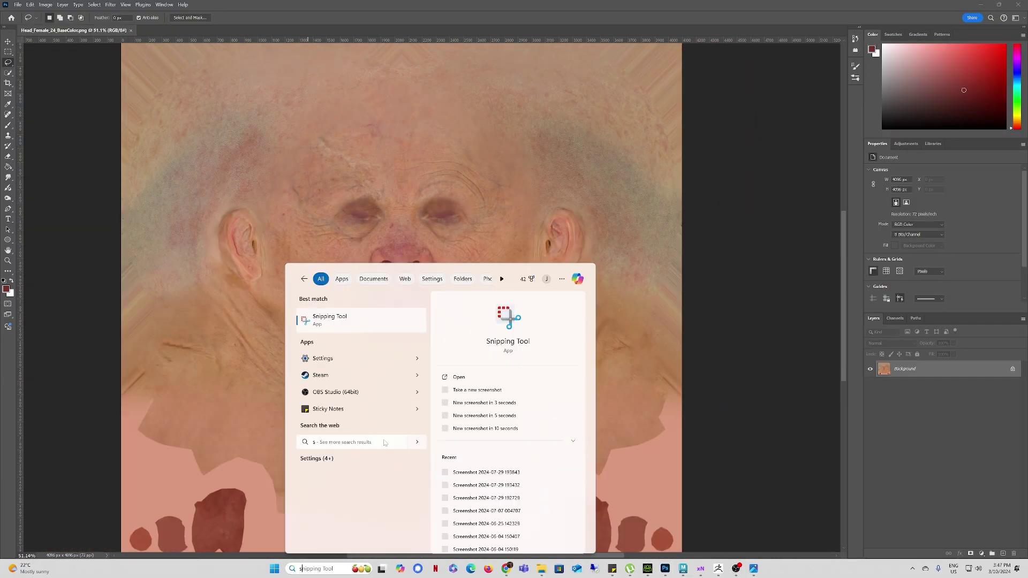
Step: Open Substance 3D Painter and create a new project from the 03_RefineMesh mesh
{"action": "left_click", "coordinate": [393, 331]}
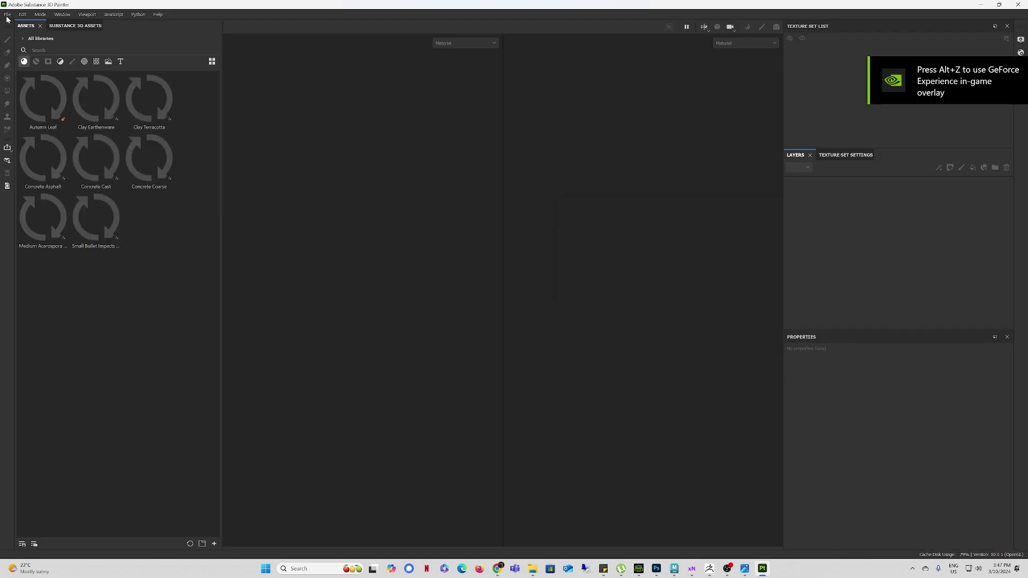
{"action": "left_click", "coordinate": [8, 15]}
{"action": "left_click", "coordinate": [18, 26]}
{"action": "left_click", "coordinate": [587, 196]}
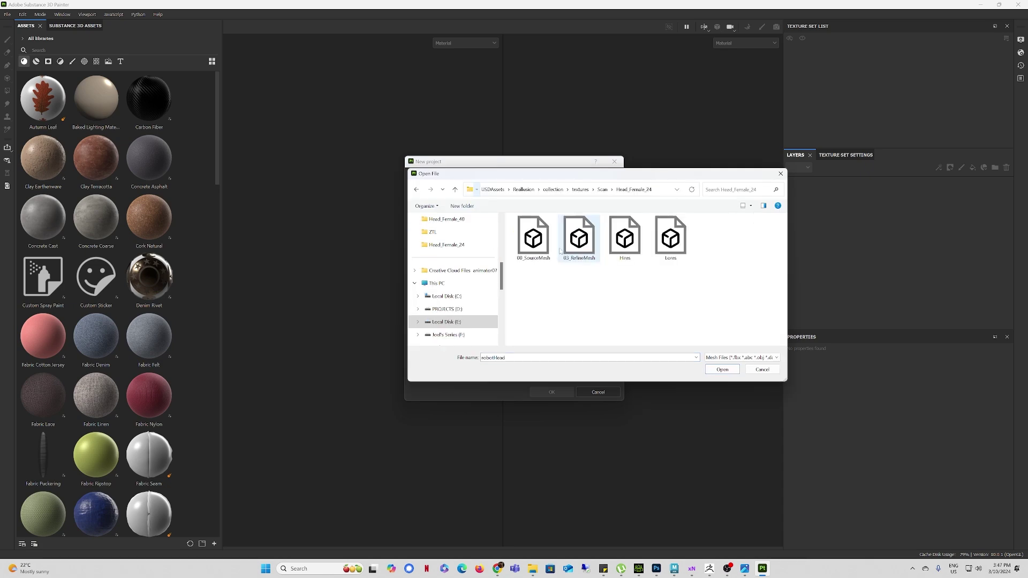
{"action": "double_click", "coordinate": [581, 239]}
{"action": "left_click", "coordinate": [551, 392]}
Step: Import Head_Female_24_BaseColor as a texture and assign it to the base color of a new fill layer
{"action": "left_click", "coordinate": [84, 61]}
{"action": "left_click", "coordinate": [96, 61]}
{"action": "left_click", "coordinate": [23, 14]}
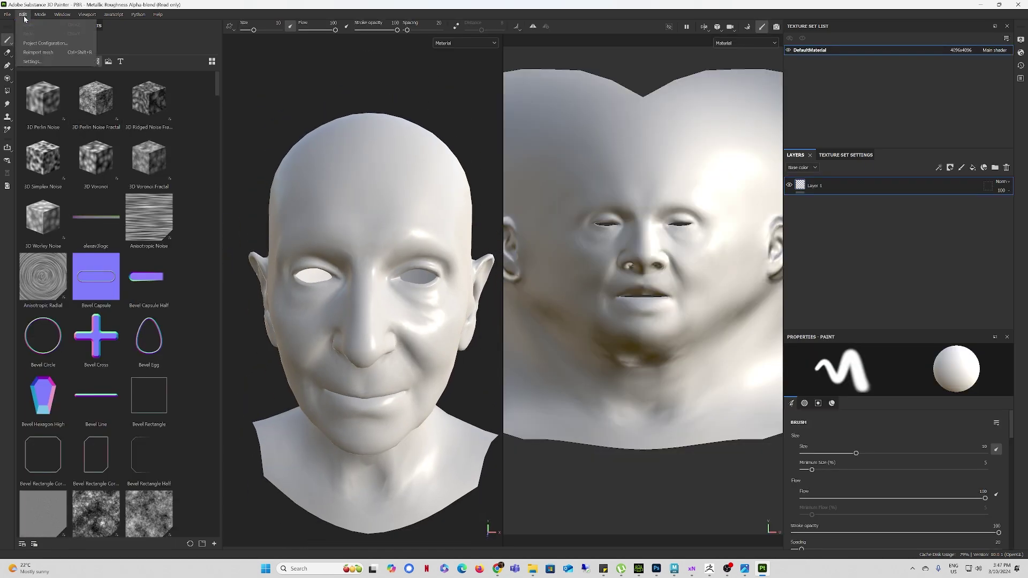
{"action": "left_click", "coordinate": [29, 143]}
{"action": "left_click", "coordinate": [557, 177]}
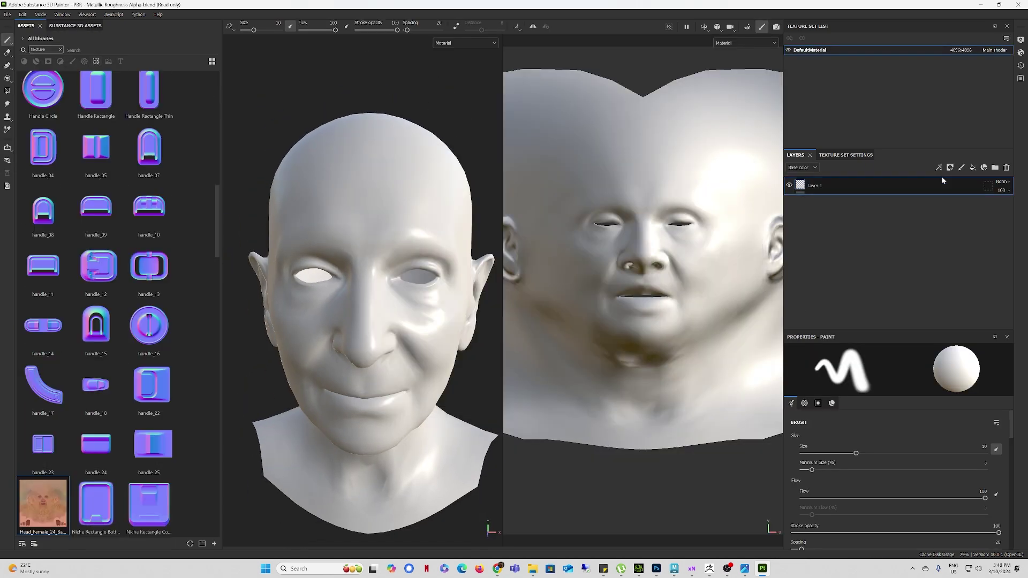
{"action": "scroll", "coordinate": [892, 461], "scroll_direction": "down", "scroll_amount": 1}
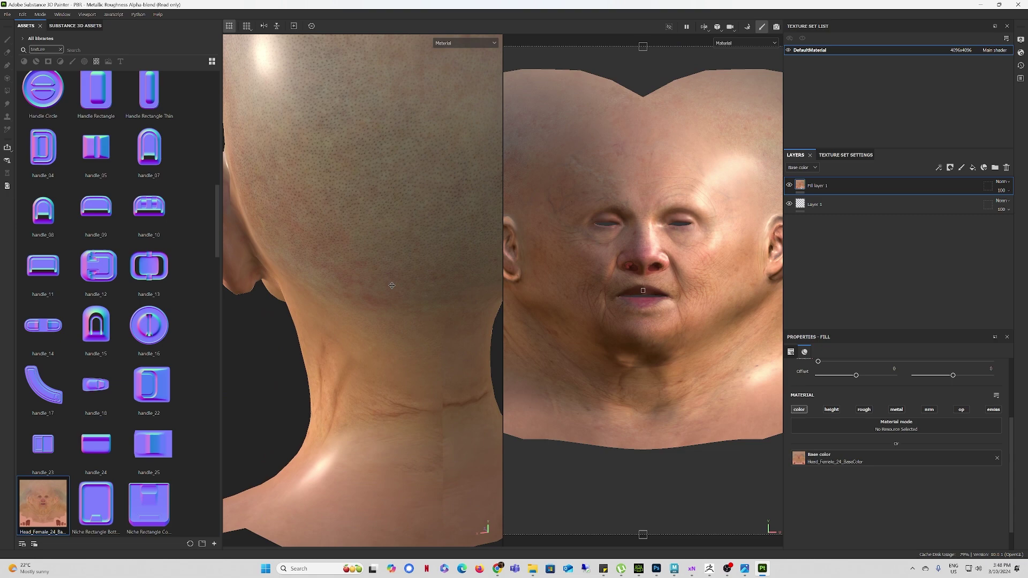
Step: Add a paint layer and use the Clone tool to cover the vertical seam at the back of the neck
{"action": "mouse_move", "coordinate": [375, 268]}
{"action": "left_mouse_down", "text": "alt"}
{"action": "mouse_move", "coordinate": [406, 271]}
{"action": "mouse_move", "coordinate": [385, 275]}
{"action": "left_mouse_up", "text": "alt"}
{"action": "left_click", "coordinate": [962, 167]}
{"action": "left_click", "coordinate": [7, 117]}
{"action": "key", "text": "v"}
{"action": "left_click_drag", "start_coordinate": [391, 322], "coordinate": [445, 331]}
{"action": "mouse_move", "coordinate": [445, 375]}
{"action": "left_mouse_down", "text": "alt"}
{"action": "mouse_move", "coordinate": [406, 382]}
{"action": "mouse_move", "coordinate": [450, 381]}
{"action": "mouse_move", "coordinate": [436, 381]}
{"action": "left_mouse_up", "text": "alt"}
{"action": "right_click_drag", "start_coordinate": [408, 305], "coordinate": [450, 305], "text": "ctrl"}
Step: Check the neck from the back and both sides, and enlarge the clone brush to size 21.79
{"action": "mouse_move", "coordinate": [465, 421]}
{"action": "left_mouse_down", "text": "alt"}
{"action": "mouse_move", "coordinate": [331, 361]}
{"action": "mouse_move", "coordinate": [366, 306]}
{"action": "mouse_move", "coordinate": [484, 316]}
{"action": "left_mouse_up", "text": "alt"}
{"action": "scroll", "coordinate": [619, 378], "scroll_direction": "down", "scroll_amount": 2}
{"action": "scroll", "coordinate": [538, 302], "scroll_direction": "up", "scroll_amount": 5}
{"action": "middle_click_drag", "start_coordinate": [539, 303], "coordinate": [652, 210], "text": "alt"}
{"action": "left_click", "coordinate": [252, 30]}
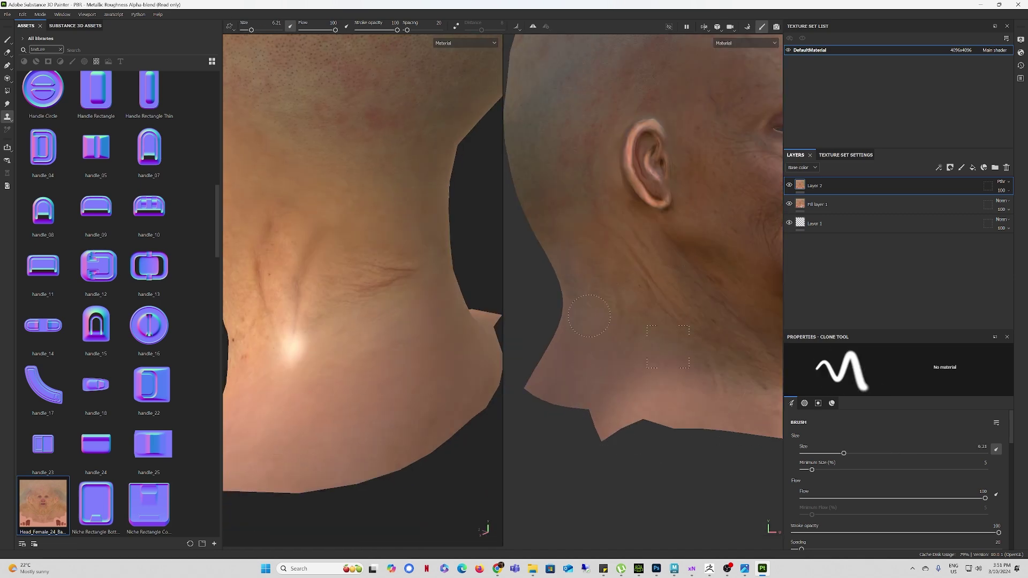
{"action": "left_click_drag", "start_coordinate": [693, 351], "coordinate": [620, 381], "text": "alt"}
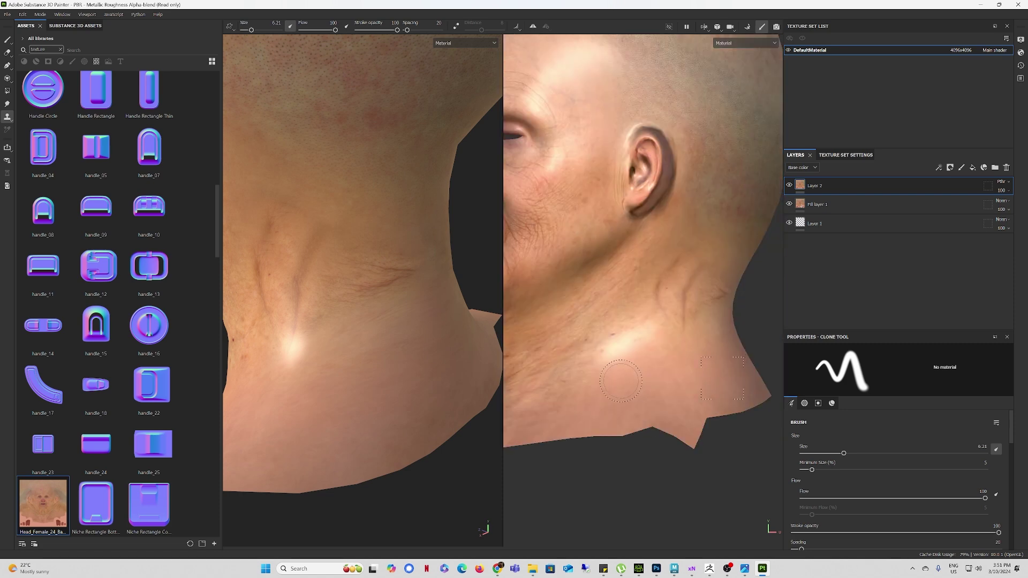
{"action": "left_click_drag", "start_coordinate": [407, 332], "coordinate": [364, 332], "text": "alt"}
{"action": "left_click_drag", "start_coordinate": [252, 29], "coordinate": [259, 30]}
{"action": "left_click_drag", "start_coordinate": [444, 350], "coordinate": [356, 353], "text": "alt"}
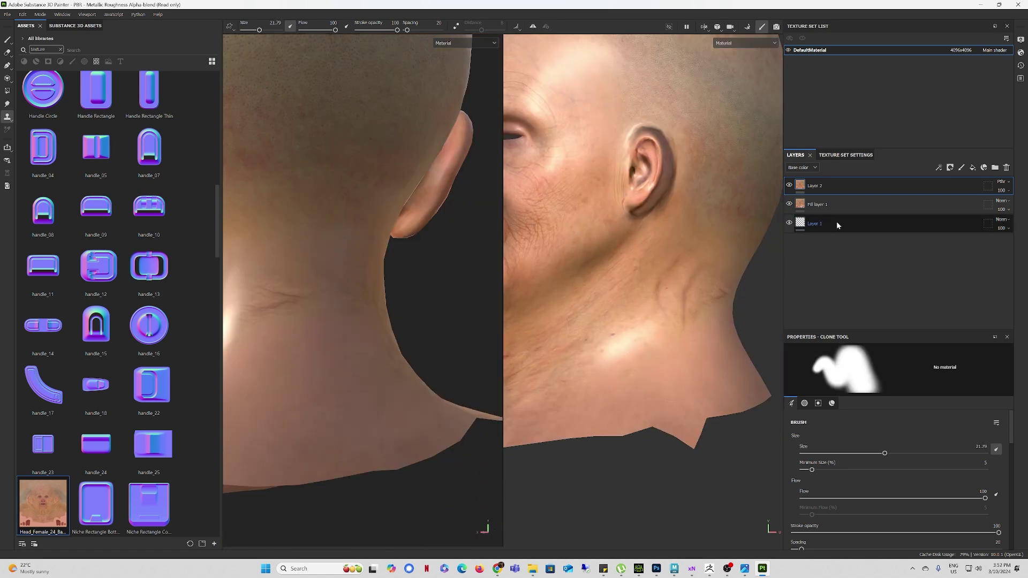
Step: Export the textures to the desktop as PNG with the PBR Metallic Roughness template at 4096 size
{"action": "key", "text": "ctrl+shift+e"}
{"action": "left_click", "coordinate": [584, 183]}
{"action": "left_click", "coordinate": [606, 337]}
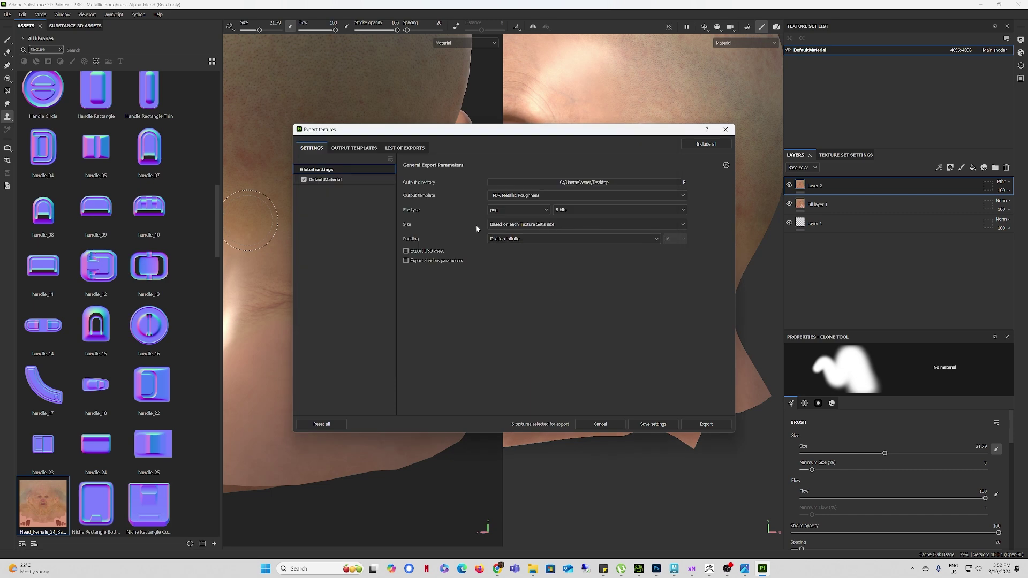
{"action": "left_click", "coordinate": [511, 225]}
{"action": "left_click", "coordinate": [507, 297]}
{"action": "left_click", "coordinate": [707, 424]}
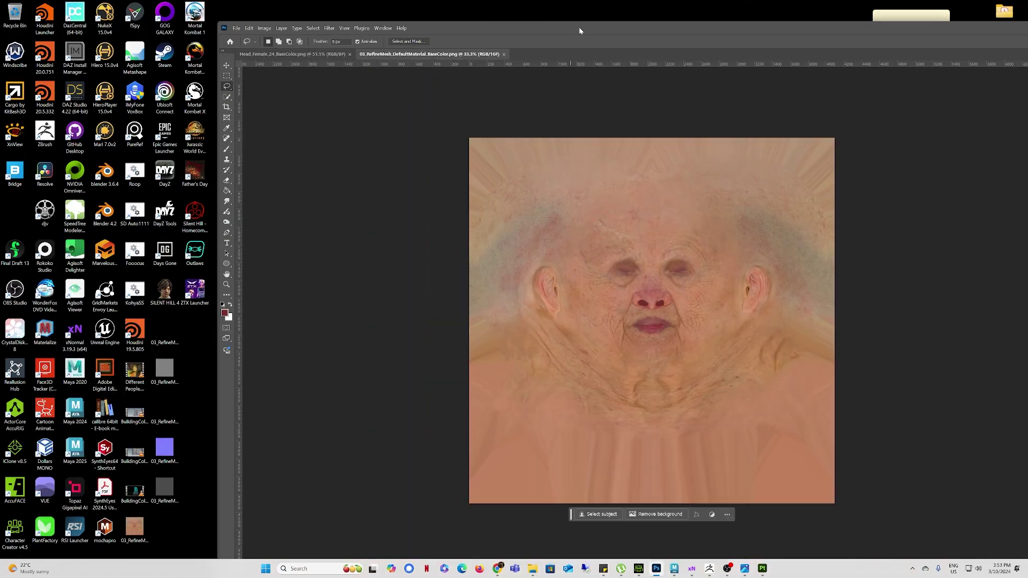
Step: Copy the exported base color into the Head_Female_24_BaseColor document as a new layer and hide it with an inverted layer mask
{"action": "left_click_drag", "start_coordinate": [906, 369], "coordinate": [408, 254]}
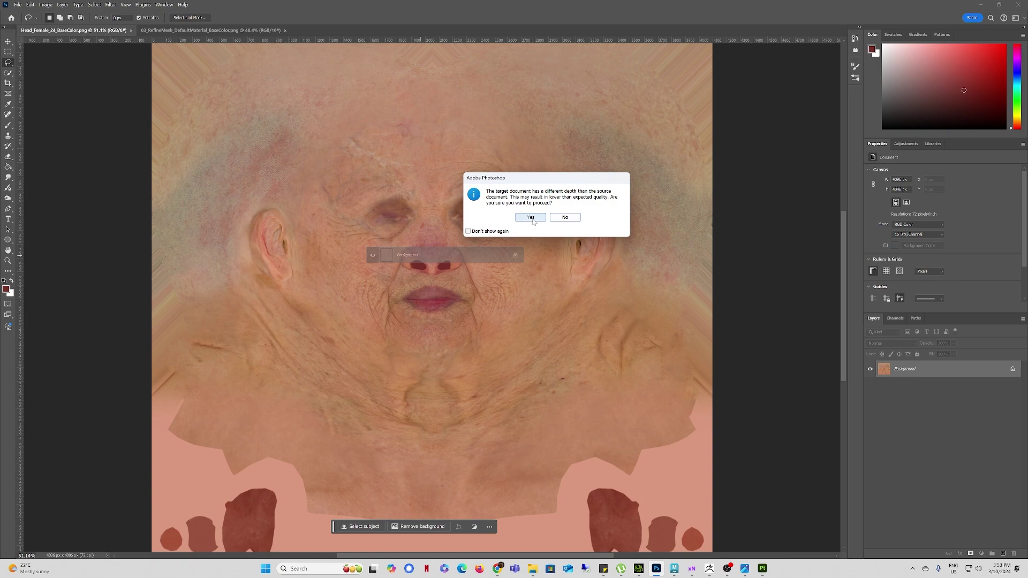
{"action": "left_click", "coordinate": [530, 217]}
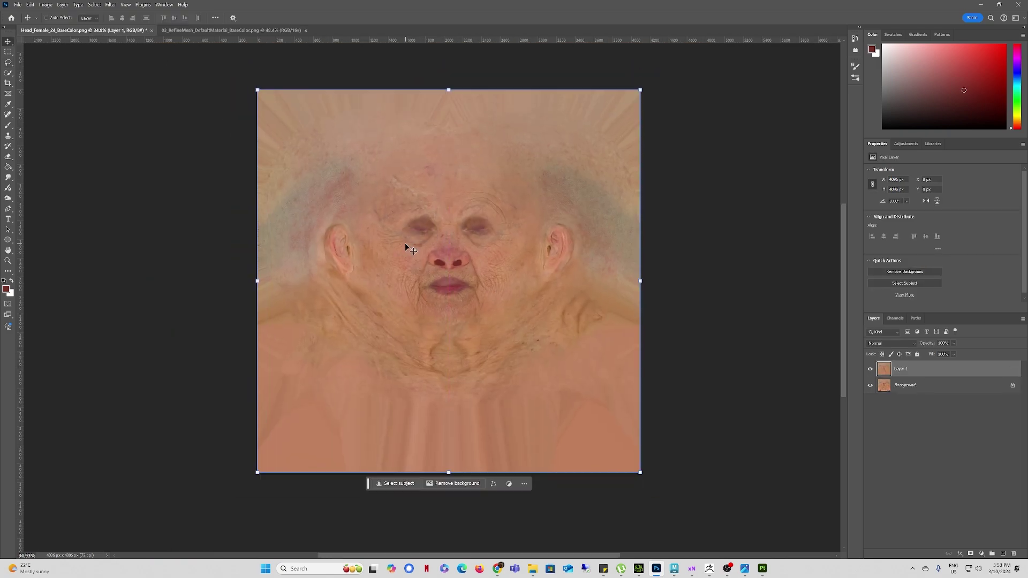
{"action": "scroll", "coordinate": [408, 246], "scroll_direction": "up", "scroll_amount": 3, "text": "alt"}
{"action": "left_click_drag", "start_coordinate": [431, 428], "coordinate": [422, 334]}
{"action": "left_click", "coordinate": [971, 553]}
{"action": "left_click", "coordinate": [993, 265]}
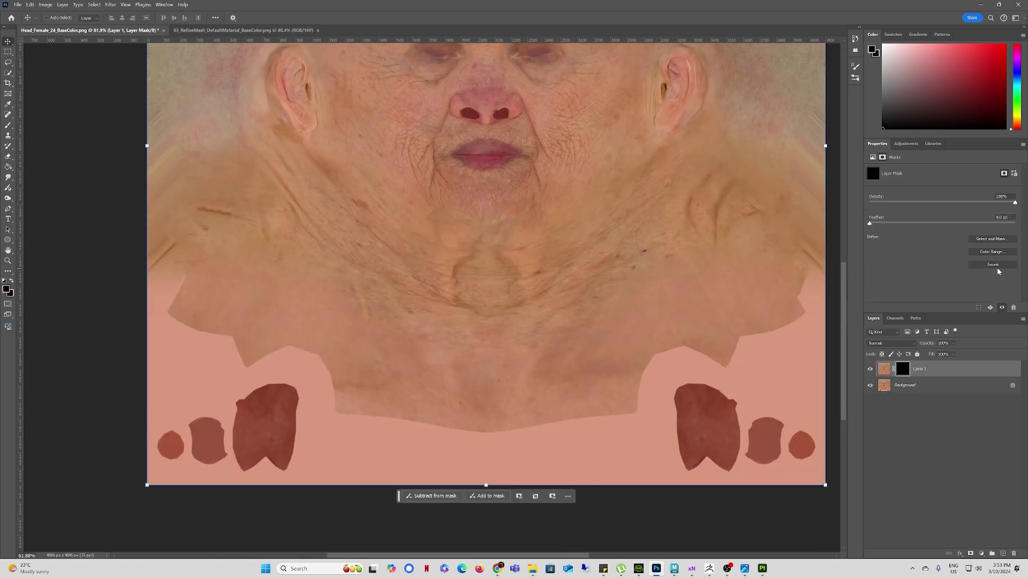
Step: Paint white on the layer mask over both outer neck and shoulder areas to reveal the seam-free skin
{"action": "left_click", "coordinate": [8, 125]}
{"action": "key", "text": "x"}
{"action": "mouse_move", "coordinate": [172, 287]}
{"action": "left_mouse_down"}
{"action": "mouse_move", "coordinate": [182, 290]}
{"action": "mouse_move", "coordinate": [212, 215]}
{"action": "mouse_move", "coordinate": [203, 288]}
{"action": "mouse_move", "coordinate": [219, 244]}
{"action": "left_mouse_up"}
{"action": "left_click_drag", "start_coordinate": [780, 261], "coordinate": [743, 235]}
{"action": "mouse_move", "coordinate": [187, 284]}
{"action": "left_mouse_down"}
{"action": "mouse_move", "coordinate": [188, 183]}
{"action": "mouse_move", "coordinate": [199, 274]}
{"action": "left_mouse_up"}
{"action": "left_click_drag", "start_coordinate": [808, 294], "coordinate": [774, 298]}
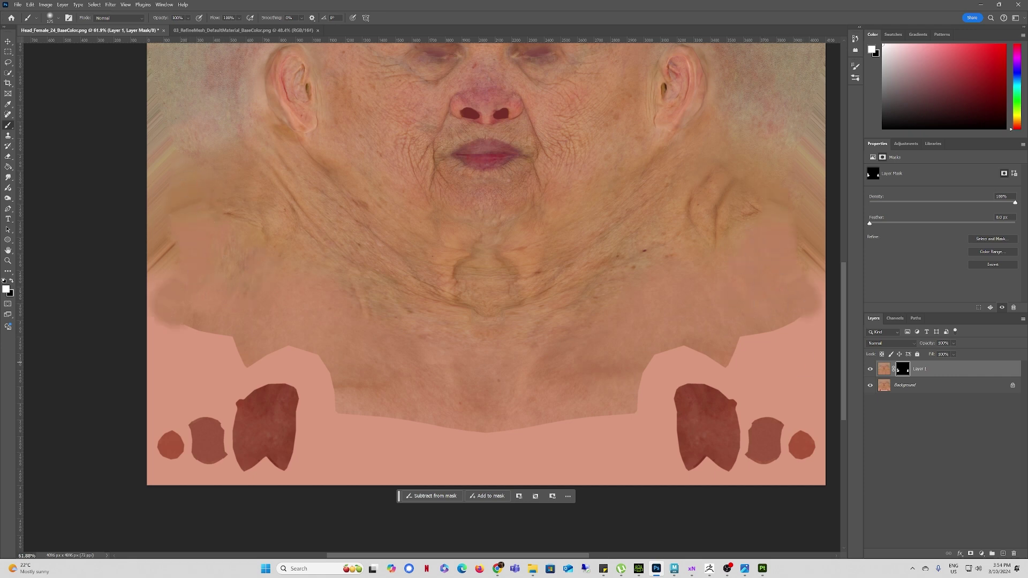
Step: Merge the masked layer down into the background and save the base color texture
{"action": "key", "text": "ctrl+e"}
{"action": "left_click", "coordinate": [17, 4]}
{"action": "left_click", "coordinate": [24, 97]}
Step: Switch to Character Creator and reload the saved Head_Female_24_BaseColor file into the Base Color slot
{"action": "left_click", "coordinate": [656, 569]}
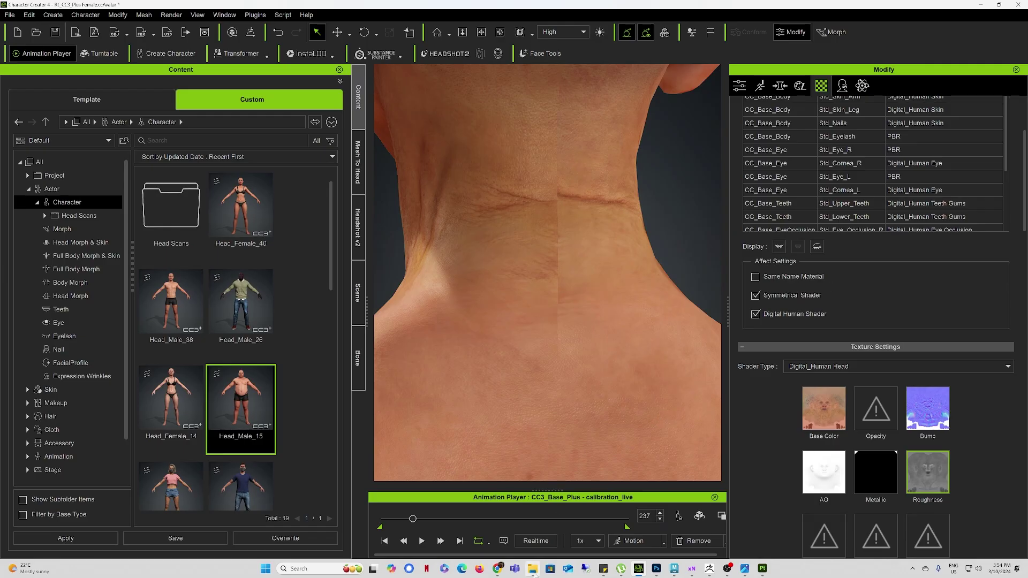
{"action": "left_click", "coordinate": [534, 574]}
{"action": "left_click_drag", "start_coordinate": [201, 409], "coordinate": [827, 414]}
{"action": "mouse_move", "coordinate": [351, 251]}
{"action": "left_mouse_down"}
{"action": "mouse_move", "coordinate": [416, 347]}
{"action": "mouse_move", "coordinate": [354, 232]}
{"action": "left_mouse_up"}
Step: Delete the Bump texture from the head material
{"action": "right_click", "coordinate": [927, 415]}
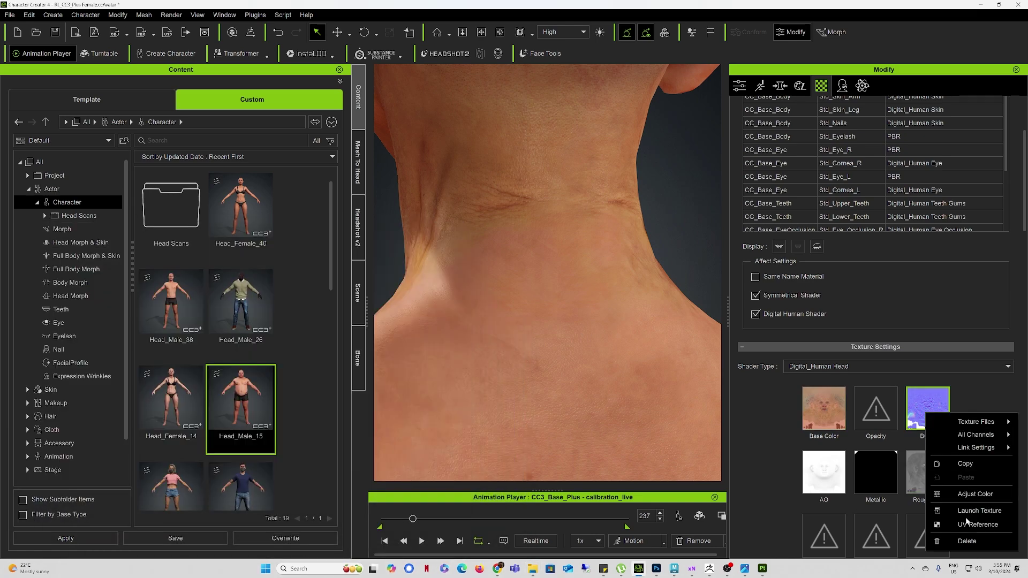
{"action": "left_click", "coordinate": [966, 541]}
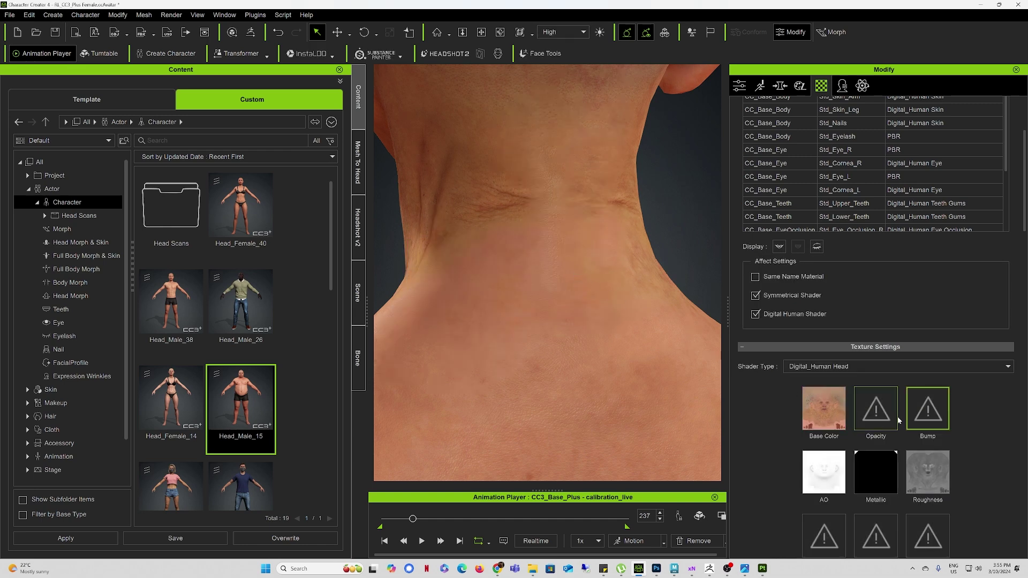
Step: Examine the back of the neck, face and shoulders from several angles in Character Creator for colour differences between head and body skin
{"action": "right_click_drag", "start_coordinate": [505, 278], "coordinate": [533, 242]}
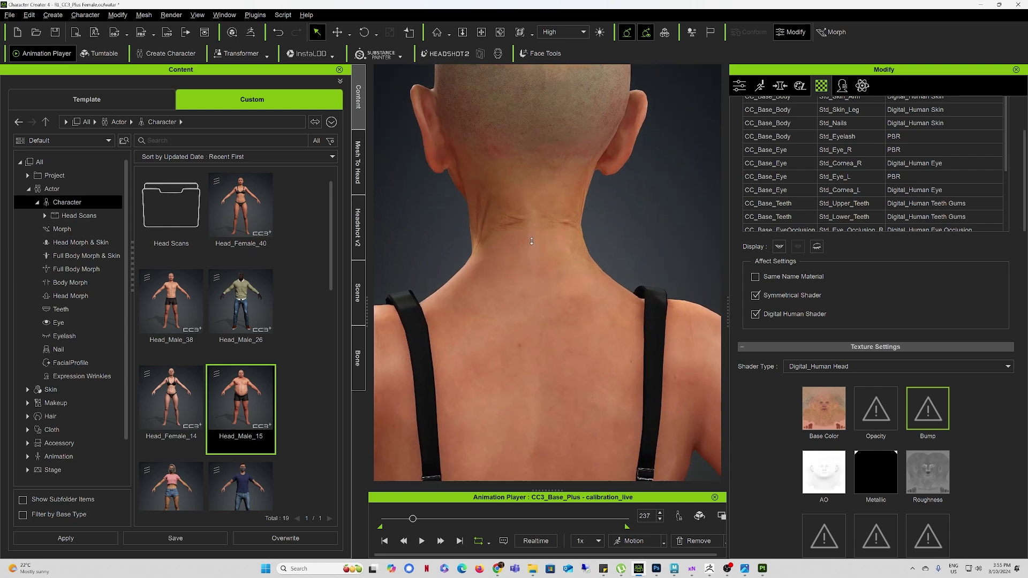
{"action": "scroll", "coordinate": [532, 241], "scroll_direction": "up", "scroll_amount": 5}
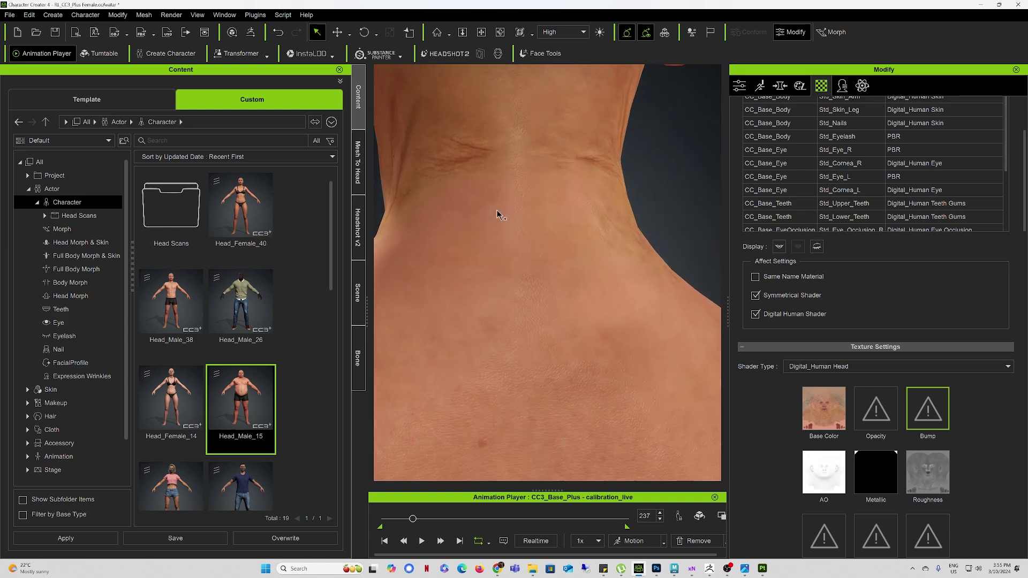
{"action": "right_click_drag", "start_coordinate": [497, 213], "coordinate": [552, 218]}
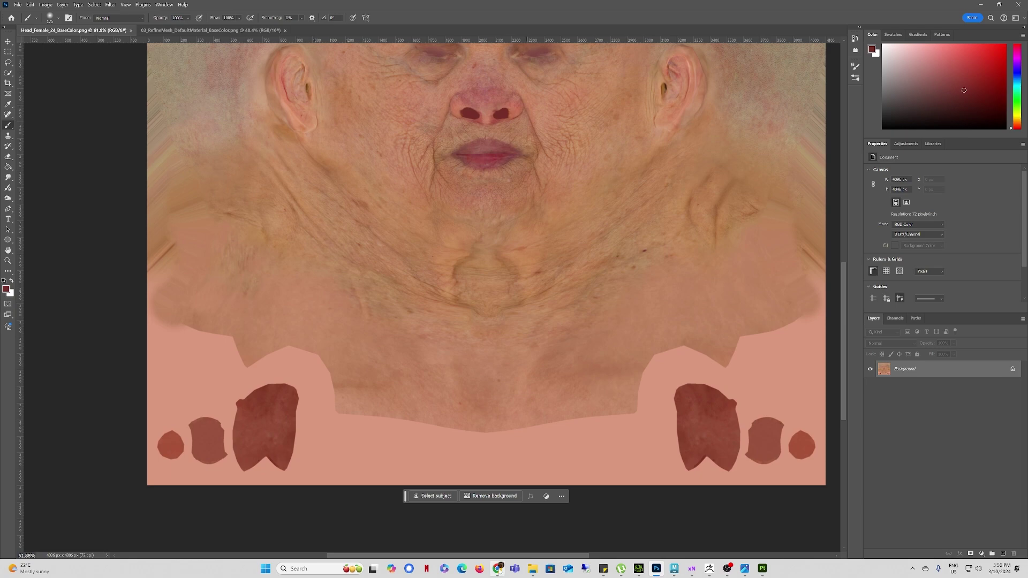
{"action": "left_click", "coordinate": [639, 568]}
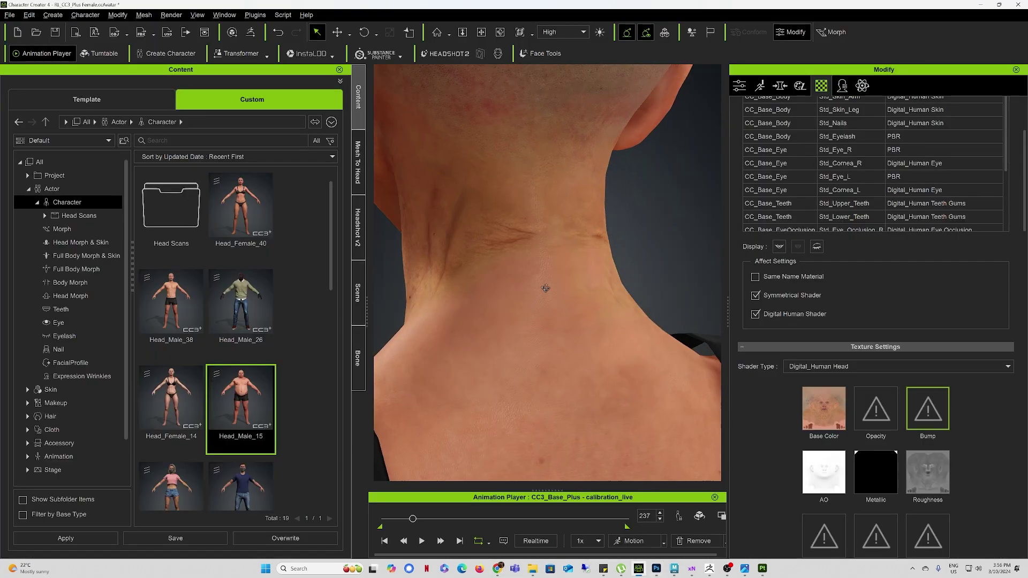
{"action": "right_click_drag", "start_coordinate": [546, 288], "coordinate": [622, 259]}
{"action": "scroll", "coordinate": [566, 289], "scroll_direction": "down", "scroll_amount": 5}
{"action": "middle_click_drag", "start_coordinate": [576, 265], "coordinate": [590, 329]}
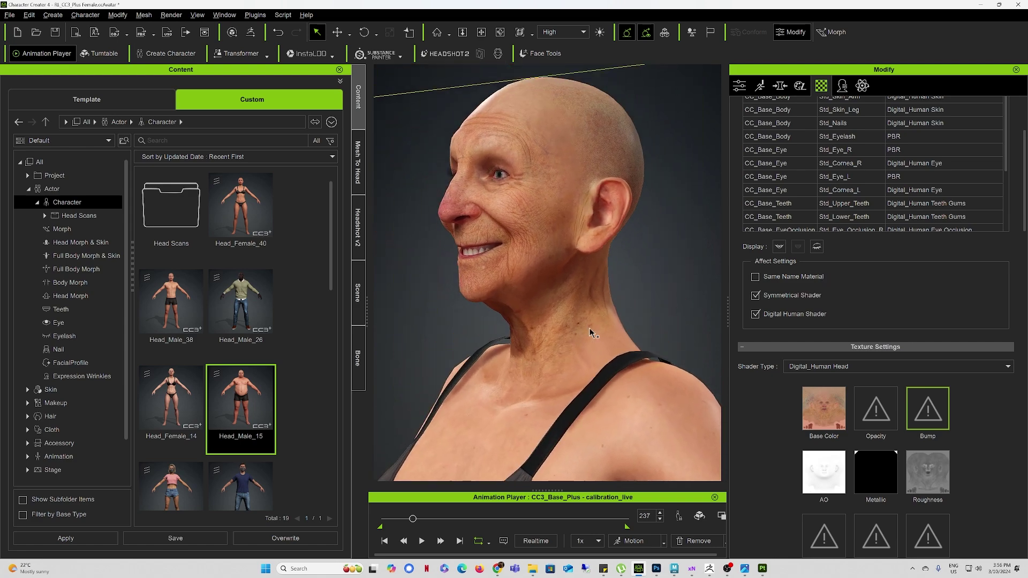
{"action": "right_click_drag", "start_coordinate": [590, 332], "coordinate": [406, 333]}
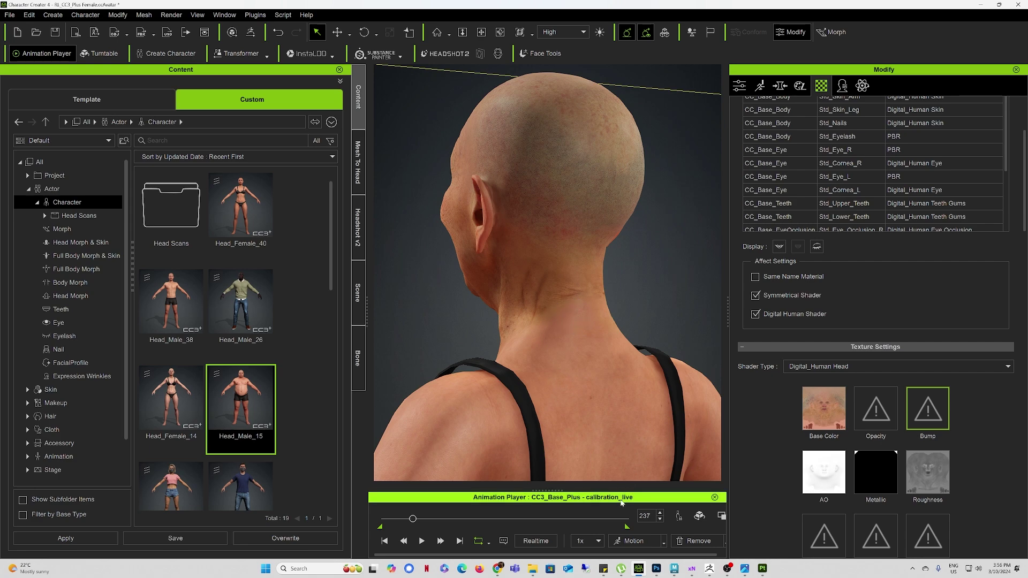
Step: Switch to Photoshop and add a Selective Color adjustment layer above the head base color texture
{"action": "left_click", "coordinate": [657, 569]}
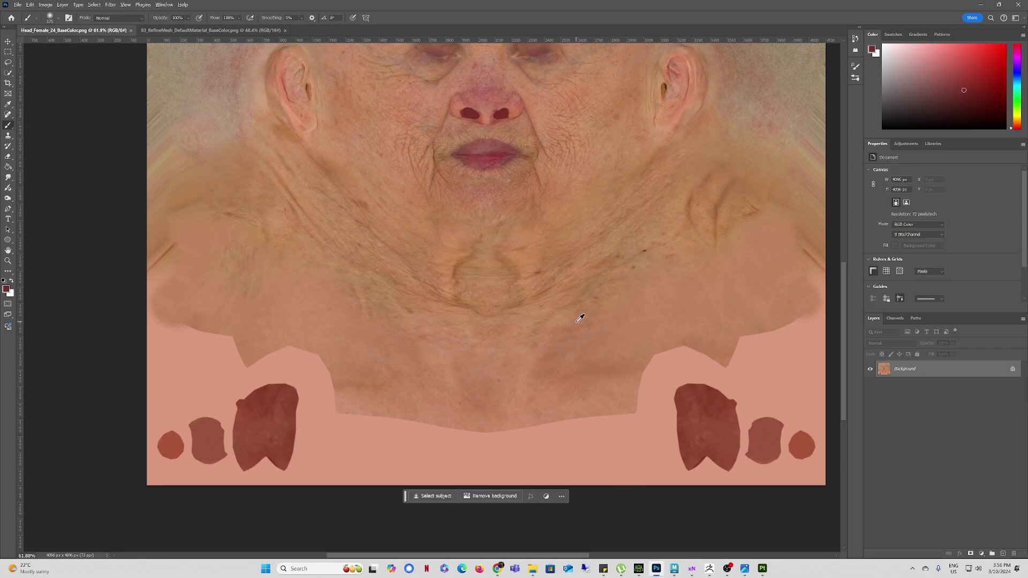
{"action": "right_click_drag", "start_coordinate": [578, 317], "coordinate": [576, 321], "text": "alt"}
{"action": "scroll", "coordinate": [645, 302], "scroll_direction": "down", "scroll_amount": 2, "text": "alt"}
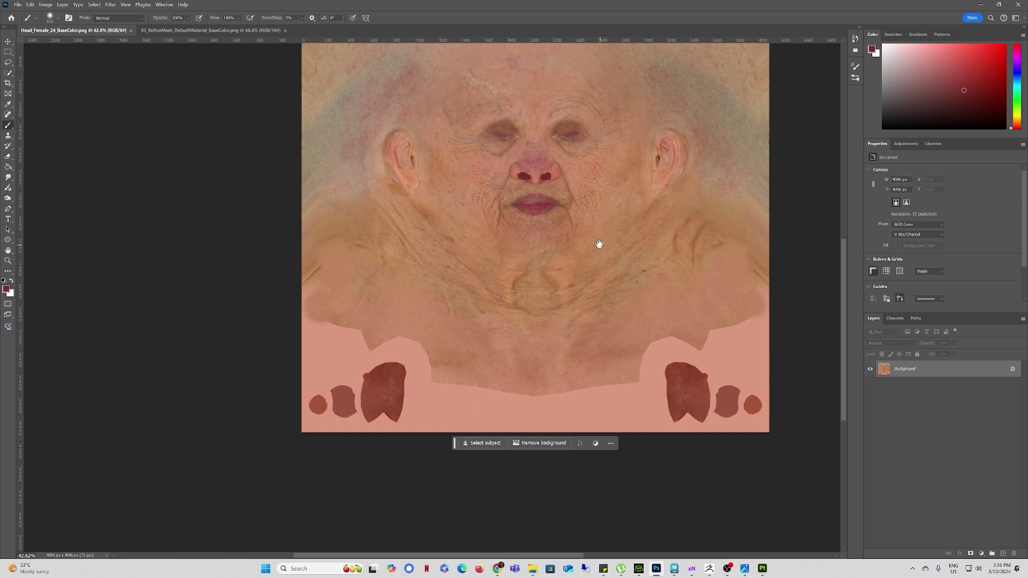
{"action": "left_click_drag", "start_coordinate": [599, 245], "coordinate": [564, 338]}
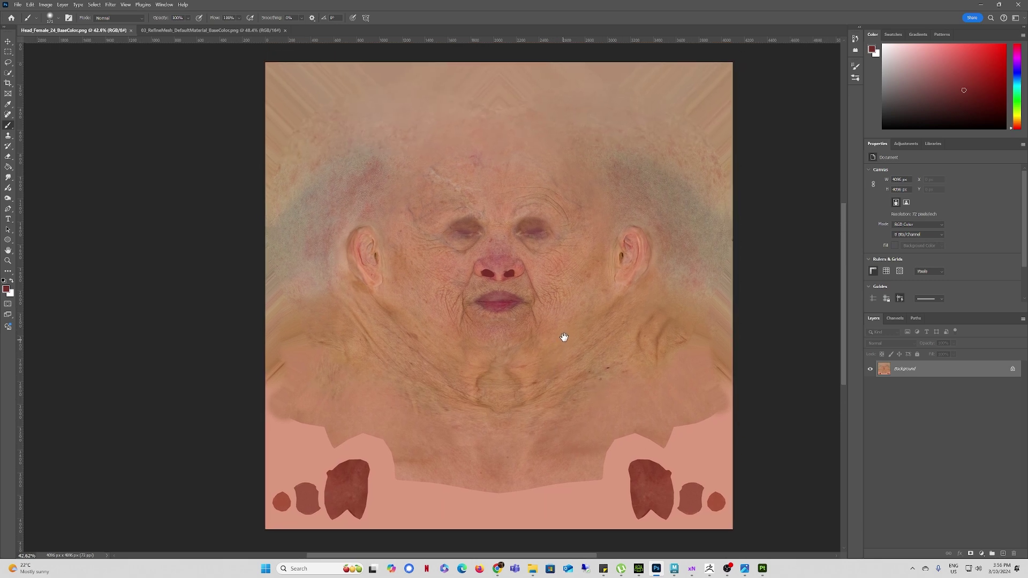
{"action": "left_click", "coordinate": [980, 557]}
{"action": "left_click", "coordinate": [986, 553]}
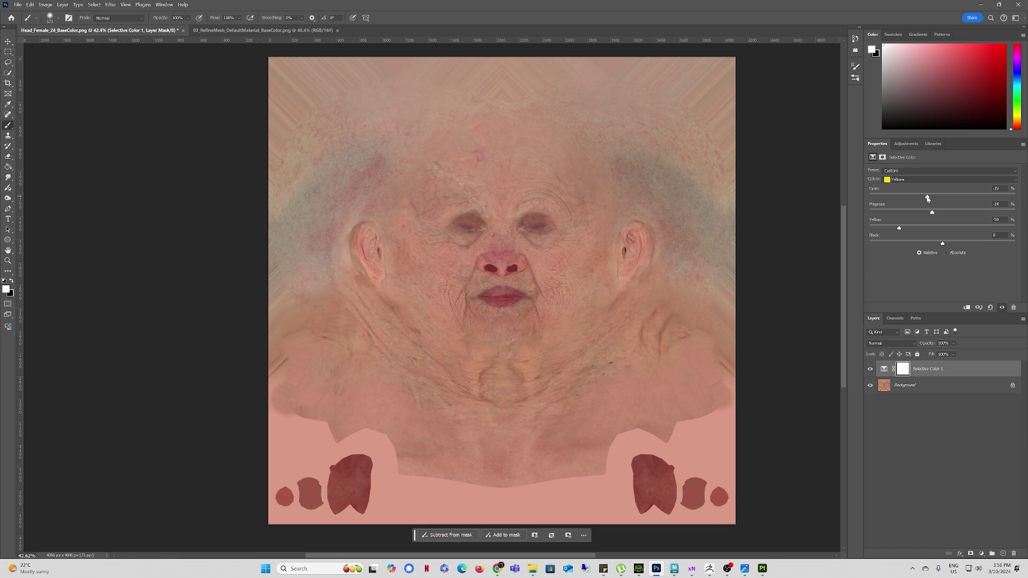
Step: Set the Yellows range of the Selective Color adjustment to Cyan 0%, Magenta -17% and Yellow -59%, comparing with the original
{"action": "left_click_drag", "start_coordinate": [933, 199], "coordinate": [930, 200]}
{"action": "left_click", "coordinate": [871, 371]}
{"action": "left_click", "coordinate": [871, 373]}
{"action": "left_click", "coordinate": [870, 374]}
{"action": "left_click", "coordinate": [870, 373]}
{"action": "left_click_drag", "start_coordinate": [931, 197], "coordinate": [943, 214]}
Step: Try to content-aware fill lassoed skin patches on both sides of the lower neck, working on the Background layer
{"action": "scroll", "coordinate": [650, 392], "scroll_direction": "up", "scroll_amount": 2, "text": "alt"}
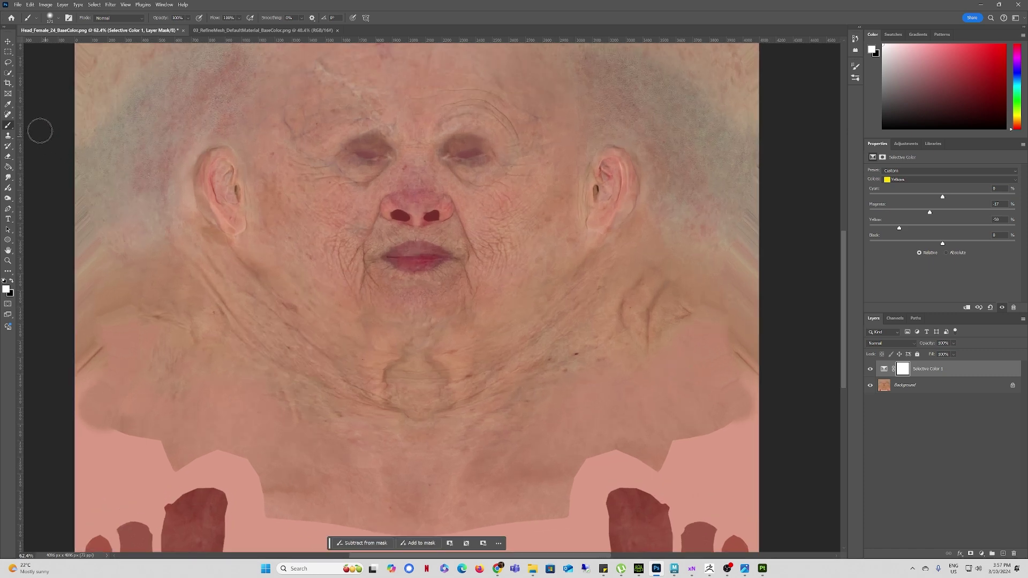
{"action": "left_click", "coordinate": [7, 64]}
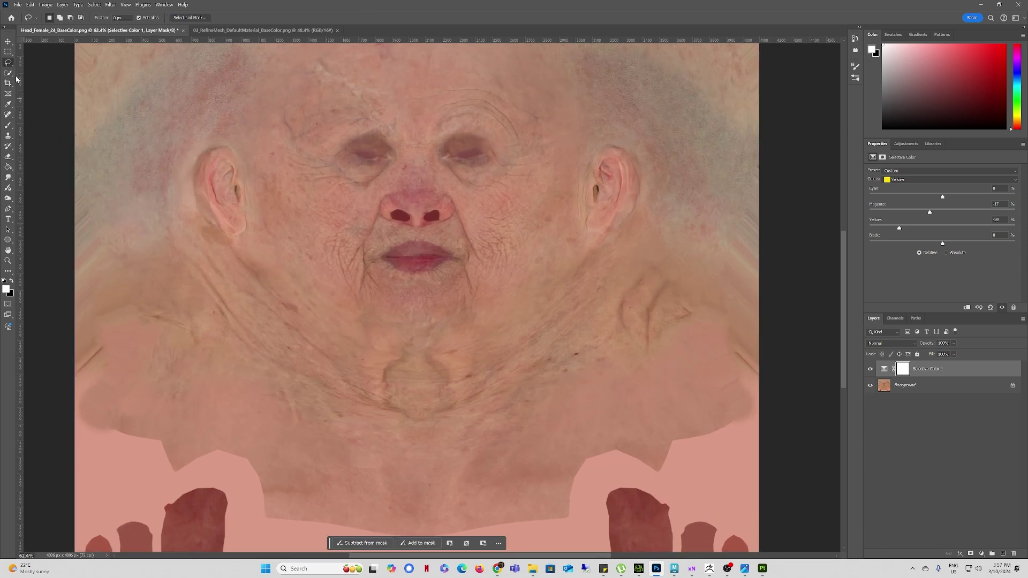
{"action": "right_click", "coordinate": [917, 386]}
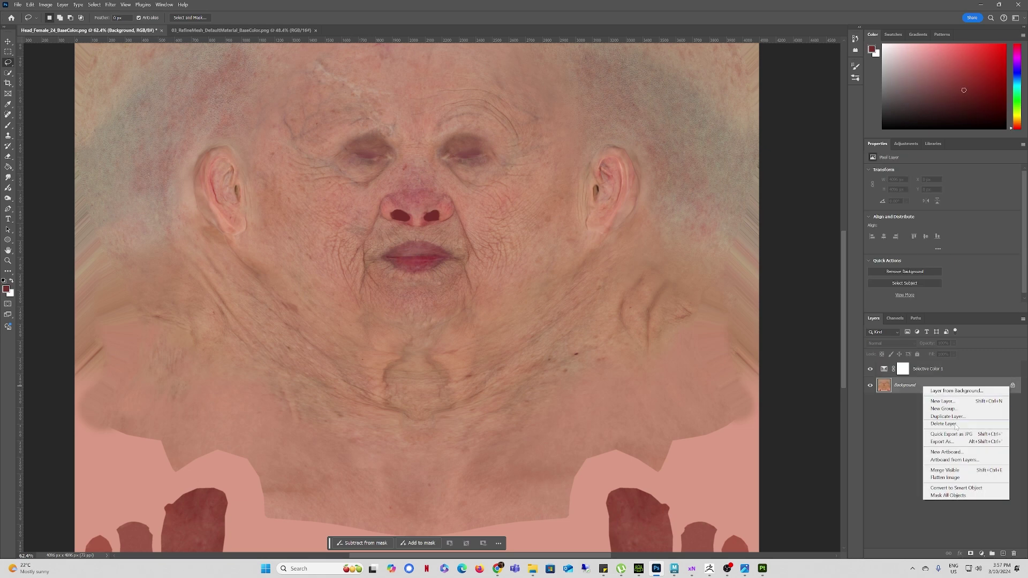
{"action": "left_click", "coordinate": [907, 385]}
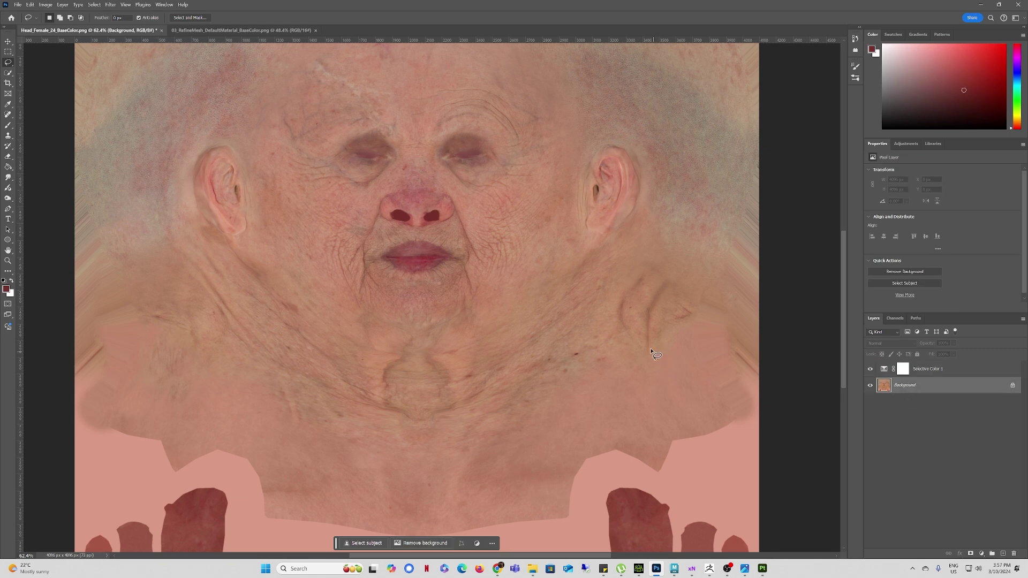
{"action": "left_click_drag", "start_coordinate": [621, 344], "coordinate": [675, 317]}
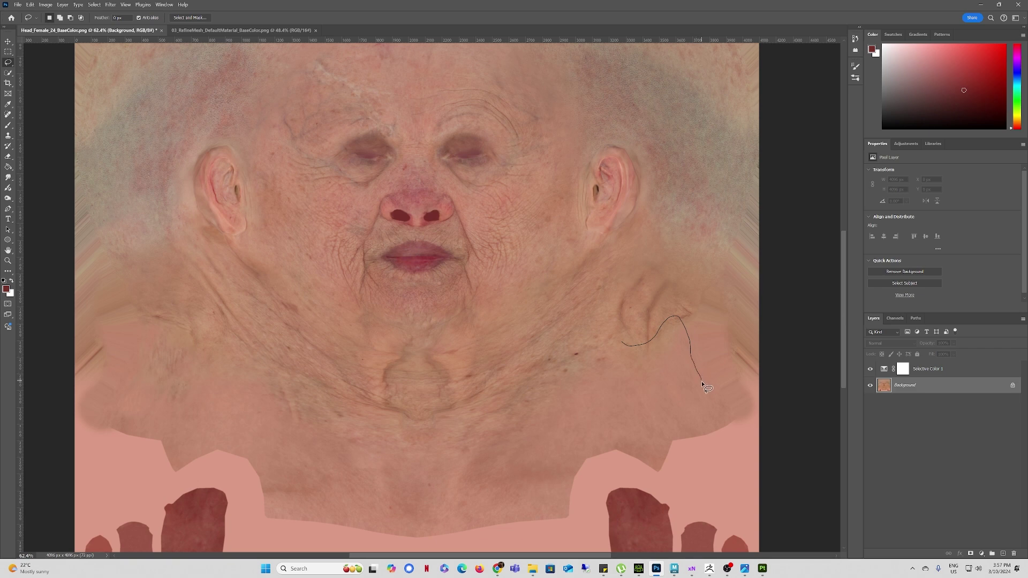
{"action": "mouse_move", "coordinate": [703, 384]}
{"action": "left_mouse_down"}
{"action": "mouse_move", "coordinate": [690, 426]}
{"action": "mouse_move", "coordinate": [603, 421]}
{"action": "mouse_move", "coordinate": [593, 376]}
{"action": "mouse_move", "coordinate": [605, 355]}
{"action": "left_mouse_up"}
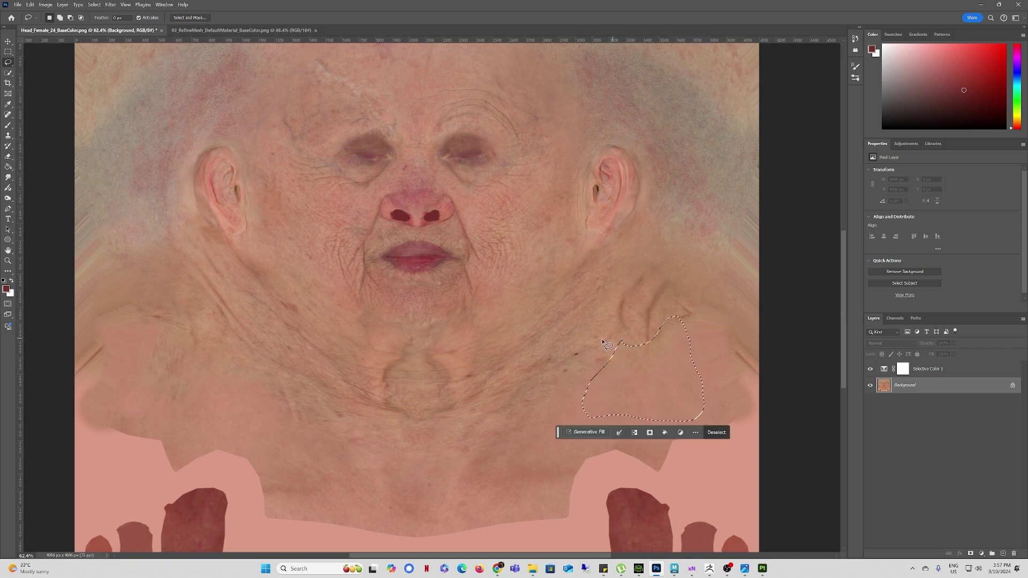
{"action": "key", "text": "shift"}
{"action": "mouse_move", "coordinate": [194, 337]}
{"action": "left_mouse_down", "text": "shift"}
{"action": "mouse_move", "coordinate": [156, 339]}
{"action": "mouse_move", "coordinate": [146, 383]}
{"action": "mouse_move", "coordinate": [165, 413]}
{"action": "mouse_move", "coordinate": [213, 386]}
{"action": "mouse_move", "coordinate": [193, 335]}
{"action": "left_mouse_up", "text": "shift"}
{"action": "left_click", "coordinate": [31, 5]}
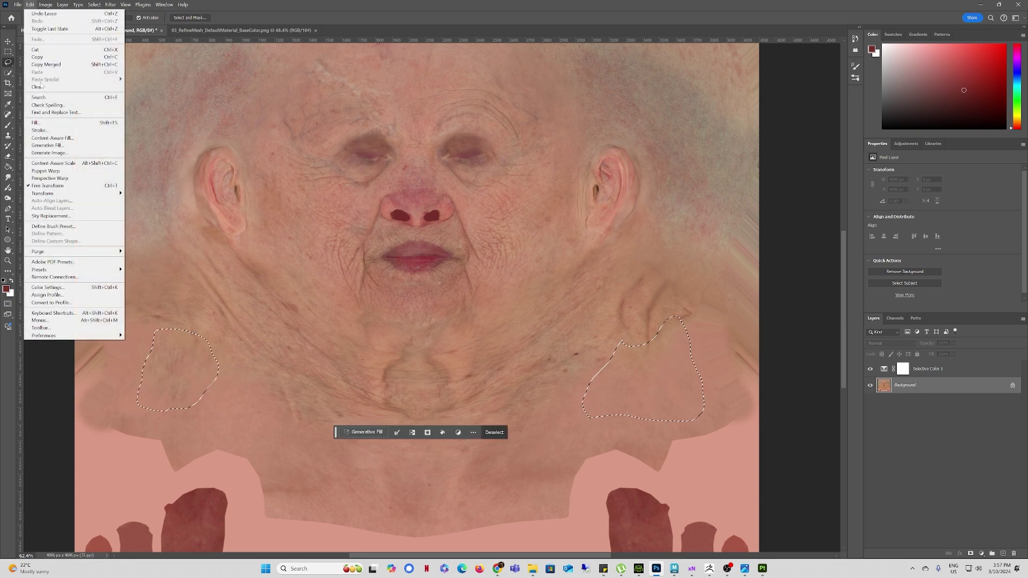
{"action": "left_click", "coordinate": [59, 139]}
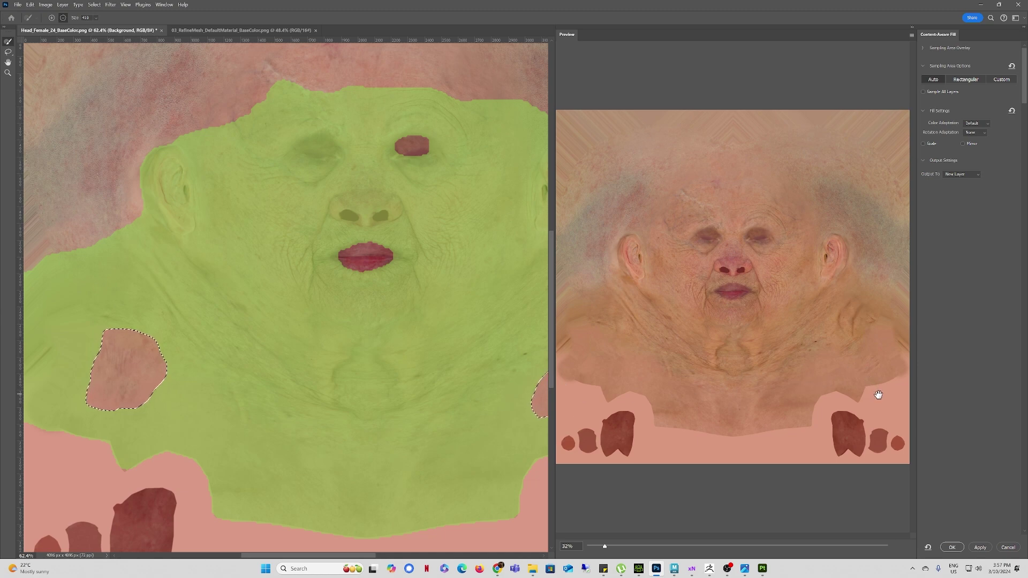
{"action": "left_click", "coordinate": [951, 549]}
{"action": "key", "text": "ctrl+d"}
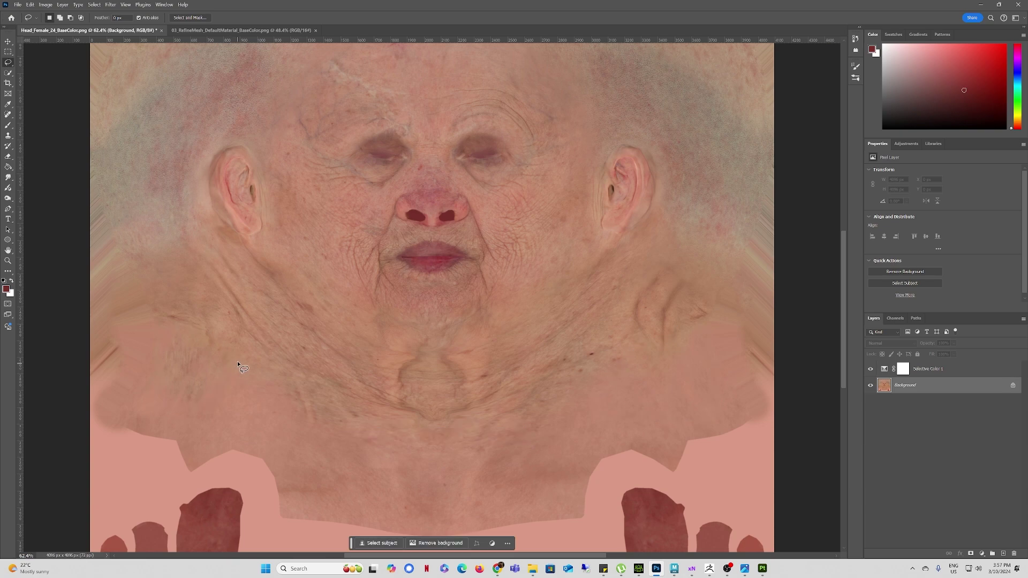
Step: Lasso the skin patch on the texture's lower-left neck area and content-aware fill it onto a new layer
{"action": "left_click_drag", "start_coordinate": [164, 343], "coordinate": [235, 357]}
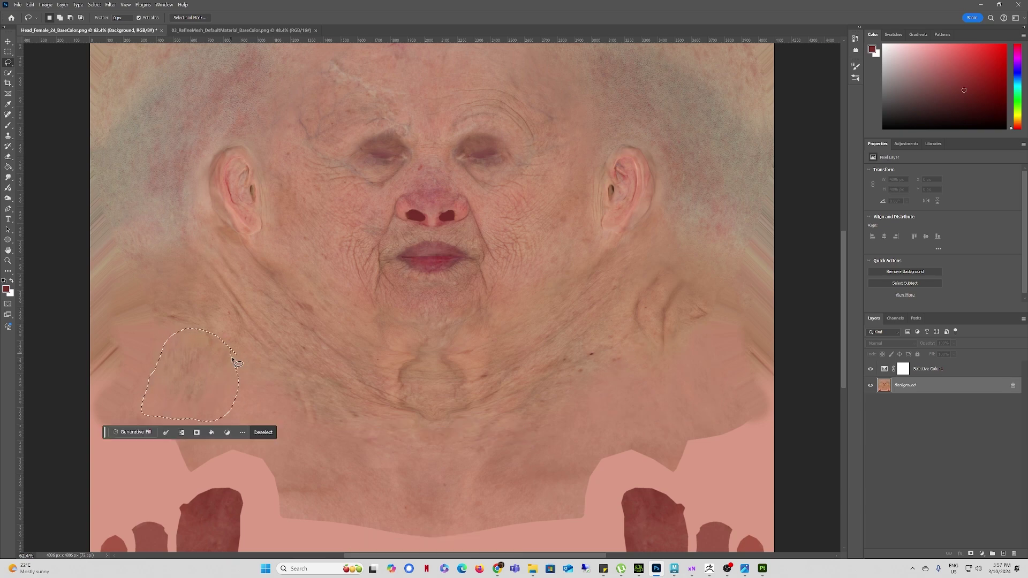
{"action": "left_click", "coordinate": [30, 4]}
{"action": "left_click", "coordinate": [53, 158]}
{"action": "left_click", "coordinate": [951, 549]}
{"action": "key", "text": "ctrl+d"}
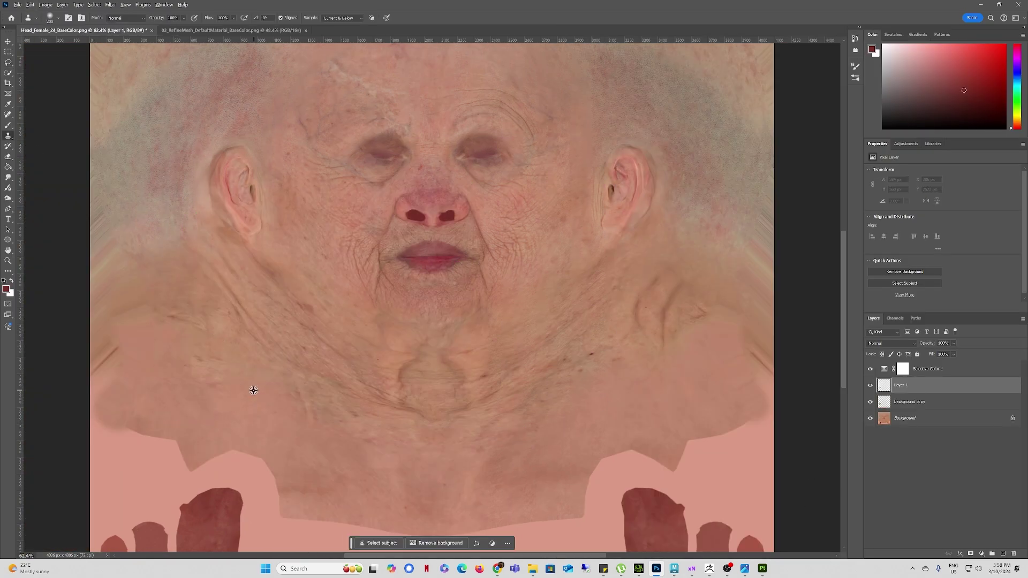
Step: Try to content-aware fill a lassoed skin patch on the texture's lower-right neck area
{"action": "mouse_move", "coordinate": [624, 355]}
{"action": "left_mouse_down"}
{"action": "mouse_move", "coordinate": [708, 371]}
{"action": "mouse_move", "coordinate": [623, 355]}
{"action": "left_mouse_up"}
{"action": "left_click", "coordinate": [30, 4]}
{"action": "left_click", "coordinate": [52, 139]}
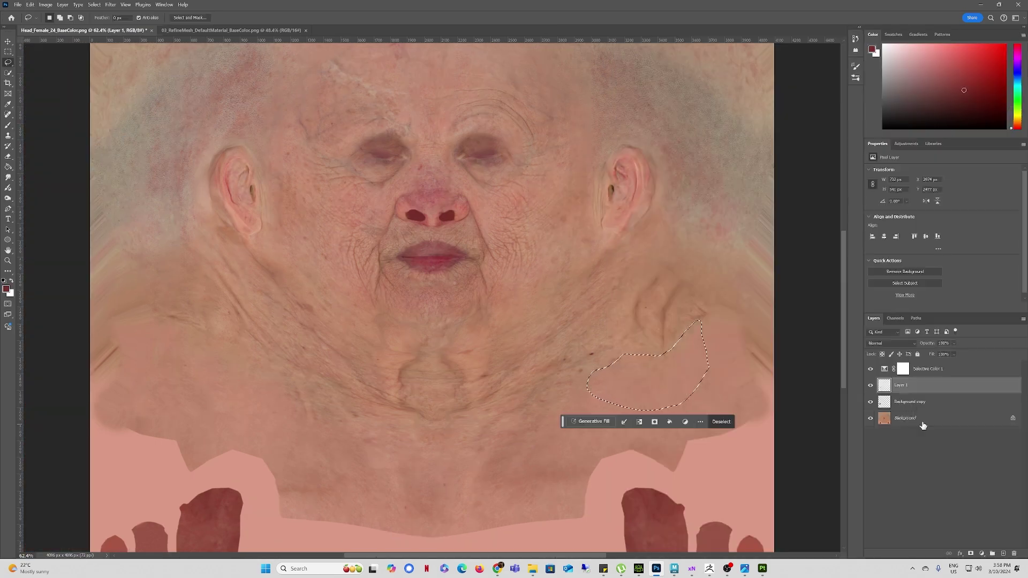
{"action": "key", "text": "Return"}
Step: Clone clean skin over the patches on both sides of the lower neck on a new layer, using an enlarged Clone Stamp brush
{"action": "key", "text": "s"}
{"action": "key", "text": "ctrl+shift+alt+n"}
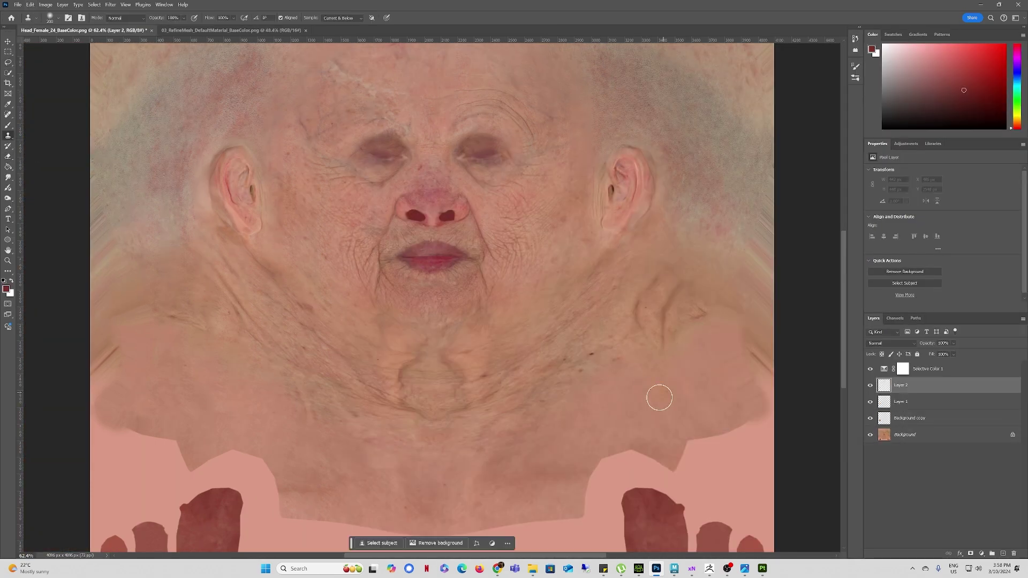
{"action": "left_click", "coordinate": [666, 356], "text": "alt"}
{"action": "mouse_move", "coordinate": [666, 375]}
{"action": "left_mouse_down"}
{"action": "mouse_move", "coordinate": [644, 389]}
{"action": "mouse_move", "coordinate": [643, 415]}
{"action": "left_mouse_up"}
{"action": "left_click", "coordinate": [611, 352], "text": "alt"}
{"action": "key", "text": "bracketright"}
{"action": "key", "text": "bracketright"}
{"action": "key", "text": "bracketright"}
{"action": "left_click_drag", "start_coordinate": [209, 353], "coordinate": [303, 358]}
{"action": "mouse_move", "coordinate": [611, 407]}
{"action": "left_mouse_down"}
{"action": "mouse_move", "coordinate": [669, 402]}
{"action": "mouse_move", "coordinate": [656, 375]}
{"action": "mouse_move", "coordinate": [659, 343]}
{"action": "left_mouse_up"}
Step: Lower the cloned layer's opacity to about 60% and merge it with the two layers beneath it into the Background
{"action": "left_click", "coordinate": [954, 344]}
{"action": "left_click_drag", "start_coordinate": [969, 352], "coordinate": [923, 353]}
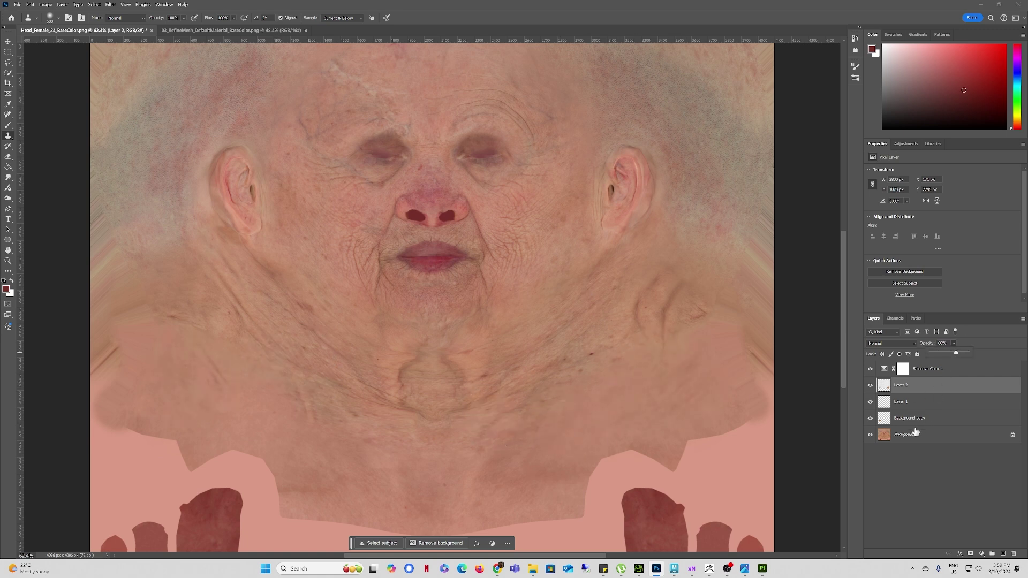
{"action": "left_click", "coordinate": [916, 432], "text": "shift"}
{"action": "right_click", "coordinate": [917, 385]}
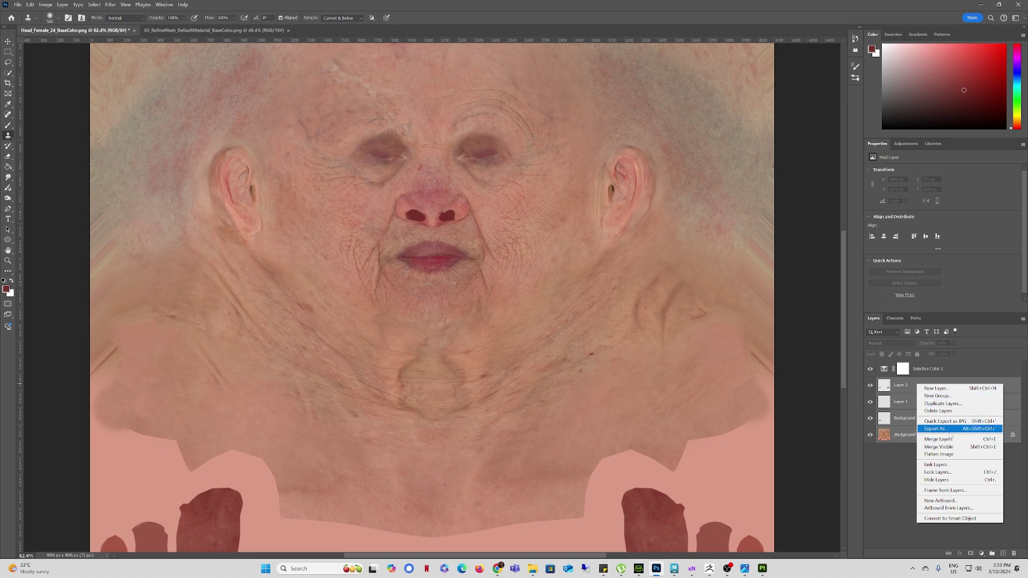
{"action": "left_click", "coordinate": [942, 440]}
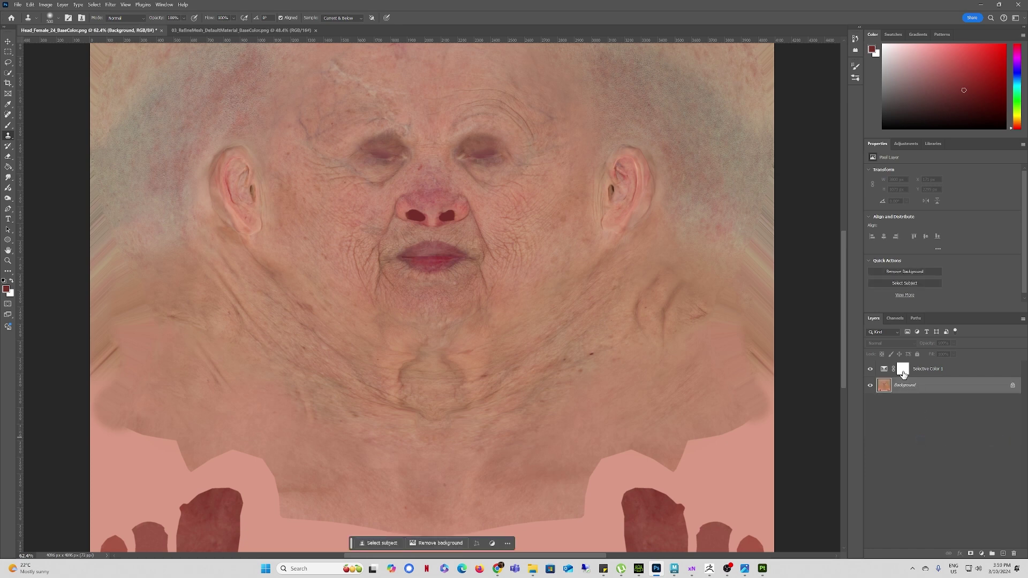
Step: Paint black with a large soft brush on the Selective Color layer's mask across the lower neck, shoulders and bottom margin of the texture
{"action": "left_click", "coordinate": [903, 371]}
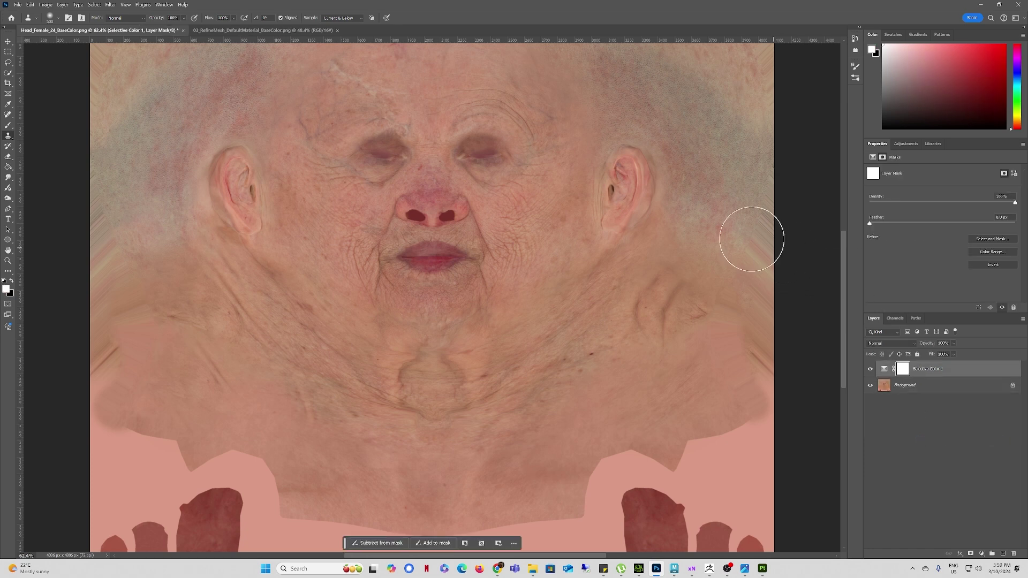
{"action": "scroll", "coordinate": [321, 407], "scroll_direction": "down", "scroll_amount": 3}
{"action": "scroll", "coordinate": [350, 383], "scroll_direction": "down", "scroll_amount": 2, "text": "alt"}
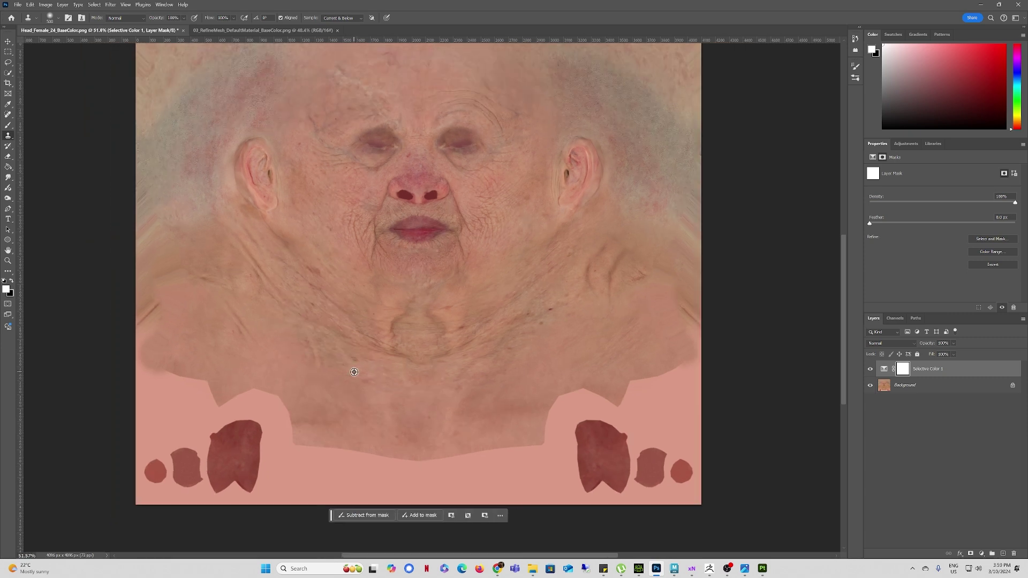
{"action": "key", "text": "b"}
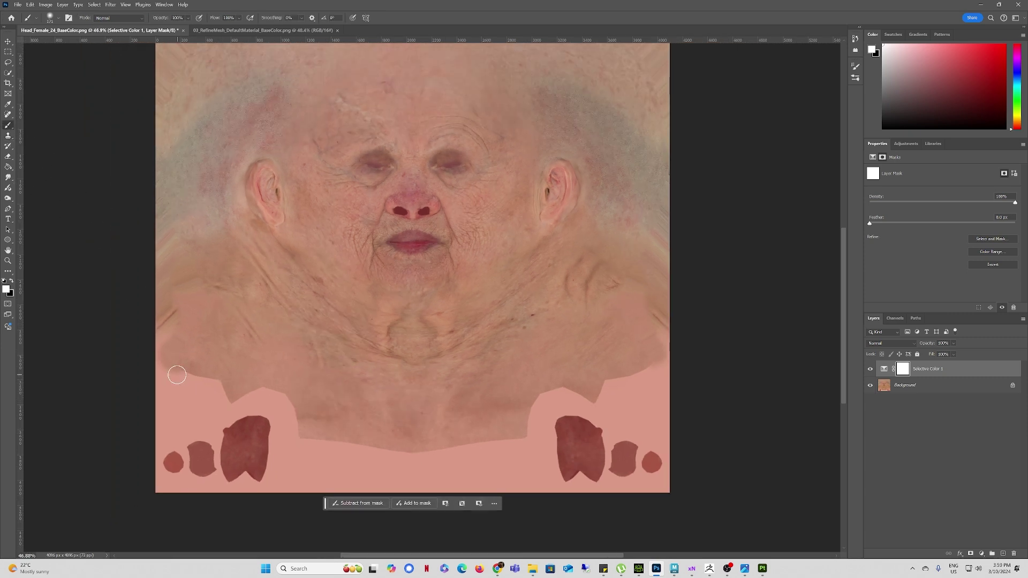
{"action": "key", "text": "bracketright"}
{"action": "key", "text": "bracketright"}
{"action": "key", "text": "bracketright"}
{"action": "key", "text": "bracketright"}
{"action": "key", "text": "bracketright"}
{"action": "key", "text": "bracketright"}
{"action": "key", "text": "bracketright"}
{"action": "key", "text": "bracketright"}
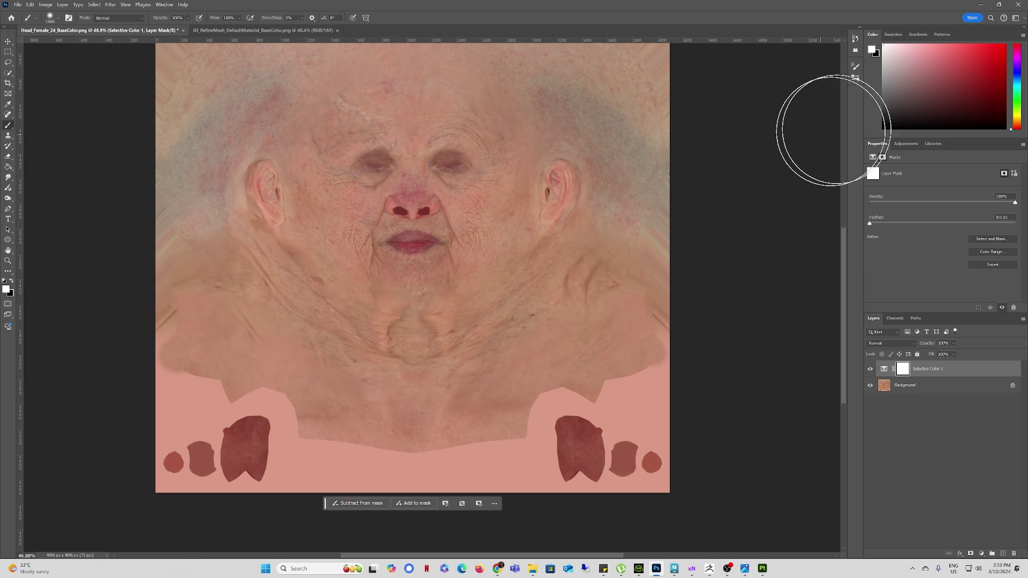
{"action": "left_click_drag", "start_coordinate": [897, 106], "coordinate": [844, 196]}
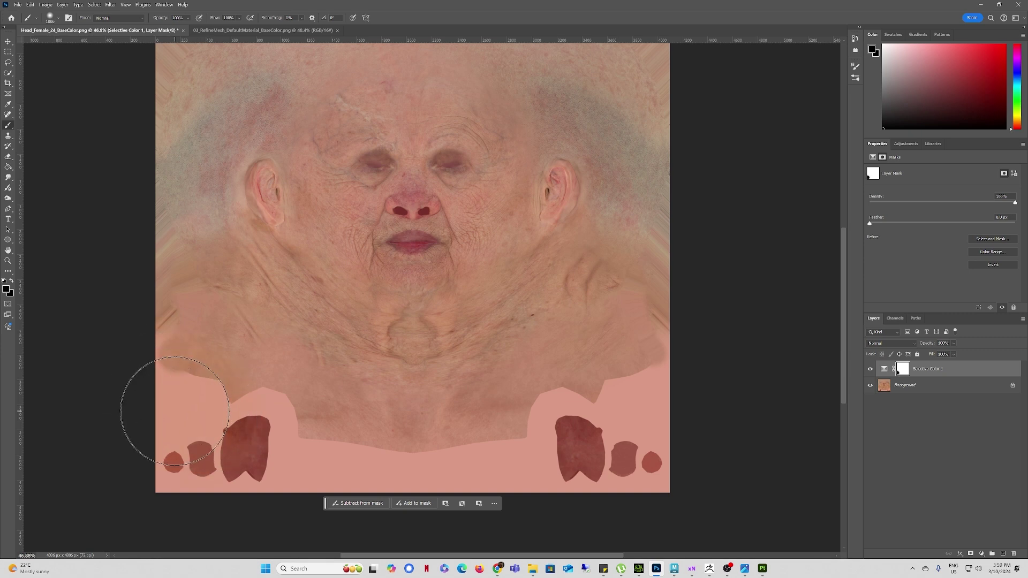
{"action": "key", "text": "bracketright"}
{"action": "key", "text": "bracketright"}
{"action": "mouse_move", "coordinate": [150, 400]}
{"action": "left_mouse_down"}
{"action": "mouse_move", "coordinate": [357, 463]}
{"action": "mouse_move", "coordinate": [444, 472]}
{"action": "mouse_move", "coordinate": [533, 464]}
{"action": "mouse_move", "coordinate": [618, 431]}
{"action": "mouse_move", "coordinate": [668, 371]}
{"action": "mouse_move", "coordinate": [615, 400]}
{"action": "mouse_move", "coordinate": [559, 409]}
{"action": "mouse_move", "coordinate": [518, 436]}
{"action": "mouse_move", "coordinate": [454, 449]}
{"action": "left_mouse_up"}
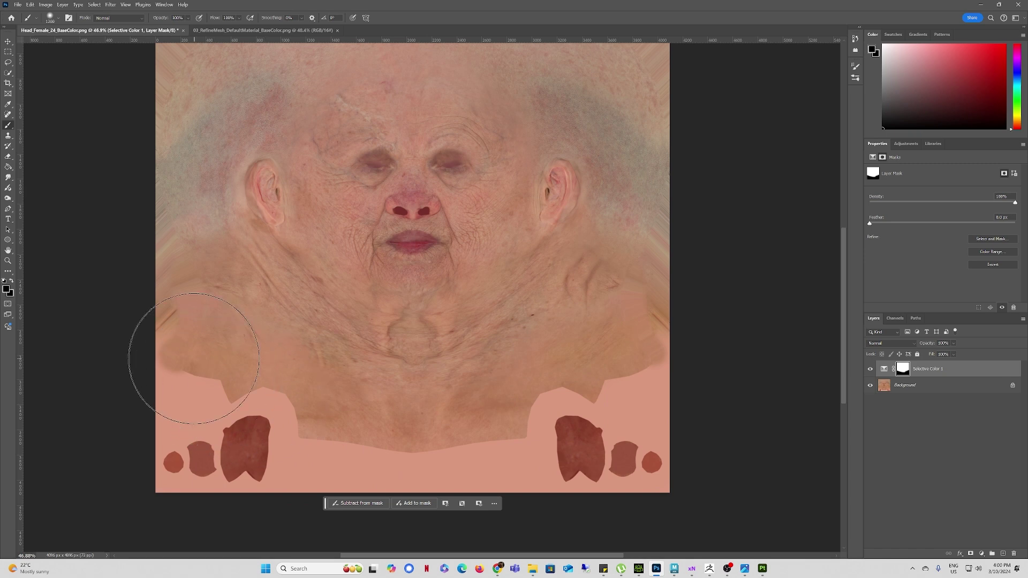
{"action": "mouse_move", "coordinate": [194, 359]}
{"action": "left_mouse_down"}
{"action": "mouse_move", "coordinate": [271, 448]}
{"action": "mouse_move", "coordinate": [574, 482]}
{"action": "mouse_move", "coordinate": [592, 466]}
{"action": "left_mouse_up"}
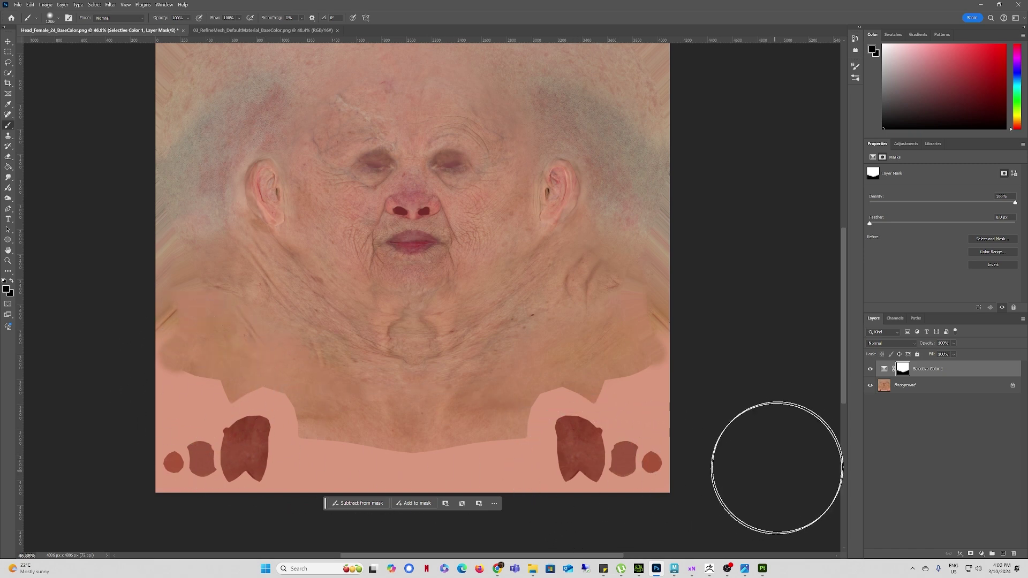
Step: Change the Selective Color adjustment's Yellows to Cyan -22% and Magenta -26%
{"action": "left_click", "coordinate": [885, 369]}
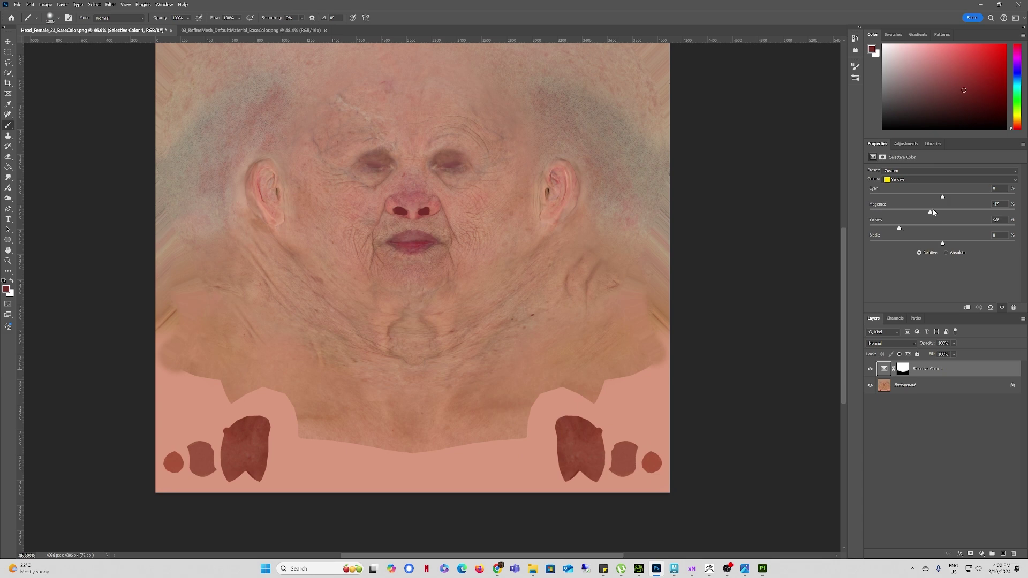
{"action": "left_click_drag", "start_coordinate": [944, 196], "coordinate": [913, 201]}
{"action": "left_click_drag", "start_coordinate": [950, 215], "coordinate": [923, 213]}
Step: Save a copy of the texture as a PNG, overwriting Head_Female_24_BaseColor with the large file size option
{"action": "left_click", "coordinate": [18, 4]}
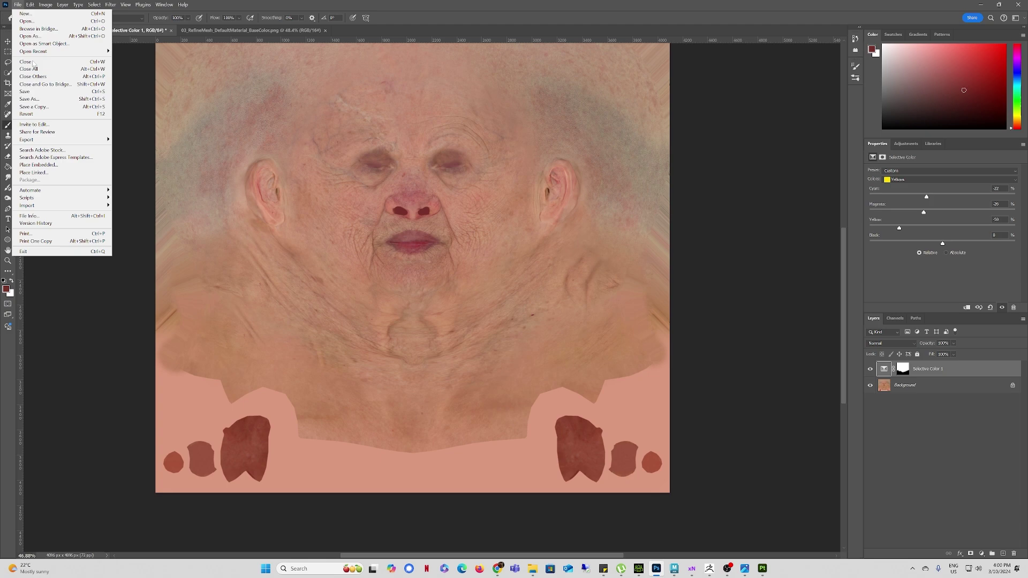
{"action": "left_click", "coordinate": [32, 106]}
{"action": "left_click", "coordinate": [213, 277]}
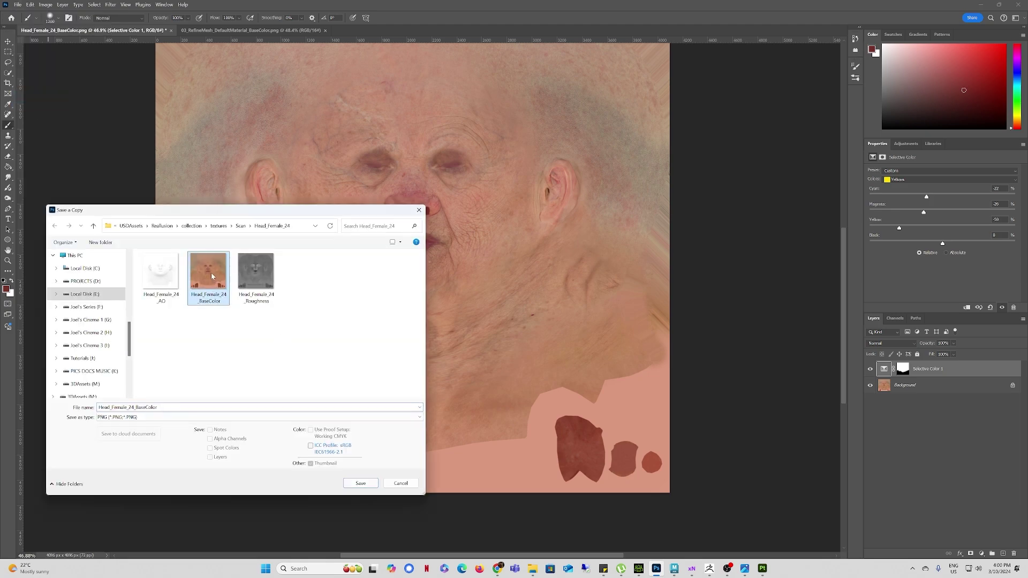
{"action": "left_click", "coordinate": [360, 484]}
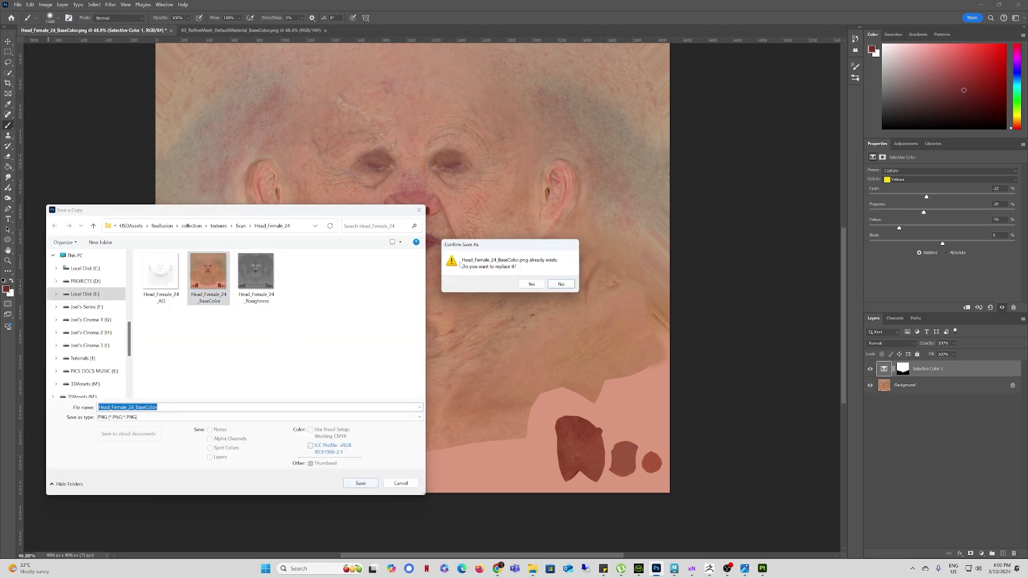
{"action": "left_click", "coordinate": [533, 286]}
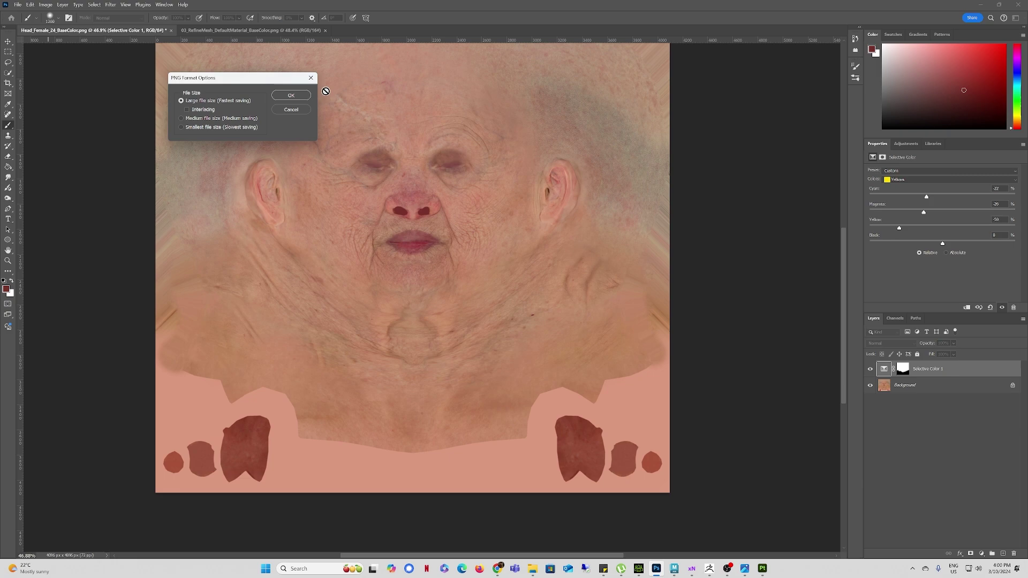
{"action": "left_click", "coordinate": [291, 95]}
Step: Switch to Character Creator and load the updated Head_Female_24_BaseColor file as the head material's Base Color texture
{"action": "key", "text": "alt+Tab"}
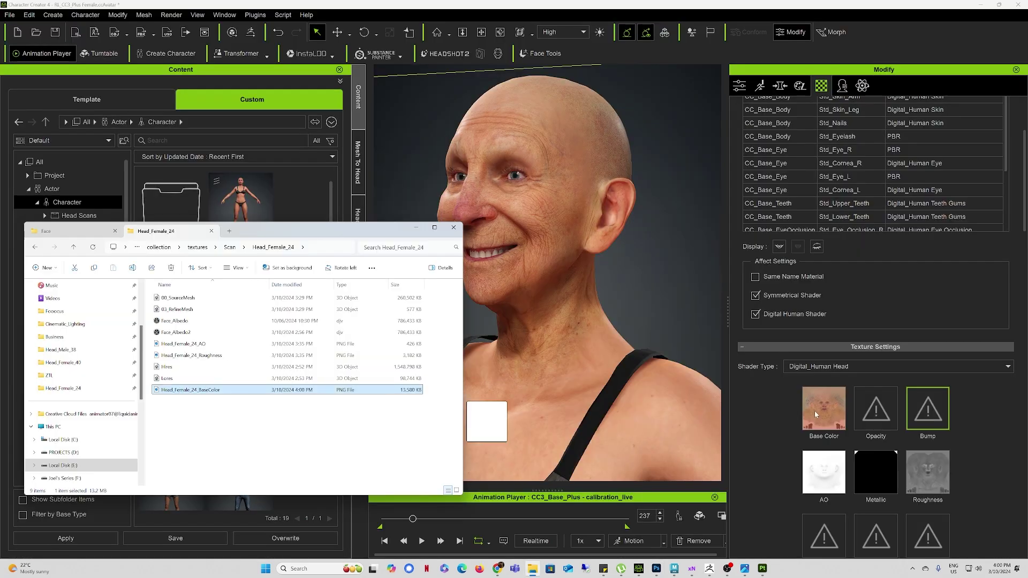
{"action": "left_click_drag", "start_coordinate": [817, 414], "coordinate": [817, 414]}
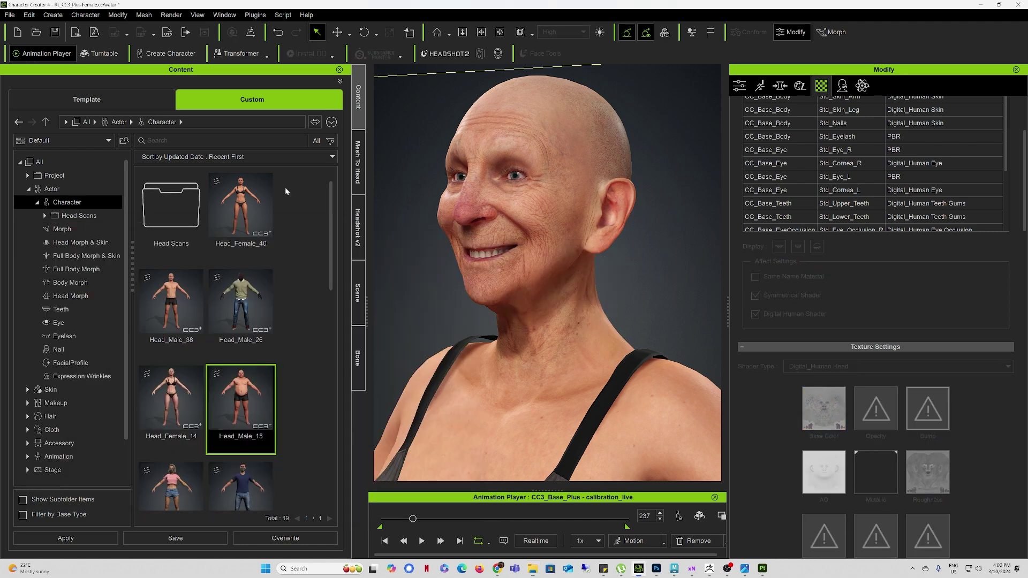
Step: Inspect the head and neck blend from the front, during the facial animation, and with the body in view
{"action": "right_click_drag", "start_coordinate": [518, 355], "coordinate": [658, 372], "text": "alt"}
{"action": "mouse_move", "coordinate": [551, 371]}
{"action": "right_mouse_down"}
{"action": "mouse_move", "coordinate": [595, 371]}
{"action": "mouse_move", "coordinate": [575, 428]}
{"action": "mouse_move", "coordinate": [564, 358]}
{"action": "right_mouse_up"}
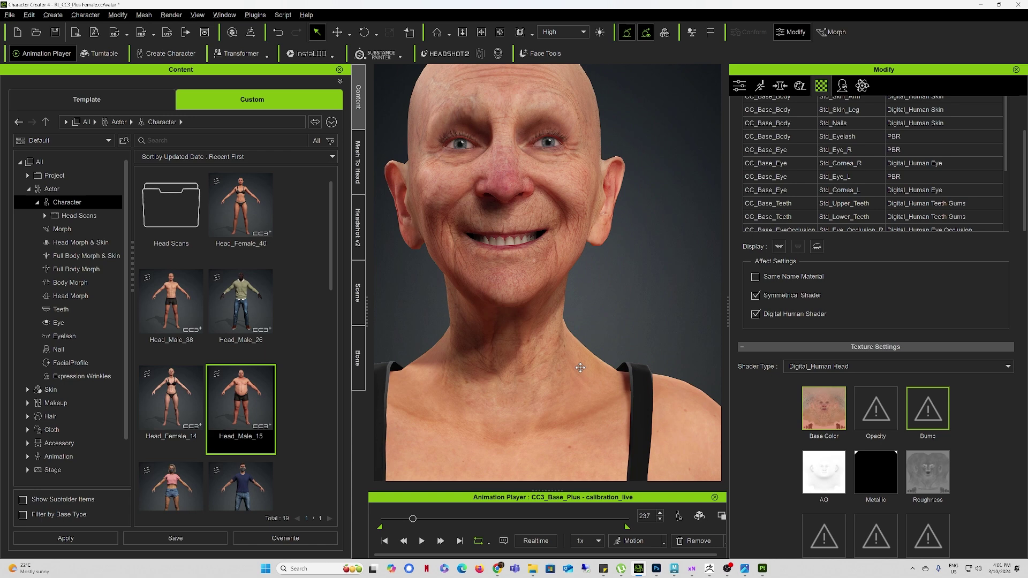
{"action": "scroll", "coordinate": [581, 368], "scroll_direction": "down", "scroll_amount": 3}
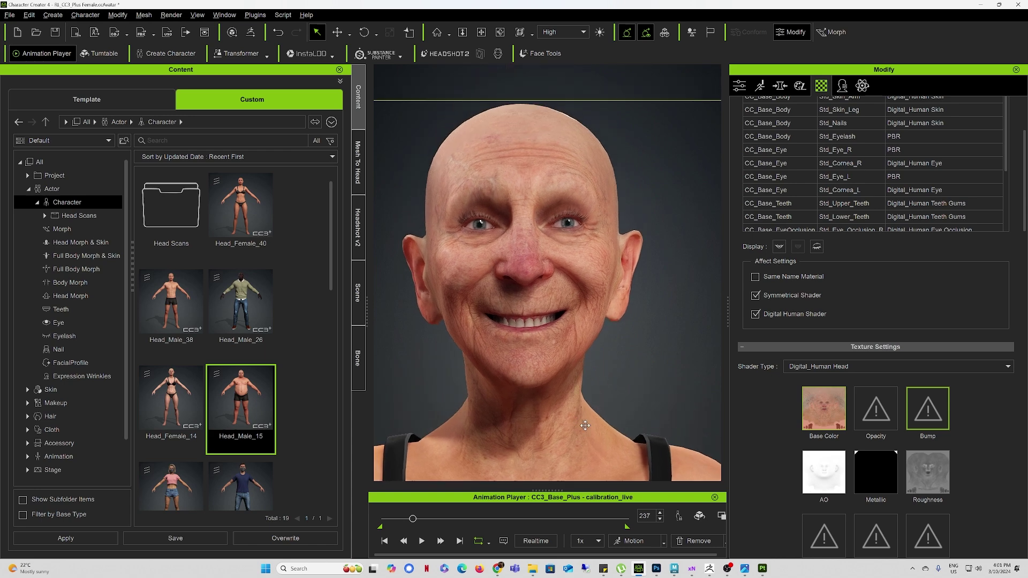
{"action": "left_click", "coordinate": [422, 541]}
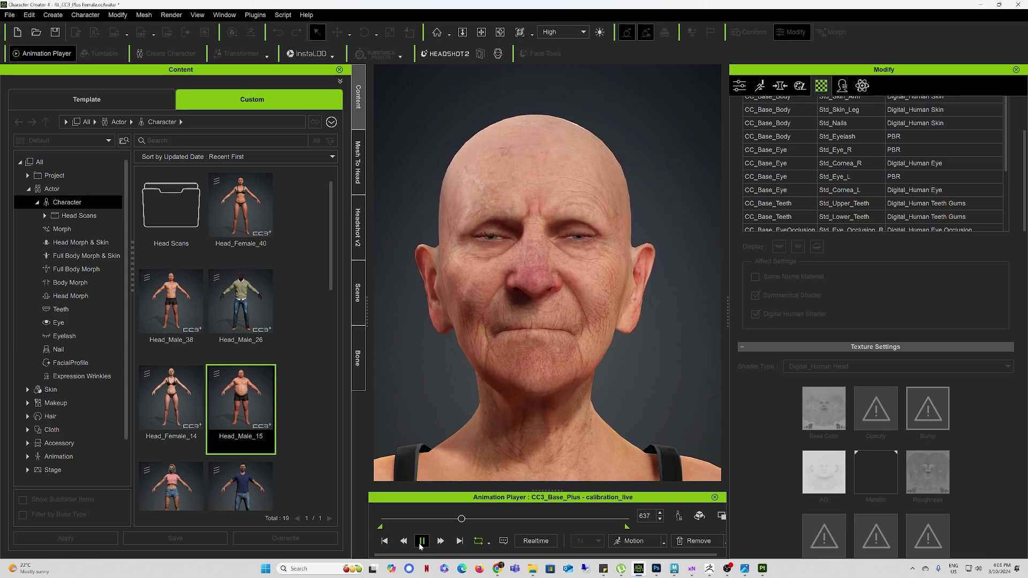
{"action": "key", "text": "space"}
{"action": "right_click_drag", "start_coordinate": [600, 364], "coordinate": [490, 349]}
{"action": "scroll", "coordinate": [519, 459], "scroll_direction": "down", "scroll_amount": 5}
{"action": "scroll", "coordinate": [519, 462], "scroll_direction": "up", "scroll_amount": 5}
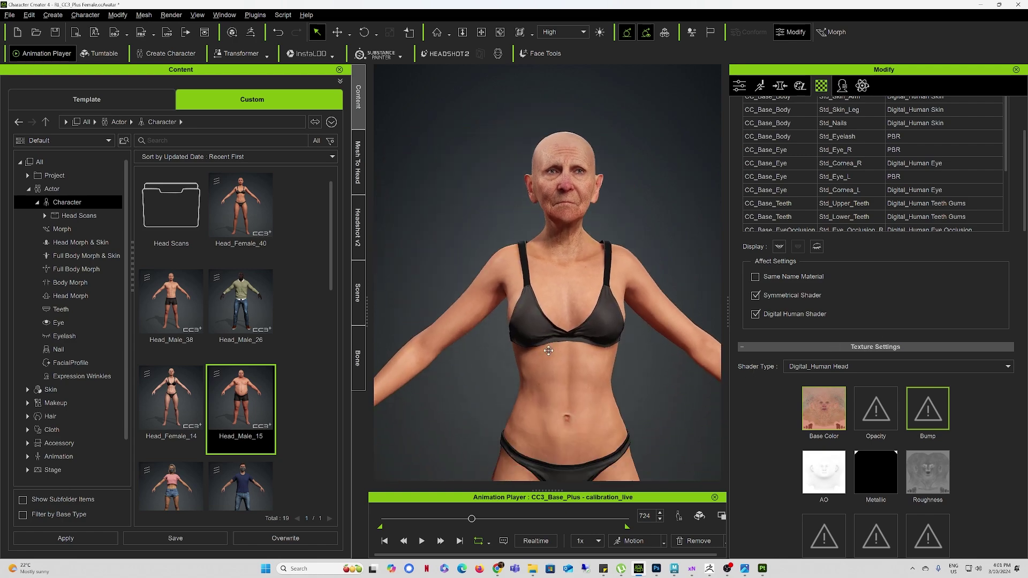
Step: Switch to Maya and import the 00_SourceMesh object from the Head_Female_24 folder into the empty scene
{"action": "left_click", "coordinate": [533, 569]}
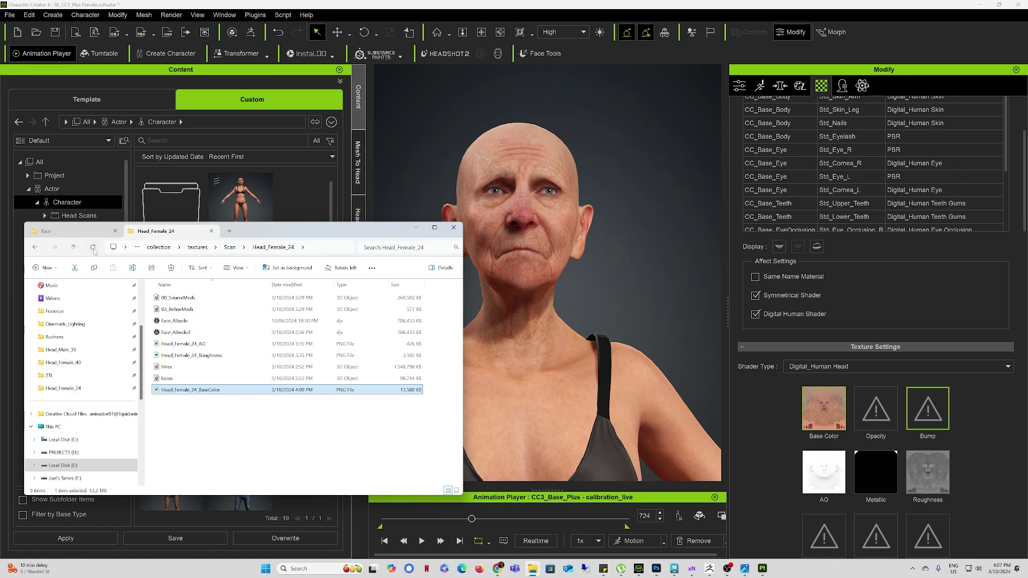
{"action": "left_click_drag", "start_coordinate": [255, 233], "coordinate": [358, 211]}
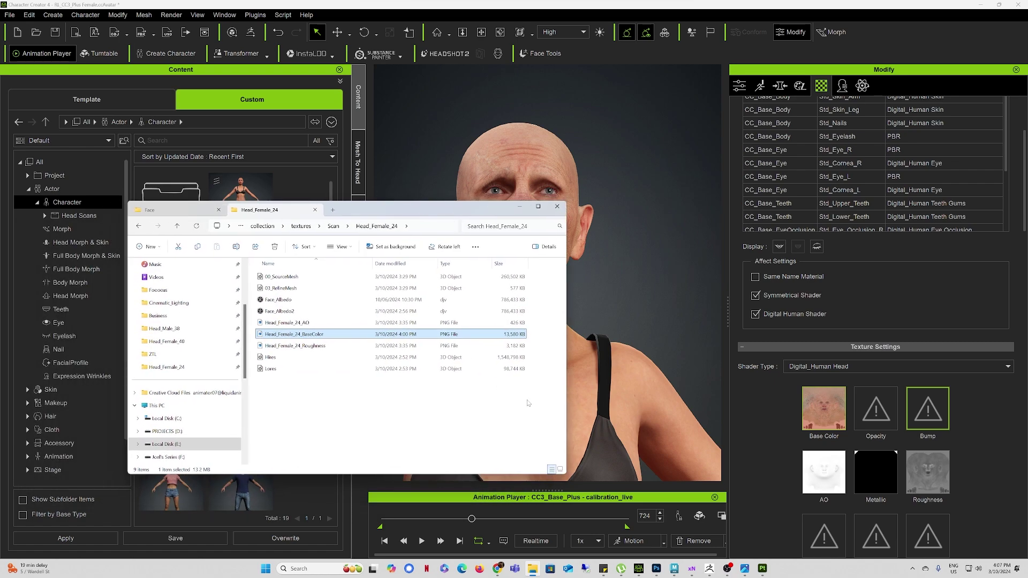
{"action": "left_click", "coordinate": [674, 569]}
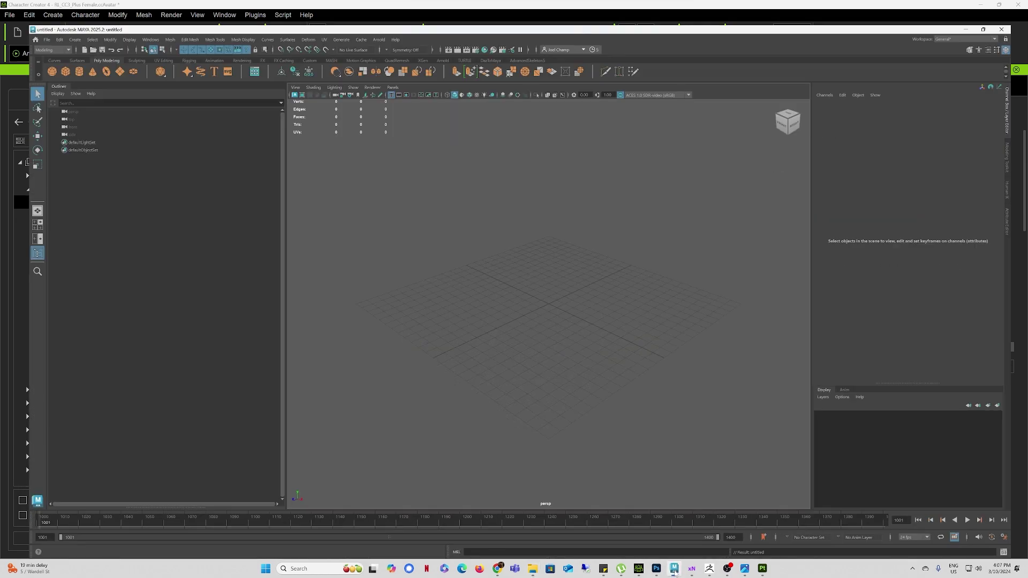
{"action": "left_click", "coordinate": [533, 569]}
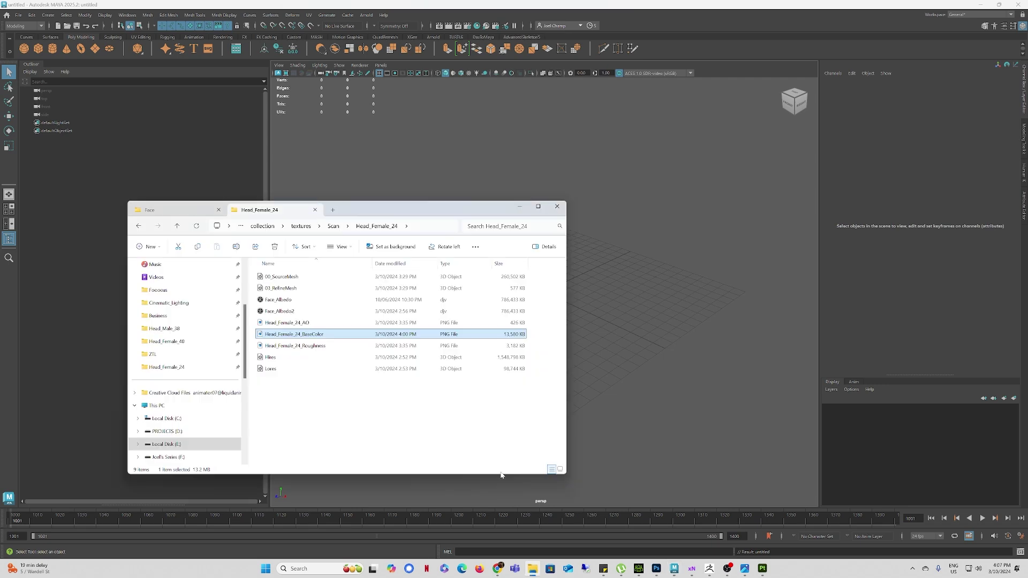
{"action": "left_click_drag", "start_coordinate": [385, 209], "coordinate": [277, 234]}
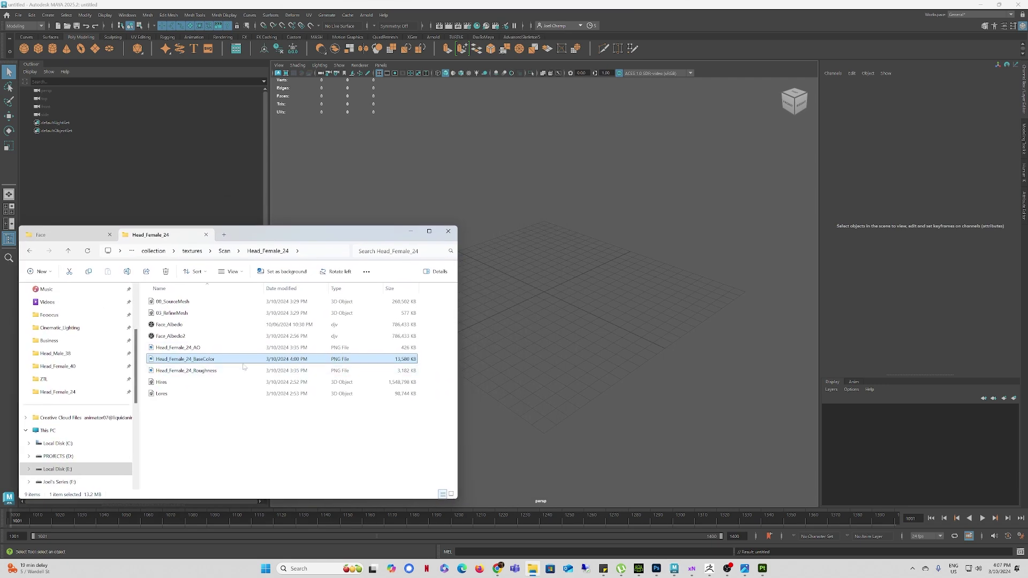
{"action": "left_click", "coordinate": [175, 313]}
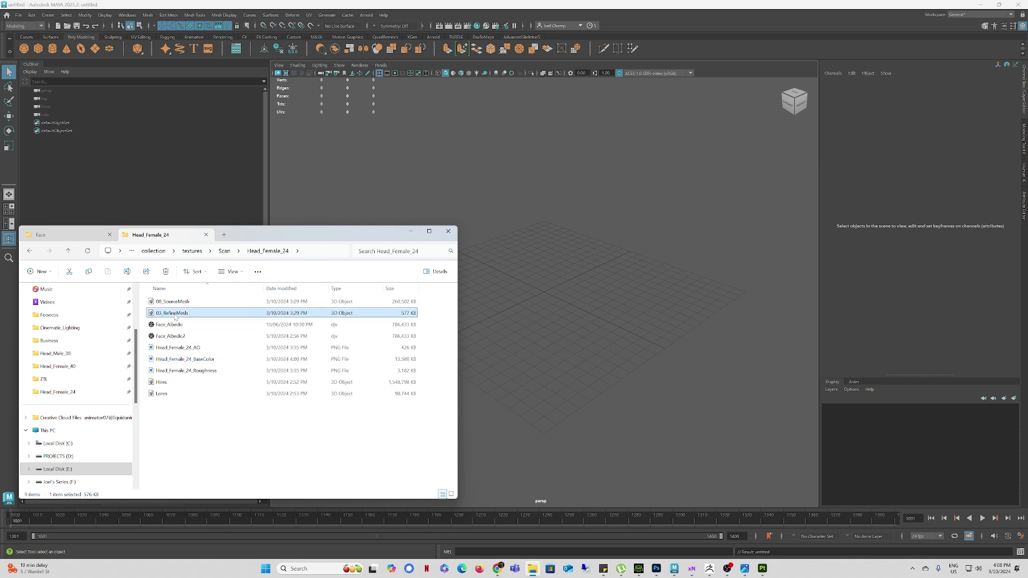
{"action": "left_click", "coordinate": [174, 304]}
{"action": "left_click_drag", "start_coordinate": [164, 303], "coordinate": [572, 308]}
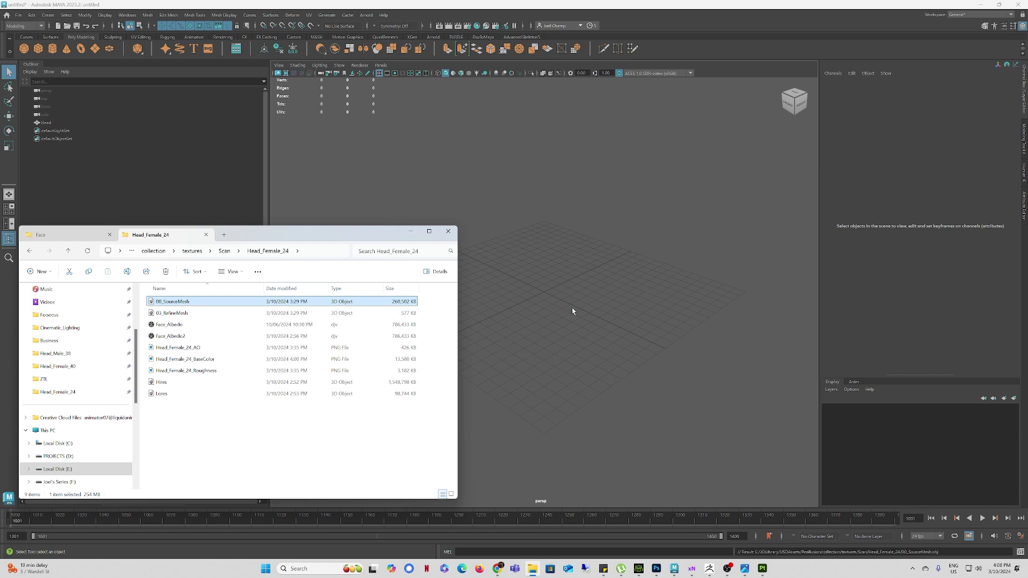
Step: Rename the imported Head mesh to Lores
{"action": "left_click_drag", "start_coordinate": [531, 195], "coordinate": [559, 317], "text": "alt"}
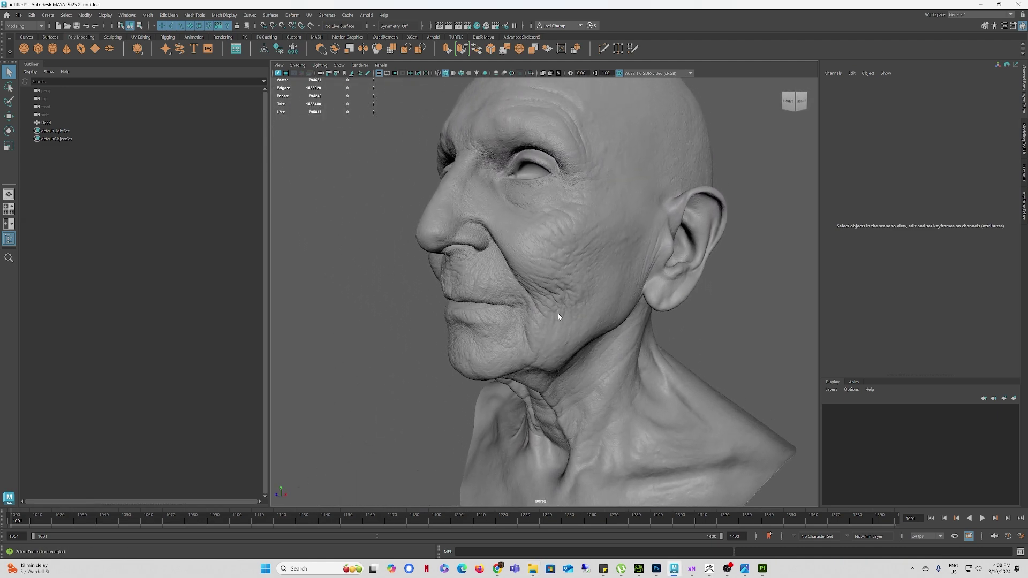
{"action": "double_click", "coordinate": [47, 123]}
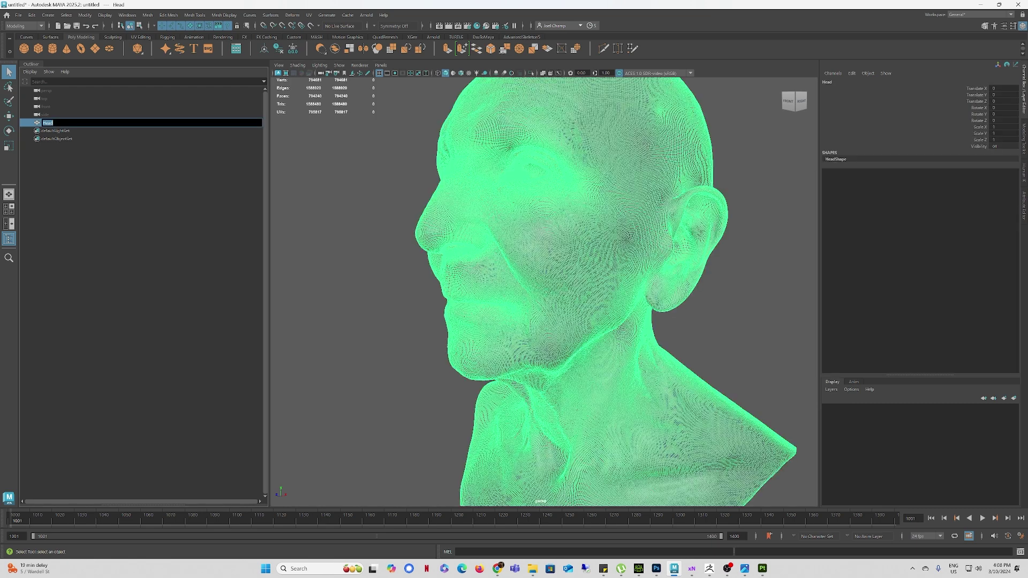
{"action": "type", "text": "Lores"}
{"action": "left_click", "coordinate": [109, 275]}
Step: Import the Hires 3D object from the Head_Female_24 folder into the Maya scene
{"action": "left_click", "coordinate": [532, 567]}
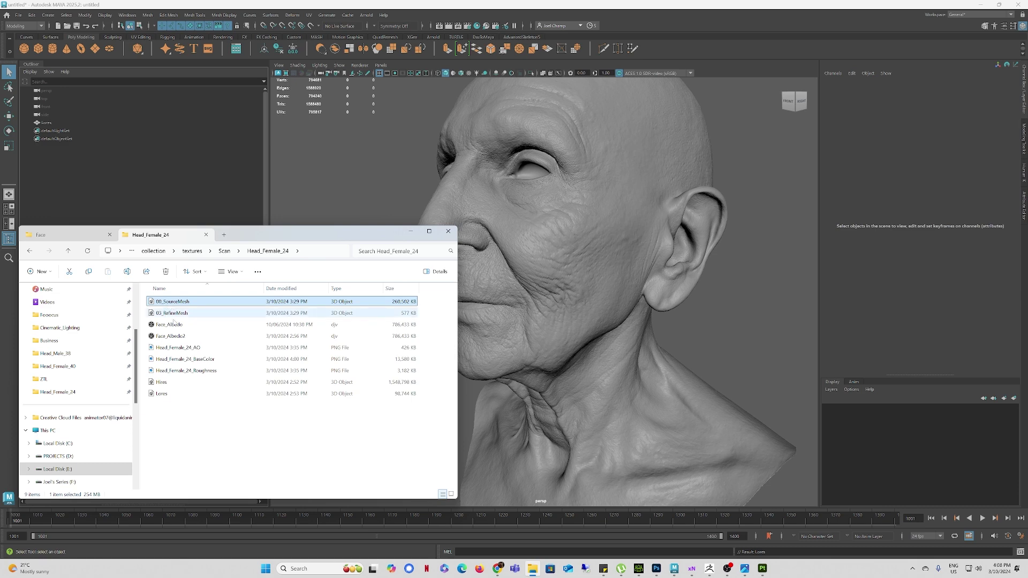
{"action": "left_click", "coordinate": [165, 383]}
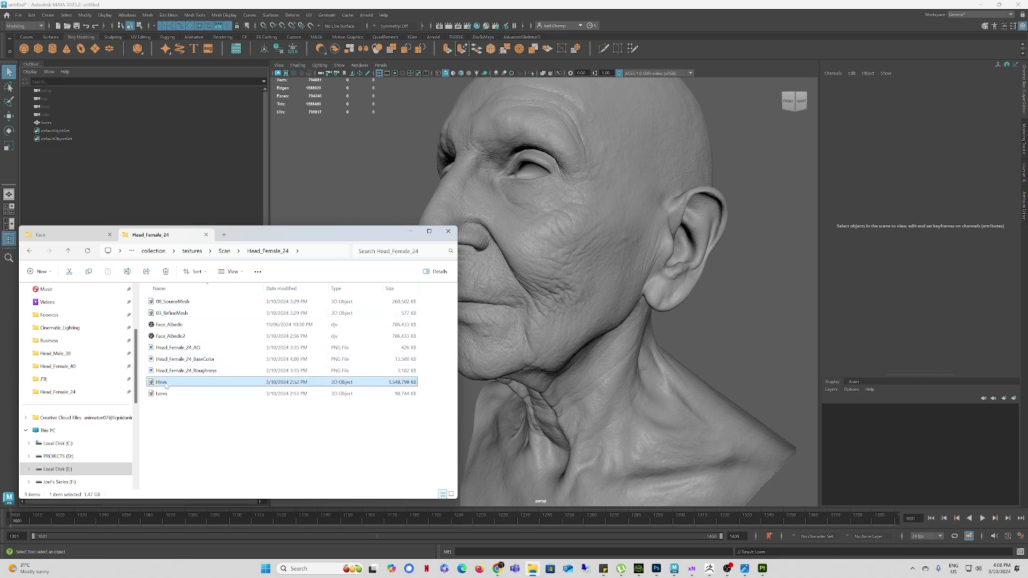
{"action": "left_click_drag", "start_coordinate": [165, 383], "coordinate": [549, 336]}
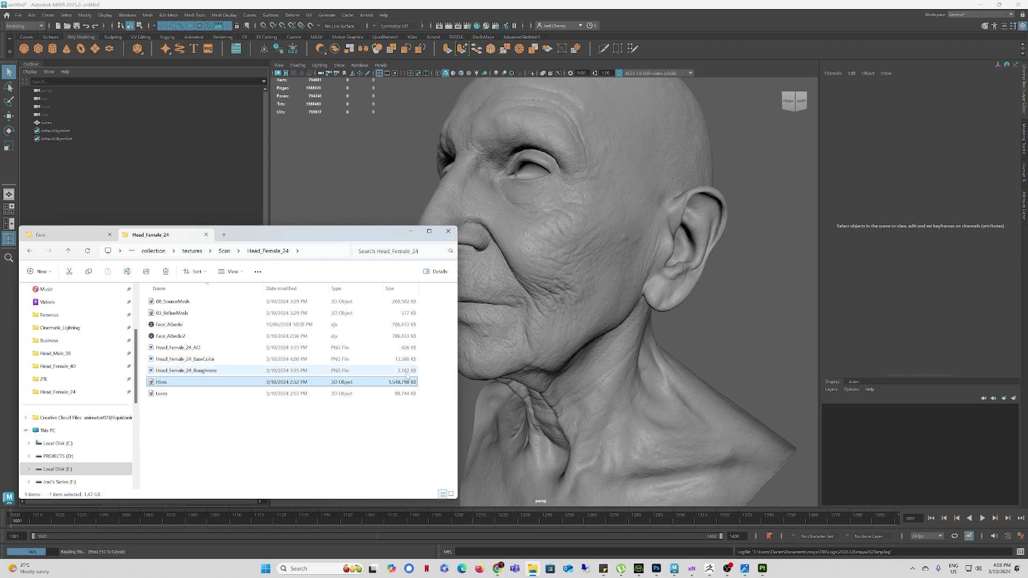
{"action": "left_click", "coordinate": [157, 395]}
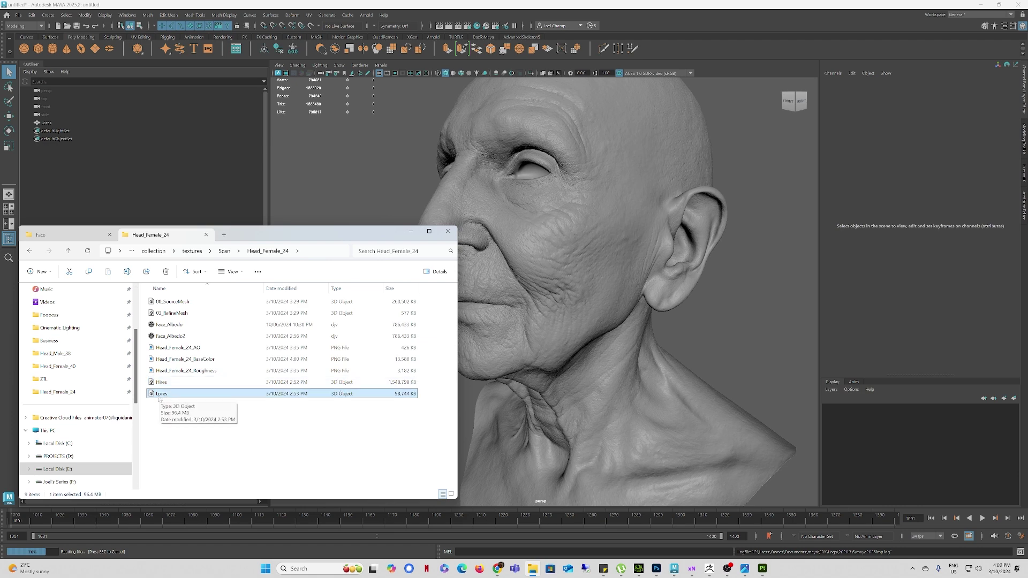
{"action": "left_click", "coordinate": [180, 303]}
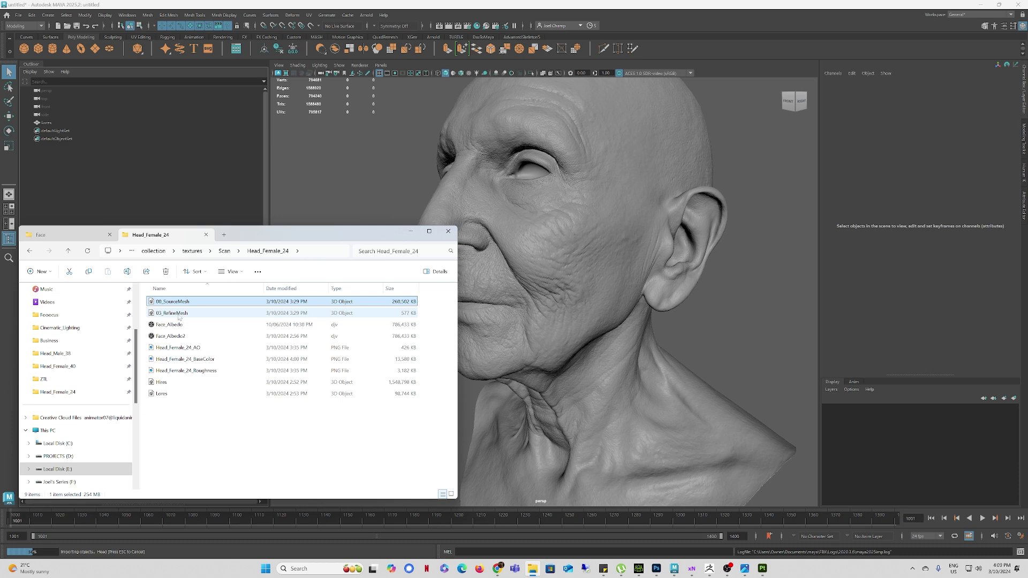
{"action": "left_click", "coordinate": [177, 315]}
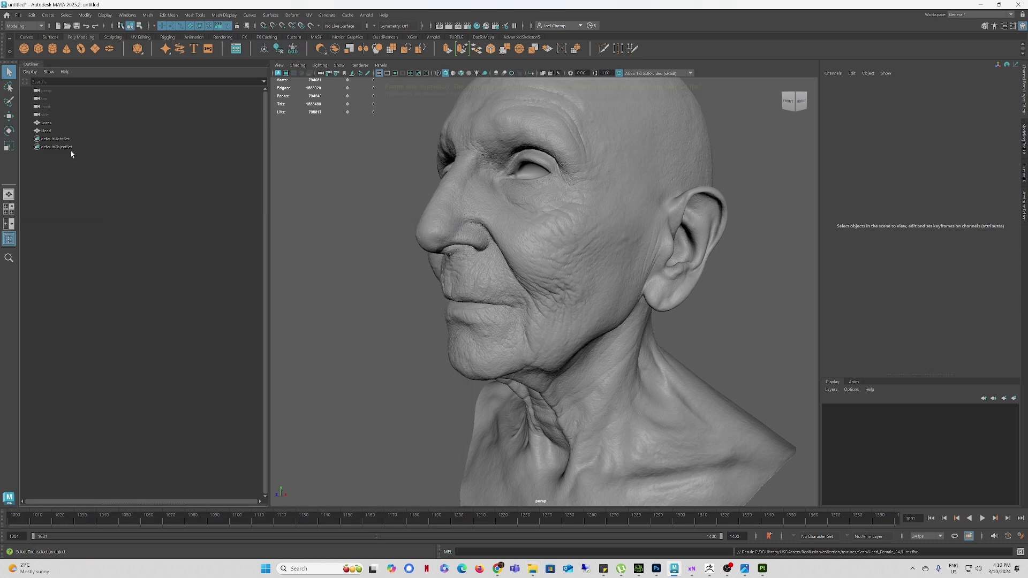
Step: Rename the newly imported Head mesh to Hires
{"action": "double_click", "coordinate": [48, 130]}
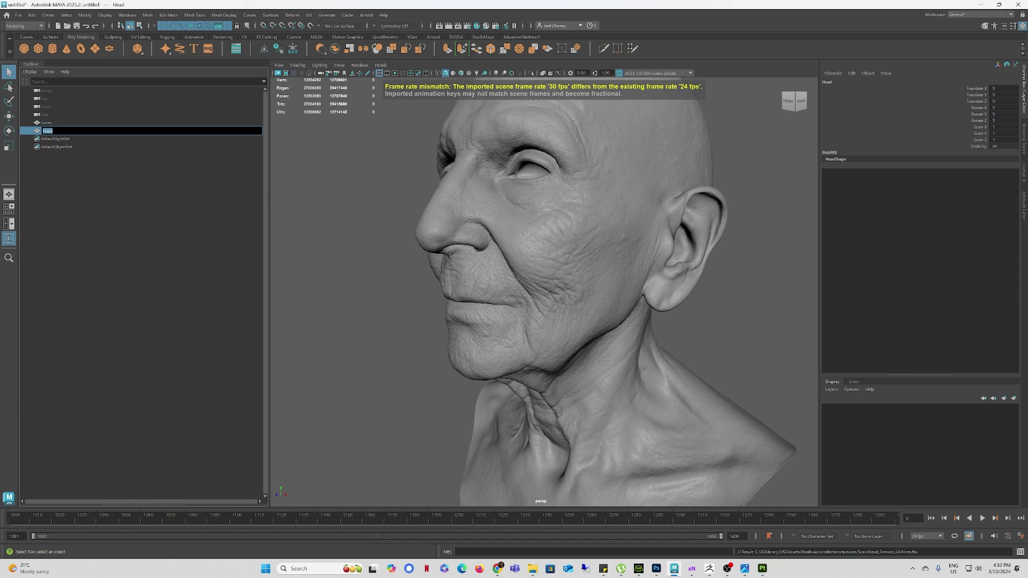
{"action": "type", "text": "Hires"}
{"action": "key", "text": "Return"}
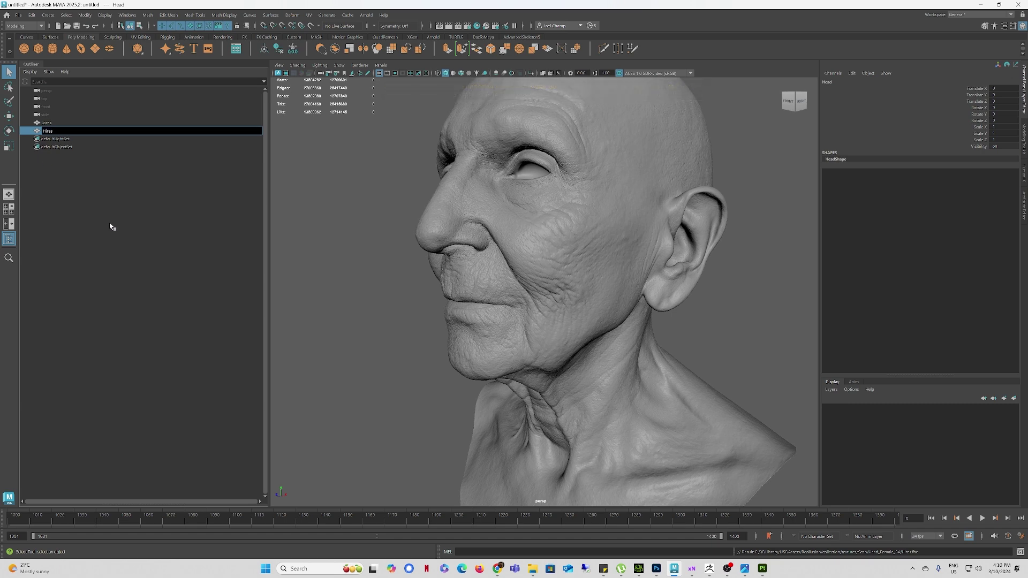
Step: Scale the Hires mesh to 100 in X, Y and Z
{"action": "left_click_drag", "start_coordinate": [386, 255], "coordinate": [545, 261], "text": "alt"}
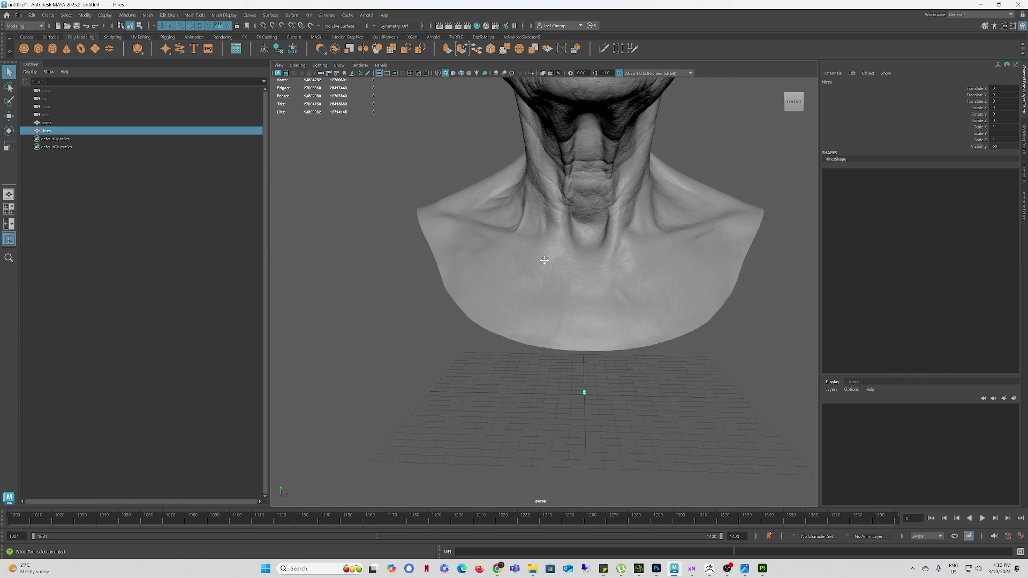
{"action": "middle_click_drag", "start_coordinate": [544, 260], "coordinate": [506, 348], "text": "alt"}
{"action": "right_click_drag", "start_coordinate": [534, 305], "coordinate": [525, 211], "text": "alt"}
{"action": "middle_click_drag", "start_coordinate": [525, 211], "coordinate": [502, 275], "text": "alt"}
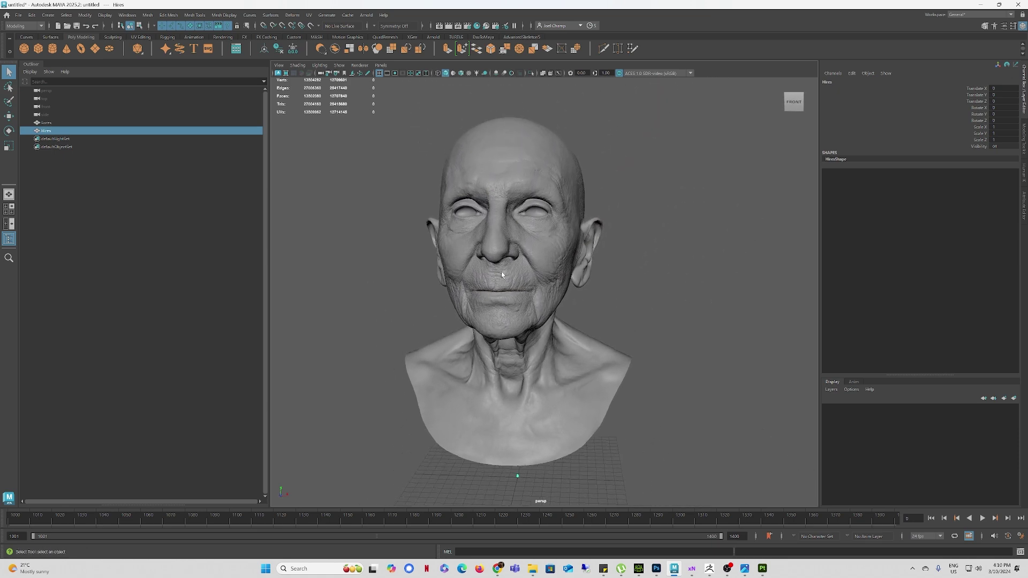
{"action": "left_click_drag", "start_coordinate": [502, 275], "coordinate": [506, 327], "text": "alt"}
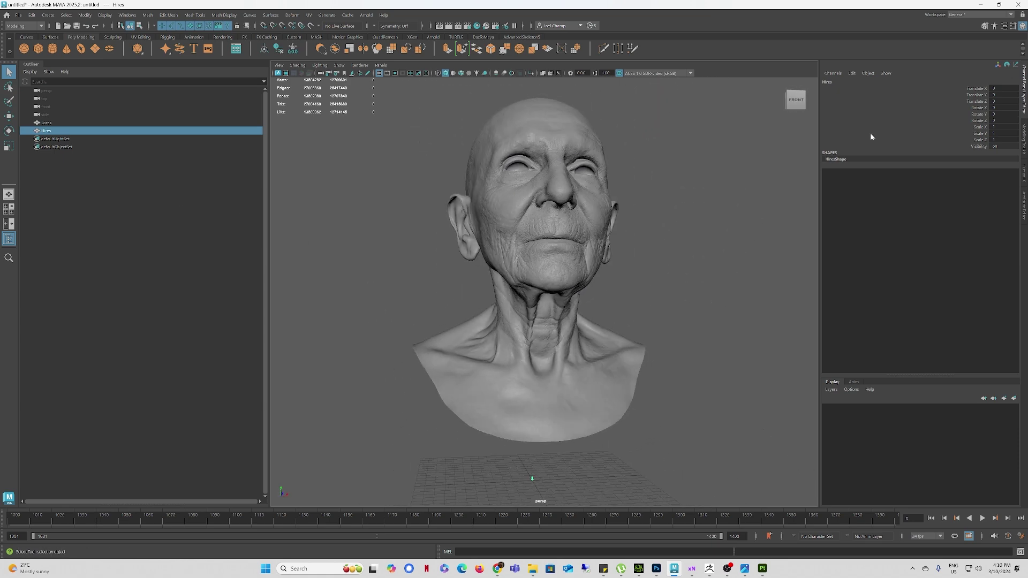
{"action": "left_click_drag", "start_coordinate": [995, 129], "coordinate": [994, 140]}
{"action": "type", "text": "100"}
{"action": "key", "text": "Return"}
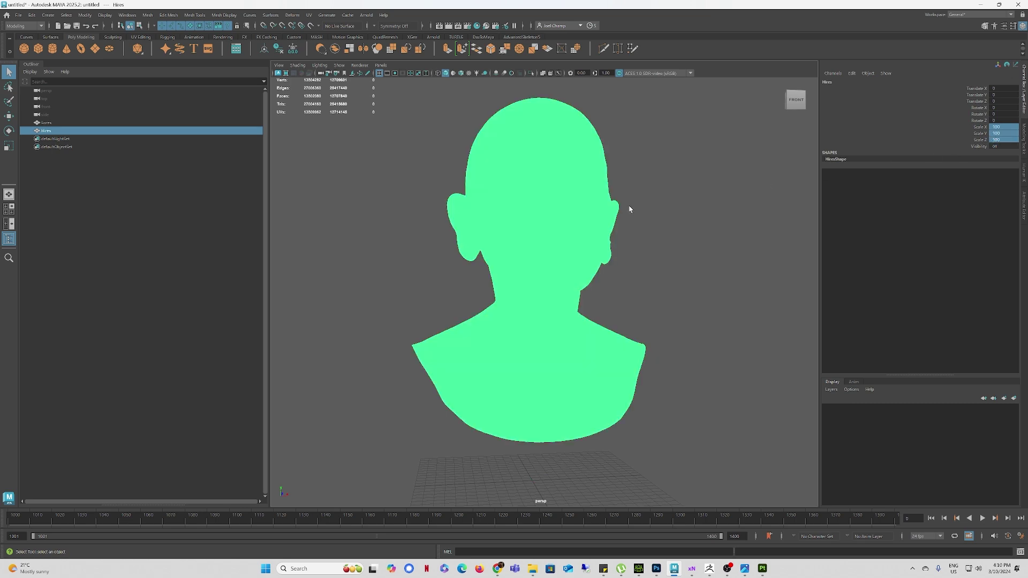
Step: Delete the Lores mesh from the scene
{"action": "left_click_drag", "start_coordinate": [629, 210], "coordinate": [603, 252], "text": "alt"}
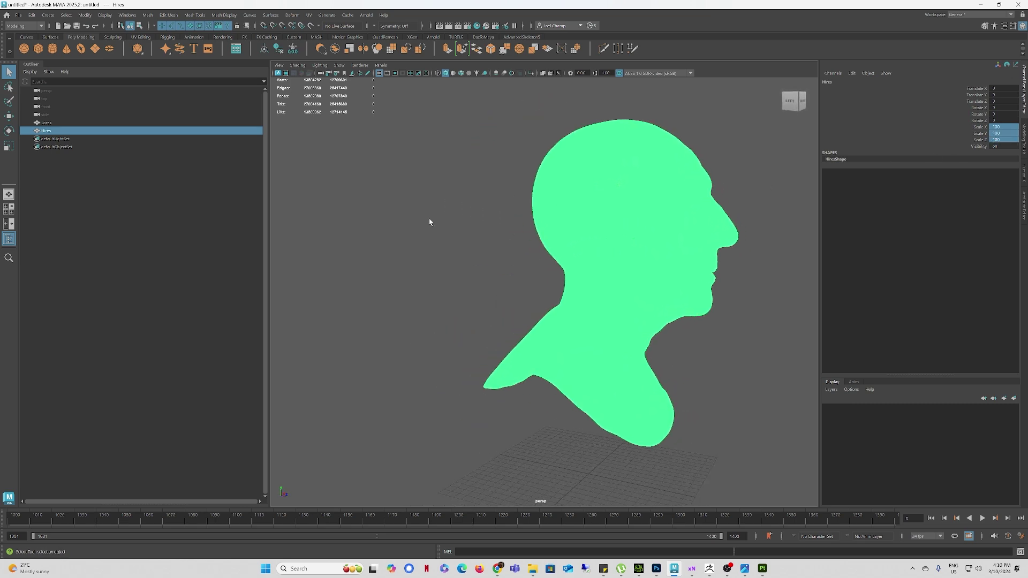
{"action": "left_click", "coordinate": [50, 123]}
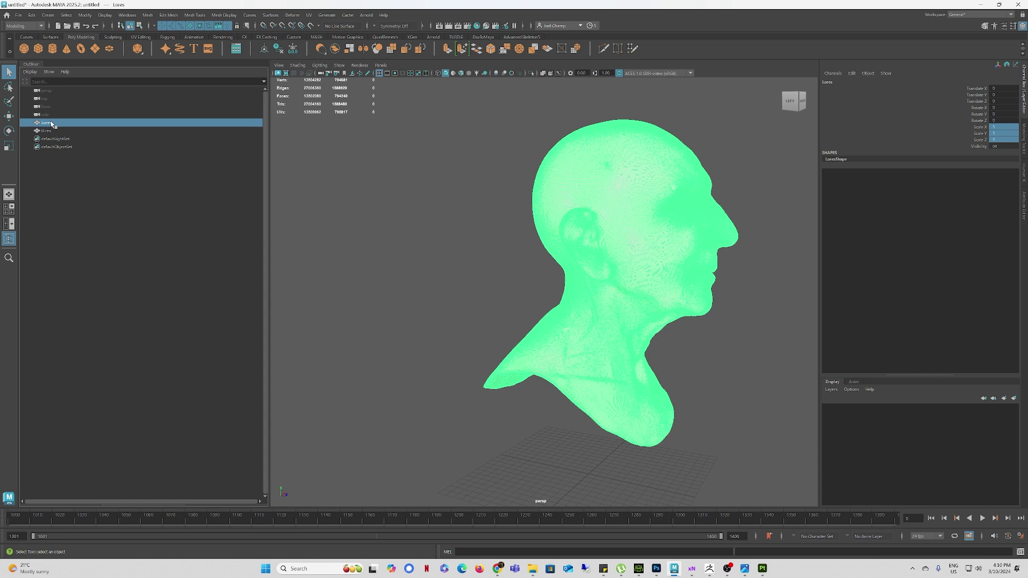
{"action": "key", "text": "Delete"}
Step: Freeze the transformations on the Hires mesh
{"action": "left_click", "coordinate": [143, 123]}
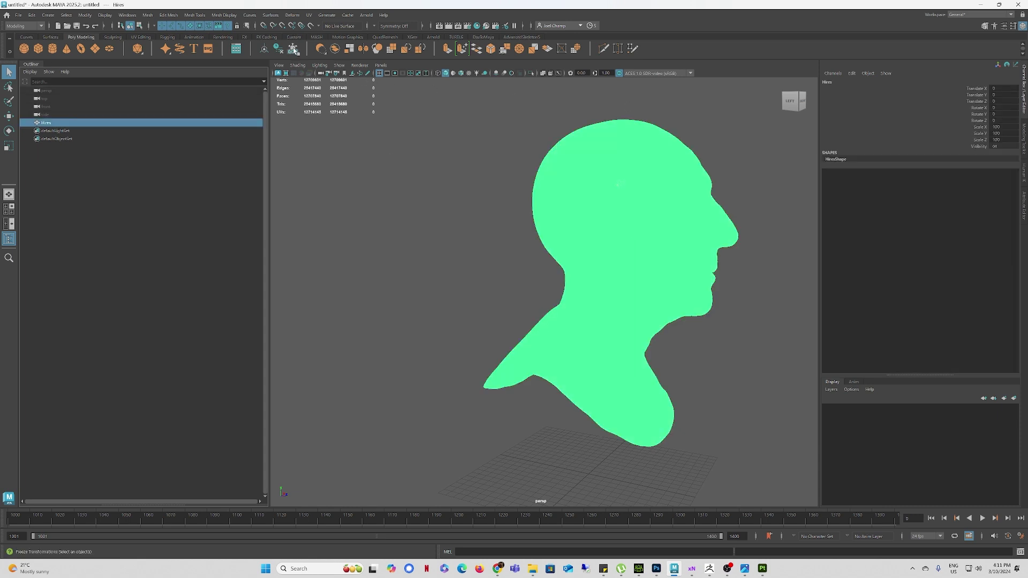
{"action": "left_click", "coordinate": [292, 49]}
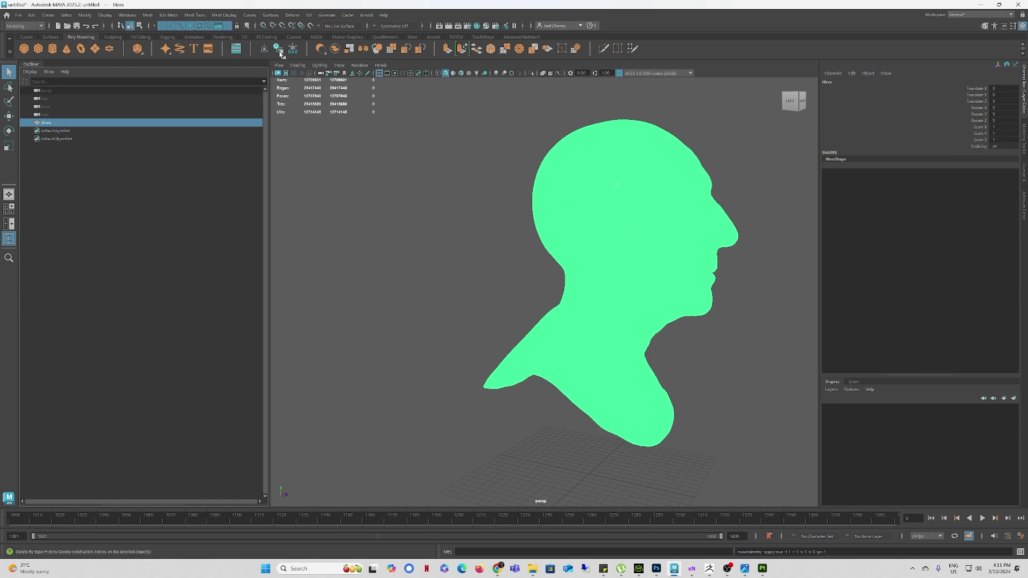
Step: Export the whole scene as FBX to the Head_Female_24 scan folder, replacing the existing Hires.fbx
{"action": "left_click", "coordinate": [19, 15]}
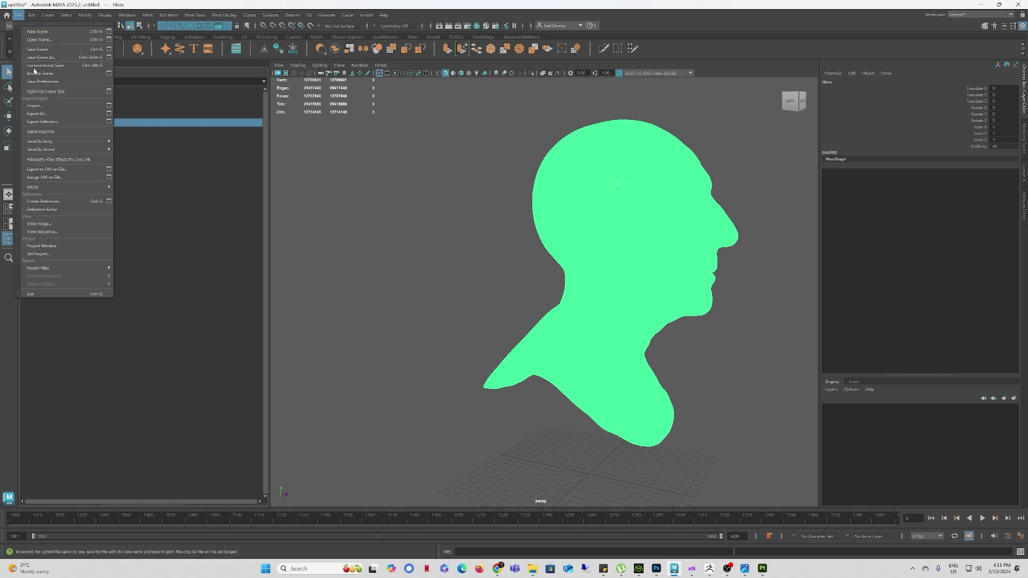
{"action": "left_click", "coordinate": [38, 113]}
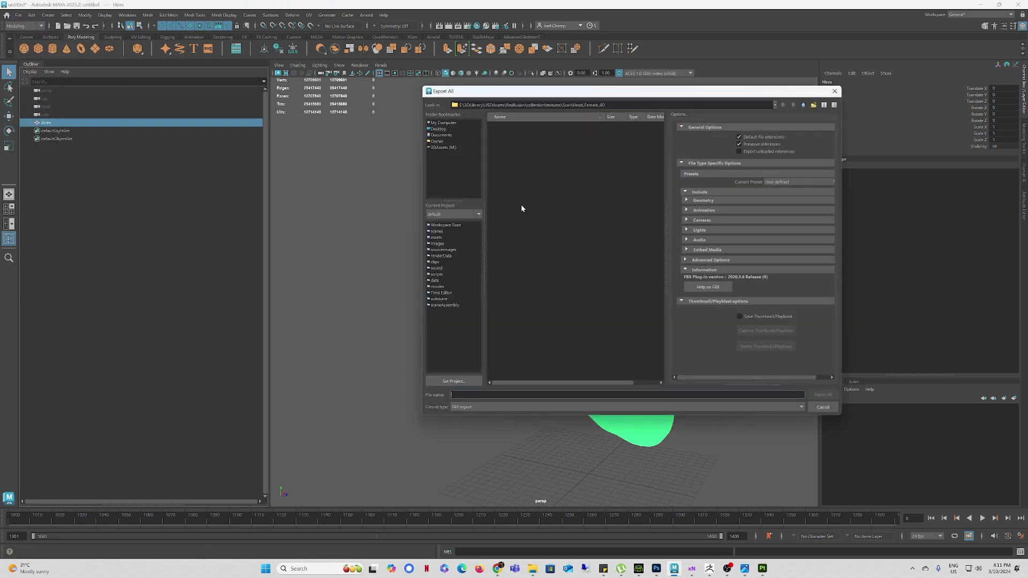
{"action": "triple_click", "coordinate": [616, 104]}
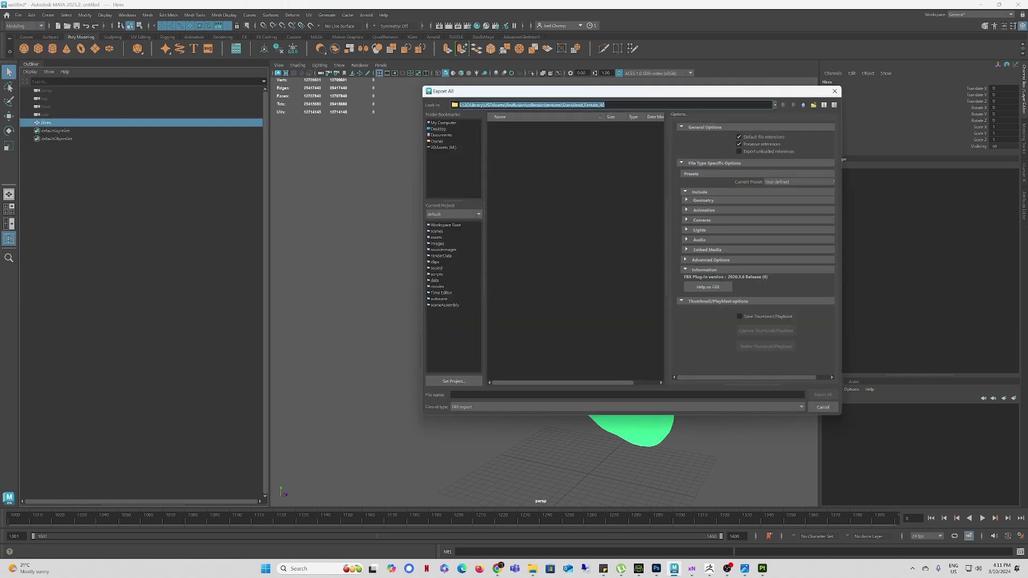
{"action": "type", "text": "E:\\3DLibrary\\USDAssets\\Reallusion\\collection\\textures\\Scan\\Head_Female_24"}
{"action": "key", "text": "Return"}
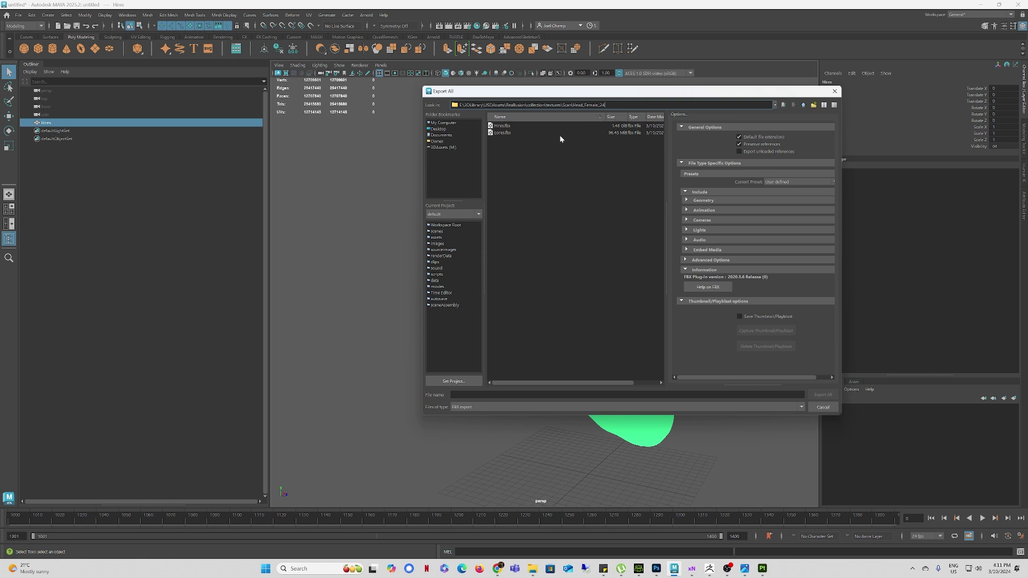
{"action": "left_click", "coordinate": [504, 126]}
{"action": "left_click", "coordinate": [823, 395]}
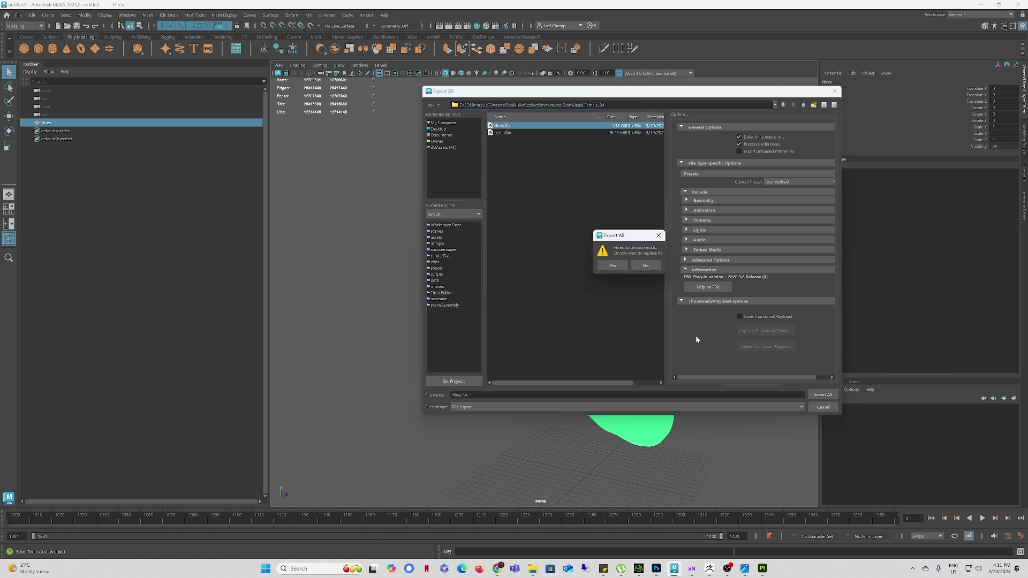
{"action": "left_click", "coordinate": [617, 267]}
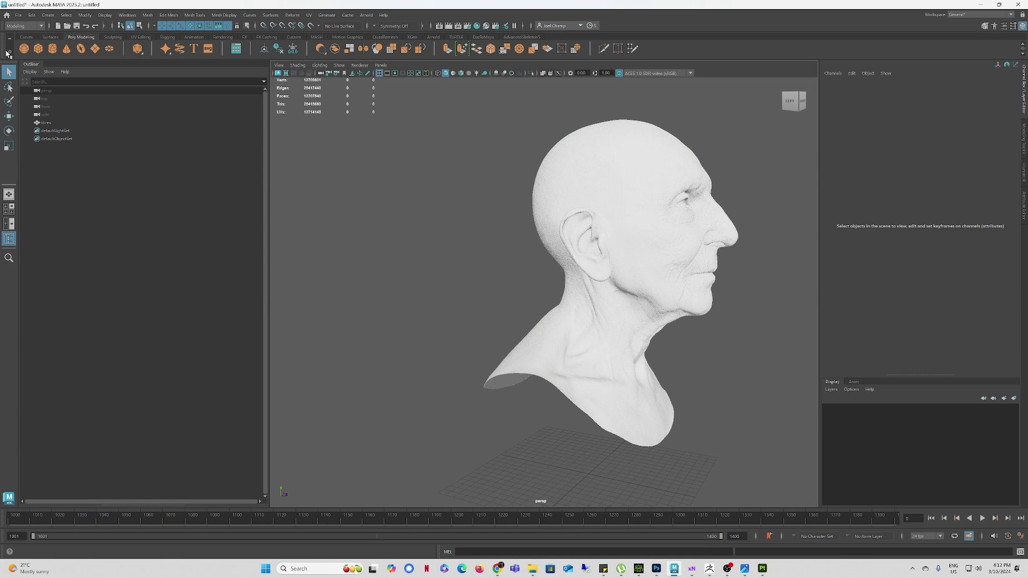
Step: Start a new empty Maya scene without saving the current one
{"action": "left_click", "coordinate": [18, 15]}
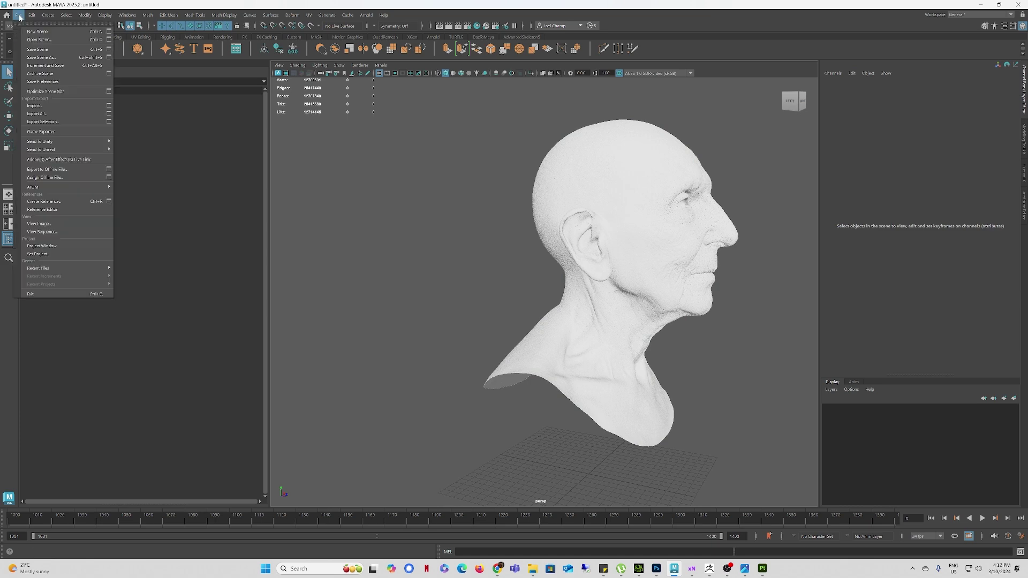
{"action": "left_click", "coordinate": [30, 32]}
{"action": "left_click", "coordinate": [511, 291]}
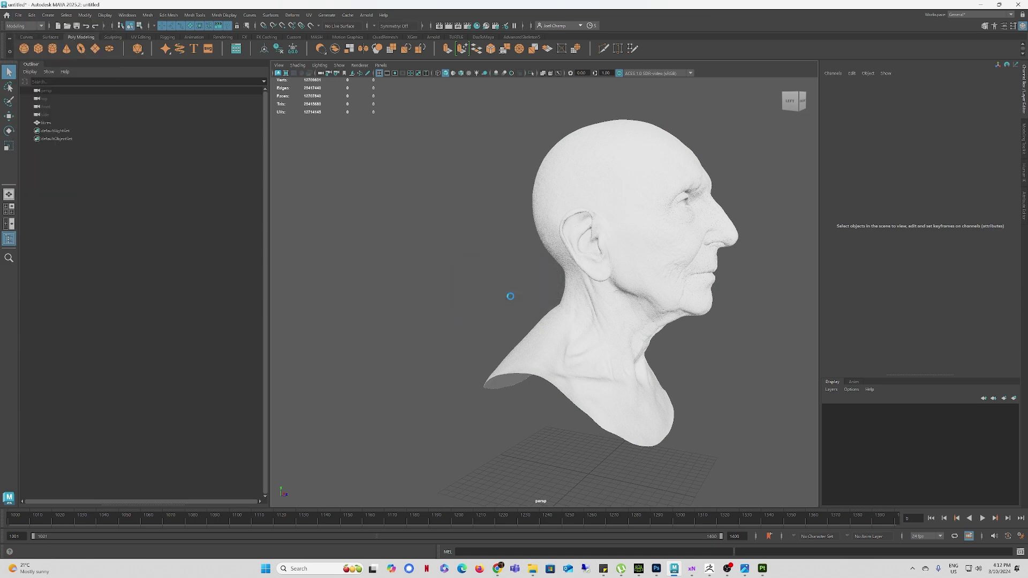
Step: Switch to xNormal and remove the old Head_Female_40 meshes from the high-definition and low-definition mesh lists
{"action": "left_click", "coordinate": [981, 5]}
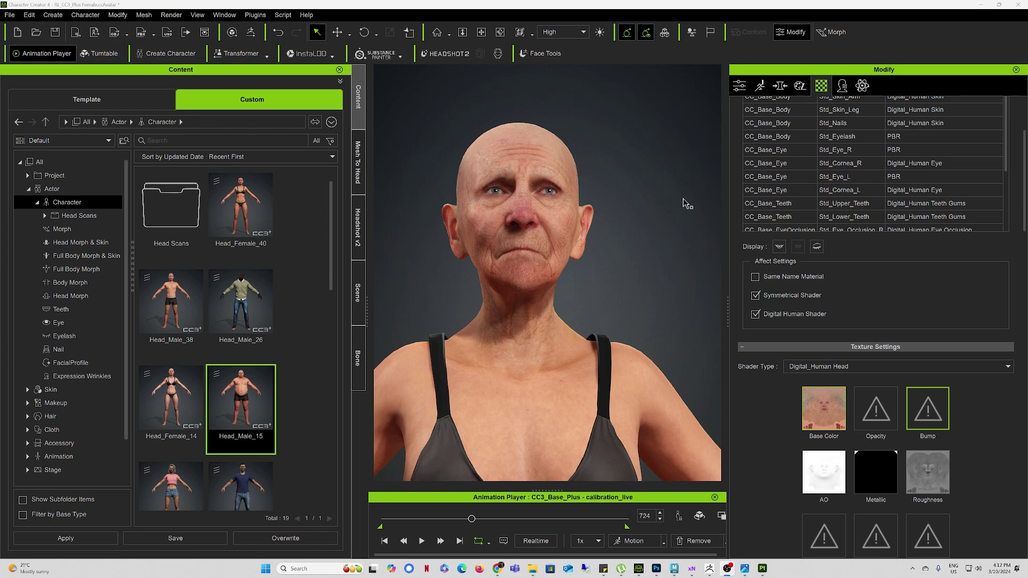
{"action": "left_click", "coordinate": [981, 5]}
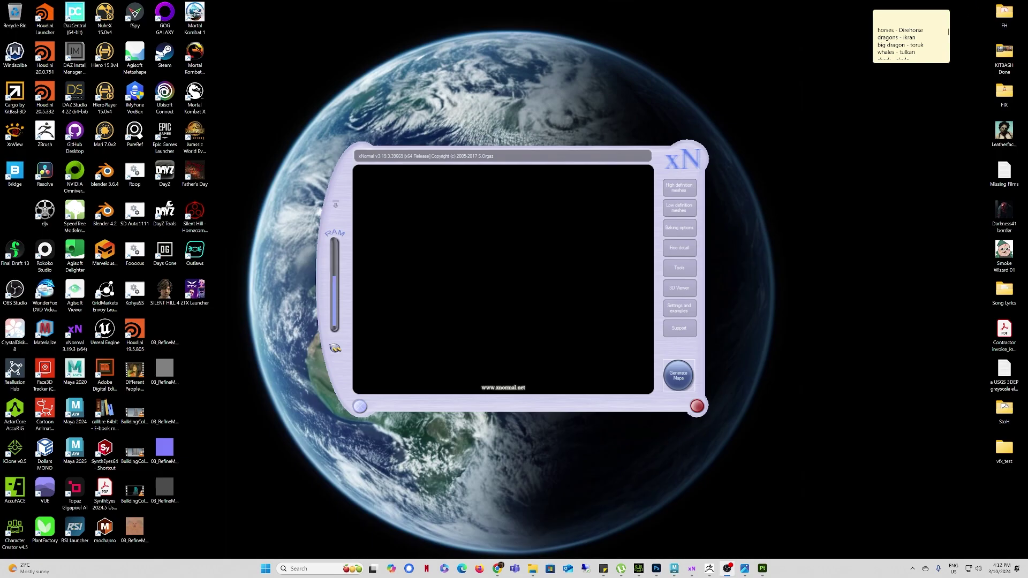
{"action": "left_click_drag", "start_coordinate": [496, 152], "coordinate": [540, 151]}
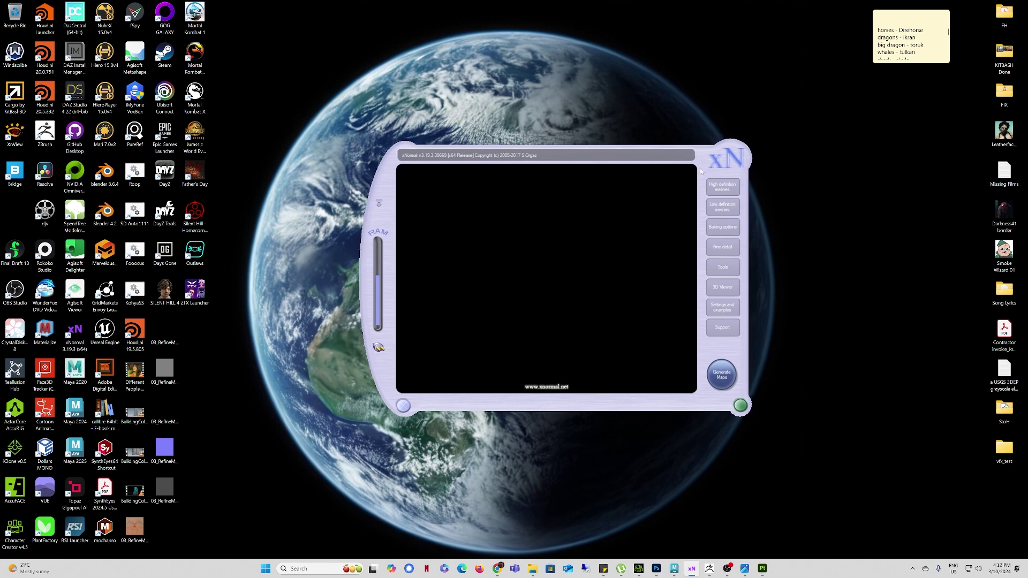
{"action": "left_click", "coordinate": [731, 189]}
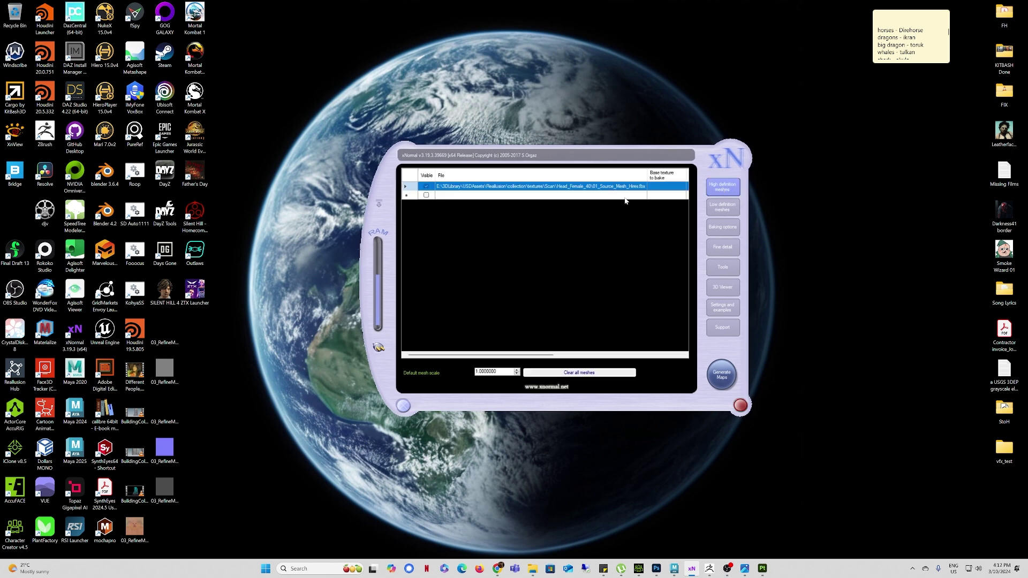
{"action": "right_click", "coordinate": [543, 185]}
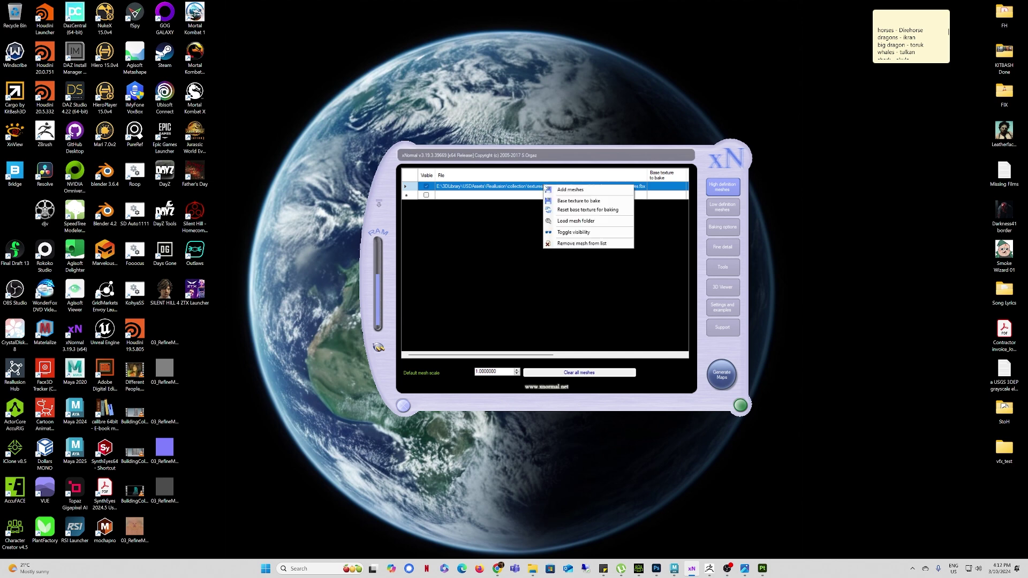
{"action": "left_click", "coordinate": [573, 243]}
{"action": "left_click", "coordinate": [723, 207]}
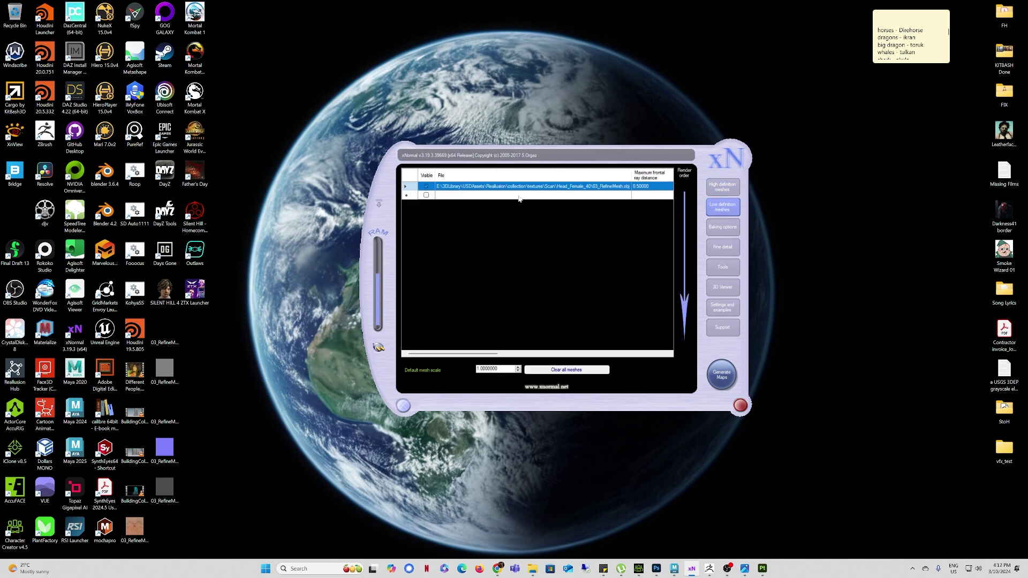
{"action": "right_click", "coordinate": [507, 186]}
{"action": "left_click", "coordinate": [533, 222]}
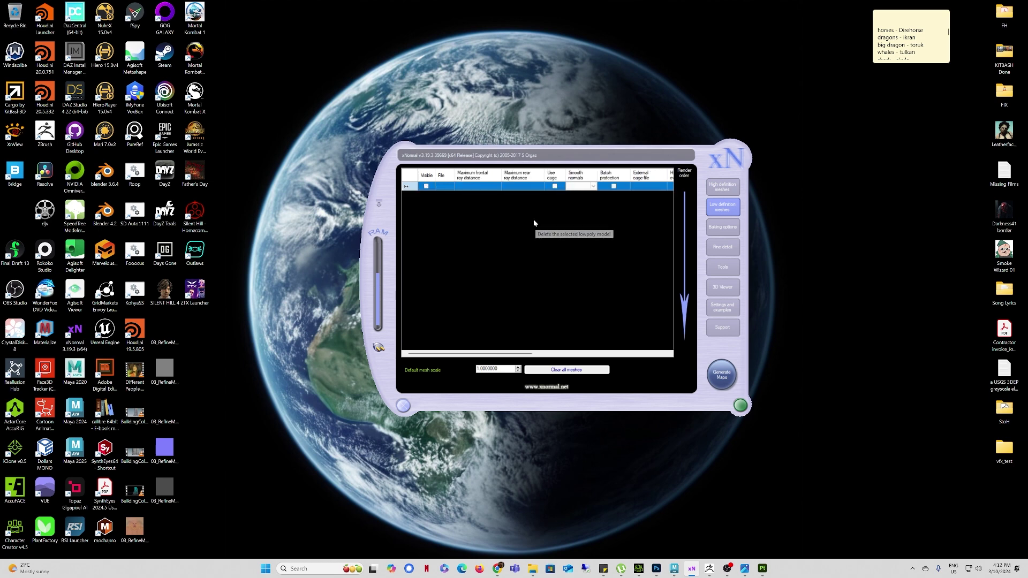
Step: Add Hires.fbx from the Head_Female_24 folder as the high-definition mesh
{"action": "left_click", "coordinate": [728, 189]}
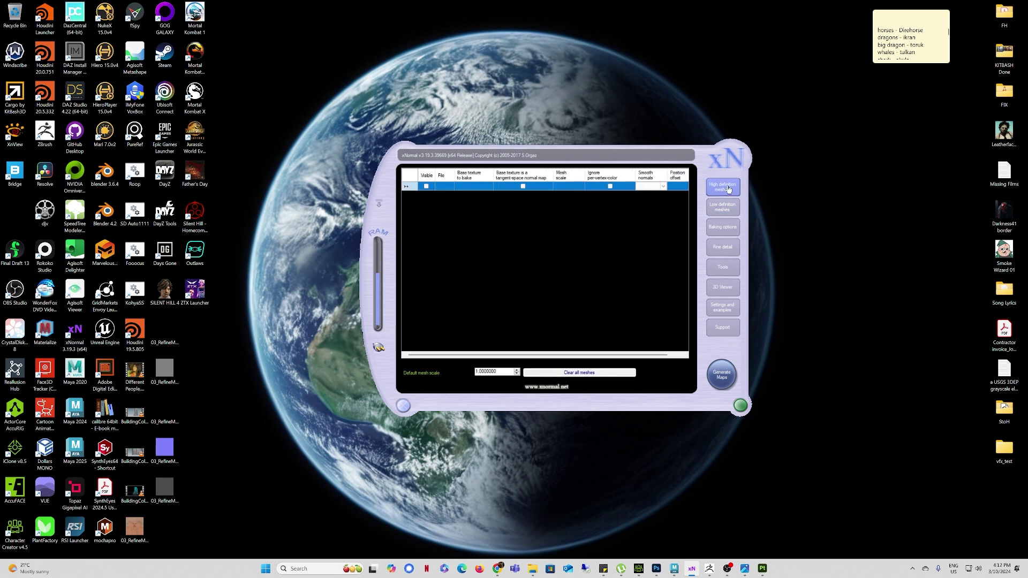
{"action": "left_click", "coordinate": [531, 570]}
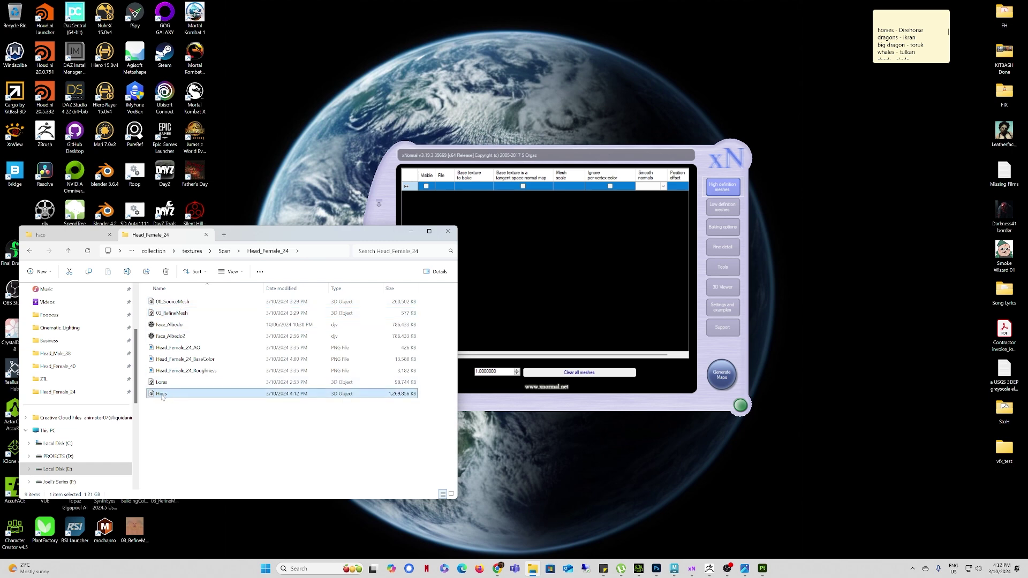
{"action": "left_click_drag", "start_coordinate": [162, 396], "coordinate": [584, 269]}
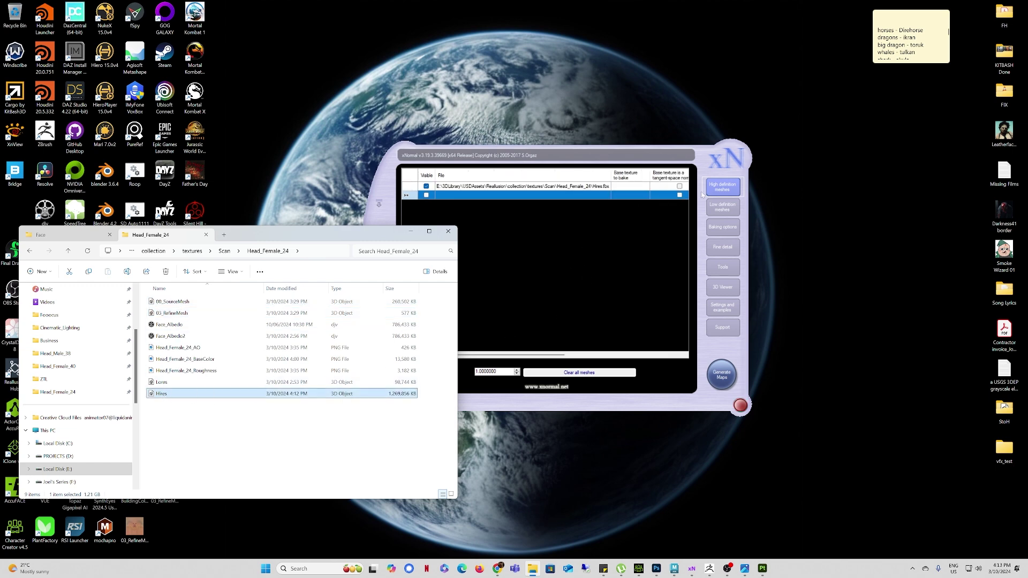
Step: Add 03_RefineMesh from the Head_Female_24 folder as the low-definition mesh and put the file window away
{"action": "left_click", "coordinate": [722, 207]}
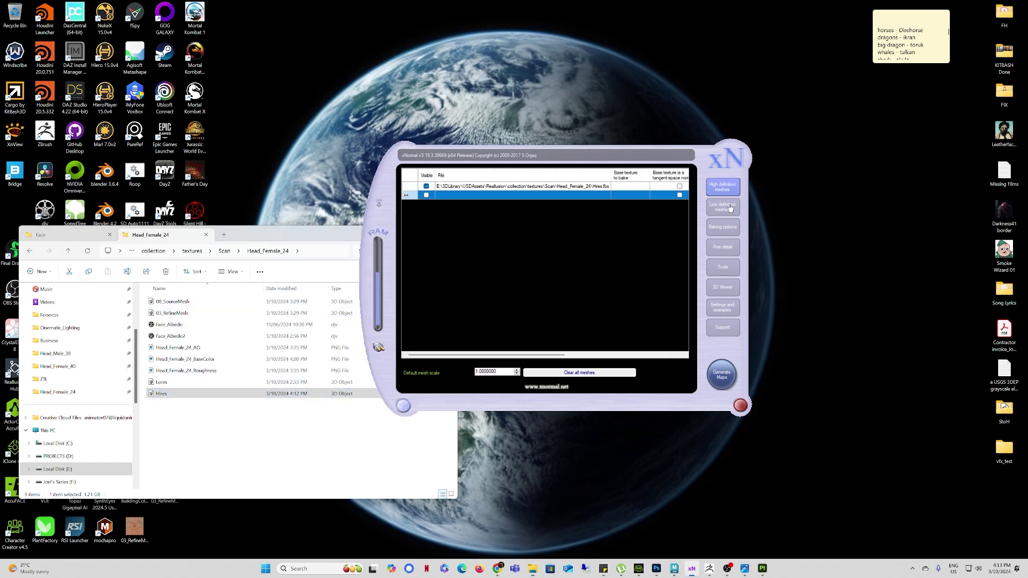
{"action": "left_click", "coordinate": [169, 314]}
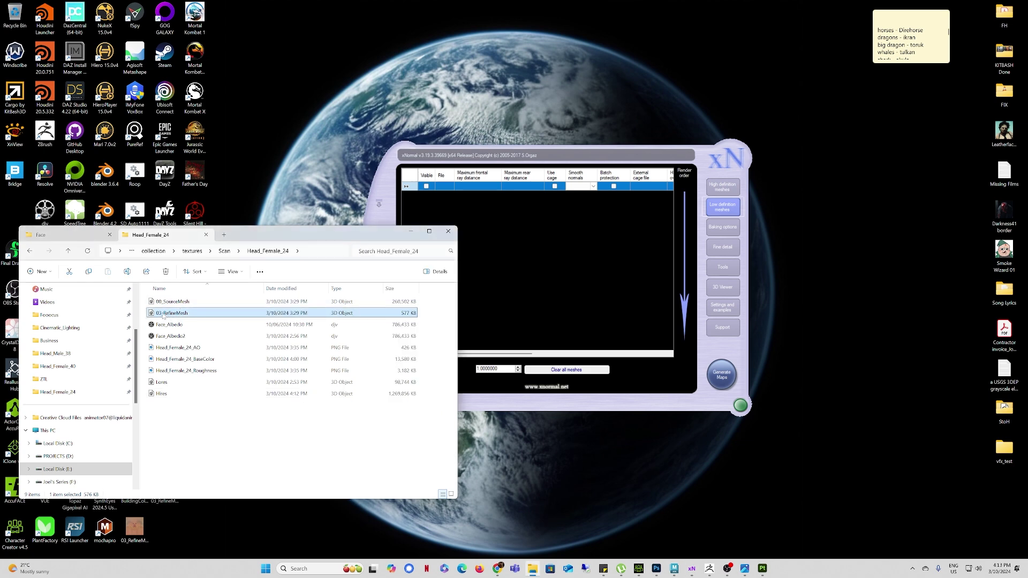
{"action": "left_click_drag", "start_coordinate": [163, 316], "coordinate": [569, 285]}
{"action": "left_click", "coordinate": [581, 151]}
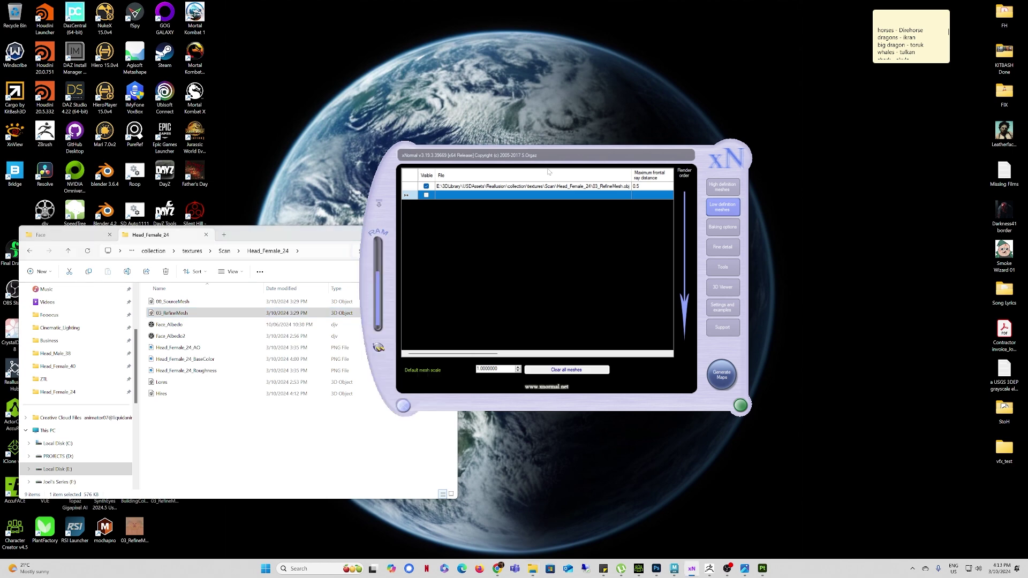
{"action": "left_click", "coordinate": [328, 237]}
{"action": "left_click", "coordinate": [413, 232]}
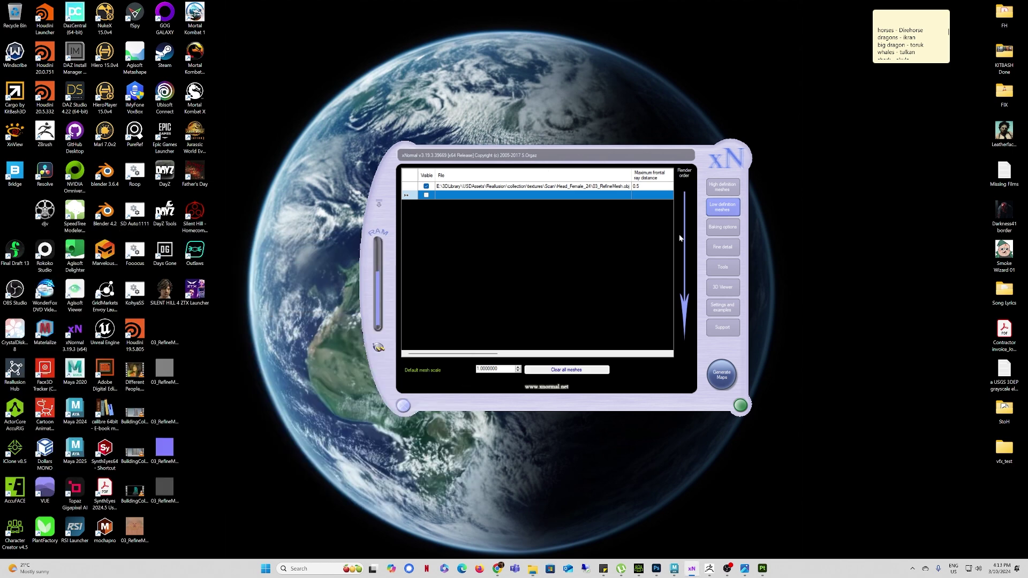
Step: Set the bake output file to Head_Female_24_Normal.png in the Head_Female_24 folder, generate the normal map and close xNormal
{"action": "left_click", "coordinate": [725, 227]}
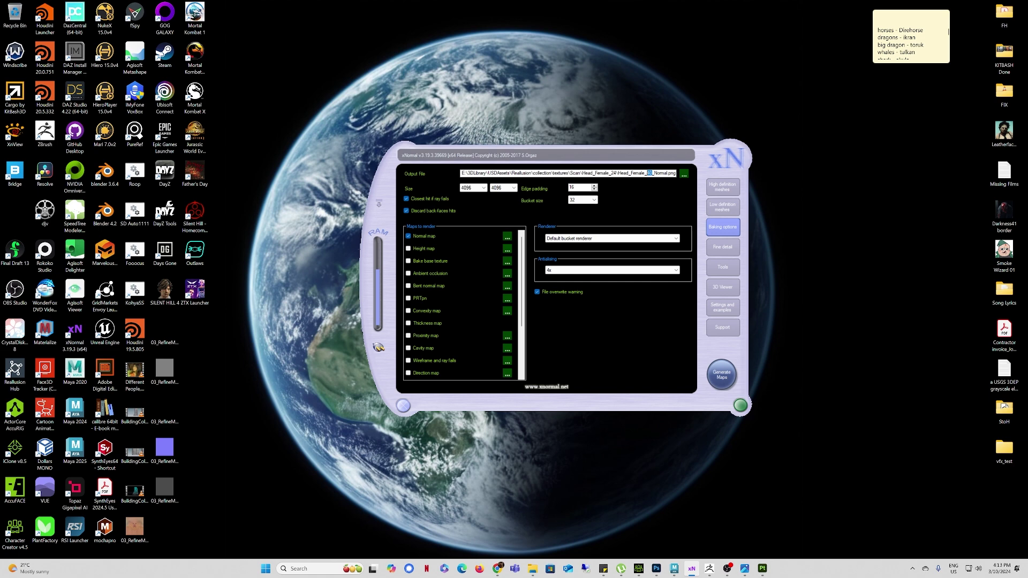
{"action": "type", "text": "24"}
{"action": "left_click", "coordinate": [722, 375]}
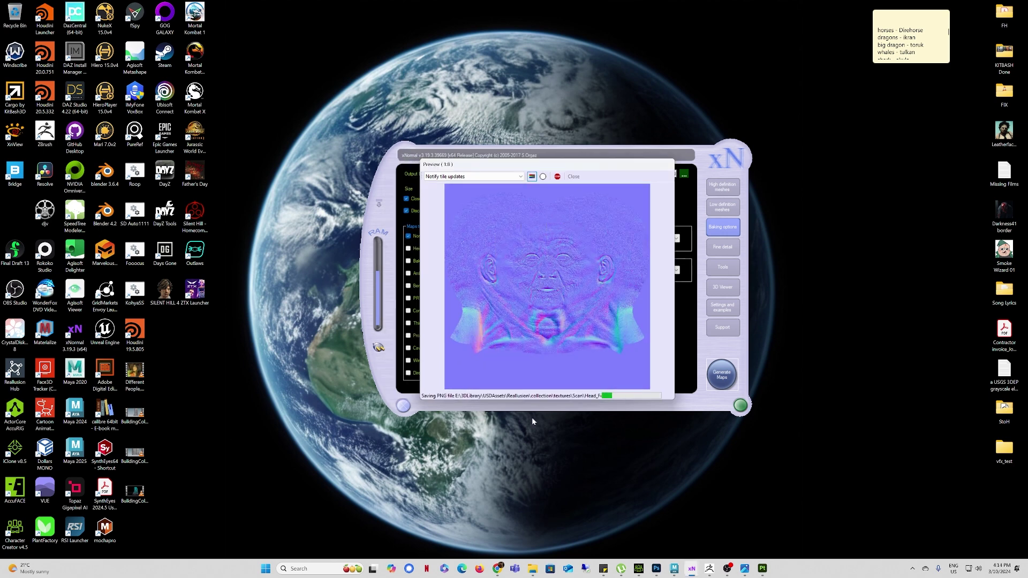
{"action": "left_click", "coordinate": [573, 176]}
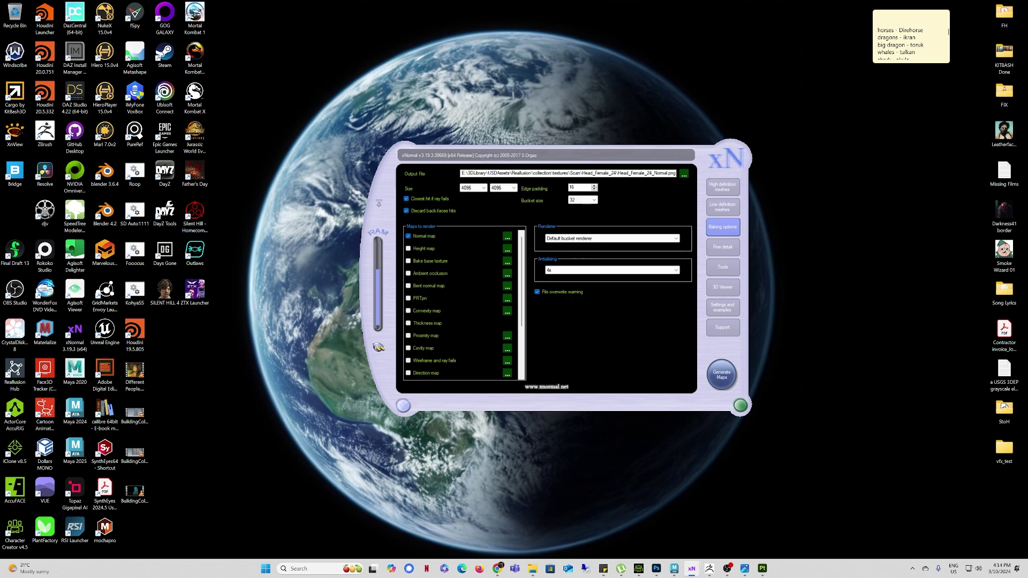
{"action": "left_click", "coordinate": [403, 405]}
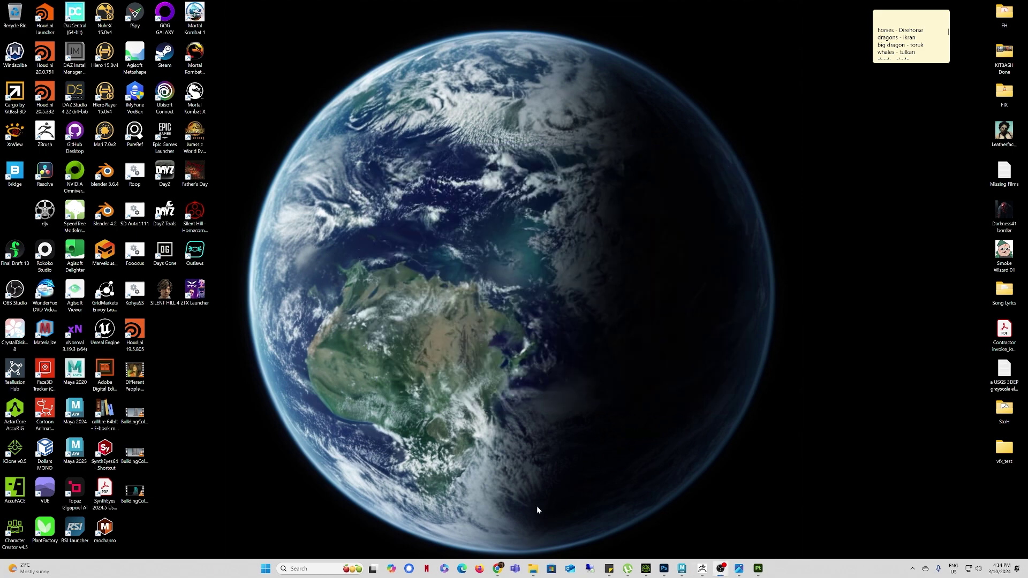
Step: Open the baked Head_Female_24_Normal_normals image from the Head_Female_24 folder and examine the face and neck detail up close
{"action": "left_click", "coordinate": [542, 569]}
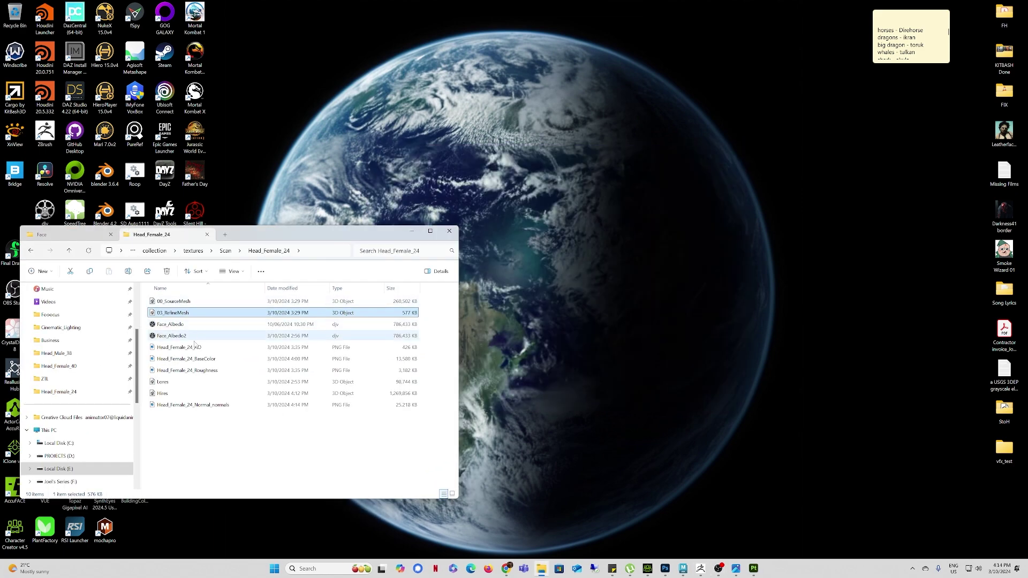
{"action": "left_click", "coordinate": [453, 494]}
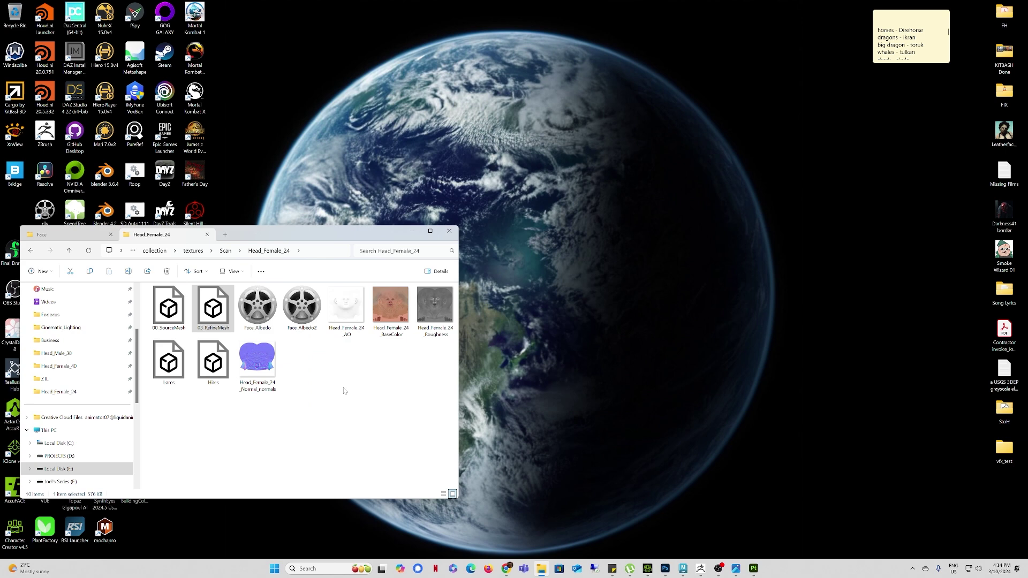
{"action": "double_click", "coordinate": [258, 360]}
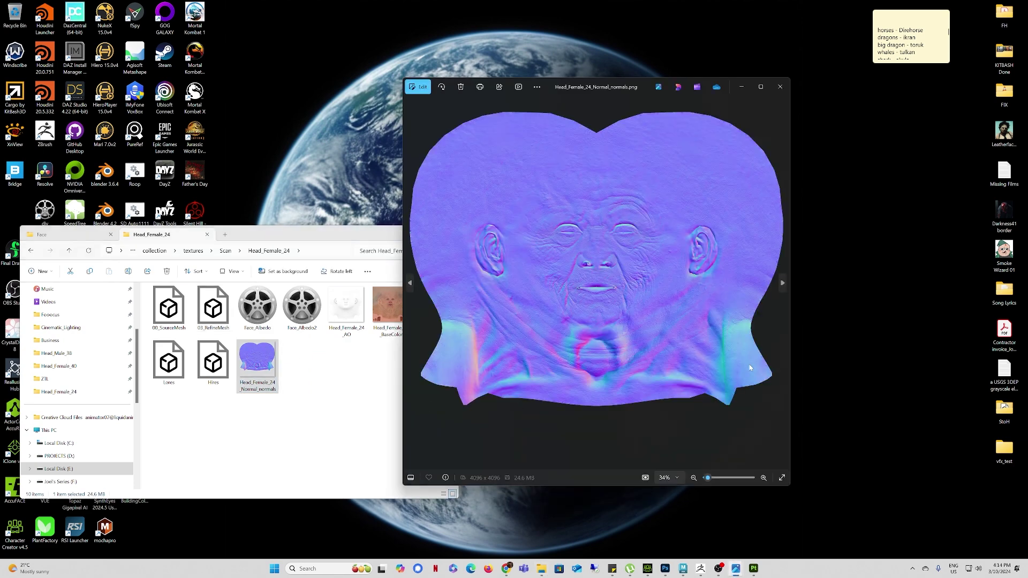
{"action": "scroll", "coordinate": [744, 358], "scroll_direction": "up", "scroll_amount": 5}
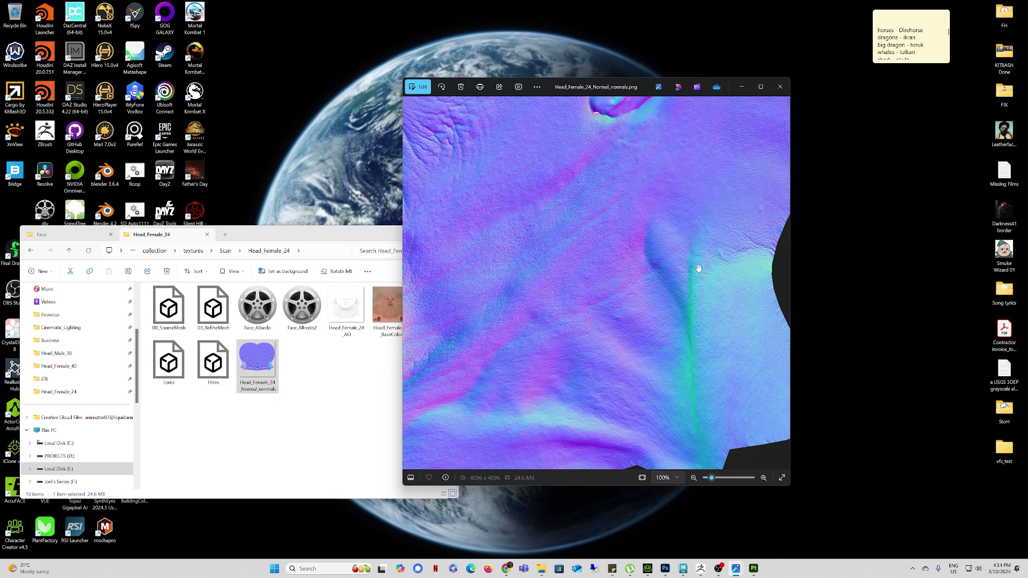
{"action": "scroll", "coordinate": [694, 302], "scroll_direction": "down", "scroll_amount": 4}
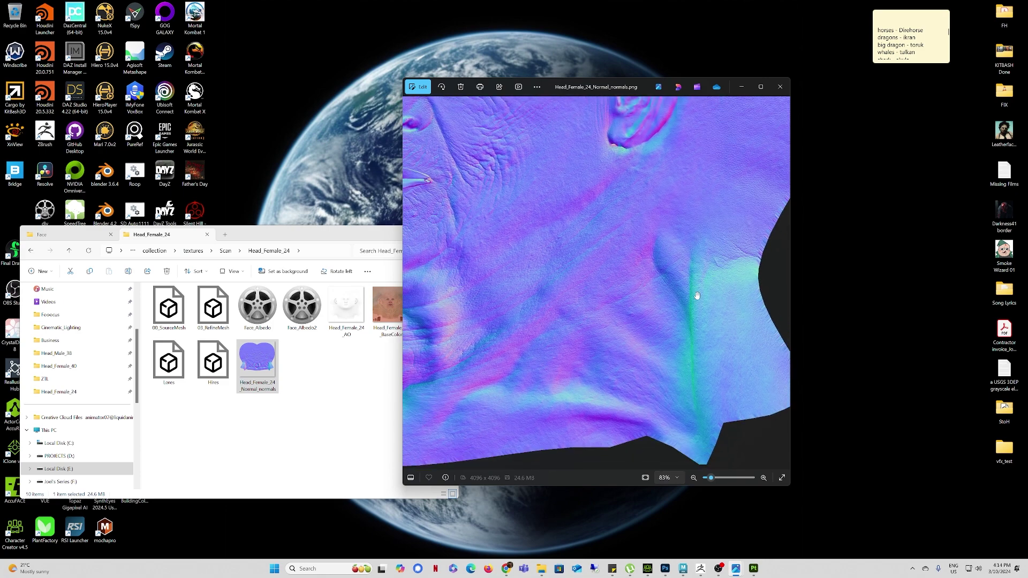
{"action": "left_click_drag", "start_coordinate": [535, 315], "coordinate": [602, 349]}
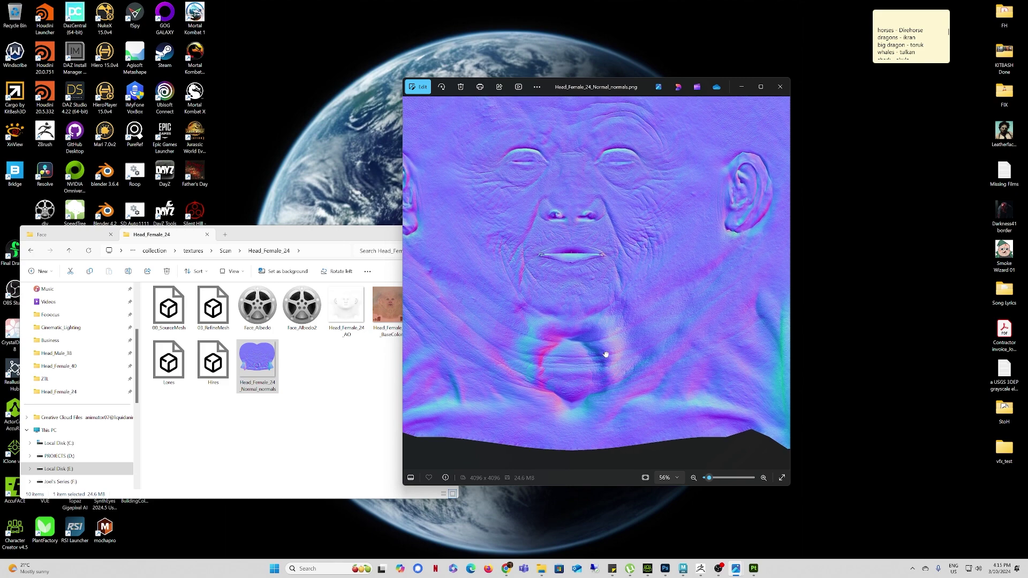
{"action": "left_click", "coordinate": [780, 87]}
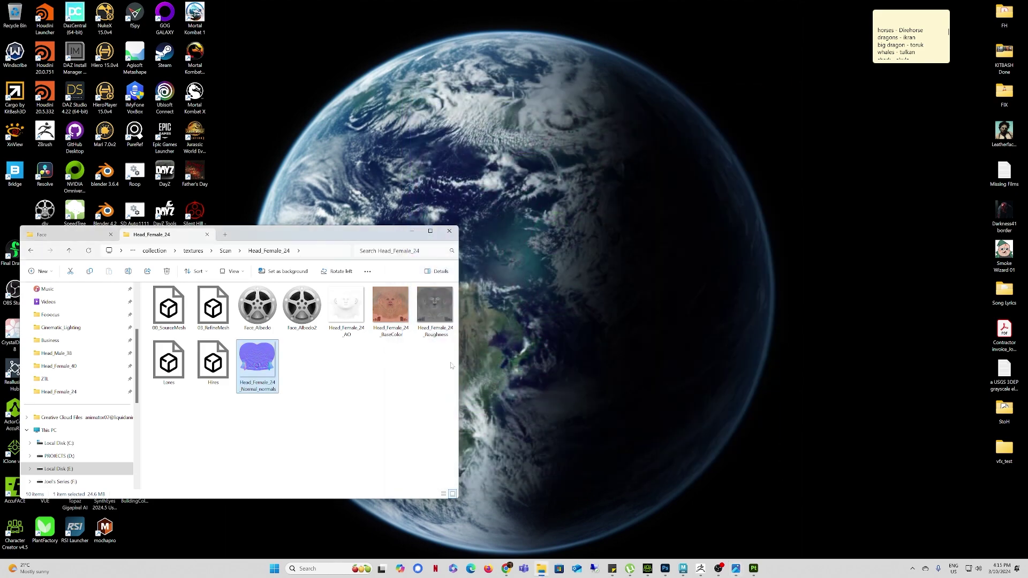
Step: Apply Head_Female_24_Normal_normals to the head material's Bump channel in Character Creator as a Normal input
{"action": "left_click", "coordinate": [647, 568]}
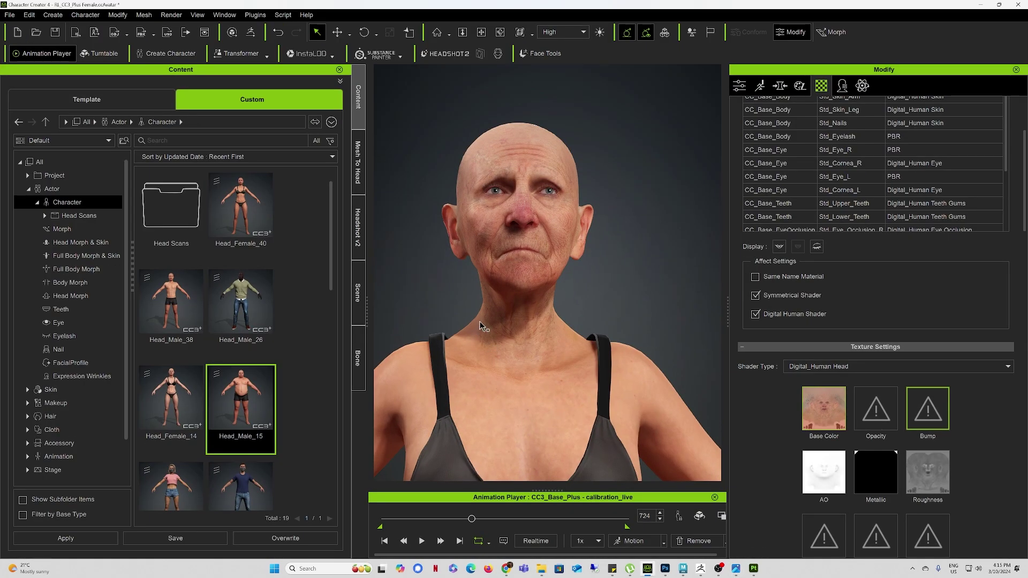
{"action": "left_click", "coordinate": [542, 569]}
{"action": "left_click_drag", "start_coordinate": [257, 364], "coordinate": [925, 409]}
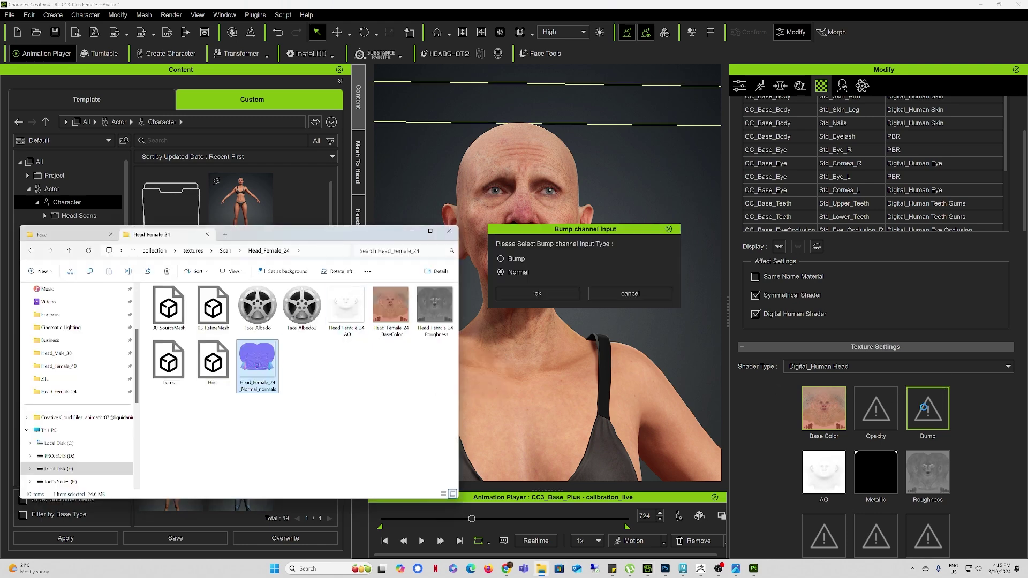
{"action": "left_click", "coordinate": [552, 294]}
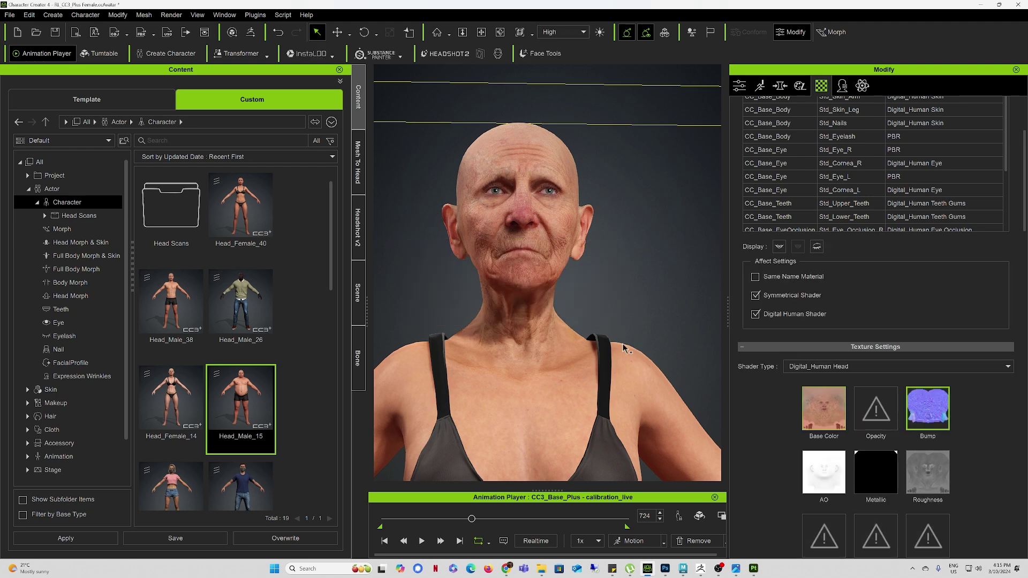
Step: Examine the normal map's effect on the neck, ears and back of the head from both sides up close
{"action": "right_click_drag", "start_coordinate": [455, 351], "coordinate": [511, 350]}
{"action": "scroll", "coordinate": [511, 350], "scroll_direction": "up", "scroll_amount": 3}
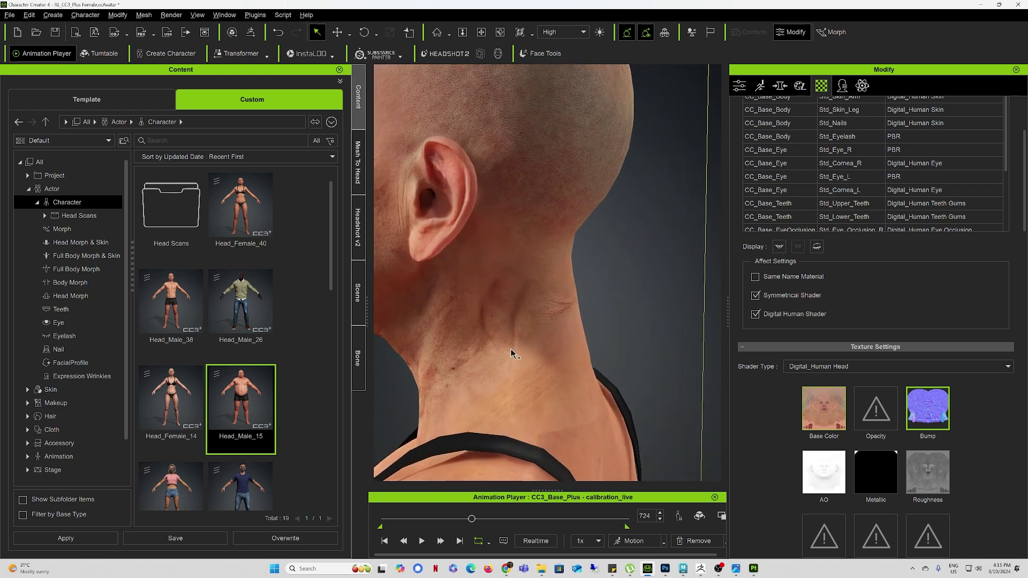
{"action": "mouse_move", "coordinate": [512, 354]}
{"action": "middle_mouse_down"}
{"action": "mouse_move", "coordinate": [517, 328]}
{"action": "mouse_move", "coordinate": [523, 361]}
{"action": "mouse_move", "coordinate": [529, 349]}
{"action": "middle_mouse_up"}
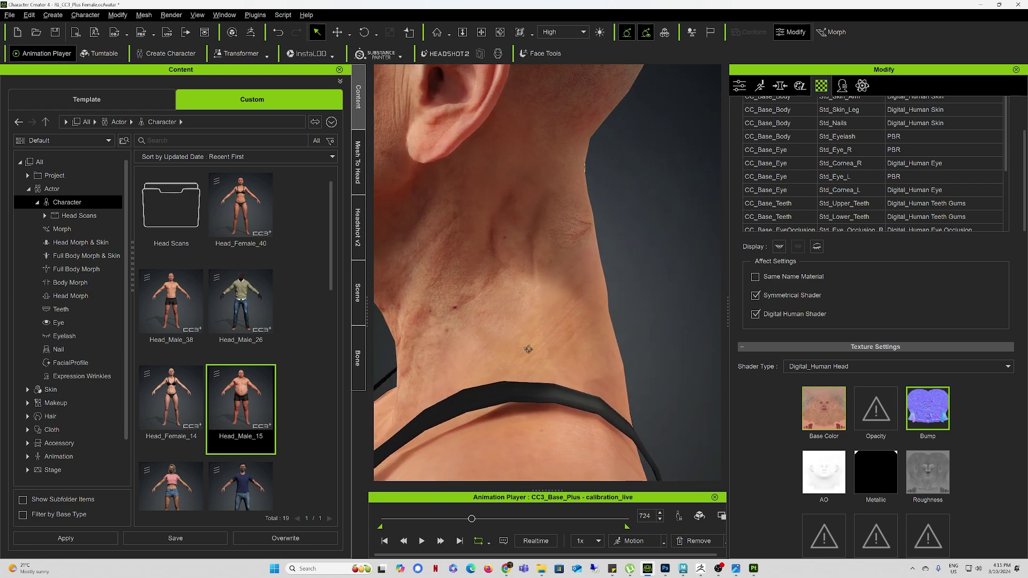
{"action": "right_click_drag", "start_coordinate": [528, 349], "coordinate": [547, 305]}
{"action": "middle_click_drag", "start_coordinate": [547, 305], "coordinate": [616, 422]}
{"action": "right_click_drag", "start_coordinate": [527, 337], "coordinate": [742, 331]}
{"action": "right_click_drag", "start_coordinate": [478, 322], "coordinate": [611, 325]}
{"action": "middle_click_drag", "start_coordinate": [585, 327], "coordinate": [621, 323]}
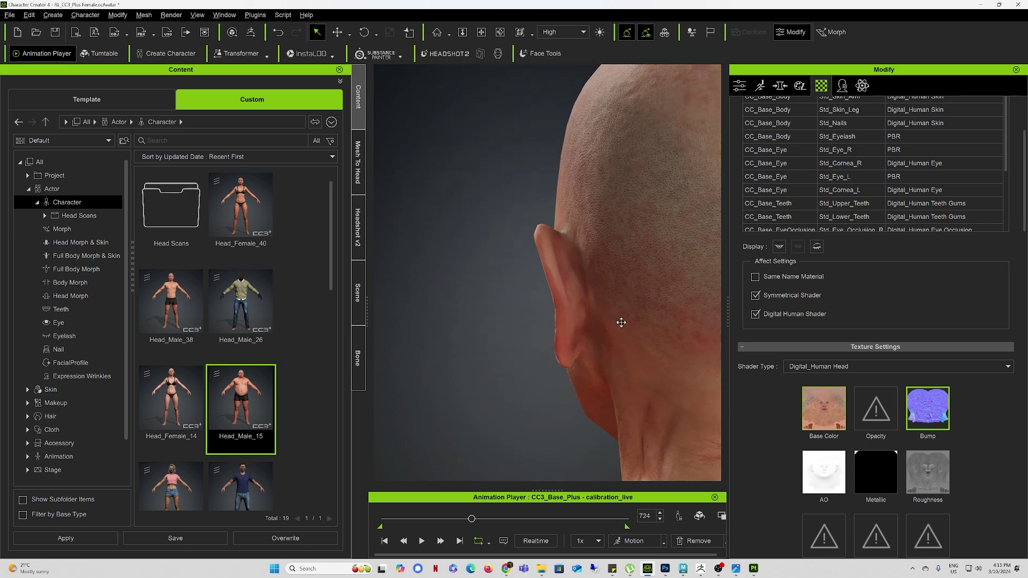
{"action": "right_click_drag", "start_coordinate": [621, 322], "coordinate": [632, 300]}
{"action": "middle_click_drag", "start_coordinate": [620, 326], "coordinate": [613, 265]}
{"action": "right_click_drag", "start_coordinate": [613, 264], "coordinate": [600, 345]}
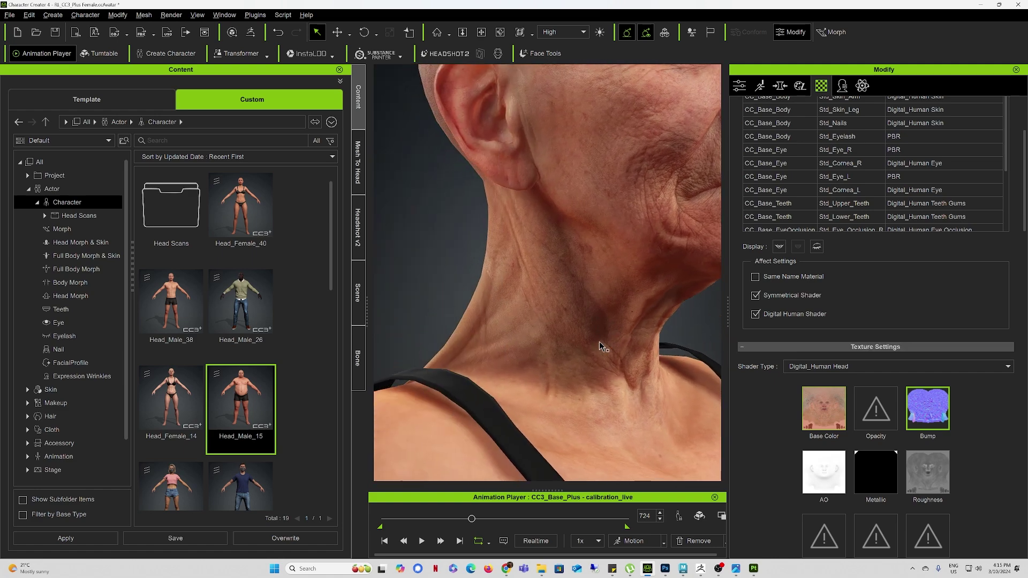
Step: Switch to Photoshop, close the base color image and bring the normal map's mouth area into view
{"action": "left_click", "coordinate": [665, 568]}
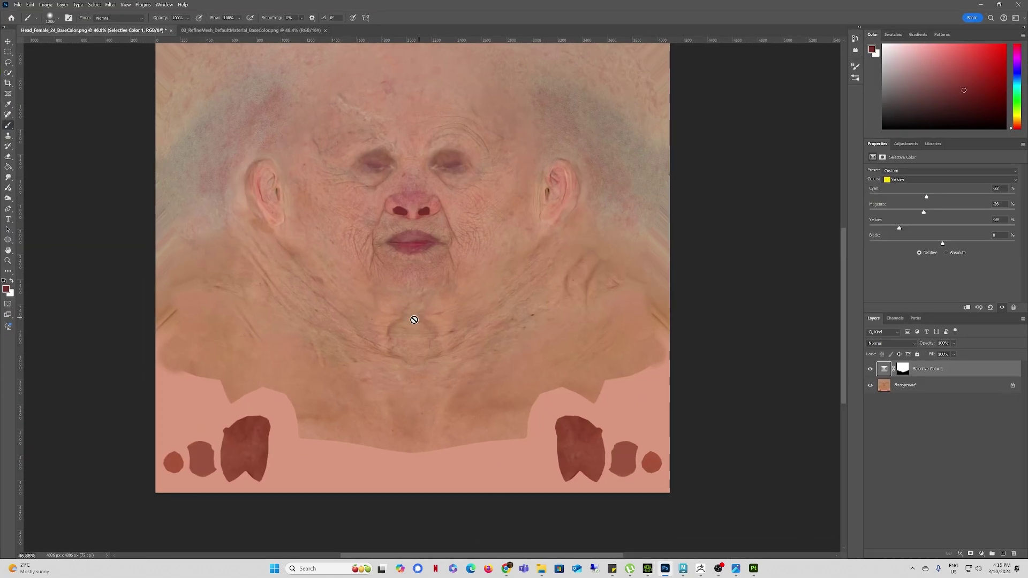
{"action": "left_click", "coordinate": [172, 30]}
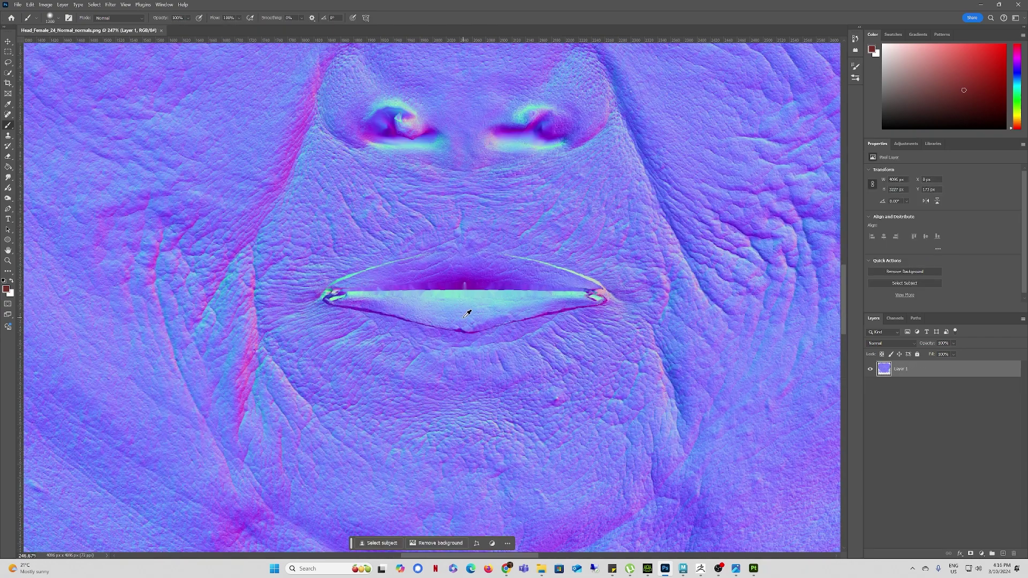
{"action": "scroll", "coordinate": [467, 313], "scroll_direction": "up", "scroll_amount": 1, "text": "alt"}
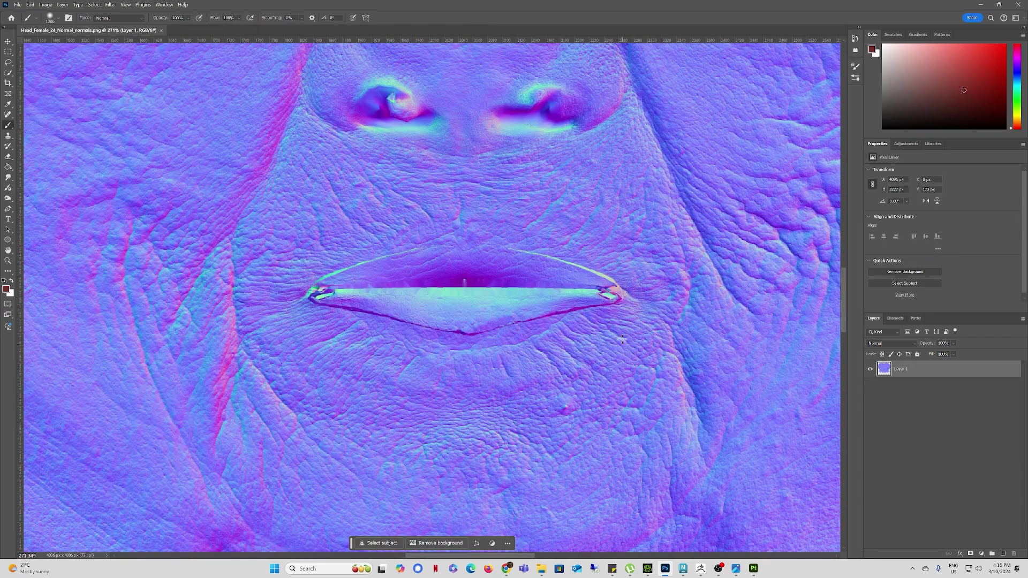
Step: Lasso the hard seam lines around the upper and lower lips and replace them with Content-Aware Fill on a new layer
{"action": "left_click", "coordinate": [9, 63]}
{"action": "left_click_drag", "start_coordinate": [407, 328], "coordinate": [392, 324]}
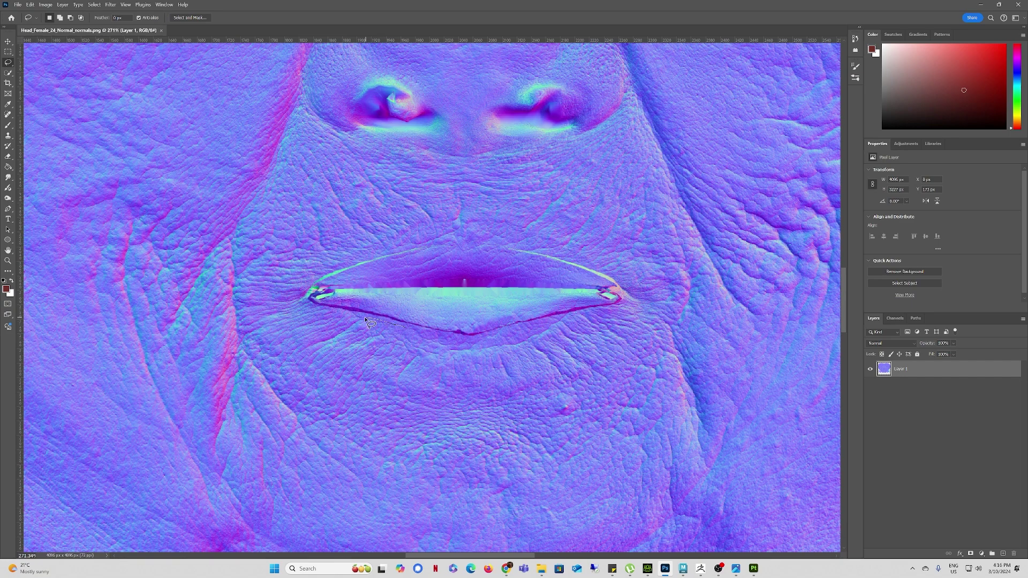
{"action": "left_click_drag", "start_coordinate": [309, 301], "coordinate": [313, 292]}
{"action": "mouse_move", "coordinate": [368, 309]}
{"action": "left_mouse_down"}
{"action": "mouse_move", "coordinate": [475, 326]}
{"action": "mouse_move", "coordinate": [591, 303]}
{"action": "mouse_move", "coordinate": [506, 332]}
{"action": "mouse_move", "coordinate": [410, 329]}
{"action": "left_mouse_up"}
{"action": "mouse_move", "coordinate": [337, 289]}
{"action": "left_mouse_down", "text": "shift"}
{"action": "mouse_move", "coordinate": [354, 266]}
{"action": "mouse_move", "coordinate": [341, 280]}
{"action": "left_mouse_up", "text": "shift"}
{"action": "mouse_move", "coordinate": [523, 255]}
{"action": "left_mouse_down", "text": "shift"}
{"action": "mouse_move", "coordinate": [609, 290]}
{"action": "mouse_move", "coordinate": [592, 276]}
{"action": "left_mouse_up", "text": "shift"}
{"action": "left_click", "coordinate": [30, 4]}
{"action": "left_click", "coordinate": [48, 139]}
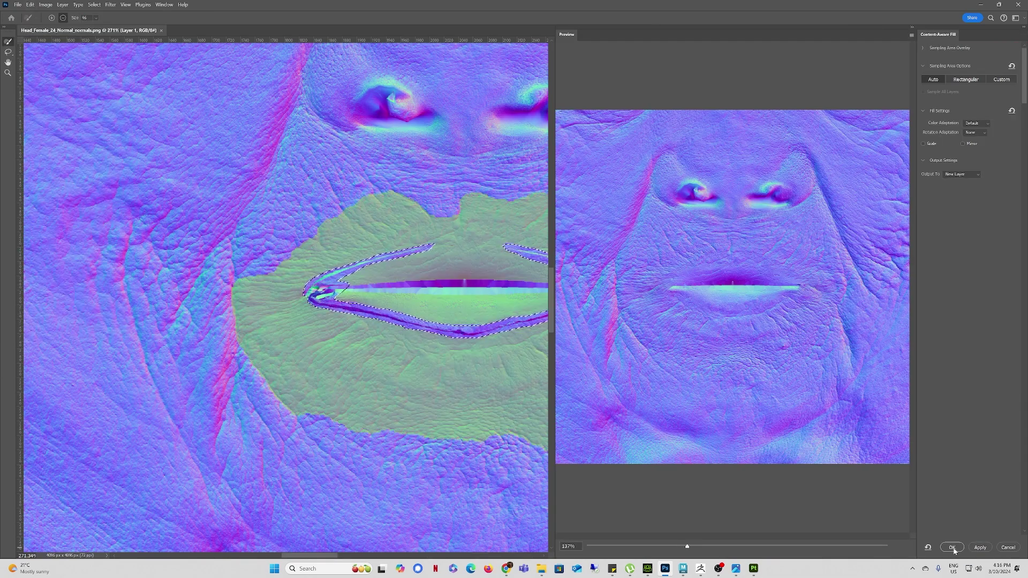
{"action": "left_click", "coordinate": [952, 549]}
{"action": "key", "text": "ctrl+d"}
Step: Add a new layer and use a small Clone Stamp brush to cover the leftover artefacts at both mouth corners
{"action": "key", "text": "ctrl+shift+alt+n"}
{"action": "key", "text": "s"}
{"action": "key", "text": "bracketleft"}
{"action": "key", "text": "bracketleft"}
{"action": "key", "text": "bracketleft"}
{"action": "key", "text": "bracketleft"}
{"action": "key", "text": "bracketleft"}
{"action": "key", "text": "bracketleft"}
{"action": "key", "text": "bracketleft"}
{"action": "key", "text": "bracketleft"}
{"action": "key", "text": "bracketleft"}
{"action": "key", "text": "bracketleft"}
{"action": "key", "text": "bracketleft"}
{"action": "key", "text": "bracketleft"}
{"action": "key", "text": "bracketleft"}
{"action": "key", "text": "bracketleft"}
{"action": "key", "text": "bracketleft"}
{"action": "key", "text": "bracketleft"}
{"action": "key", "text": "bracketleft"}
{"action": "left_click", "coordinate": [575, 271], "text": "alt"}
{"action": "left_click", "coordinate": [594, 289]}
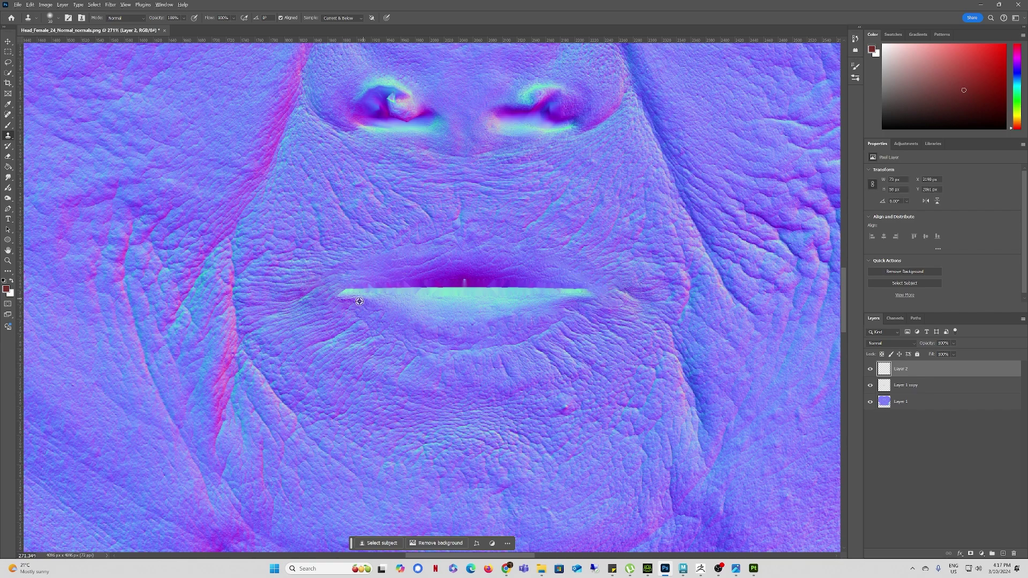
{"action": "left_click", "coordinate": [359, 301], "text": "alt"}
{"action": "left_click", "coordinate": [344, 294]}
Step: Clone over the harsh artefacts inside both nostrils on the normal map
{"action": "scroll", "coordinate": [408, 292], "scroll_direction": "up", "scroll_amount": 3}
{"action": "scroll", "coordinate": [409, 292], "scroll_direction": "up", "scroll_amount": 4, "text": "alt"}
{"action": "mouse_move", "coordinate": [393, 287]}
{"action": "left_mouse_down"}
{"action": "mouse_move", "coordinate": [358, 304]}
{"action": "mouse_move", "coordinate": [428, 311]}
{"action": "left_mouse_up"}
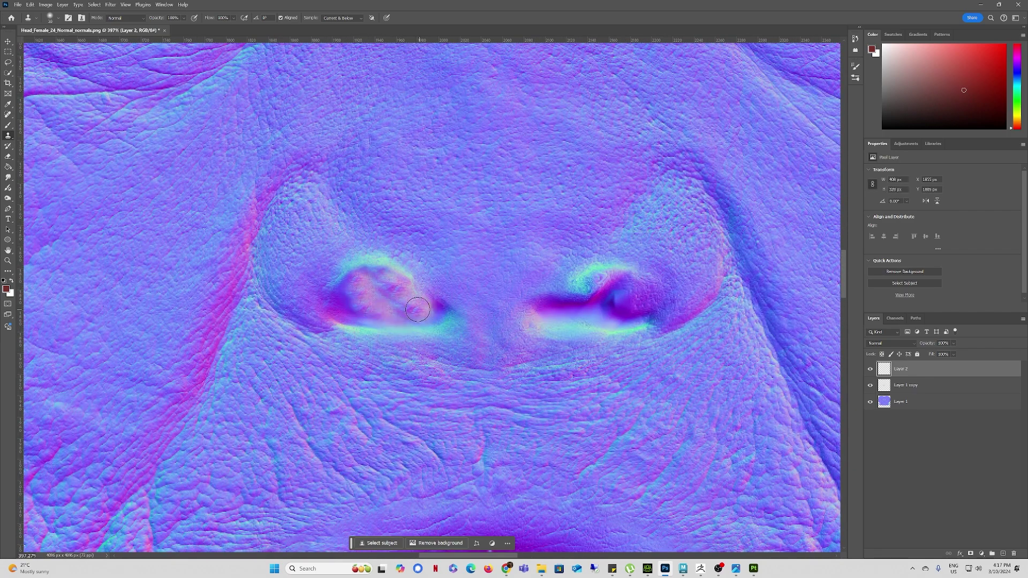
{"action": "left_click", "coordinate": [649, 295], "text": "alt"}
{"action": "left_click_drag", "start_coordinate": [624, 298], "coordinate": [576, 306]}
Step: Lasso the seam beneath each earlobe on the original normal map layer and replace it with Content-Aware Fill on new layers
{"action": "scroll", "coordinate": [508, 322], "scroll_direction": "down", "scroll_amount": 6, "text": "alt"}
{"action": "scroll", "coordinate": [420, 346], "scroll_direction": "up", "scroll_amount": 3}
{"action": "scroll", "coordinate": [138, 419], "scroll_direction": "up", "scroll_amount": 4, "text": "alt"}
{"action": "left_click_drag", "start_coordinate": [138, 418], "coordinate": [356, 344]}
{"action": "scroll", "coordinate": [386, 323], "scroll_direction": "down", "scroll_amount": 2, "text": "alt"}
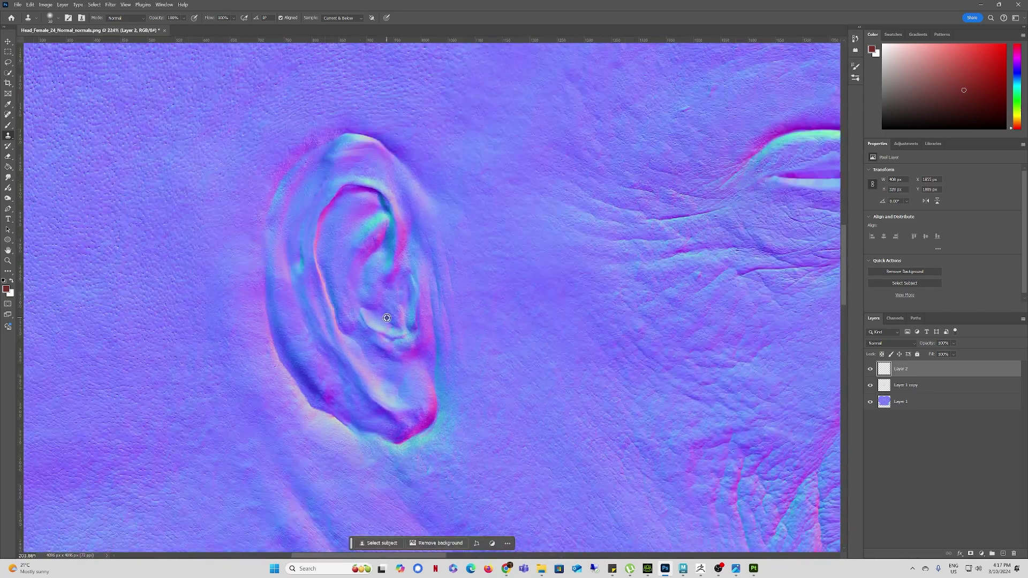
{"action": "scroll", "coordinate": [416, 420], "scroll_direction": "up", "scroll_amount": 3, "text": "alt"}
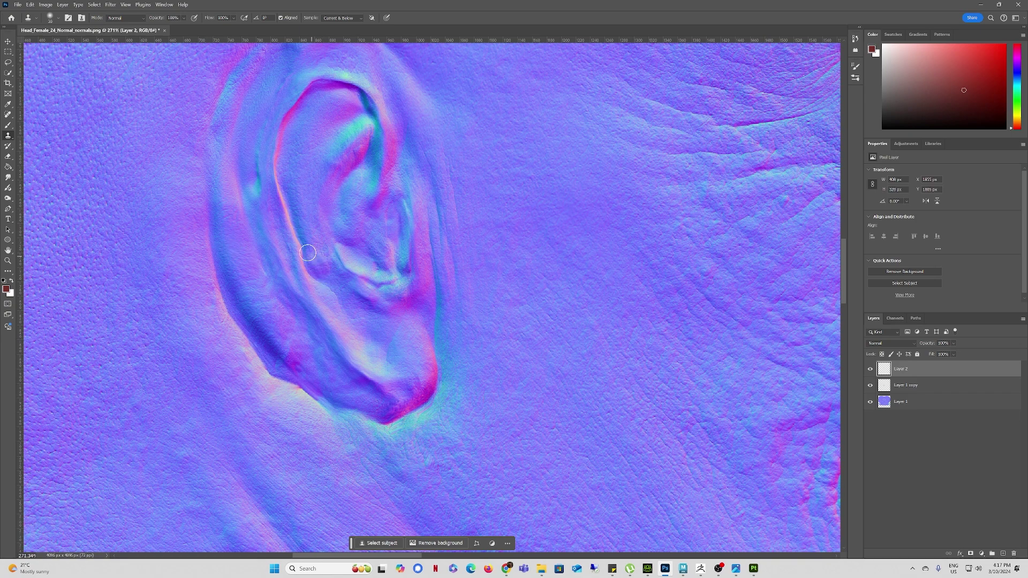
{"action": "left_click", "coordinate": [920, 402]}
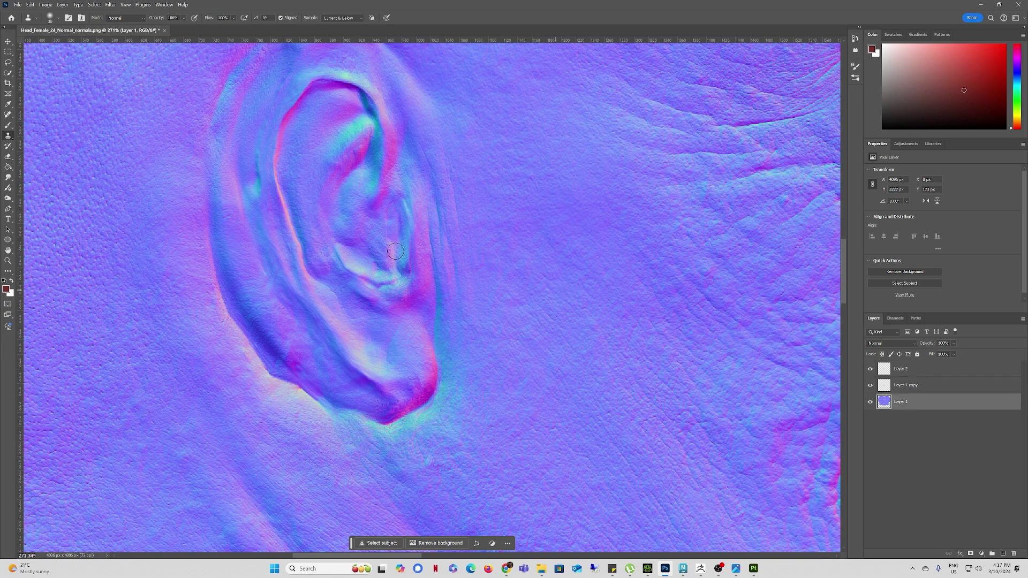
{"action": "left_click", "coordinate": [9, 63]}
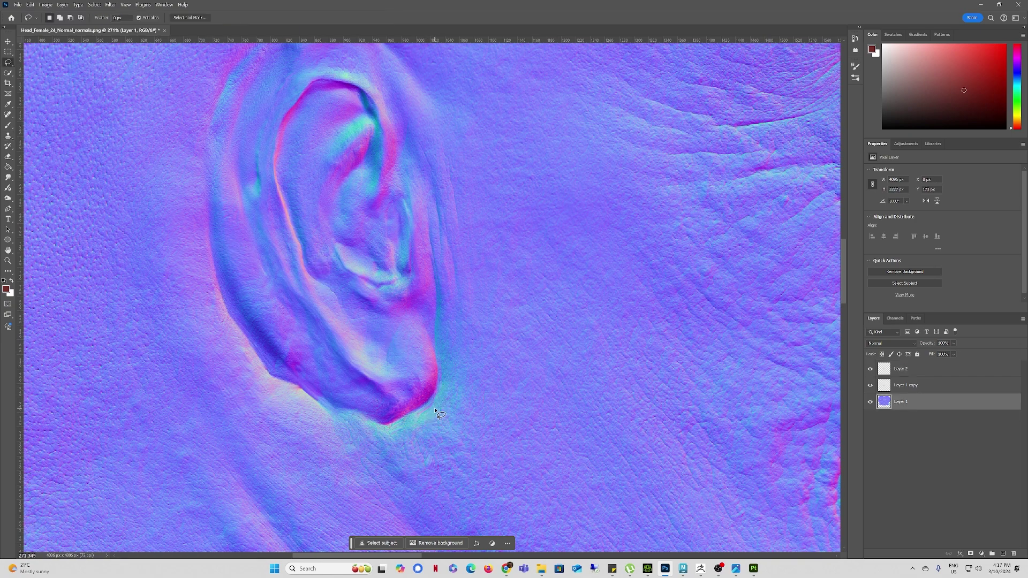
{"action": "left_click_drag", "start_coordinate": [435, 409], "coordinate": [436, 413]}
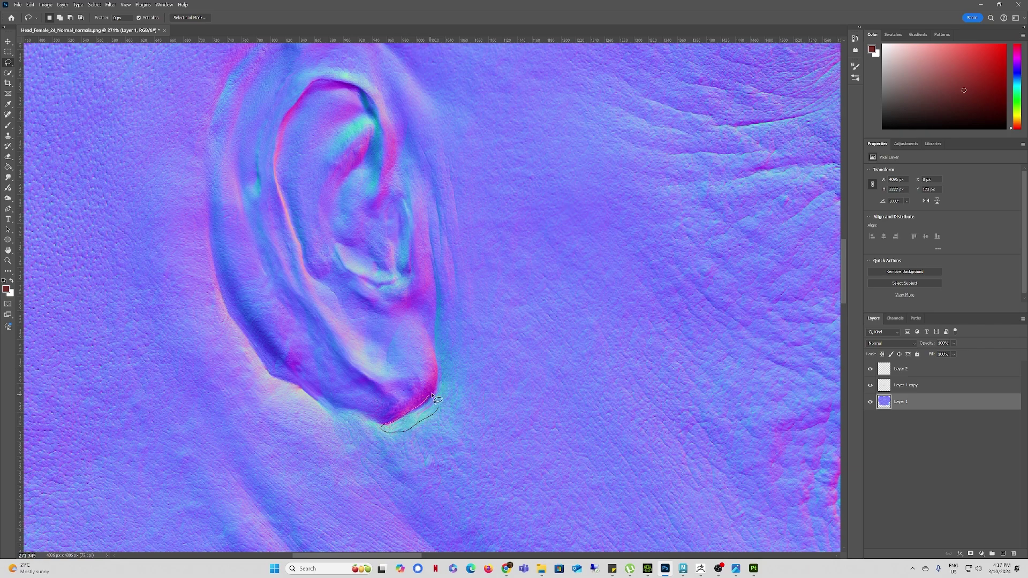
{"action": "left_click_drag", "start_coordinate": [441, 369], "coordinate": [439, 412]}
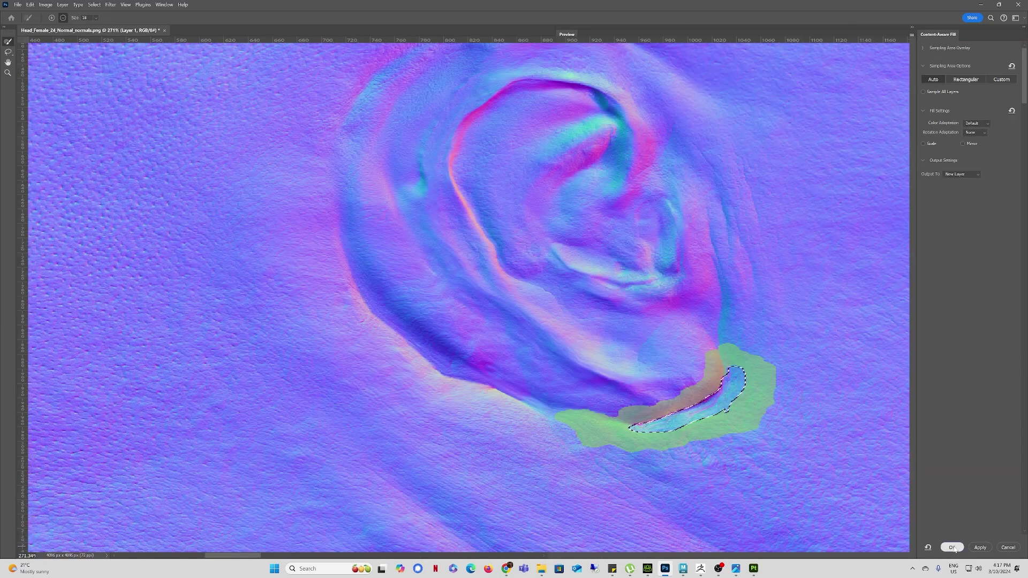
{"action": "left_click", "coordinate": [954, 549]}
{"action": "left_click", "coordinate": [870, 402]}
{"action": "left_click", "coordinate": [871, 401]}
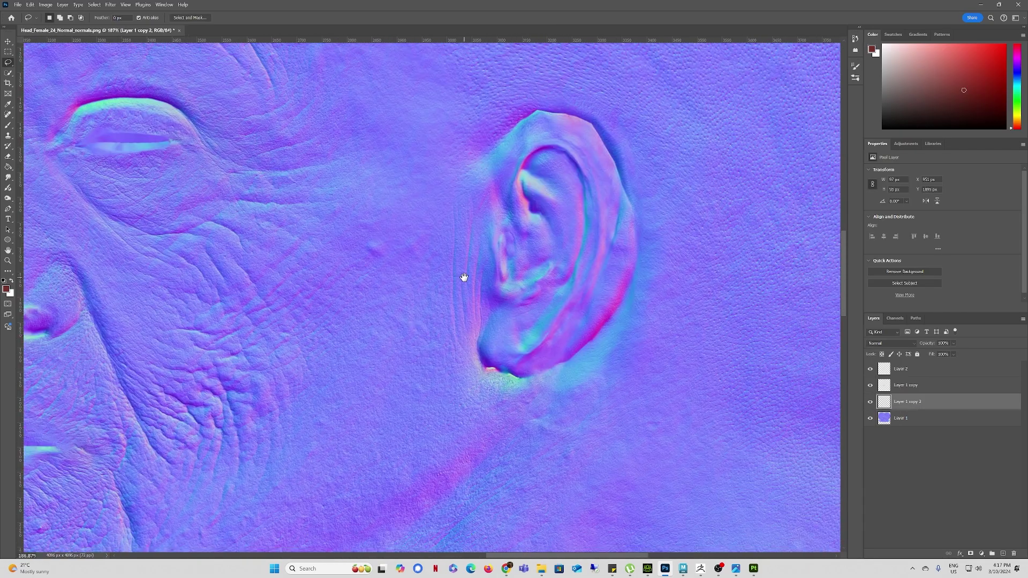
{"action": "scroll", "coordinate": [464, 278], "scroll_direction": "up", "scroll_amount": 3, "text": "alt"}
{"action": "left_click_drag", "start_coordinate": [496, 397], "coordinate": [501, 396]}
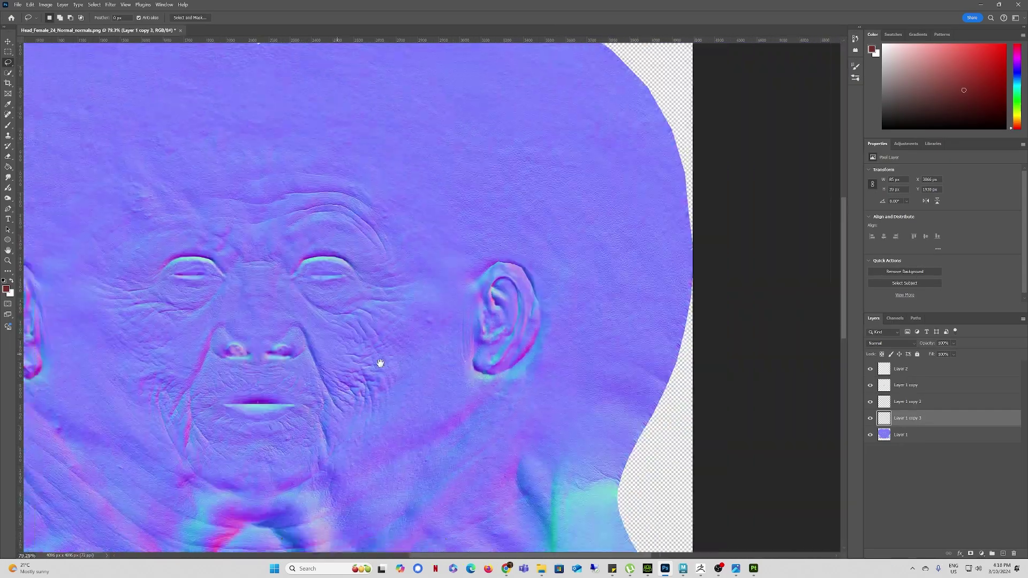
Step: With a larger Clone Stamp brush, clone neck detail over the orange vertical seam on the left side of the map
{"action": "scroll", "coordinate": [322, 343], "scroll_direction": "up", "scroll_amount": 3, "text": "alt"}
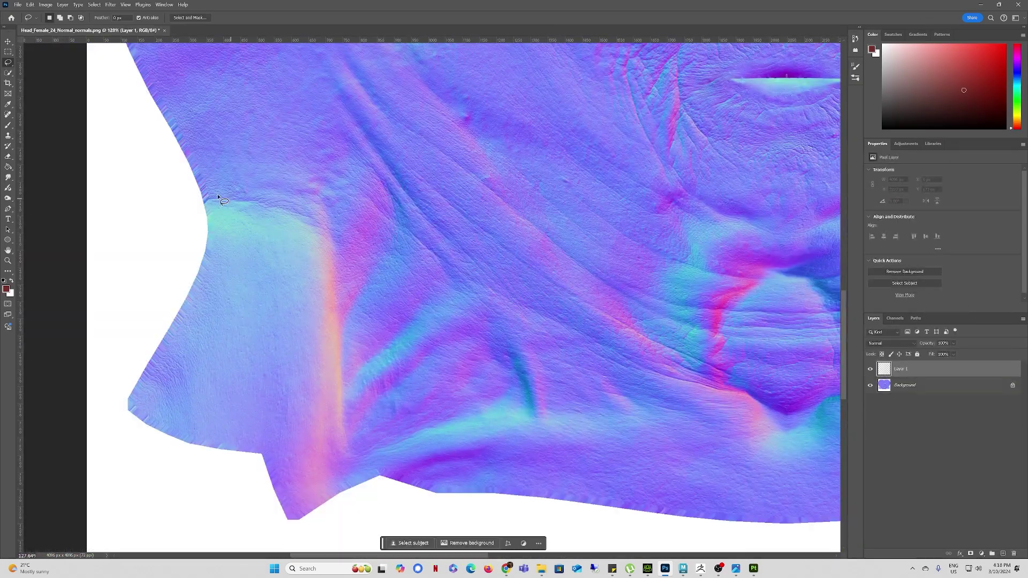
{"action": "left_click", "coordinate": [8, 136]}
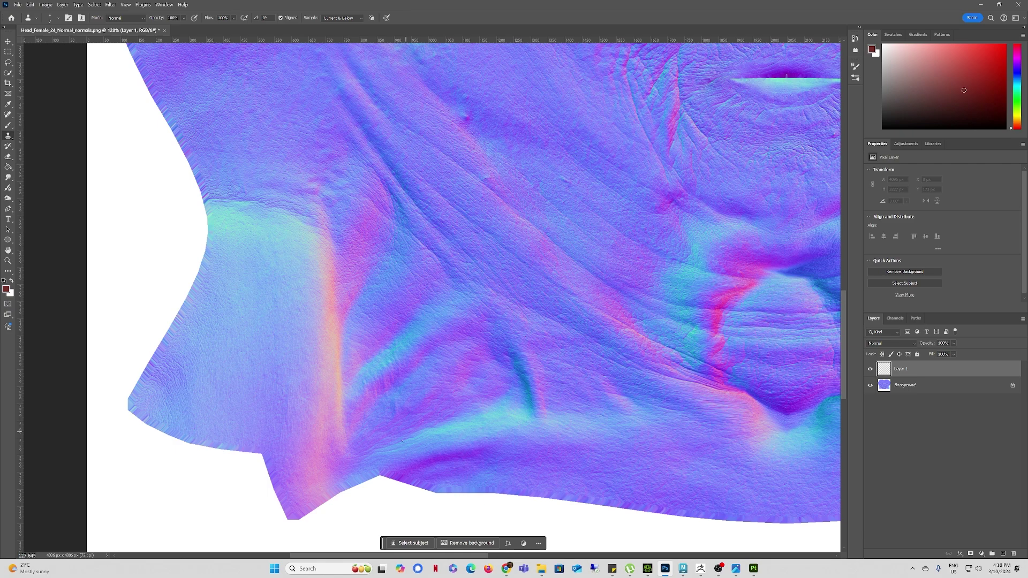
{"action": "key", "text": "bracketright"}
{"action": "key", "text": "bracketright"}
{"action": "key", "text": "bracketright"}
{"action": "key", "text": "bracketright"}
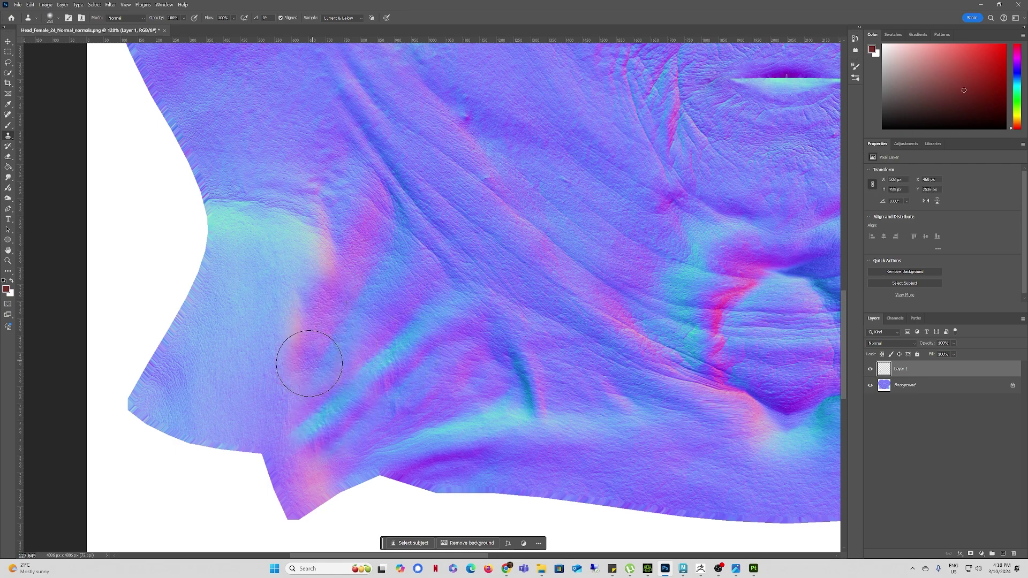
{"action": "scroll", "coordinate": [455, 341], "scroll_direction": "down", "scroll_amount": 3, "text": "alt"}
{"action": "left_click", "coordinate": [337, 384]}
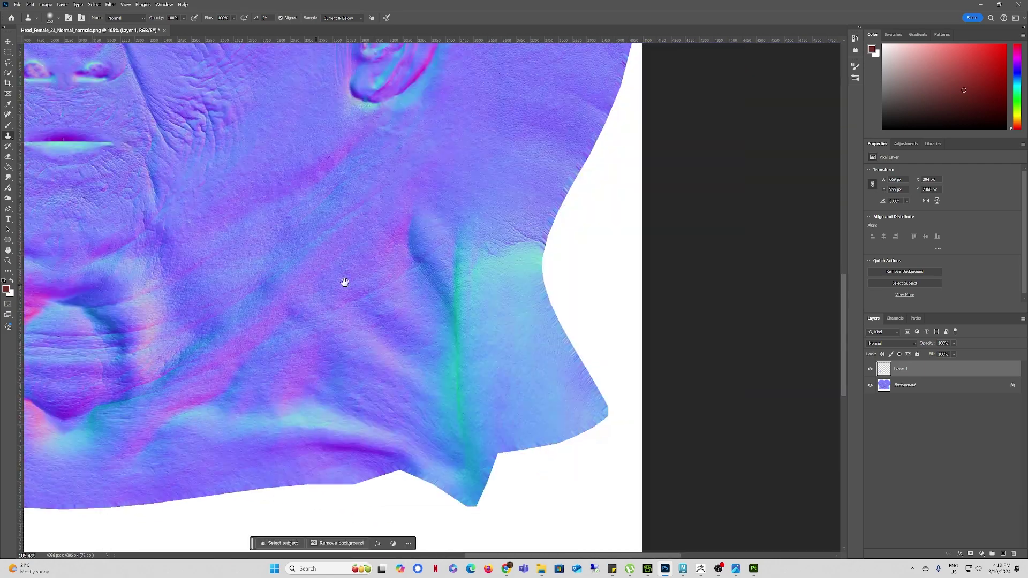
Step: Clone neck detail over the green vertical seam on the right side of the map
{"action": "scroll", "coordinate": [429, 316], "scroll_direction": "up", "scroll_amount": 3, "text": "alt"}
{"action": "left_click_drag", "start_coordinate": [470, 418], "coordinate": [450, 387]}
{"action": "mouse_move", "coordinate": [462, 289]}
{"action": "left_mouse_down"}
{"action": "mouse_move", "coordinate": [462, 275]}
{"action": "mouse_move", "coordinate": [482, 332]}
{"action": "mouse_move", "coordinate": [514, 322]}
{"action": "left_mouse_up"}
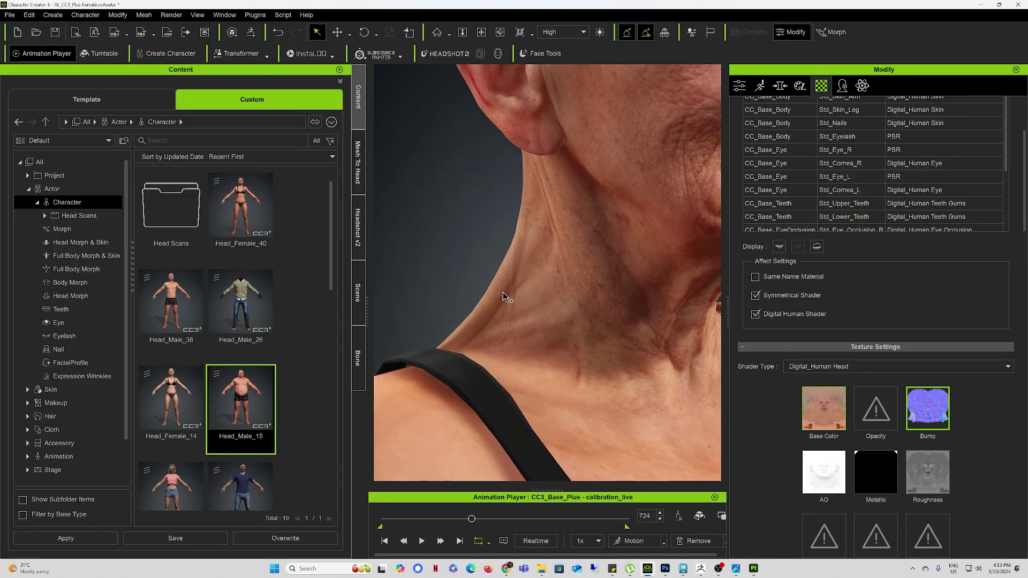
Step: Reapply the edited Head_Female_24_Normal_normals to the Bump channel in Character Creator as a Normal input and check the back of the neck
{"action": "middle_click_drag", "start_coordinate": [503, 296], "coordinate": [596, 325]}
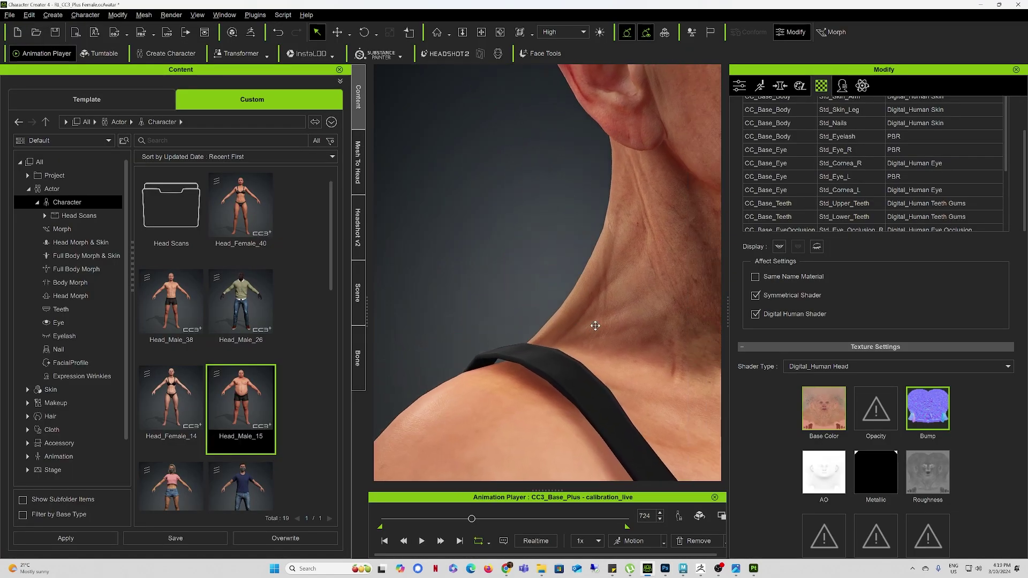
{"action": "left_click", "coordinate": [541, 569]}
{"action": "left_click_drag", "start_coordinate": [257, 358], "coordinate": [735, 397]}
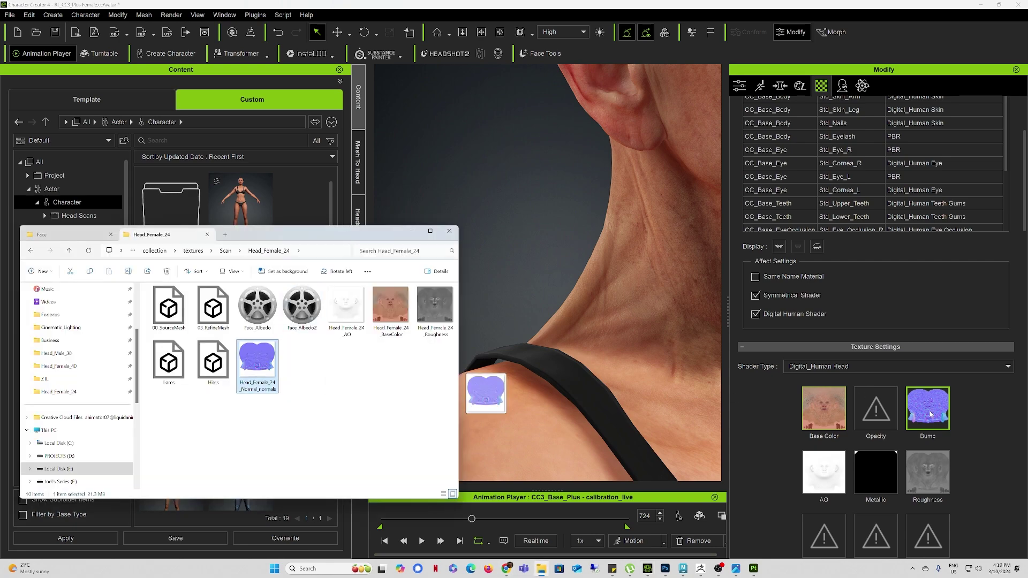
{"action": "left_click_drag", "start_coordinate": [930, 414], "coordinate": [931, 414]}
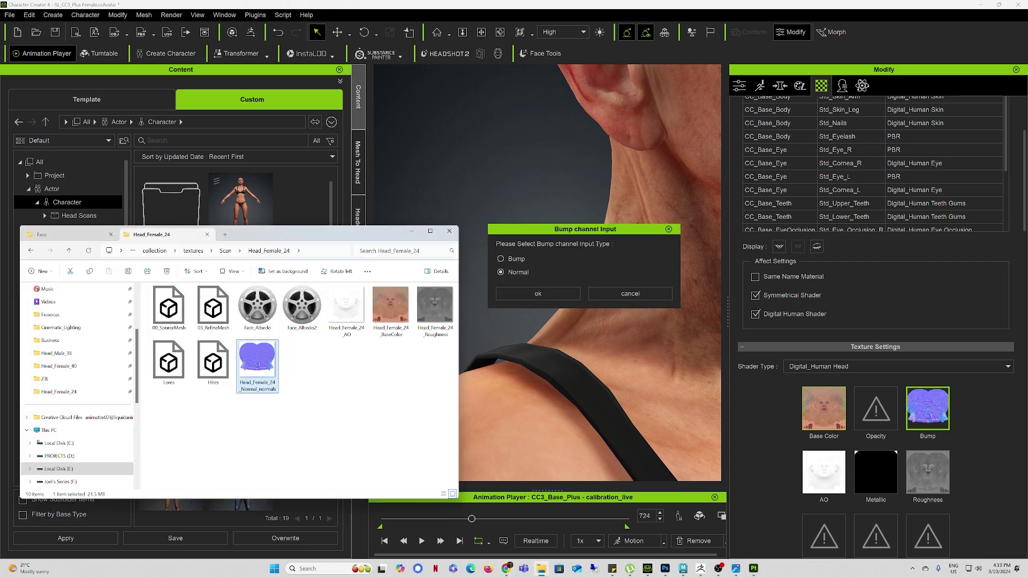
{"action": "left_click", "coordinate": [550, 296]}
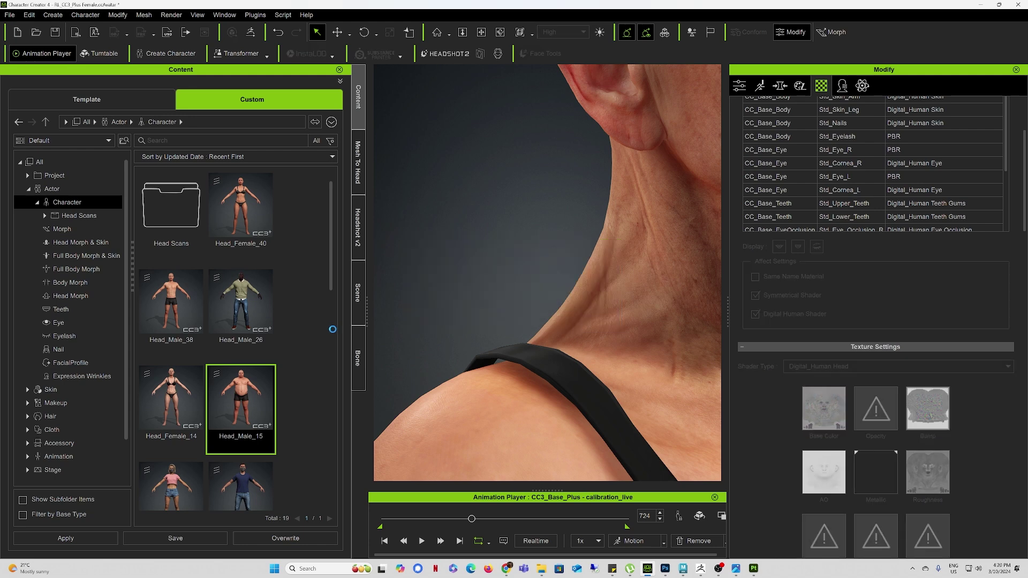
{"action": "right_click_drag", "start_coordinate": [548, 297], "coordinate": [490, 351]}
{"action": "scroll", "coordinate": [607, 314], "scroll_direction": "down", "scroll_amount": 5}
{"action": "scroll", "coordinate": [490, 351], "scroll_direction": "up", "scroll_amount": 10}
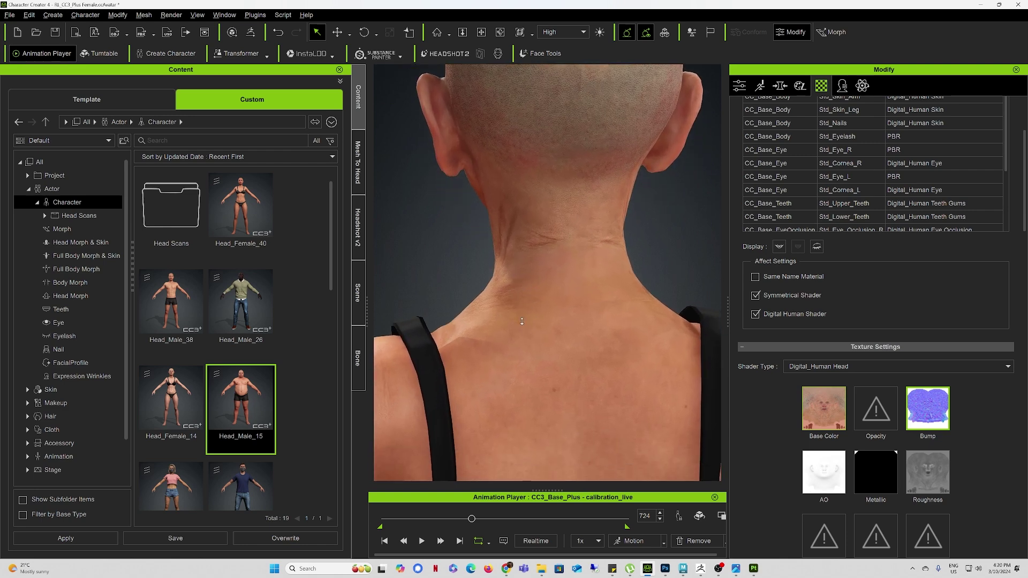
{"action": "scroll", "coordinate": [522, 313], "scroll_direction": "down", "scroll_amount": 5}
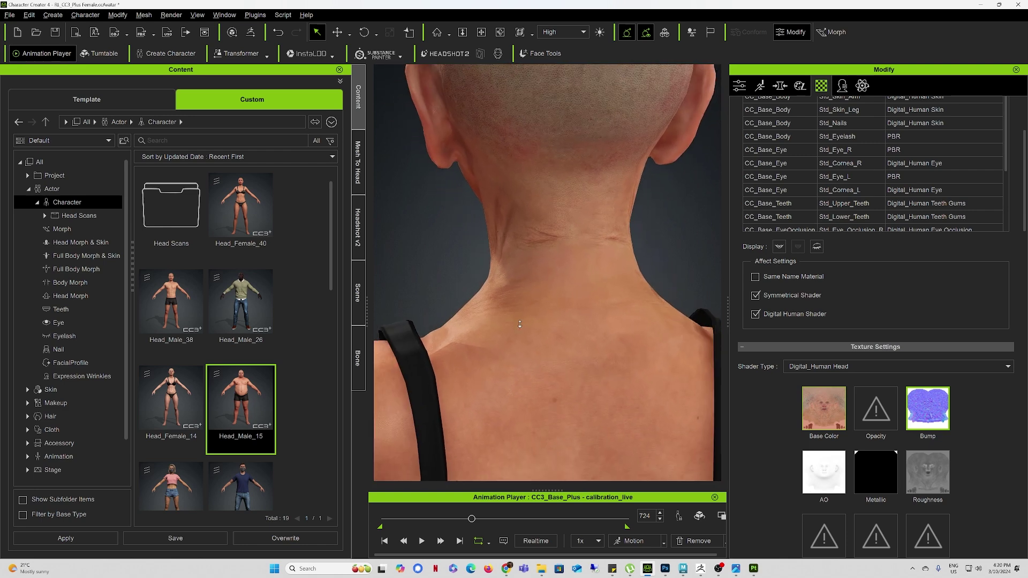
{"action": "right_click_drag", "start_coordinate": [522, 314], "coordinate": [671, 334]}
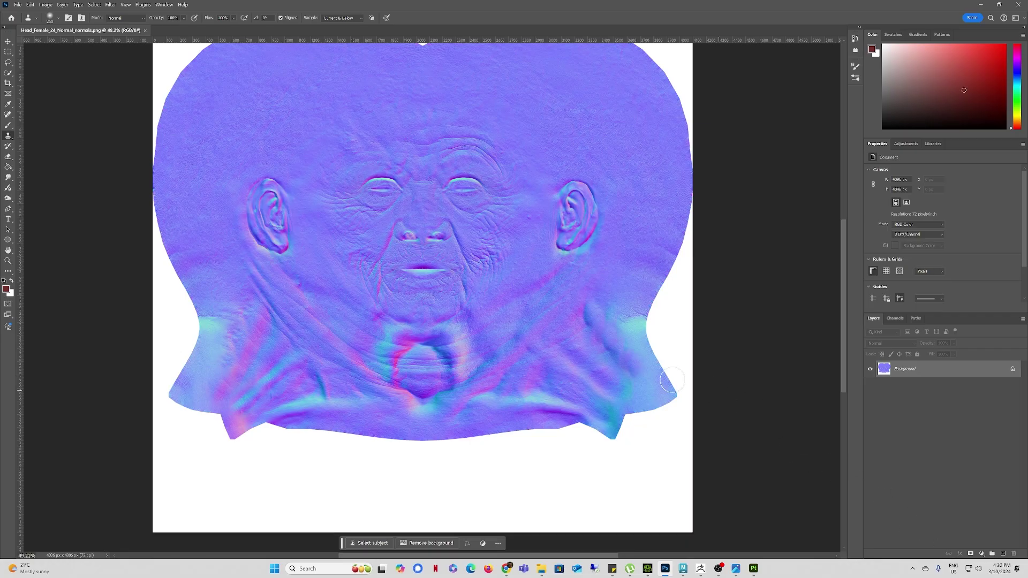
Step: Fill the white areas around the head on the normal map with a flat blue-violet sampled from the map, using the Paint Bucket
{"action": "left_click", "coordinate": [8, 167]}
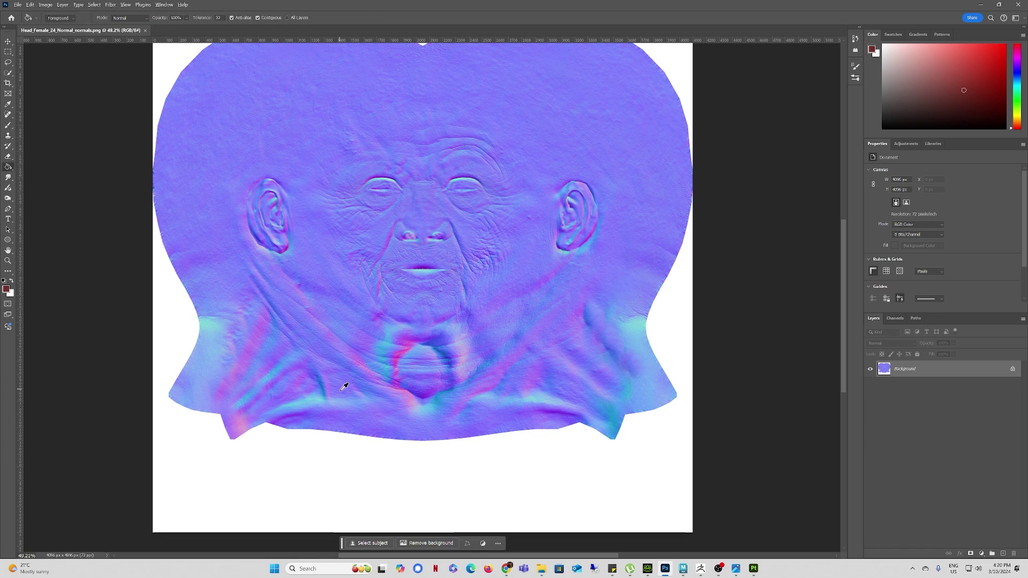
{"action": "left_click", "coordinate": [383, 410], "text": "alt"}
{"action": "left_click", "coordinate": [337, 482]}
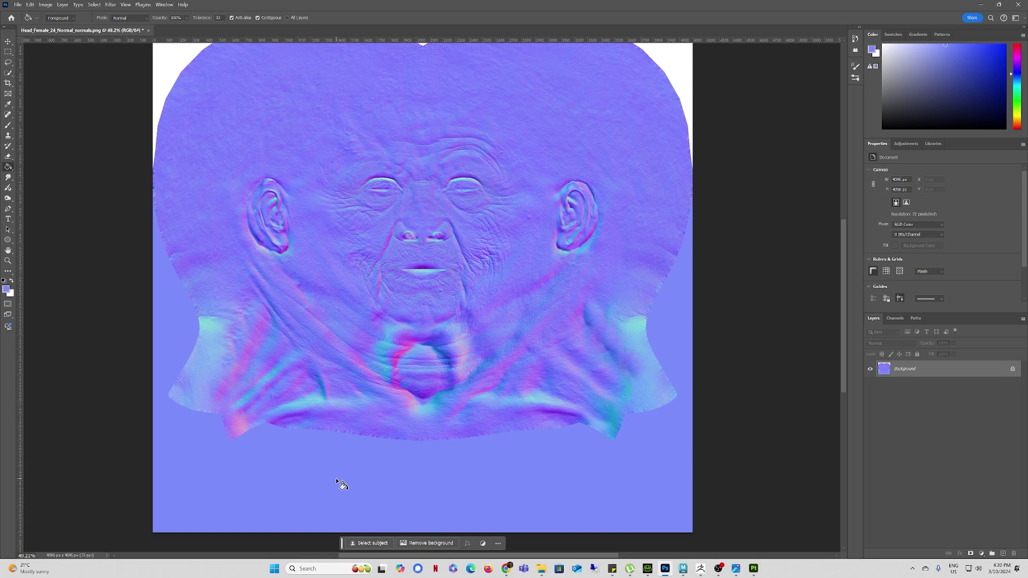
{"action": "left_click", "coordinate": [168, 79]}
{"action": "left_click_drag", "start_coordinate": [316, 166], "coordinate": [433, 151]}
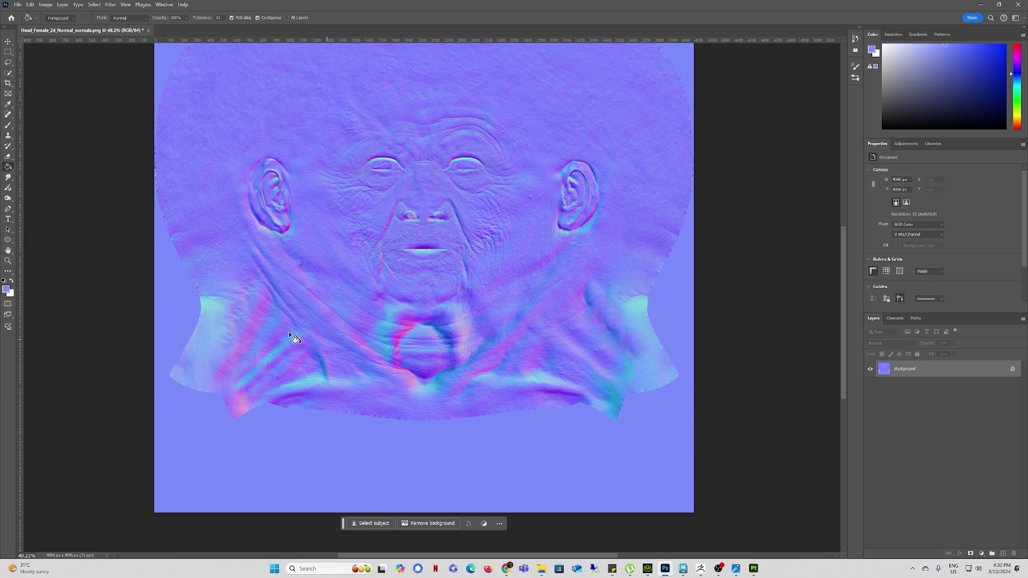
Step: On a new layer, paint the flat blue-violet over the lower neck edge with a large soft brush to fade it out
{"action": "left_click", "coordinate": [8, 125]}
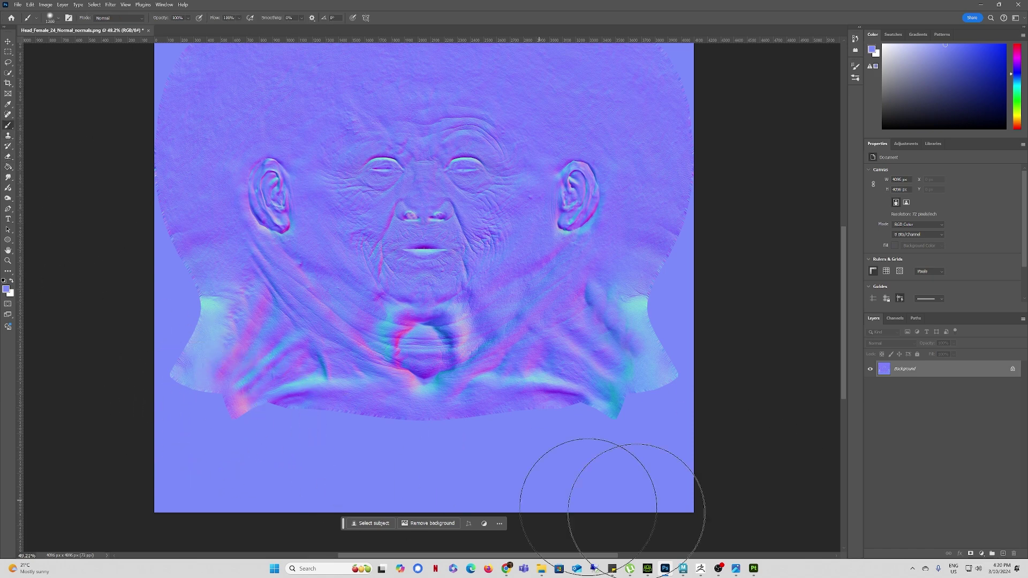
{"action": "left_click", "coordinate": [1004, 553]}
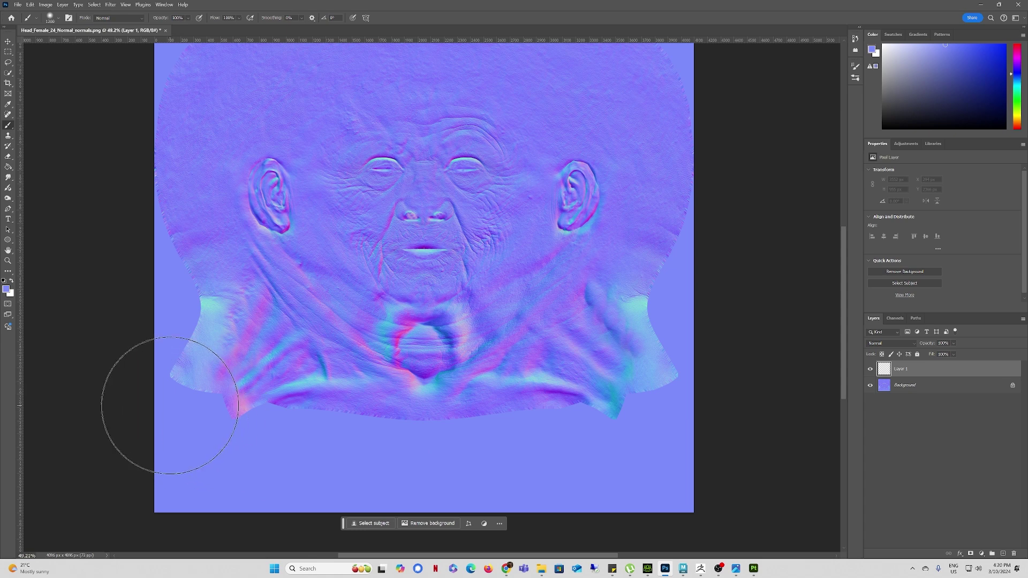
{"action": "mouse_move", "coordinate": [179, 409]}
{"action": "left_mouse_down"}
{"action": "mouse_move", "coordinate": [207, 425]}
{"action": "mouse_move", "coordinate": [477, 468]}
{"action": "mouse_move", "coordinate": [661, 436]}
{"action": "mouse_move", "coordinate": [702, 418]}
{"action": "mouse_move", "coordinate": [704, 461]}
{"action": "left_mouse_up"}
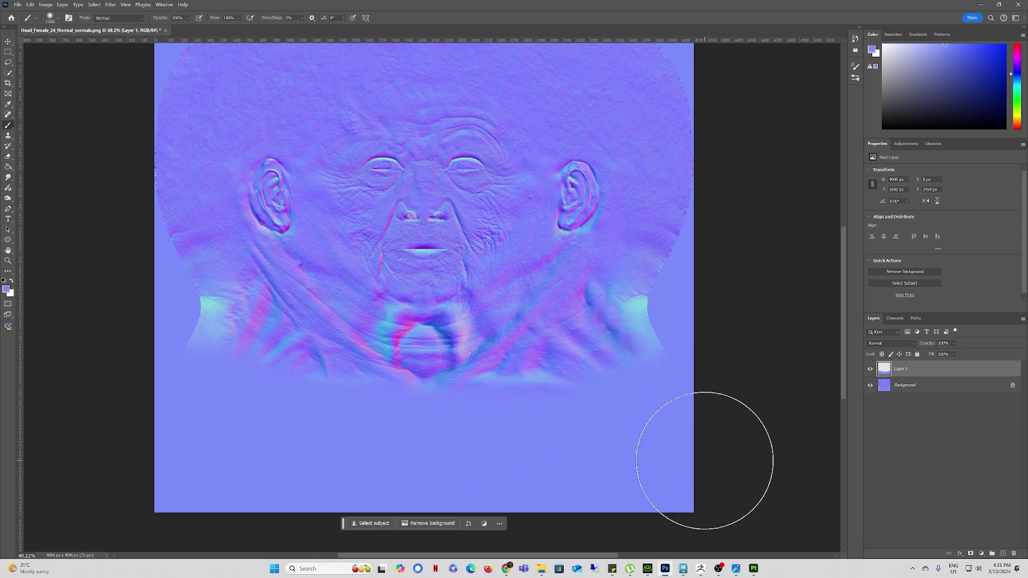
Step: Save a PNG copy over Head_Female_24_Normal_normals, using the large file size option
{"action": "left_click", "coordinate": [18, 4]}
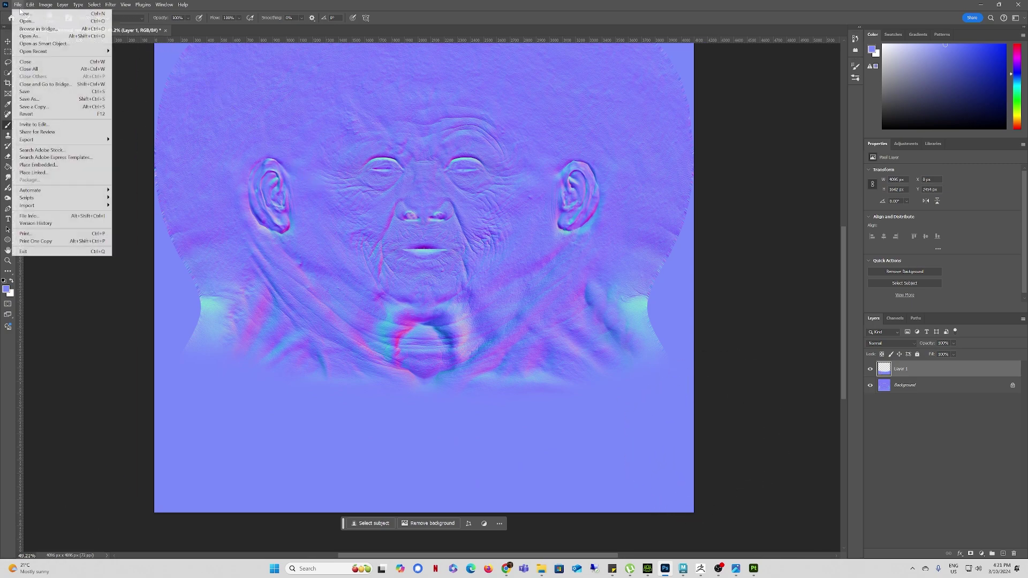
{"action": "left_click", "coordinate": [38, 110]}
{"action": "left_click", "coordinate": [258, 279]}
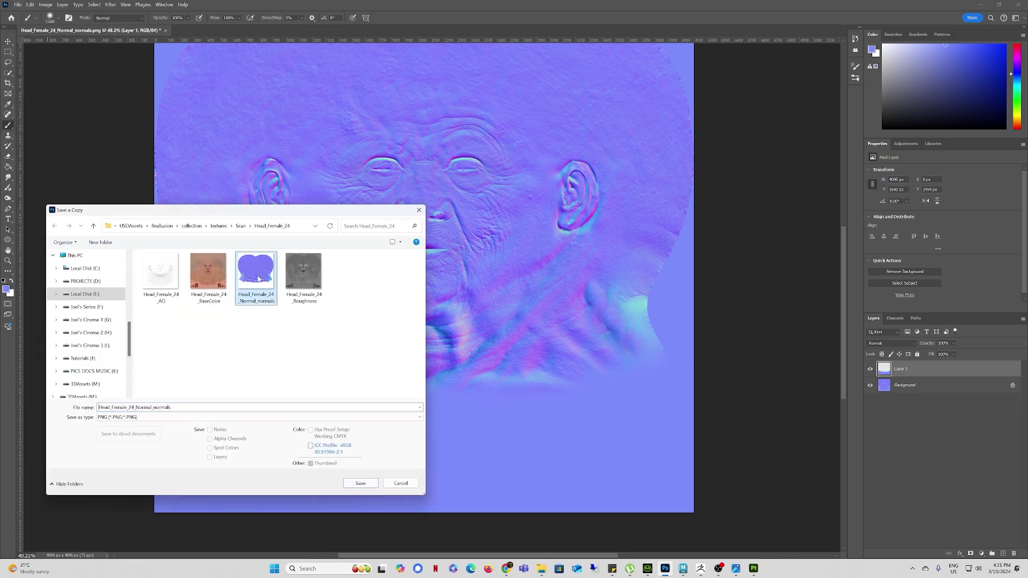
{"action": "left_click", "coordinate": [361, 483]}
{"action": "left_click", "coordinate": [534, 285]}
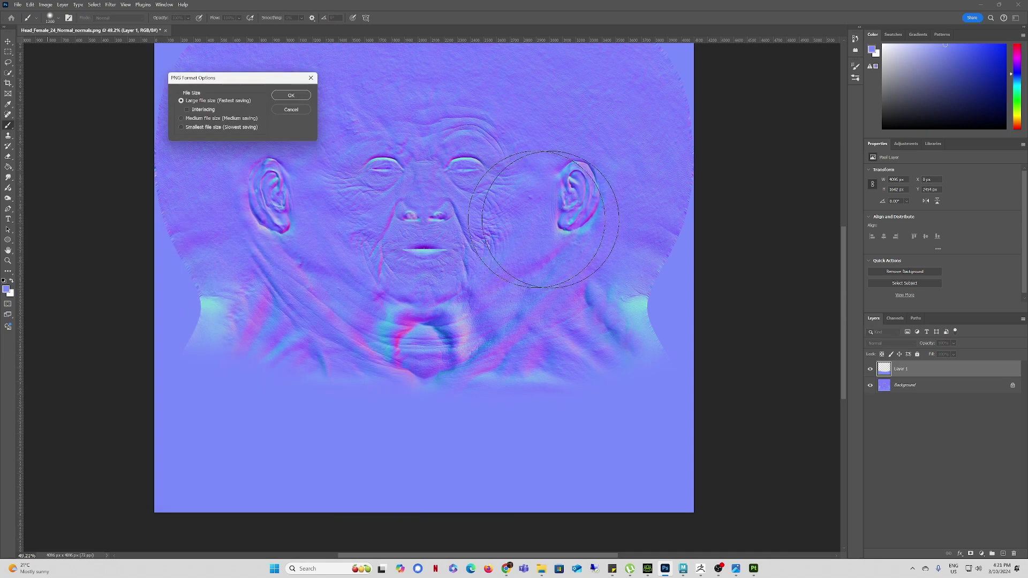
{"action": "left_click", "coordinate": [291, 95]}
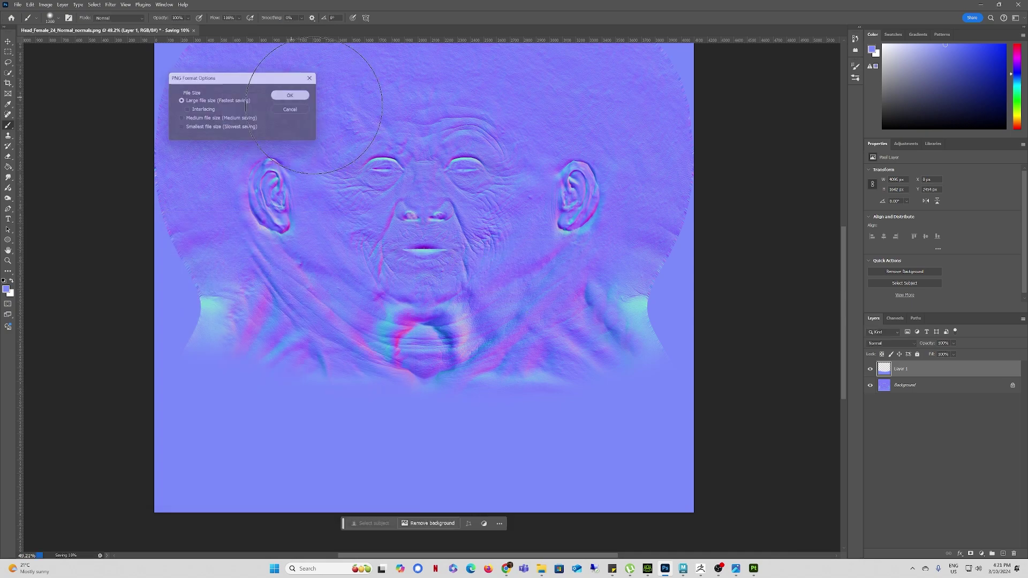
Step: Switch to Character Creator and reapply Head_Female_24_Normal_normals to the head's Bump channel as a Normal input
{"action": "left_click", "coordinate": [979, 7]}
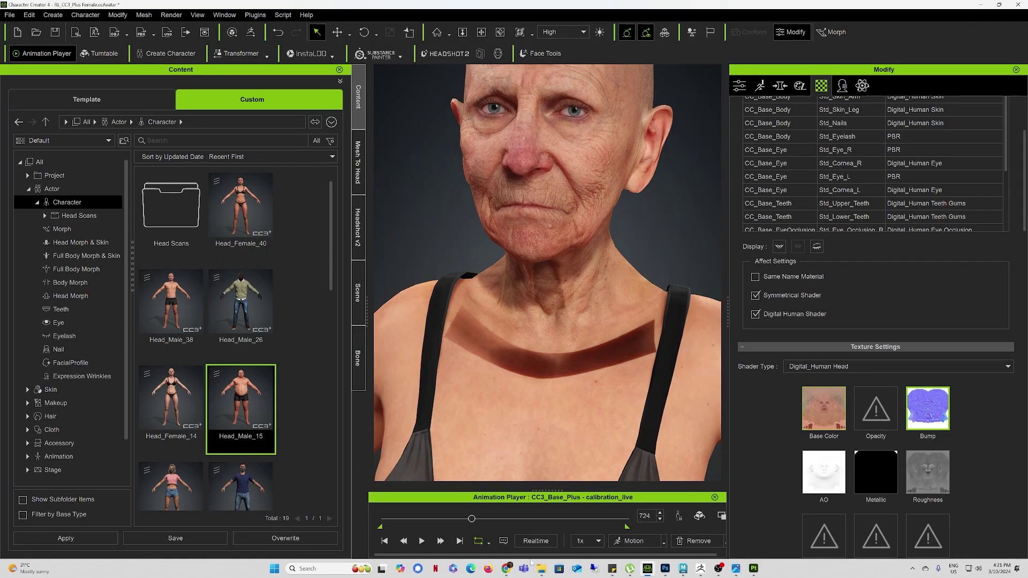
{"action": "left_click", "coordinate": [542, 569]}
{"action": "left_click_drag", "start_coordinate": [257, 364], "coordinate": [659, 384]}
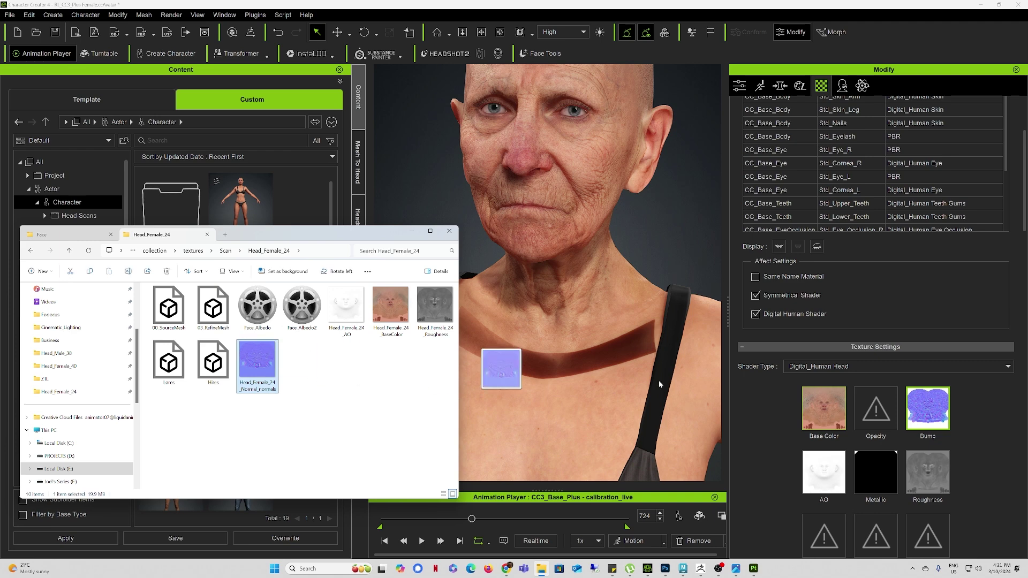
{"action": "left_click_drag", "start_coordinate": [937, 418], "coordinate": [938, 417]}
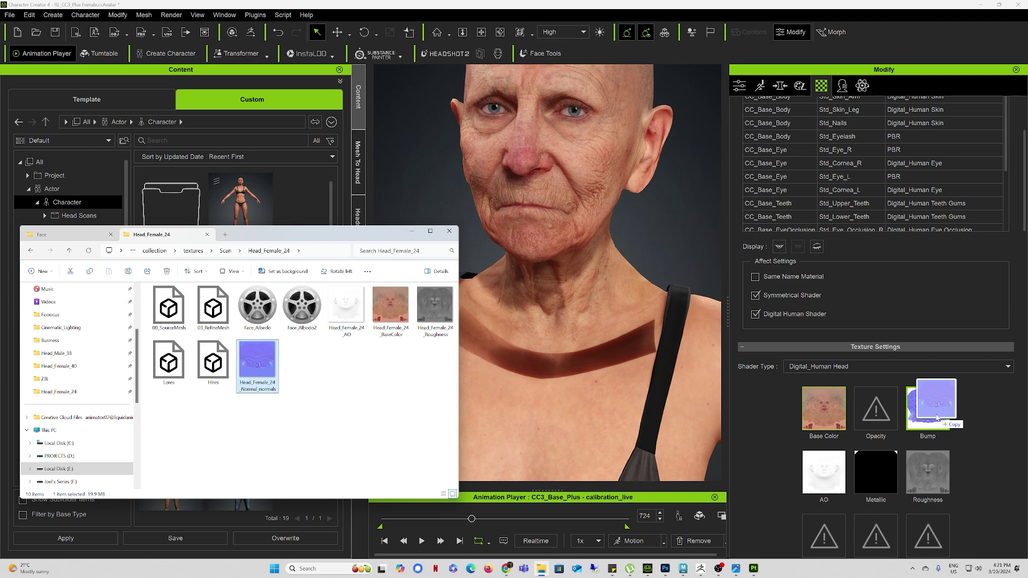
{"action": "left_click", "coordinate": [547, 294]}
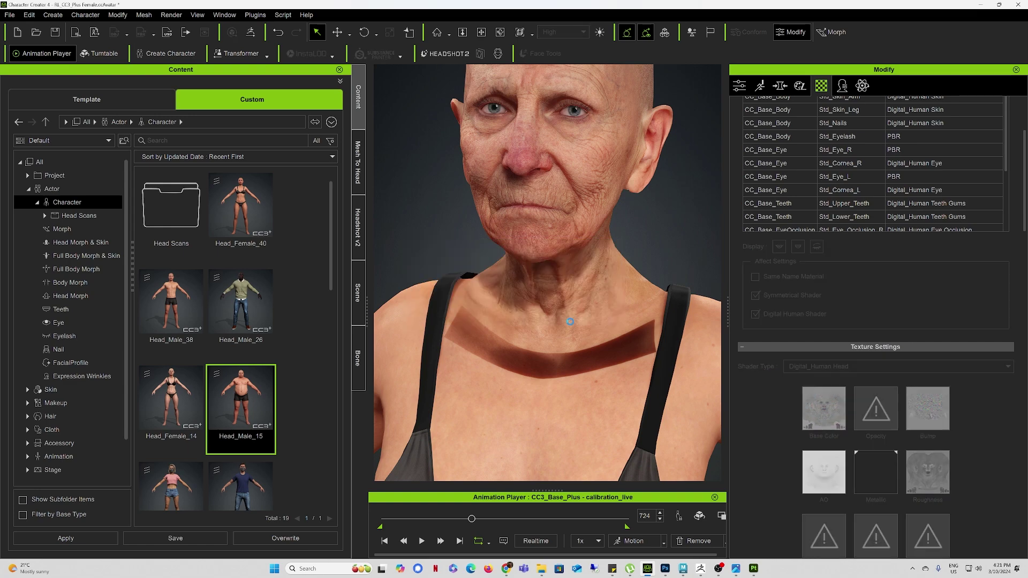
Step: Examine the side and back of the neck for remaining seams between head and body
{"action": "right_click_drag", "start_coordinate": [470, 327], "coordinate": [572, 326]}
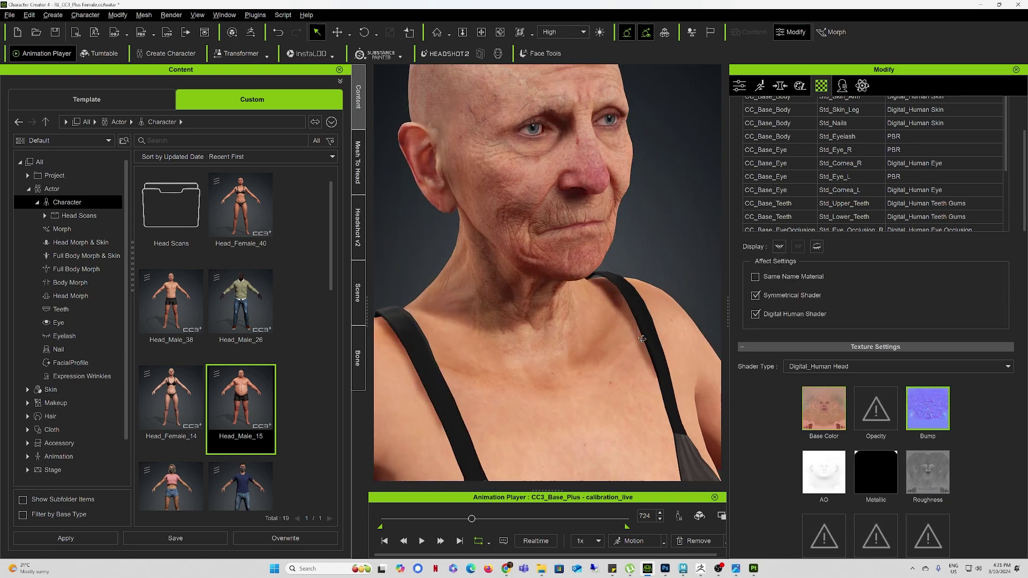
{"action": "middle_click_drag", "start_coordinate": [572, 326], "coordinate": [617, 353]}
{"action": "right_click_drag", "start_coordinate": [617, 353], "coordinate": [768, 316]}
{"action": "right_click_drag", "start_coordinate": [590, 310], "coordinate": [654, 317]}
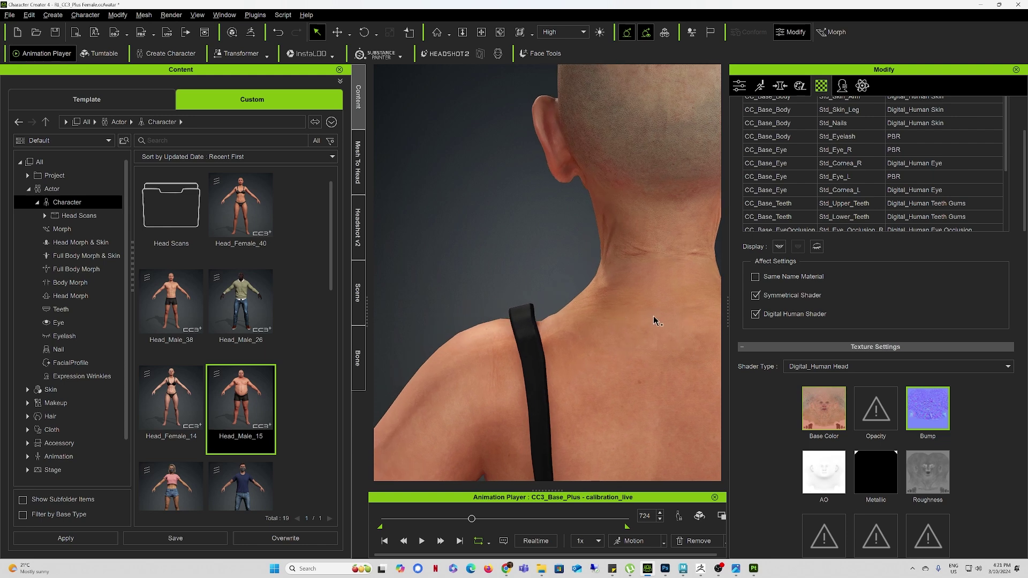
{"action": "middle_click_drag", "start_coordinate": [654, 316], "coordinate": [578, 328]}
{"action": "scroll", "coordinate": [577, 327], "scroll_direction": "up", "scroll_amount": 8}
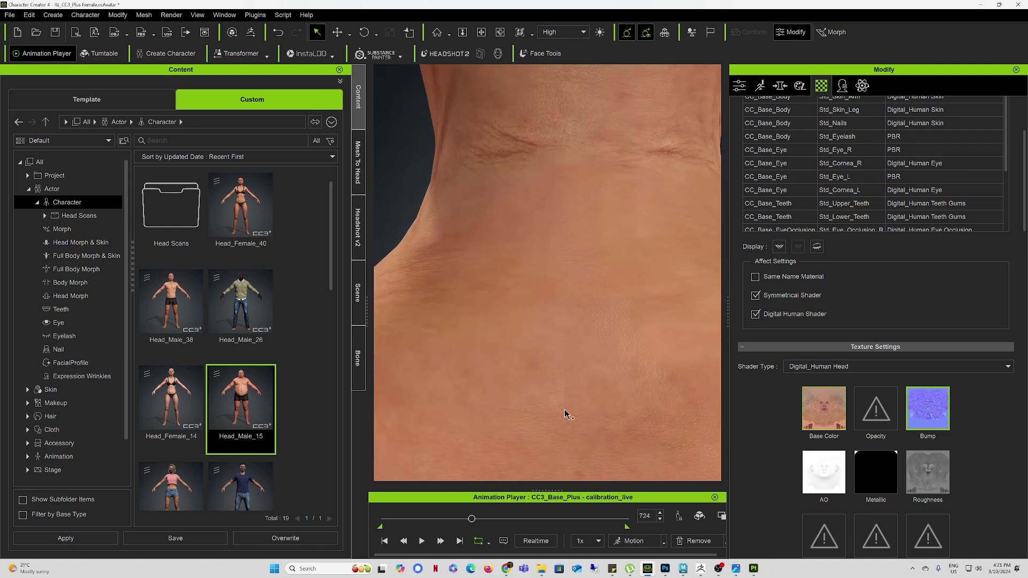
{"action": "scroll", "coordinate": [565, 412], "scroll_direction": "down", "scroll_amount": 5}
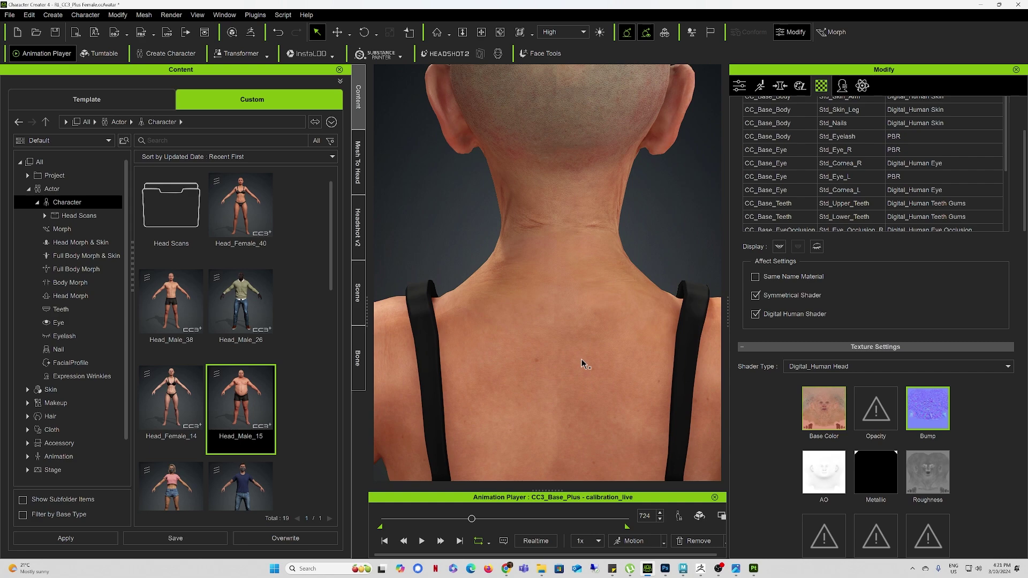
{"action": "right_click_drag", "start_coordinate": [454, 300], "coordinate": [614, 327]}
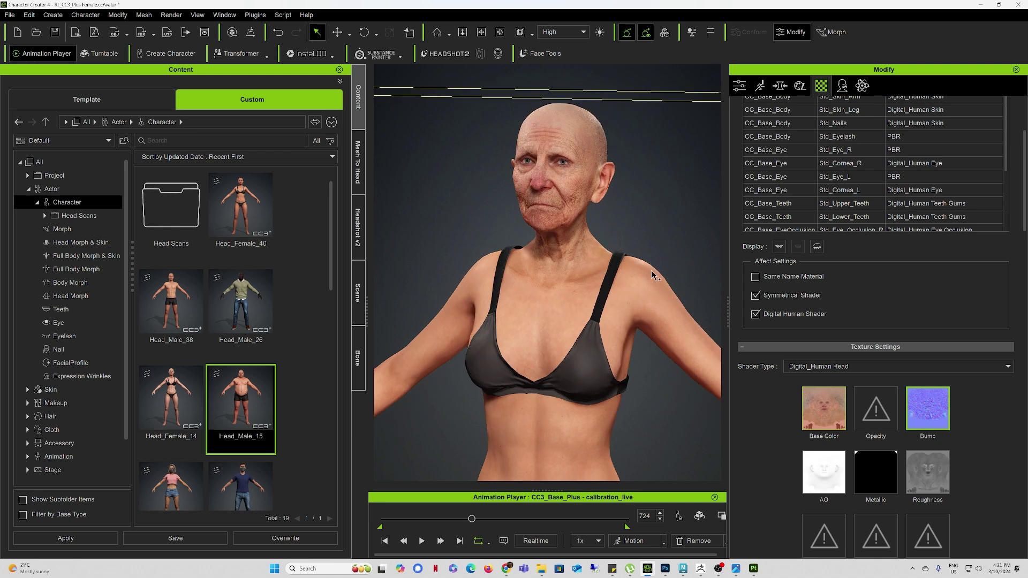
Step: Examine the front of the neck and collarbone area up close, and the whole head from the front
{"action": "mouse_move", "coordinate": [538, 306]}
{"action": "right_mouse_down"}
{"action": "mouse_move", "coordinate": [583, 355]}
{"action": "mouse_move", "coordinate": [576, 335]}
{"action": "mouse_move", "coordinate": [571, 397]}
{"action": "mouse_move", "coordinate": [548, 231]}
{"action": "mouse_move", "coordinate": [542, 298]}
{"action": "right_mouse_up"}
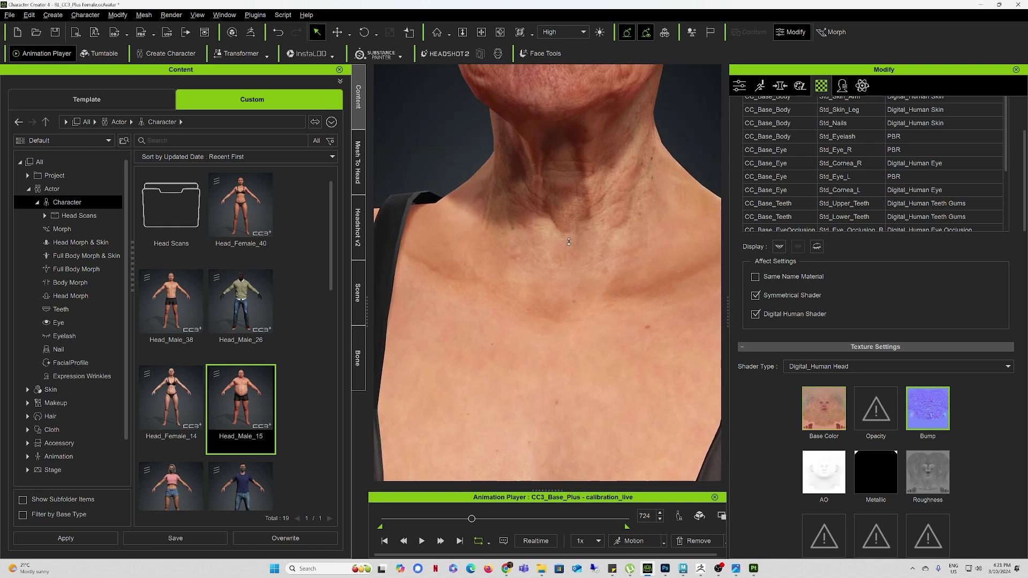
{"action": "left_click_drag", "start_coordinate": [542, 297], "coordinate": [484, 301], "text": "alt"}
{"action": "right_click_drag", "start_coordinate": [485, 305], "coordinate": [520, 303]}
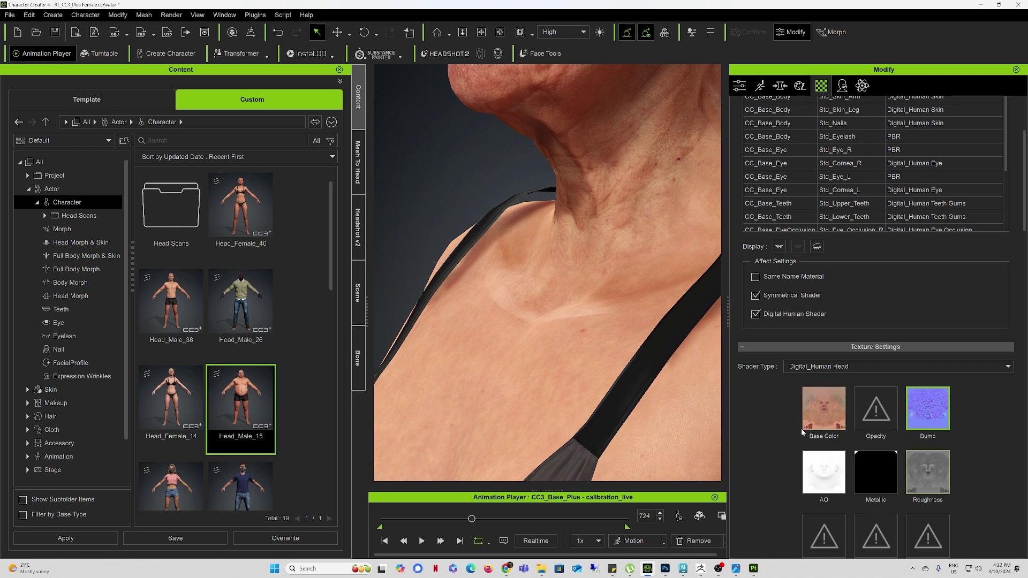
{"action": "right_click_drag", "start_coordinate": [542, 317], "coordinate": [691, 336]}
{"action": "scroll", "coordinate": [498, 297], "scroll_direction": "down", "scroll_amount": 4}
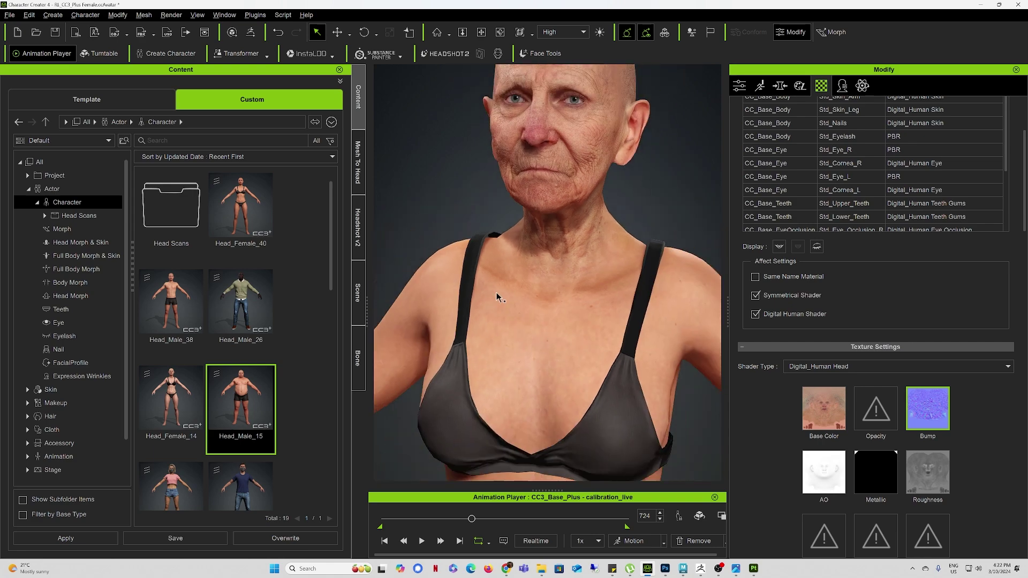
{"action": "right_click_drag", "start_coordinate": [498, 296], "coordinate": [535, 276]}
{"action": "middle_click_drag", "start_coordinate": [536, 275], "coordinate": [503, 377]}
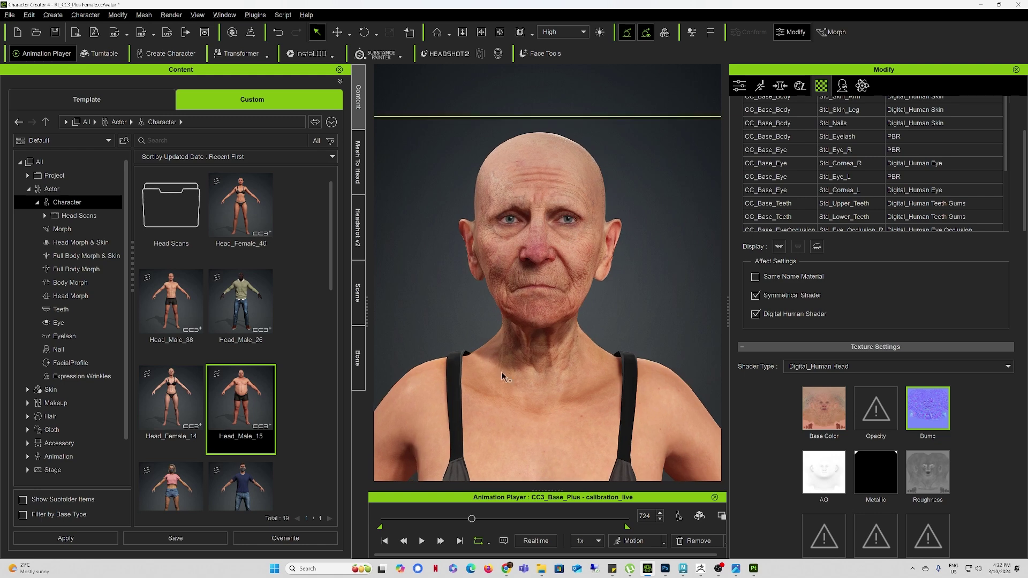
Step: Play the calibration_live motion and examine the nostrils up close
{"action": "left_click", "coordinate": [423, 543]}
{"action": "scroll", "coordinate": [549, 270], "scroll_direction": "up", "scroll_amount": 5}
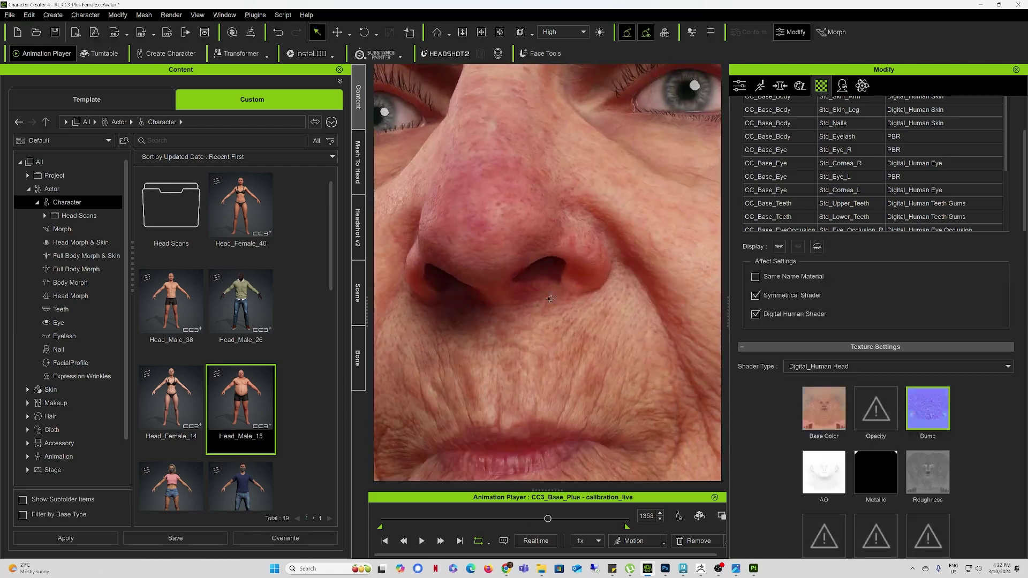
{"action": "scroll", "coordinate": [577, 301], "scroll_direction": "down", "scroll_amount": 3}
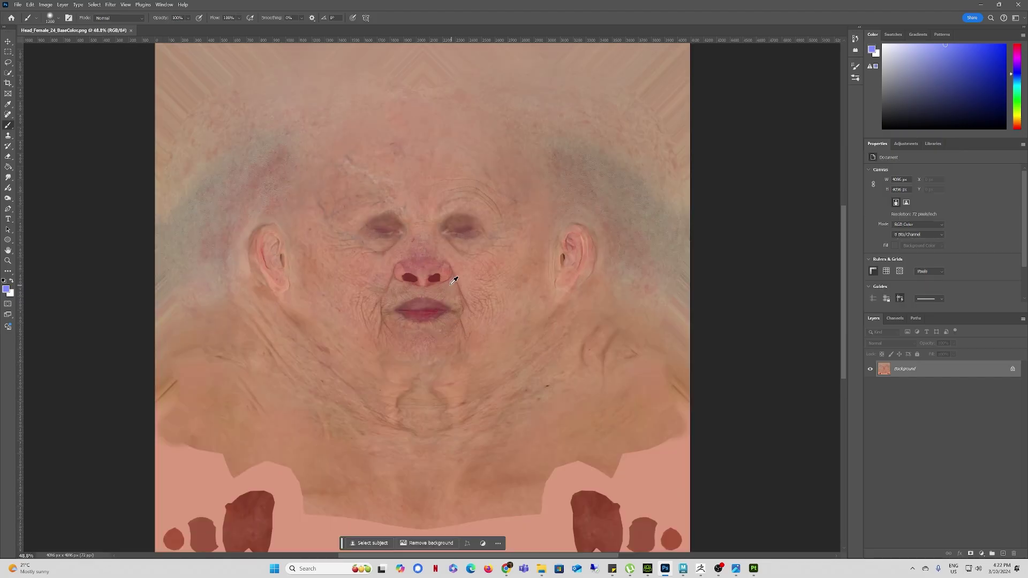
Step: In Photoshop, clone nose skin over both dark nostrils on a new layer above Head_Female_24_BaseColor and pick the Smudge tool
{"action": "key", "text": "s"}
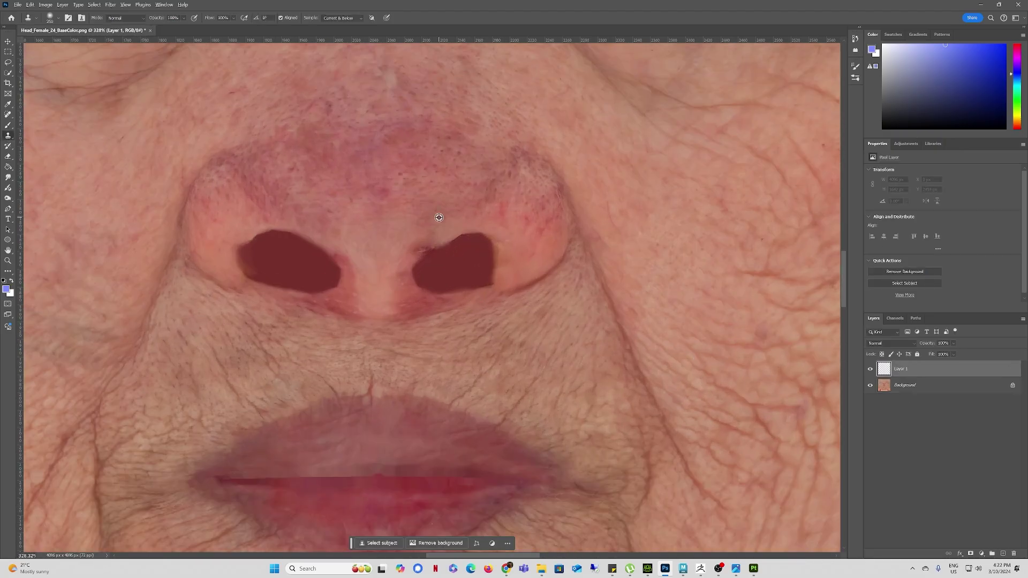
{"action": "left_click", "coordinate": [439, 218], "text": "alt"}
{"action": "mouse_move", "coordinate": [439, 273]}
{"action": "left_mouse_down"}
{"action": "mouse_move", "coordinate": [478, 275]}
{"action": "mouse_move", "coordinate": [439, 268]}
{"action": "left_mouse_up"}
{"action": "key", "text": "ctrl+z"}
{"action": "left_click", "coordinate": [432, 188], "text": "alt"}
{"action": "left_click_drag", "start_coordinate": [322, 280], "coordinate": [363, 245]}
{"action": "left_click", "coordinate": [7, 177]}
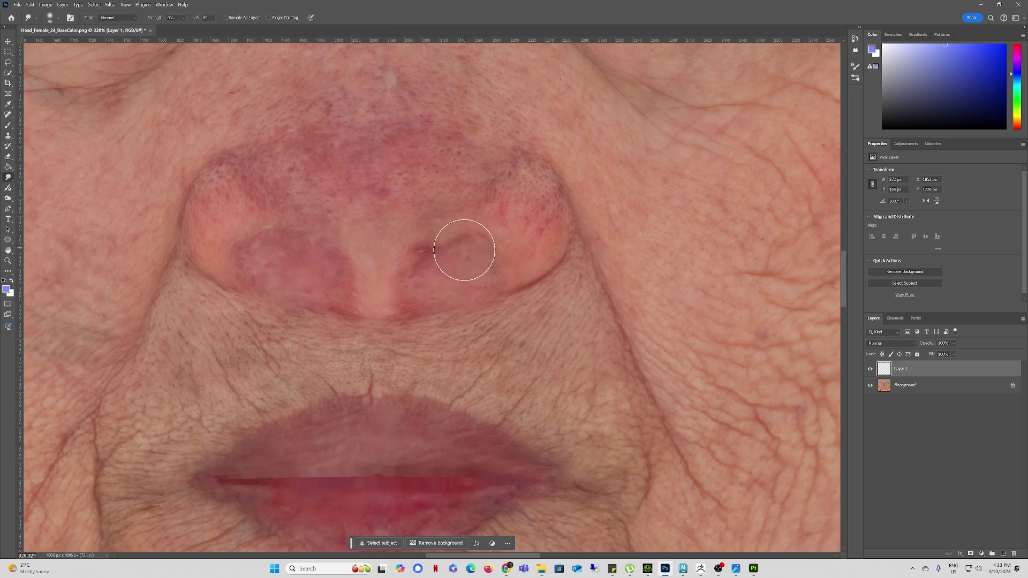
{"action": "scroll", "coordinate": [460, 257], "scroll_direction": "down", "scroll_amount": 2, "text": "alt"}
Step: Darken the cloned nostril patches with a Levels midtone adjustment clipped to Layer 1
{"action": "left_click_drag", "start_coordinate": [948, 230], "coordinate": [964, 229]}
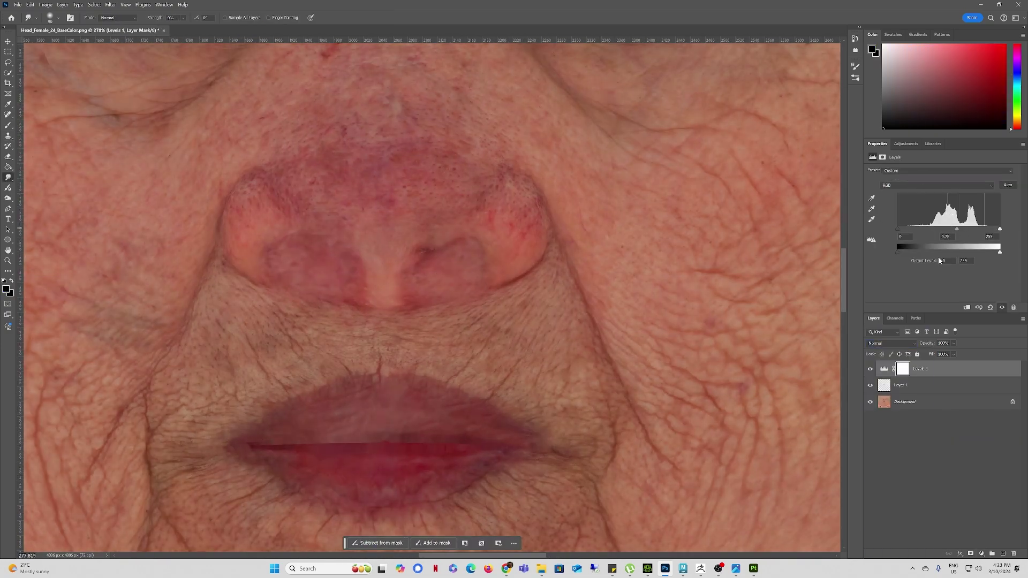
{"action": "key", "text": "ctrl+alt+g"}
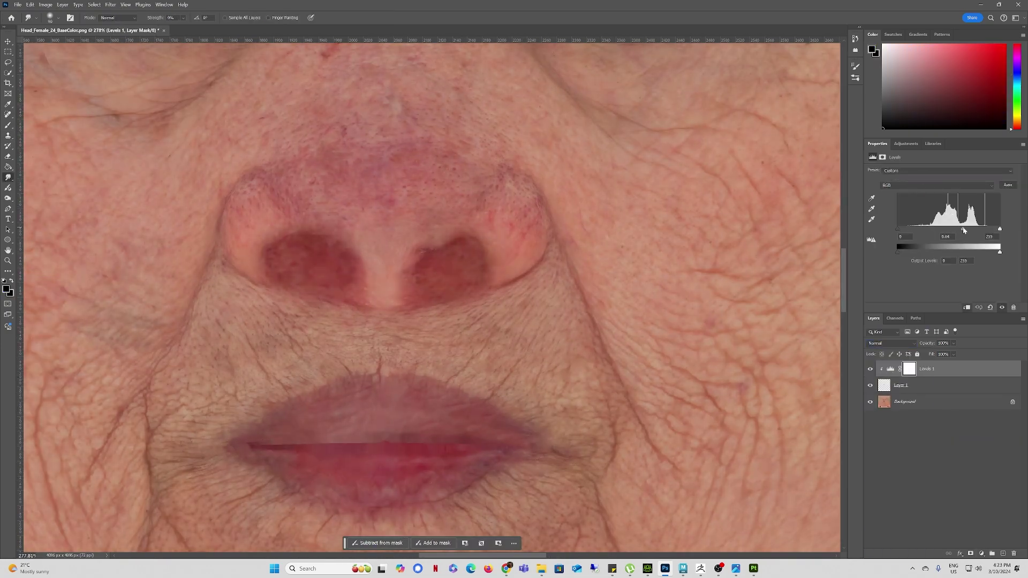
{"action": "scroll", "coordinate": [441, 264], "scroll_direction": "down", "scroll_amount": 15, "text": "alt"}
{"action": "scroll", "coordinate": [424, 255], "scroll_direction": "up", "scroll_amount": 13, "text": "alt"}
{"action": "key", "text": "ctrl+0"}
Step: Merge all visible layers and save the edited Head_Female_24_BaseColor texture
{"action": "key", "text": "ctrl+shift+e"}
{"action": "left_click", "coordinate": [18, 4]}
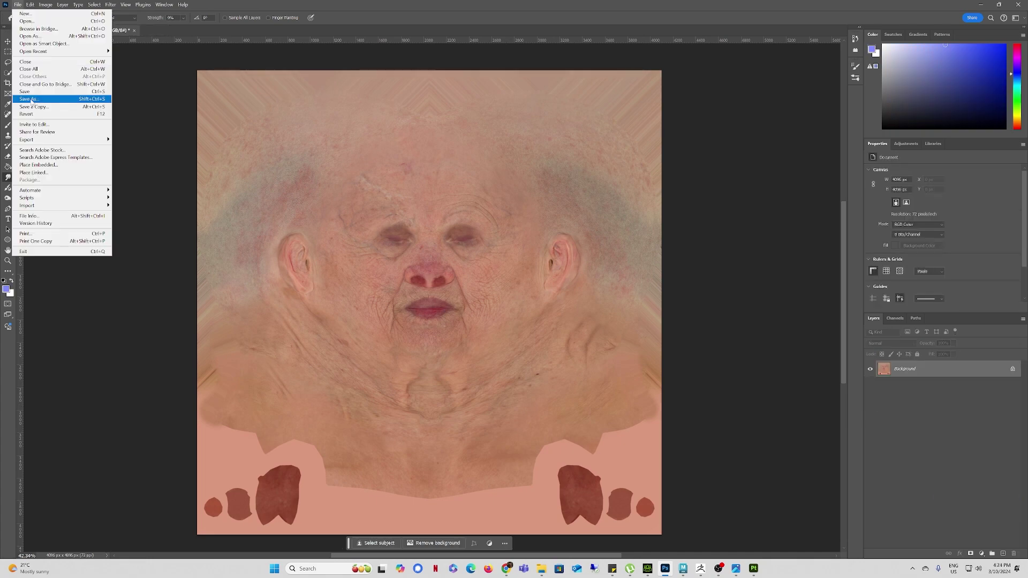
{"action": "left_click", "coordinate": [32, 96]}
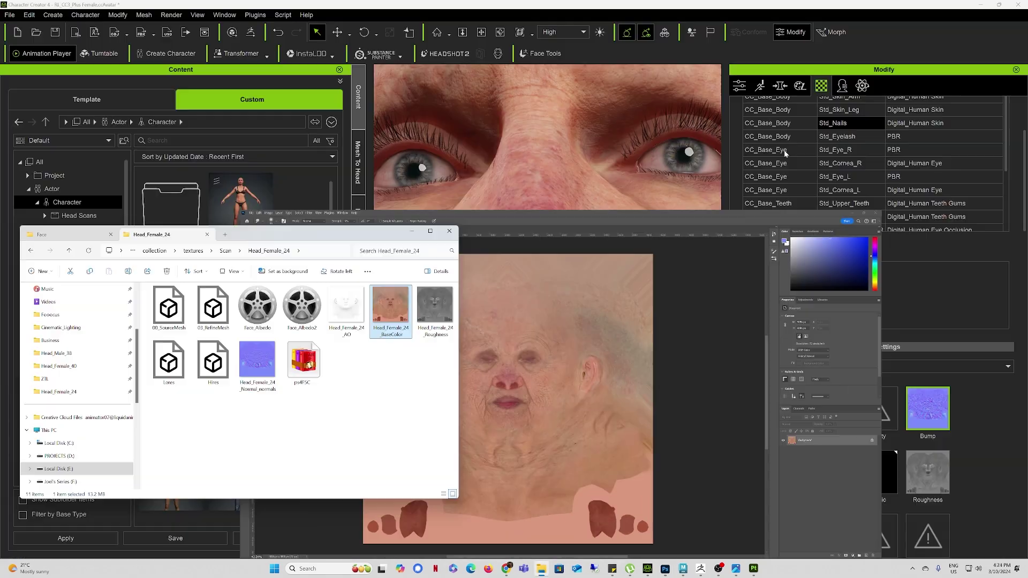
Step: Apply Head_Female_24_BaseColor to the head's Base Color channel in Character Creator and check the nostrils
{"action": "left_click_drag", "start_coordinate": [391, 308], "coordinate": [825, 408]}
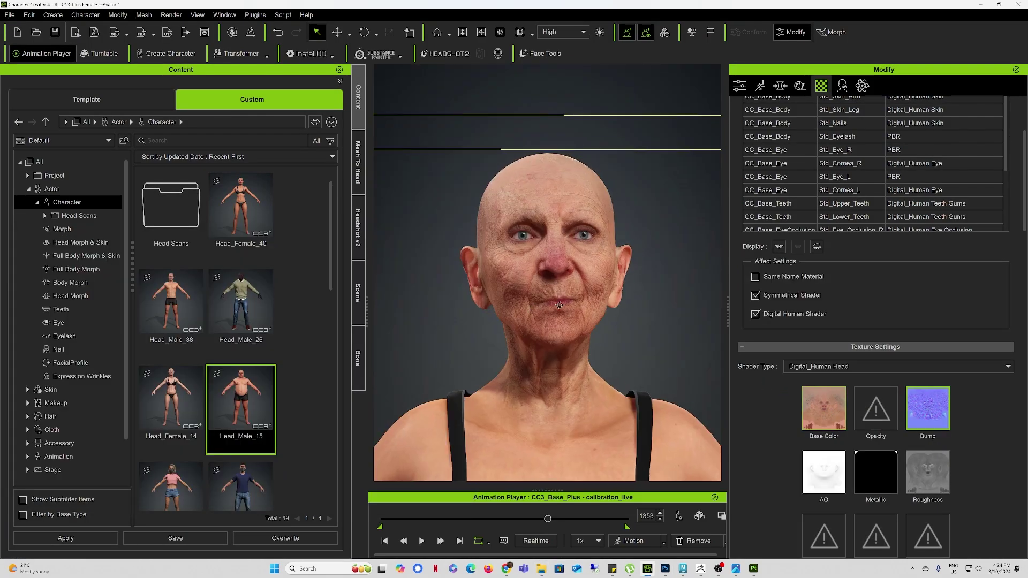
{"action": "scroll", "coordinate": [559, 305], "scroll_direction": "up", "scroll_amount": 8}
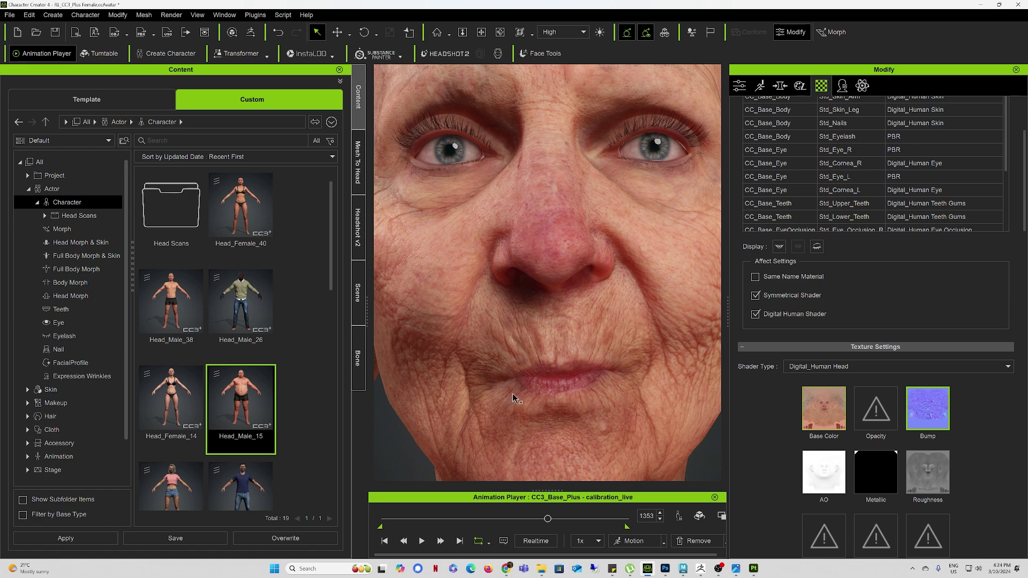
Step: Open the Stage templates in the content library and apply the Blur_Warm light room to the scene
{"action": "scroll", "coordinate": [82, 418], "scroll_direction": "down", "scroll_amount": 2}
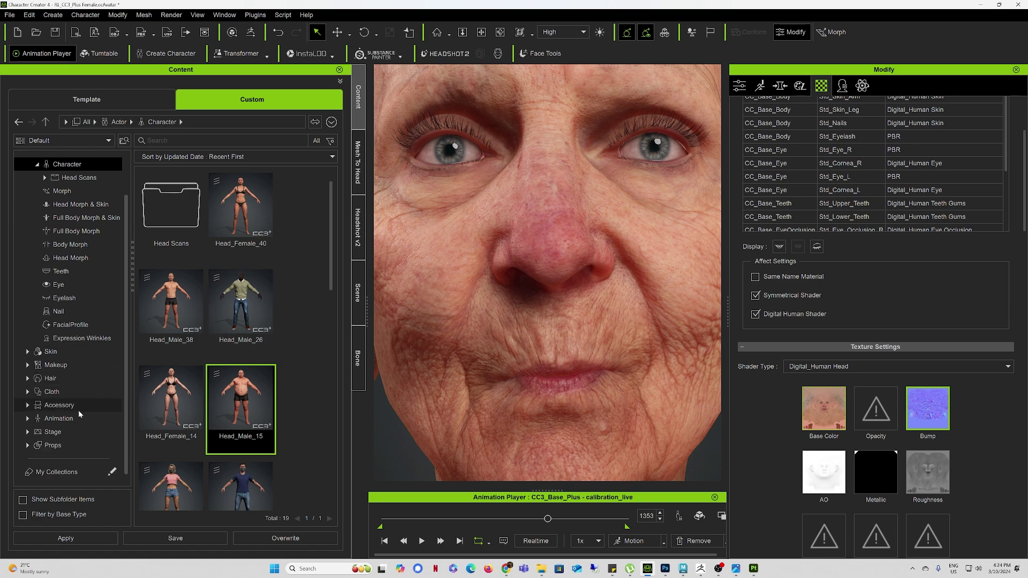
{"action": "left_click", "coordinate": [26, 432]}
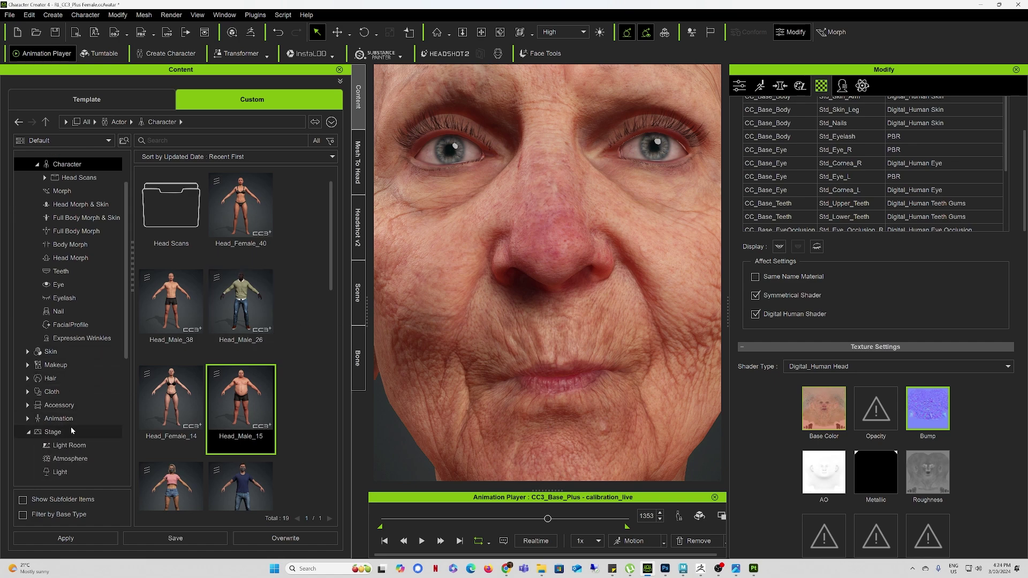
{"action": "scroll", "coordinate": [71, 429], "scroll_direction": "down", "scroll_amount": 1}
{"action": "left_click", "coordinate": [65, 434]}
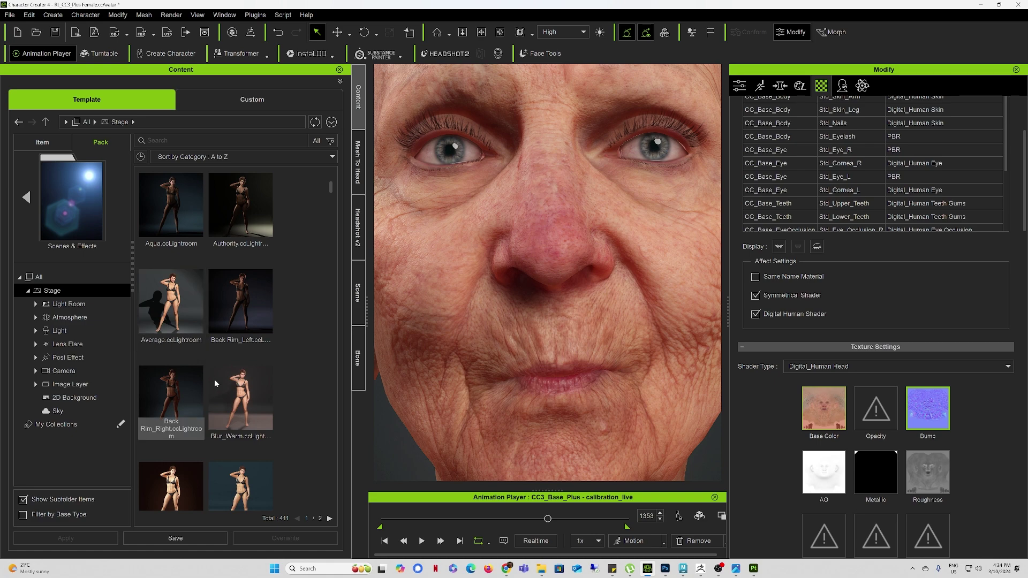
{"action": "left_click_drag", "start_coordinate": [236, 395], "coordinate": [399, 449]}
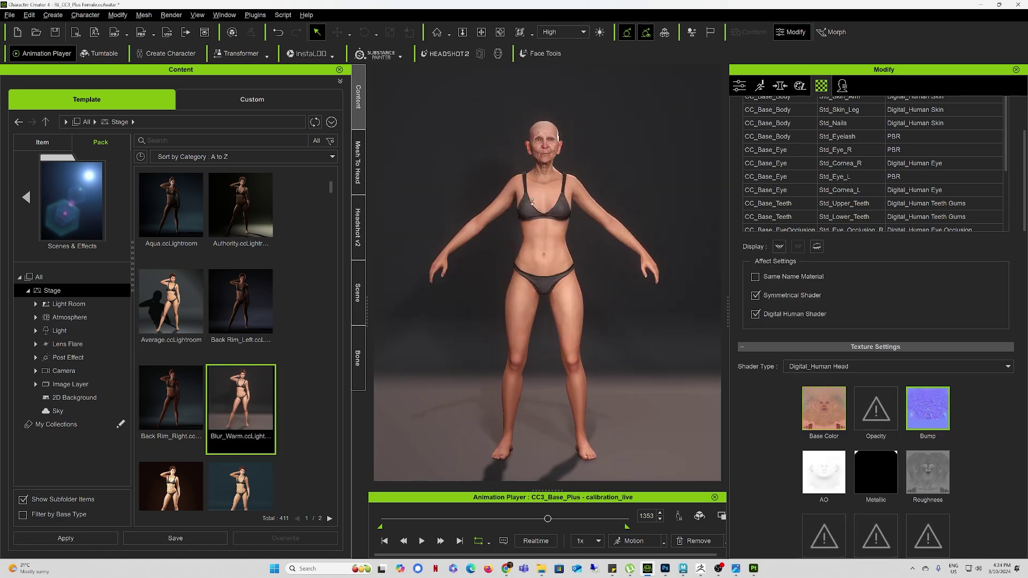
Step: Examine the retouched nose and nostrils up close under the Blur_Warm lighting
{"action": "scroll", "coordinate": [575, 290], "scroll_direction": "up", "scroll_amount": 10}
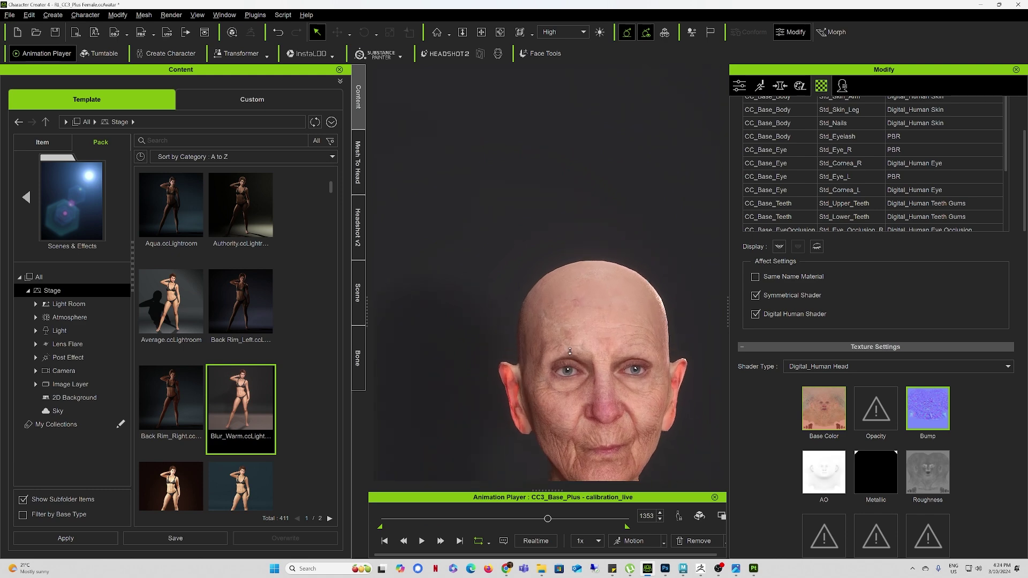
{"action": "right_click_drag", "start_coordinate": [549, 299], "coordinate": [551, 326]}
{"action": "mouse_move", "coordinate": [552, 326]}
{"action": "middle_mouse_down"}
{"action": "mouse_move", "coordinate": [549, 294]}
{"action": "mouse_move", "coordinate": [553, 308]}
{"action": "middle_mouse_up"}
{"action": "middle_click_drag", "start_coordinate": [557, 216], "coordinate": [567, 340]}
{"action": "right_click_drag", "start_coordinate": [569, 301], "coordinate": [565, 278]}
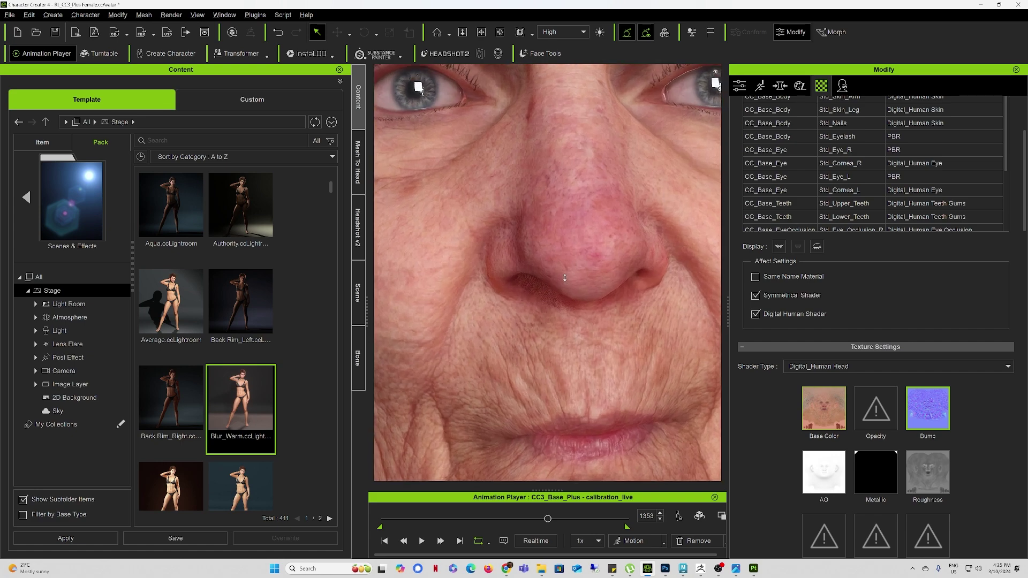
{"action": "scroll", "coordinate": [565, 278], "scroll_direction": "up", "scroll_amount": 5}
{"action": "left_click_drag", "start_coordinate": [529, 314], "coordinate": [583, 302], "text": "alt"}
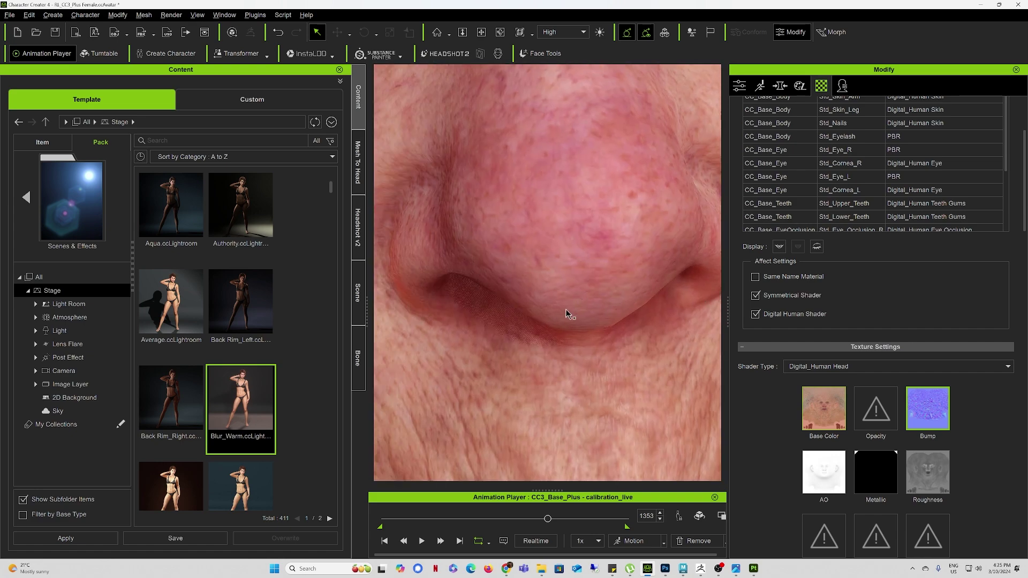
Step: Review the whole head from the front and play part of the calibration_live facial animation
{"action": "scroll", "coordinate": [567, 314], "scroll_direction": "down", "scroll_amount": 10}
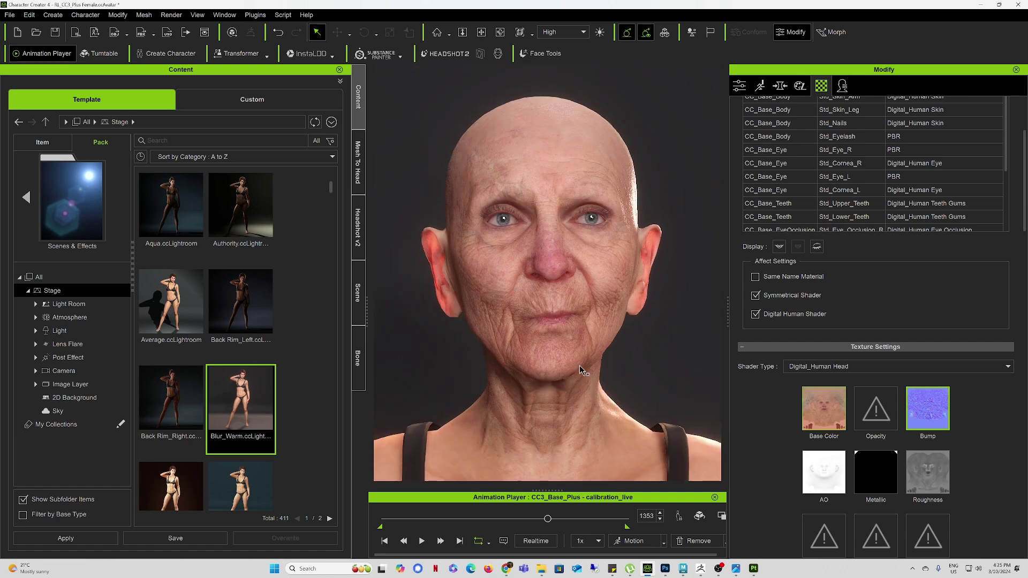
{"action": "scroll", "coordinate": [555, 270], "scroll_direction": "up", "scroll_amount": 5}
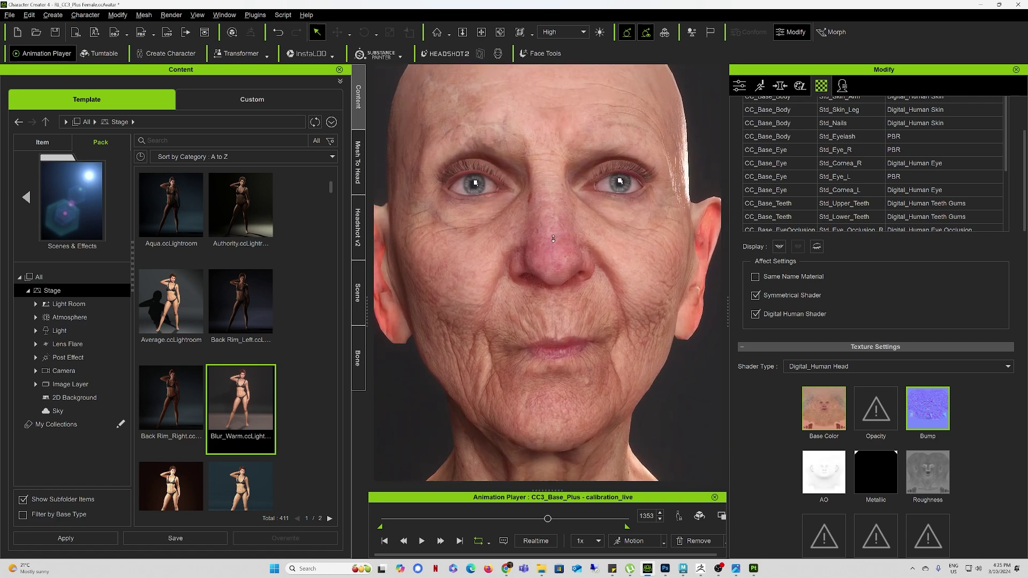
{"action": "scroll", "coordinate": [554, 240], "scroll_direction": "down", "scroll_amount": 5}
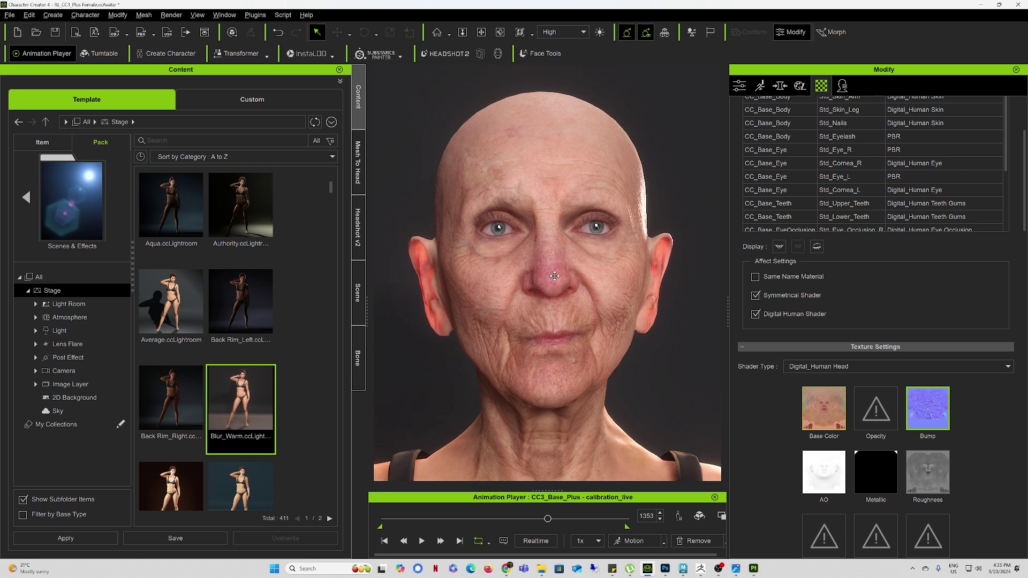
{"action": "left_click", "coordinate": [422, 541]}
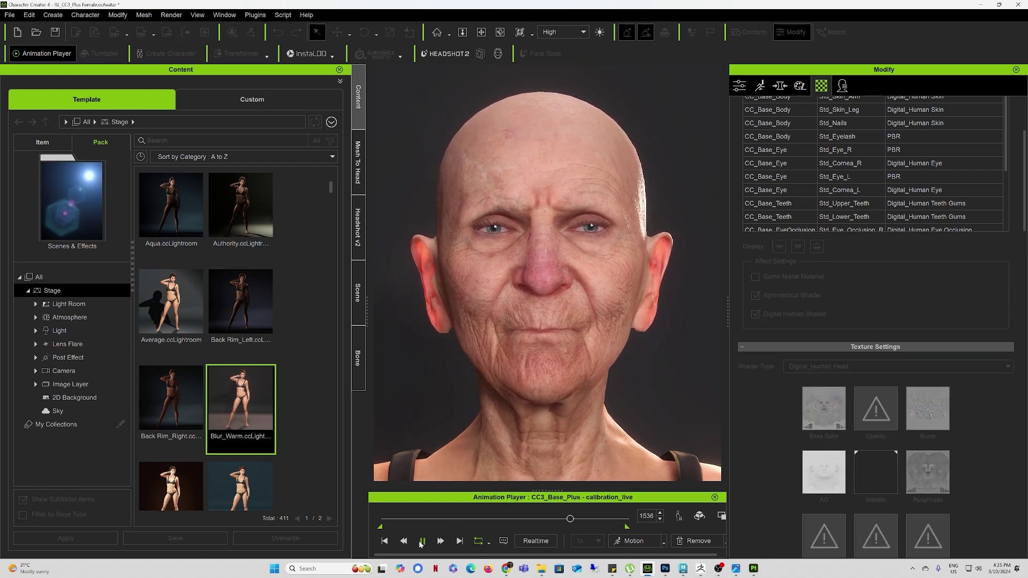
{"action": "left_click", "coordinate": [422, 541]}
Step: Apply the Back Rim_Right light room to the scene and frame the head
{"action": "left_click", "coordinate": [171, 402]}
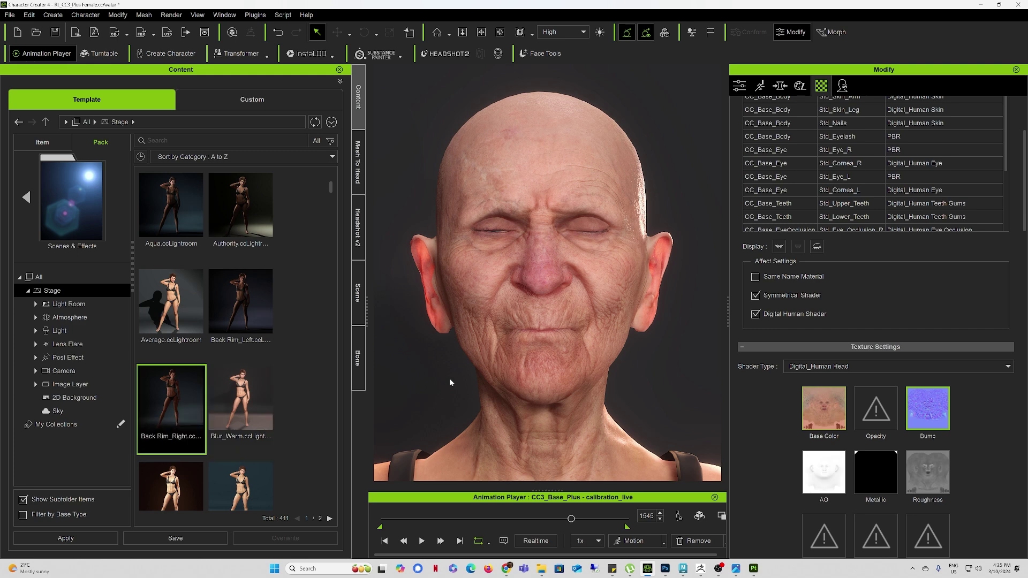
{"action": "left_click_drag", "start_coordinate": [450, 382], "coordinate": [451, 381]}
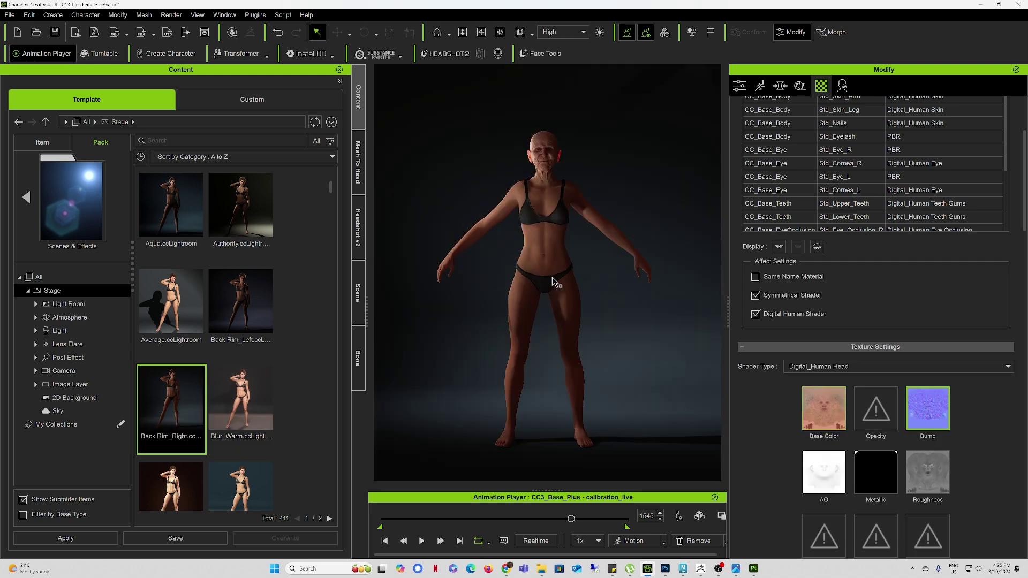
{"action": "middle_click_drag", "start_coordinate": [555, 282], "coordinate": [595, 161]}
{"action": "scroll", "coordinate": [579, 316], "scroll_direction": "up", "scroll_amount": 6}
{"action": "scroll", "coordinate": [548, 284], "scroll_direction": "up", "scroll_amount": 5}
{"action": "mouse_move", "coordinate": [546, 284]}
{"action": "right_mouse_down"}
{"action": "mouse_move", "coordinate": [561, 291]}
{"action": "mouse_move", "coordinate": [554, 304]}
{"action": "right_mouse_up"}
{"action": "scroll", "coordinate": [553, 305], "scroll_direction": "down", "scroll_amount": 3}
{"action": "middle_click_drag", "start_coordinate": [553, 307], "coordinate": [561, 320]}
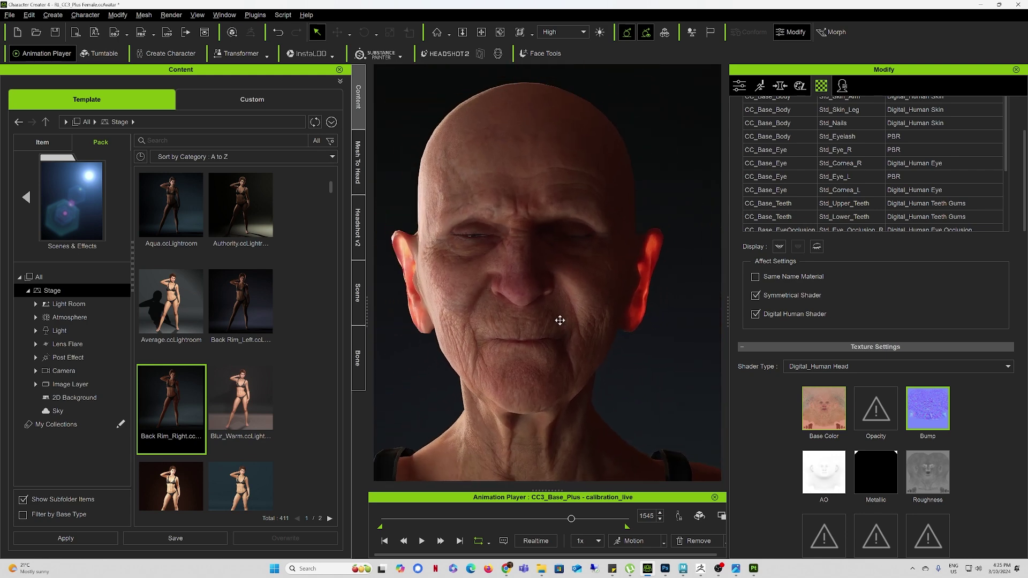
Step: Play the facial animation under the rim lighting, examine the eyes and skin, and show the character's general attributes
{"action": "left_click", "coordinate": [422, 541]}
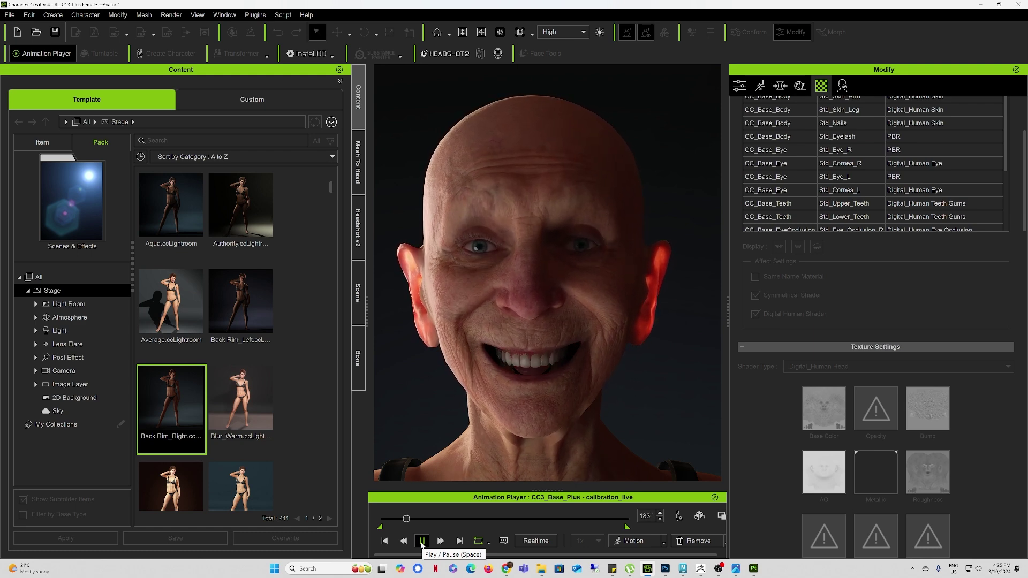
{"action": "left_click", "coordinate": [422, 541]}
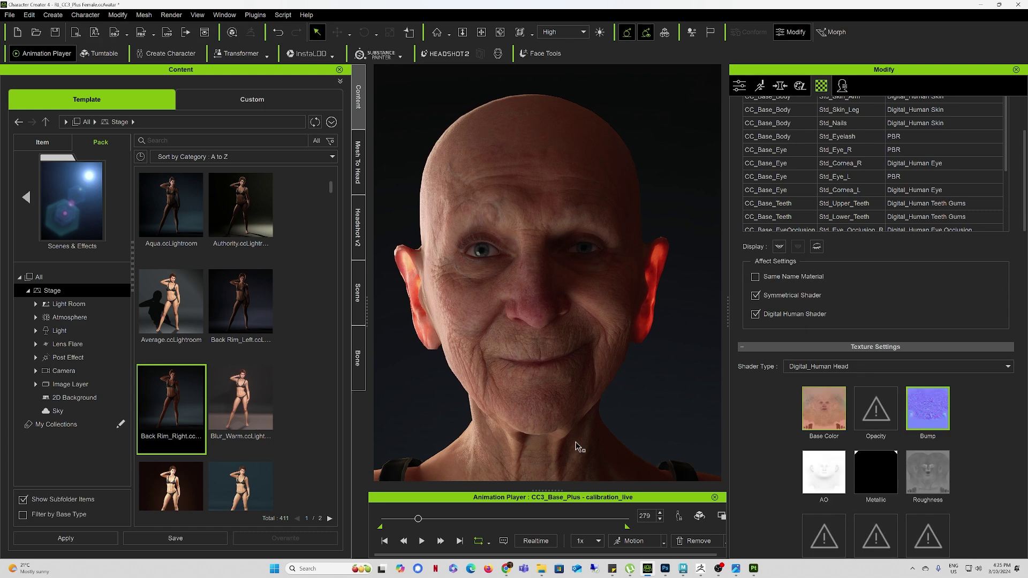
{"action": "left_click_drag", "start_coordinate": [581, 444], "coordinate": [547, 406]}
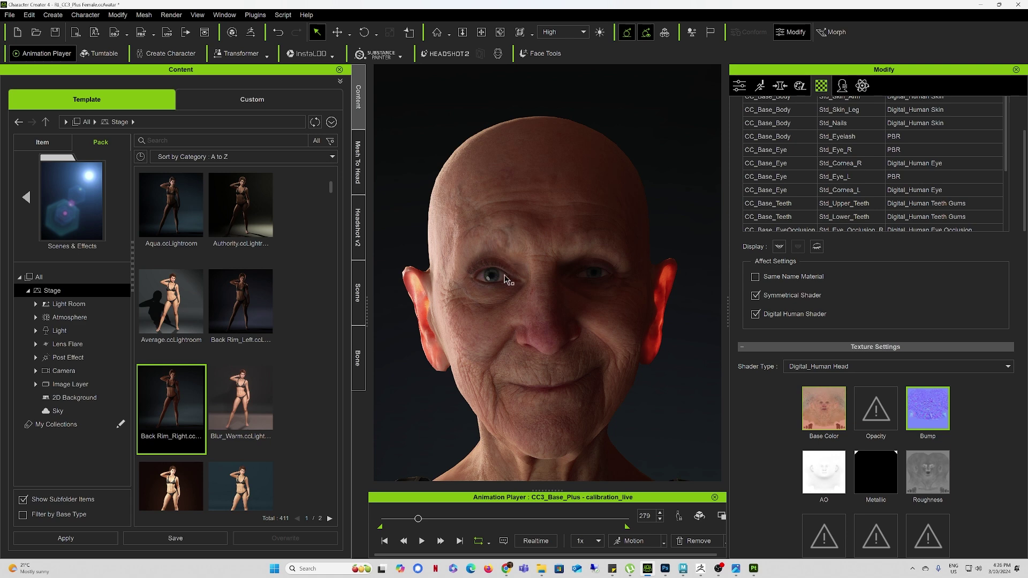
{"action": "left_click", "coordinate": [740, 86]}
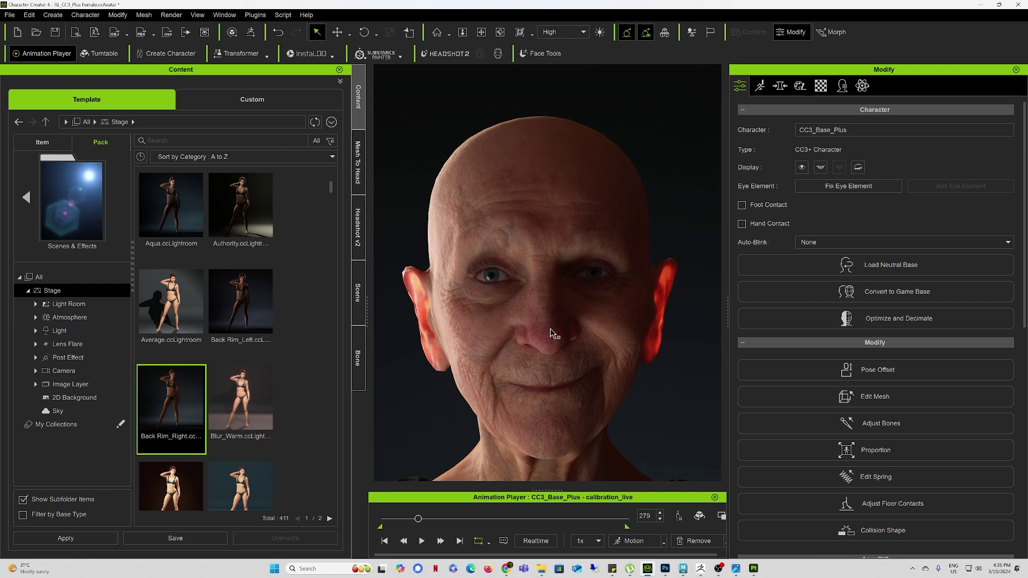
{"action": "left_click", "coordinate": [422, 541]}
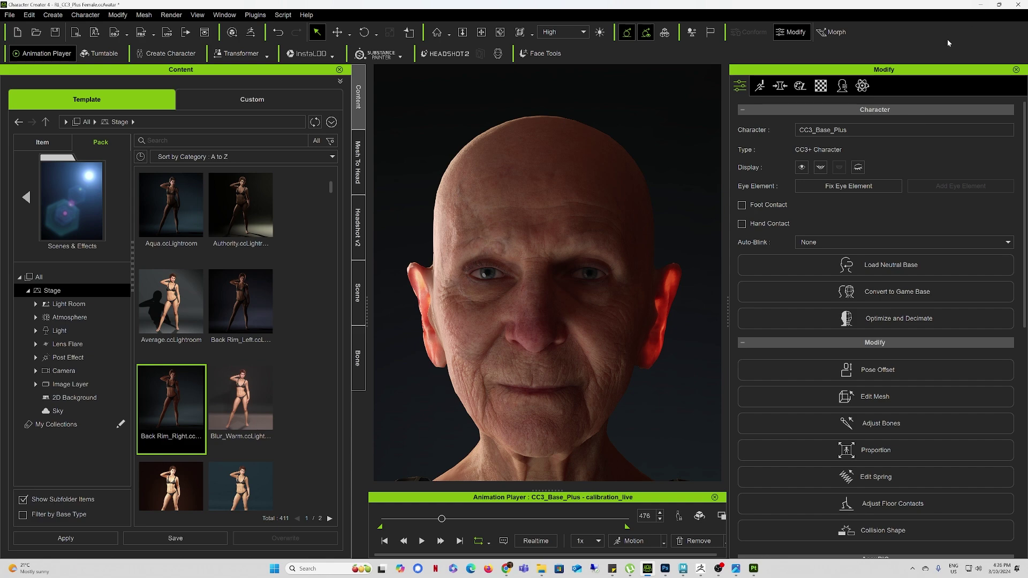
Step: Bring up the Head_Female_24 scan folder in File Explorer, then switch to ZBrush and replace the active Head tool with a primitive
{"action": "left_click", "coordinate": [980, 6]}
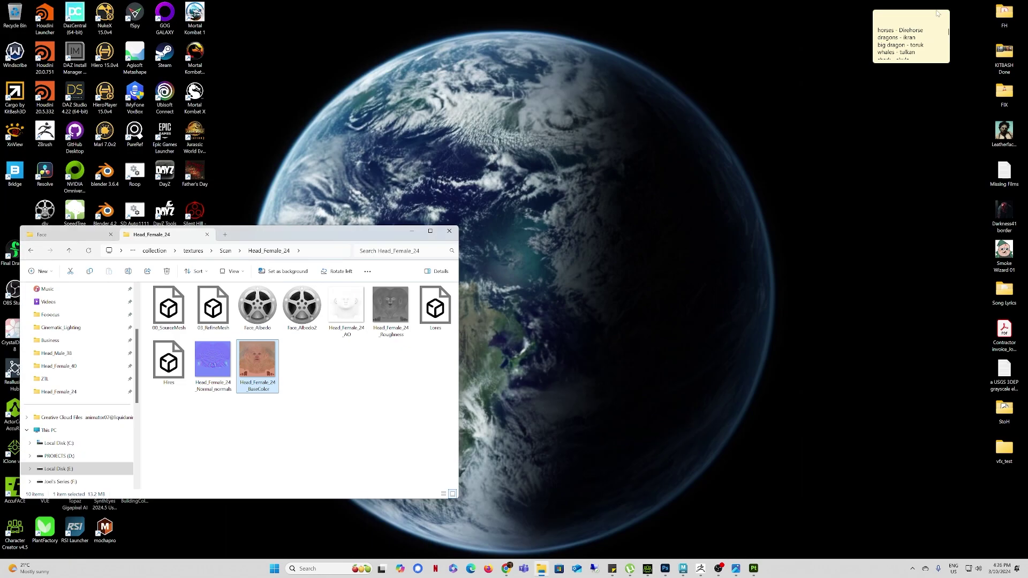
{"action": "left_click_drag", "start_coordinate": [361, 229], "coordinate": [628, 190]}
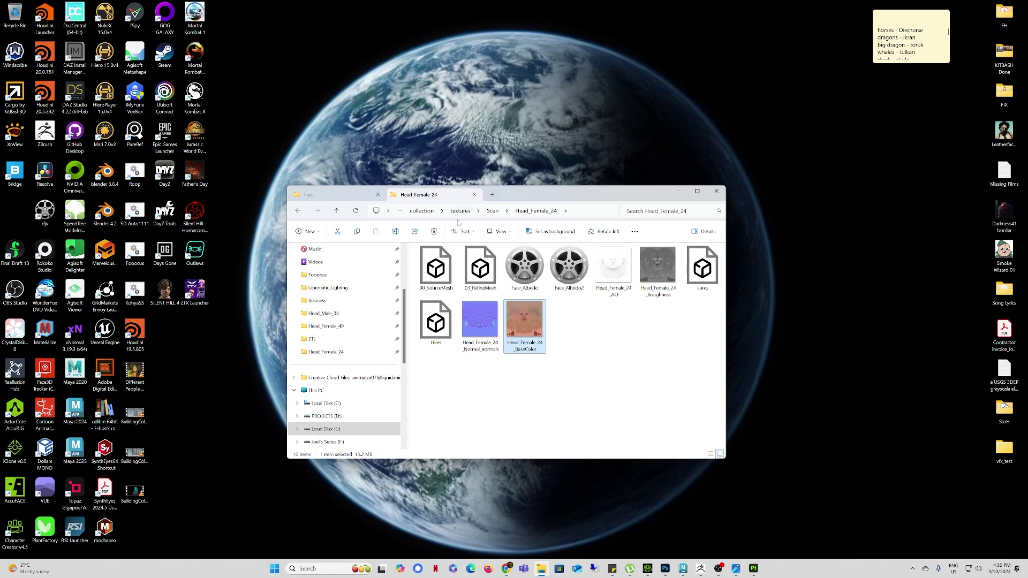
{"action": "left_click", "coordinate": [700, 569]}
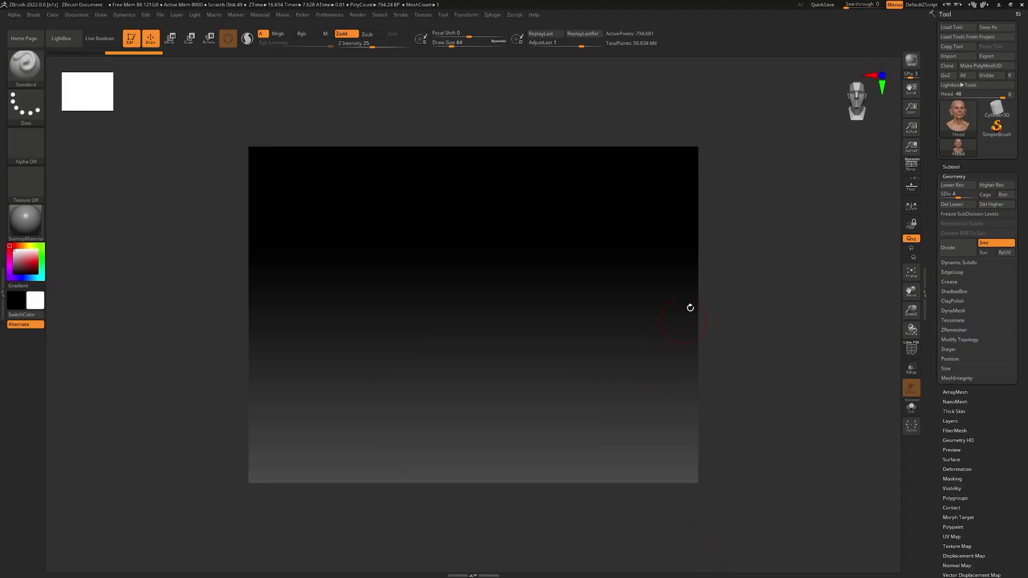
{"action": "left_click", "coordinate": [996, 109]}
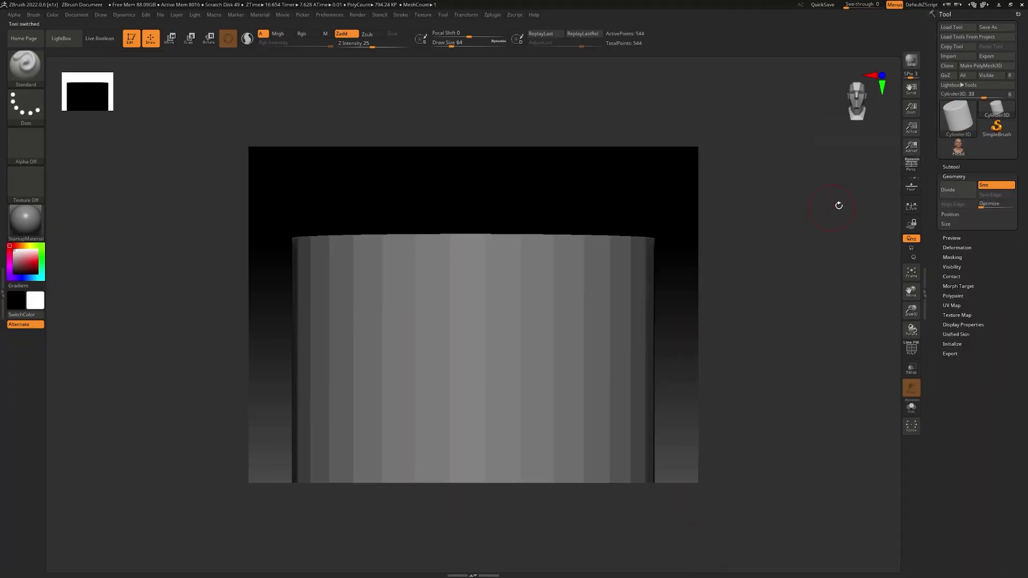
Step: Import 03_RefineMesh from the Reallusion\collection\textures\Scan\Head_Female_24 folder into a PolyMesh3D tool and fit it in view
{"action": "left_click", "coordinate": [956, 57]}
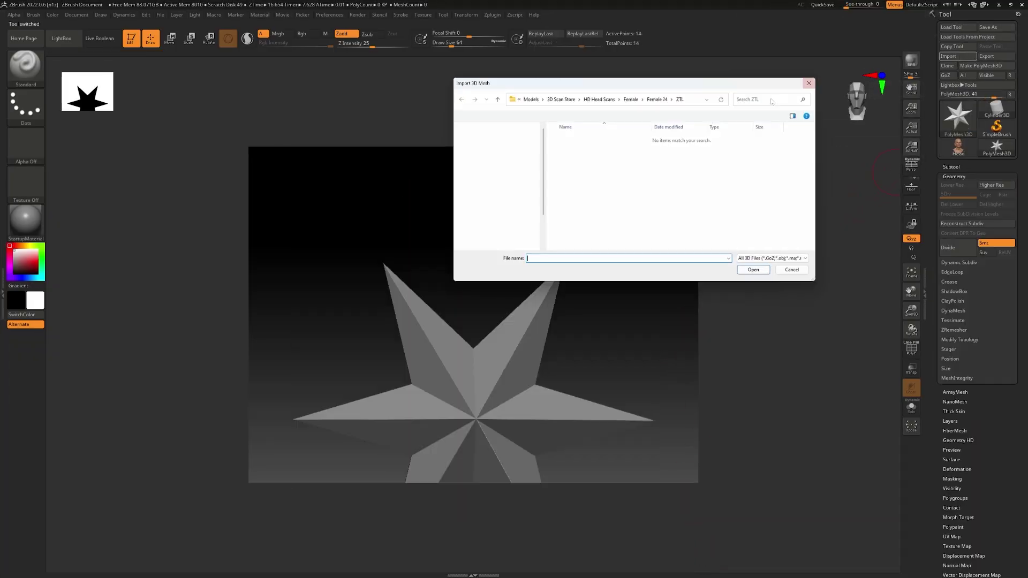
{"action": "left_click", "coordinate": [700, 102]}
{"action": "key", "text": "ctrl+v"}
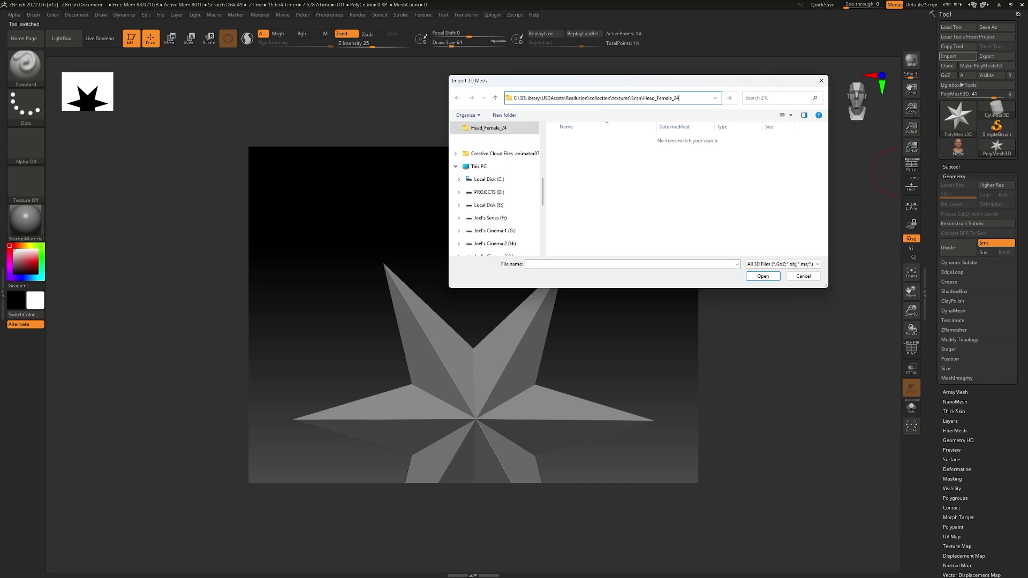
{"action": "key", "text": "Return"}
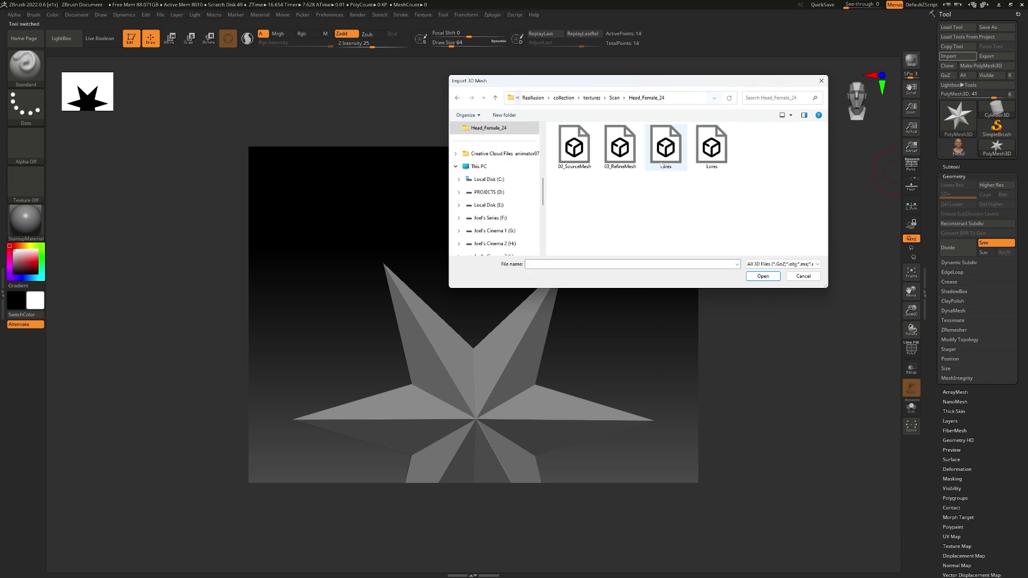
{"action": "left_click", "coordinate": [625, 160]}
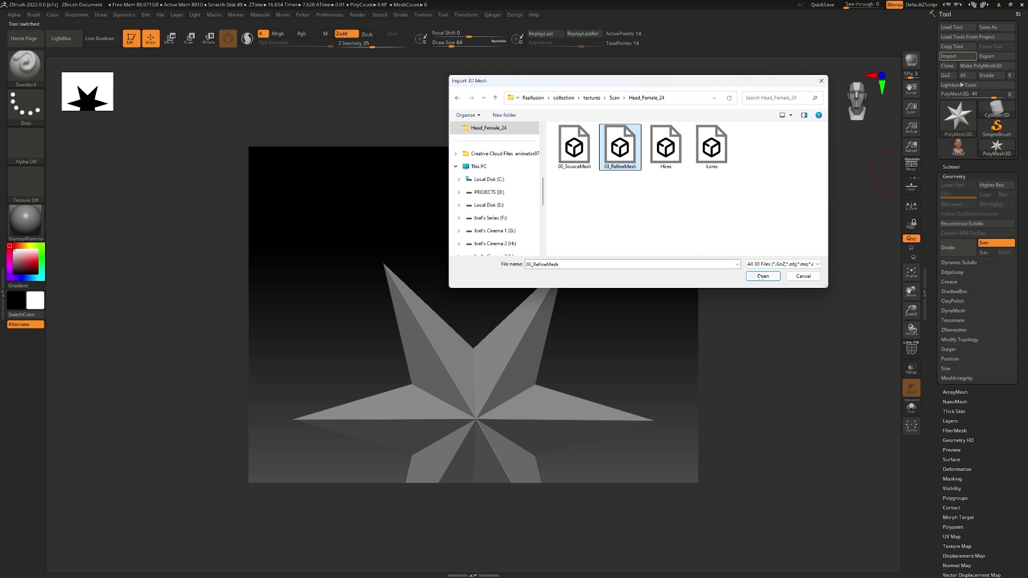
{"action": "left_click", "coordinate": [762, 277]}
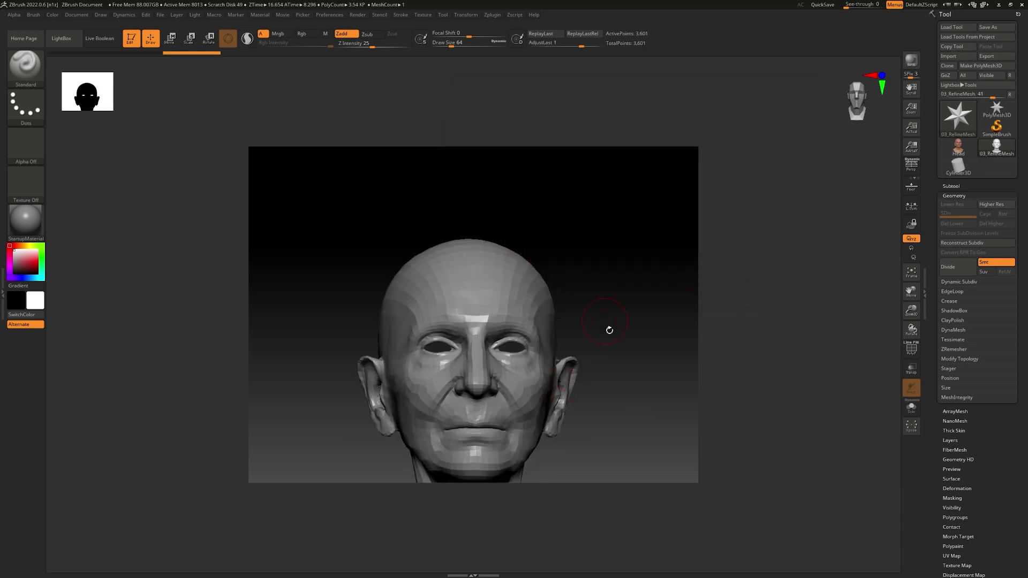
{"action": "left_click_drag", "start_coordinate": [618, 339], "coordinate": [620, 281], "text": "alt"}
{"action": "key", "text": "f"}
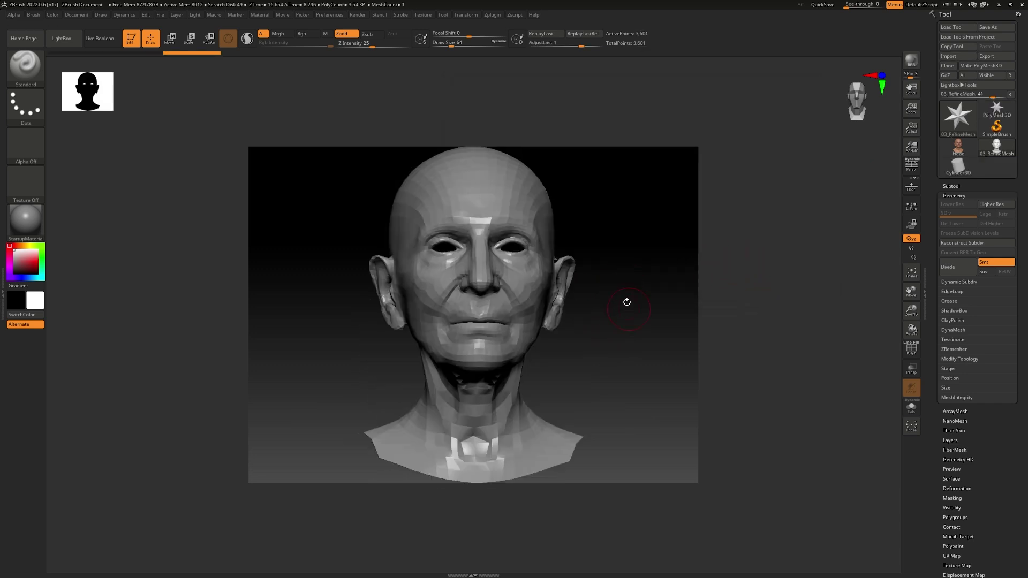
Step: Import the Hires mesh from the Head_Female_24 folder into a new PolyMesh3D tool with Import Mats as SubTools enabled
{"action": "left_click", "coordinate": [997, 110]}
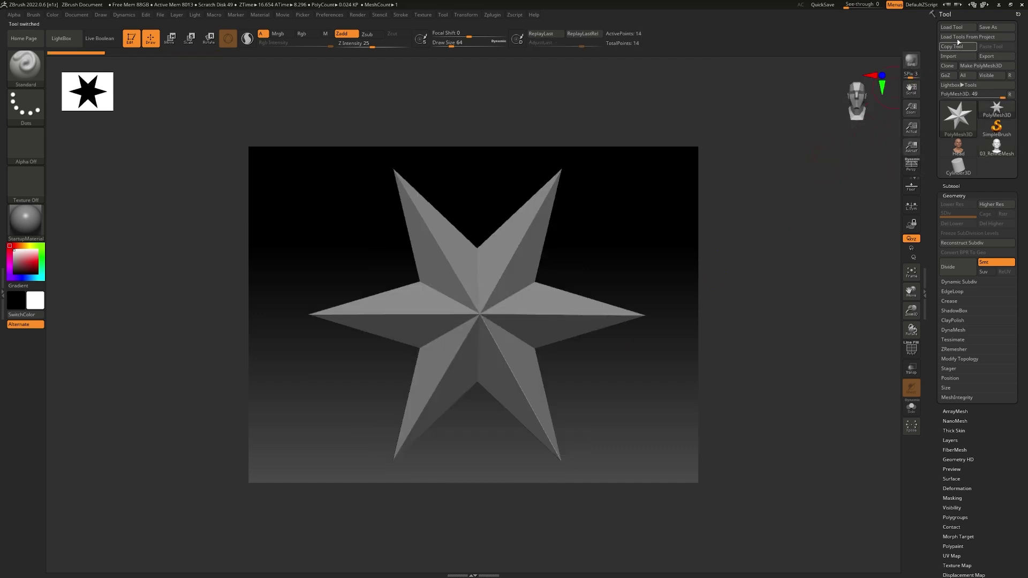
{"action": "left_click", "coordinate": [954, 58]}
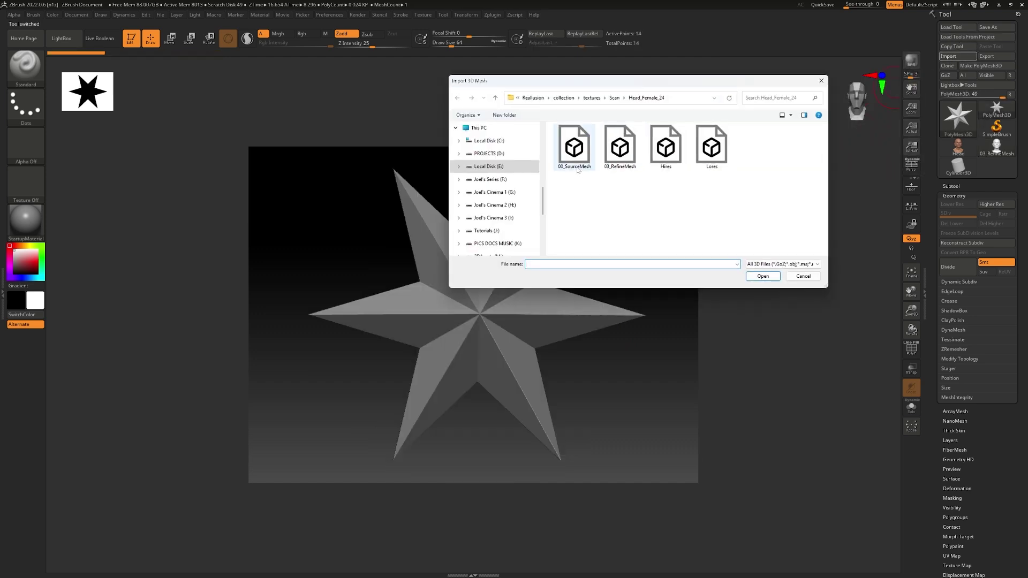
{"action": "left_click", "coordinate": [666, 147]}
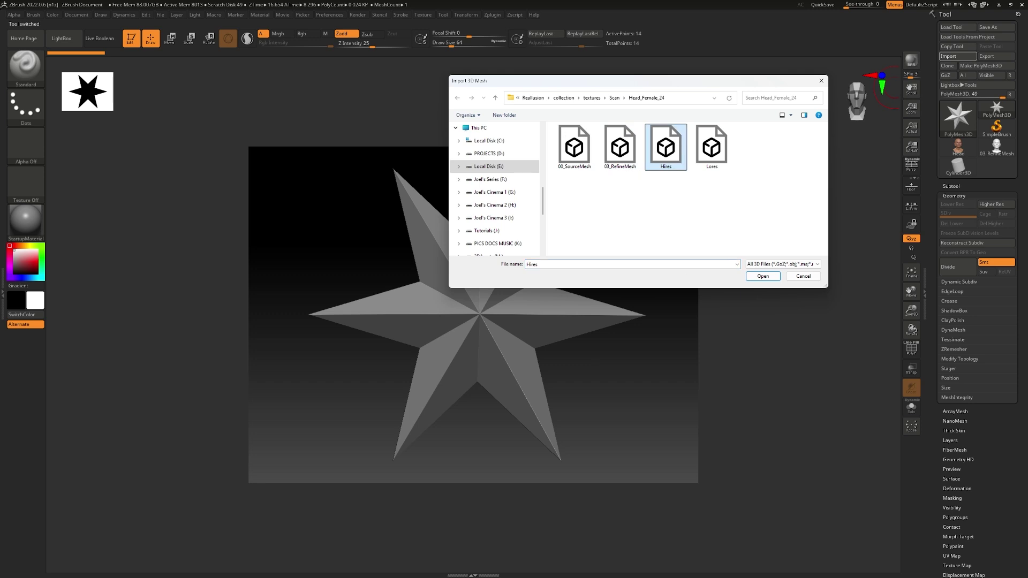
{"action": "left_click", "coordinate": [763, 276]}
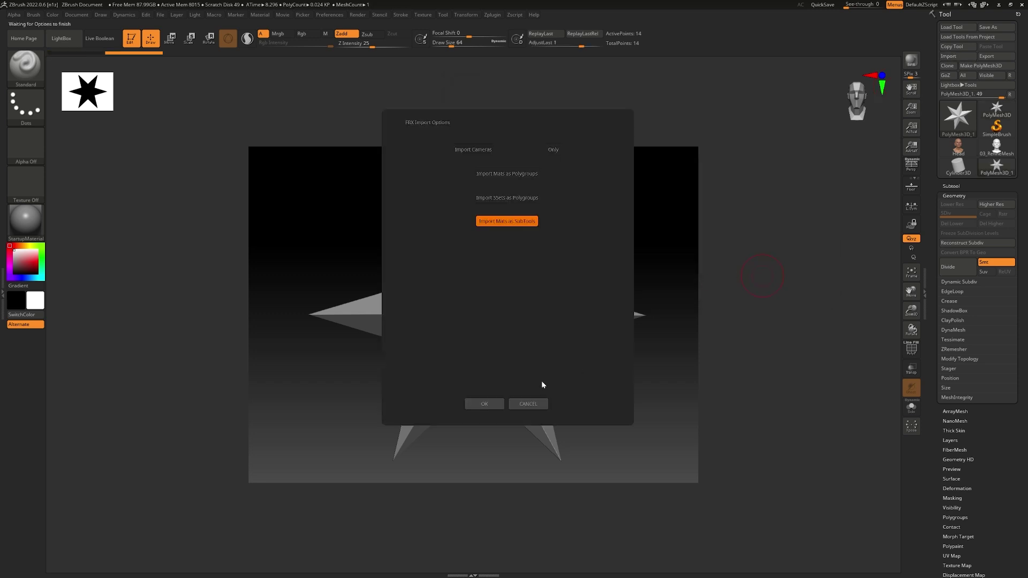
{"action": "left_click", "coordinate": [484, 404]}
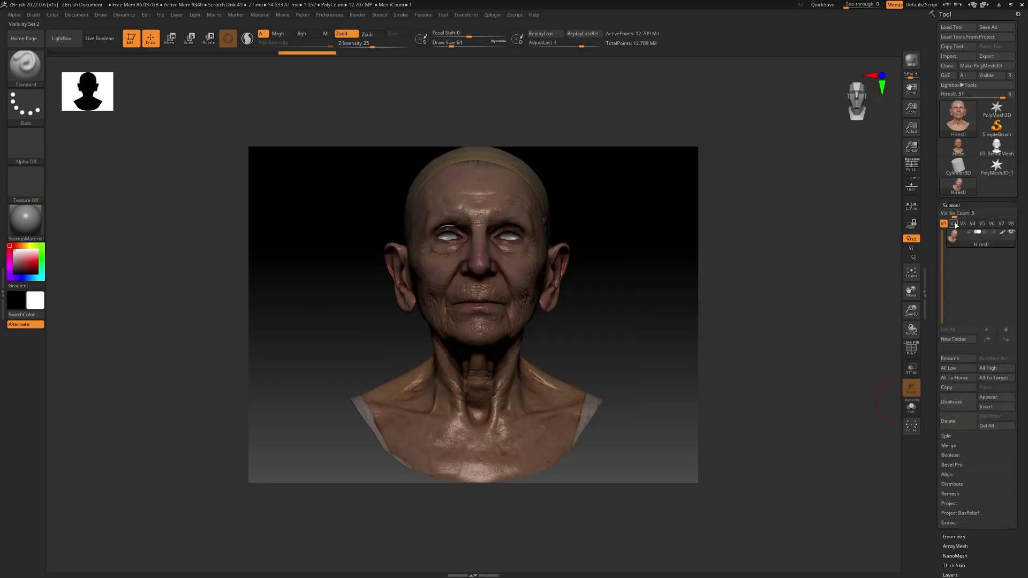
Step: Make 03_RefineMesh the active tool and add the Hires mesh to it as a subtool
{"action": "left_click", "coordinate": [997, 149]}
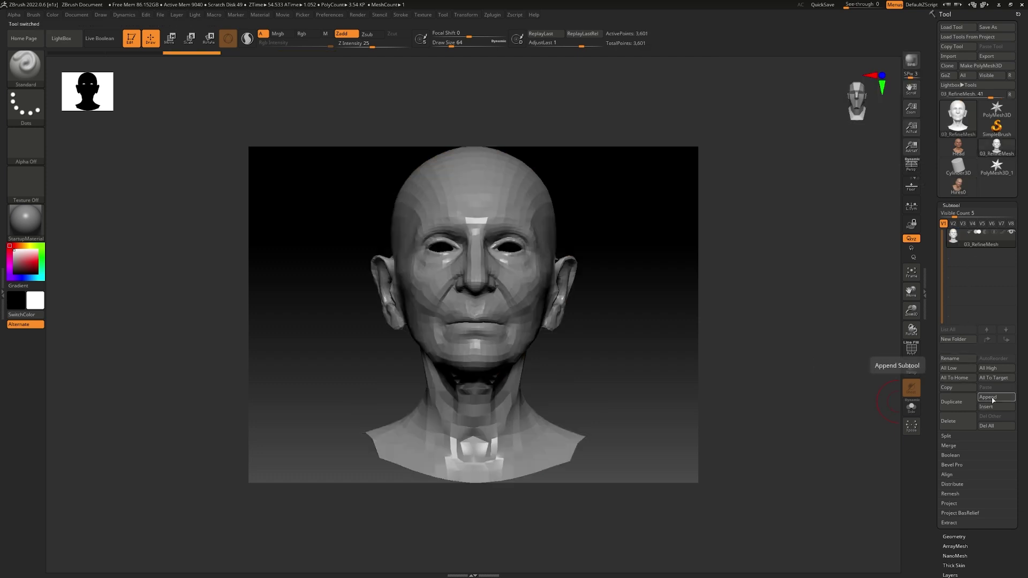
{"action": "left_click", "coordinate": [982, 408]}
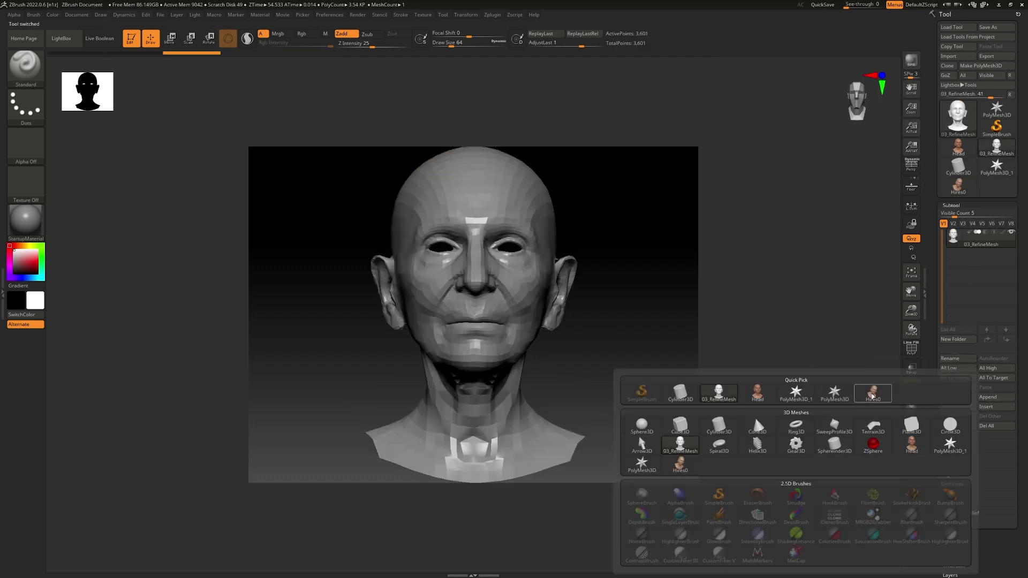
{"action": "left_click", "coordinate": [873, 395]}
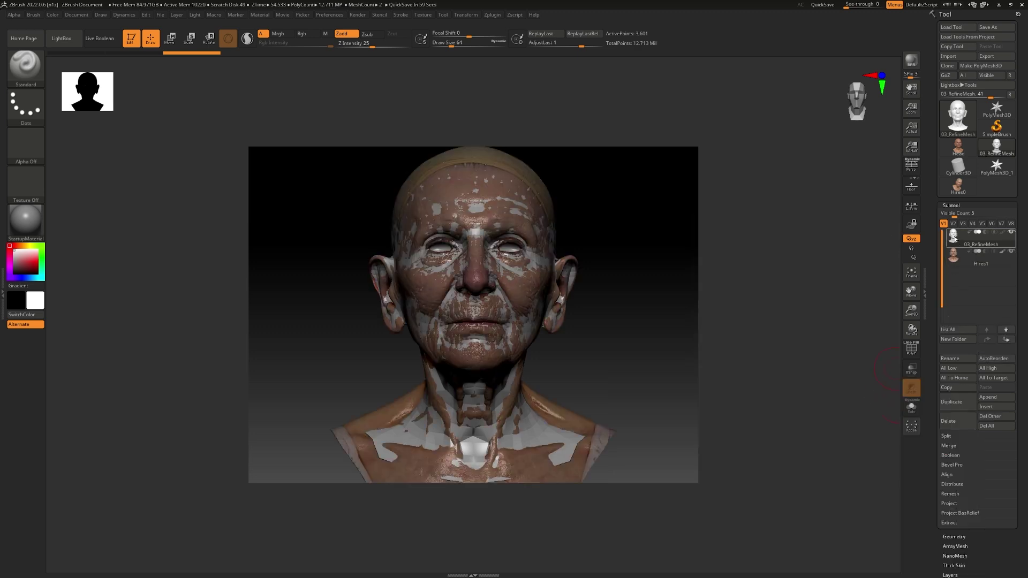
Step: Divide the 03_RefineMesh subtool once to reach subdivision level 2
{"action": "mouse_move", "coordinate": [953, 236]}
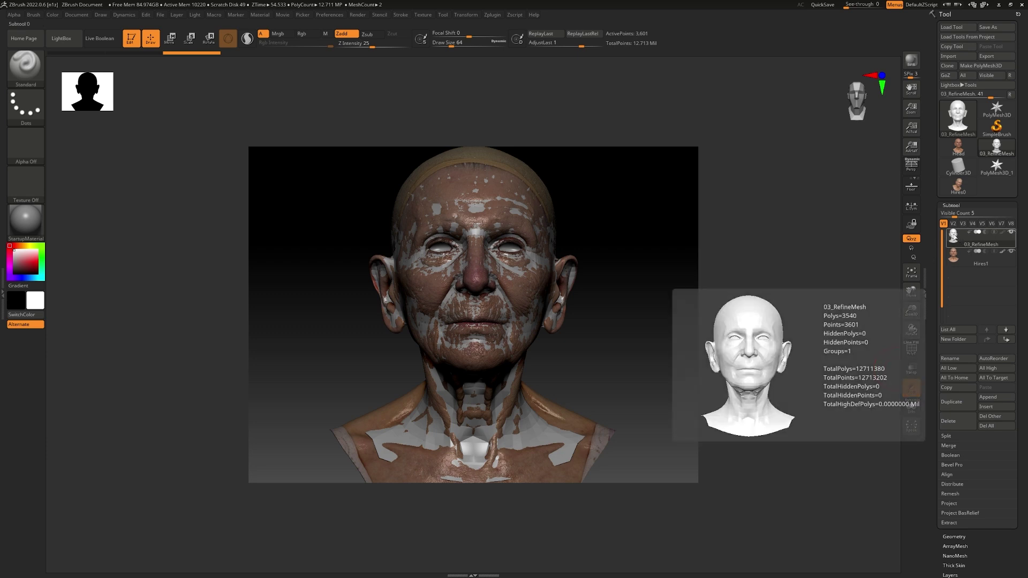
{"action": "left_click_drag", "start_coordinate": [933, 287], "coordinate": [935, 222]}
{"action": "left_click", "coordinate": [951, 372]}
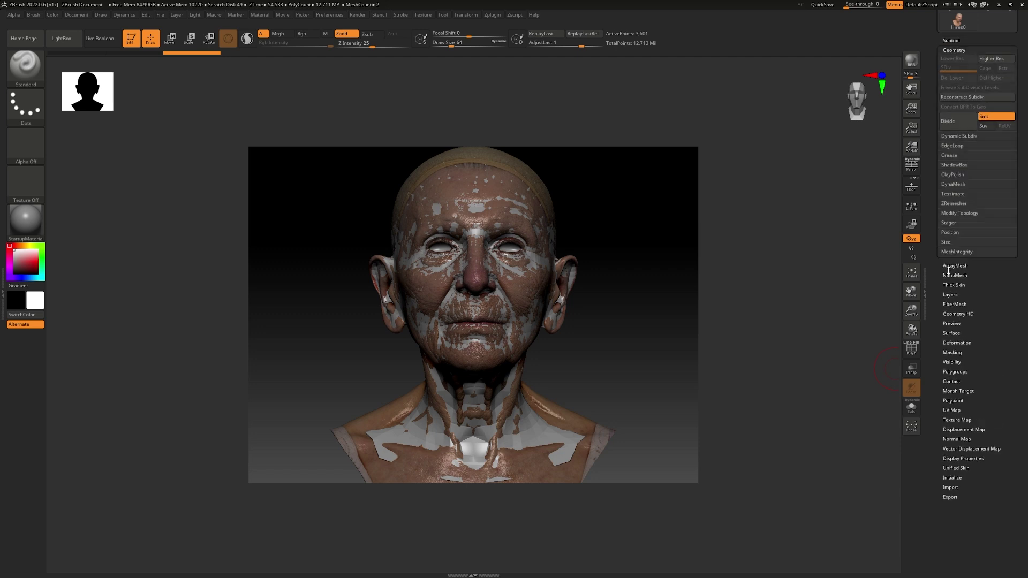
{"action": "left_click_drag", "start_coordinate": [933, 180], "coordinate": [927, 250]}
{"action": "left_click", "coordinate": [929, 228]}
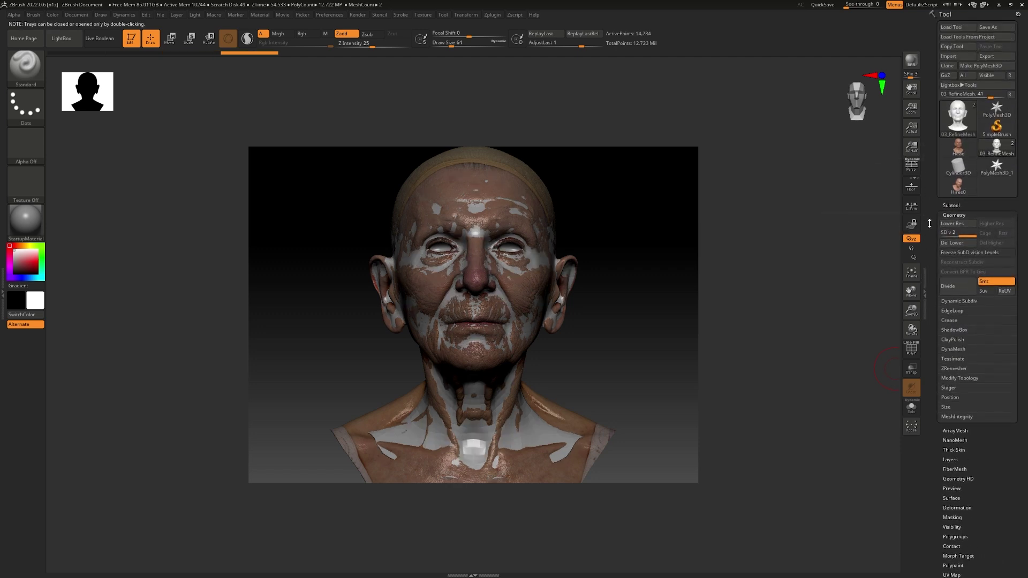
Step: Project the Hires detail onto 03_RefineMesh at subdivision level 2 with ProjectAll, declining the polypaint transfer
{"action": "left_click", "coordinate": [951, 206]}
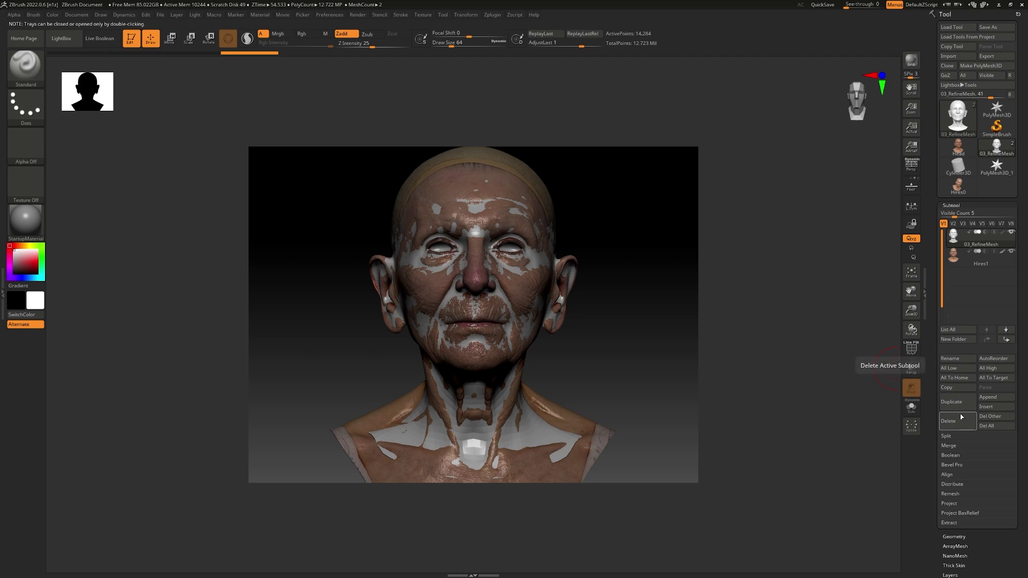
{"action": "left_click", "coordinate": [950, 504]}
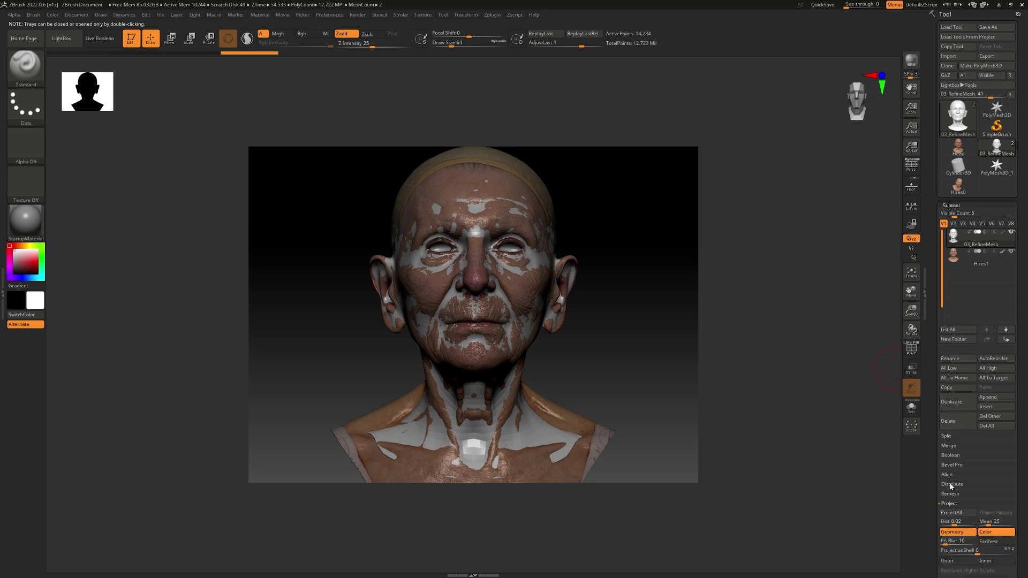
{"action": "scroll", "coordinate": [932, 449], "scroll_direction": "down", "scroll_amount": 3}
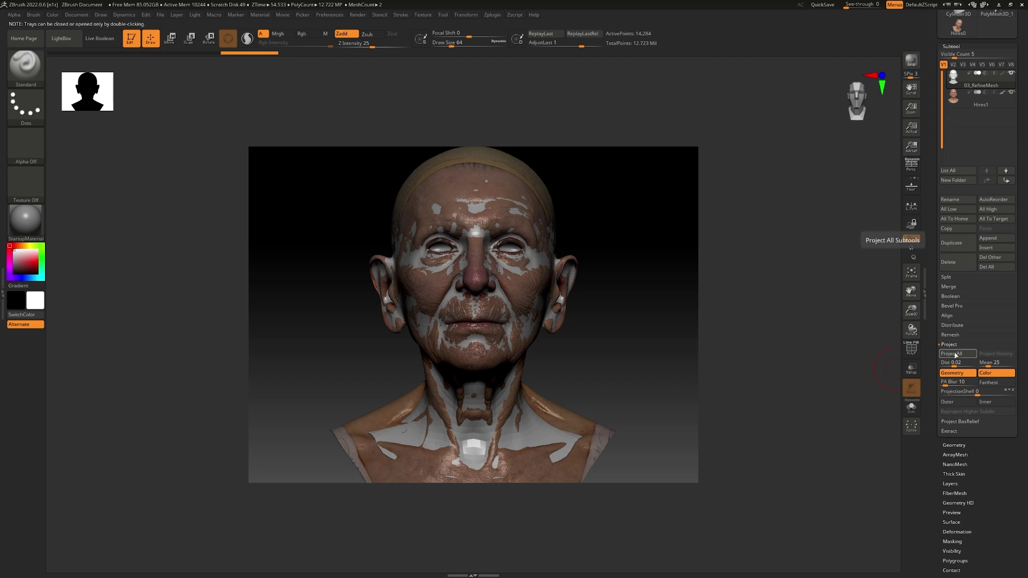
{"action": "left_click", "coordinate": [956, 354]}
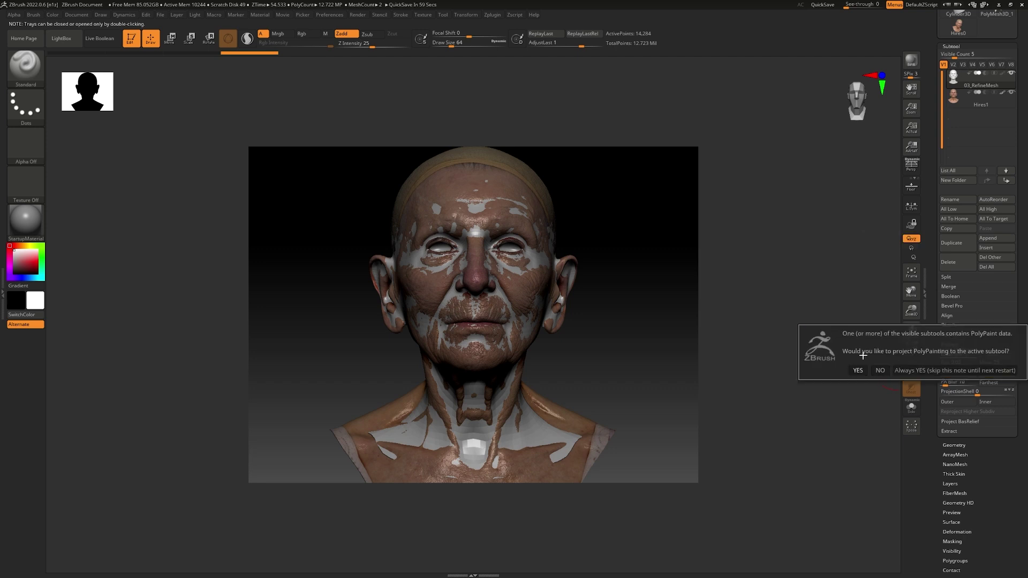
{"action": "left_click", "coordinate": [881, 371]}
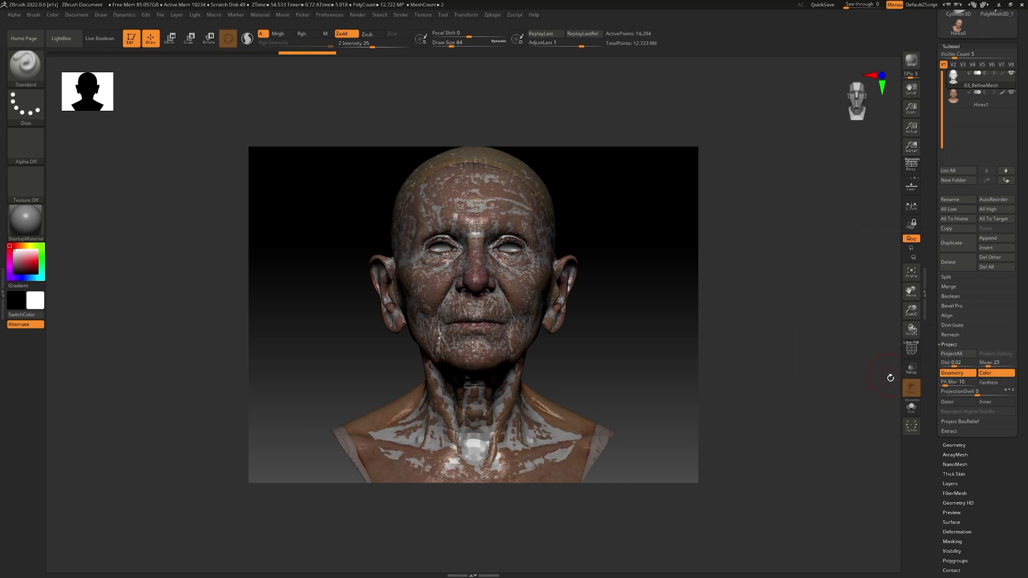
Step: Divide 03_RefineMesh to subdivision level 3 and project the Hires detail onto it without polypaint
{"action": "left_click", "coordinate": [952, 445]}
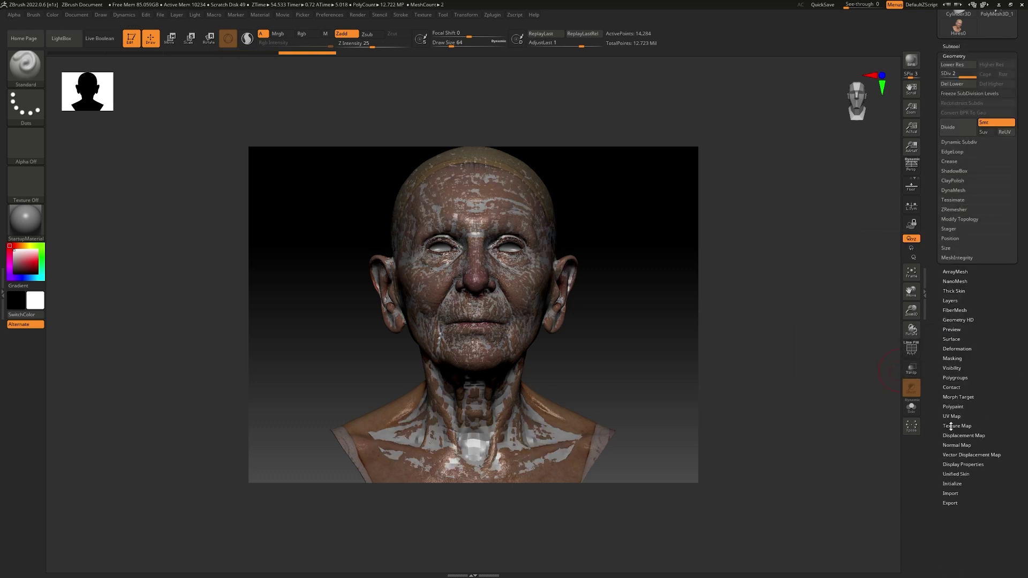
{"action": "left_click", "coordinate": [949, 127]}
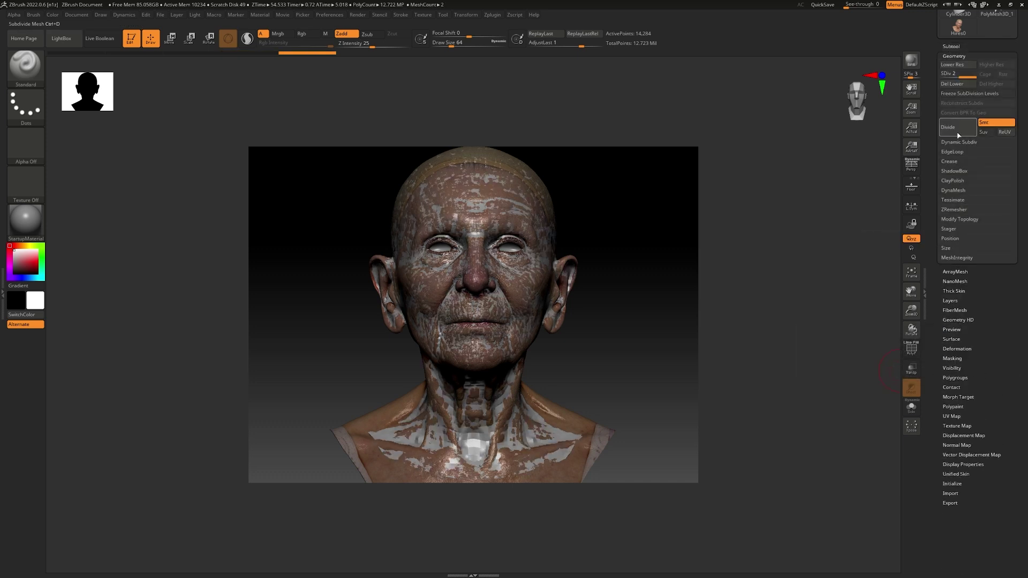
{"action": "left_click", "coordinate": [948, 46]}
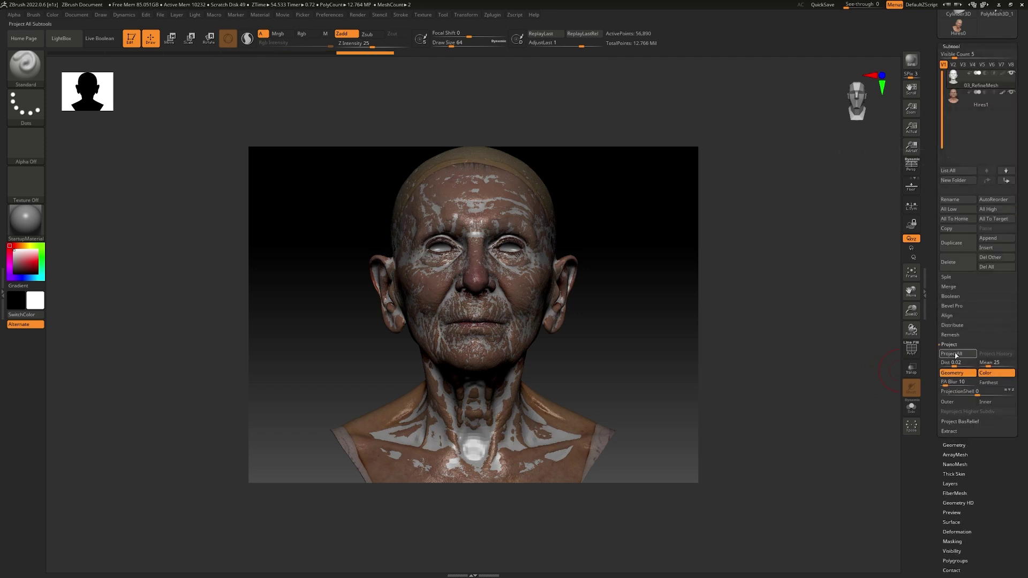
{"action": "left_click", "coordinate": [955, 353]}
{"action": "left_click", "coordinate": [880, 372]}
Step: Divide 03_RefineMesh to subdivision level 4 and project the Hires detail onto it without polypaint
{"action": "left_click", "coordinate": [954, 445]}
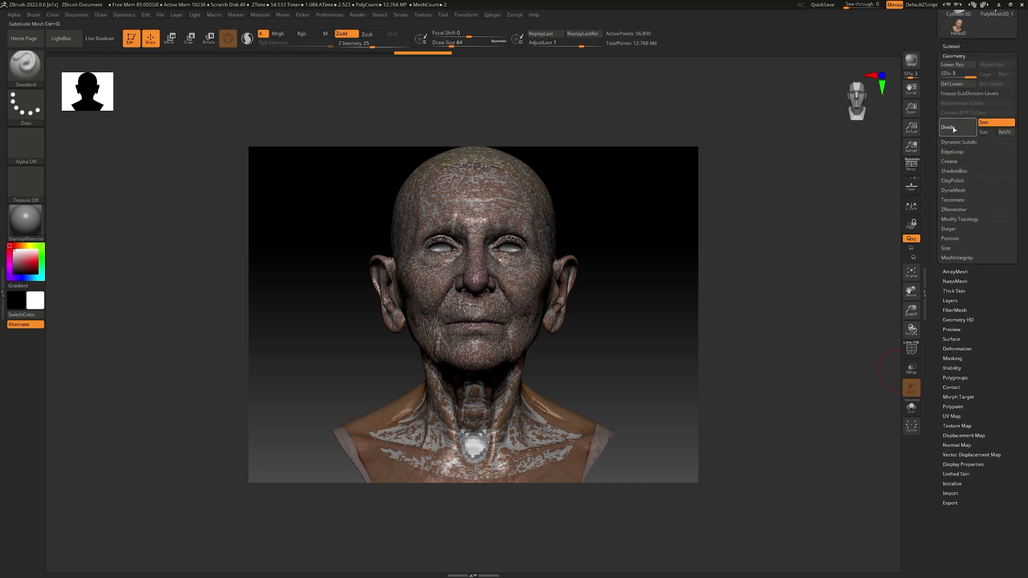
{"action": "left_click", "coordinate": [955, 129]}
{"action": "left_click", "coordinate": [951, 47]}
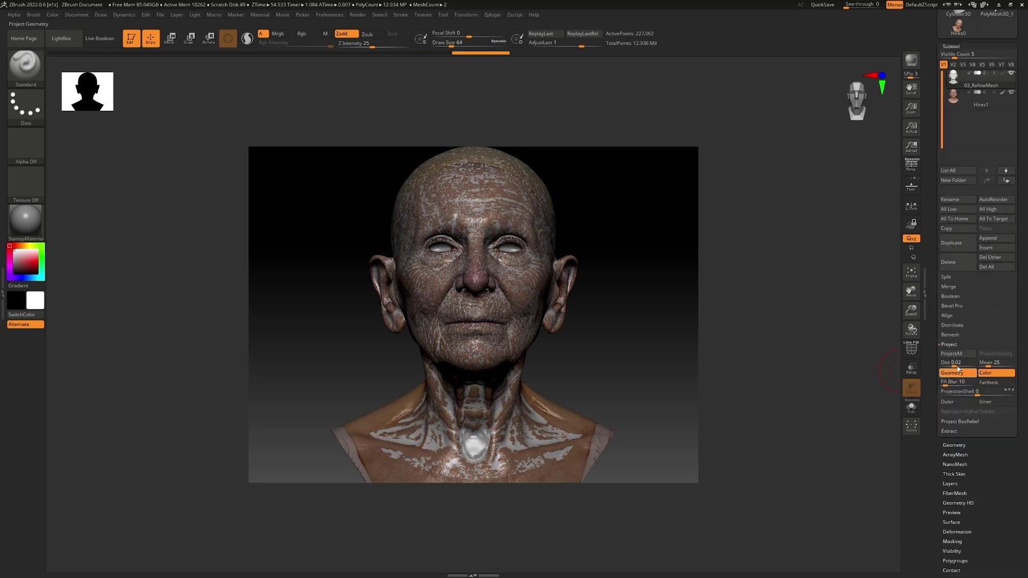
{"action": "left_click", "coordinate": [955, 354]}
{"action": "left_click", "coordinate": [880, 372]}
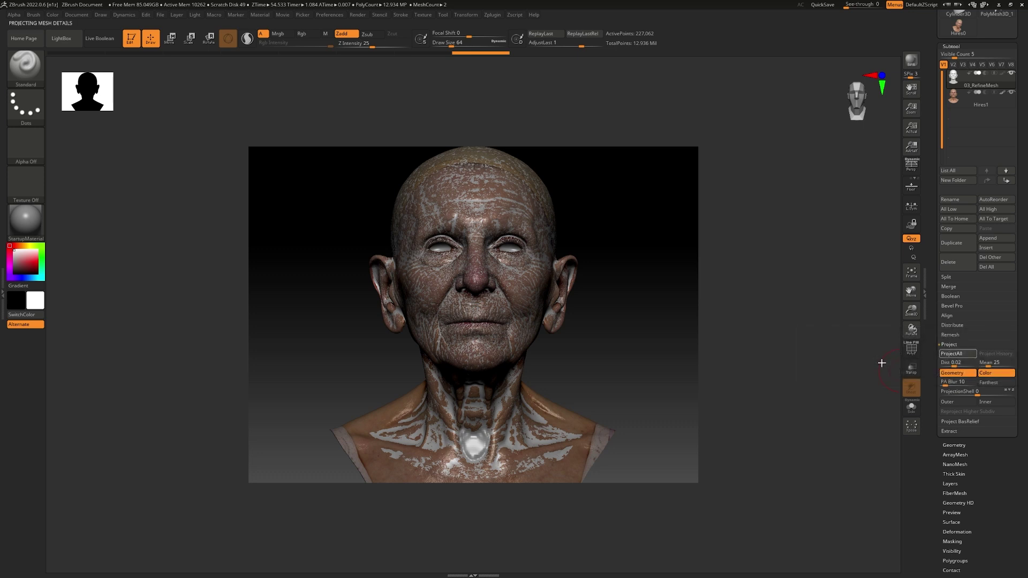
Step: Divide 03_RefineMesh to subdivision level 5 and project the Hires detail onto it without polypaint
{"action": "left_click", "coordinate": [955, 446]}
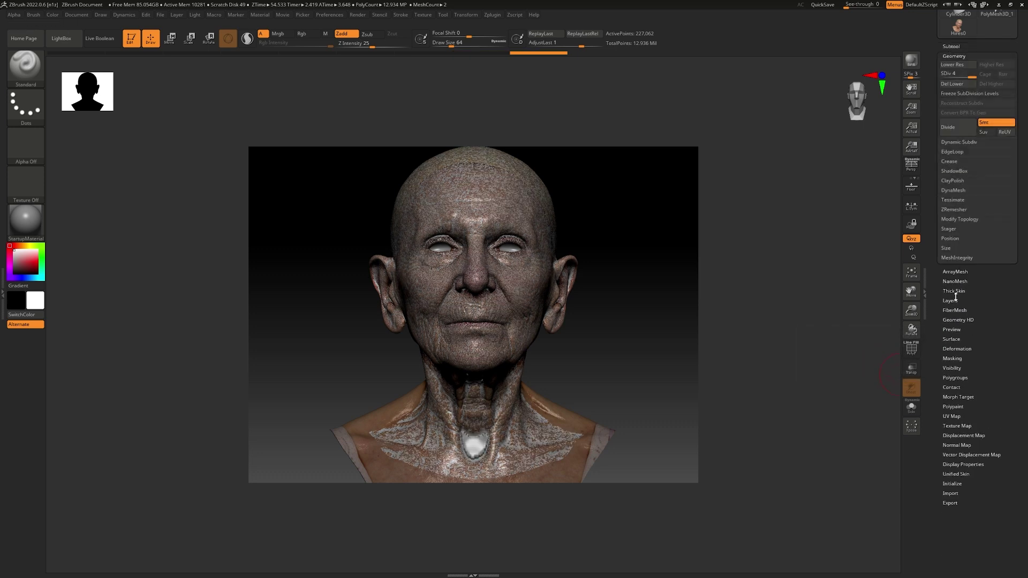
{"action": "left_click", "coordinate": [953, 129]}
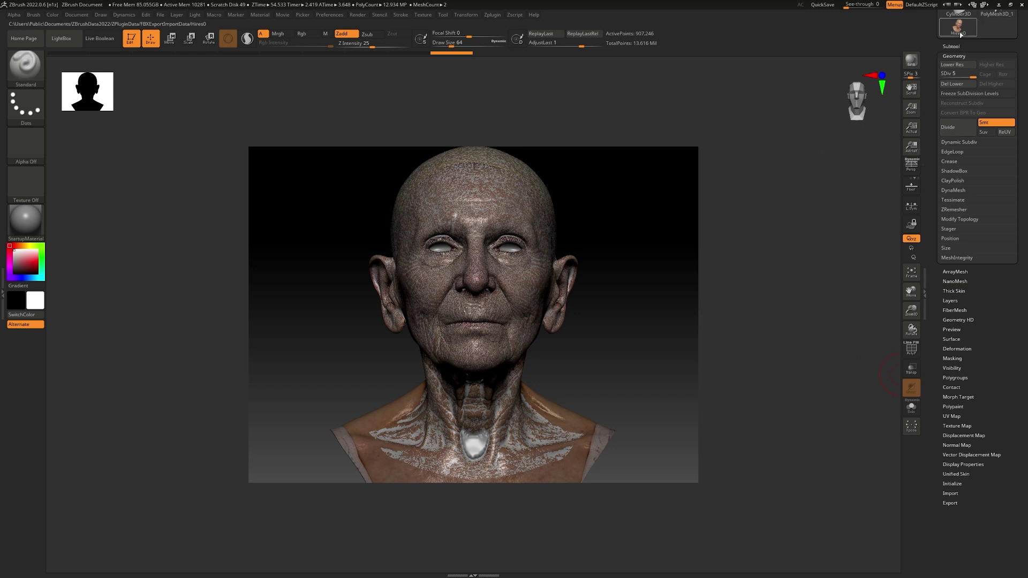
{"action": "left_click", "coordinate": [951, 46]}
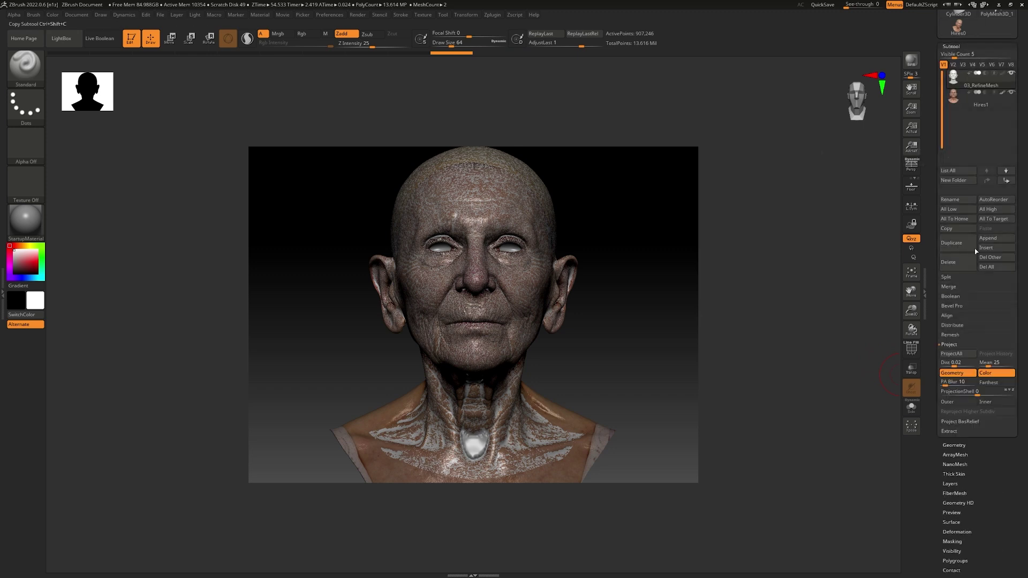
{"action": "left_click", "coordinate": [951, 354]}
{"action": "left_click", "coordinate": [884, 373]}
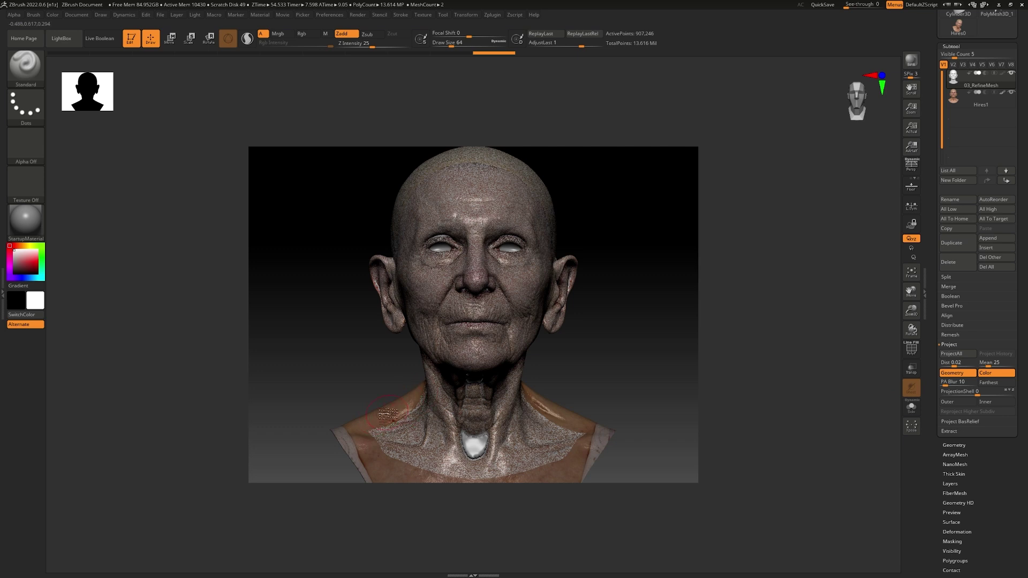
Step: Divide 03_RefineMesh to subdivision level 6 and project the Hires detail onto it without polypaint
{"action": "left_click", "coordinate": [956, 445]}
{"action": "left_click", "coordinate": [953, 127]}
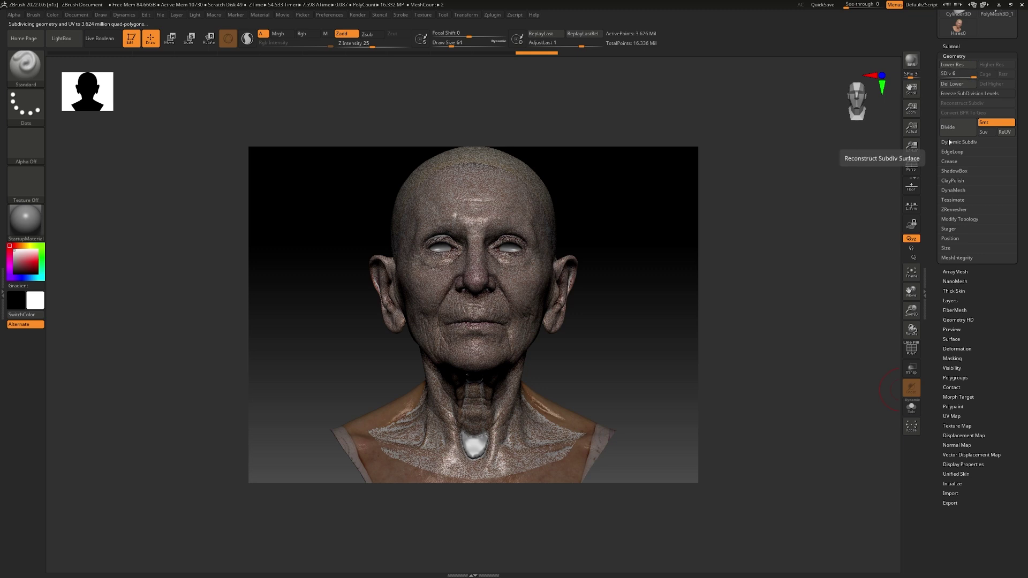
{"action": "left_click", "coordinate": [956, 47]}
{"action": "left_click", "coordinate": [958, 353]}
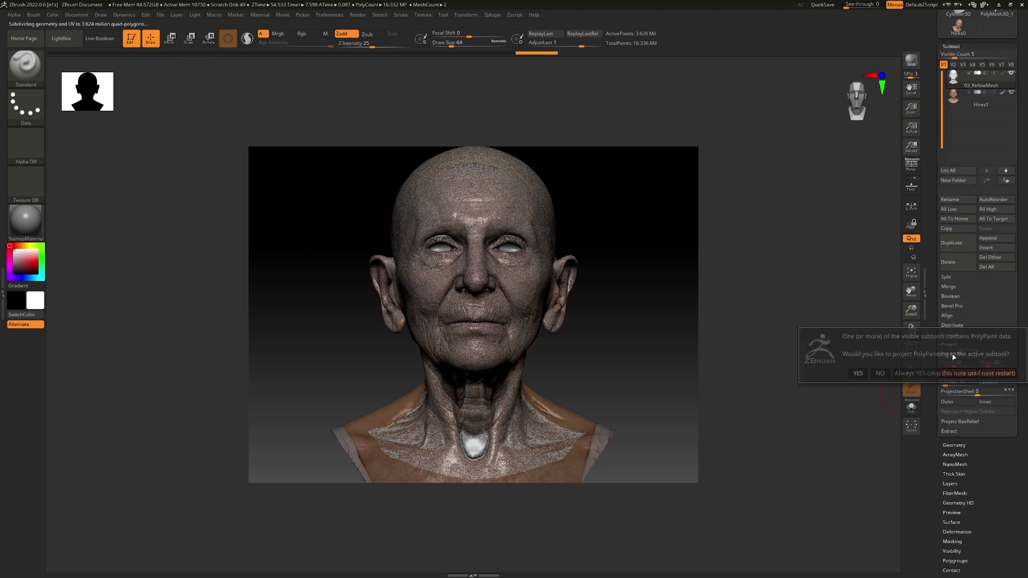
{"action": "left_click", "coordinate": [891, 374]}
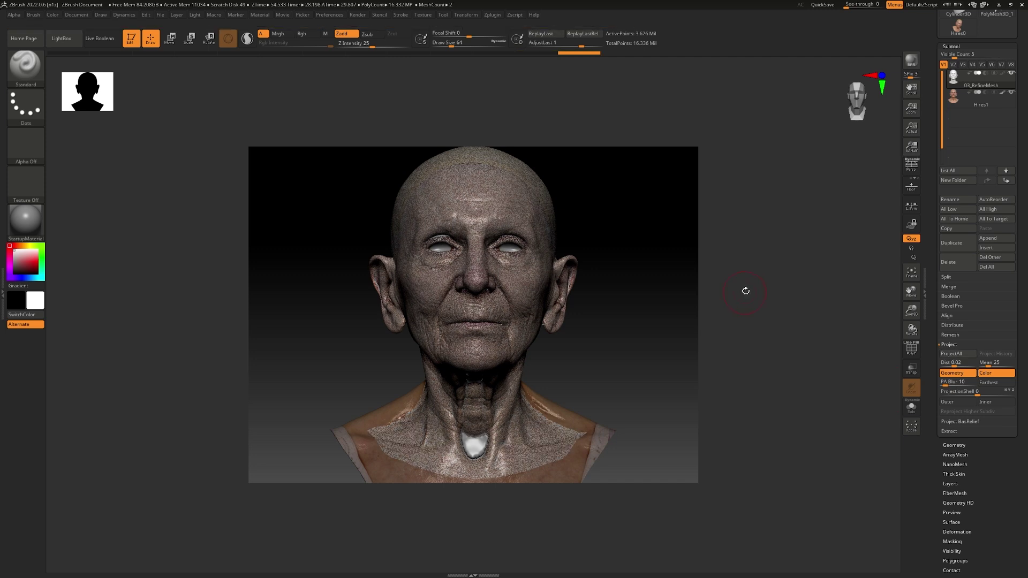
Step: Hide the Hires subtool and examine the projected detail on the head and neck from the side and front
{"action": "left_click", "coordinate": [1012, 93]}
{"action": "left_click_drag", "start_coordinate": [592, 315], "coordinate": [620, 344]}
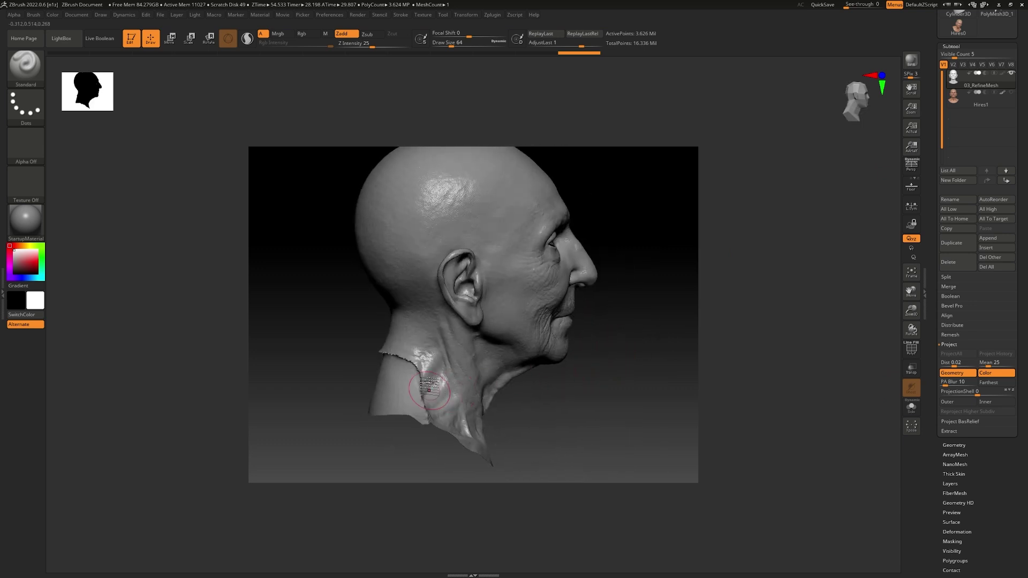
{"action": "left_click_drag", "start_coordinate": [580, 413], "coordinate": [641, 442]}
{"action": "mouse_move", "coordinate": [733, 366]}
{"action": "left_mouse_down"}
{"action": "mouse_move", "coordinate": [682, 369]}
{"action": "mouse_move", "coordinate": [712, 368]}
{"action": "mouse_move", "coordinate": [737, 340]}
{"action": "mouse_move", "coordinate": [723, 340]}
{"action": "mouse_move", "coordinate": [688, 344]}
{"action": "mouse_move", "coordinate": [764, 353]}
{"action": "mouse_move", "coordinate": [771, 367]}
{"action": "mouse_move", "coordinate": [774, 324]}
{"action": "left_mouse_up"}
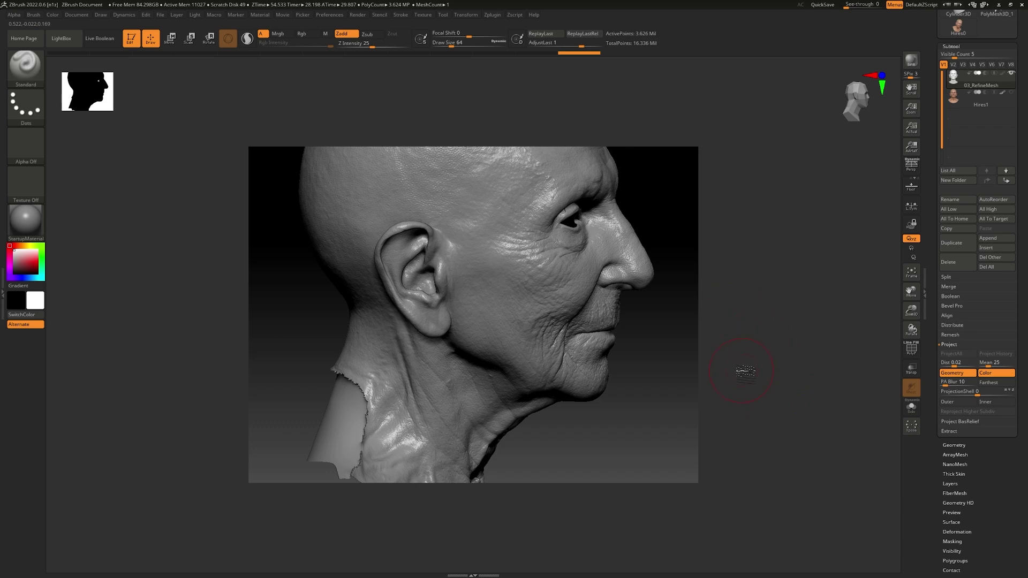
{"action": "mouse_move", "coordinate": [742, 371]}
{"action": "left_mouse_down", "text": "alt"}
{"action": "mouse_move", "coordinate": [739, 333]}
{"action": "mouse_move", "coordinate": [632, 344]}
{"action": "mouse_move", "coordinate": [666, 349]}
{"action": "mouse_move", "coordinate": [736, 284]}
{"action": "left_mouse_up", "text": "alt"}
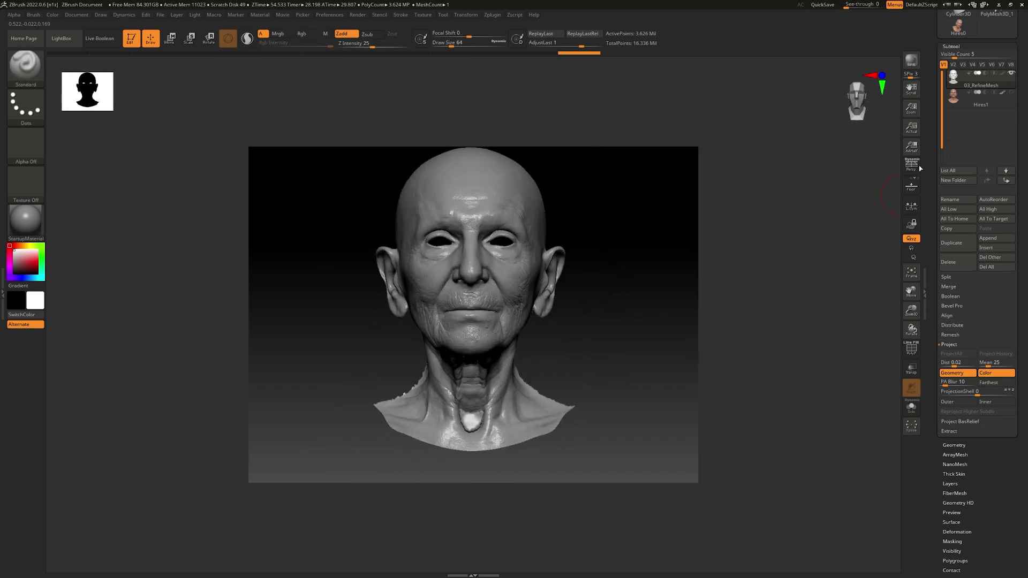
Step: Delete the Hires subtool and lower 03_RefineMesh to subdivision level 1
{"action": "left_click", "coordinate": [956, 98]}
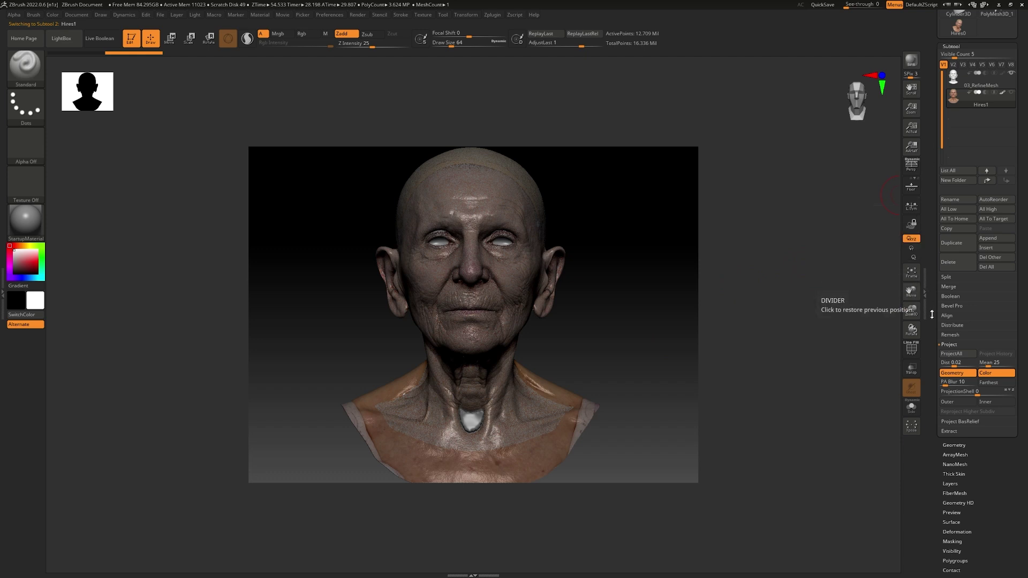
{"action": "left_click", "coordinate": [953, 261]}
{"action": "left_click", "coordinate": [885, 276]}
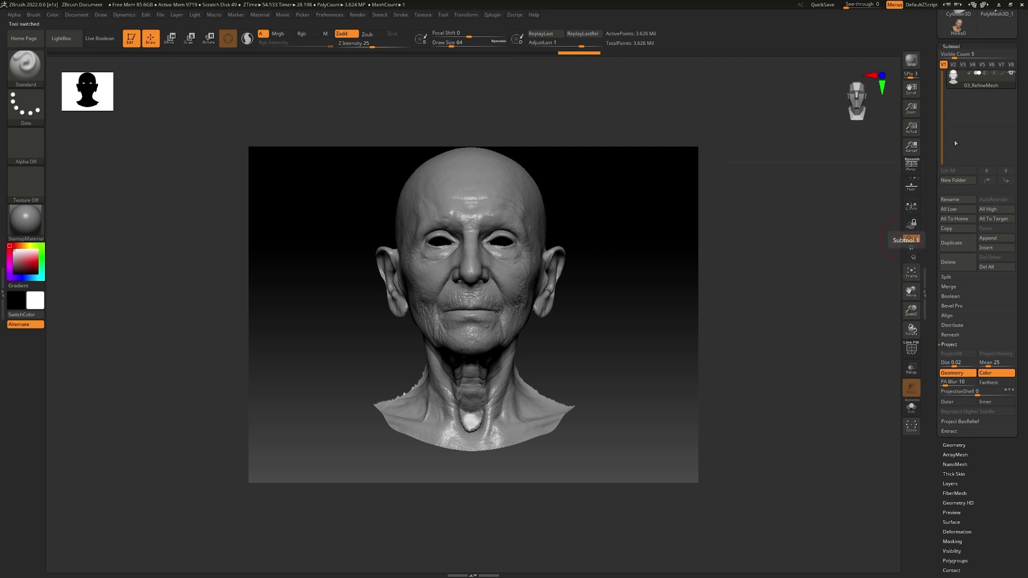
{"action": "left_click", "coordinate": [954, 445]}
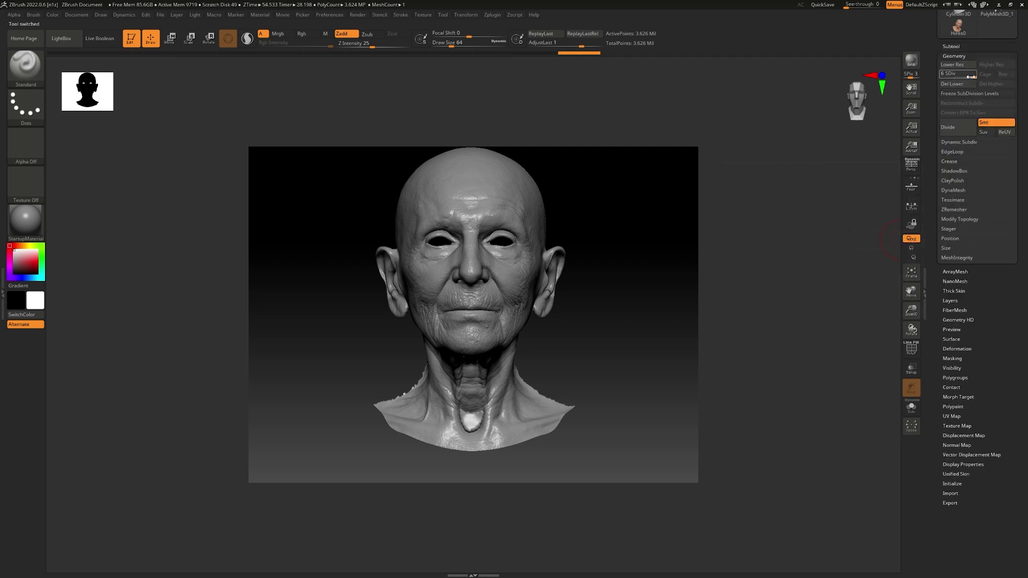
{"action": "left_click_drag", "start_coordinate": [971, 76], "coordinate": [927, 76]}
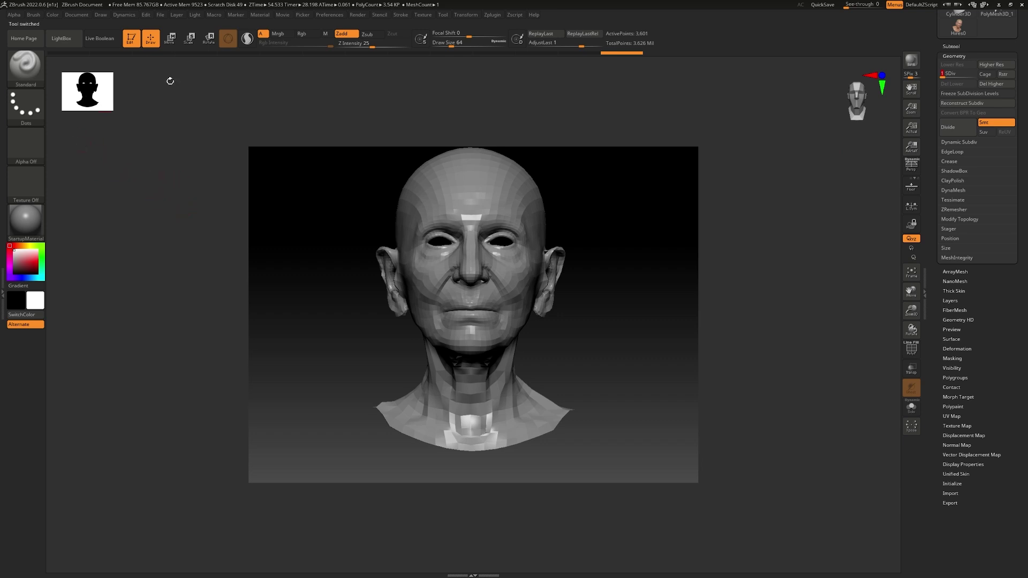
Step: Dock the Zplugin palette beside the canvas and open the Multi Map Exporter's Export Options
{"action": "left_click", "coordinate": [492, 16]}
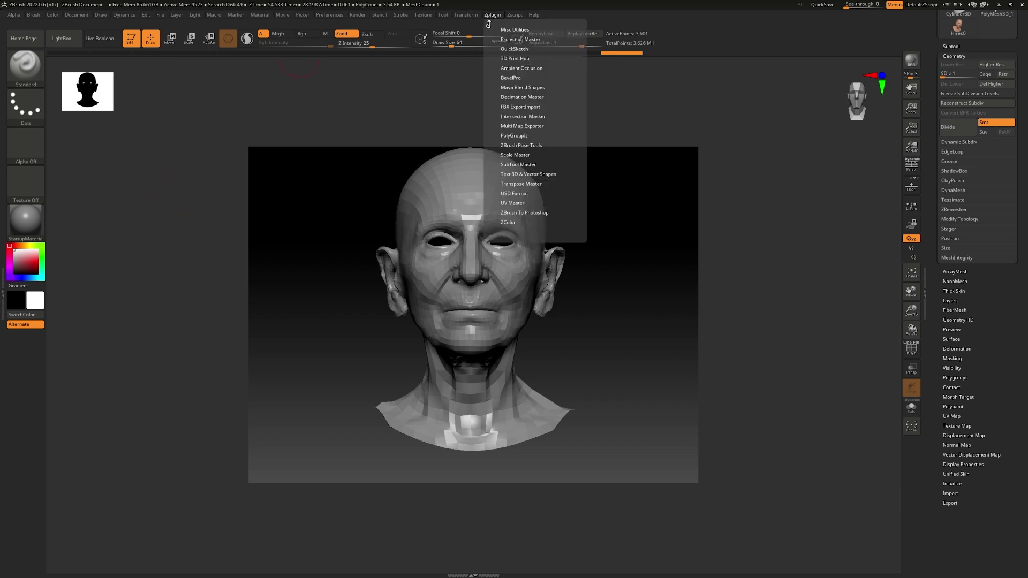
{"action": "left_click_drag", "start_coordinate": [489, 24], "coordinate": [4, 116]}
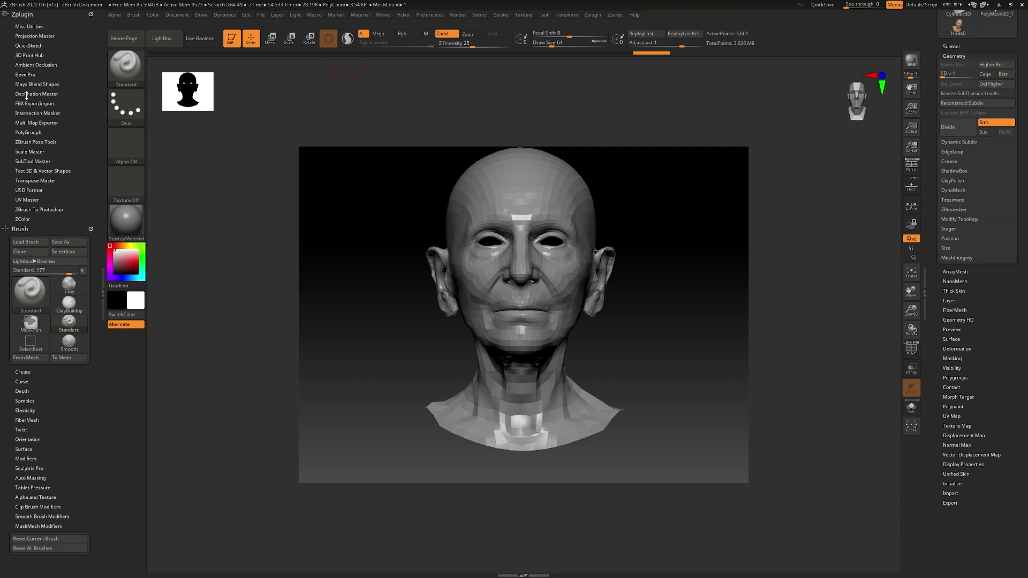
{"action": "left_click", "coordinate": [29, 123]}
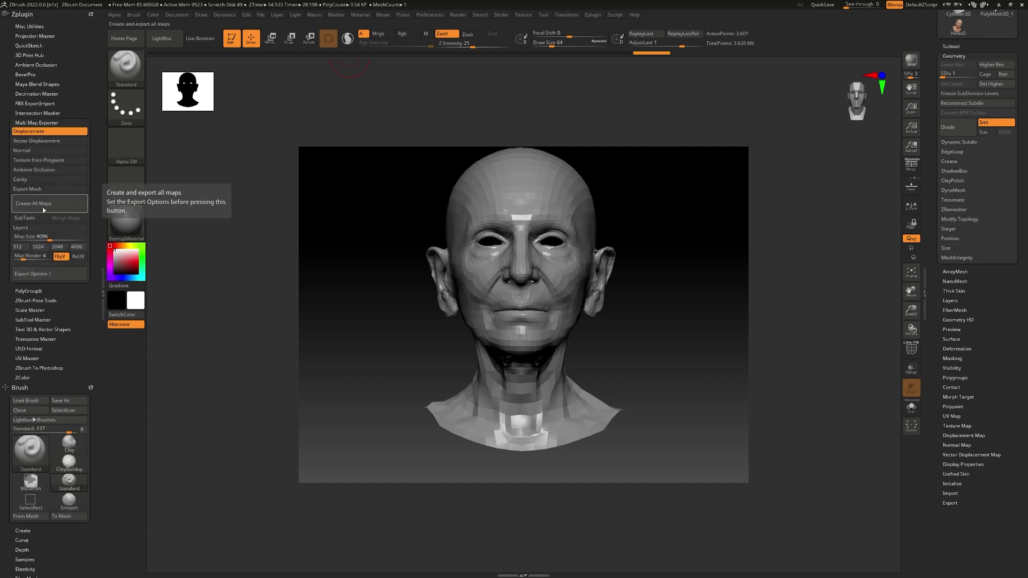
{"action": "left_click", "coordinate": [40, 275]}
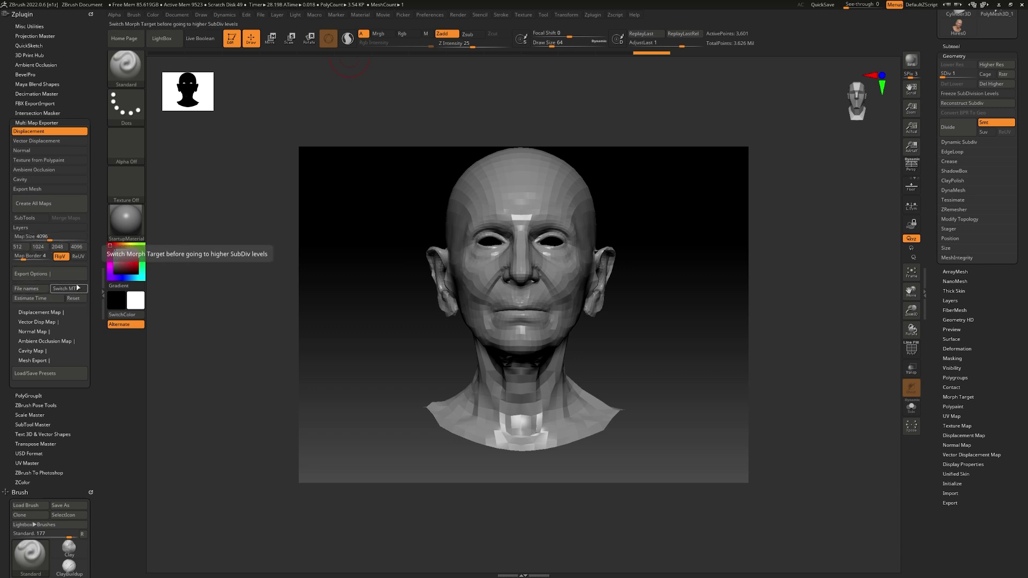
Step: Show the Displacement Map export options, create all maps, and save the result as EXR Head_Male_40_Displacement in the Scan folder Head_Female_24
{"action": "left_click", "coordinate": [44, 313]}
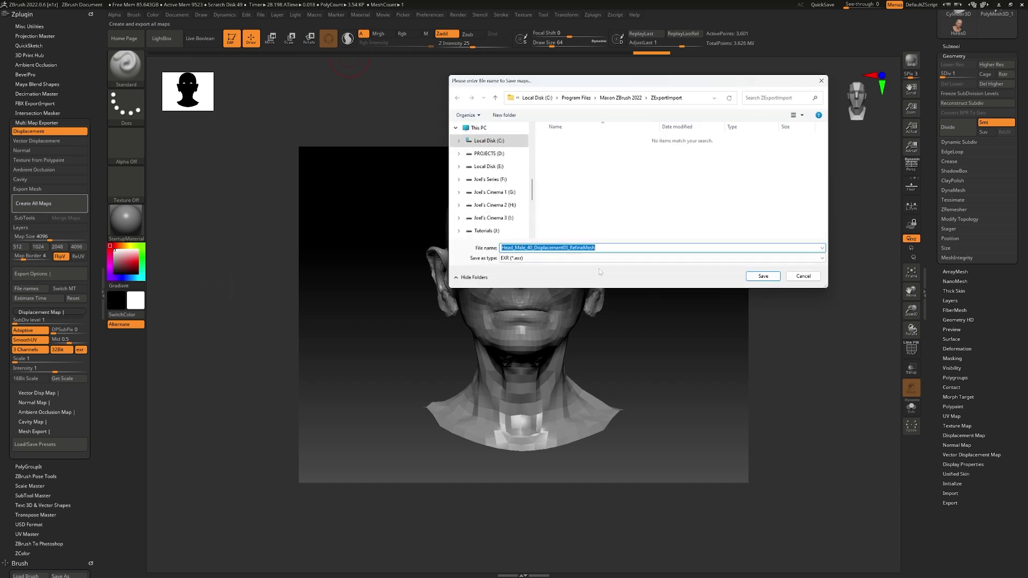
{"action": "left_click", "coordinate": [589, 248]}
{"action": "left_click", "coordinate": [694, 98]}
{"action": "key", "text": "ctrl+v"}
{"action": "left_click", "coordinate": [730, 99]}
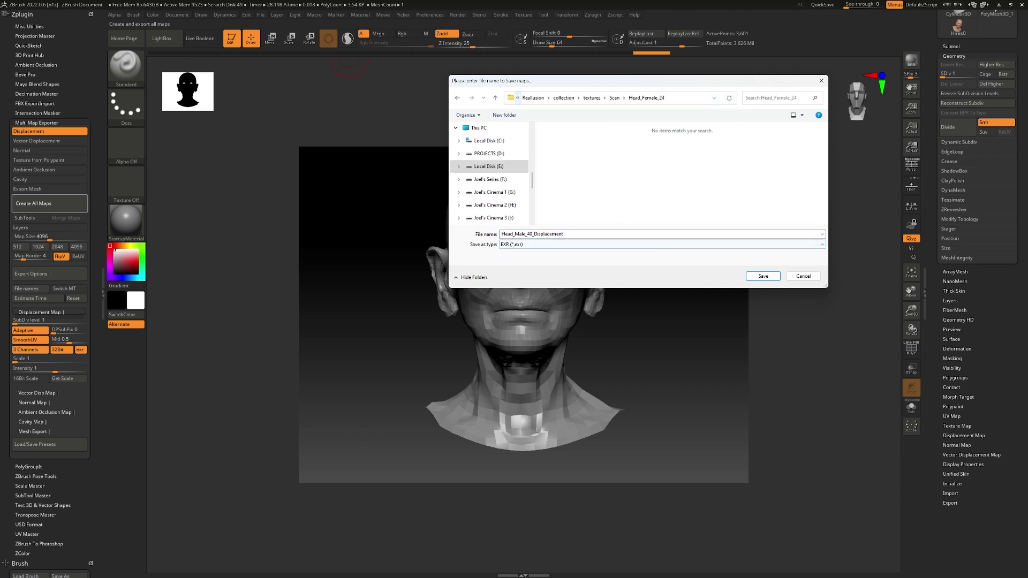
{"action": "left_click", "coordinate": [763, 276]}
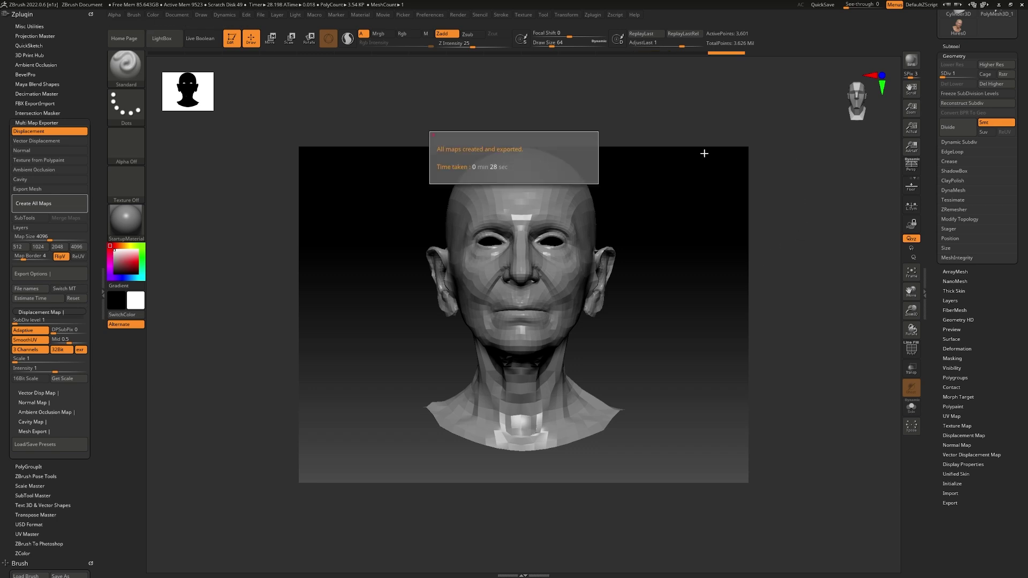
{"action": "left_click", "coordinate": [700, 230]}
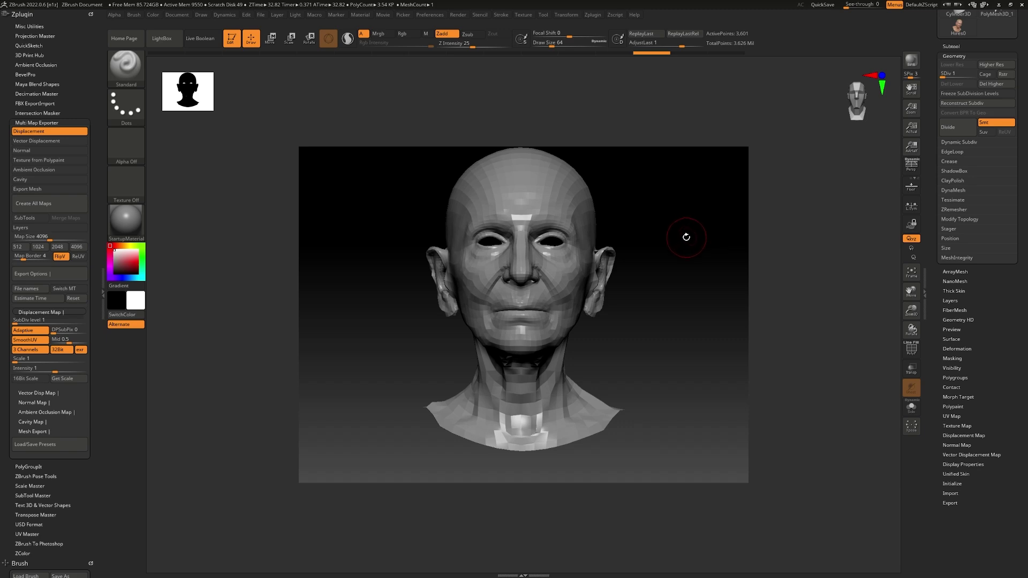
Step: Minimise ZBrush and switch to the Head_Female_24 folder window in File Explorer
{"action": "left_click_drag", "start_coordinate": [686, 236], "coordinate": [684, 230]}
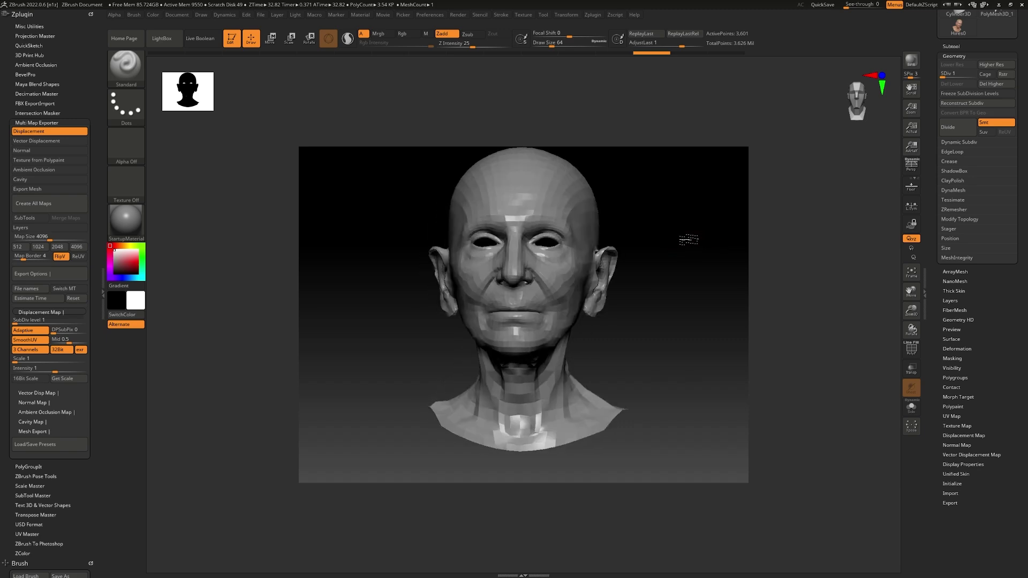
{"action": "left_click", "coordinate": [1000, 6]}
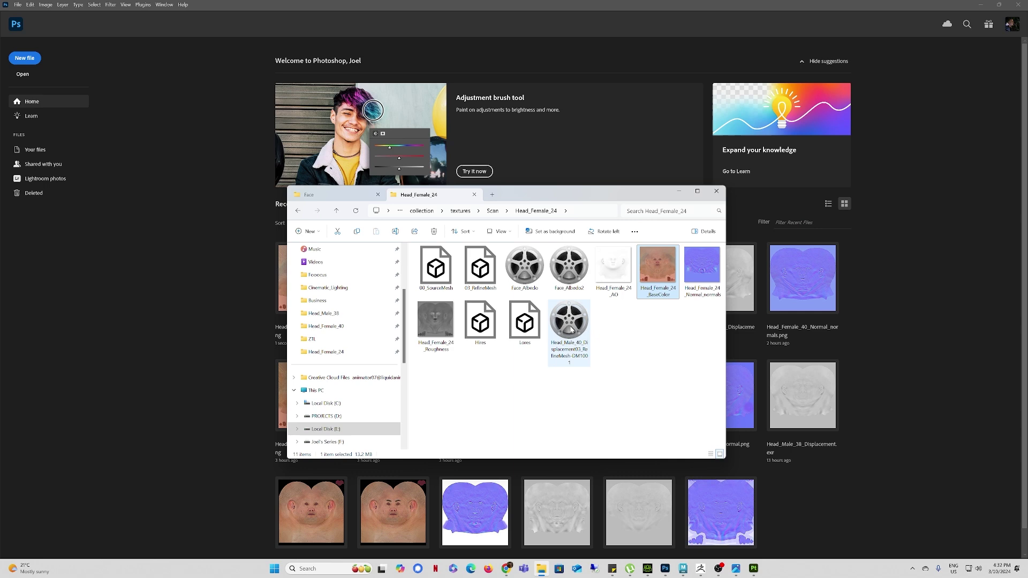
Step: Rename the Head_Male_40 RefineMesh displacement file as Head_Male_40_Displacement and open it in Photoshop
{"action": "left_click", "coordinate": [574, 358]}
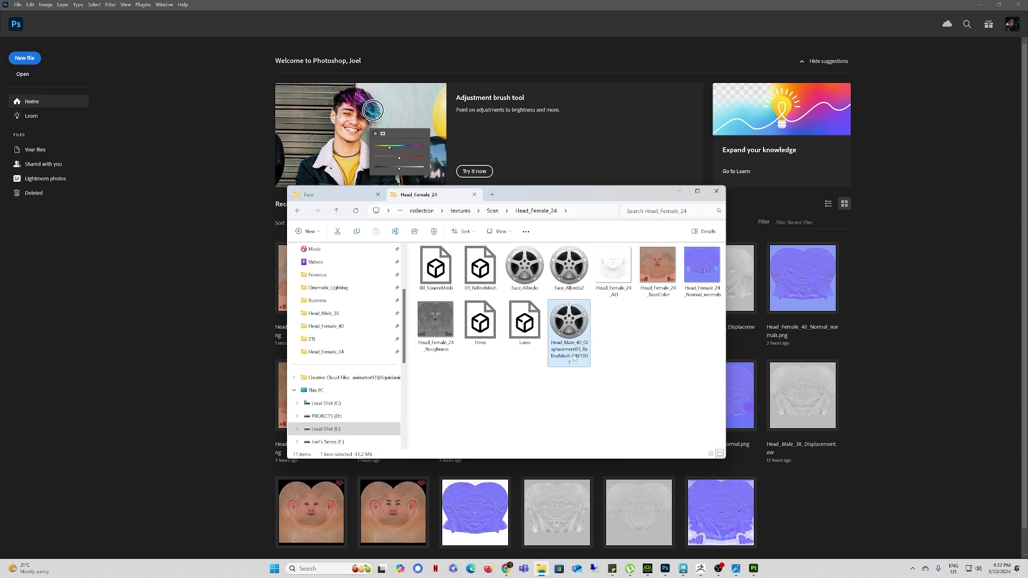
{"action": "key", "text": "F2"}
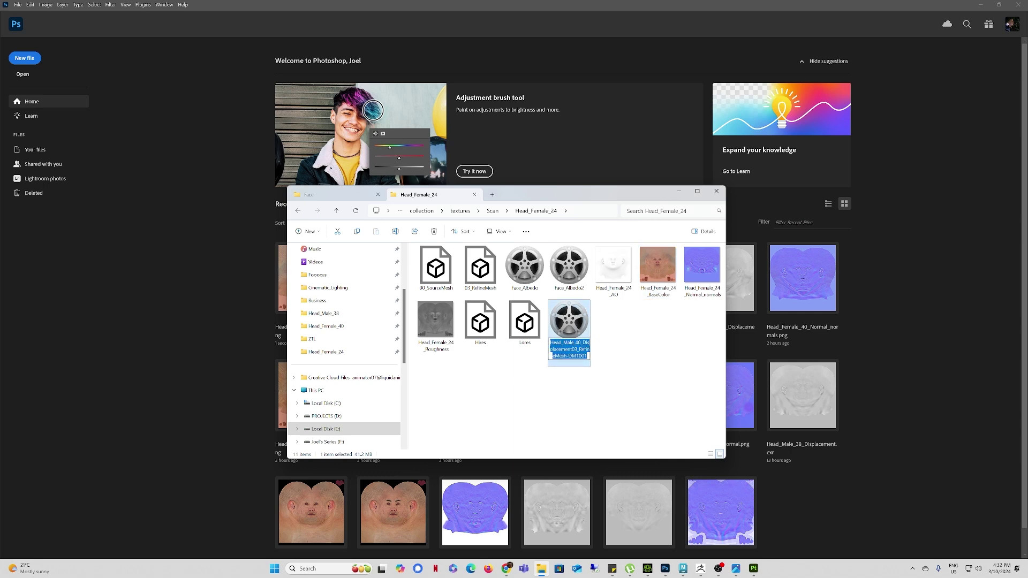
{"action": "left_click_drag", "start_coordinate": [572, 350], "coordinate": [476, 26]}
{"action": "key", "text": "BackSpace"}
{"action": "left_click", "coordinate": [632, 374]}
{"action": "left_click", "coordinate": [304, 99]}
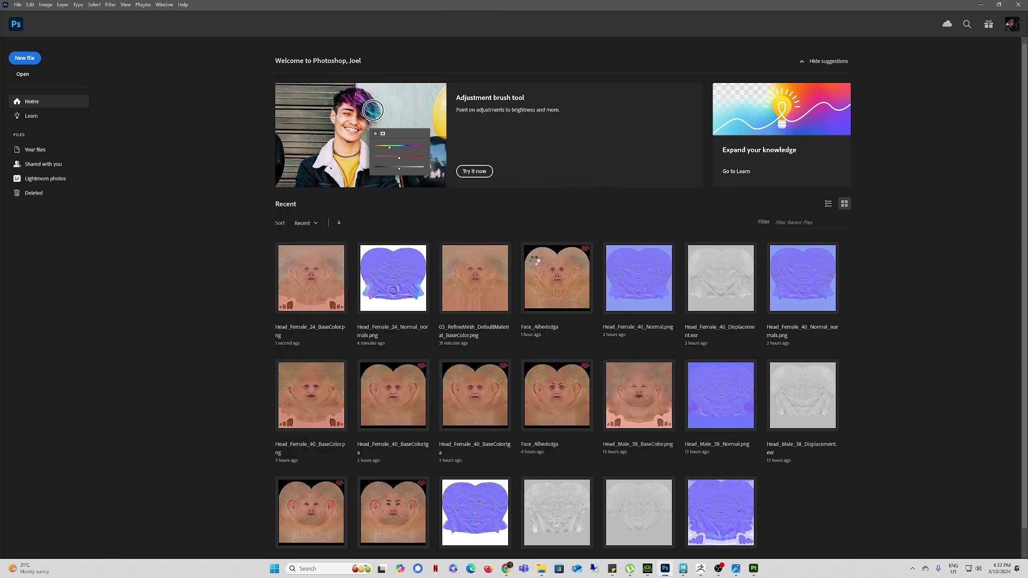
Step: Lasso the white artifact behind the earlobe, replace it with Content-Aware Fill on a new layer, and deselect
{"action": "scroll", "coordinate": [332, 373], "scroll_direction": "up", "scroll_amount": 3, "text": "alt"}
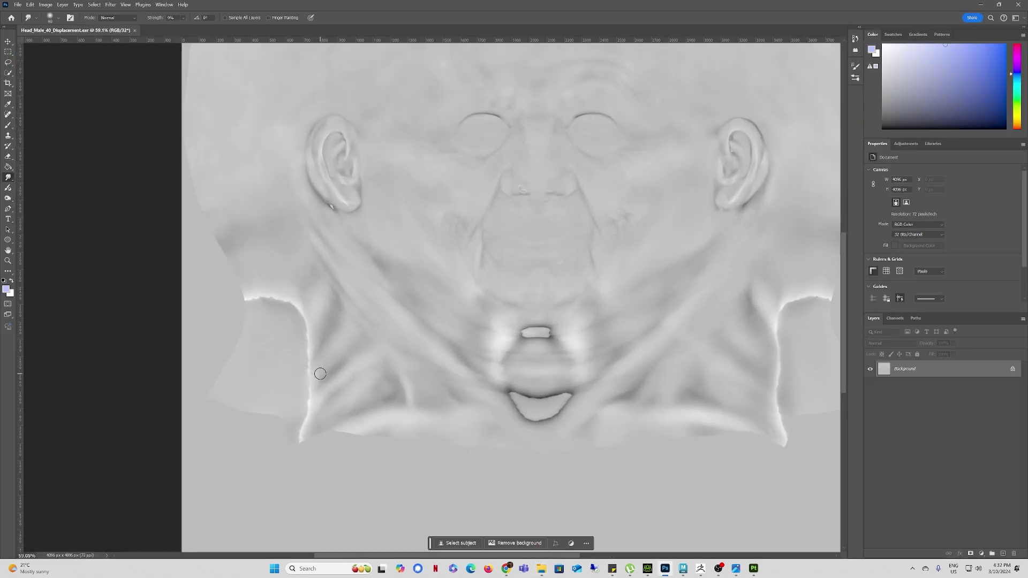
{"action": "scroll", "coordinate": [514, 402], "scroll_direction": "up", "scroll_amount": 1, "text": "alt"}
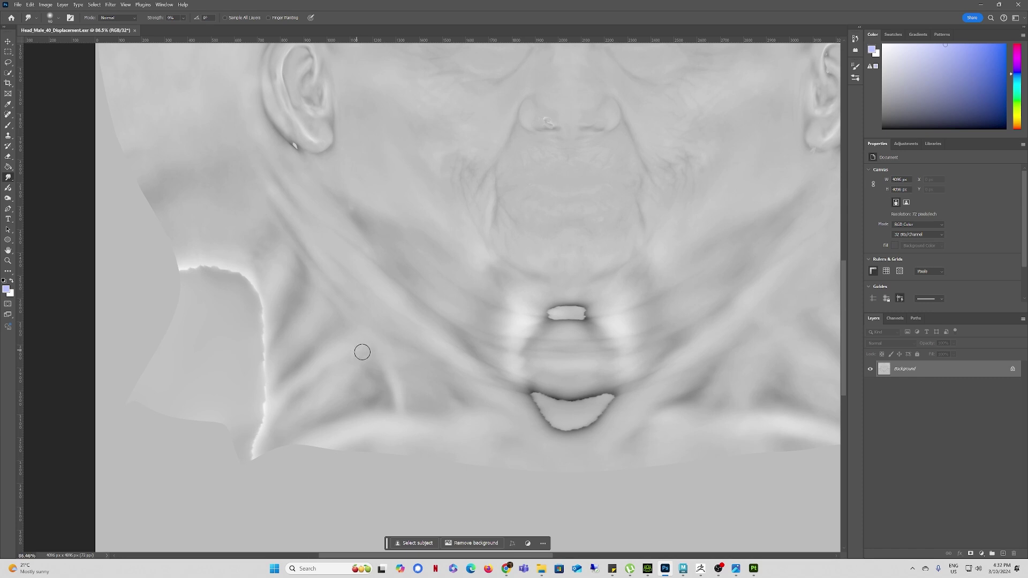
{"action": "scroll", "coordinate": [298, 218], "scroll_direction": "up", "scroll_amount": 5, "text": "alt"}
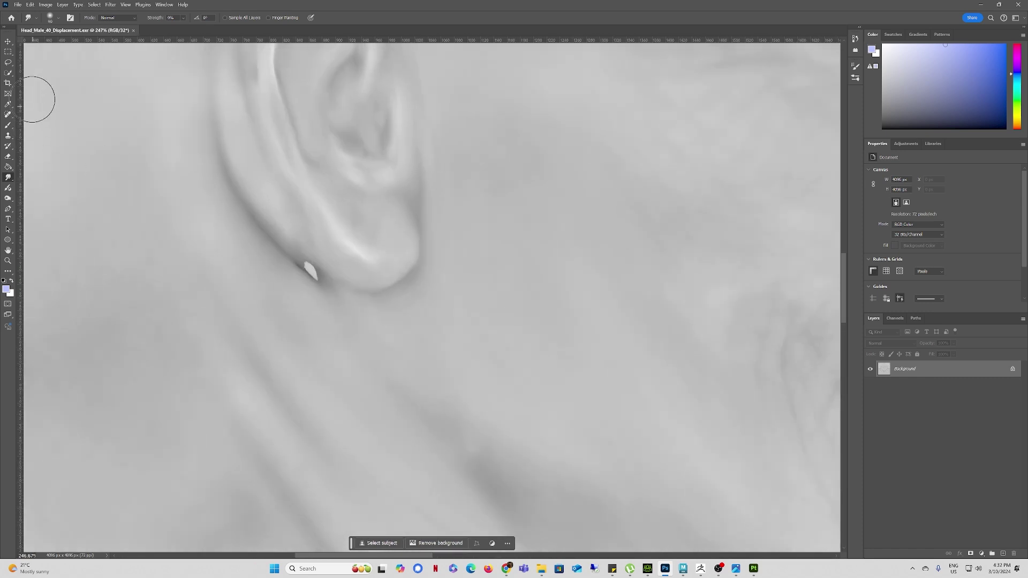
{"action": "left_click", "coordinate": [9, 62]}
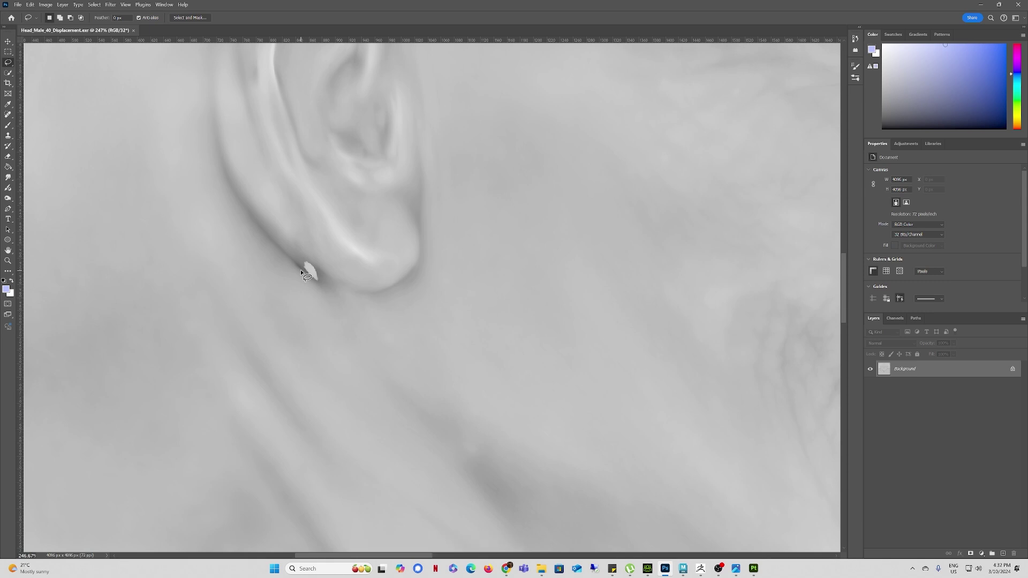
{"action": "left_click_drag", "start_coordinate": [304, 275], "coordinate": [316, 276]}
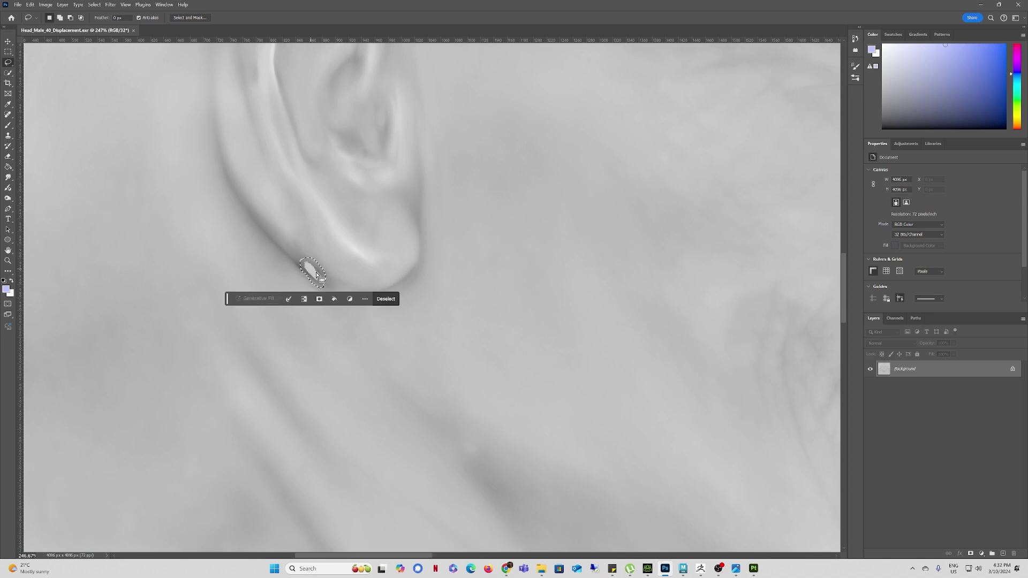
{"action": "left_click", "coordinate": [31, 5]}
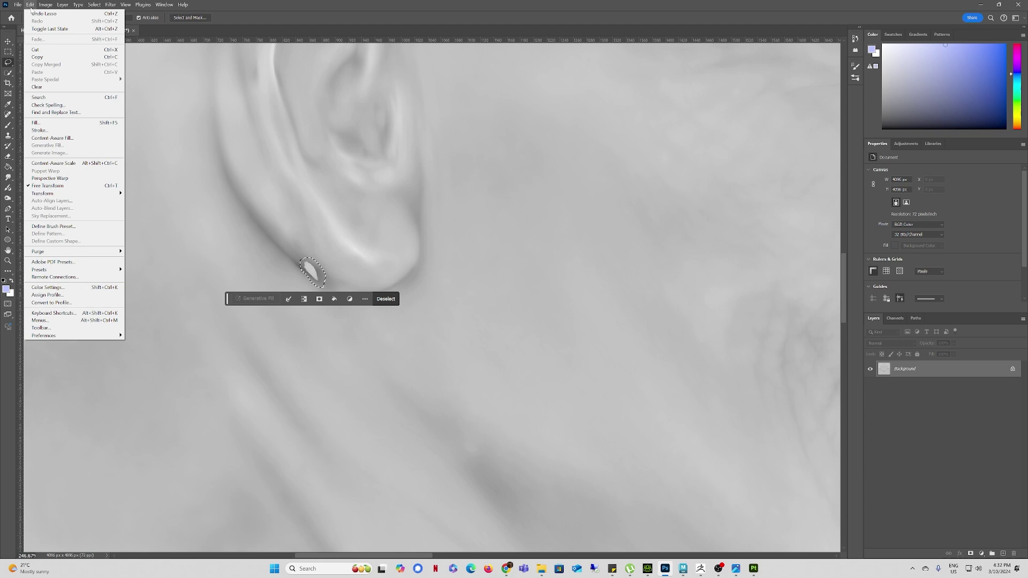
{"action": "left_click", "coordinate": [73, 141]}
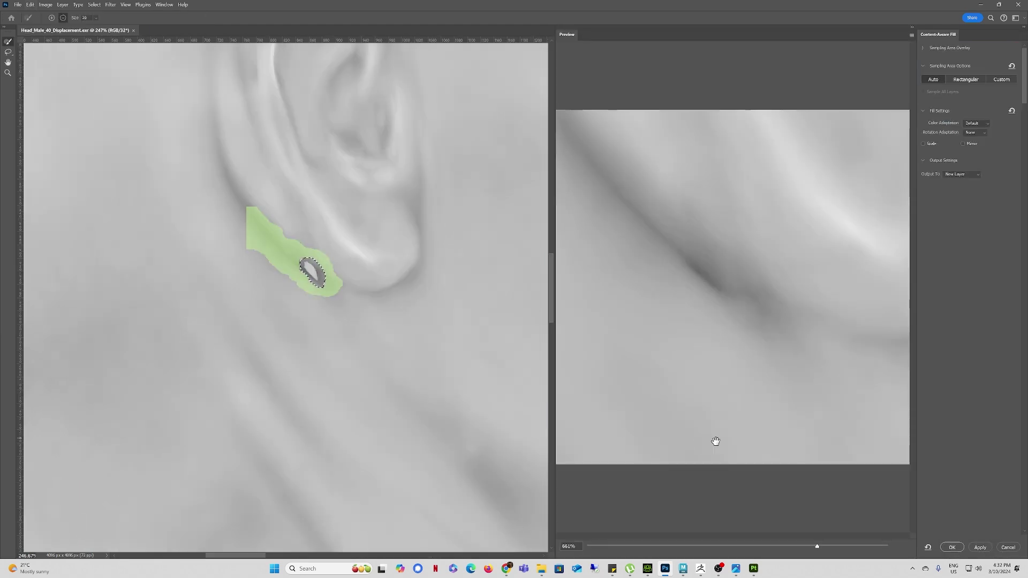
{"action": "left_click", "coordinate": [951, 547]}
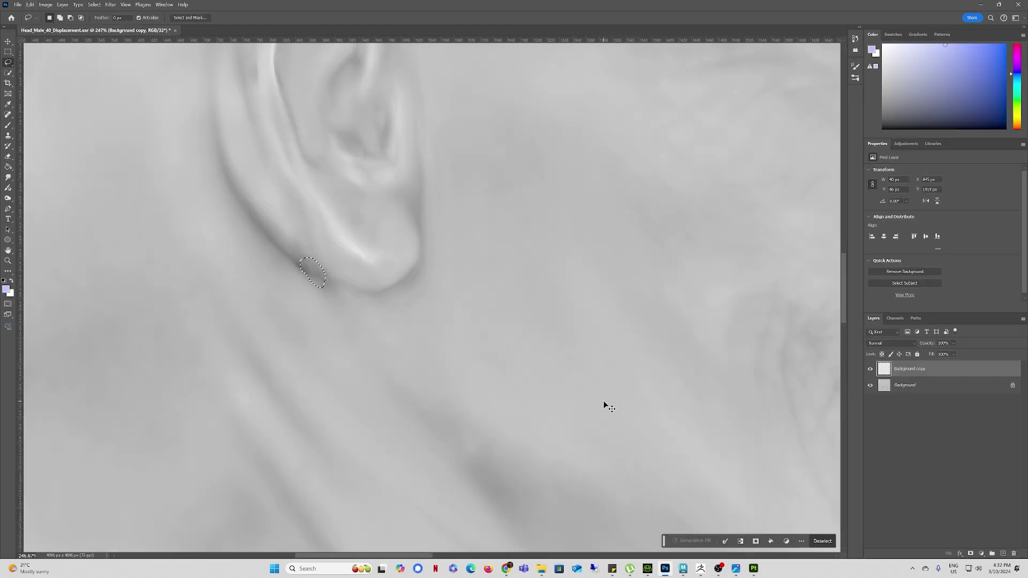
{"action": "key", "text": "ctrl+d"}
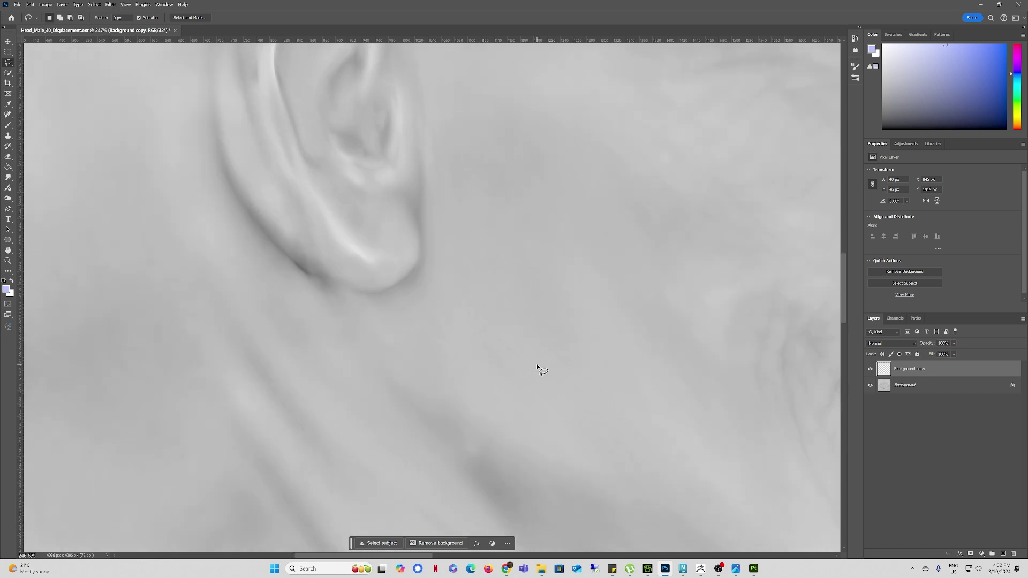
Step: Choose the Eraser and shrink its brush to suit fine work around the earlobe crease
{"action": "left_click", "coordinate": [11, 156]}
{"action": "scroll", "coordinate": [321, 281], "scroll_direction": "up", "scroll_amount": 3, "text": "alt"}
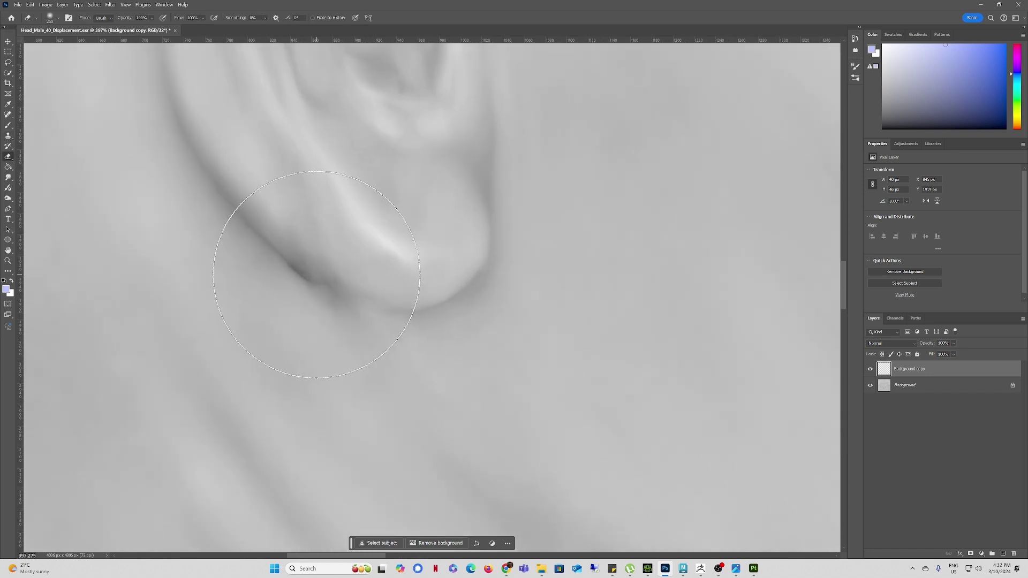
{"action": "key", "text": "bracketleft"}
{"action": "key", "text": "bracketleft"}
{"action": "key", "text": "bracketleft"}
{"action": "key", "text": "bracketleft"}
{"action": "key", "text": "bracketleft"}
{"action": "key", "text": "bracketleft"}
{"action": "key", "text": "bracketleft"}
{"action": "key", "text": "bracketleft"}
Step: Use the Clone Stamp to continue the clean dark crease behind the earlobe over the filled patch
{"action": "left_click", "coordinate": [8, 136]}
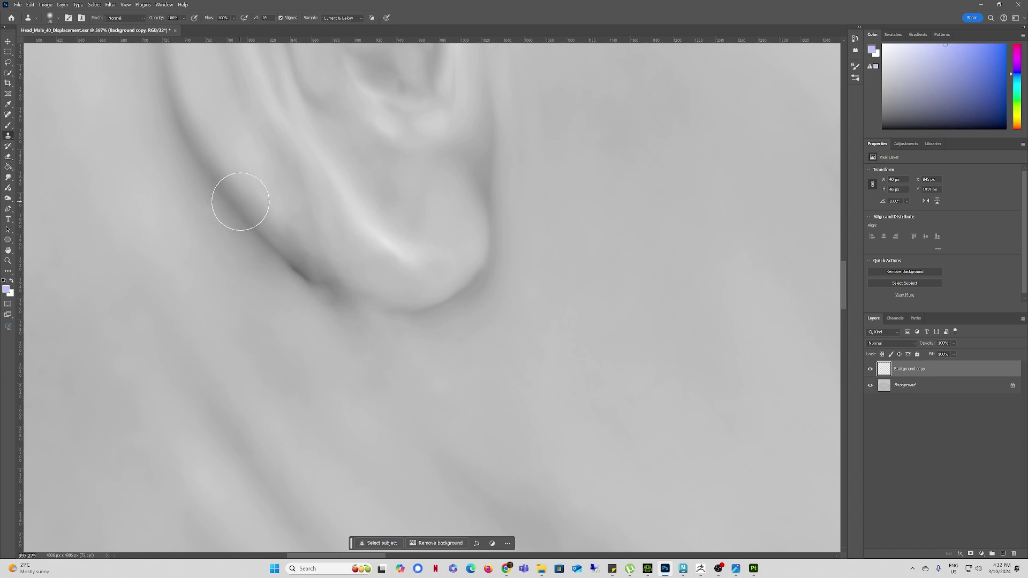
{"action": "left_click", "coordinate": [244, 204], "text": "alt"}
{"action": "left_click", "coordinate": [256, 228], "text": "alt"}
{"action": "left_click_drag", "start_coordinate": [310, 276], "coordinate": [335, 289]}
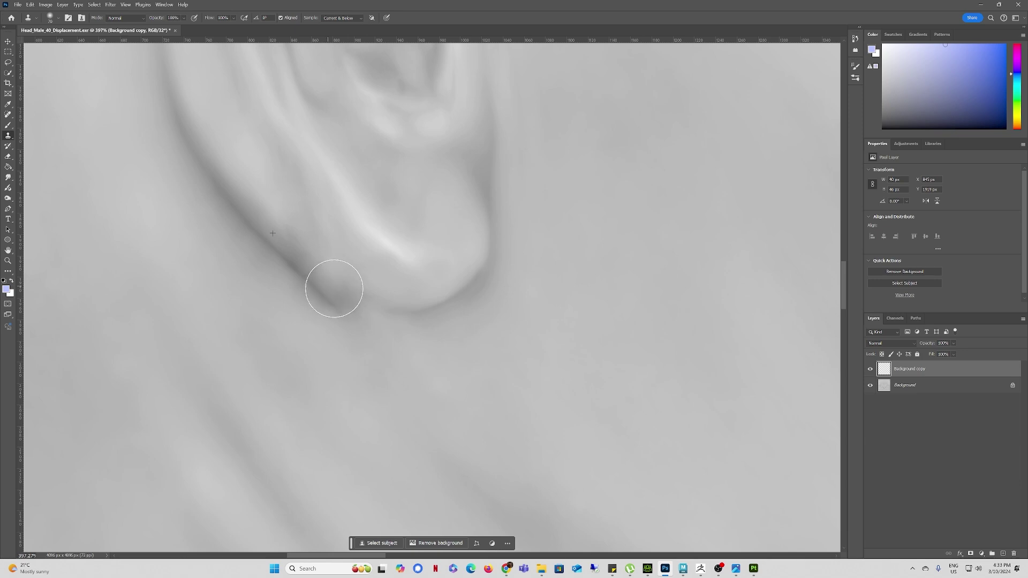
Step: Lasso both nostril areas and replace them with Content-Aware Fill from the Background layer, output to a new layer
{"action": "scroll", "coordinate": [444, 270], "scroll_direction": "down", "scroll_amount": 5, "text": "alt"}
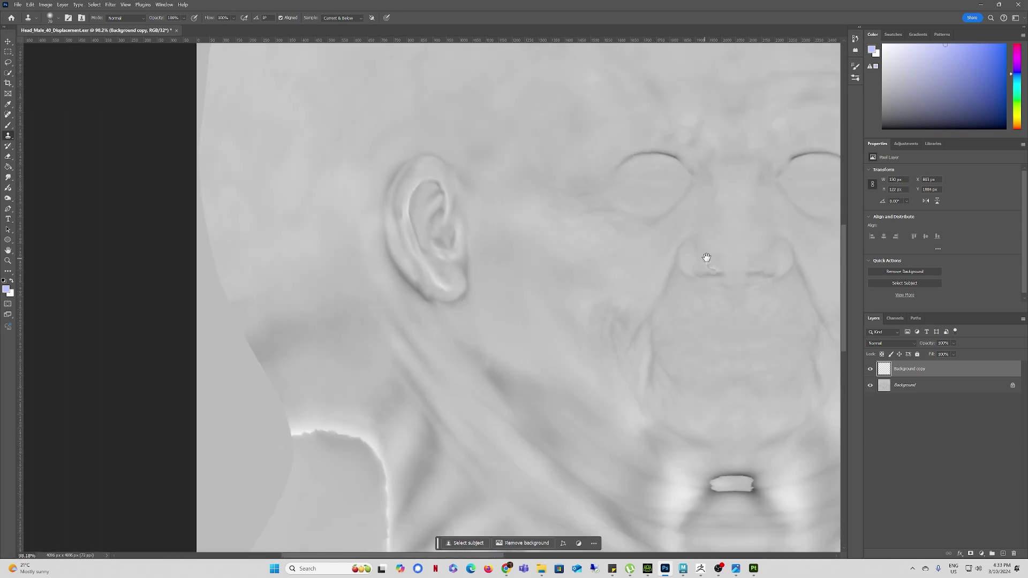
{"action": "left_click_drag", "start_coordinate": [707, 258], "coordinate": [395, 291]}
{"action": "scroll", "coordinate": [394, 294], "scroll_direction": "up", "scroll_amount": 4, "text": "alt"}
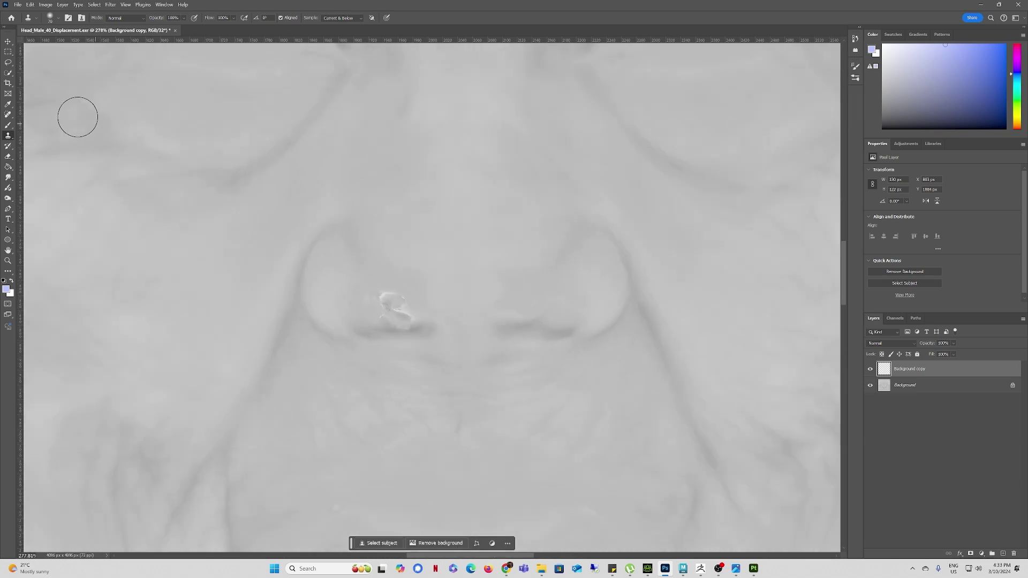
{"action": "left_click", "coordinate": [8, 63]}
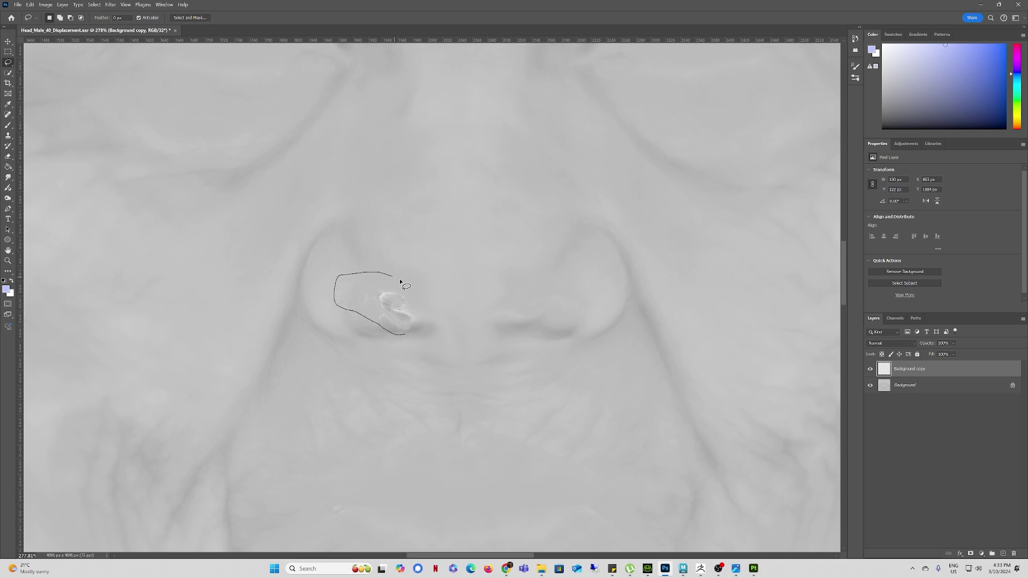
{"action": "left_click_drag", "start_coordinate": [405, 339], "coordinate": [408, 338]}
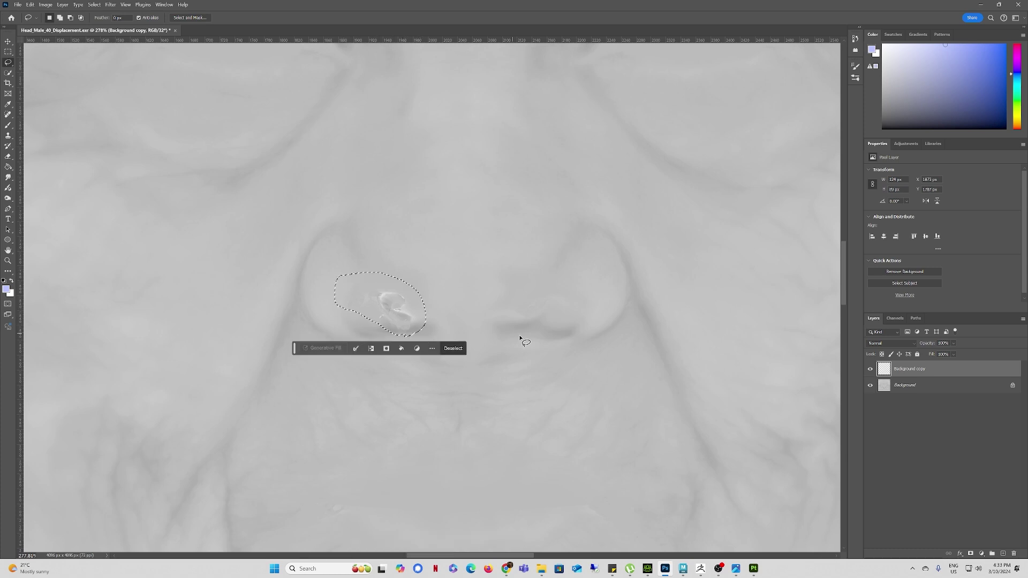
{"action": "mouse_move", "coordinate": [521, 321]}
{"action": "left_mouse_down", "text": "shift"}
{"action": "mouse_move", "coordinate": [515, 294]}
{"action": "mouse_move", "coordinate": [525, 324]}
{"action": "left_mouse_up", "text": "shift"}
{"action": "left_click", "coordinate": [905, 385]}
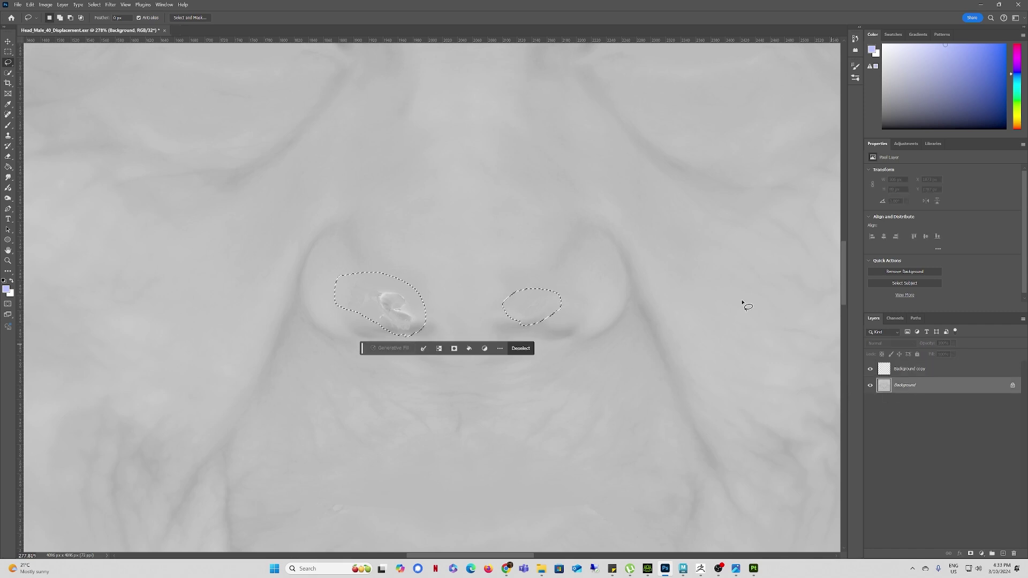
{"action": "left_click", "coordinate": [30, 4]}
{"action": "left_click", "coordinate": [54, 139]}
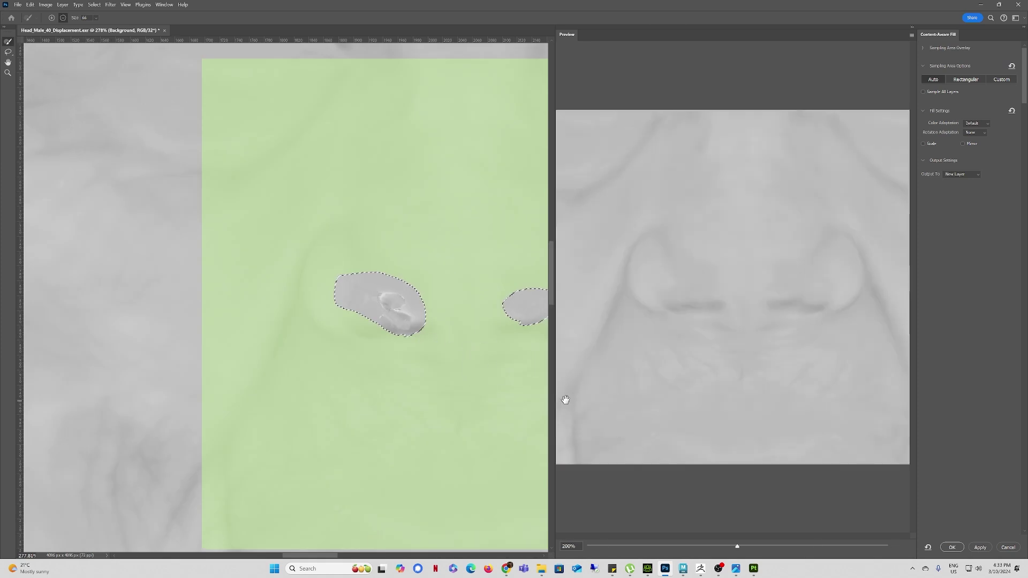
{"action": "left_click", "coordinate": [963, 546]}
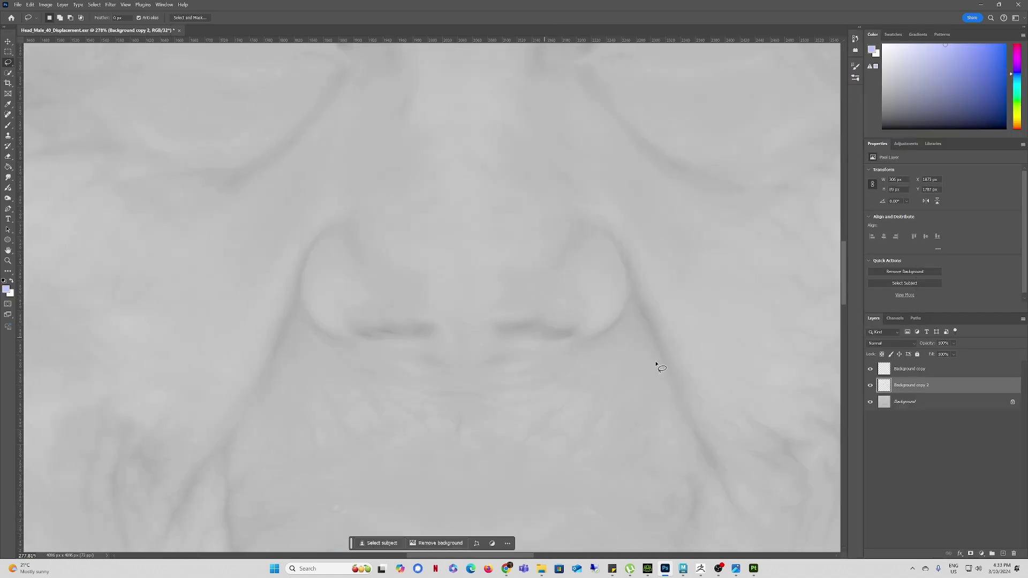
Step: Add a Levels adjustment with midtones at 0.42 and clip it to the nostril fill layer to reveal the patches
{"action": "left_click", "coordinate": [984, 554]}
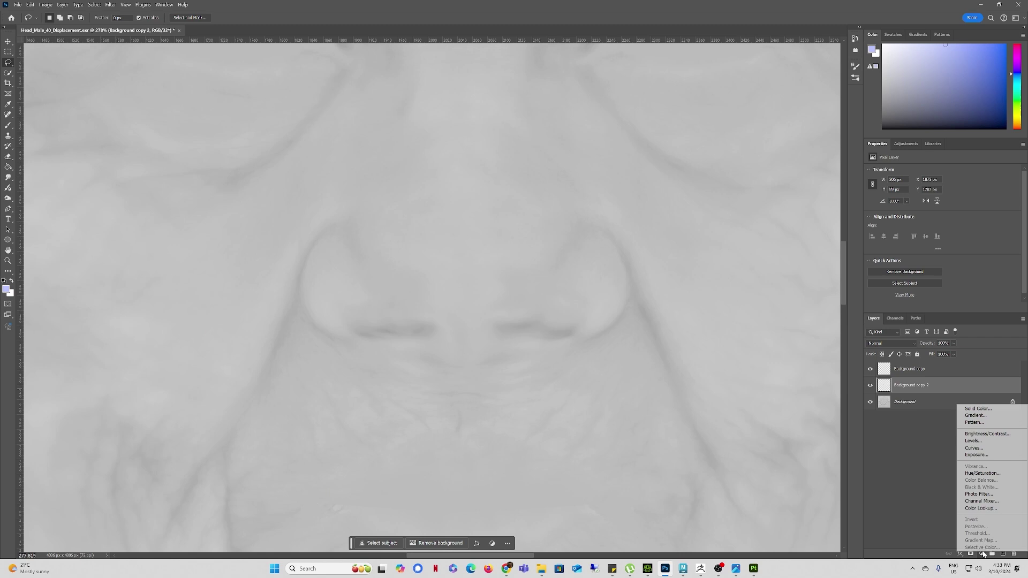
{"action": "left_click", "coordinate": [981, 444]}
{"action": "left_click_drag", "start_coordinate": [949, 229], "coordinate": [975, 229]}
{"action": "left_click", "coordinate": [887, 399], "text": "alt"}
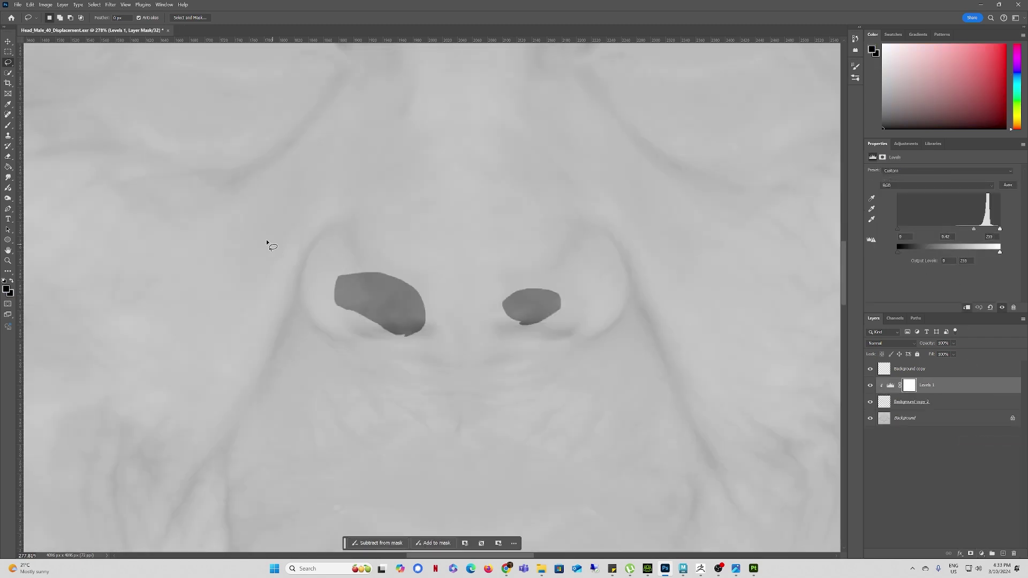
Step: Erase along the edges of the two darkened nostril patches to blend them into the surrounding surface
{"action": "left_click", "coordinate": [8, 170]}
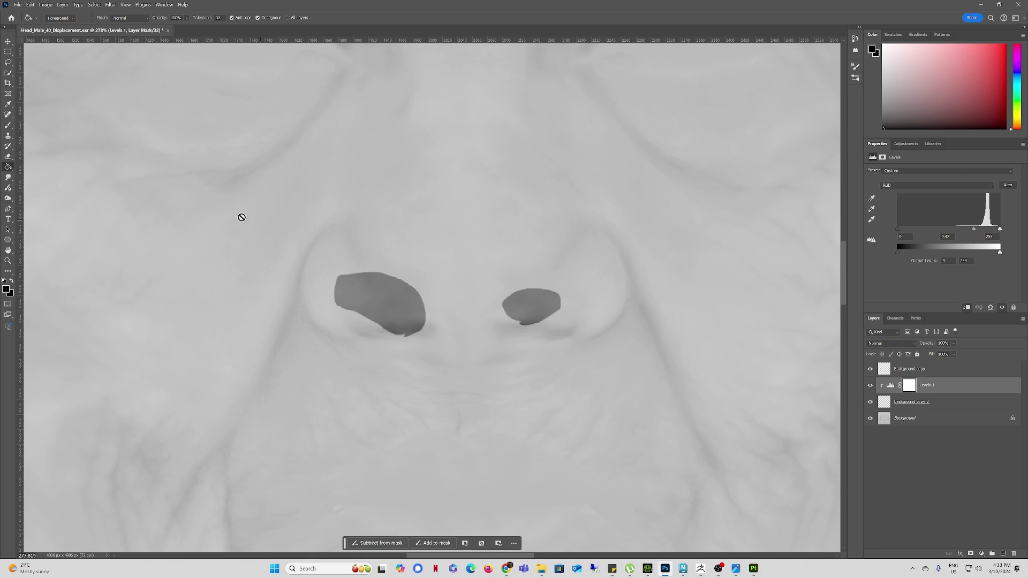
{"action": "left_click", "coordinate": [9, 157]}
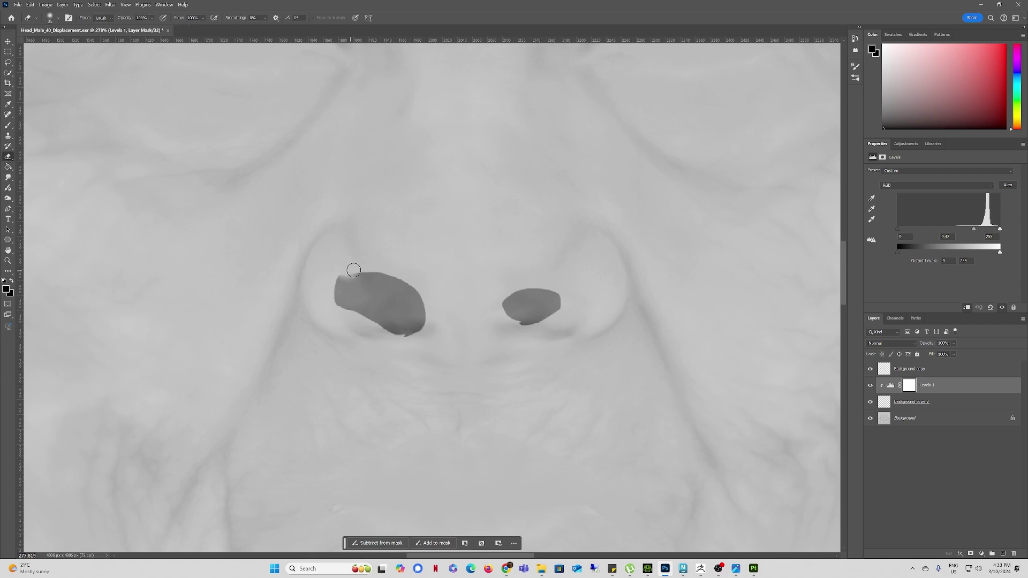
{"action": "mouse_move", "coordinate": [391, 273]}
{"action": "left_mouse_down"}
{"action": "mouse_move", "coordinate": [413, 280]}
{"action": "mouse_move", "coordinate": [395, 338]}
{"action": "mouse_move", "coordinate": [378, 326]}
{"action": "mouse_move", "coordinate": [415, 294]}
{"action": "left_mouse_up"}
{"action": "mouse_move", "coordinate": [556, 288]}
{"action": "left_mouse_down"}
{"action": "mouse_move", "coordinate": [558, 311]}
{"action": "mouse_move", "coordinate": [551, 285]}
{"action": "left_mouse_up"}
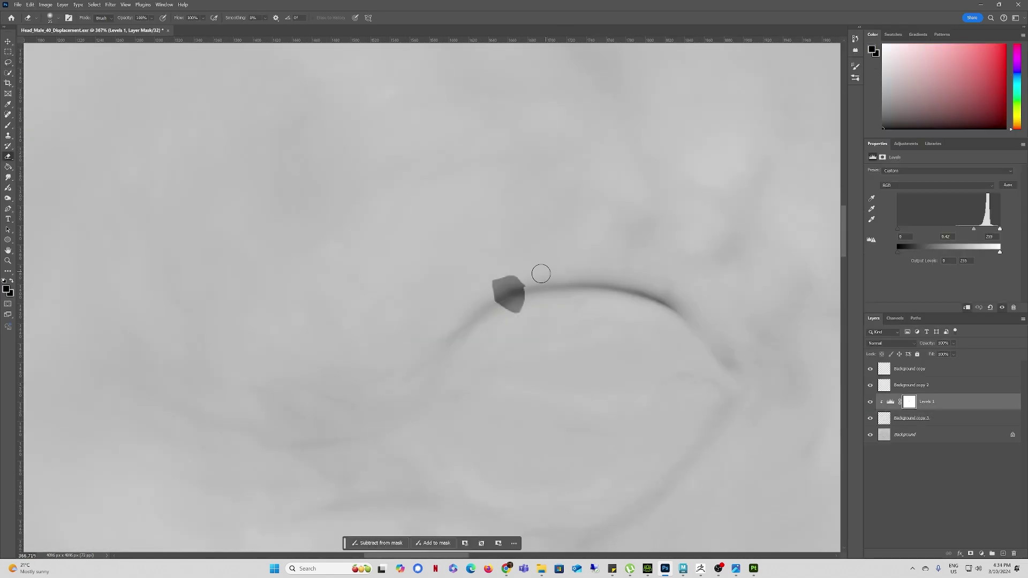
Step: Erase the edges of the darkened fill patches on the upper eyelid, inside the ear and on the earlobe
{"action": "mouse_move", "coordinate": [541, 274]}
{"action": "left_mouse_down"}
{"action": "mouse_move", "coordinate": [501, 310]}
{"action": "mouse_move", "coordinate": [516, 298]}
{"action": "left_mouse_up"}
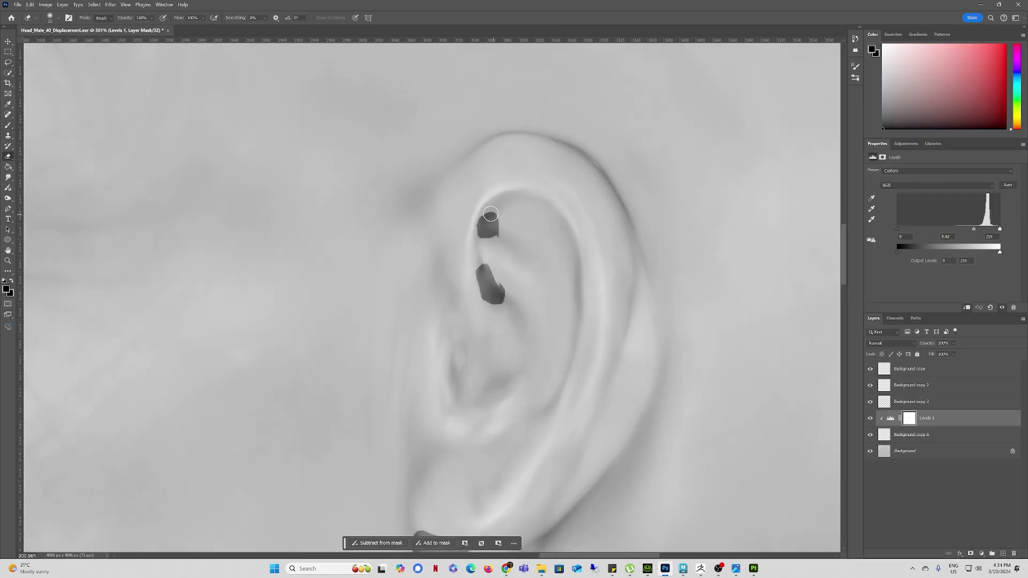
{"action": "mouse_move", "coordinate": [485, 220]}
{"action": "left_mouse_down"}
{"action": "mouse_move", "coordinate": [498, 284]}
{"action": "mouse_move", "coordinate": [530, 316]}
{"action": "left_mouse_up"}
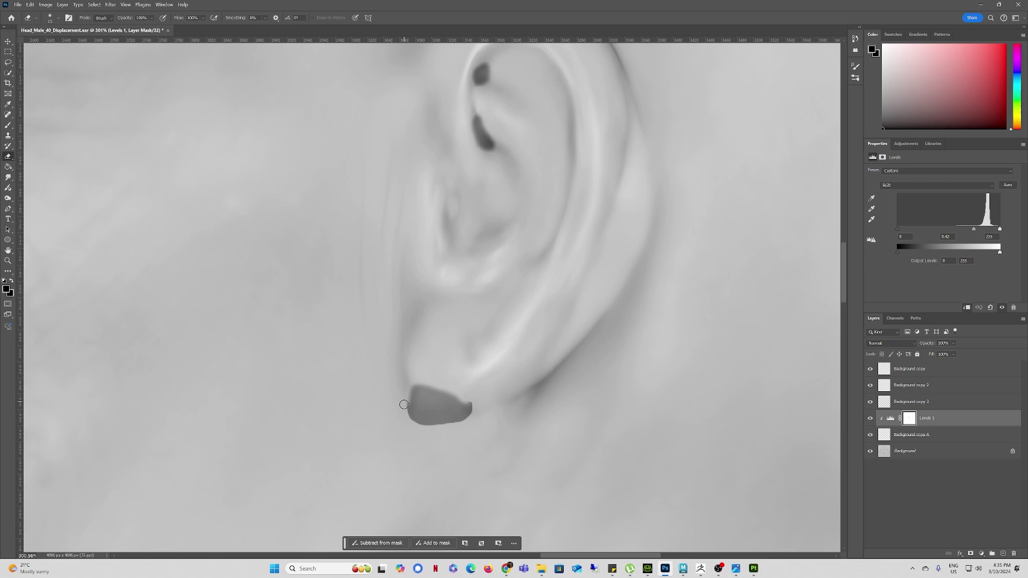
{"action": "mouse_move", "coordinate": [423, 407]}
{"action": "left_mouse_down"}
{"action": "mouse_move", "coordinate": [437, 420]}
{"action": "mouse_move", "coordinate": [455, 303]}
{"action": "left_mouse_up"}
Step: Flatten the image into a single Background layer, discarding the hidden Levels adjustment
{"action": "scroll", "coordinate": [455, 303], "scroll_direction": "down", "scroll_amount": 3, "text": "alt"}
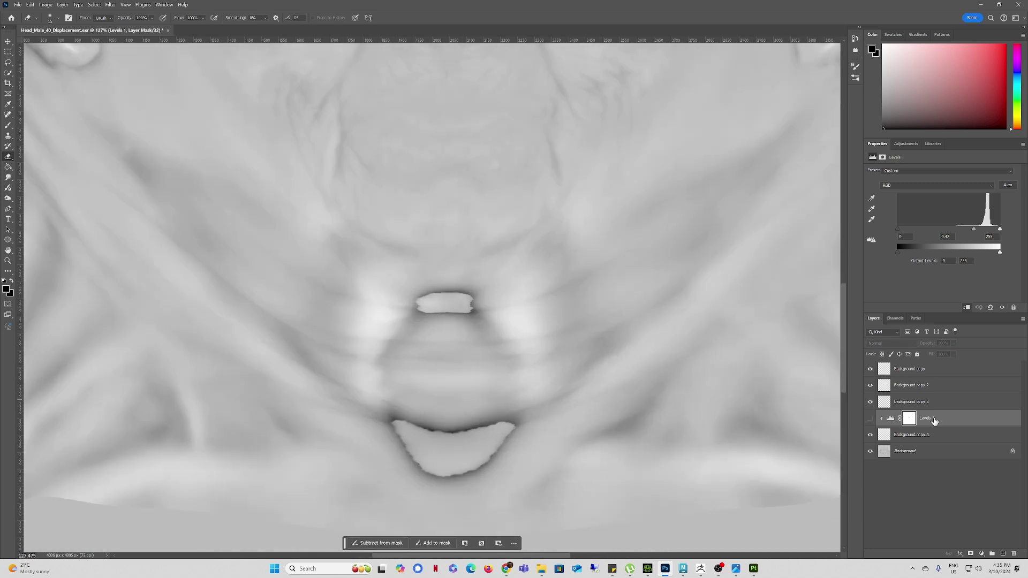
{"action": "right_click", "coordinate": [918, 450]}
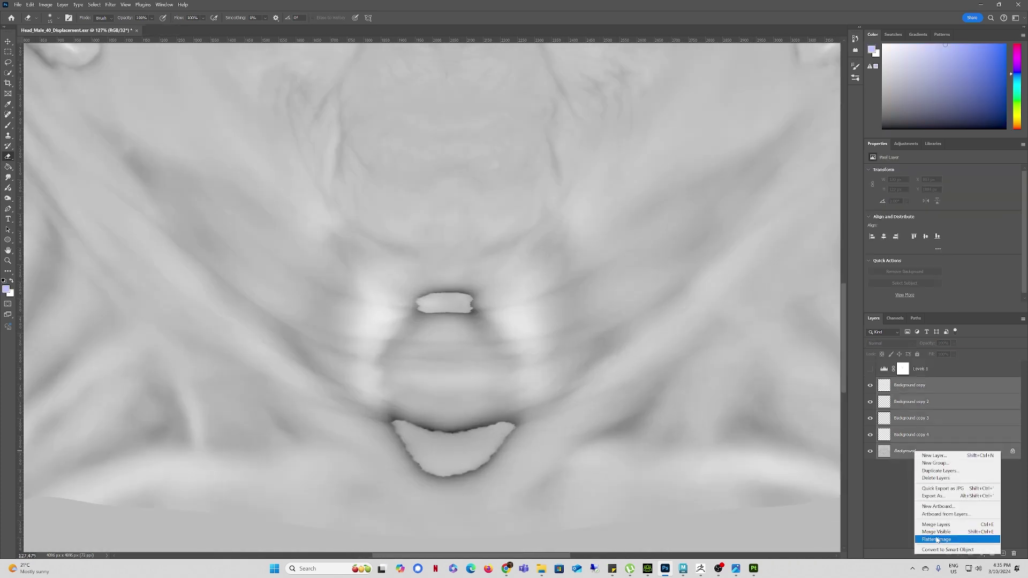
{"action": "left_click", "coordinate": [938, 540]}
{"action": "left_click", "coordinate": [503, 212]}
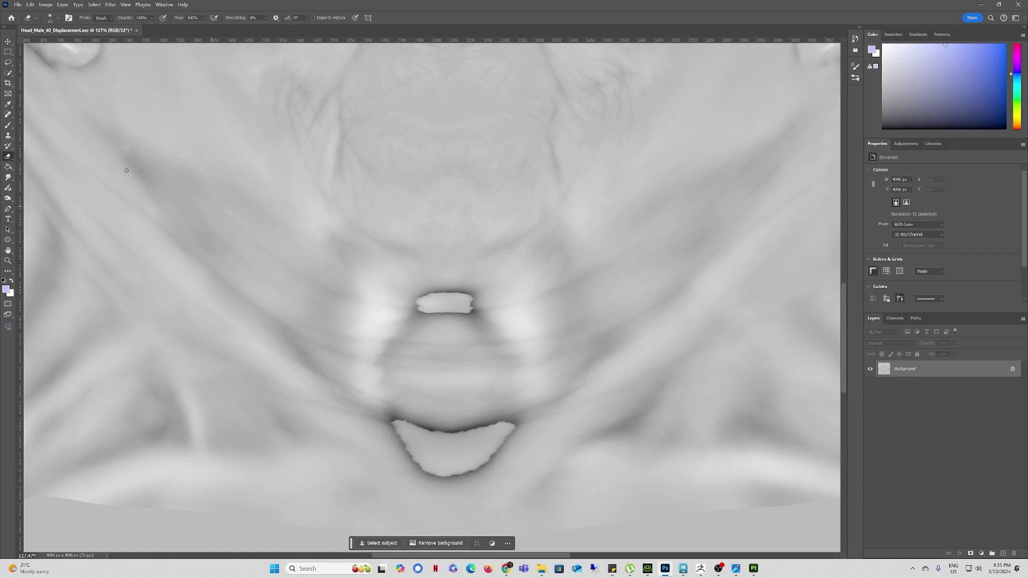
Step: Enlarge the Clone Stamp brush and clone nearby neck shading over the small rectangular opening below the chin
{"action": "left_click", "coordinate": [8, 136]}
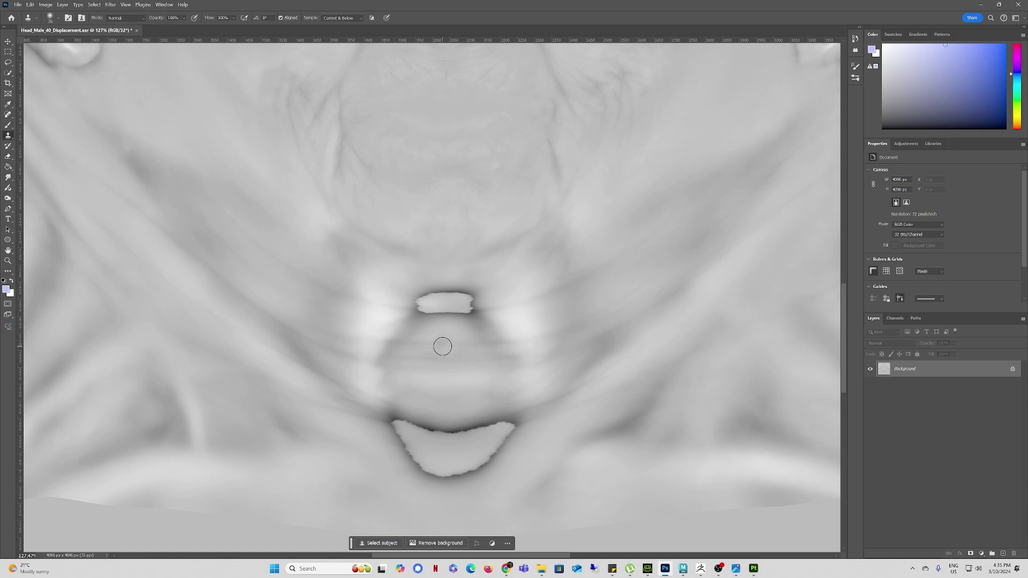
{"action": "key", "text": "bracketright"}
{"action": "left_click", "coordinate": [396, 341], "text": "alt"}
{"action": "mouse_move", "coordinate": [428, 311]}
{"action": "left_mouse_down"}
{"action": "mouse_move", "coordinate": [424, 300]}
{"action": "mouse_move", "coordinate": [437, 298]}
{"action": "mouse_move", "coordinate": [397, 301]}
{"action": "mouse_move", "coordinate": [459, 298]}
{"action": "mouse_move", "coordinate": [471, 310]}
{"action": "mouse_move", "coordinate": [458, 291]}
{"action": "mouse_move", "coordinate": [475, 310]}
{"action": "mouse_move", "coordinate": [481, 292]}
{"action": "mouse_move", "coordinate": [492, 300]}
{"action": "left_mouse_up"}
{"action": "left_click", "coordinate": [499, 343], "text": "alt"}
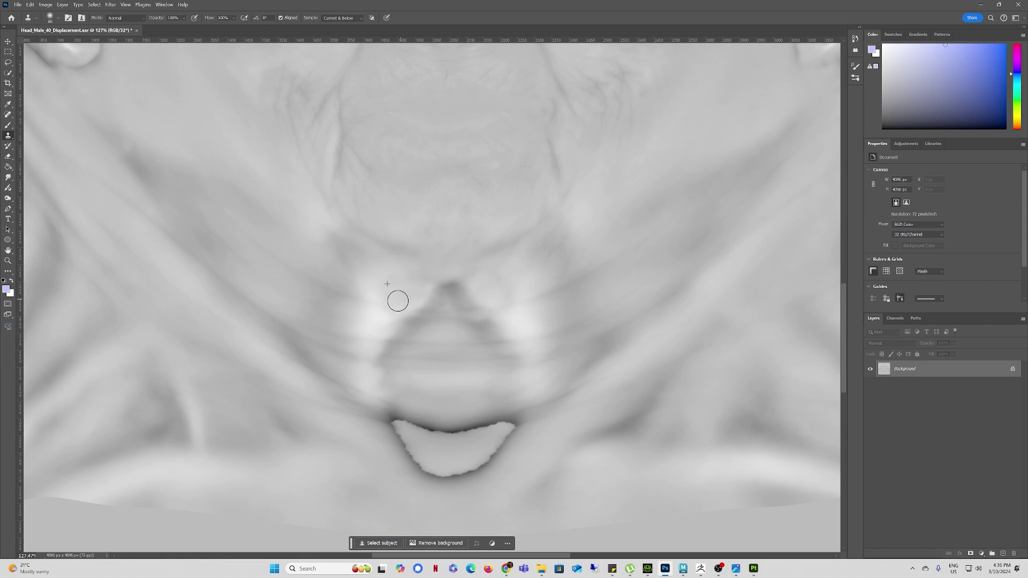
{"action": "scroll", "coordinate": [525, 348], "scroll_direction": "down", "scroll_amount": 4, "text": "alt"}
{"action": "scroll", "coordinate": [488, 423], "scroll_direction": "up", "scroll_amount": 5, "text": "alt"}
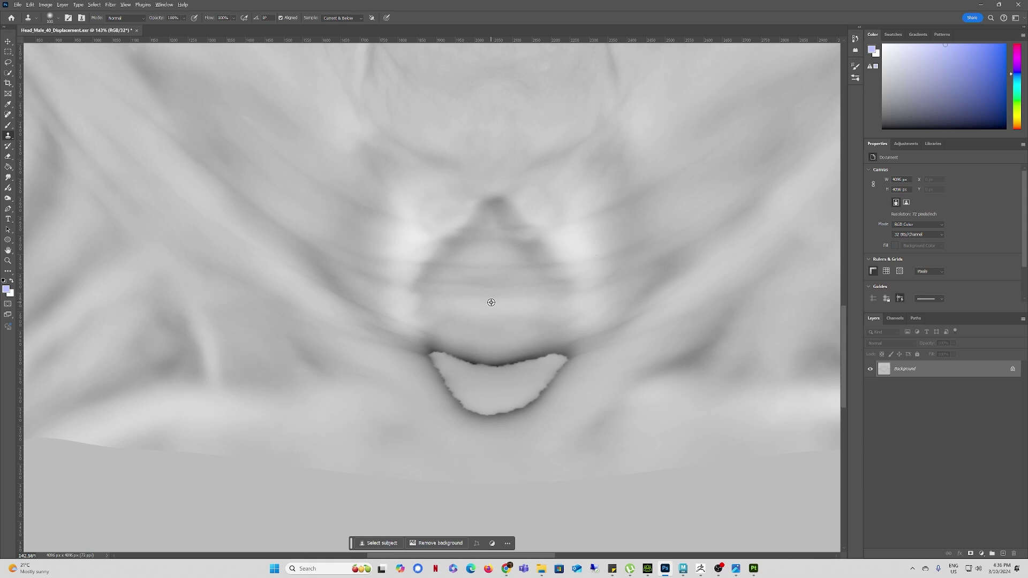
Step: Clone nearby neck shading over the dark-edged crescent opening at the base of the throat
{"action": "mouse_move", "coordinate": [479, 358]}
{"action": "left_mouse_down"}
{"action": "mouse_move", "coordinate": [540, 353]}
{"action": "mouse_move", "coordinate": [524, 357]}
{"action": "left_mouse_up"}
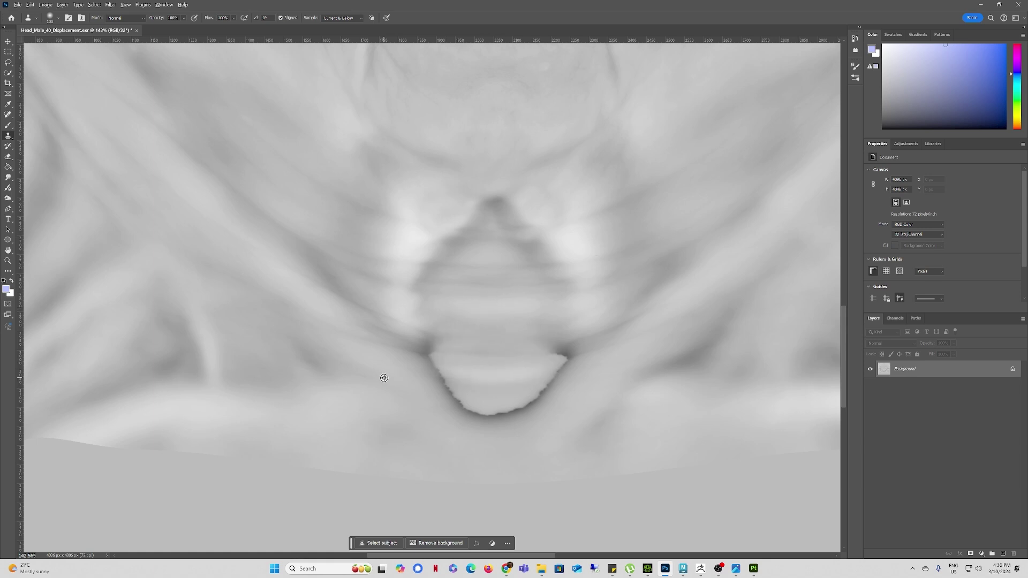
{"action": "left_click", "coordinate": [384, 377], "text": "alt"}
{"action": "mouse_move", "coordinate": [435, 361]}
{"action": "left_mouse_down"}
{"action": "mouse_move", "coordinate": [496, 404]}
{"action": "mouse_move", "coordinate": [512, 404]}
{"action": "mouse_move", "coordinate": [443, 352]}
{"action": "mouse_move", "coordinate": [625, 384]}
{"action": "left_mouse_up"}
Step: Clone surrounding shading over the bright jagged seam along the right-hand shoulder, enlarging the Clone Stamp brush for the lower part
{"action": "scroll", "coordinate": [625, 384], "scroll_direction": "down", "scroll_amount": 6, "text": "alt"}
{"action": "scroll", "coordinate": [555, 347], "scroll_direction": "up", "scroll_amount": 5, "text": "alt"}
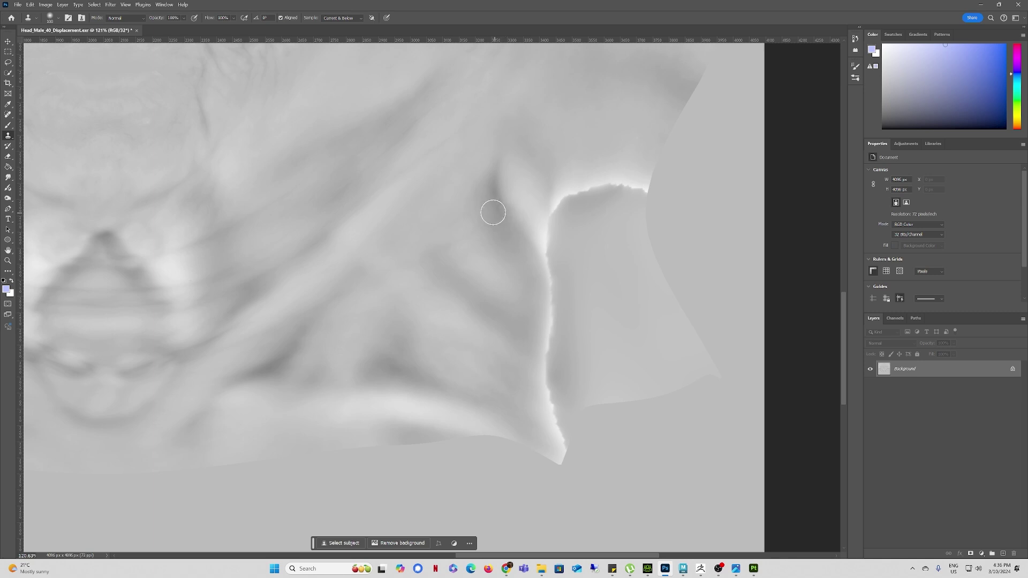
{"action": "mouse_move", "coordinate": [530, 248]}
{"action": "left_mouse_down"}
{"action": "mouse_move", "coordinate": [566, 289]}
{"action": "mouse_move", "coordinate": [523, 239]}
{"action": "mouse_move", "coordinate": [546, 246]}
{"action": "mouse_move", "coordinate": [554, 218]}
{"action": "mouse_move", "coordinate": [580, 198]}
{"action": "mouse_move", "coordinate": [595, 193]}
{"action": "mouse_move", "coordinate": [555, 209]}
{"action": "mouse_move", "coordinate": [604, 190]}
{"action": "mouse_move", "coordinate": [639, 192]}
{"action": "mouse_move", "coordinate": [592, 197]}
{"action": "left_mouse_up"}
{"action": "key", "text": "bracketright"}
{"action": "key", "text": "bracketright"}
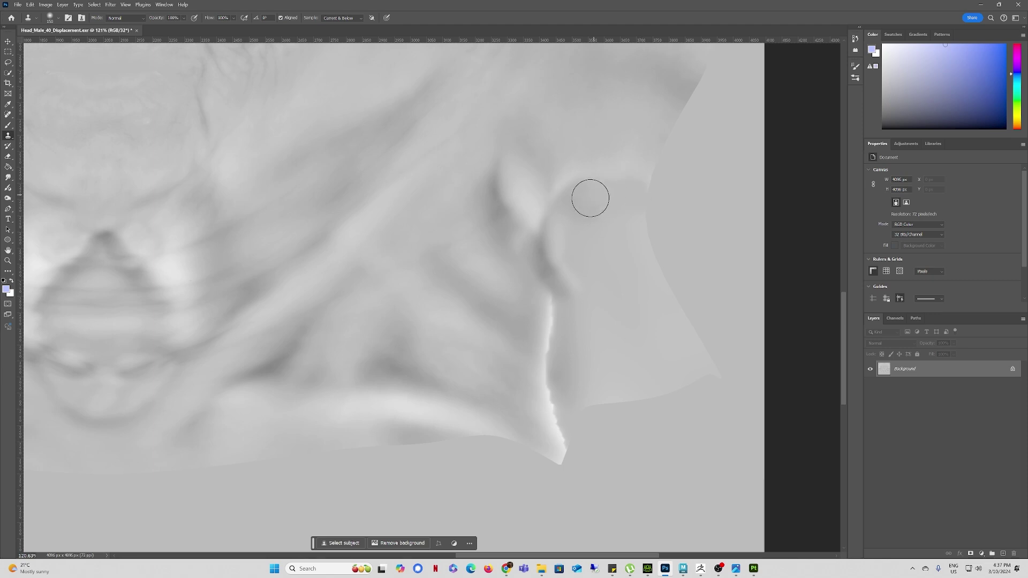
{"action": "left_click_drag", "start_coordinate": [547, 276], "coordinate": [558, 438]}
Step: Clone sampled shading with an enlarged brush over the bright jagged seam on the left-hand shoulder
{"action": "left_click_drag", "start_coordinate": [494, 291], "coordinate": [412, 289], "text": "ctrl"}
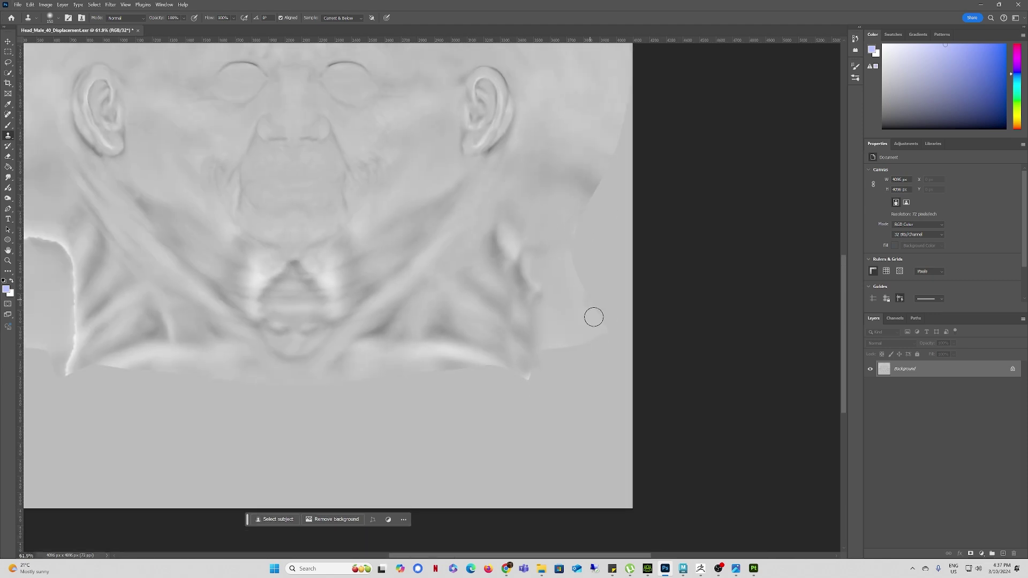
{"action": "scroll", "coordinate": [409, 288], "scroll_direction": "up", "scroll_amount": 3, "text": "alt"}
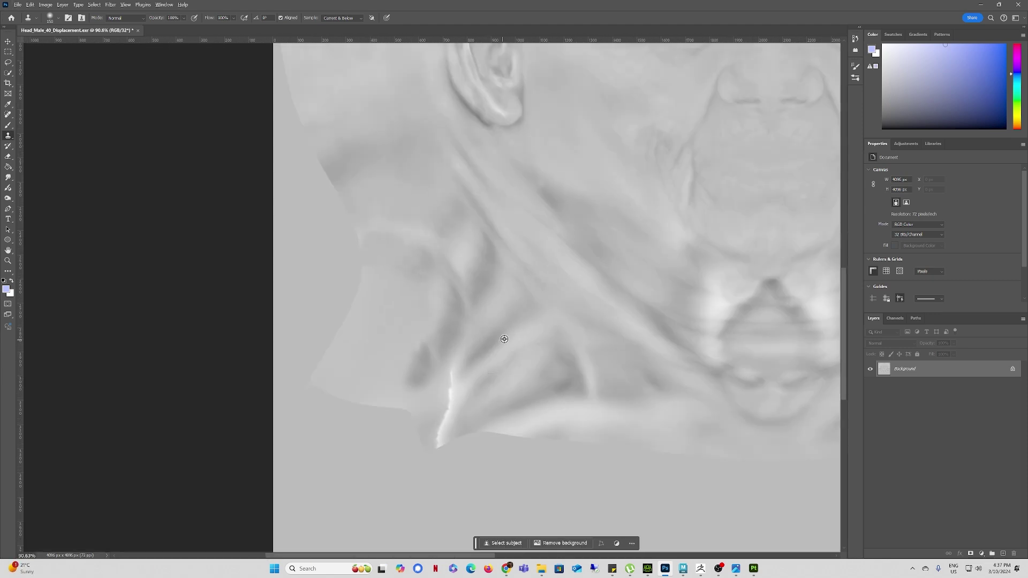
{"action": "scroll", "coordinate": [441, 375], "scroll_direction": "down", "scroll_amount": 2, "text": "alt"}
{"action": "left_click", "coordinate": [438, 81], "text": "alt"}
{"action": "key", "text": "bracketright"}
{"action": "key", "text": "bracketright"}
{"action": "key", "text": "bracketright"}
{"action": "key", "text": "bracketright"}
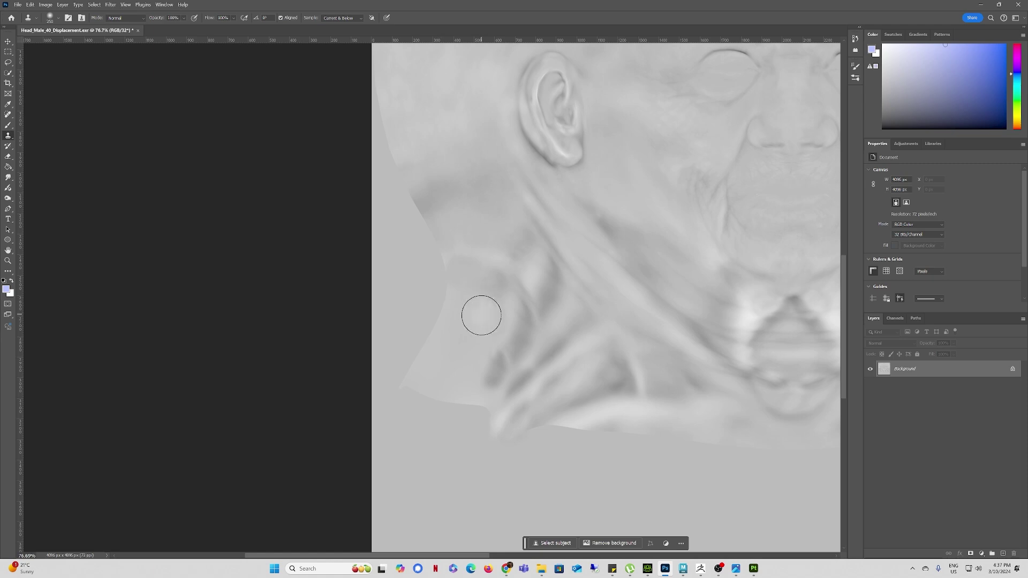
Step: Add a new layer and clone smooth shading onto it over the outer neck and shoulder patches
{"action": "key", "text": "ctrl+shift+alt+n"}
{"action": "left_click_drag", "start_coordinate": [470, 325], "coordinate": [484, 308]}
{"action": "left_click_drag", "start_coordinate": [502, 249], "coordinate": [551, 328]}
{"action": "scroll", "coordinate": [537, 378], "scroll_direction": "right", "scroll_amount": 10}
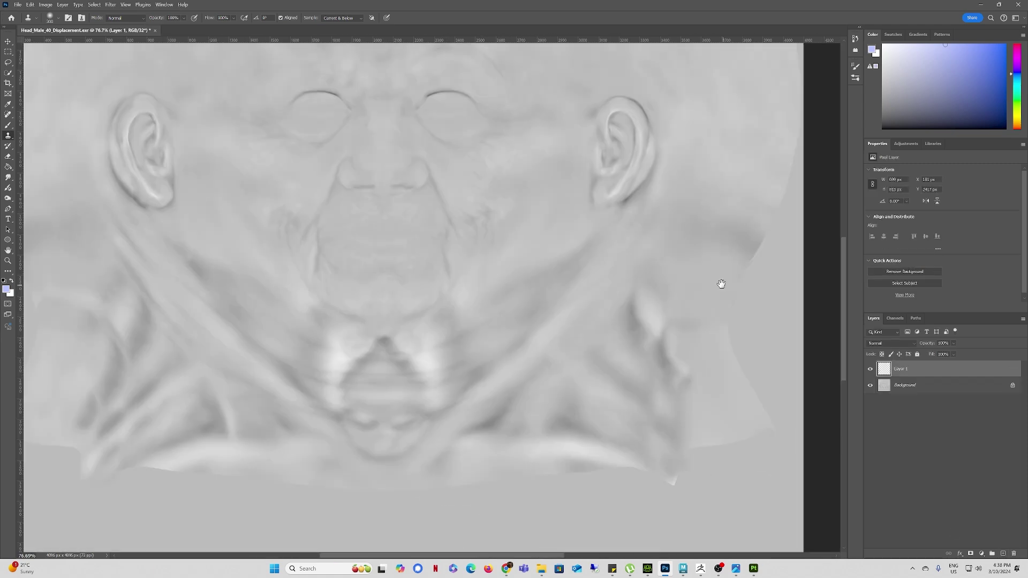
{"action": "scroll", "coordinate": [590, 441], "scroll_direction": "down", "scroll_amount": 4, "text": "alt"}
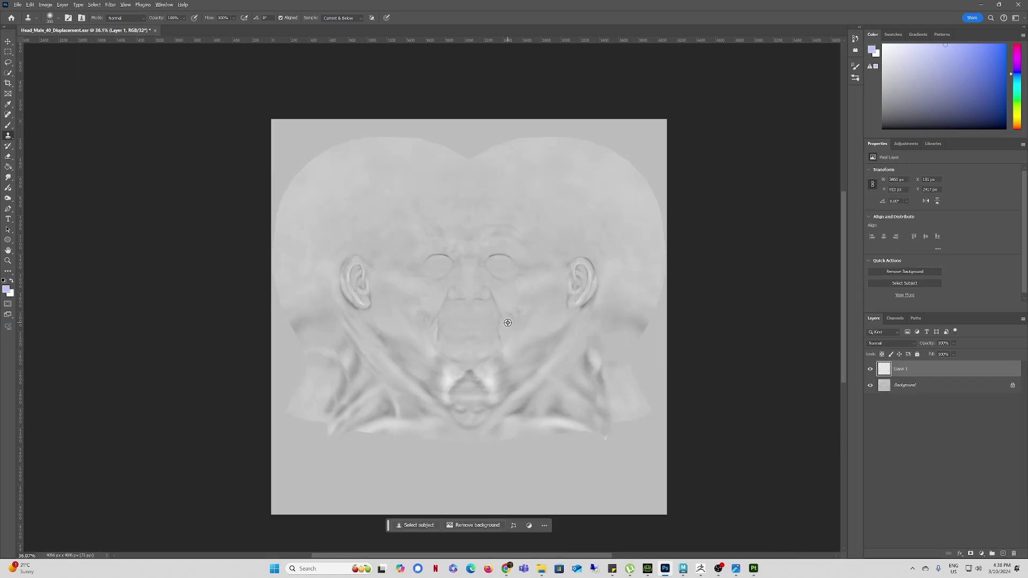
Step: Merge the cloned layer down into the Background and save Head_Male_40_Displacement.exr
{"action": "scroll", "coordinate": [507, 323], "scroll_direction": "up", "scroll_amount": 3, "text": "alt"}
{"action": "key", "text": "ctrl+e"}
{"action": "left_click", "coordinate": [17, 4]}
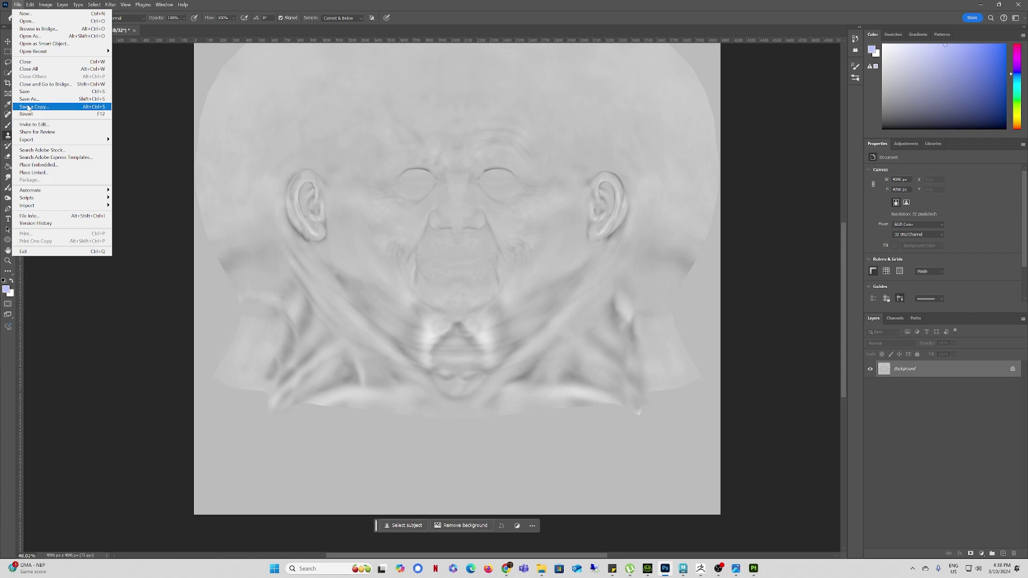
{"action": "left_click", "coordinate": [27, 92]}
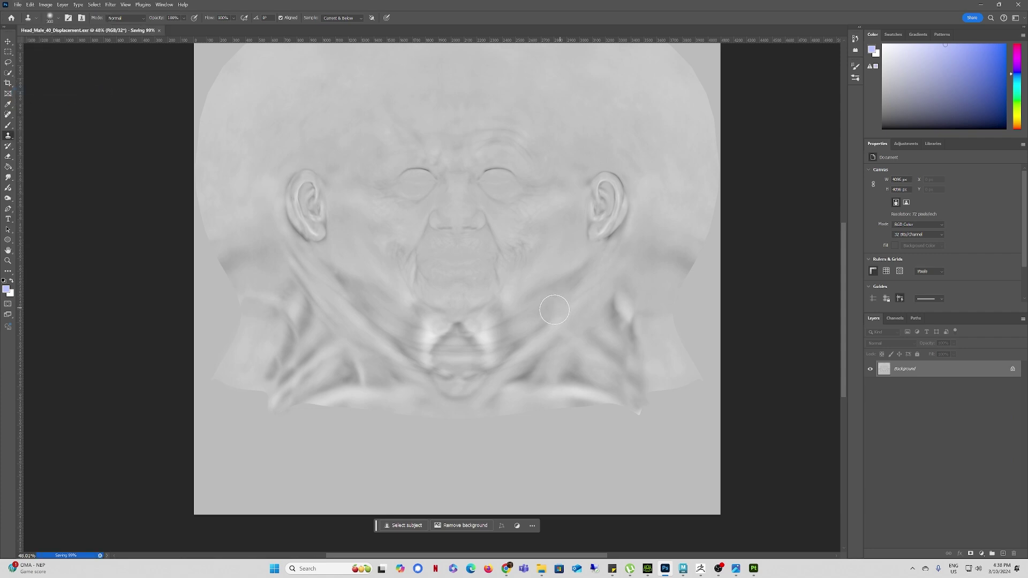
Step: Switch to Character Creator and load Head_Male_40_Displacement into the head material's Displacement channel as a Height Map (Grayscale)
{"action": "left_click", "coordinate": [647, 569]}
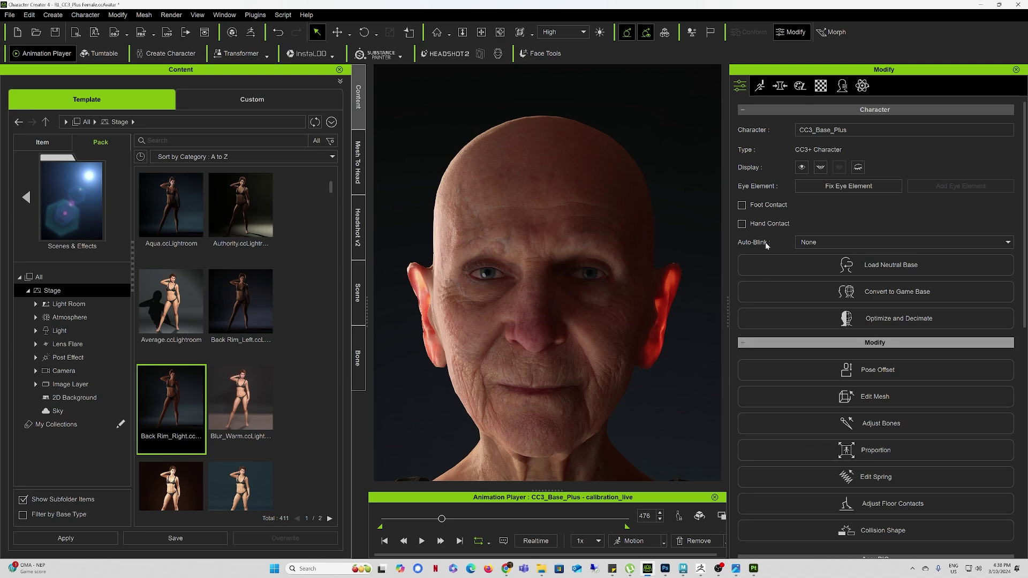
{"action": "left_click", "coordinate": [821, 86]}
{"action": "scroll", "coordinate": [781, 433], "scroll_direction": "down", "scroll_amount": 3}
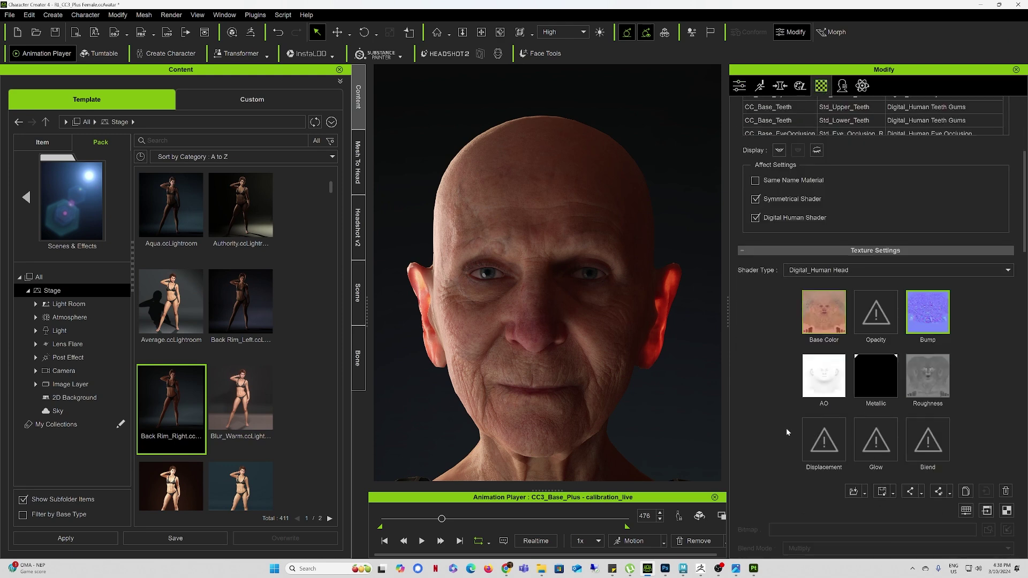
{"action": "middle_click_drag", "start_coordinate": [633, 410], "coordinate": [617, 311]}
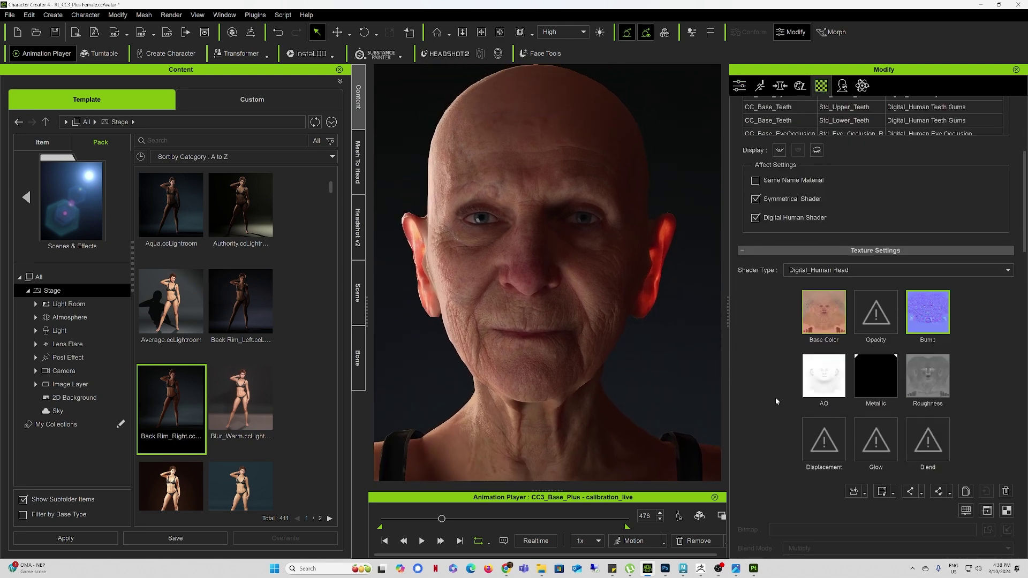
{"action": "left_click", "coordinate": [542, 570]}
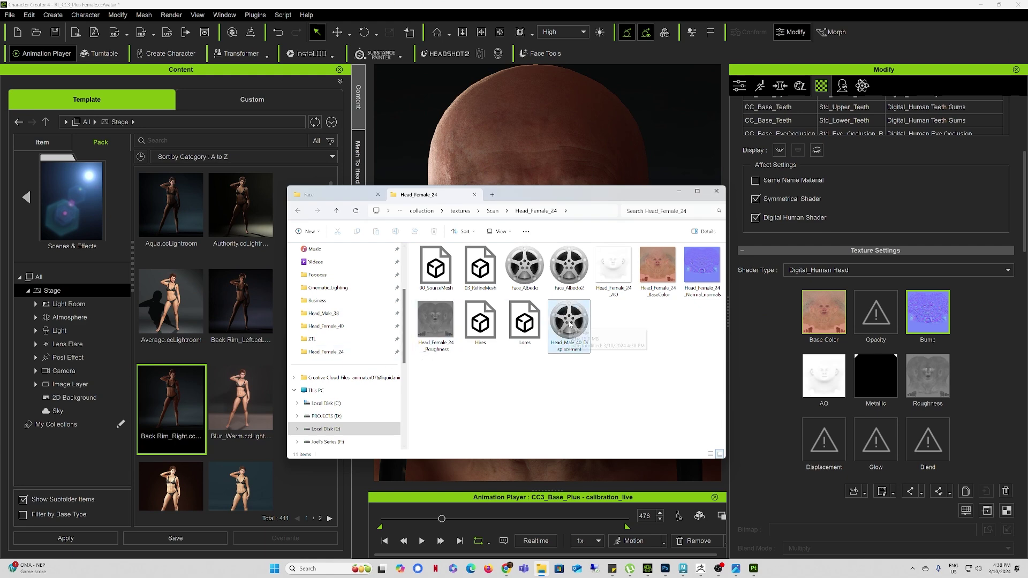
{"action": "left_click_drag", "start_coordinate": [571, 324], "coordinate": [834, 442]}
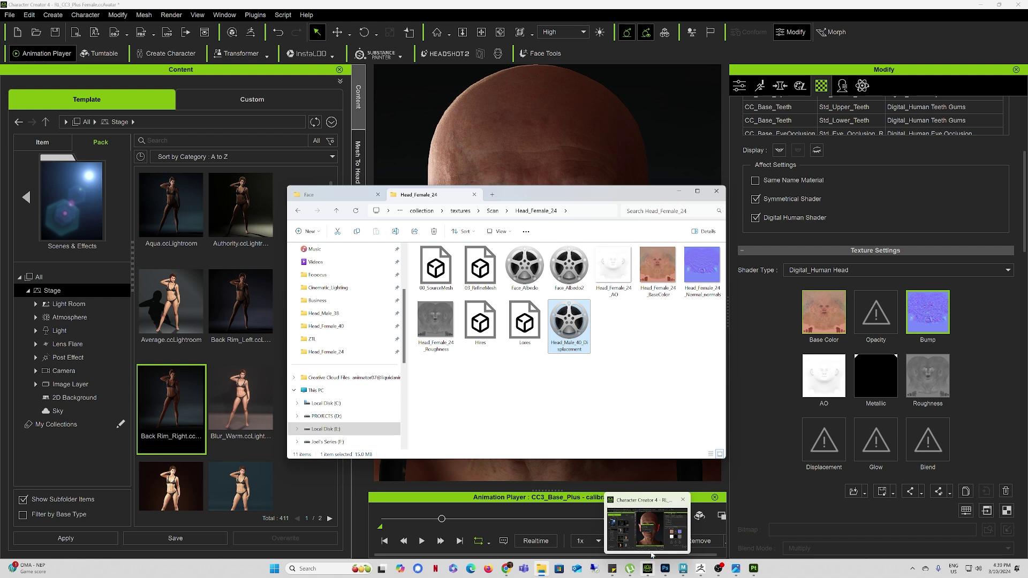
{"action": "left_click", "coordinate": [652, 551]}
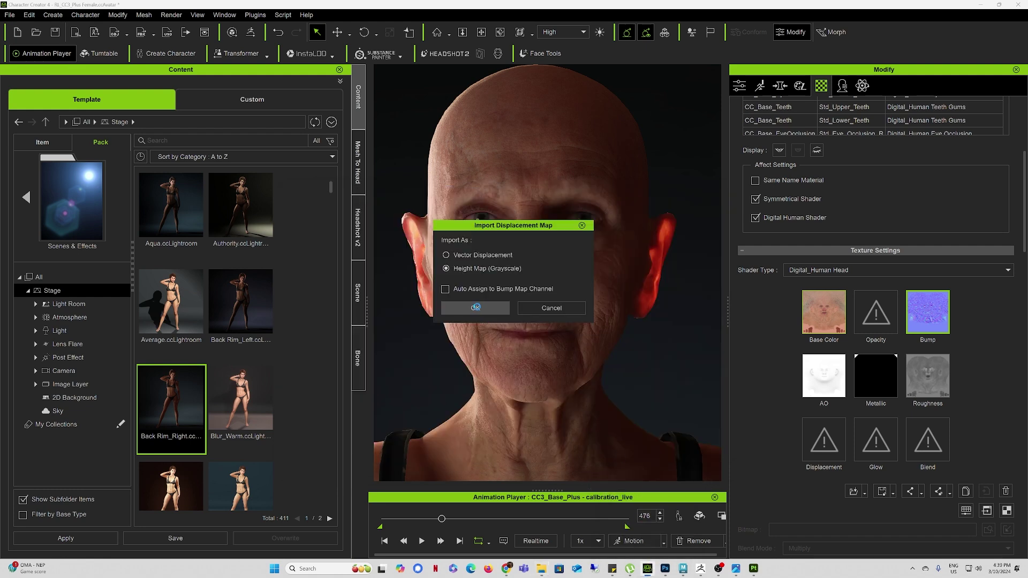
{"action": "left_click", "coordinate": [475, 307]}
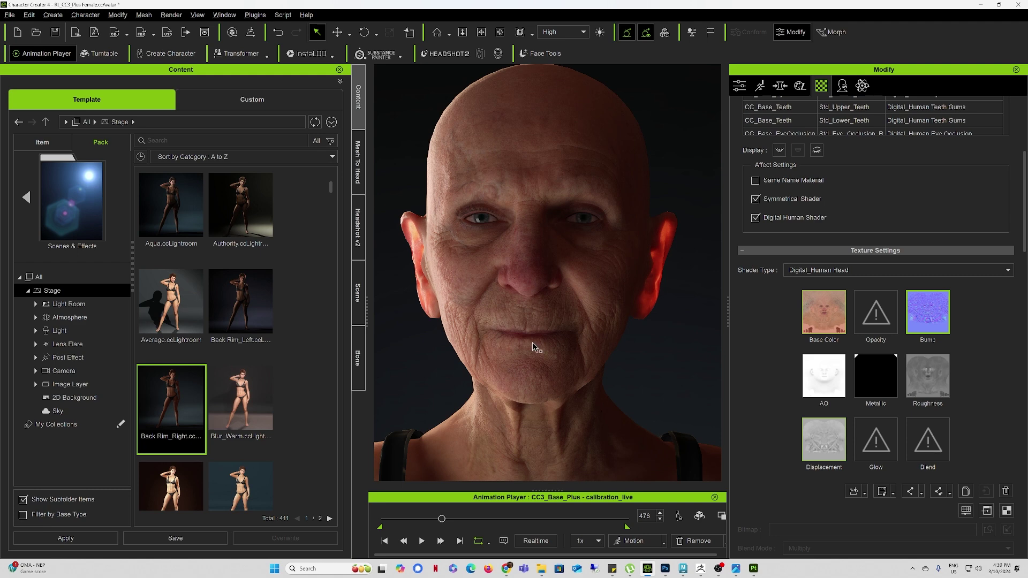
Step: Examine the displaced face, neck and the seam between neck and chest from several angles
{"action": "right_click_drag", "start_coordinate": [534, 344], "coordinate": [447, 324]}
{"action": "scroll", "coordinate": [447, 325], "scroll_direction": "up", "scroll_amount": 3}
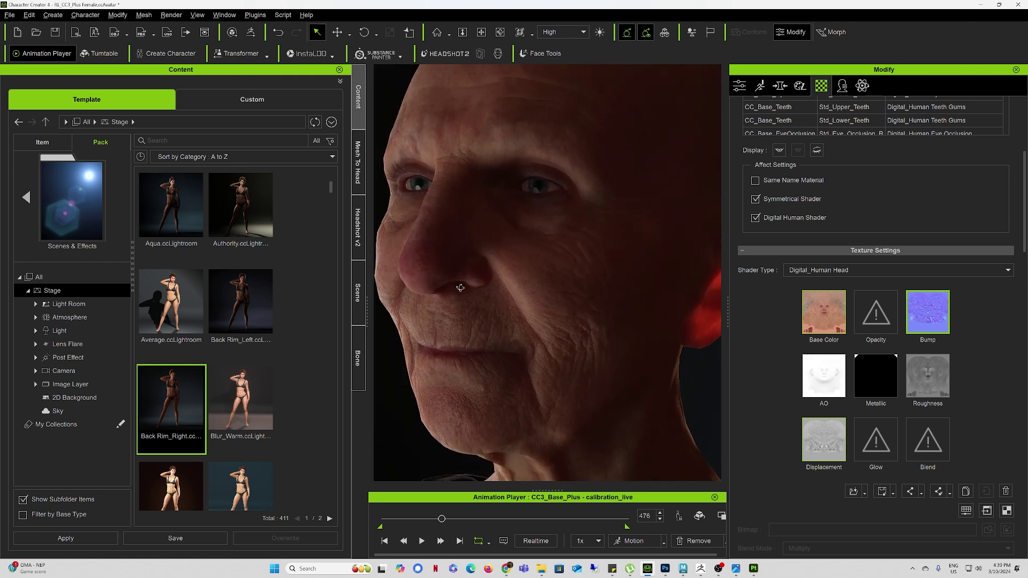
{"action": "middle_click_drag", "start_coordinate": [471, 289], "coordinate": [511, 301]}
{"action": "right_click_drag", "start_coordinate": [500, 298], "coordinate": [538, 314]}
{"action": "scroll", "coordinate": [538, 314], "scroll_direction": "down", "scroll_amount": 3}
{"action": "scroll", "coordinate": [538, 316], "scroll_direction": "down", "scroll_amount": 3}
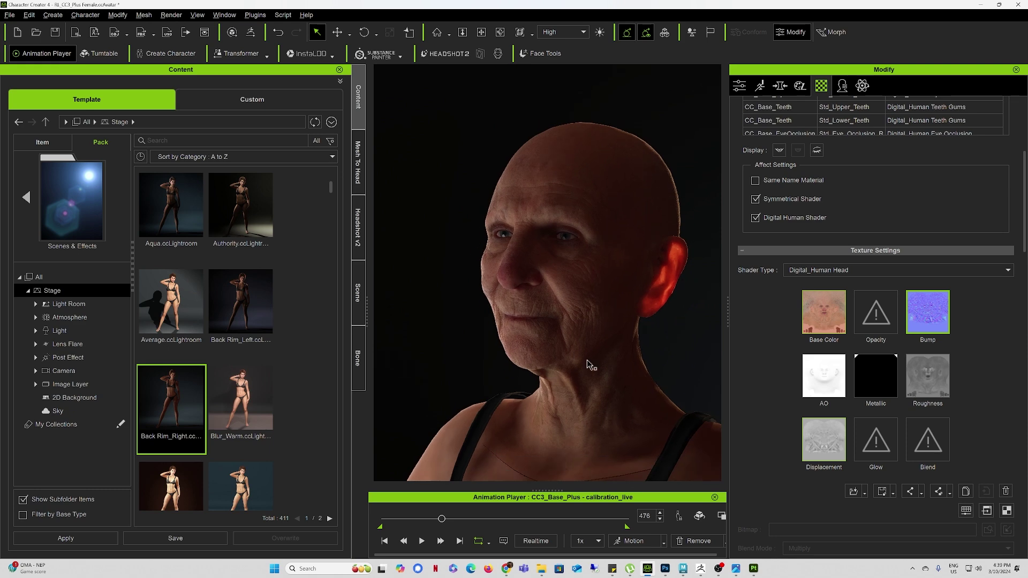
{"action": "middle_click_drag", "start_coordinate": [587, 363], "coordinate": [579, 282]}
{"action": "right_click_drag", "start_coordinate": [589, 339], "coordinate": [524, 306]}
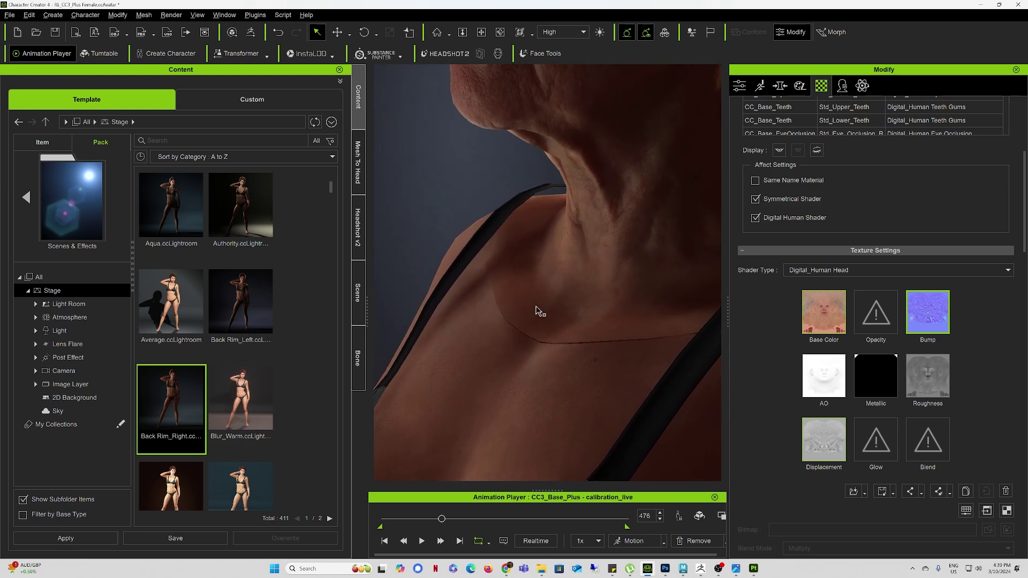
Step: Select the Std_Skin_Body material and bring its texture settings into view
{"action": "scroll", "coordinate": [762, 152], "scroll_direction": "up", "scroll_amount": 3}
{"action": "scroll", "coordinate": [763, 152], "scroll_direction": "up", "scroll_amount": 4}
{"action": "left_click", "coordinate": [767, 211]}
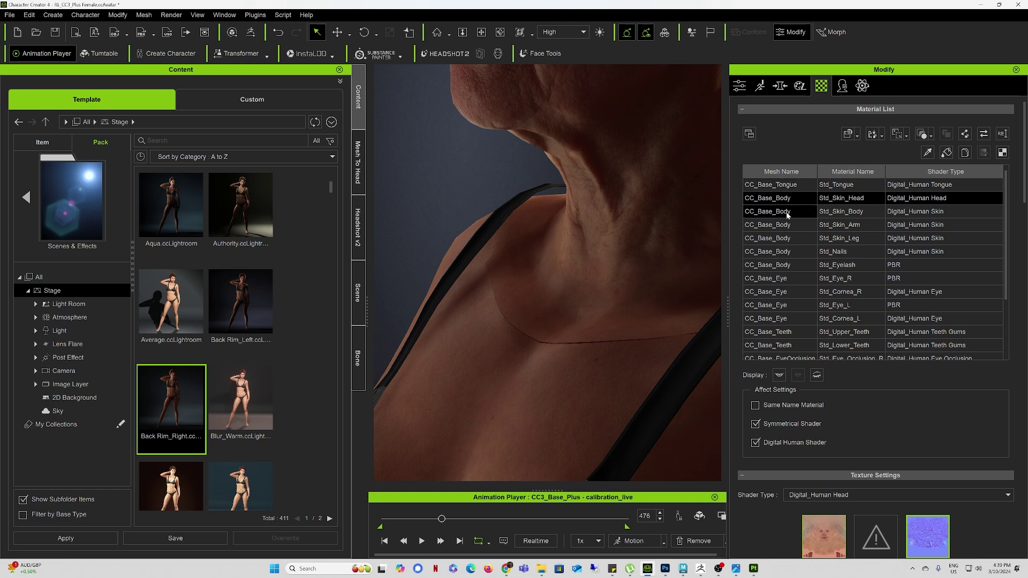
{"action": "scroll", "coordinate": [783, 380], "scroll_direction": "down", "scroll_amount": 8}
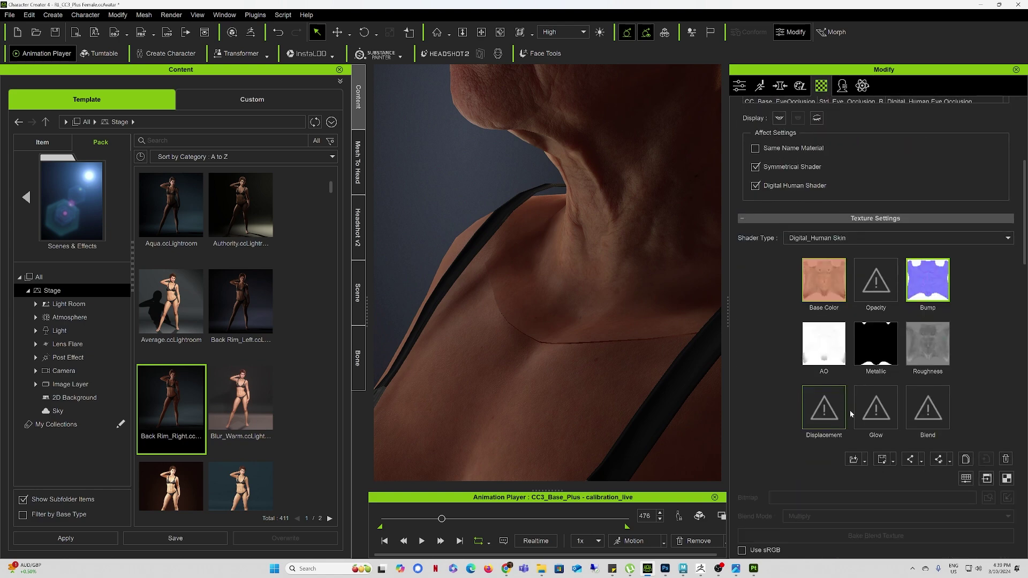
Step: Copy Body_Flat_Displacement from the Head_Female_14 folder into the Head_Female_24 folder
{"action": "left_click", "coordinate": [540, 563]}
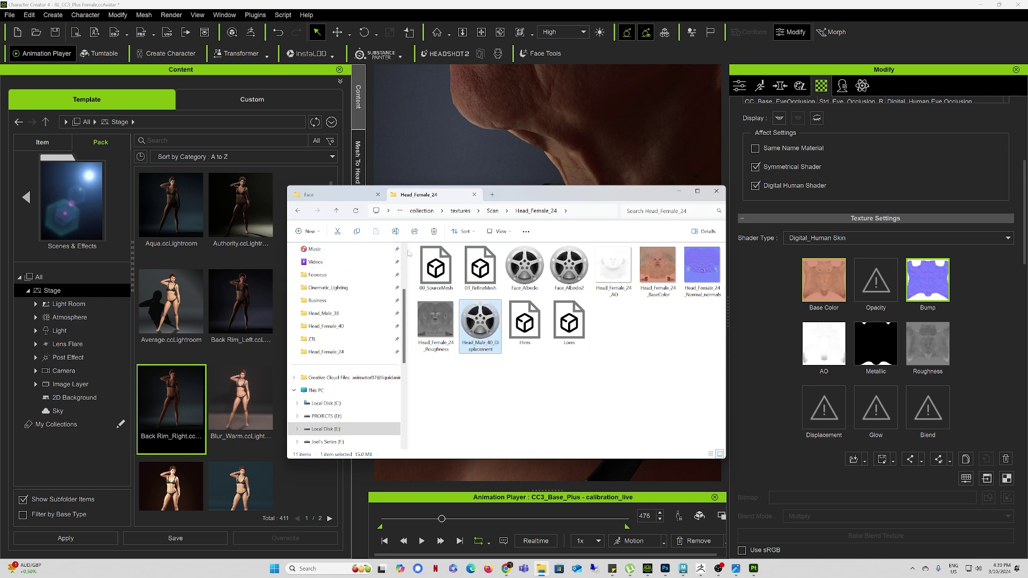
{"action": "left_click", "coordinate": [337, 211]}
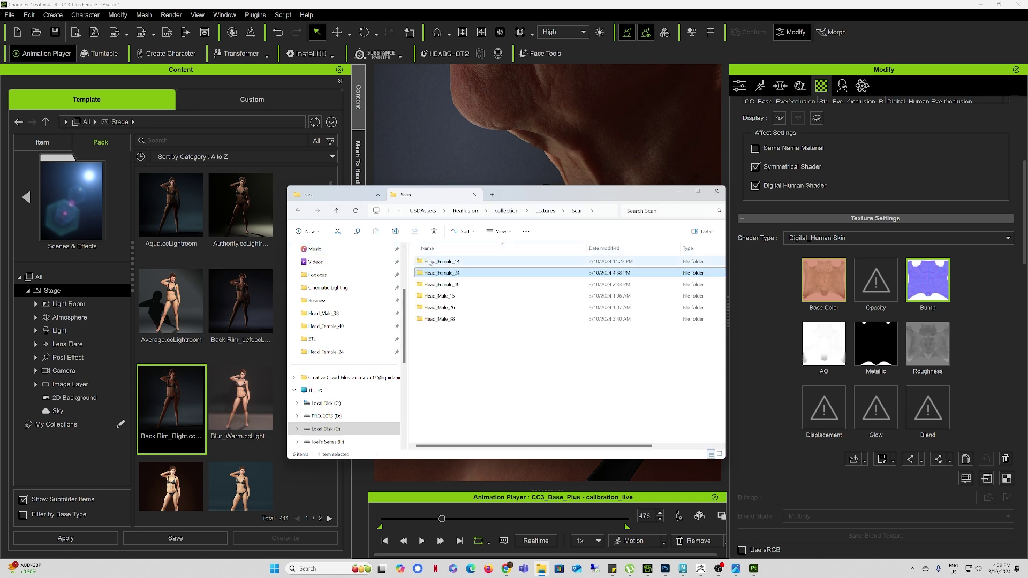
{"action": "double_click", "coordinate": [436, 262]}
{"action": "left_click", "coordinate": [434, 281]}
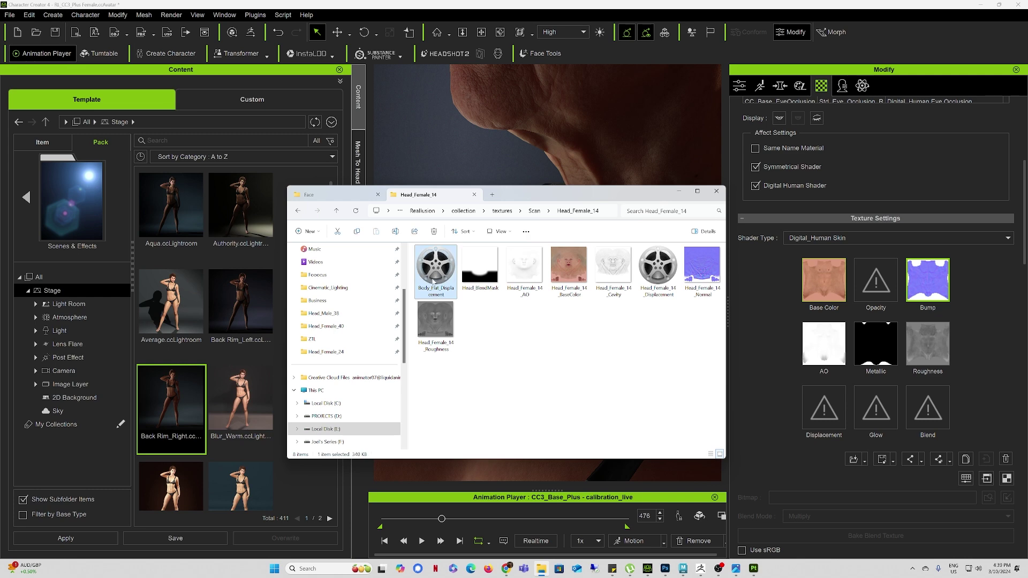
{"action": "left_click", "coordinate": [337, 211]}
{"action": "double_click", "coordinate": [440, 273]}
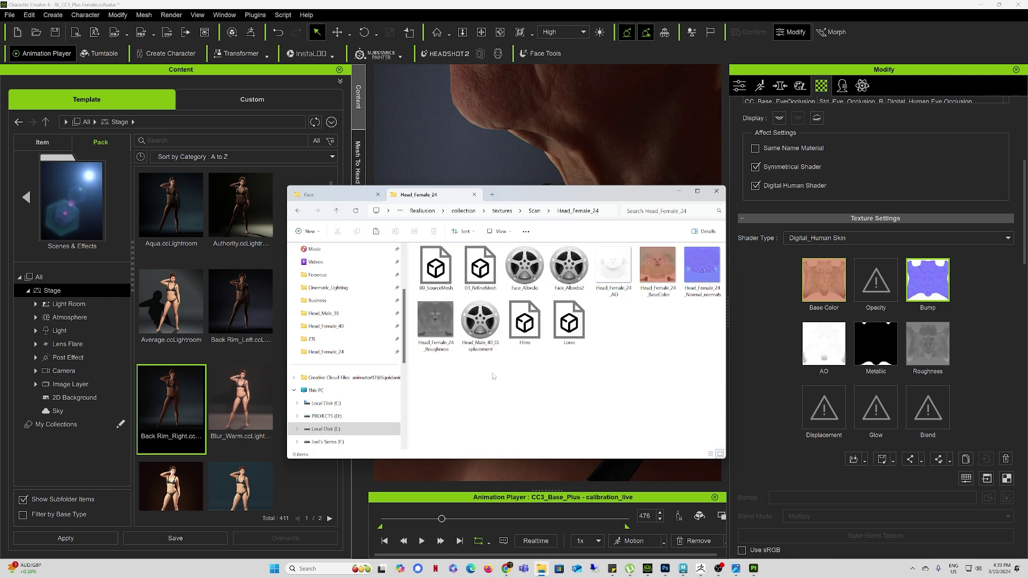
{"action": "key", "text": "ctrl+v"}
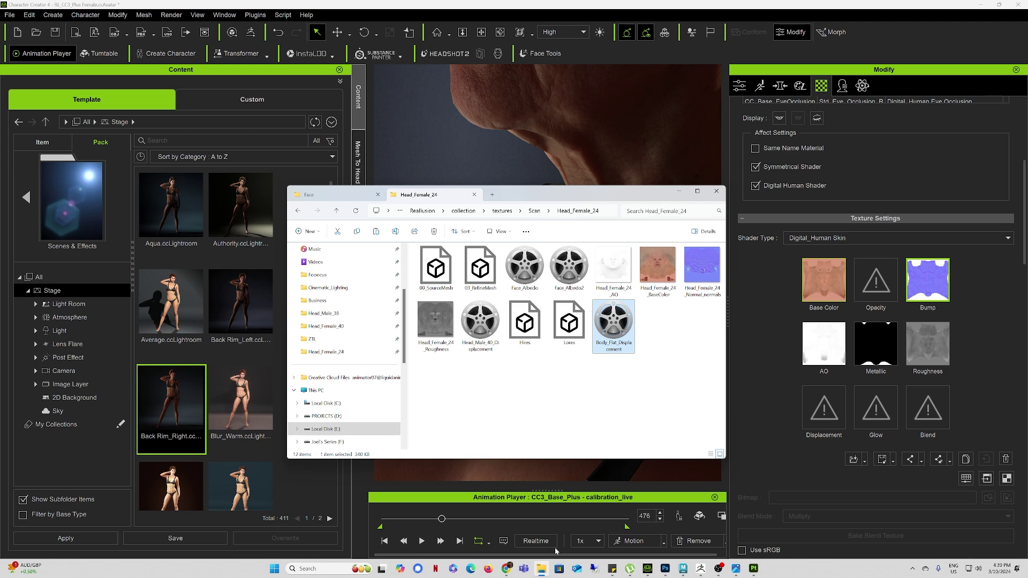
Step: Open Body_Flat_Displacement.exr in Photoshop with alpha data As Alpha Channel, inspect the map and close it
{"action": "left_click", "coordinate": [666, 569]}
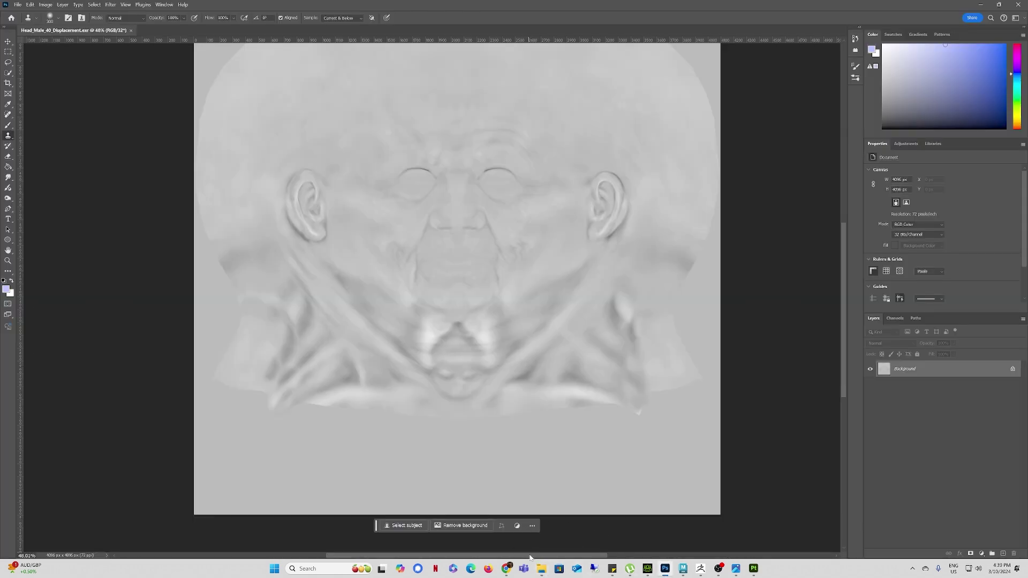
{"action": "mouse_move", "coordinate": [541, 574]}
{"action": "left_click", "coordinate": [541, 536]}
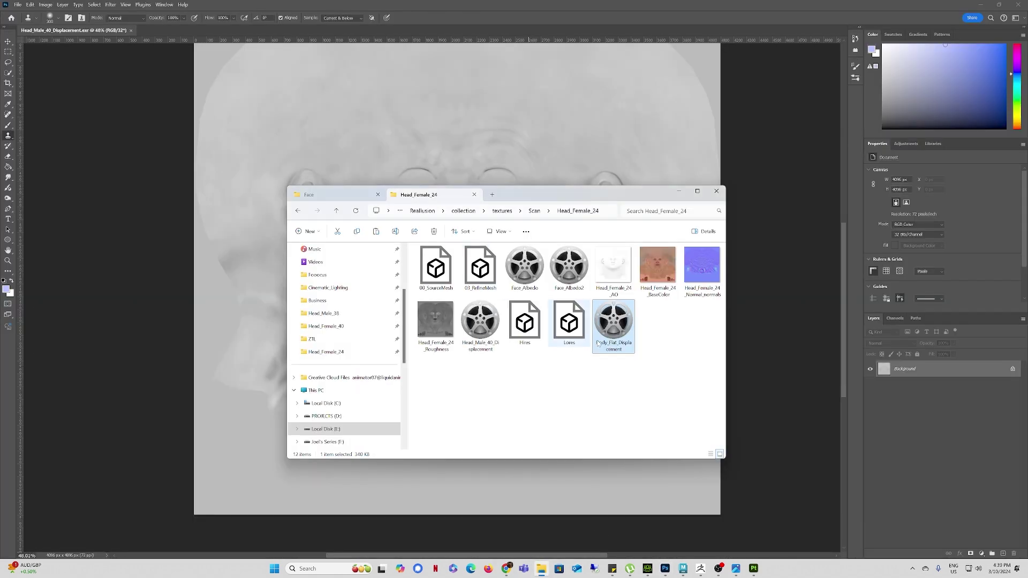
{"action": "left_click_drag", "start_coordinate": [622, 343], "coordinate": [561, 27]}
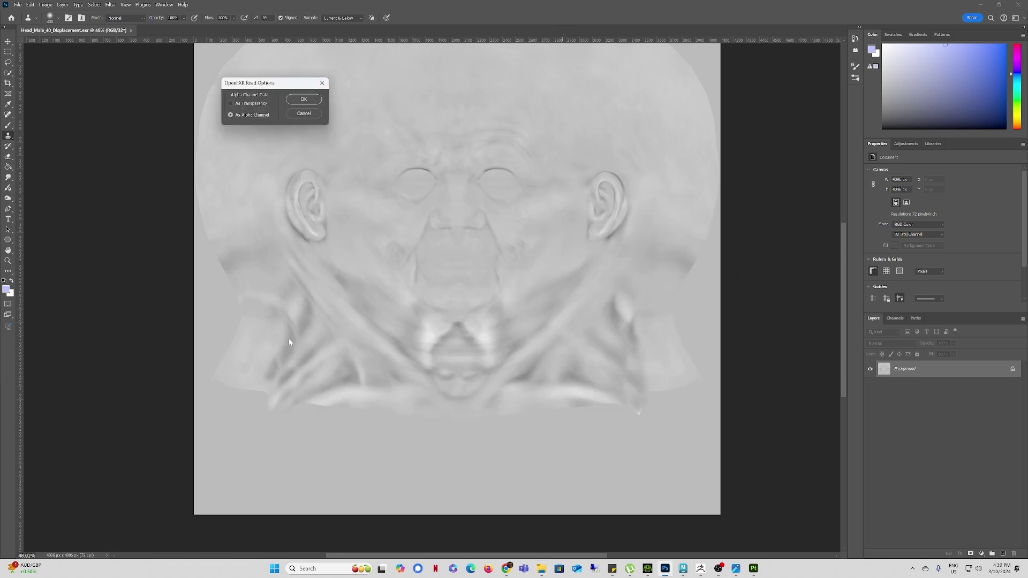
{"action": "left_click", "coordinate": [302, 102]}
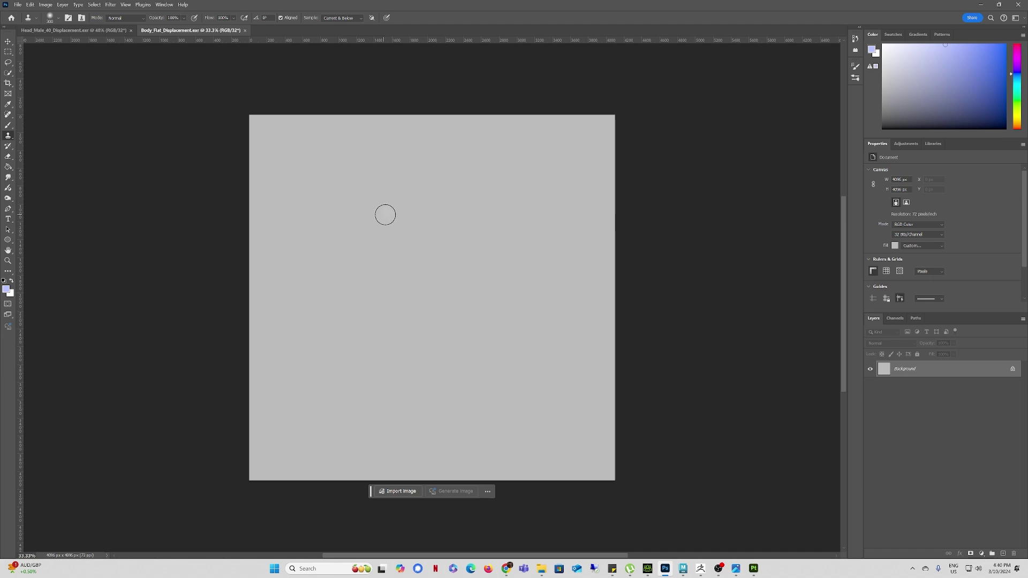
{"action": "left_click", "coordinate": [245, 30]}
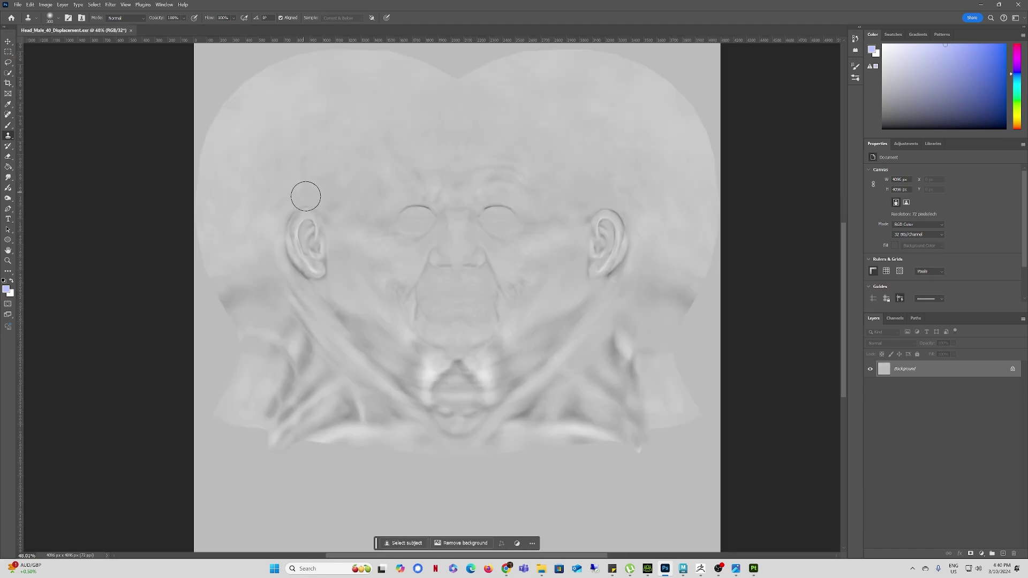
Step: Return to Character Creator and load Body_Flat_Displacement into the Std_Skin_Body material's Displacement channel
{"action": "left_click", "coordinate": [981, 4]}
{"action": "left_click_drag", "start_coordinate": [601, 194], "coordinate": [314, 215]}
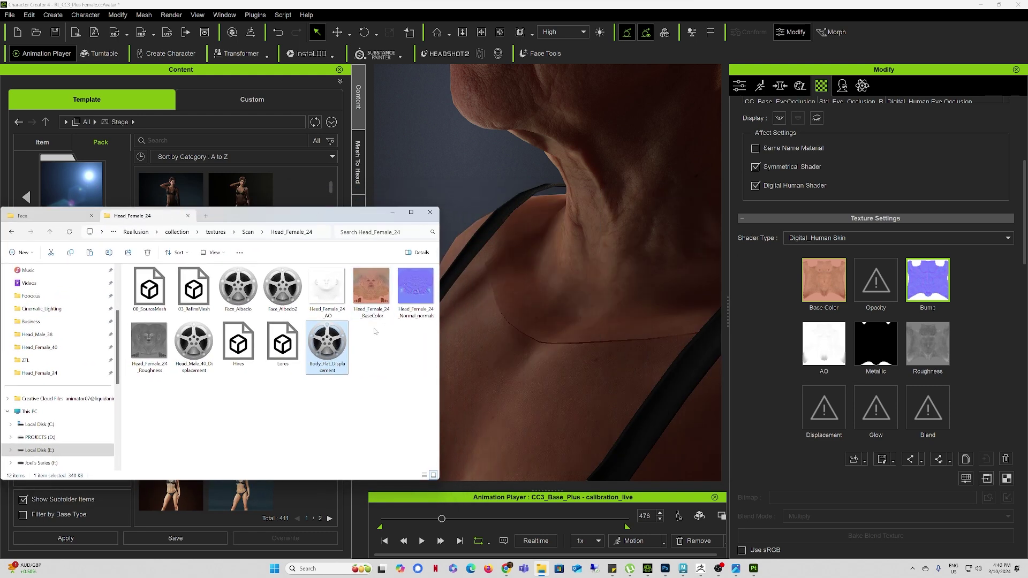
{"action": "left_click_drag", "start_coordinate": [328, 347], "coordinate": [832, 422]}
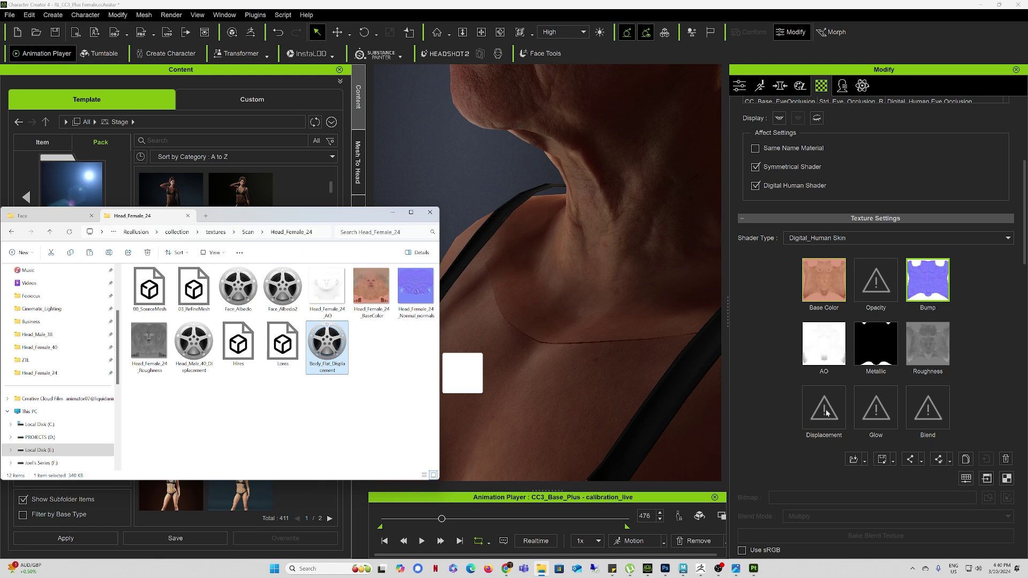
{"action": "left_click_drag", "start_coordinate": [826, 413], "coordinate": [826, 410]}
{"action": "left_click", "coordinate": [498, 309]}
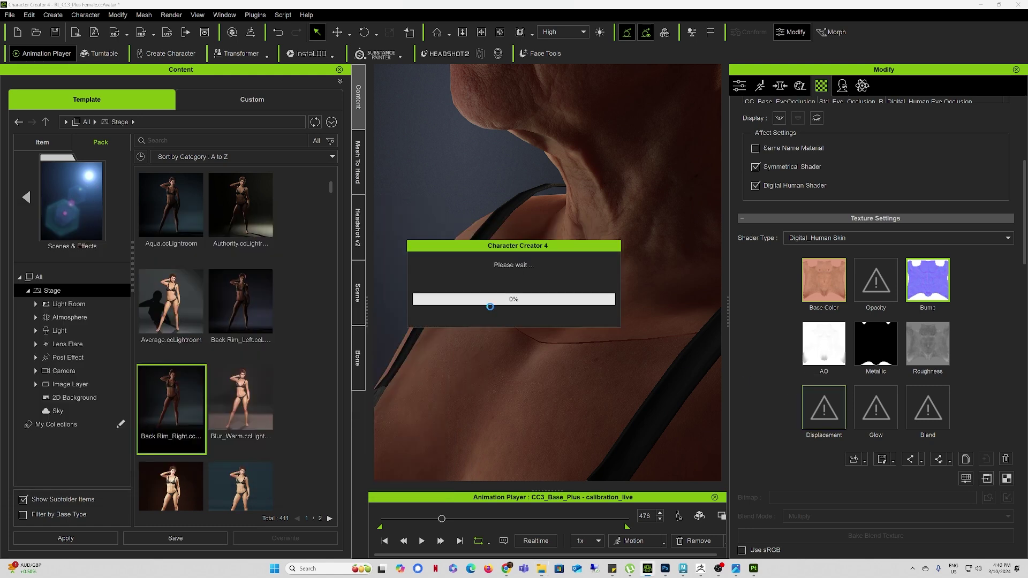
Step: Delete the Roughness texture from the Std_Skin_Body material to compare the neck and chest shading, and undo the deletion
{"action": "right_click_drag", "start_coordinate": [609, 316], "coordinate": [792, 353]}
{"action": "right_click", "coordinate": [930, 352]}
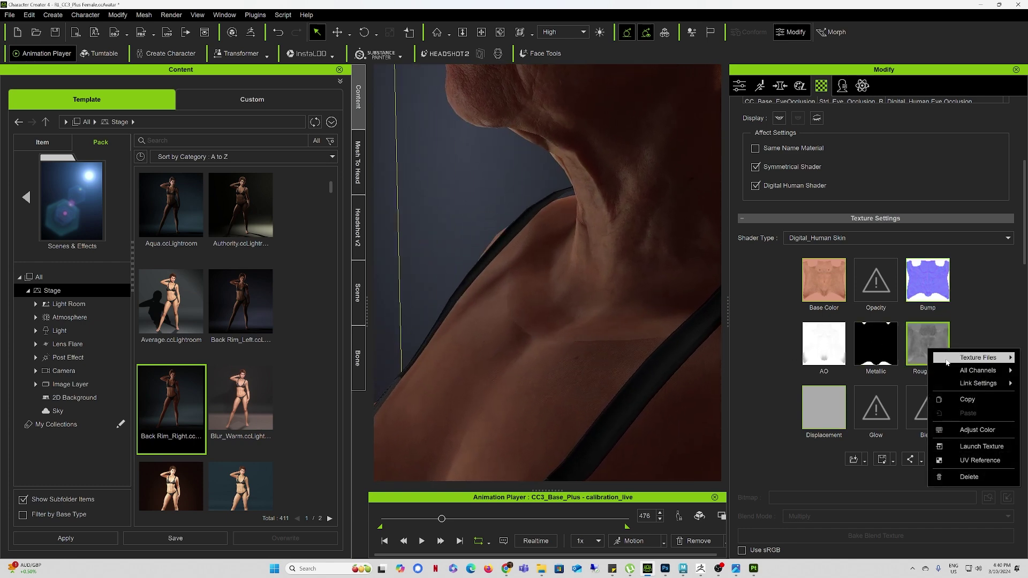
{"action": "left_click", "coordinate": [970, 477]}
{"action": "right_click_drag", "start_coordinate": [571, 316], "coordinate": [624, 323]}
{"action": "key", "text": "ctrl+z"}
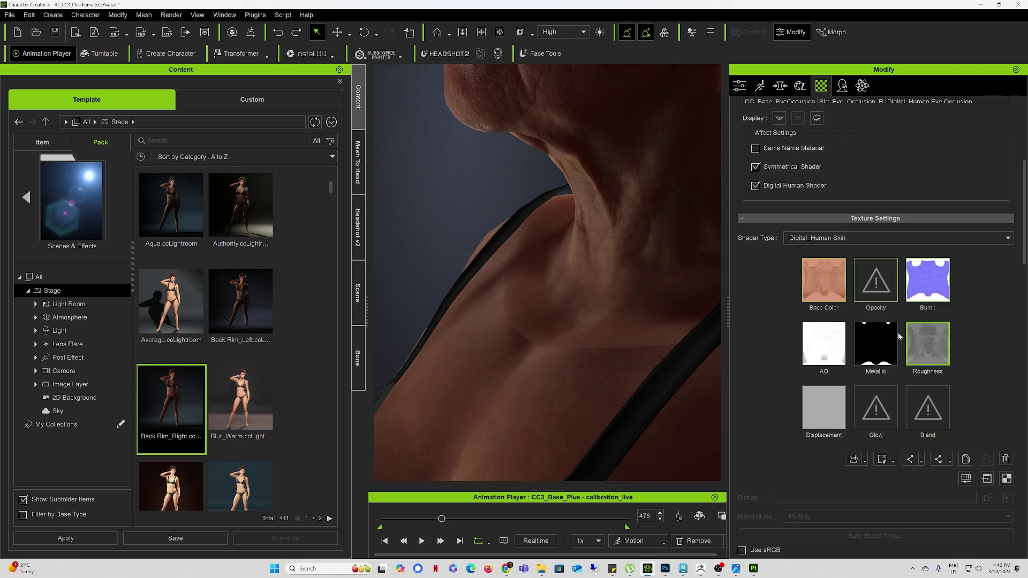
Step: Delete the Roughness textures from both the Std_Skin_Body and Std_Skin_Head materials and check the neck seam
{"action": "right_click", "coordinate": [930, 349]}
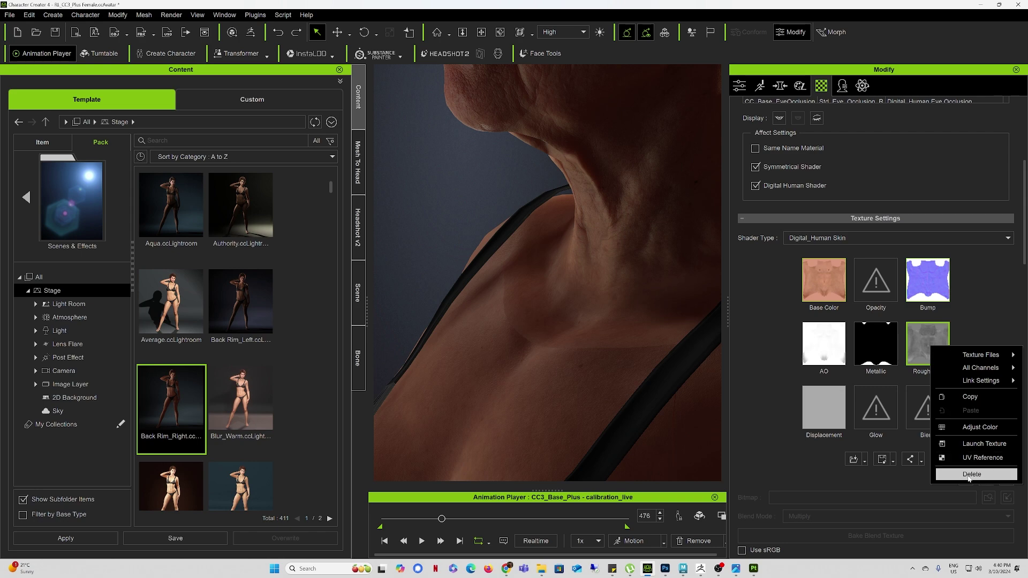
{"action": "left_click", "coordinate": [971, 475]}
{"action": "scroll", "coordinate": [735, 161], "scroll_direction": "up", "scroll_amount": 4}
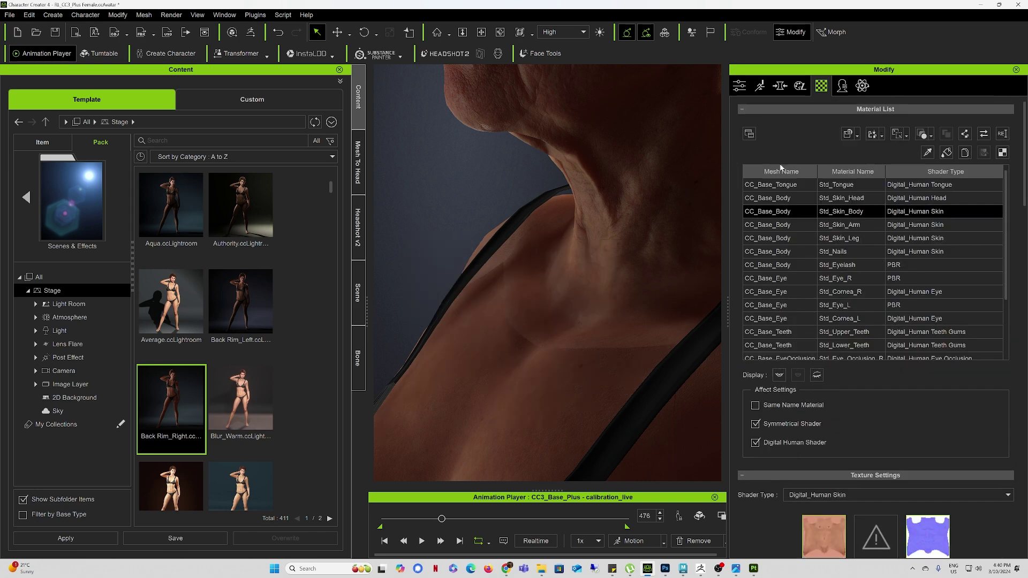
{"action": "left_click", "coordinate": [833, 198]}
{"action": "scroll", "coordinate": [873, 400], "scroll_direction": "down", "scroll_amount": 5}
{"action": "scroll", "coordinate": [886, 397], "scroll_direction": "down", "scroll_amount": 2}
{"action": "right_click", "coordinate": [925, 310]}
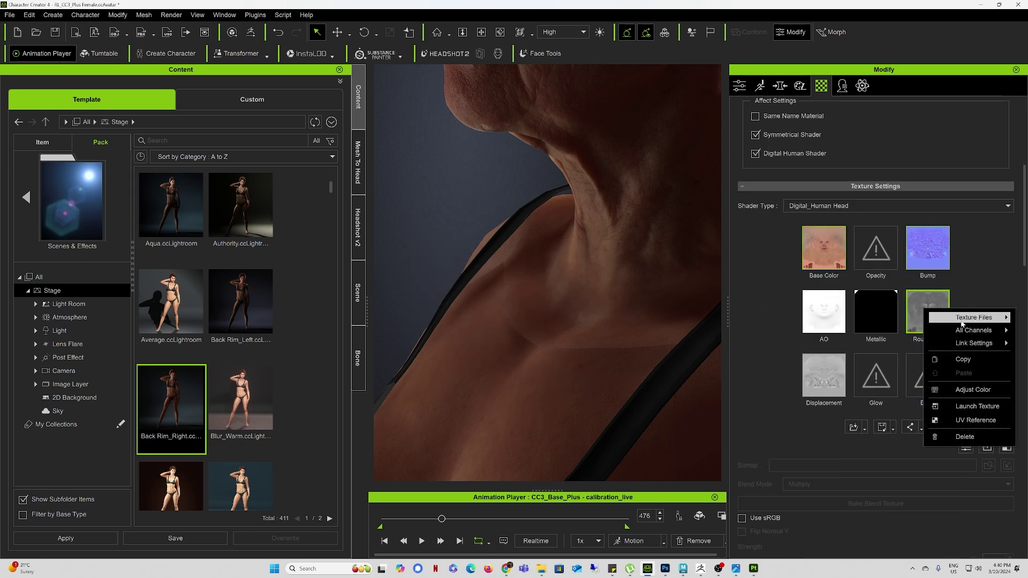
{"action": "left_click", "coordinate": [962, 436]}
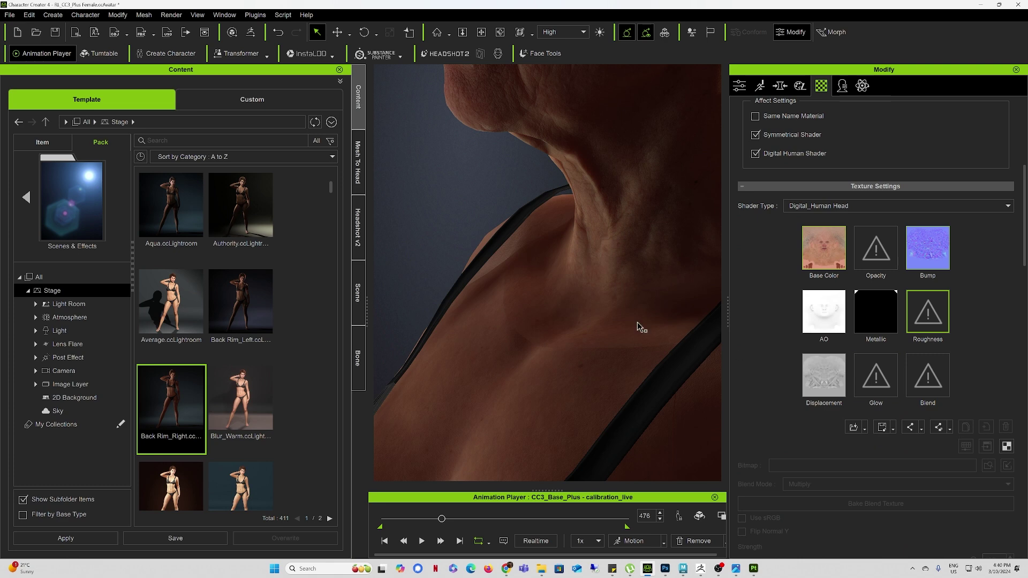
{"action": "right_click_drag", "start_coordinate": [637, 324], "coordinate": [660, 320]}
Step: Delete the Bump texture from the Std_Skin_Head material and inspect the neck seam from several angles
{"action": "right_click", "coordinate": [930, 254]}
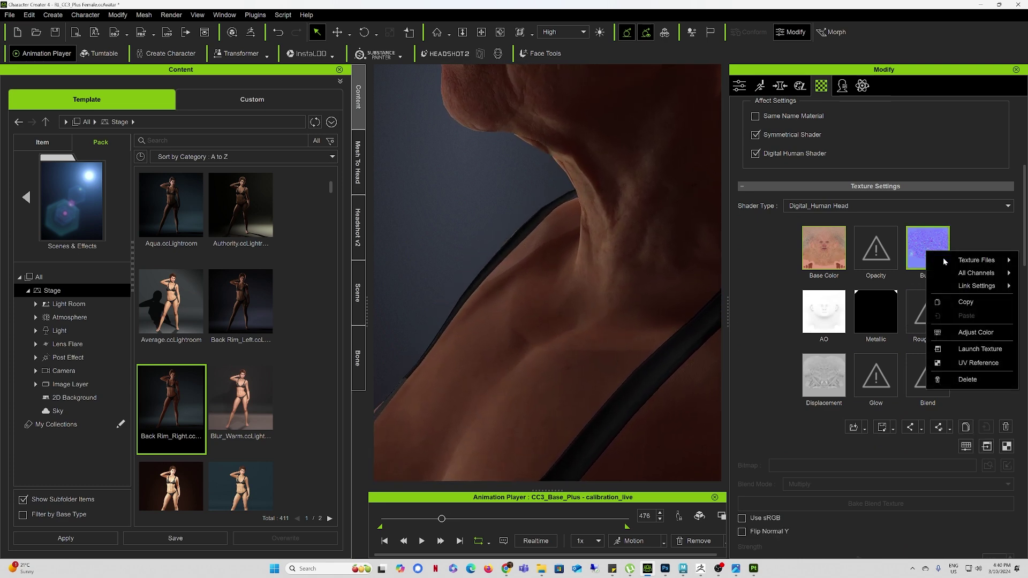
{"action": "left_click", "coordinate": [965, 378]}
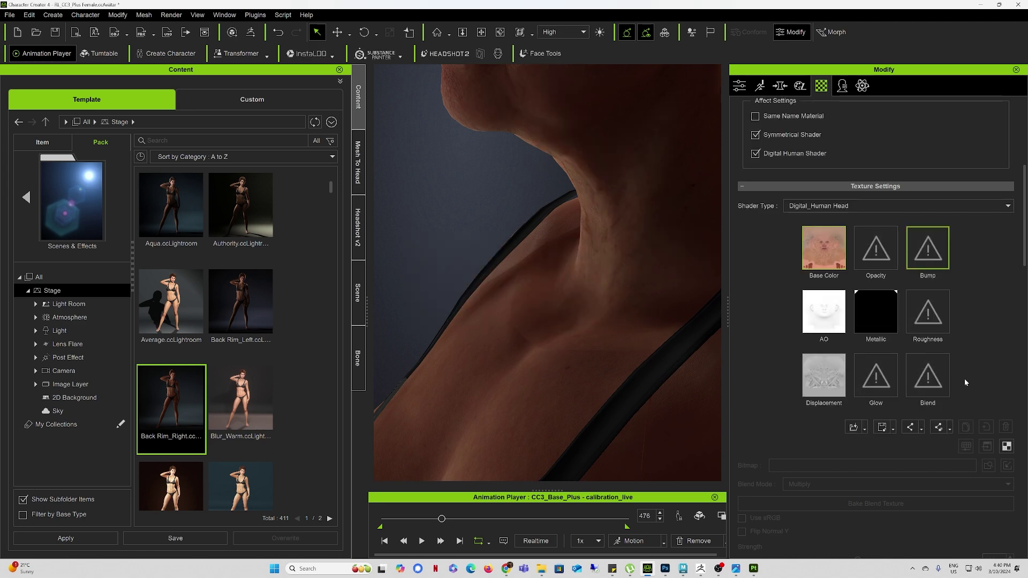
{"action": "right_click_drag", "start_coordinate": [585, 291], "coordinate": [737, 317]}
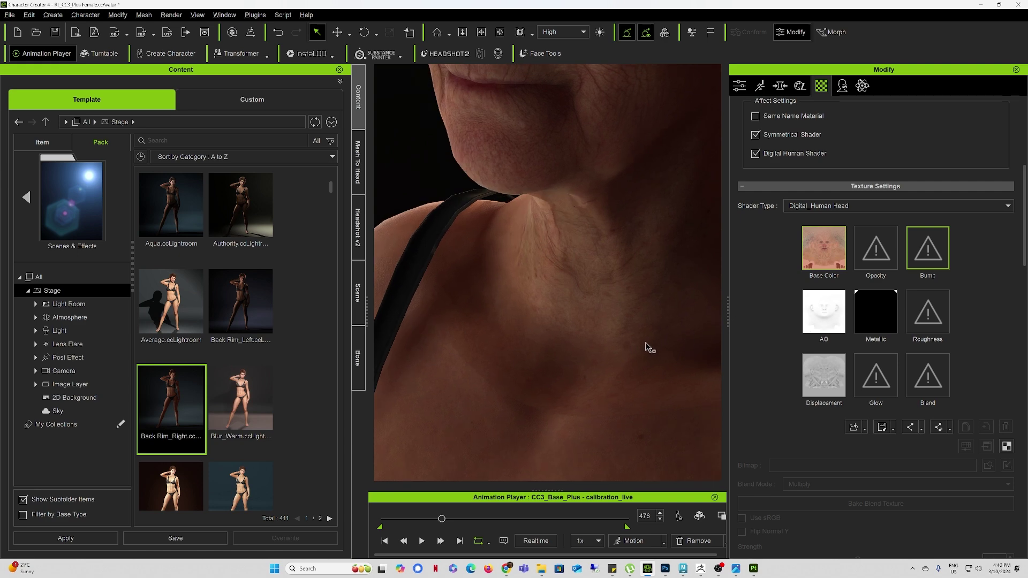
{"action": "middle_click_drag", "start_coordinate": [648, 346], "coordinate": [646, 290]}
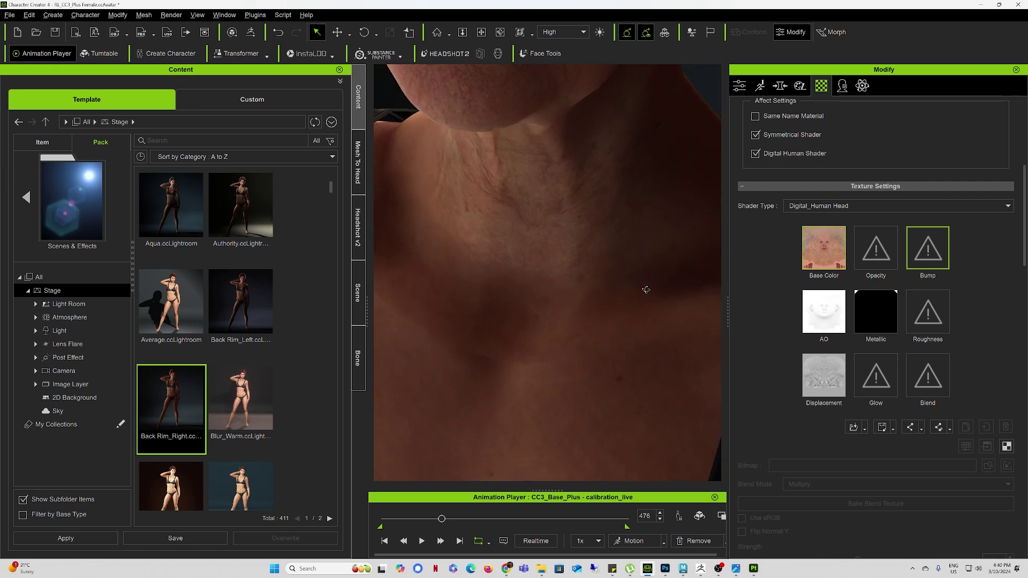
{"action": "right_click_drag", "start_coordinate": [646, 290], "coordinate": [386, 204]}
{"action": "middle_click_drag", "start_coordinate": [384, 204], "coordinate": [488, 212]}
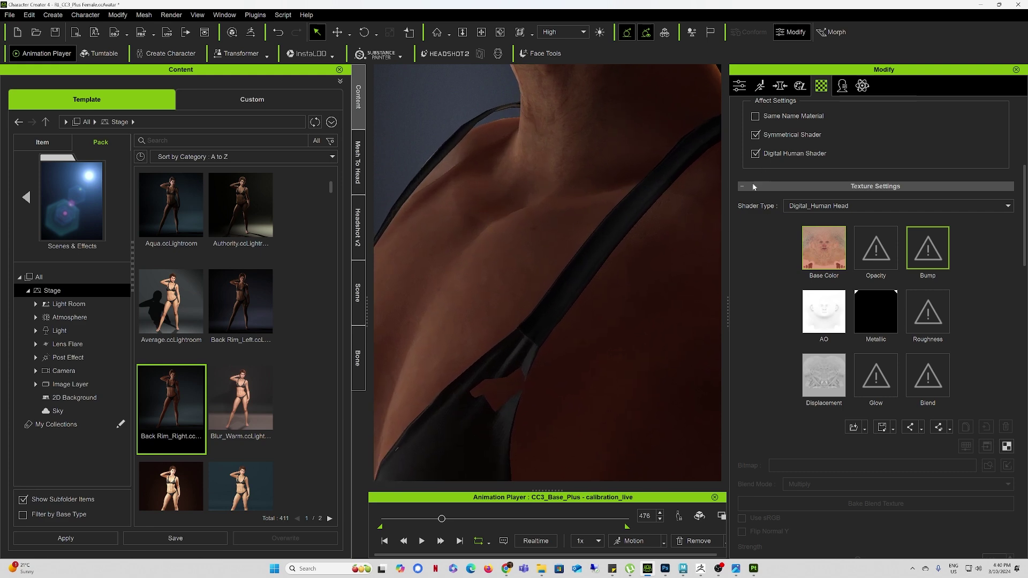
Step: Delete the Bump texture from the Std_Skin_Body material, check the upper chest, and undo the test deletions
{"action": "scroll", "coordinate": [753, 186], "scroll_direction": "up", "scroll_amount": 5}
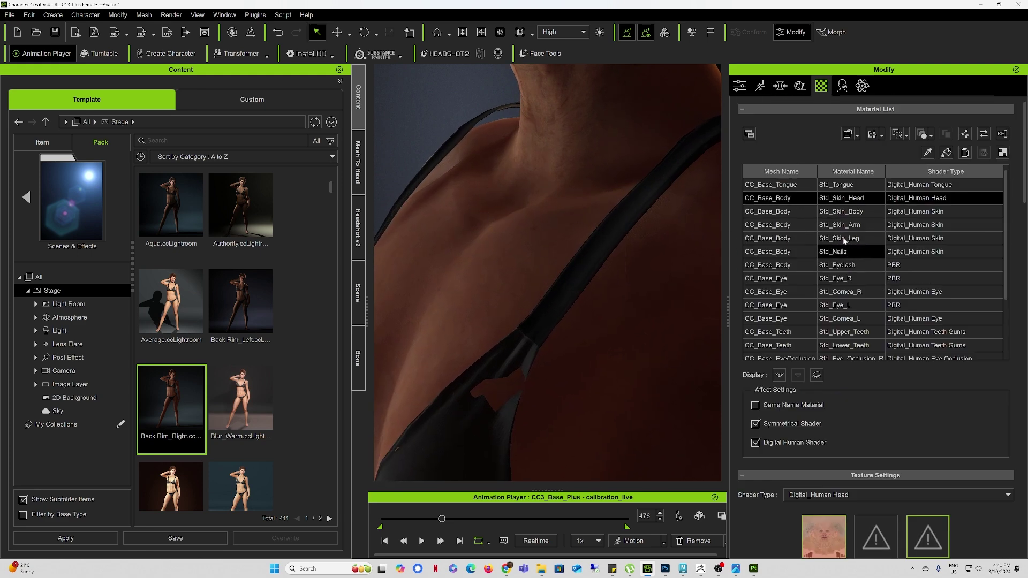
{"action": "left_click", "coordinate": [840, 211]}
{"action": "scroll", "coordinate": [911, 407], "scroll_direction": "down", "scroll_amount": 5}
{"action": "right_click", "coordinate": [930, 405]}
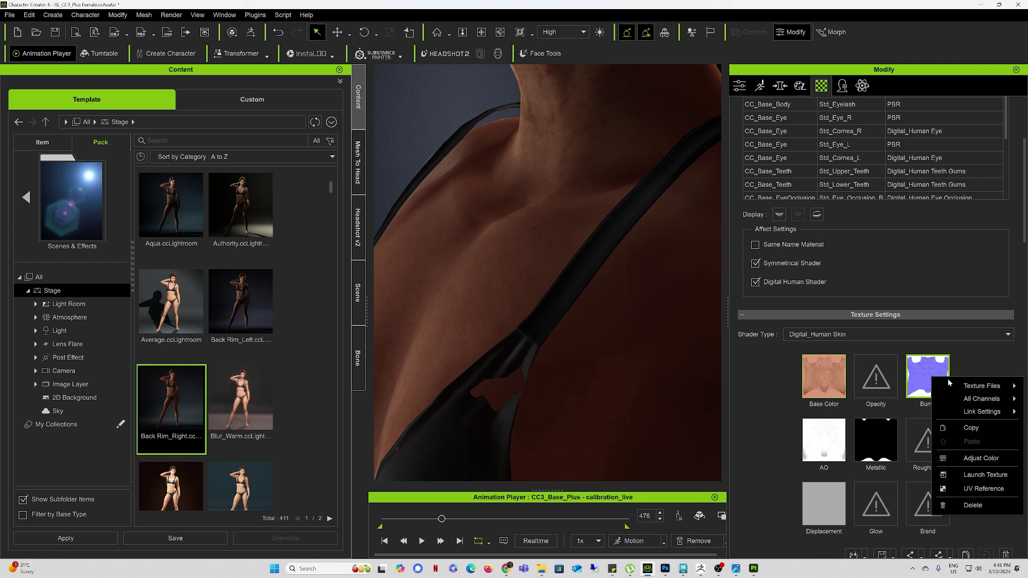
{"action": "left_click", "coordinate": [973, 511]}
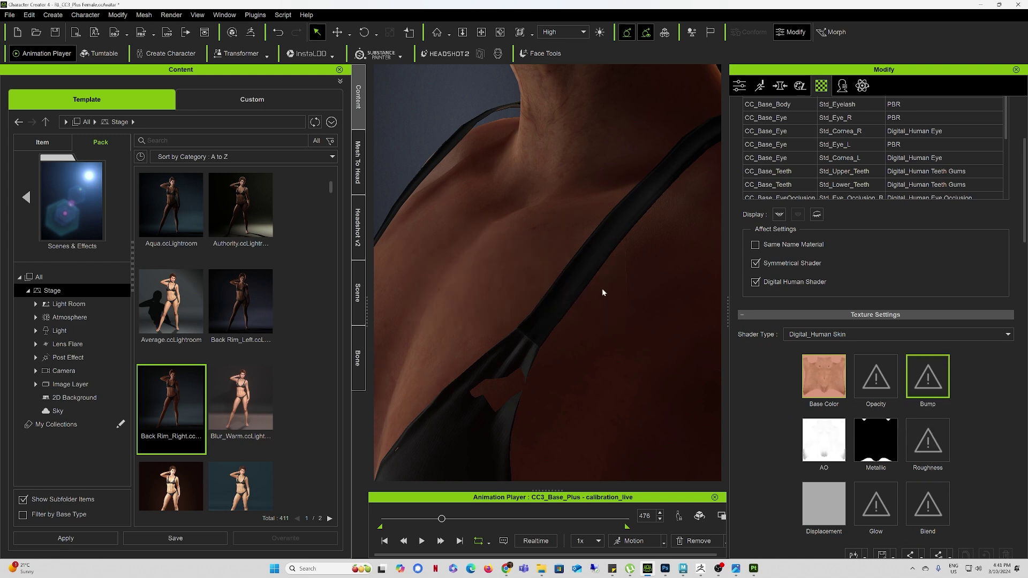
{"action": "right_click_drag", "start_coordinate": [559, 262], "coordinate": [620, 264]}
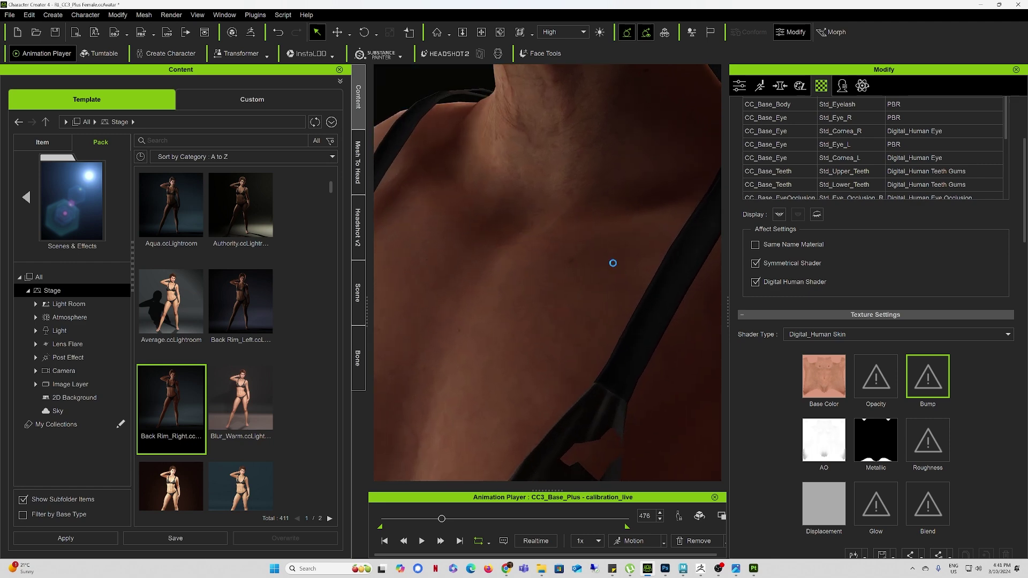
{"action": "key", "text": "ctrl+z"}
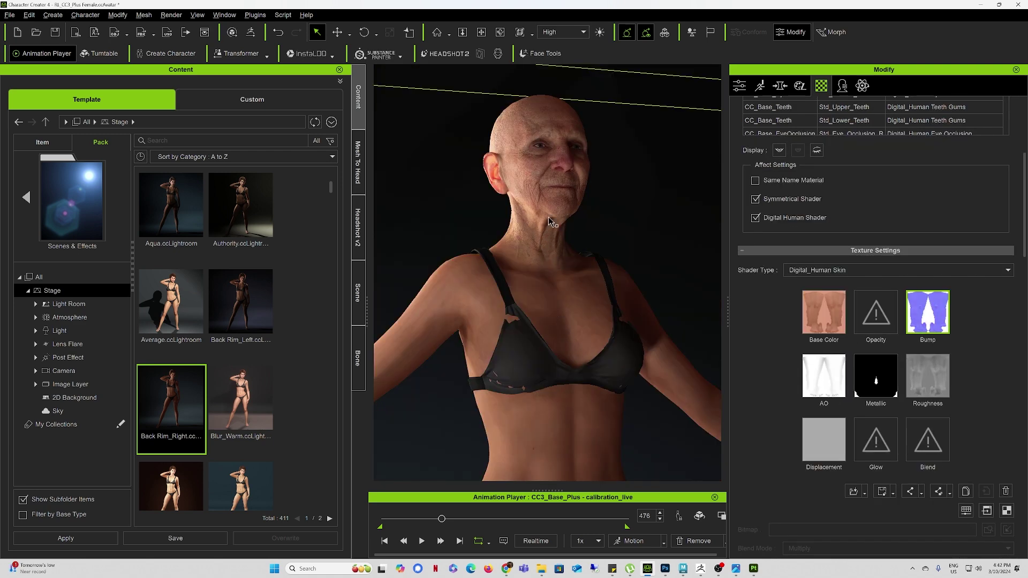
Step: Inspect the displaced head, neck and shoulders up close and play the calibration animation on the character
{"action": "scroll", "coordinate": [553, 222], "scroll_direction": "up", "scroll_amount": 3}
{"action": "middle_click_drag", "start_coordinate": [553, 195], "coordinate": [557, 328]}
{"action": "right_click_drag", "start_coordinate": [558, 323], "coordinate": [566, 304]}
{"action": "middle_click_drag", "start_coordinate": [577, 378], "coordinate": [595, 312]}
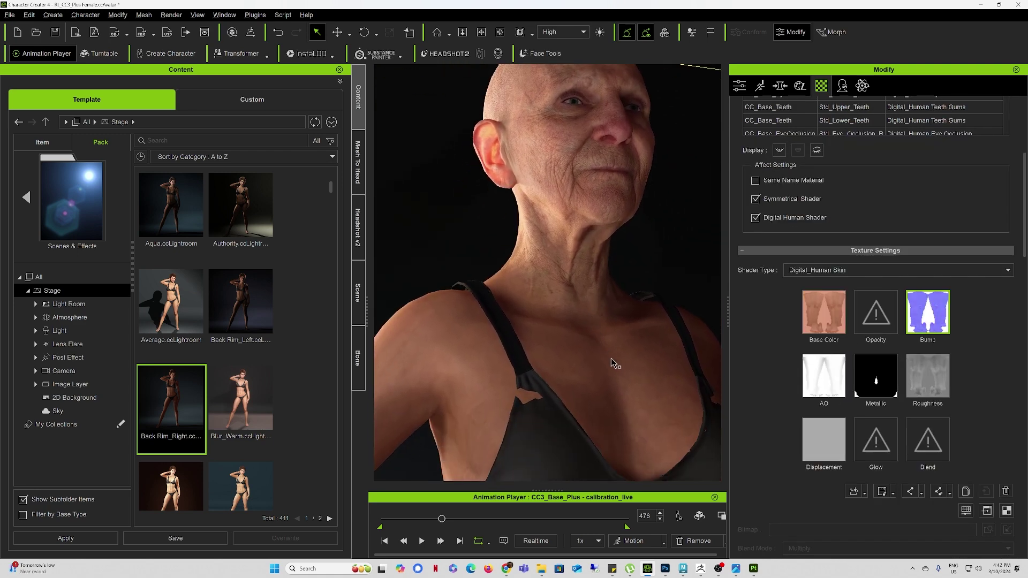
{"action": "scroll", "coordinate": [571, 255], "scroll_direction": "up", "scroll_amount": 2}
{"action": "middle_click_drag", "start_coordinate": [571, 225], "coordinate": [592, 316]}
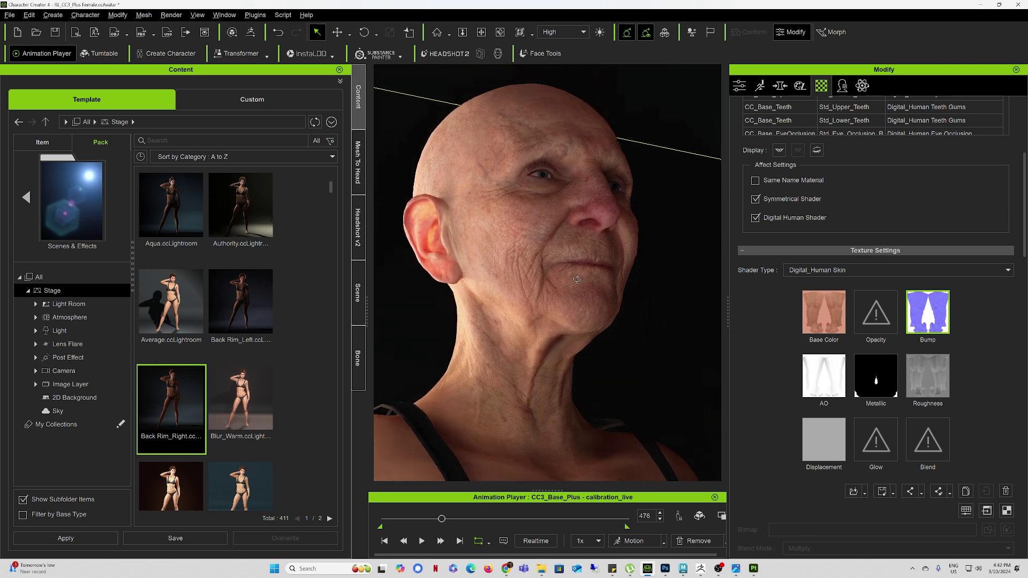
{"action": "mouse_move", "coordinate": [593, 300]}
{"action": "right_mouse_down"}
{"action": "mouse_move", "coordinate": [600, 265]}
{"action": "mouse_move", "coordinate": [576, 301]}
{"action": "right_mouse_up"}
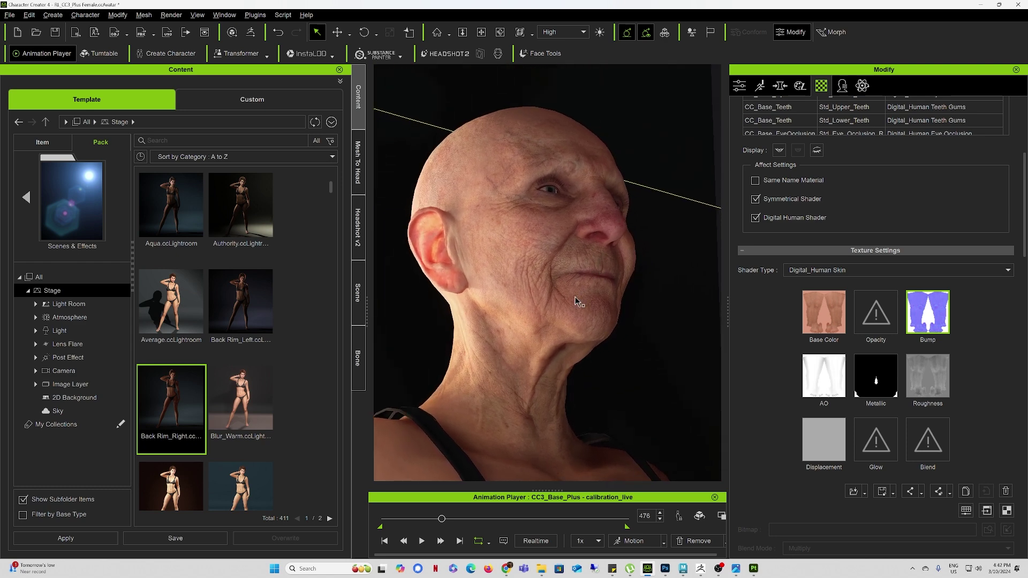
{"action": "left_click", "coordinate": [421, 540]}
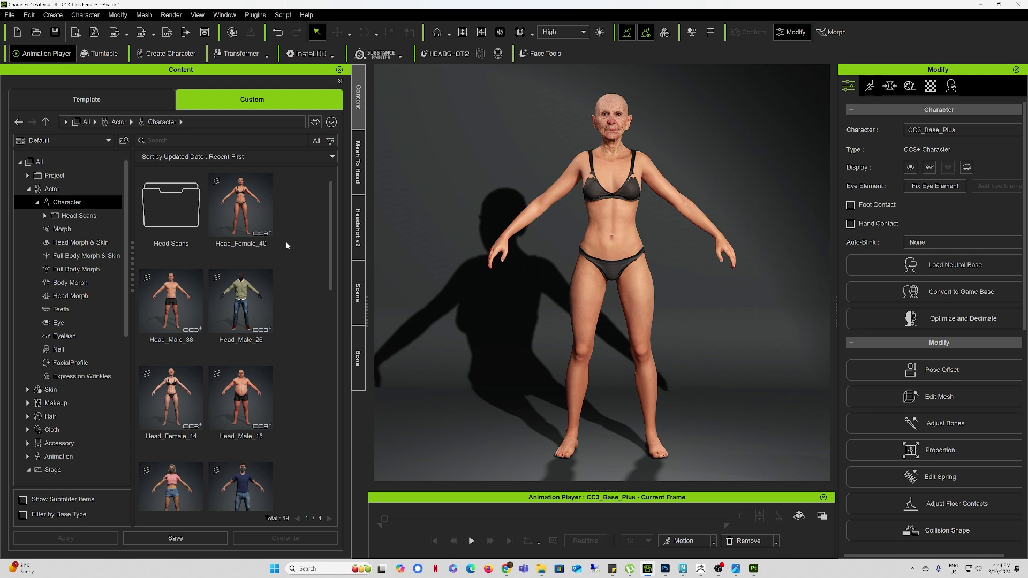
Step: Save the selected character to the custom Actor/Character library as Head_Female_24
{"action": "left_click", "coordinate": [617, 102]}
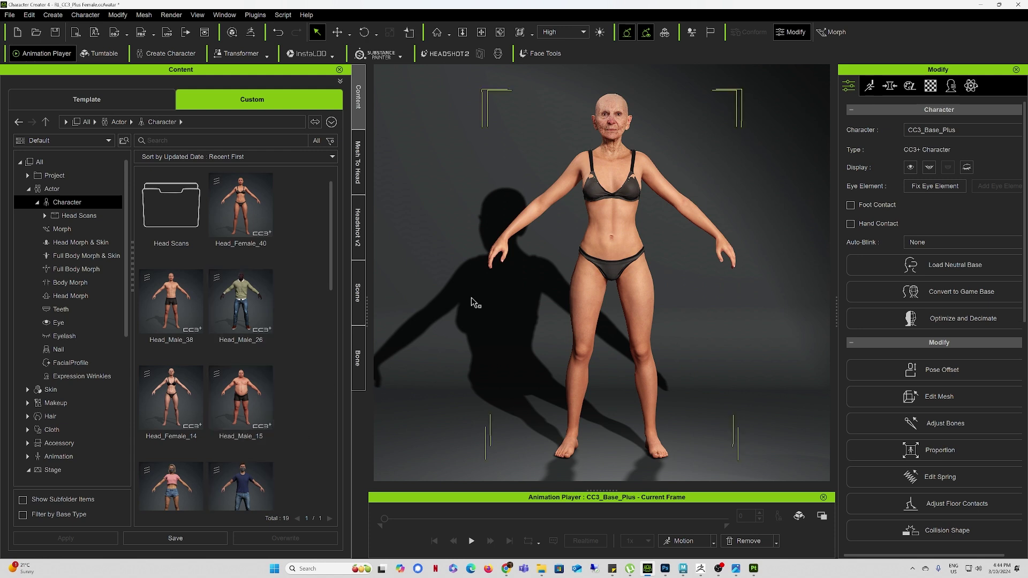
{"action": "left_click", "coordinate": [175, 539]}
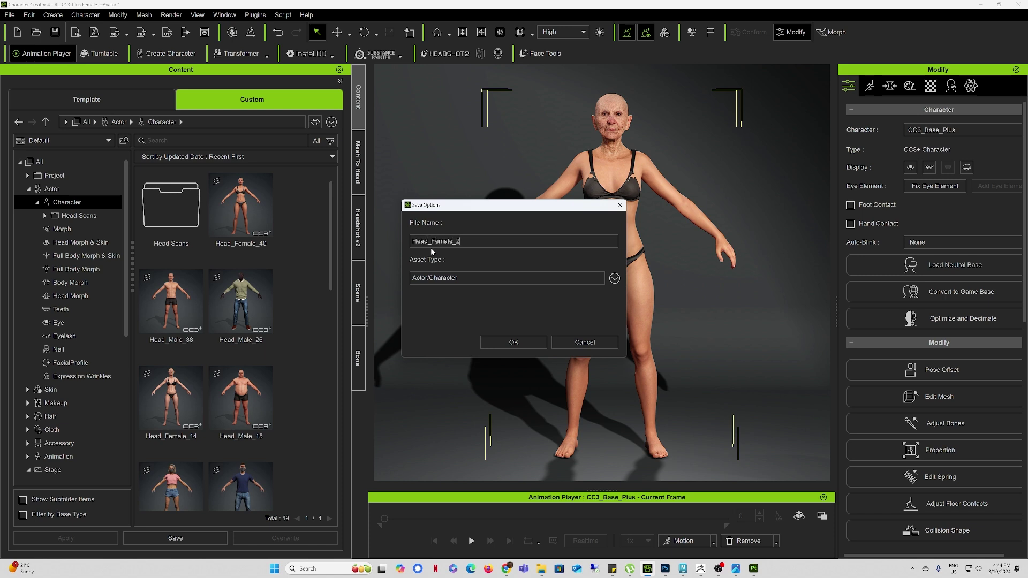
{"action": "left_click", "coordinate": [519, 343]}
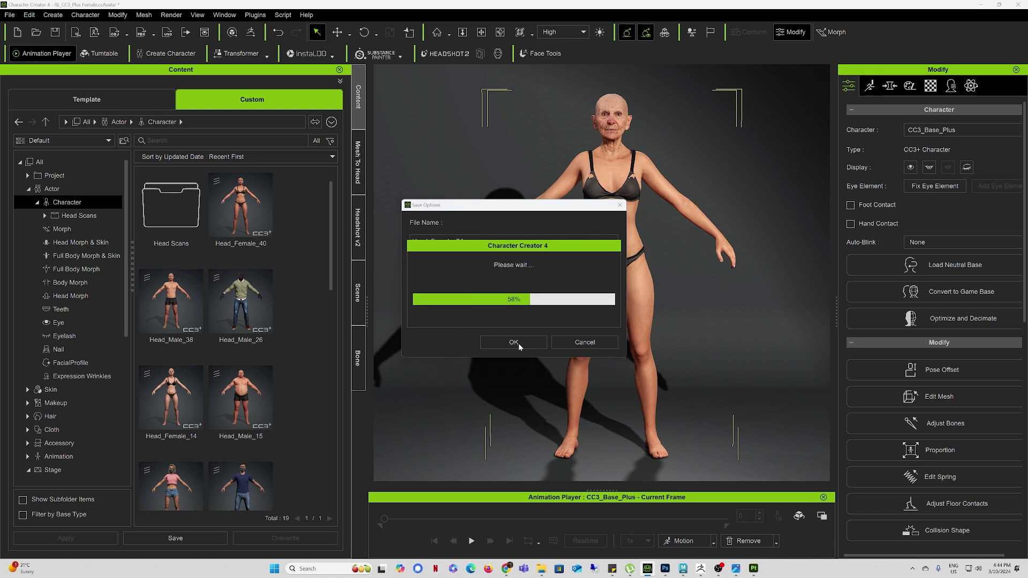
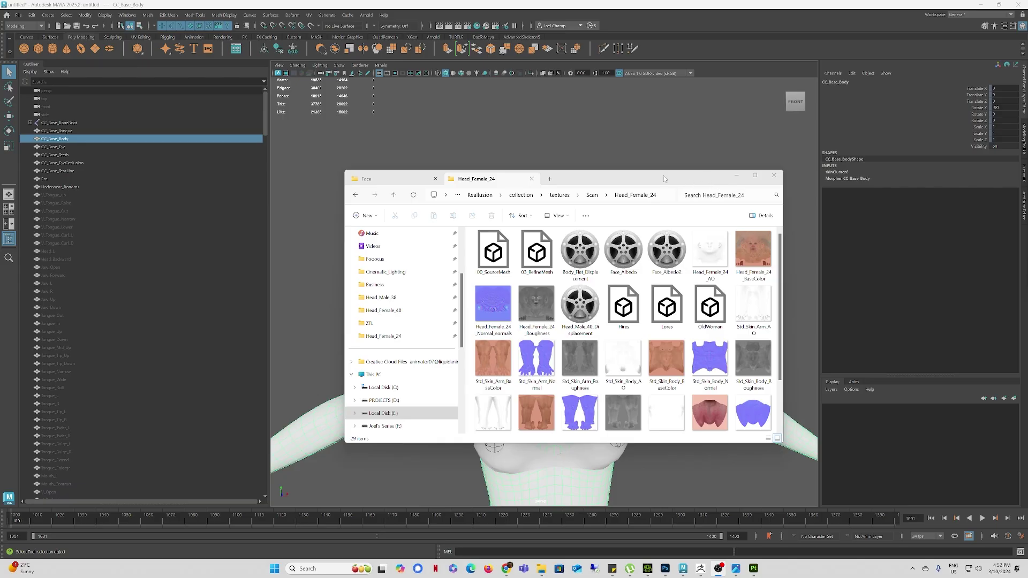
Step: Switch to Maya, position the UV Editor showing CC_Base_Body's UV tiles, and bring the Head_Female_24 texture folder to the front
{"action": "left_click_drag", "start_coordinate": [657, 180], "coordinate": [328, 235]}
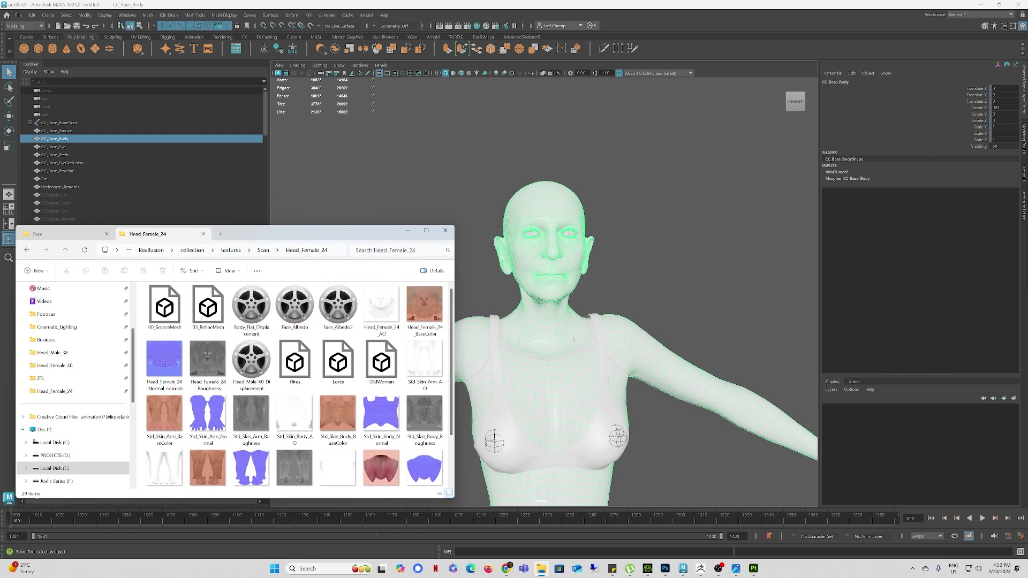
{"action": "left_click_drag", "start_coordinate": [1027, 58], "coordinate": [391, 86]}
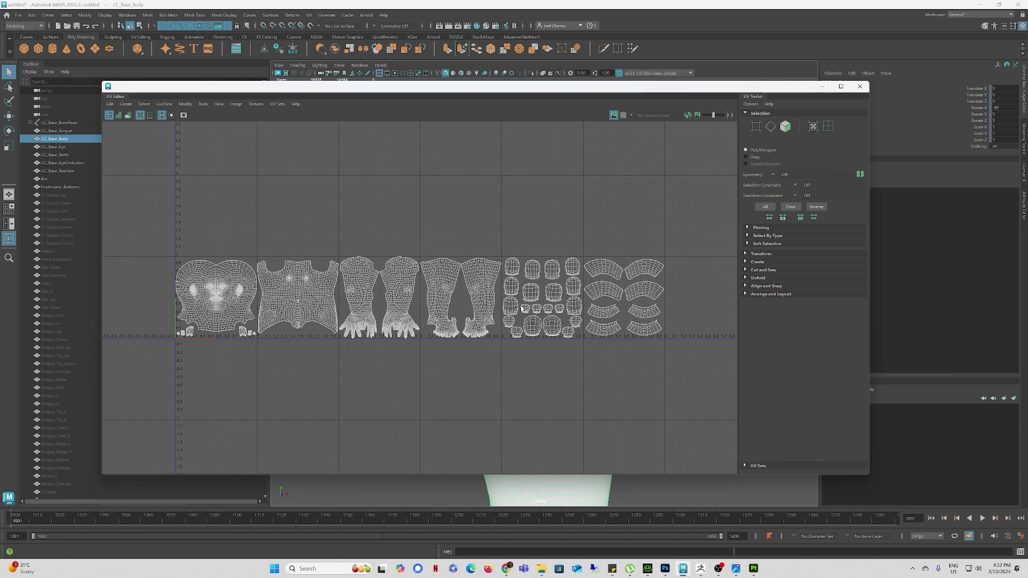
{"action": "left_click", "coordinate": [541, 569]}
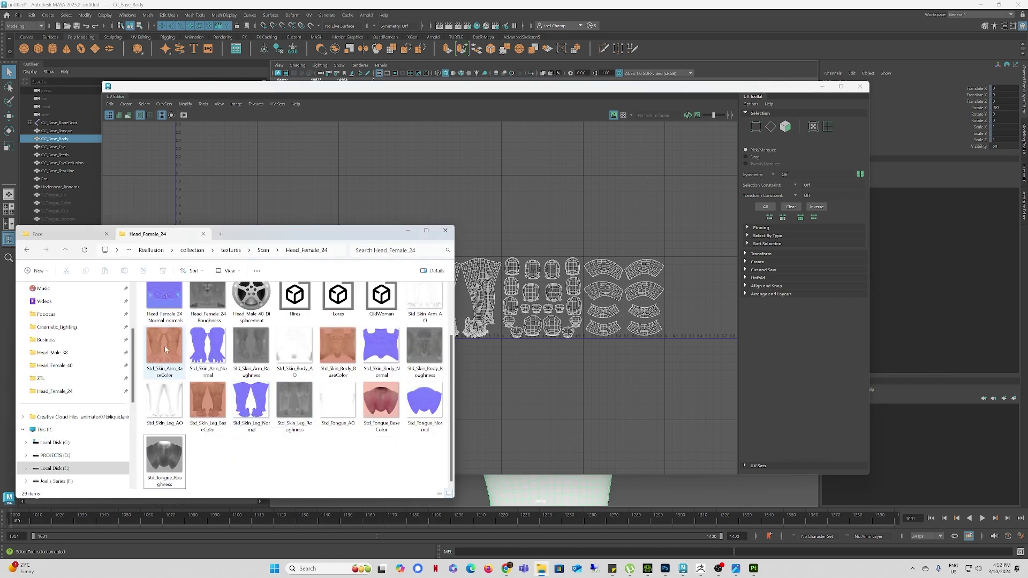
Step: Compare the leg, body and head BaseColor textures in the Head_Female_24 folder with CC_Base_Body's UV tiles
{"action": "left_click", "coordinate": [208, 401]}
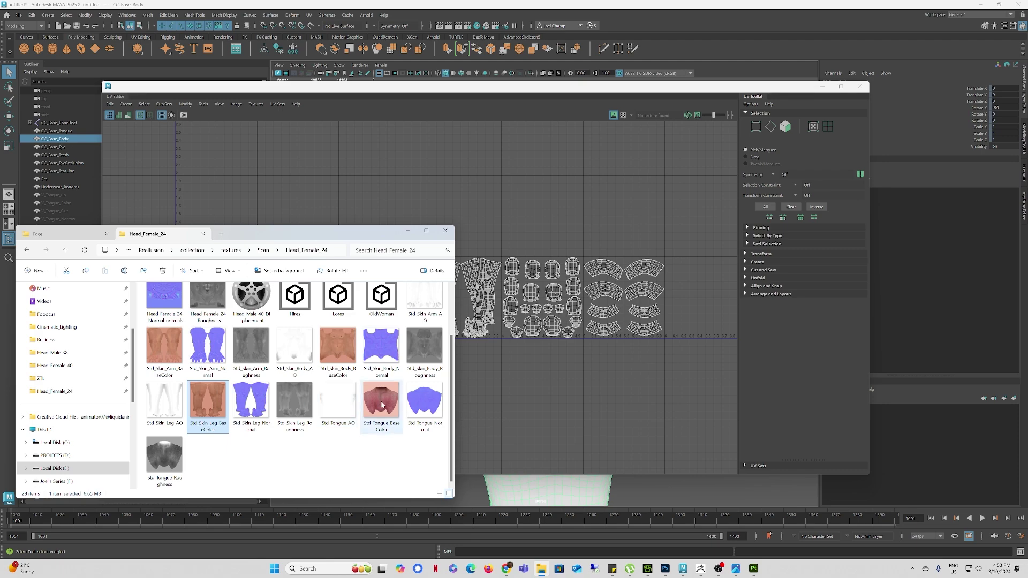
{"action": "scroll", "coordinate": [351, 405], "scroll_direction": "up", "scroll_amount": 2}
{"action": "left_click", "coordinate": [341, 415]}
{"action": "left_click", "coordinate": [406, 315]}
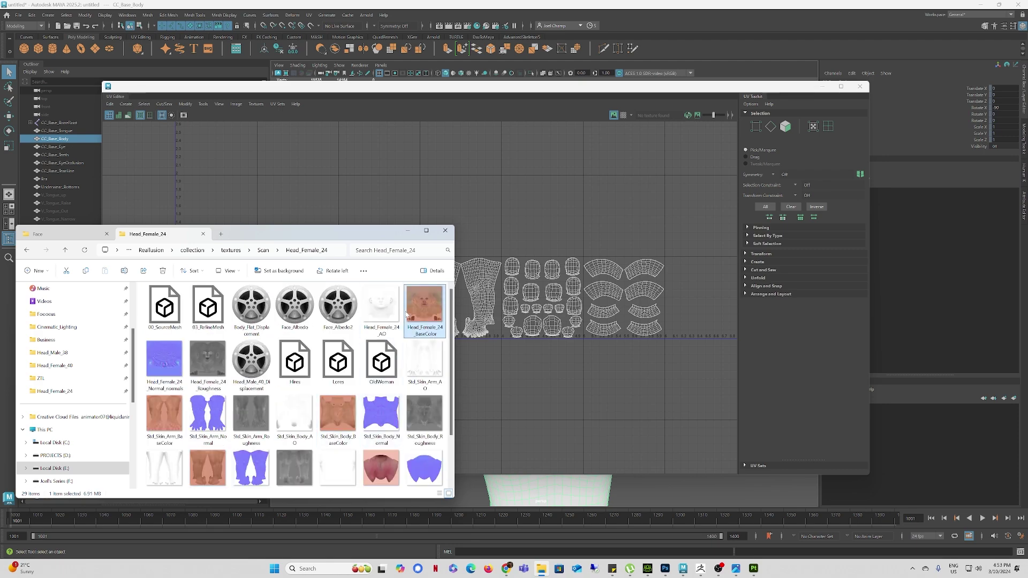
{"action": "left_click_drag", "start_coordinate": [370, 235], "coordinate": [869, 213]}
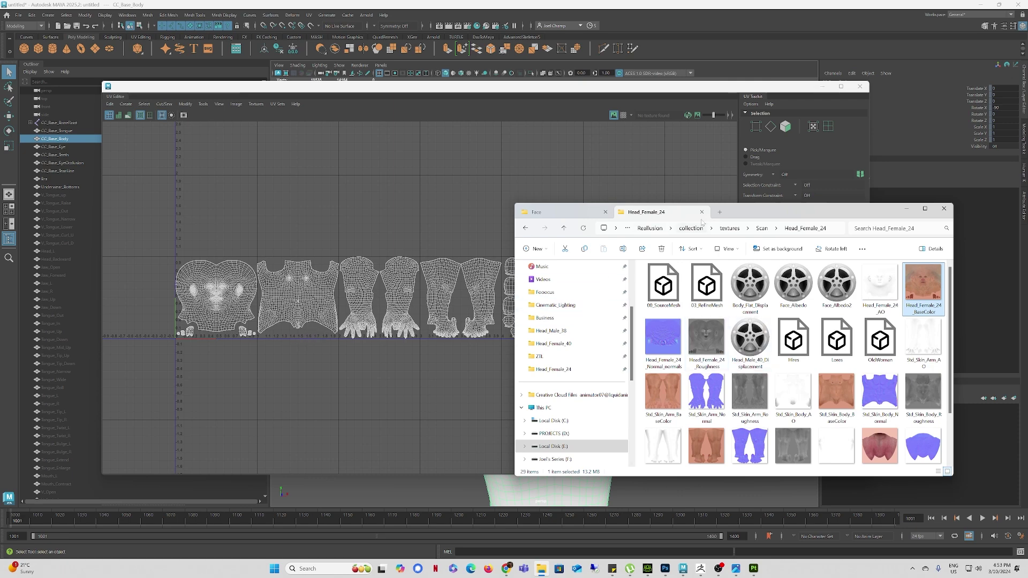
{"action": "left_click_drag", "start_coordinate": [748, 212], "coordinate": [769, 217]}
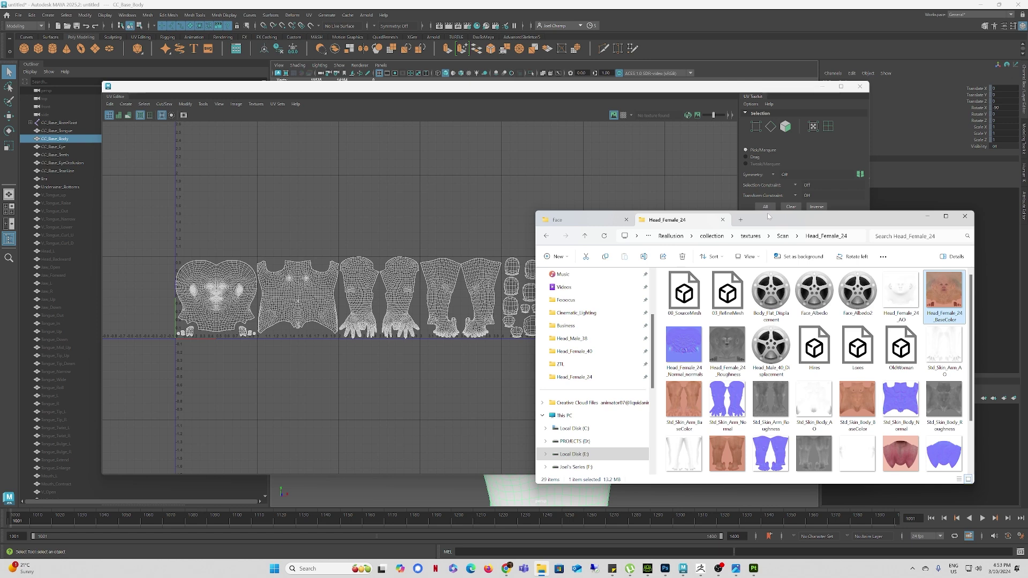
{"action": "left_click_drag", "start_coordinate": [753, 223], "coordinate": [660, 225]}
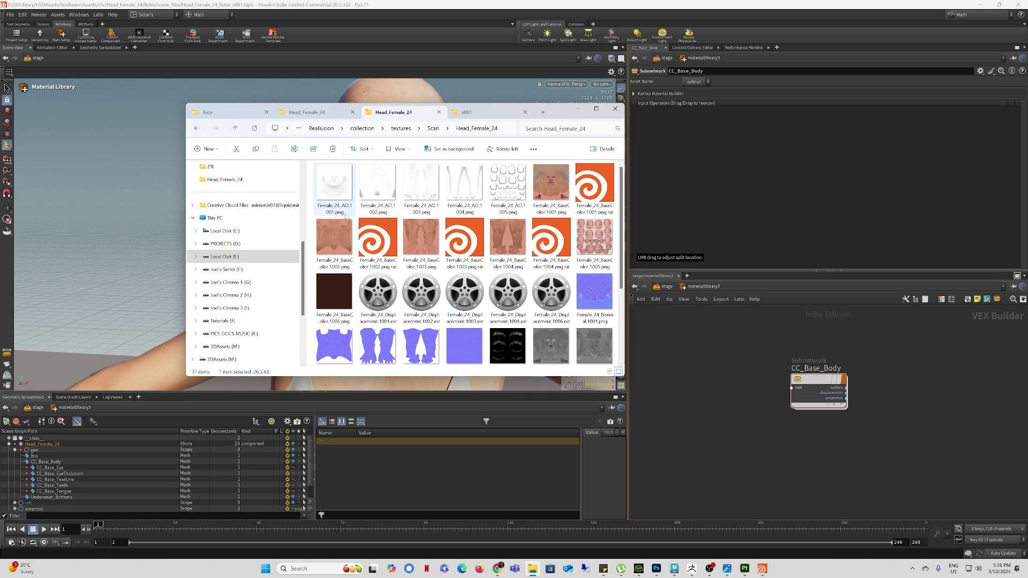
Step: Switch to Houdini and examine the UDIM-numbered AO, BaseColor, Displacement and Normal textures in the Head_Female_24 folder
{"action": "mouse_move", "coordinate": [336, 211]}
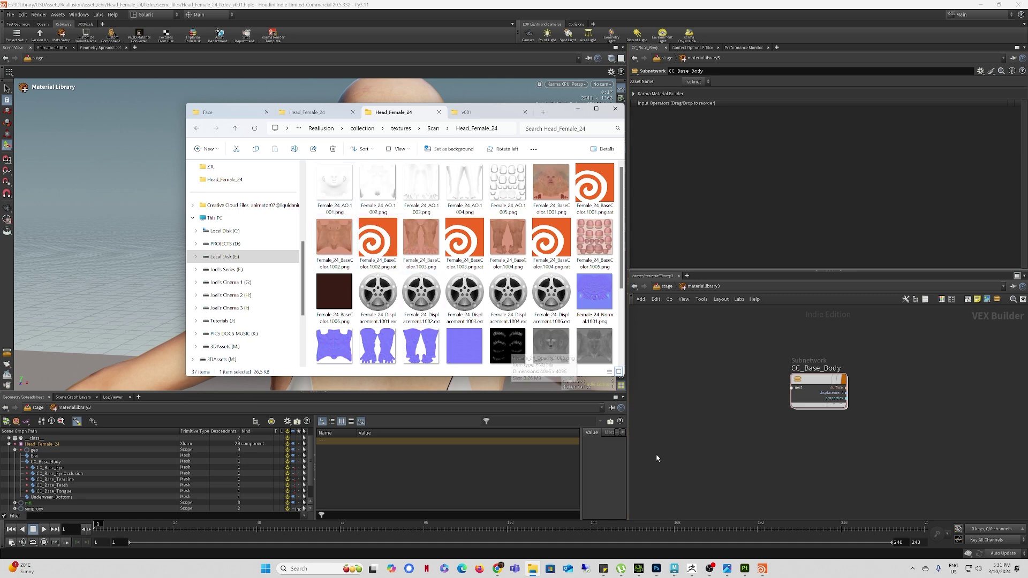
{"action": "mouse_move", "coordinate": [674, 572]}
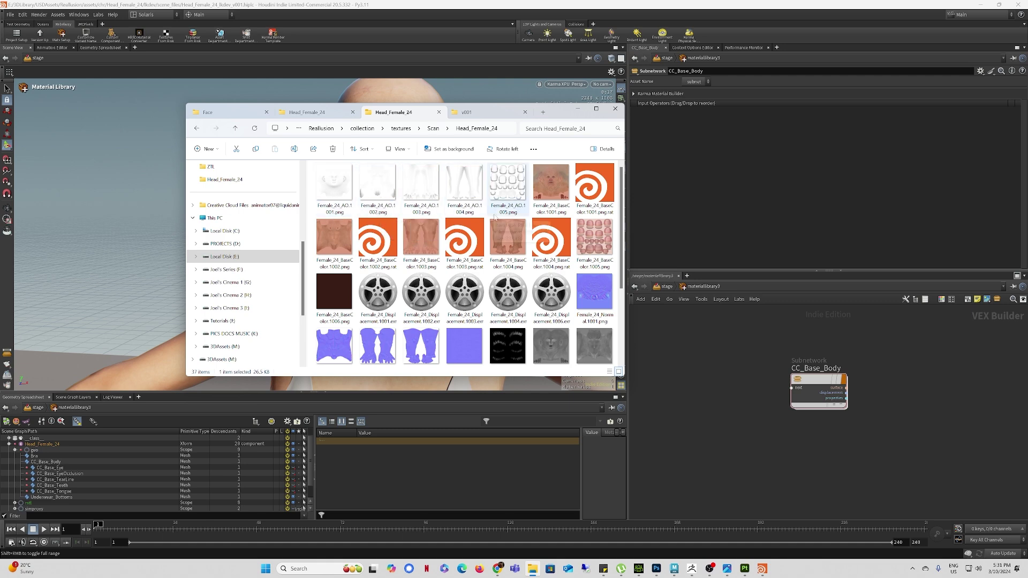
{"action": "mouse_move", "coordinate": [429, 217]}
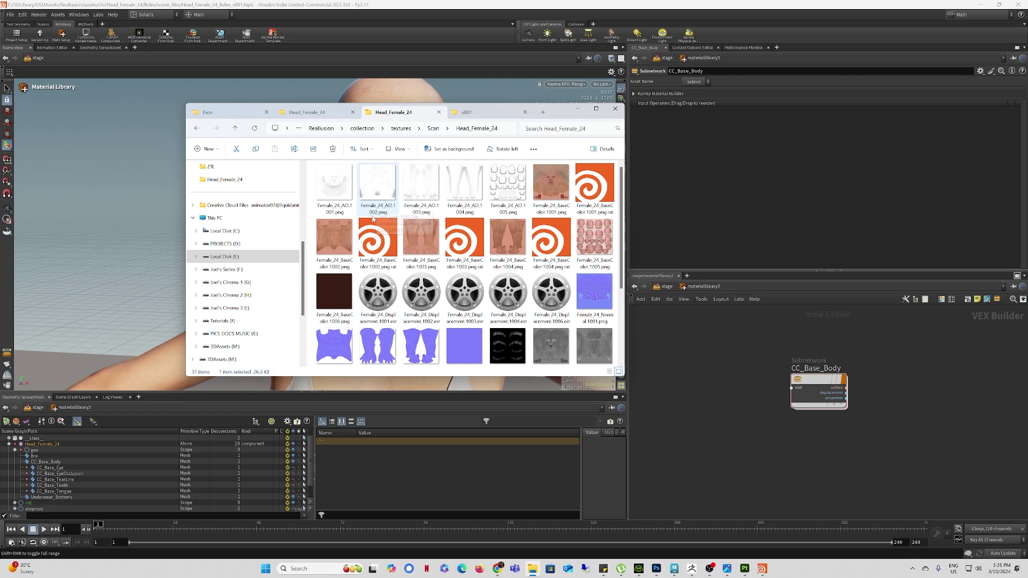
Step: Review the remaining textures in the Head_Female_24 folder, put the folder window away and view the rendered head from the side
{"action": "scroll", "coordinate": [421, 286], "scroll_direction": "down", "scroll_amount": 2}
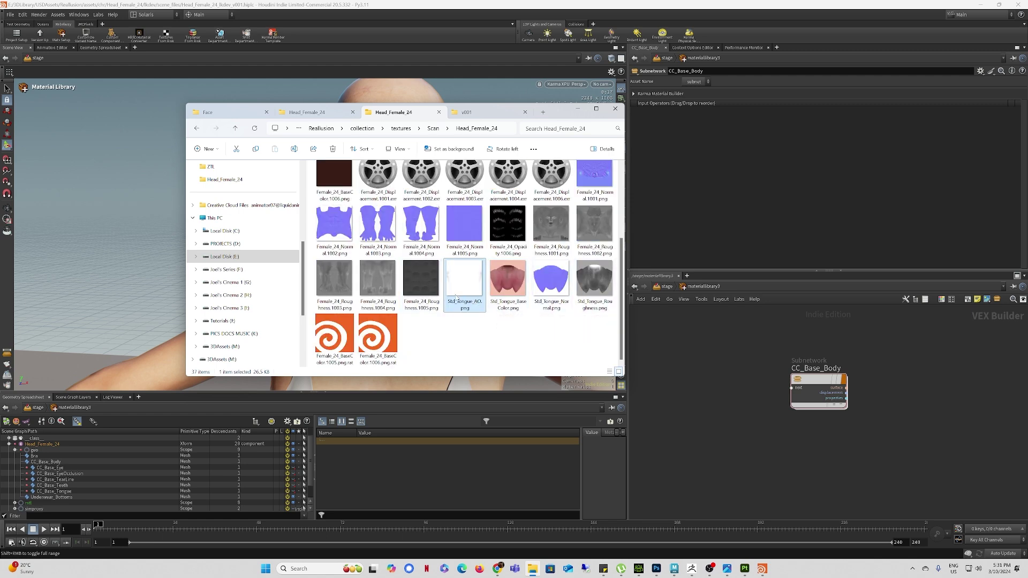
{"action": "scroll", "coordinate": [503, 294], "scroll_direction": "up", "scroll_amount": 2}
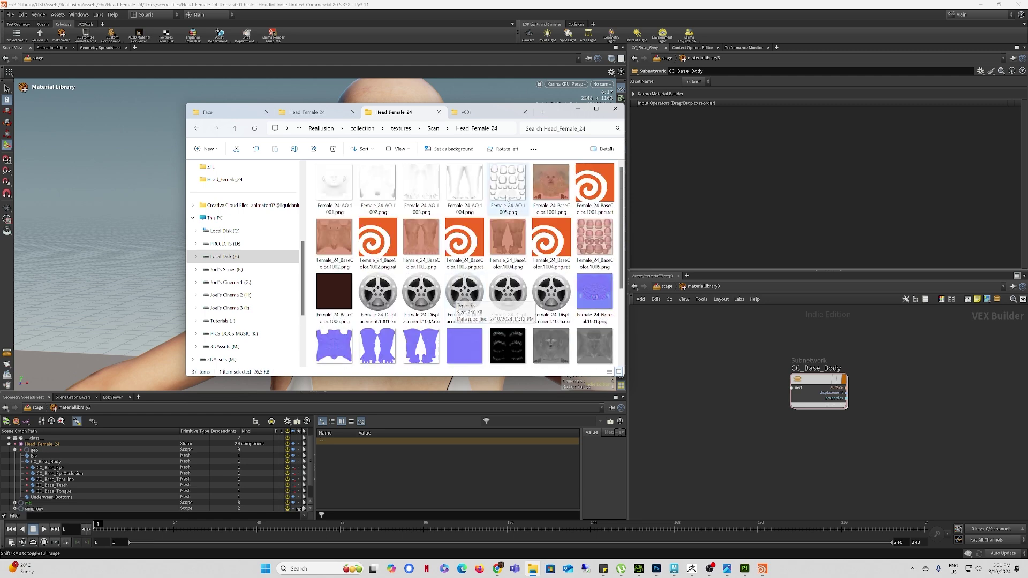
{"action": "left_click", "coordinate": [576, 112]}
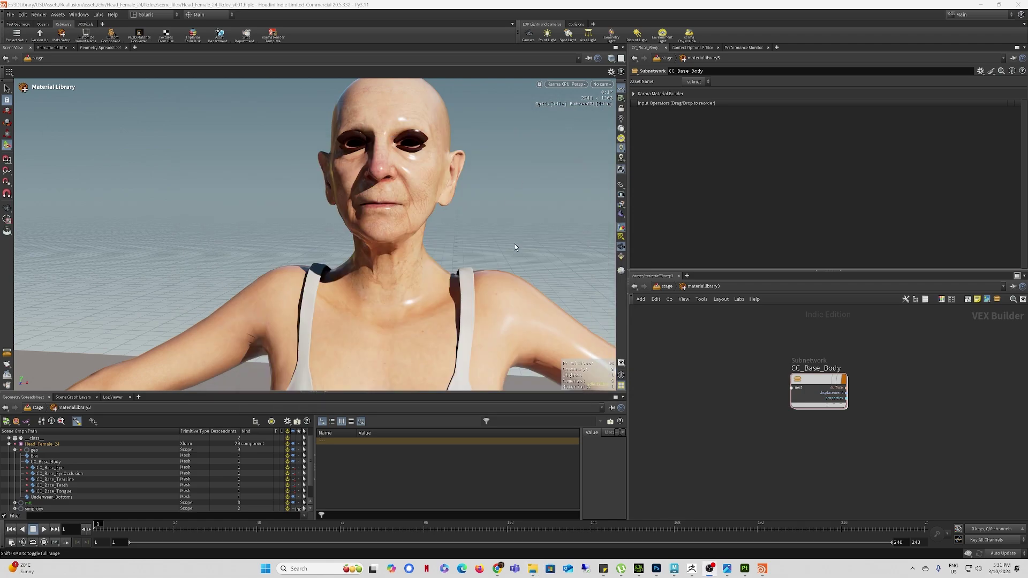
{"action": "key", "text": "Escape"}
{"action": "left_click_drag", "start_coordinate": [515, 247], "coordinate": [409, 198]}
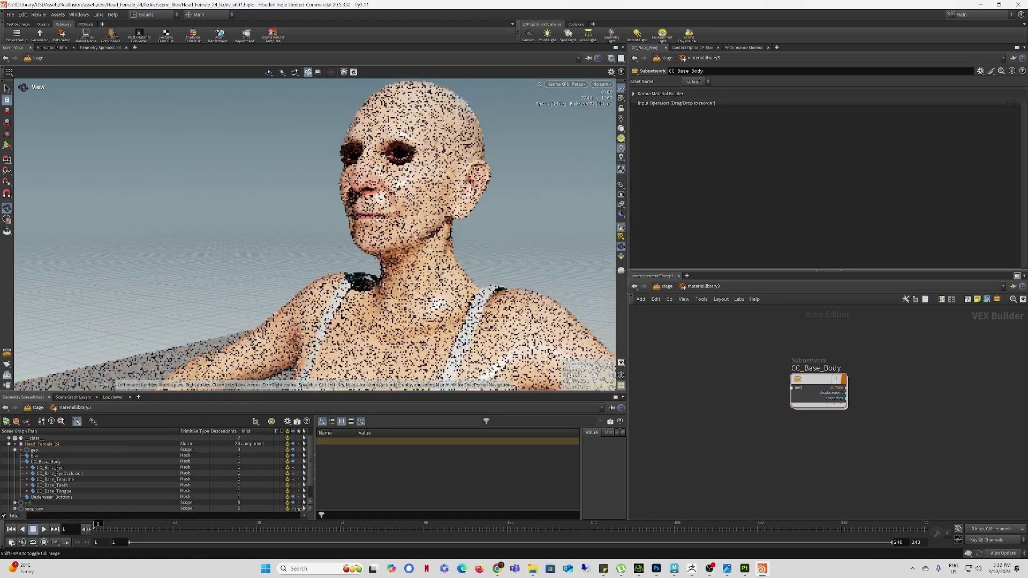
Step: Open the CC_Base_Body material network and shift its BaseColor image node slightly upward
{"action": "double_click", "coordinate": [820, 382]}
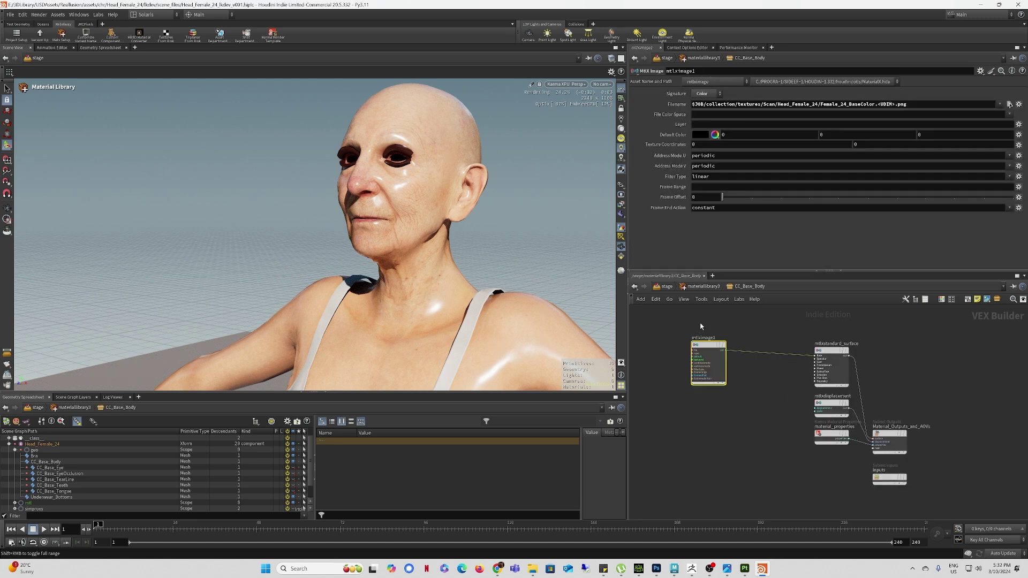
{"action": "left_click_drag", "start_coordinate": [706, 347], "coordinate": [708, 338]}
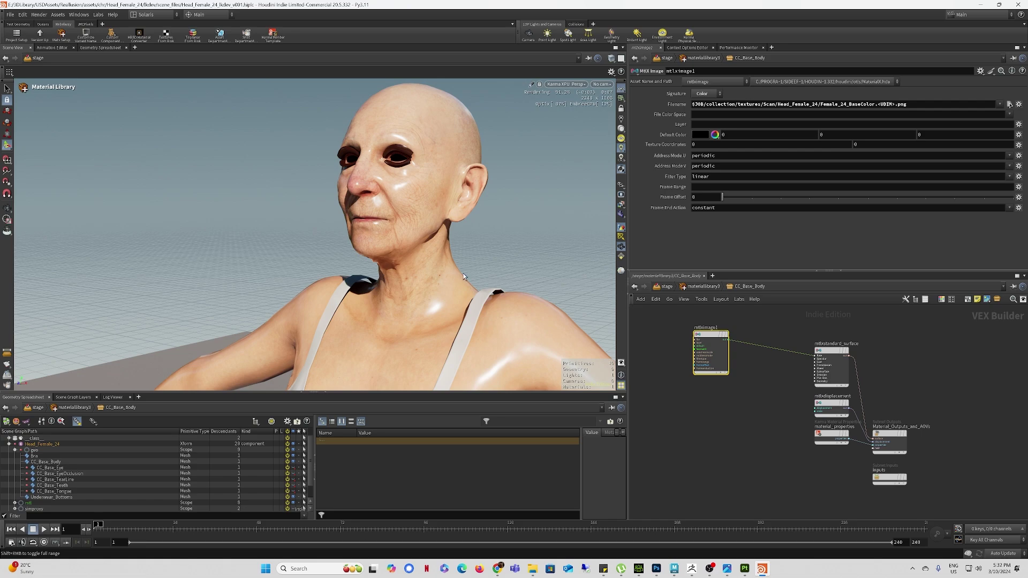
{"action": "left_click_drag", "start_coordinate": [465, 277], "coordinate": [454, 304], "text": "alt"}
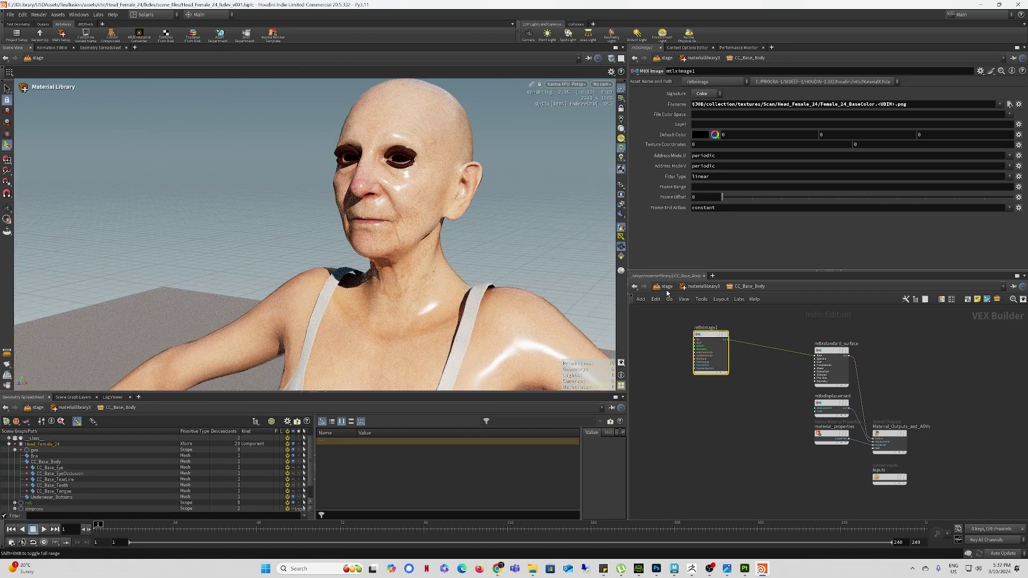
Step: Return to the stage network, enable subdivision on the component_render_settings node and inspect the rendered head and shoulders
{"action": "left_click", "coordinate": [666, 286]}
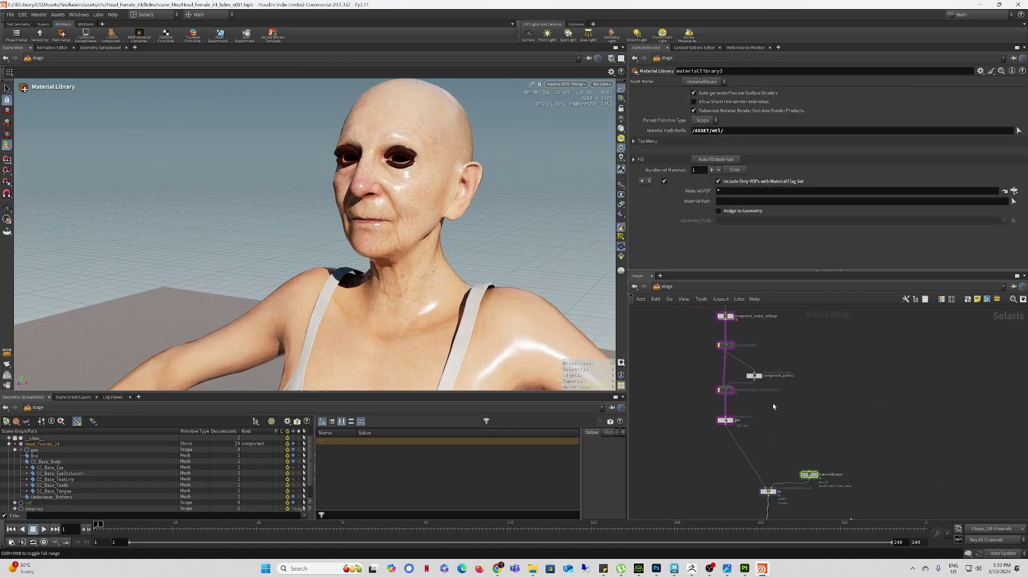
{"action": "scroll", "coordinate": [804, 411], "scroll_direction": "down", "scroll_amount": 4}
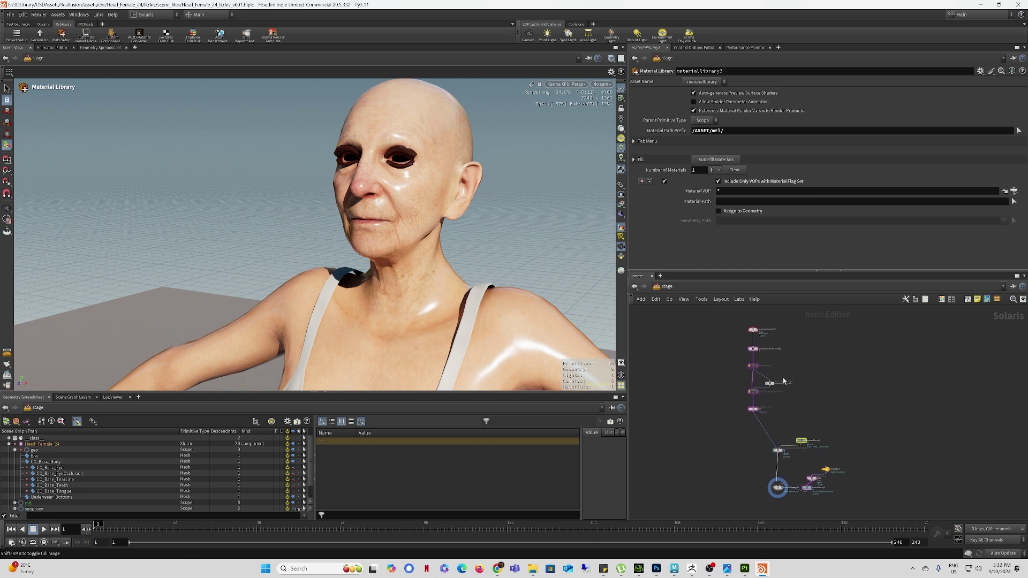
{"action": "scroll", "coordinate": [785, 382], "scroll_direction": "up", "scroll_amount": 5}
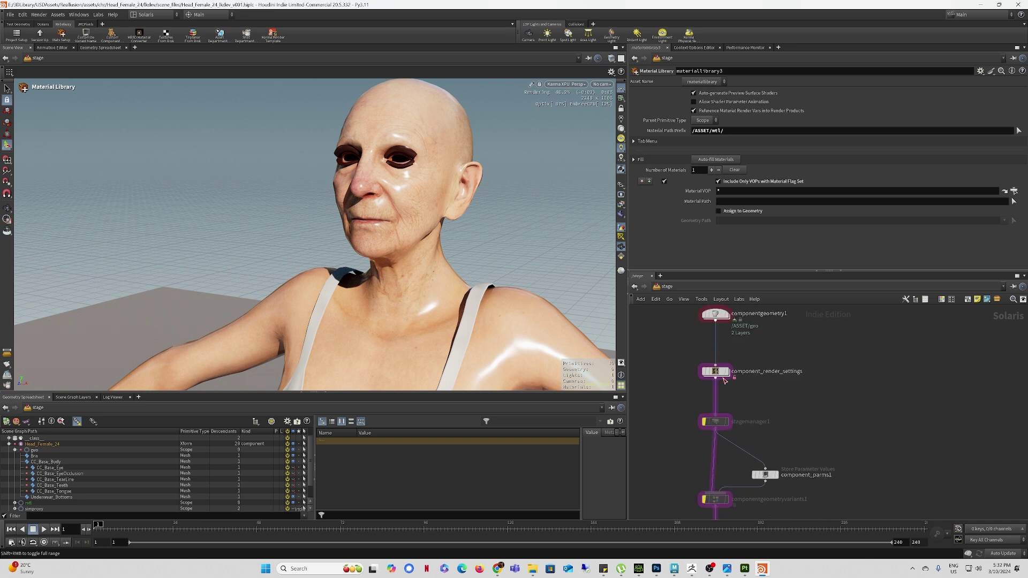
{"action": "left_click", "coordinate": [717, 372]}
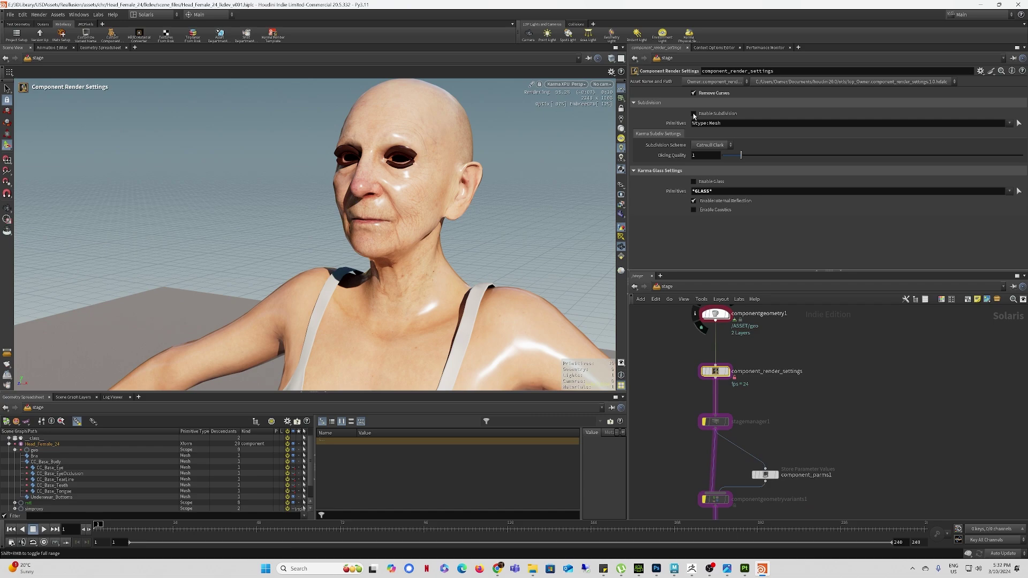
{"action": "left_click", "coordinate": [694, 113]}
{"action": "left_click_drag", "start_coordinate": [496, 244], "coordinate": [393, 176], "text": "alt"}
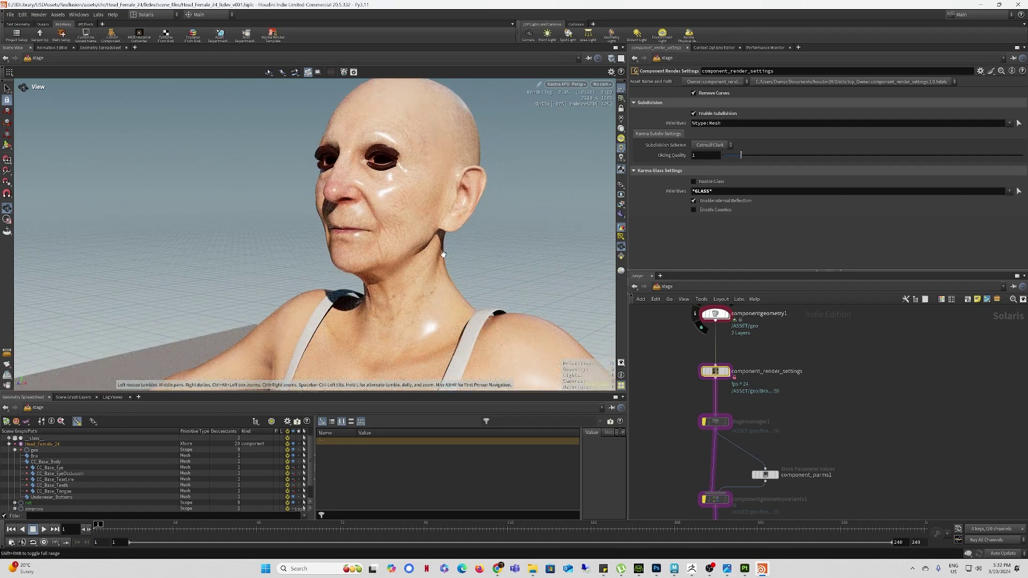
{"action": "middle_click_drag", "start_coordinate": [451, 375], "coordinate": [430, 297]}
{"action": "right_click_drag", "start_coordinate": [430, 297], "coordinate": [477, 330]}
{"action": "middle_click_drag", "start_coordinate": [476, 330], "coordinate": [467, 216]}
{"action": "middle_click_drag", "start_coordinate": [427, 139], "coordinate": [411, 227]}
{"action": "right_click_drag", "start_coordinate": [412, 226], "coordinate": [408, 205]}
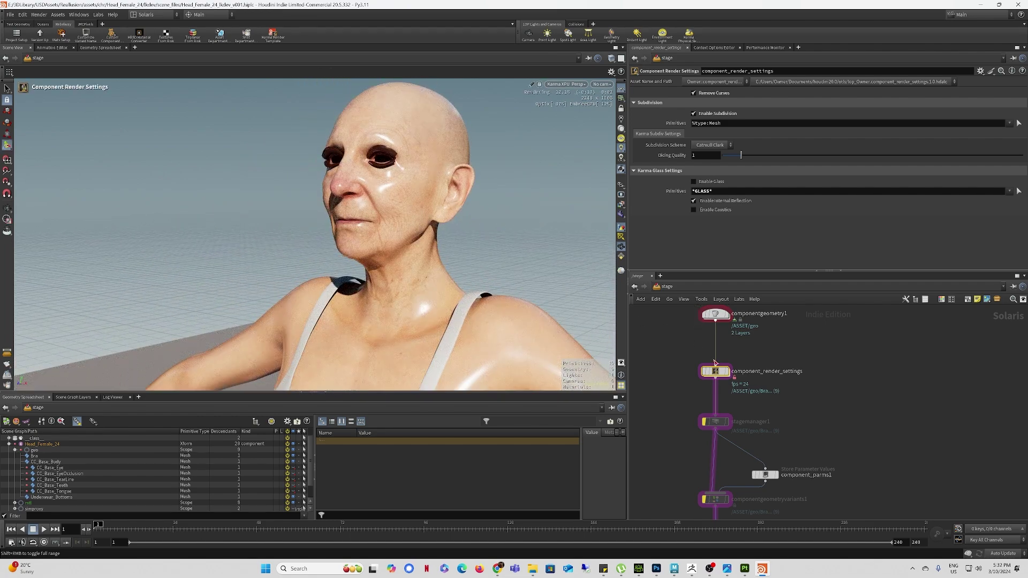
Step: Rotate domelight1 about its Y axis to about -279 degrees and check the lighting on the face
{"action": "scroll", "coordinate": [848, 450], "scroll_direction": "down", "scroll_amount": 3}
{"action": "middle_click_drag", "start_coordinate": [860, 468], "coordinate": [849, 447]}
{"action": "scroll", "coordinate": [832, 403], "scroll_direction": "up", "scroll_amount": 3}
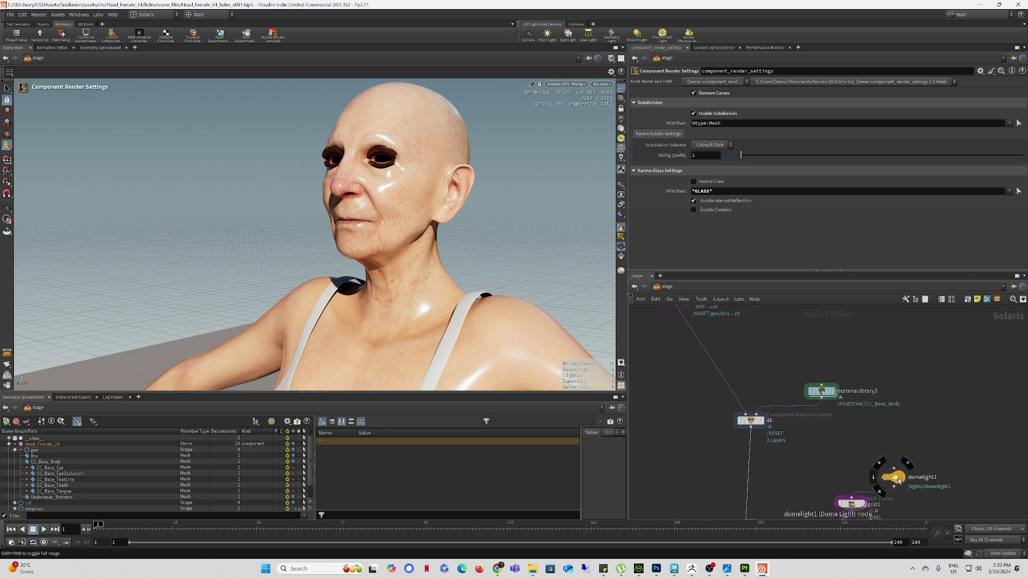
{"action": "left_click", "coordinate": [892, 477]}
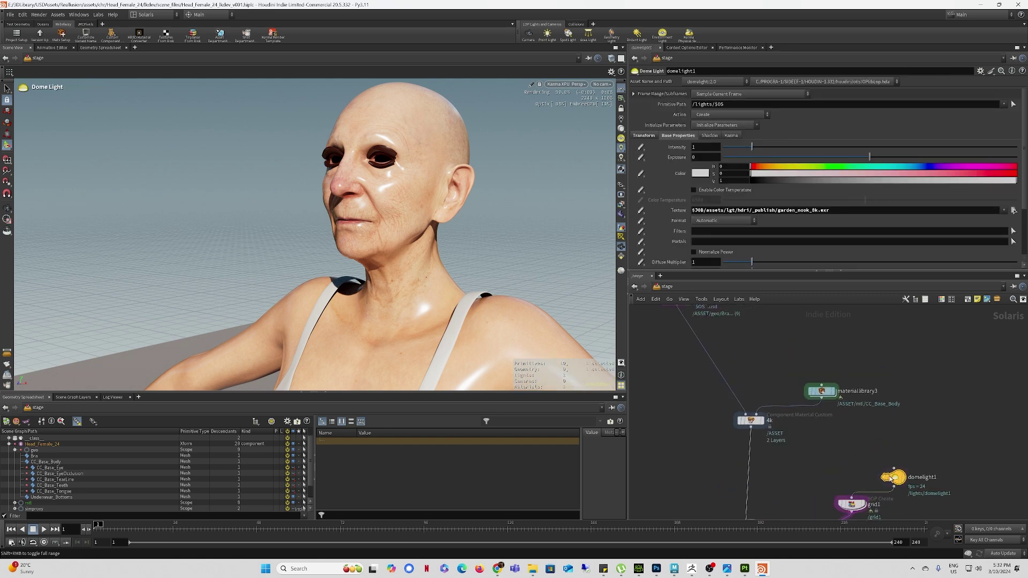
{"action": "left_click", "coordinate": [644, 136]}
{"action": "middle_click_drag", "start_coordinate": [823, 176], "coordinate": [0, 126]}
{"action": "key", "text": "Escape"}
{"action": "left_click_drag", "start_coordinate": [370, 198], "coordinate": [477, 184]}
{"action": "middle_click_drag", "start_coordinate": [825, 176], "coordinate": [627, 142]}
{"action": "key", "text": "Escape"}
{"action": "left_click_drag", "start_coordinate": [295, 193], "coordinate": [384, 141]}
{"action": "middle_click_drag", "start_coordinate": [384, 141], "coordinate": [386, 157]}
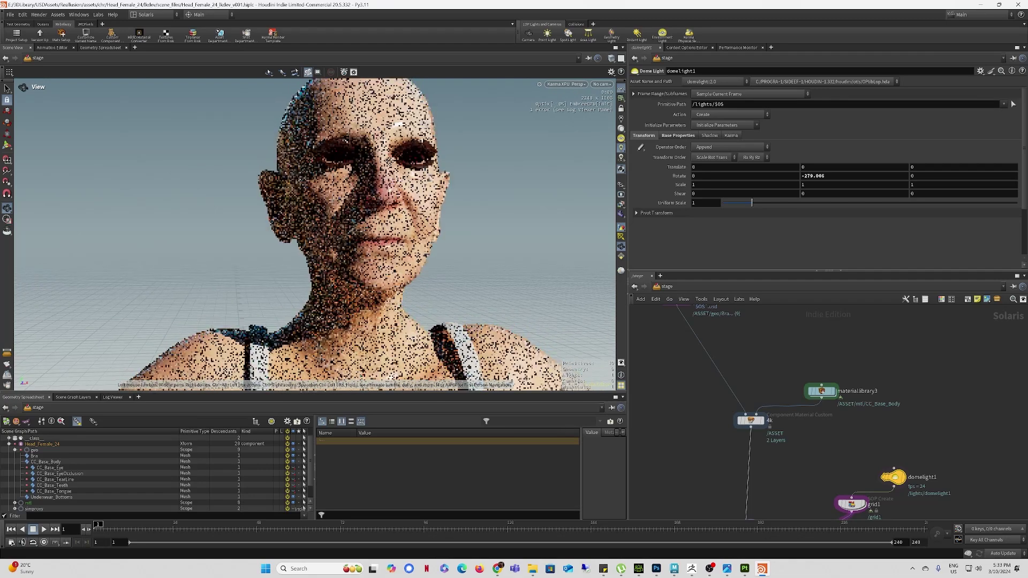
Step: Open the materiallibrary3 network and duplicate the CC_Base_Body subnetwork below the original
{"action": "double_click", "coordinate": [826, 394]}
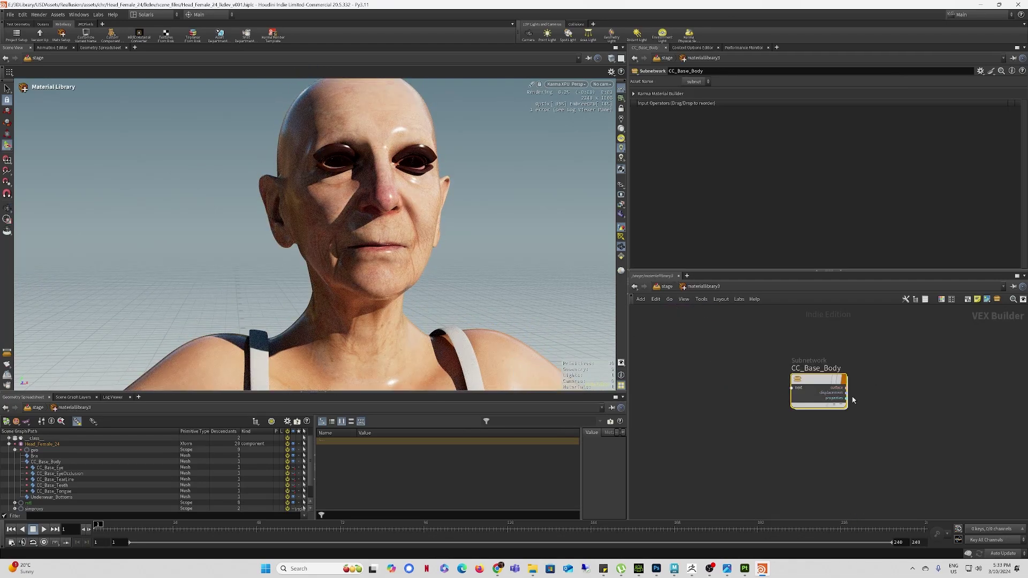
{"action": "middle_click_drag", "start_coordinate": [907, 395], "coordinate": [898, 369]}
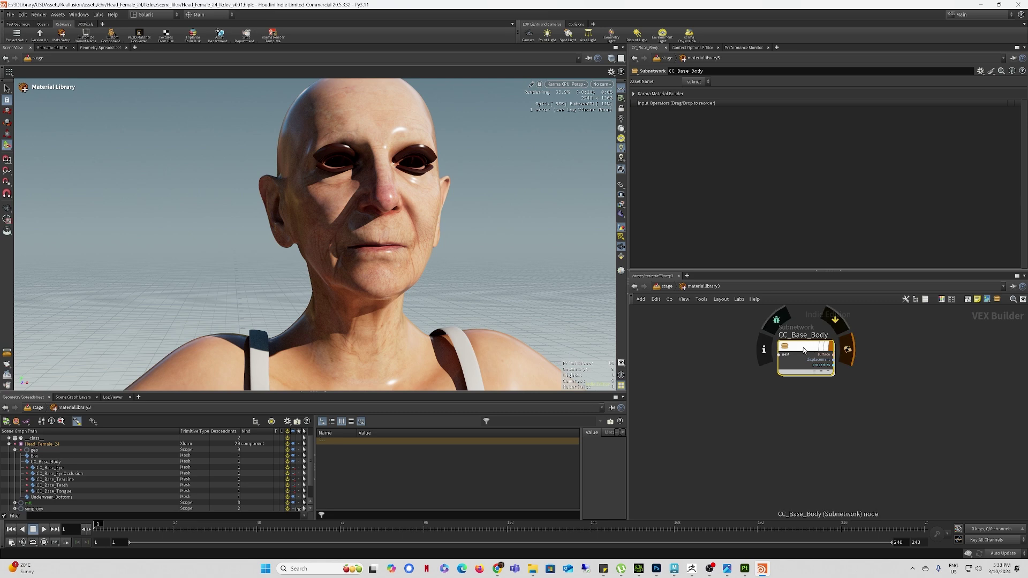
{"action": "left_click_drag", "start_coordinate": [805, 350], "coordinate": [801, 406], "text": "alt"}
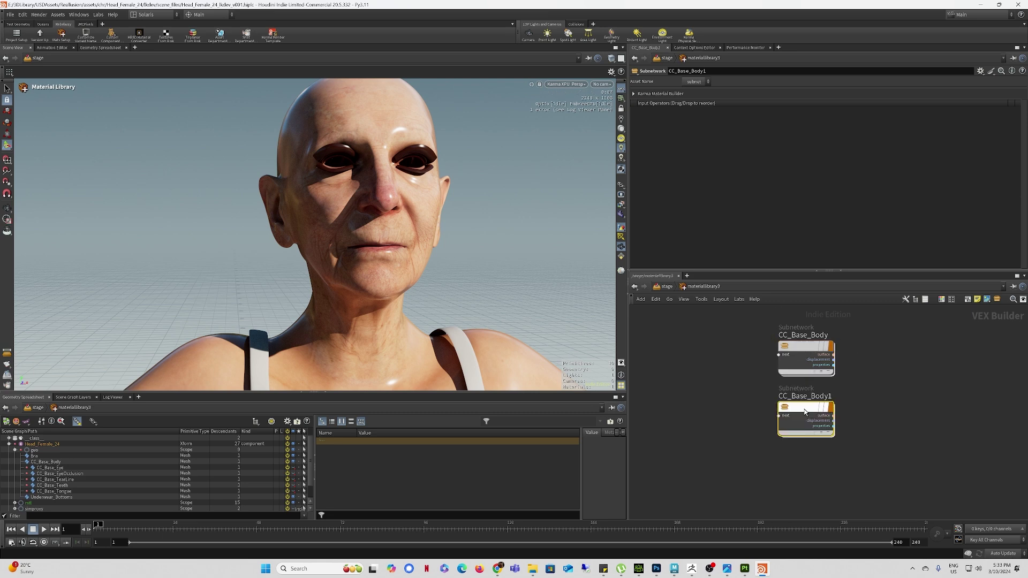
{"action": "key", "text": "Escape"}
Step: Open the original CC_Base_Body subnetwork, reposition its image node and rename that node BaseColor
{"action": "double_click", "coordinate": [807, 348]}
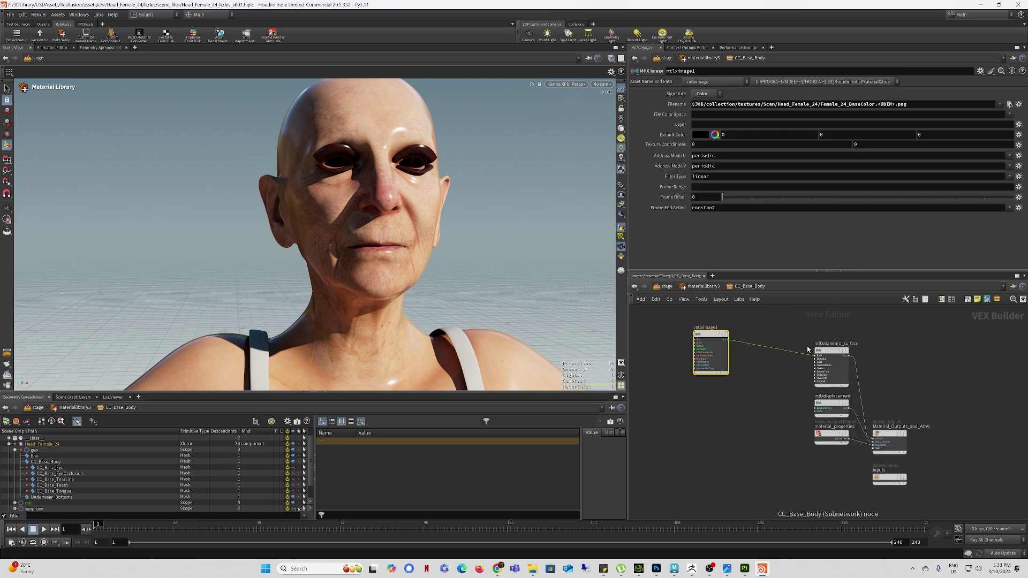
{"action": "middle_click_drag", "start_coordinate": [712, 336], "coordinate": [761, 404]}
{"action": "left_click_drag", "start_coordinate": [760, 401], "coordinate": [725, 361]}
{"action": "scroll", "coordinate": [761, 361], "scroll_direction": "up", "scroll_amount": 3}
{"action": "left_click", "coordinate": [761, 359]}
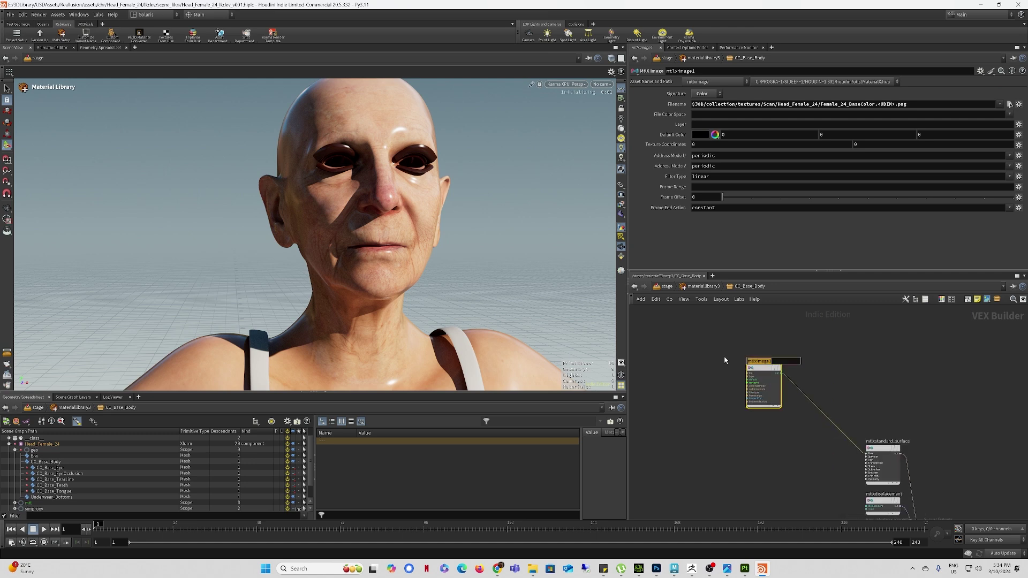
{"action": "type", "text": "BaseColor"}
{"action": "key", "text": "Return"}
Step: Duplicate the BaseColor image node below it, set the copy's signature to Float and rename it Roughness
{"action": "middle_click_drag", "start_coordinate": [773, 382], "coordinate": [741, 312]}
{"action": "left_click_drag", "start_coordinate": [741, 312], "coordinate": [742, 368], "text": "alt"}
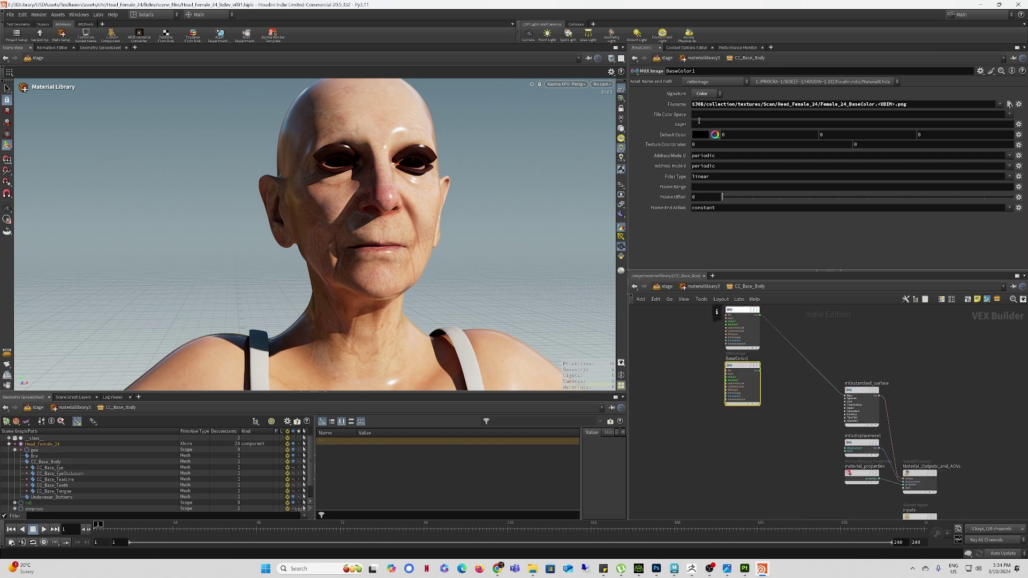
{"action": "left_click", "coordinate": [704, 94]}
{"action": "left_click", "coordinate": [704, 103]}
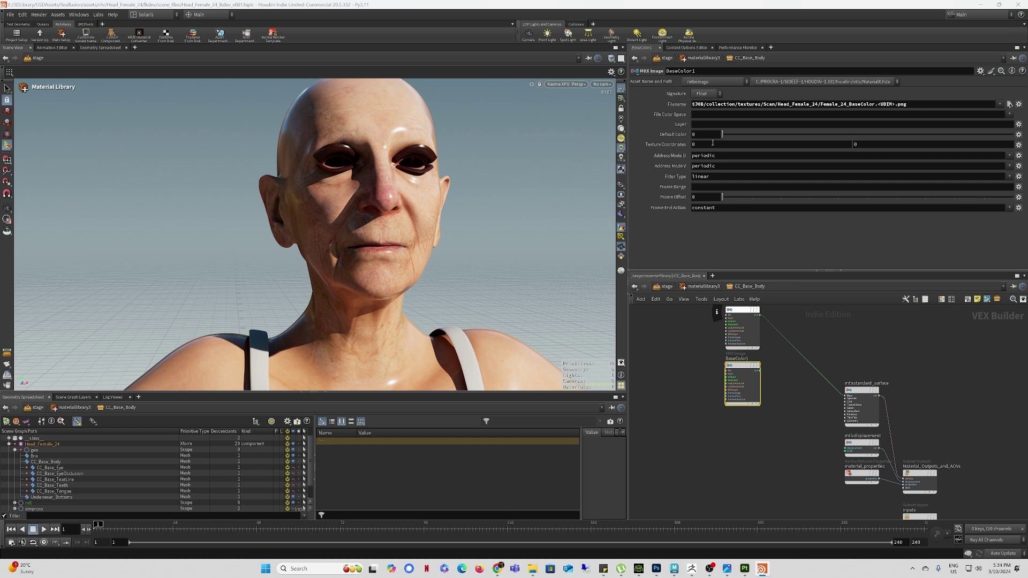
{"action": "double_click", "coordinate": [737, 358]}
{"action": "type", "text": "Roughness"}
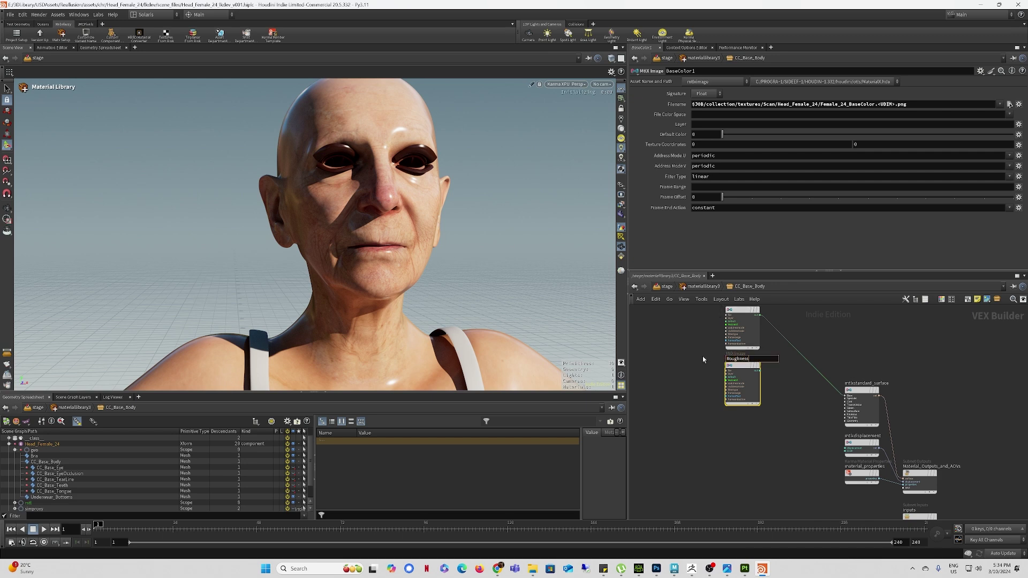
{"action": "key", "text": "Return"}
Step: Duplicate the Roughness image node below it and rename the copy Opacity
{"action": "left_click_drag", "start_coordinate": [741, 365], "coordinate": [740, 423], "text": "alt"}
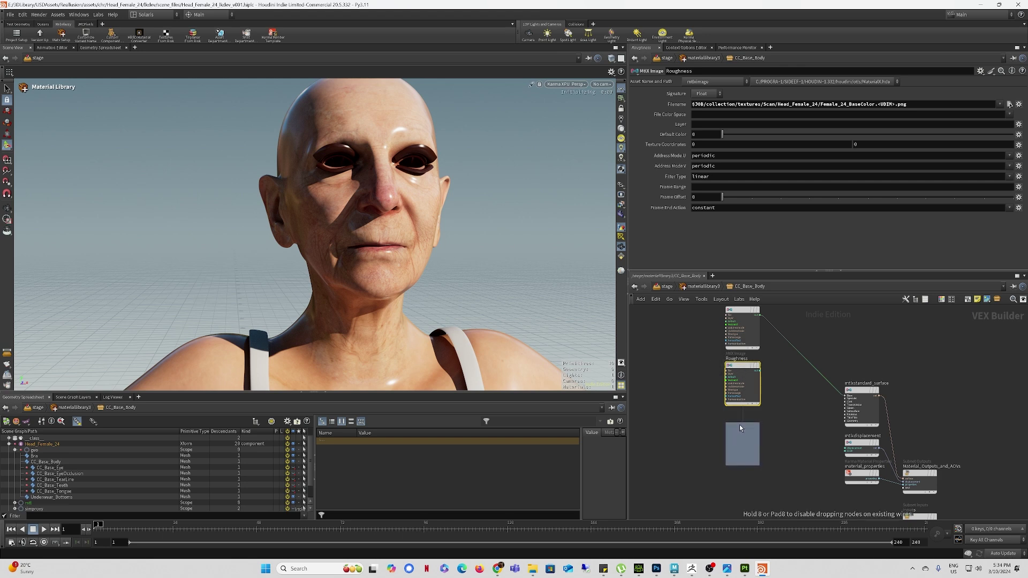
{"action": "double_click", "coordinate": [741, 420]}
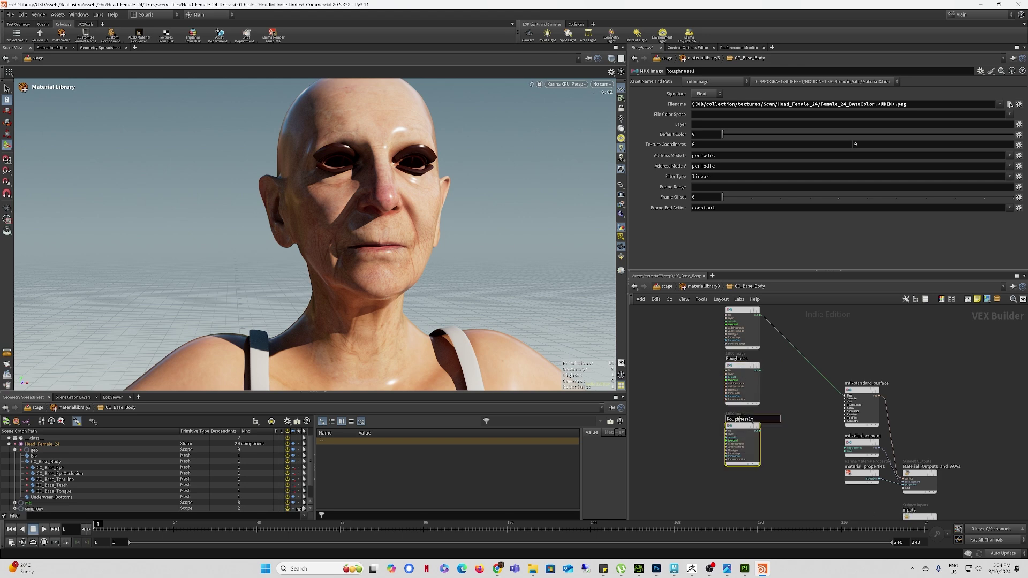
{"action": "left_click_drag", "start_coordinate": [755, 420], "coordinate": [725, 420]}
{"action": "type", "text": "Opacity"}
{"action": "key", "text": "Return"}
Step: Duplicate the Opacity image node below it and rename the copy Normal
{"action": "middle_click_drag", "start_coordinate": [808, 445], "coordinate": [765, 379]}
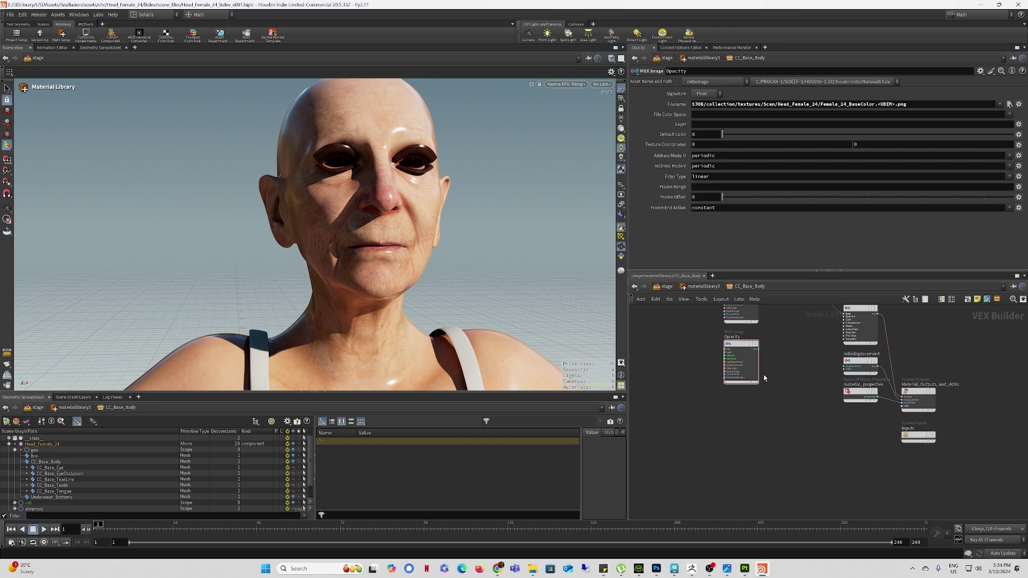
{"action": "left_click_drag", "start_coordinate": [739, 347], "coordinate": [738, 405], "text": "alt"}
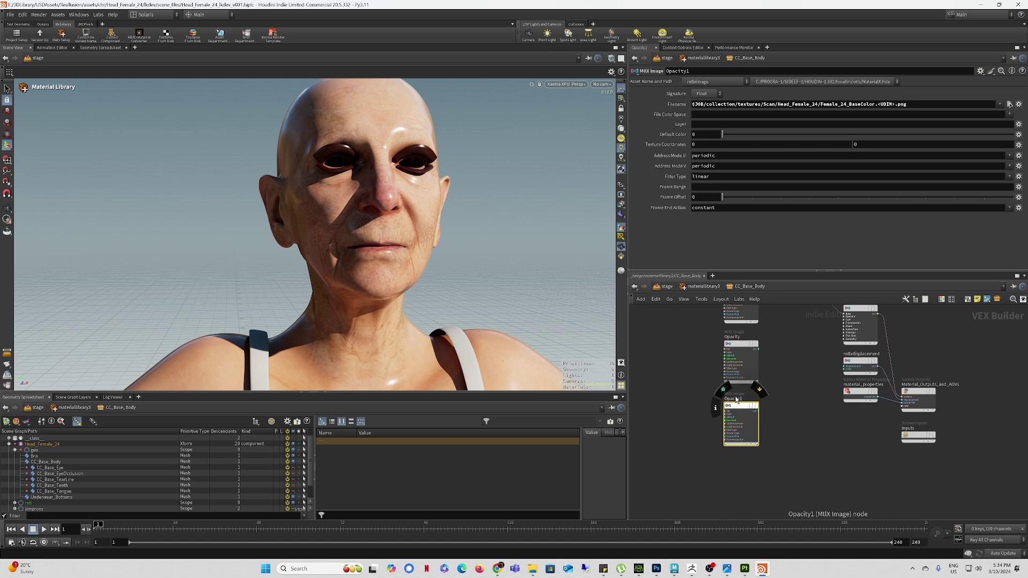
{"action": "double_click", "coordinate": [735, 397]}
{"action": "type", "text": "Normal"}
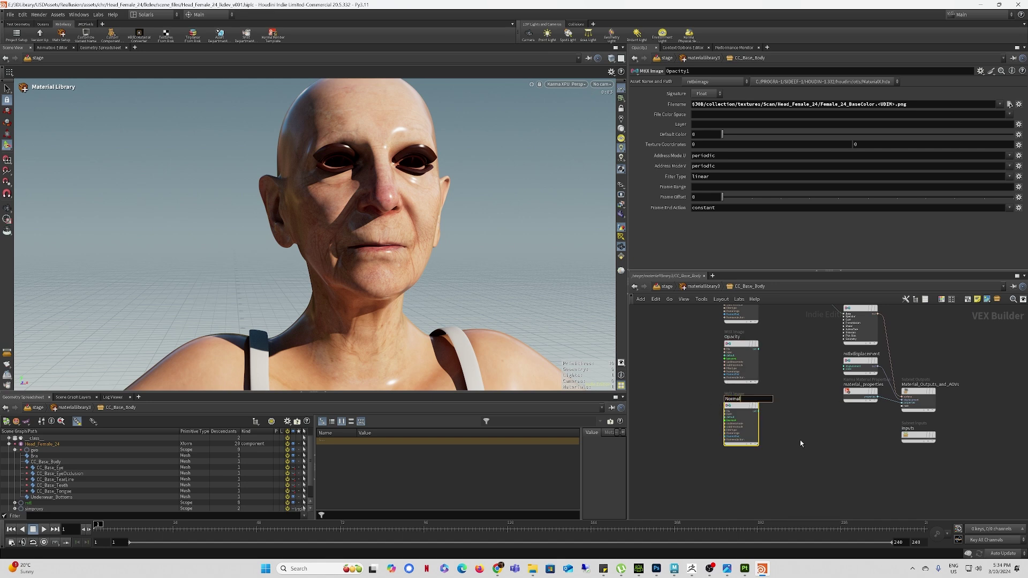
{"action": "key", "text": "Return"}
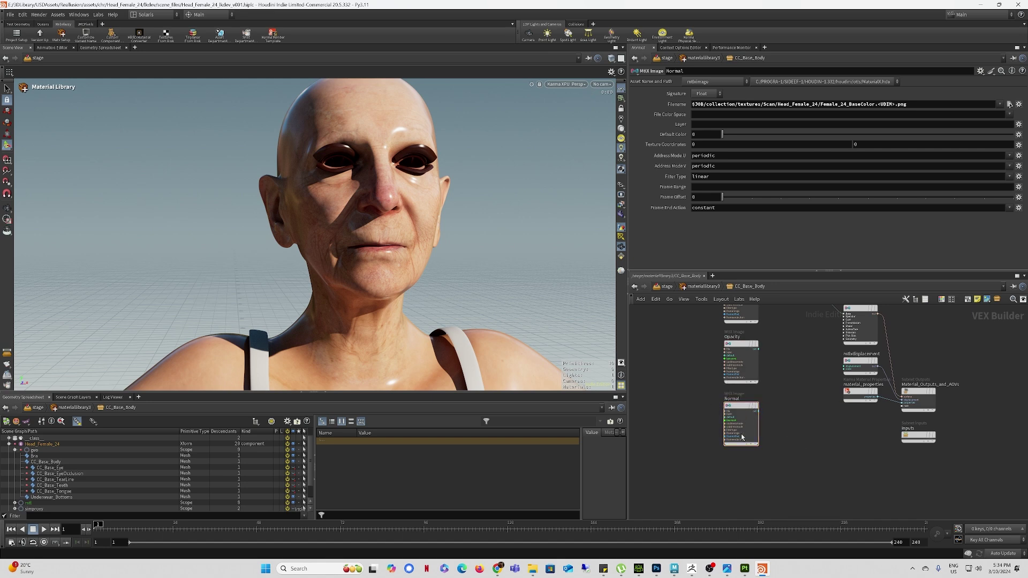
Step: Duplicate the Normal image node below it and rename the copy Disp
{"action": "left_click_drag", "start_coordinate": [741, 434], "coordinate": [738, 469], "text": "alt"}
{"action": "double_click", "coordinate": [732, 460]}
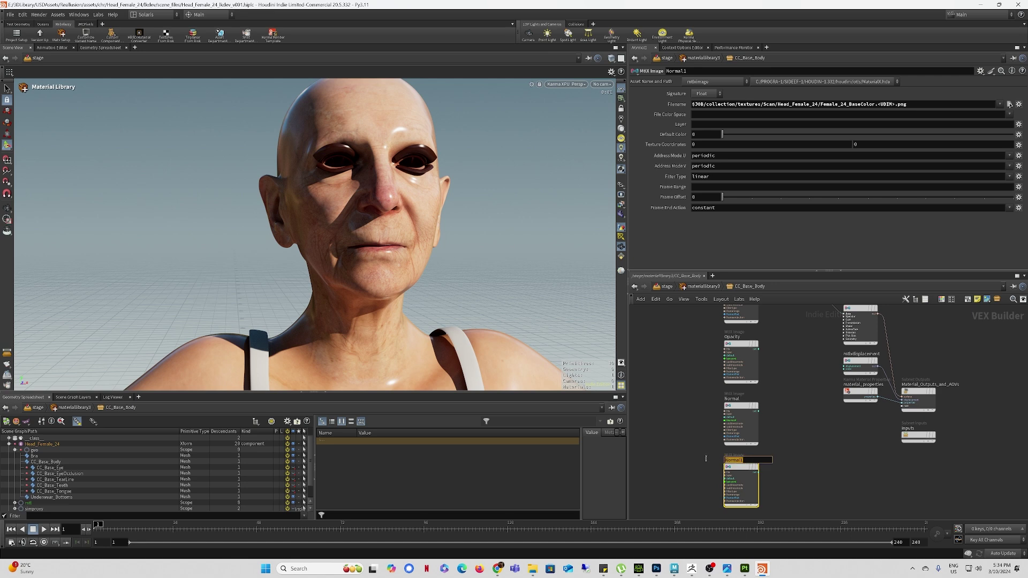
{"action": "type", "text": "Disp"}
{"action": "key", "text": "Return"}
Step: Move the mtlxdisplacement node below the material outputs, add an MtlX Normalmap node and feed the Normal image into it
{"action": "left_click_drag", "start_coordinate": [857, 361], "coordinate": [848, 468]}
{"action": "key", "text": "Tab"}
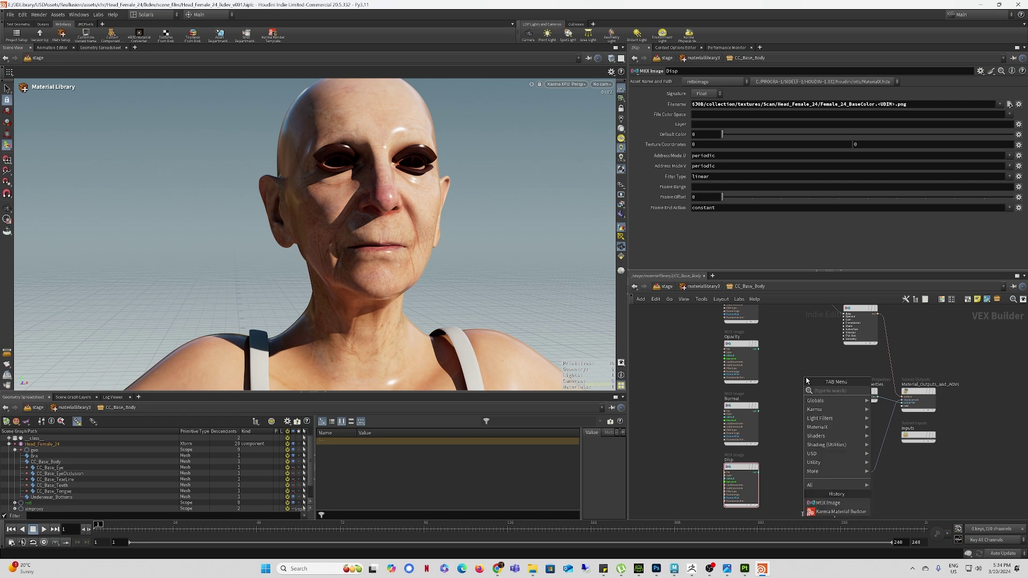
{"action": "type", "text": "normalm"}
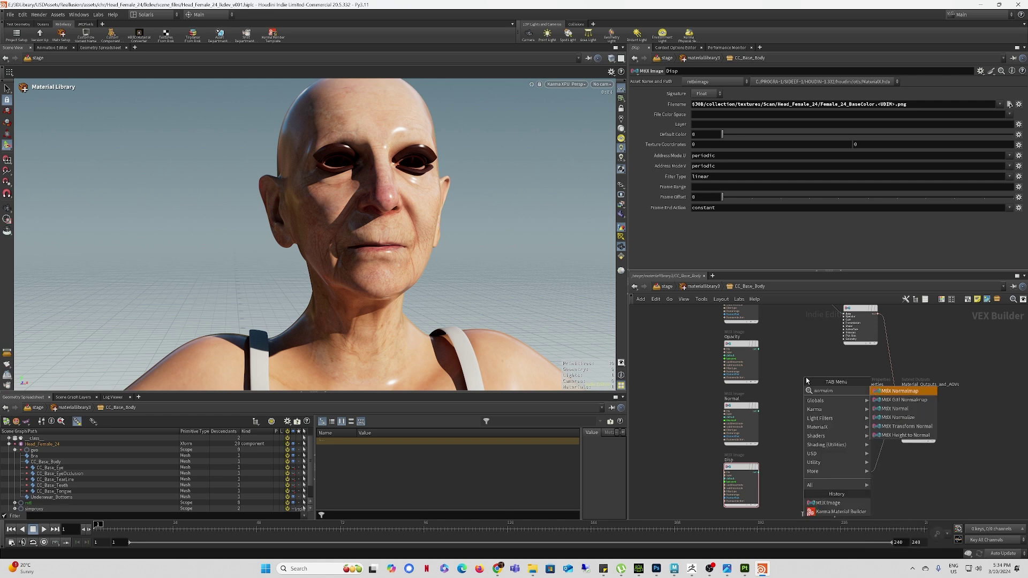
{"action": "key", "text": "Return"}
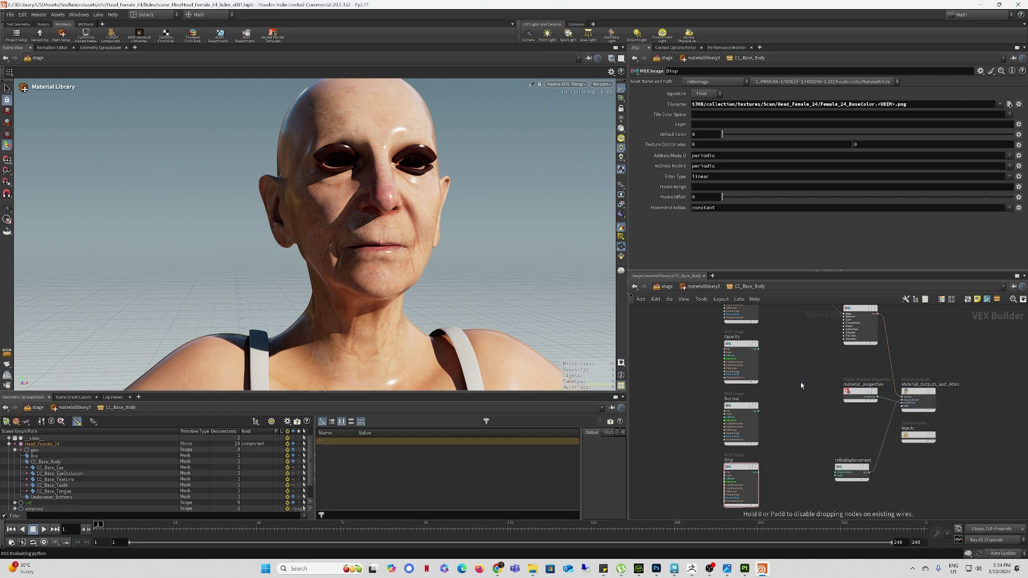
{"action": "left_click", "coordinate": [810, 377]}
{"action": "left_click_drag", "start_coordinate": [759, 411], "coordinate": [817, 393]}
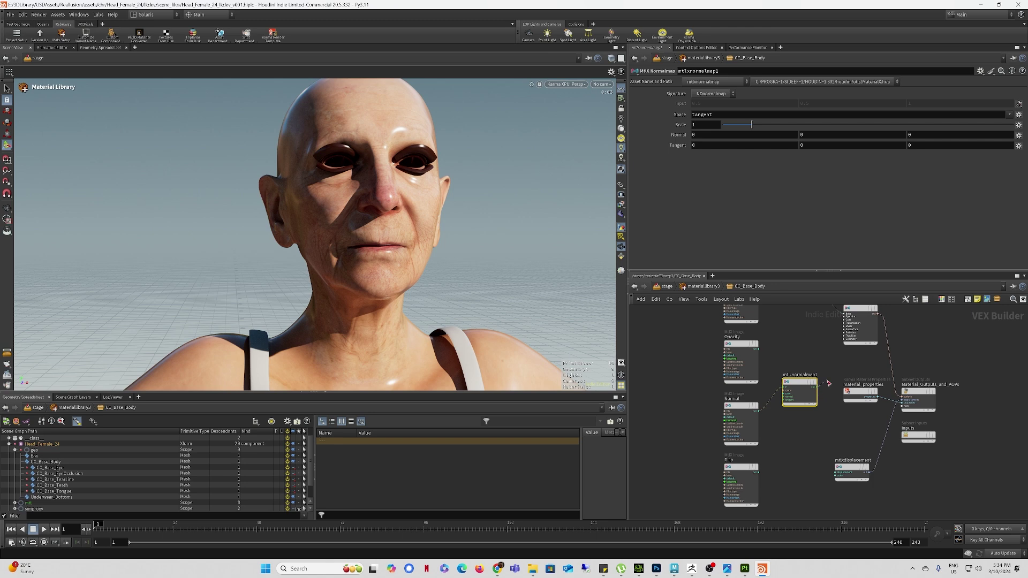
Step: Connect mtlxnormalmap1 to the standard surface's Normal input and the Roughness image to its Specular Roughness input
{"action": "left_click", "coordinate": [852, 337]}
{"action": "left_click", "coordinate": [867, 370]}
{"action": "middle_click_drag", "start_coordinate": [794, 338], "coordinate": [794, 435]}
{"action": "middle_click_drag", "start_coordinate": [790, 394], "coordinate": [793, 426]}
{"action": "scroll", "coordinate": [794, 424], "scroll_direction": "up", "scroll_amount": 1}
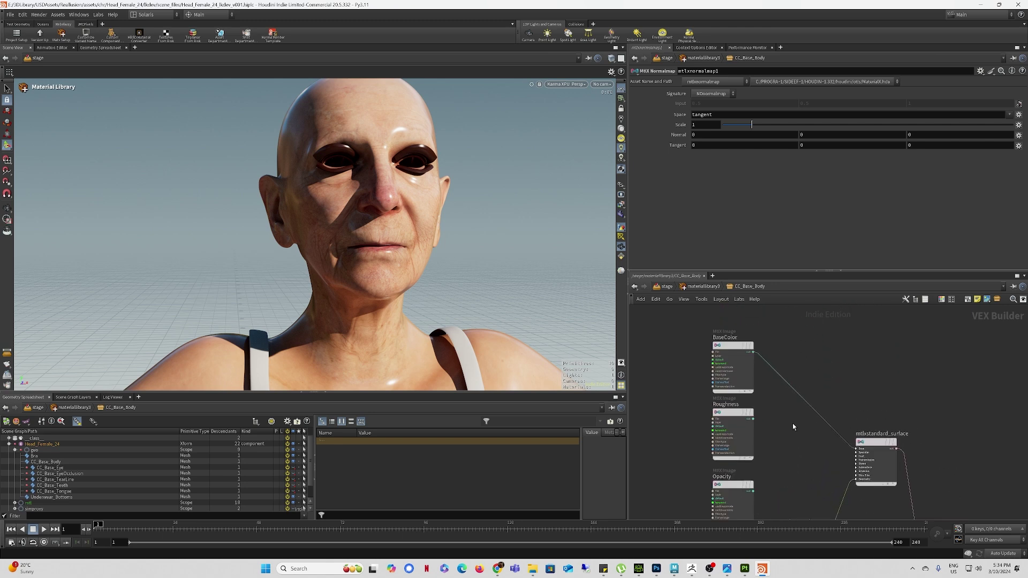
{"action": "left_click", "coordinate": [754, 419]}
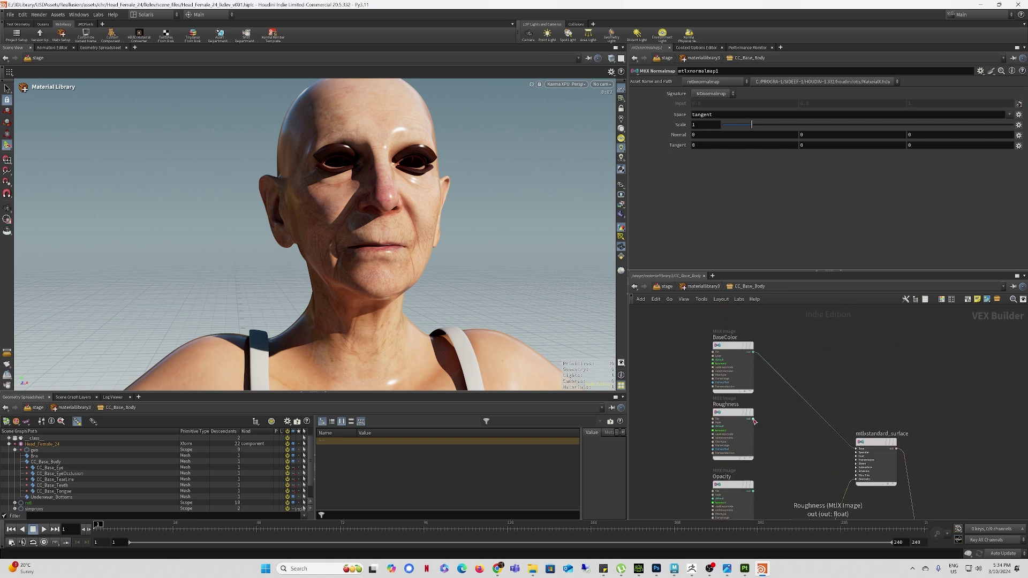
{"action": "left_click", "coordinate": [853, 452]}
{"action": "left_click", "coordinate": [892, 483]}
Step: Set the Normal image node's signature to Vector 4, checking that the other map nodes use Float
{"action": "left_click", "coordinate": [730, 413]}
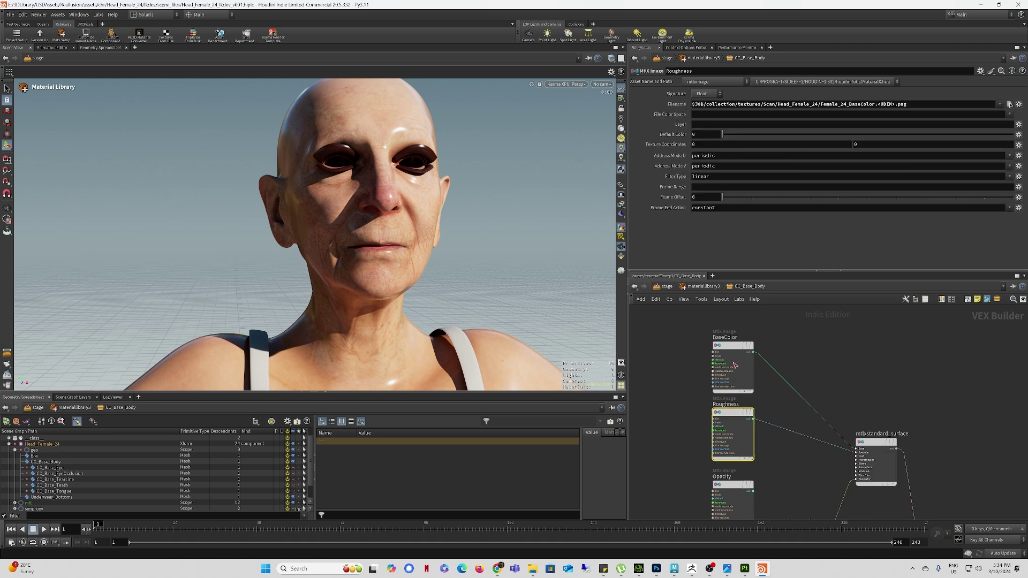
{"action": "scroll", "coordinate": [772, 461], "scroll_direction": "up", "scroll_amount": 1}
{"action": "middle_click_drag", "start_coordinate": [773, 462], "coordinate": [785, 330]}
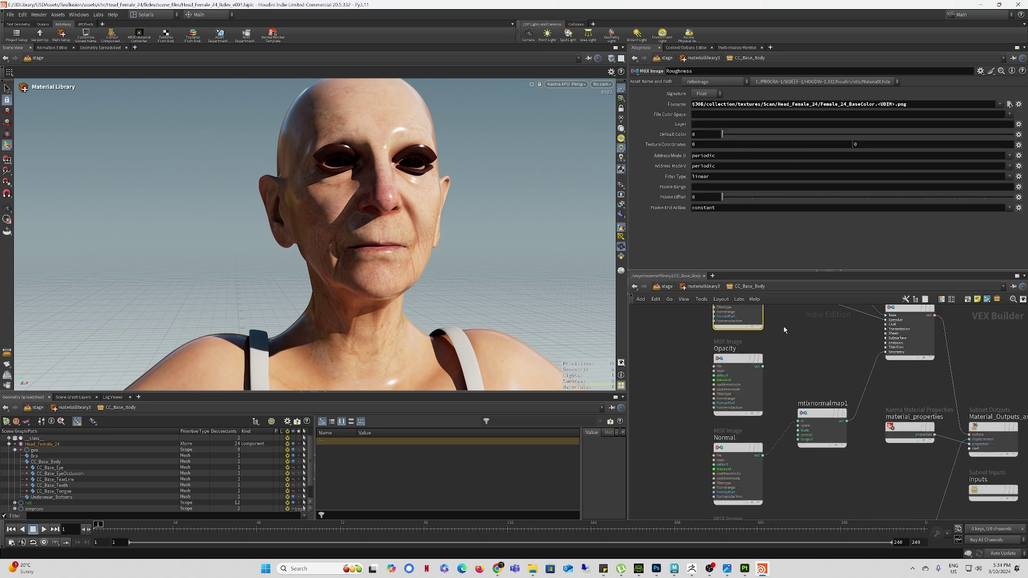
{"action": "left_click", "coordinate": [731, 360]}
{"action": "middle_click_drag", "start_coordinate": [797, 384], "coordinate": [795, 313]}
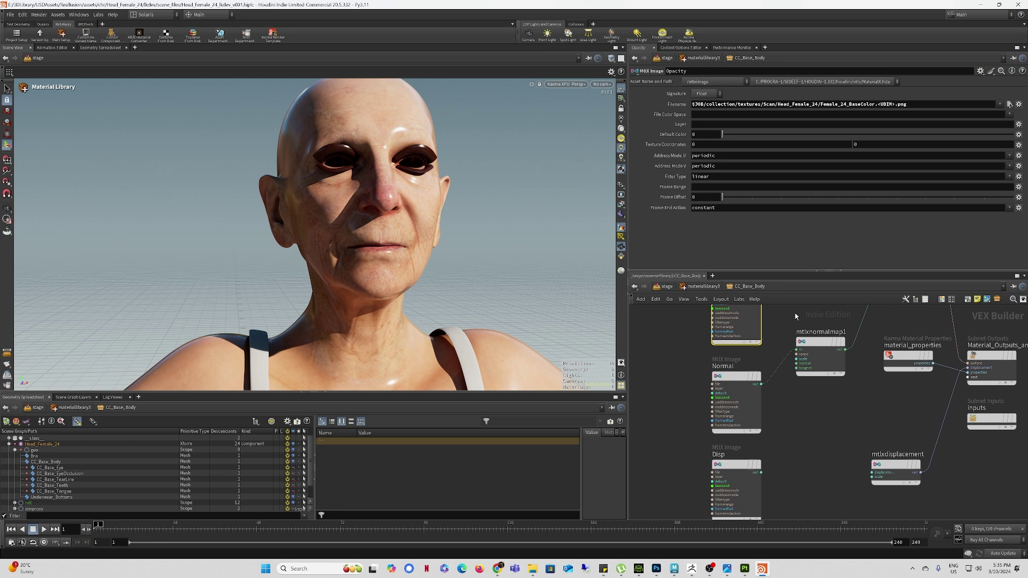
{"action": "left_click", "coordinate": [735, 377]}
{"action": "left_click", "coordinate": [702, 95]}
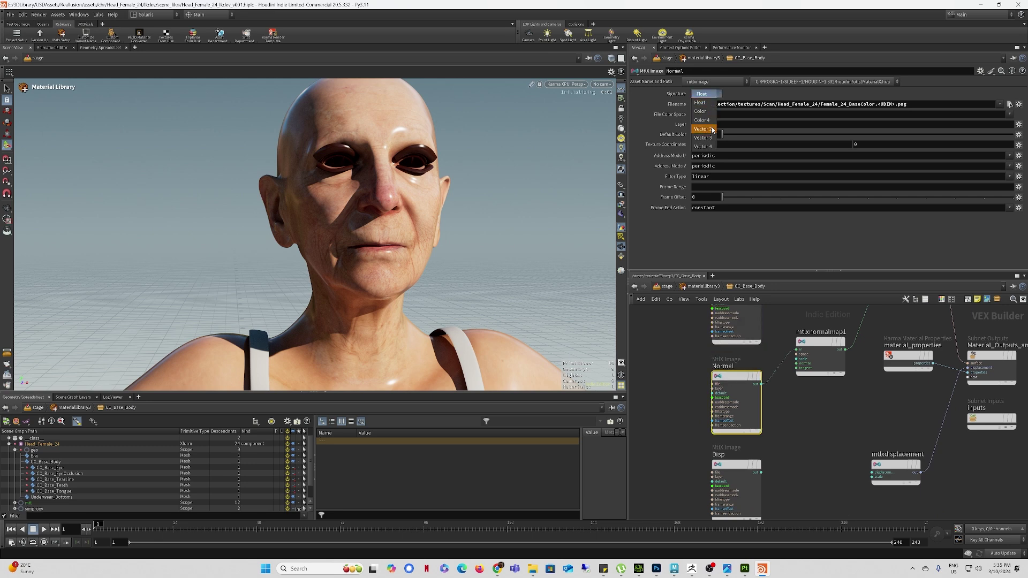
{"action": "left_click", "coordinate": [707, 149]}
{"action": "mouse_move", "coordinate": [794, 427]}
{"action": "middle_mouse_down"}
{"action": "mouse_move", "coordinate": [796, 339]}
{"action": "mouse_move", "coordinate": [815, 471]}
{"action": "middle_mouse_up"}
{"action": "left_click", "coordinate": [738, 377]}
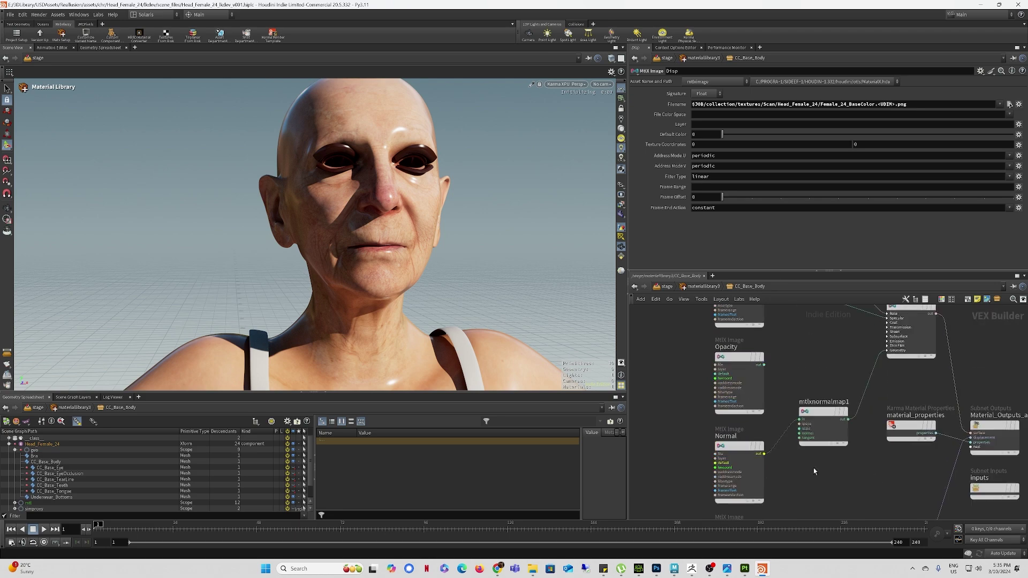
Step: Load the texture Female_24_Roughness.<UDIM>.png into the Roughness image node
{"action": "middle_click_drag", "start_coordinate": [801, 315], "coordinate": [806, 444]}
{"action": "left_click", "coordinate": [755, 410]}
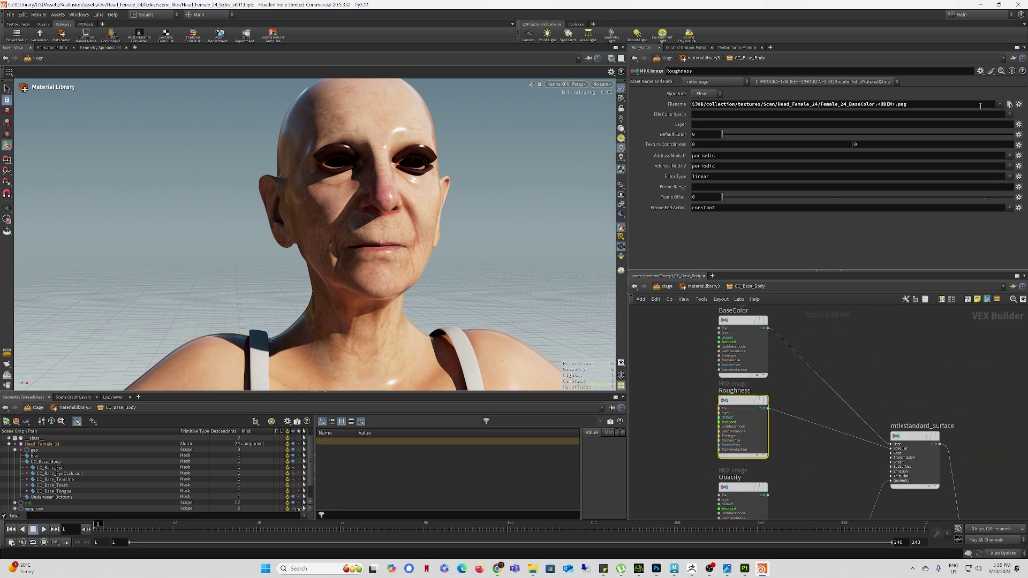
{"action": "left_click", "coordinate": [1010, 105]}
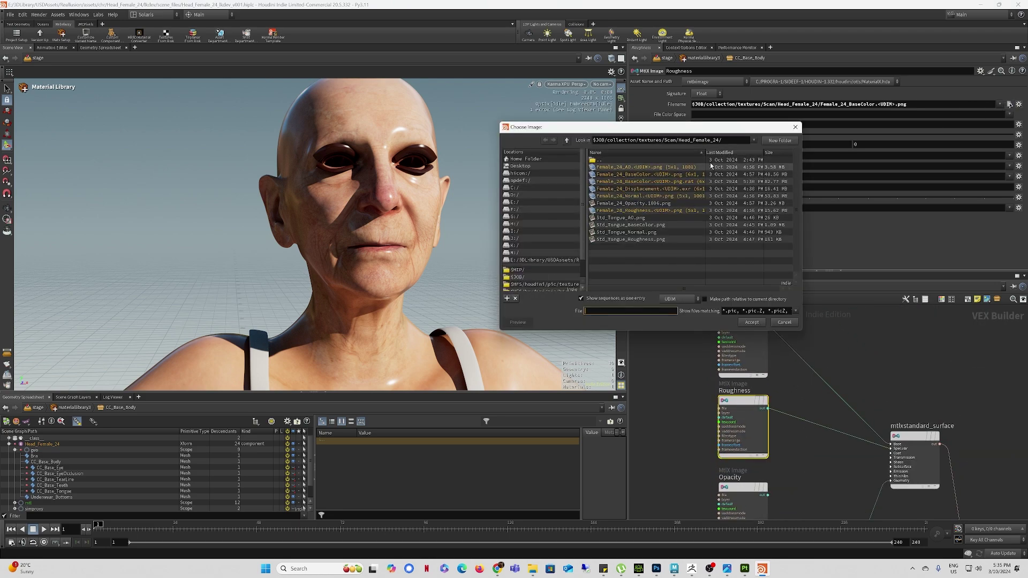
{"action": "left_click_drag", "start_coordinate": [706, 153], "coordinate": [727, 152]}
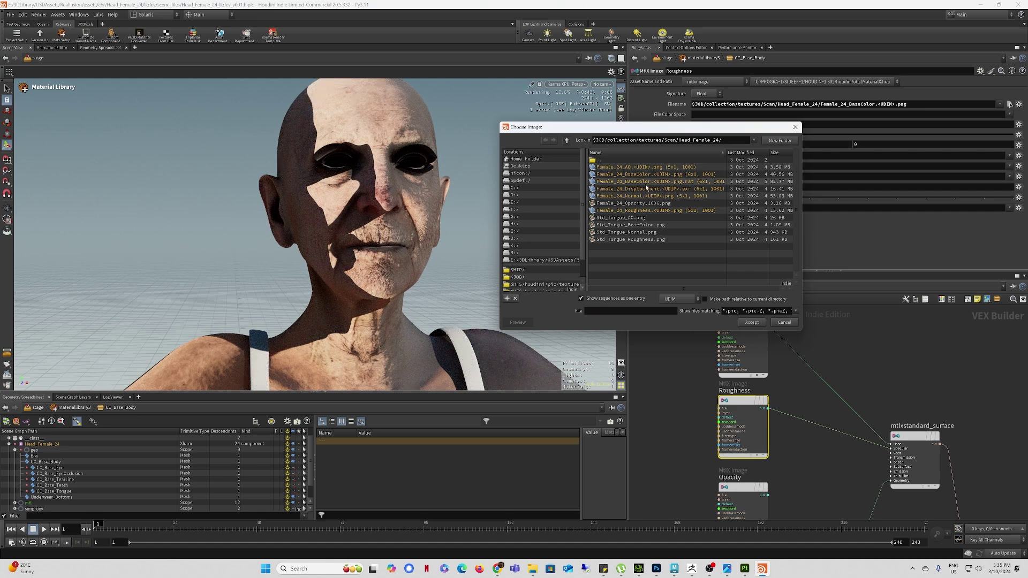
{"action": "left_click", "coordinate": [656, 211]}
{"action": "left_click", "coordinate": [752, 322]}
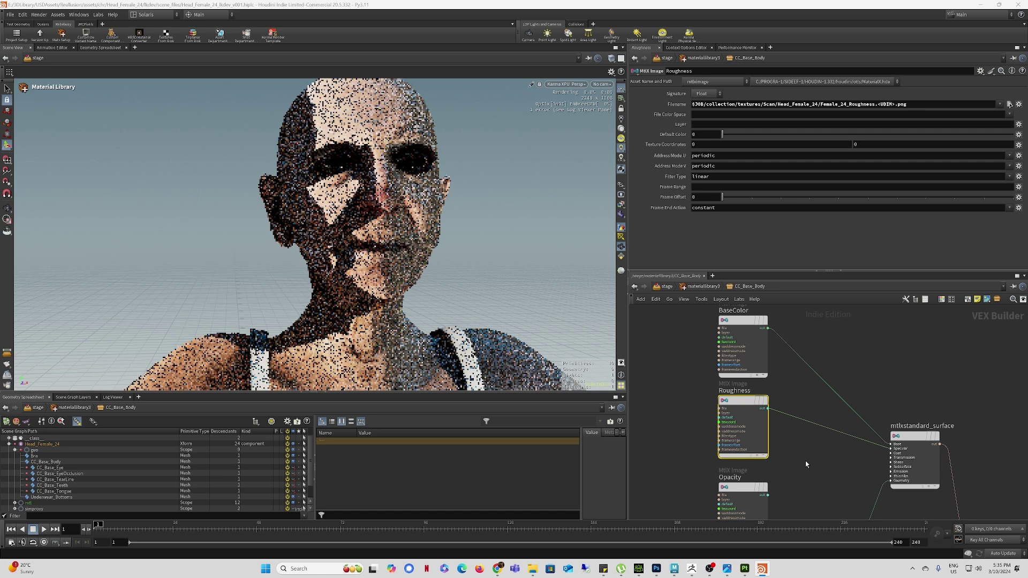
Step: Load the texture Female_24_Normal.<UDIM>.png into the Normal image node and check its effect on the face
{"action": "middle_click_drag", "start_coordinate": [809, 463], "coordinate": [831, 333]}
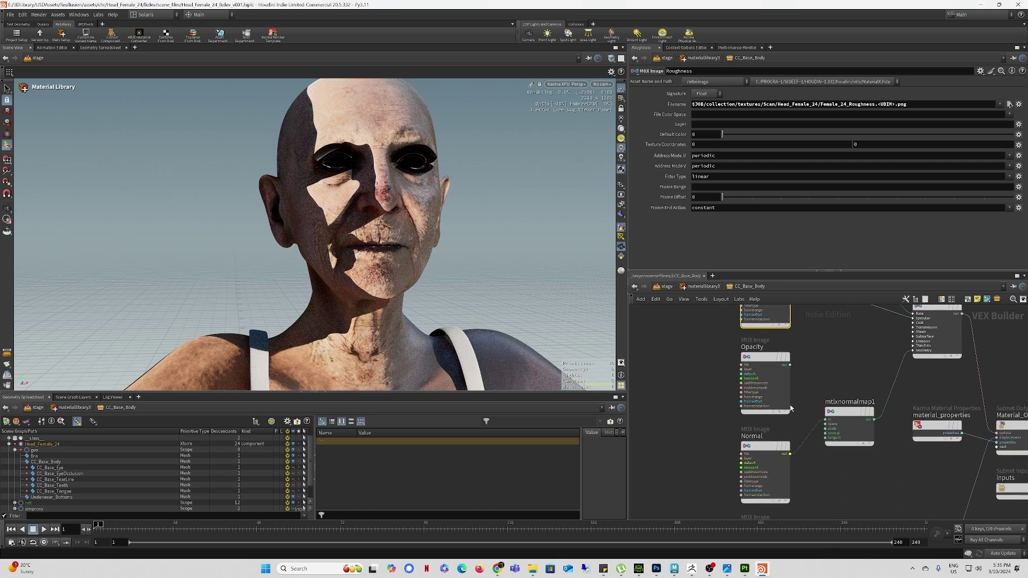
{"action": "left_click", "coordinate": [764, 450]}
{"action": "left_click", "coordinate": [1010, 105]}
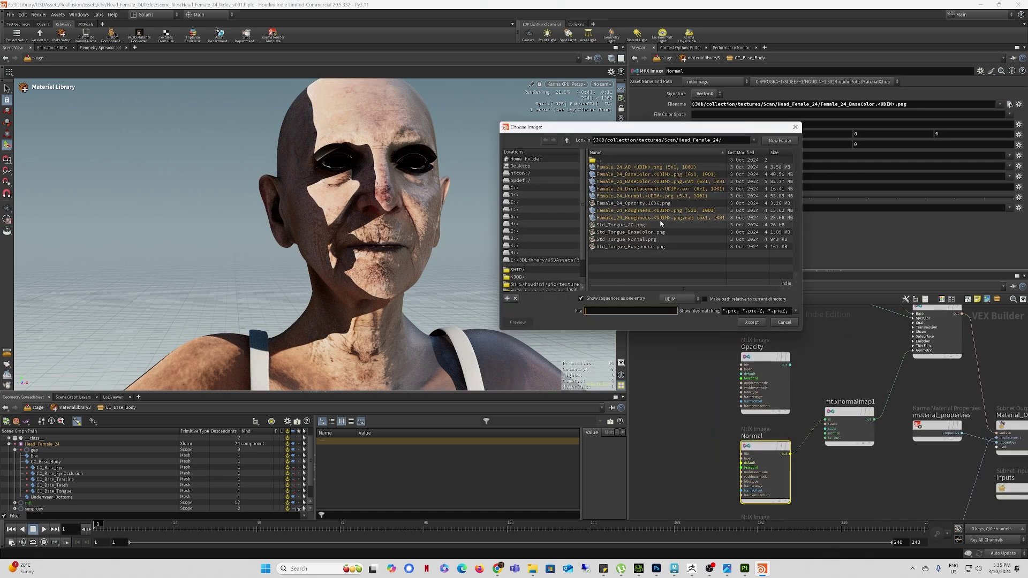
{"action": "left_click", "coordinate": [649, 196]}
{"action": "left_click", "coordinate": [752, 322]}
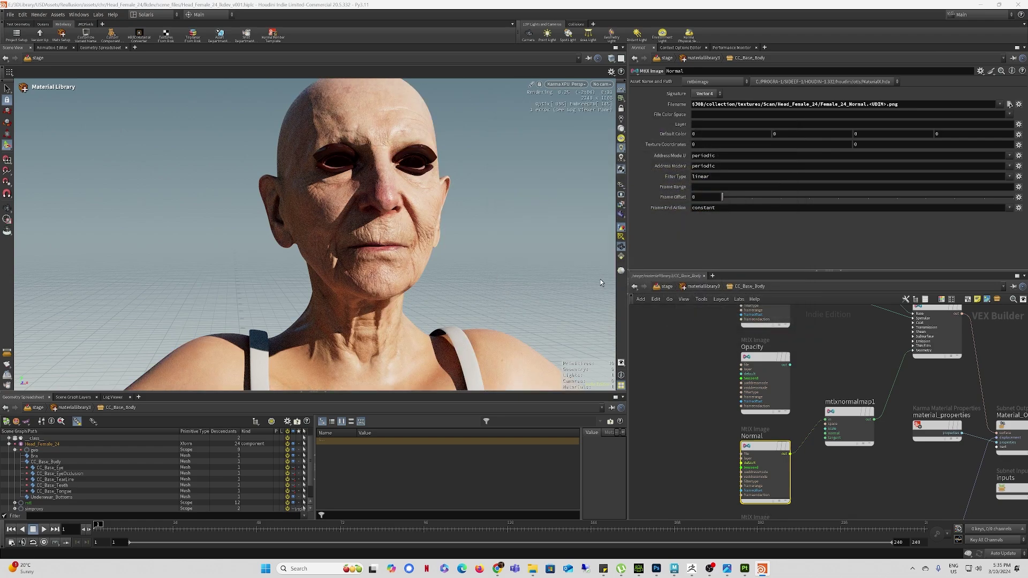
{"action": "key", "text": "Escape"}
{"action": "left_click_drag", "start_coordinate": [409, 213], "coordinate": [326, 207]}
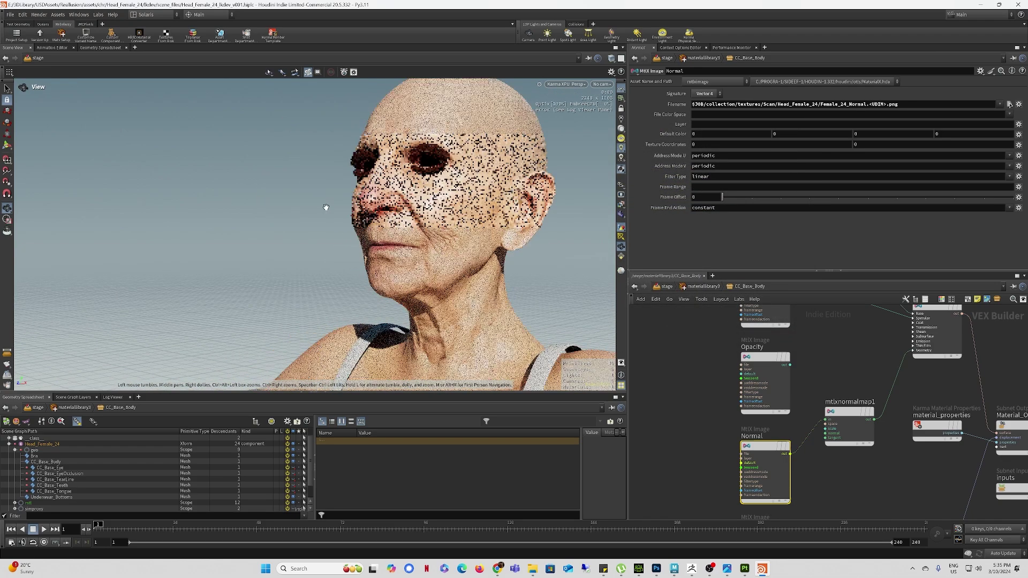
{"action": "left_click_drag", "start_coordinate": [449, 220], "coordinate": [496, 216]}
{"action": "right_click_drag", "start_coordinate": [360, 218], "coordinate": [419, 219]}
{"action": "scroll", "coordinate": [420, 219], "scroll_direction": "up", "scroll_amount": 5}
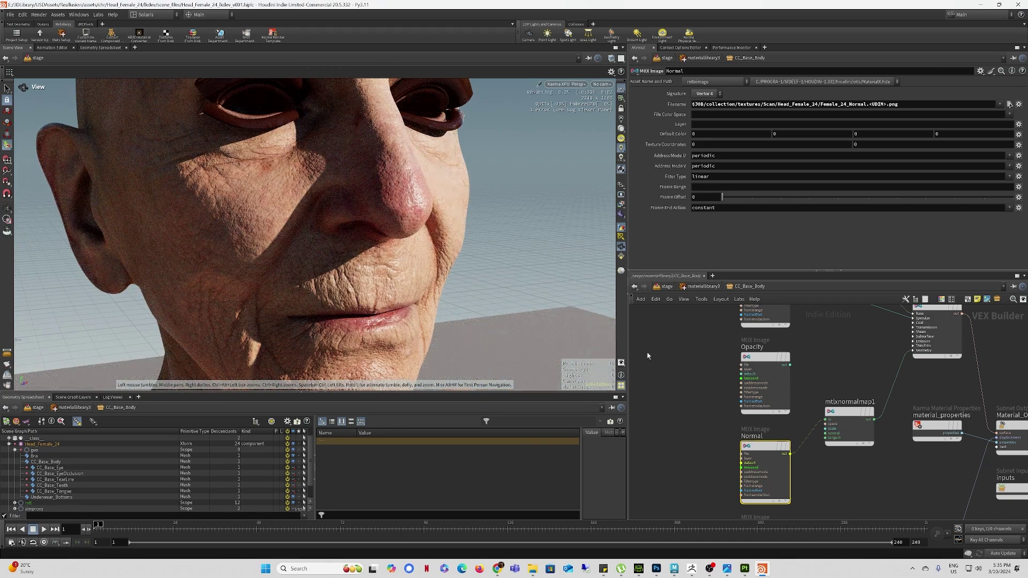
Step: Connect the Opacity image to the Opacity input of mtlxstandard_surface and select the Opacity node
{"action": "middle_click_drag", "start_coordinate": [828, 371], "coordinate": [803, 424]}
{"action": "left_click_drag", "start_coordinate": [767, 420], "coordinate": [884, 411]}
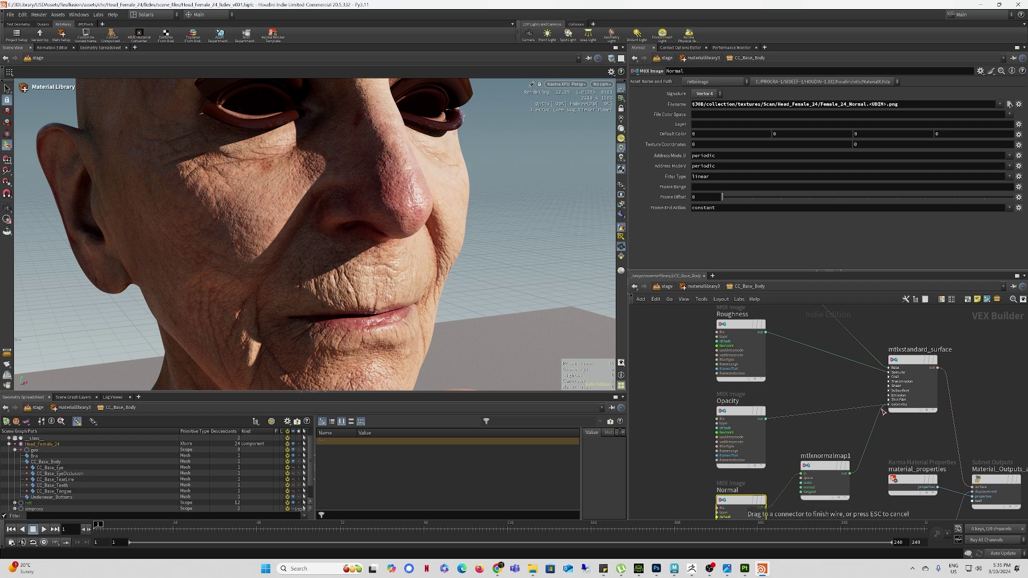
{"action": "left_click", "coordinate": [885, 406]}
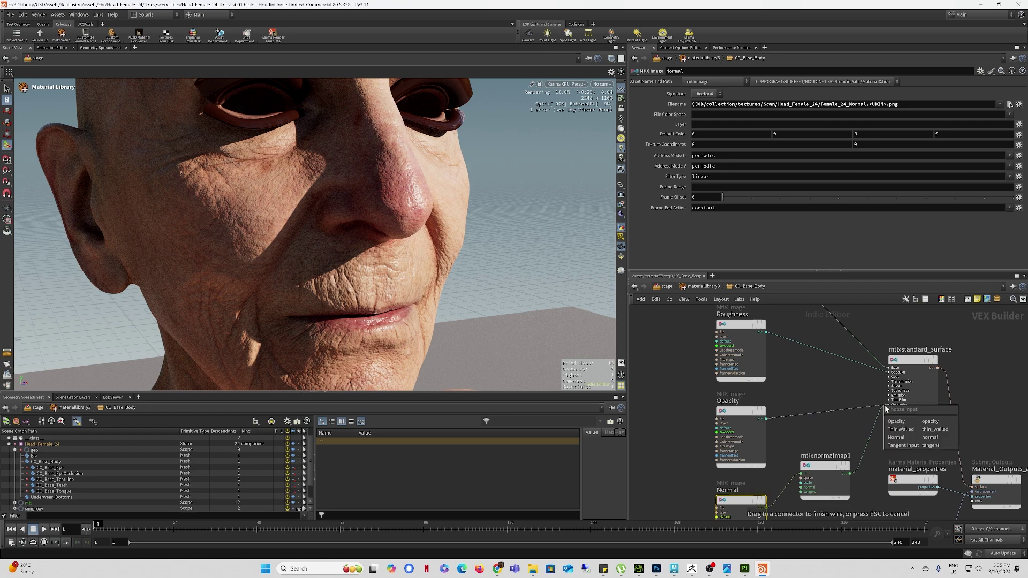
{"action": "left_click", "coordinate": [905, 425]}
{"action": "left_click", "coordinate": [735, 413]}
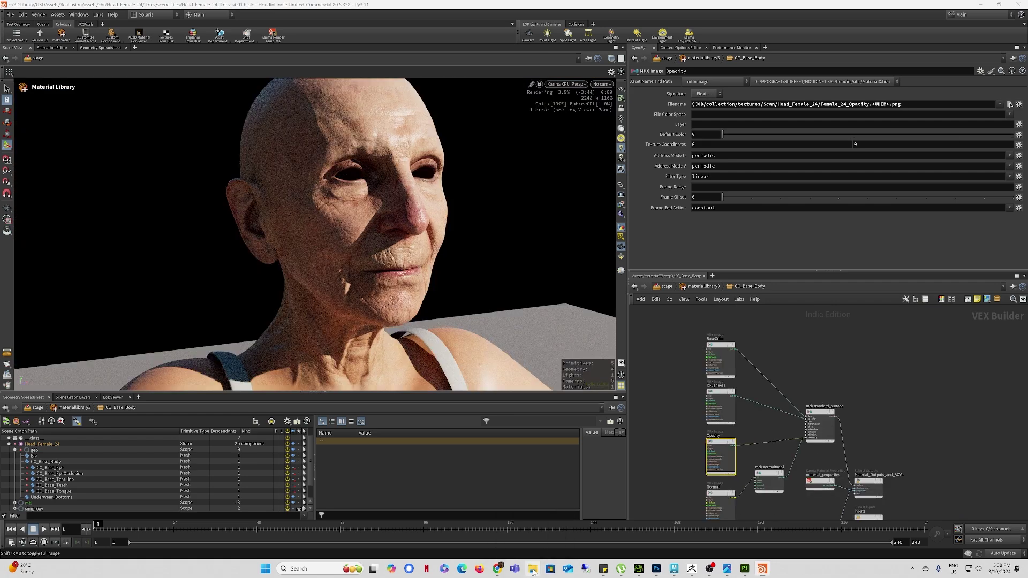
Step: Switch to File Explorer to check the opacity tiles 1005 and 1006, and return to Houdini to inspect the rendered face
{"action": "key", "text": "alt+Tab"}
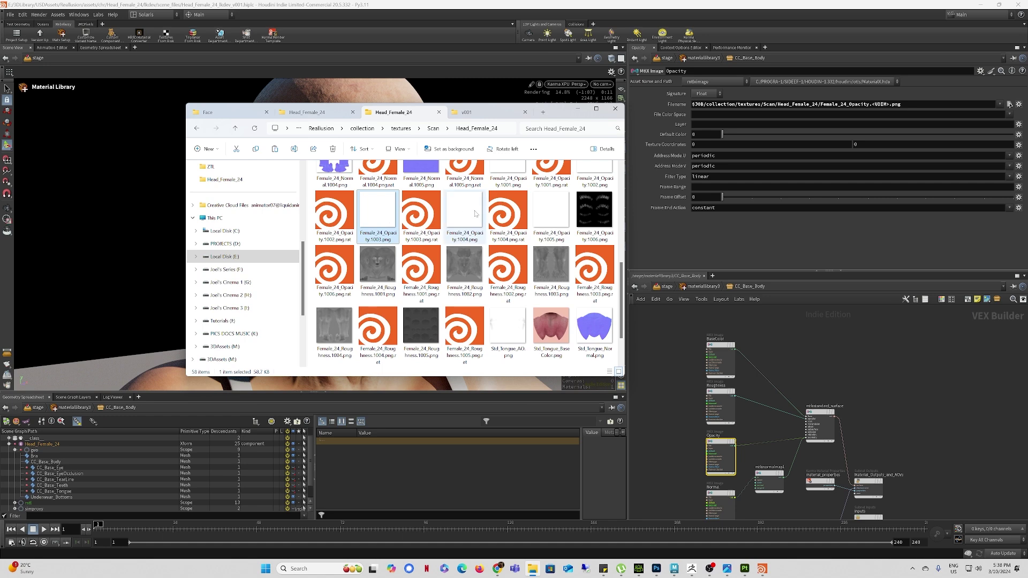
{"action": "left_click", "coordinate": [561, 209]}
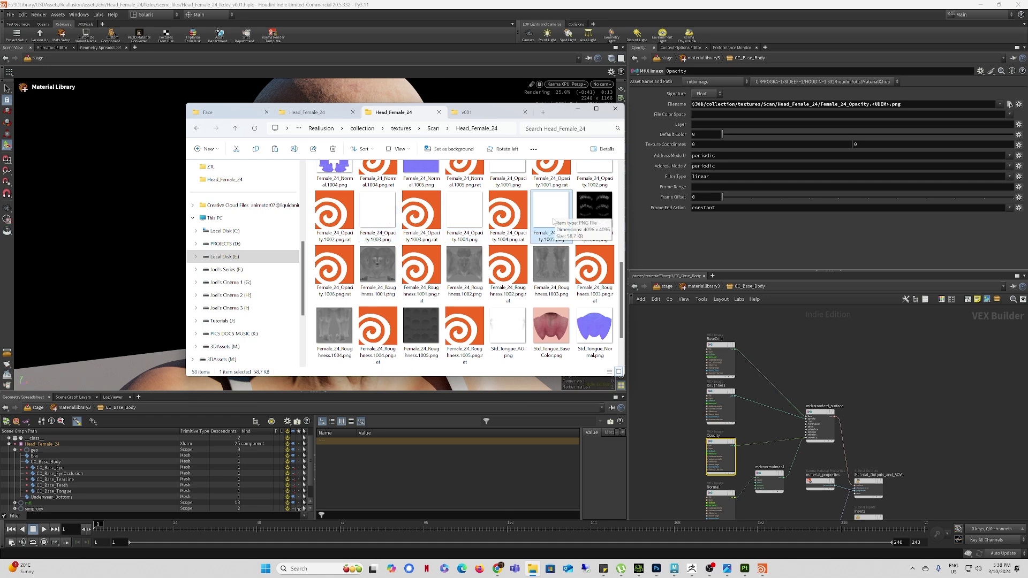
{"action": "left_click", "coordinate": [591, 218]}
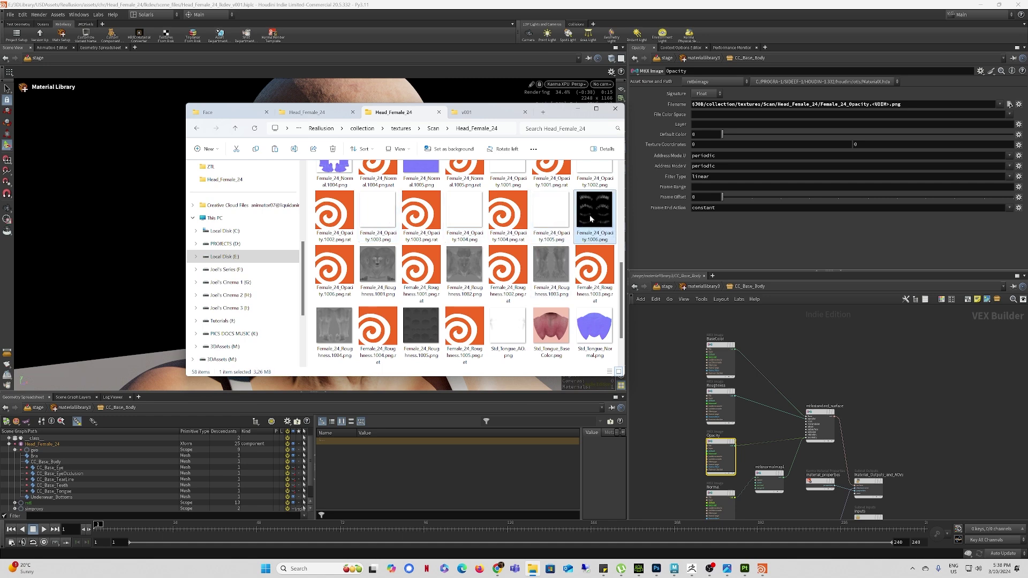
{"action": "left_click", "coordinate": [578, 110]}
{"action": "scroll", "coordinate": [393, 213], "scroll_direction": "up", "scroll_amount": 5}
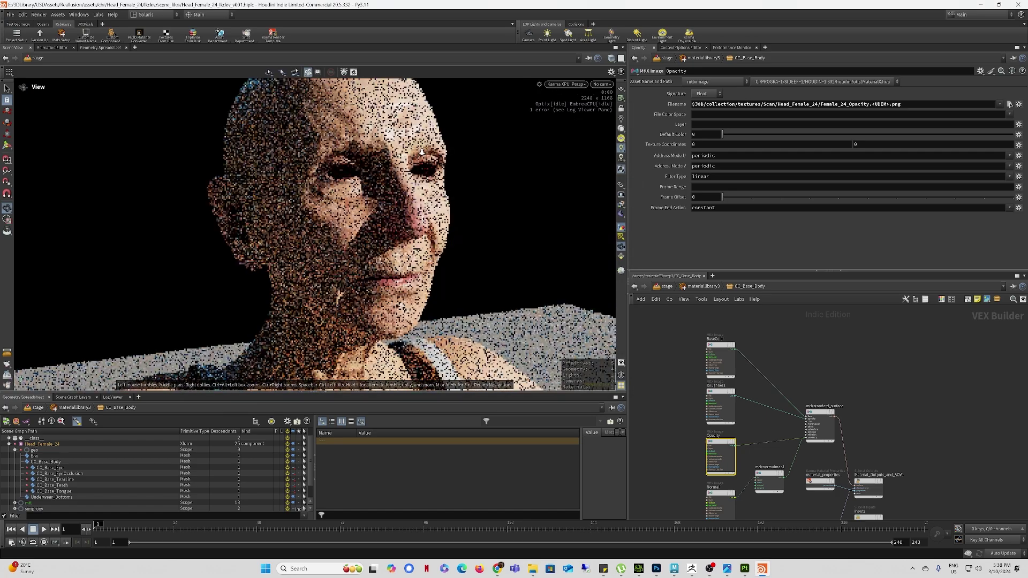
{"action": "middle_click_drag", "start_coordinate": [392, 214], "coordinate": [386, 325]}
{"action": "right_click_drag", "start_coordinate": [390, 272], "coordinate": [508, 263]}
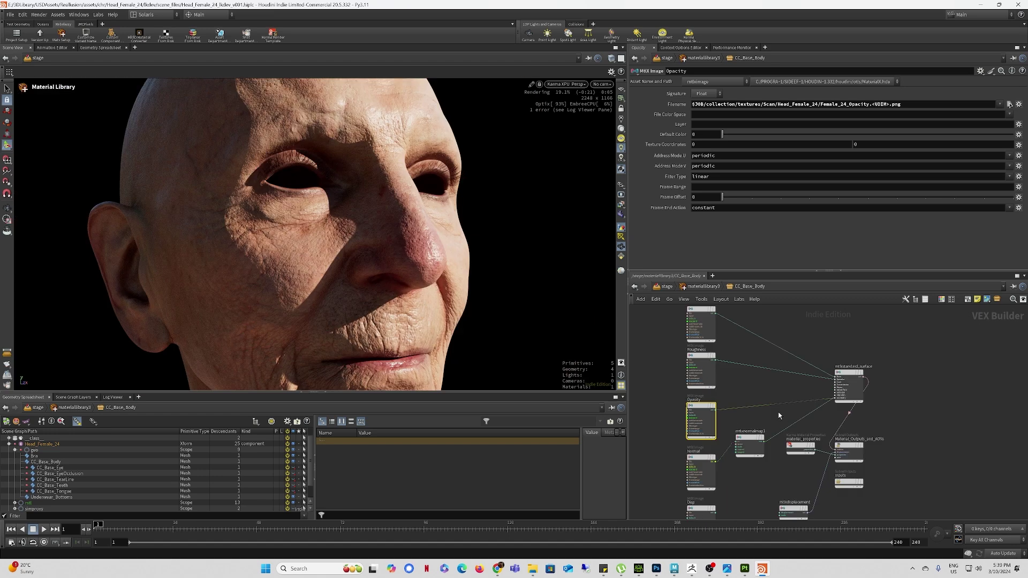
Step: Cut the BaseColor and normal map wires into the standard surface, and connect the Disp image to mtlxdisplacement's displacement input
{"action": "key", "text": "y"}
{"action": "mouse_move", "coordinate": [823, 429]}
{"action": "left_mouse_down"}
{"action": "mouse_move", "coordinate": [796, 364]}
{"action": "mouse_move", "coordinate": [810, 344]}
{"action": "left_mouse_up"}
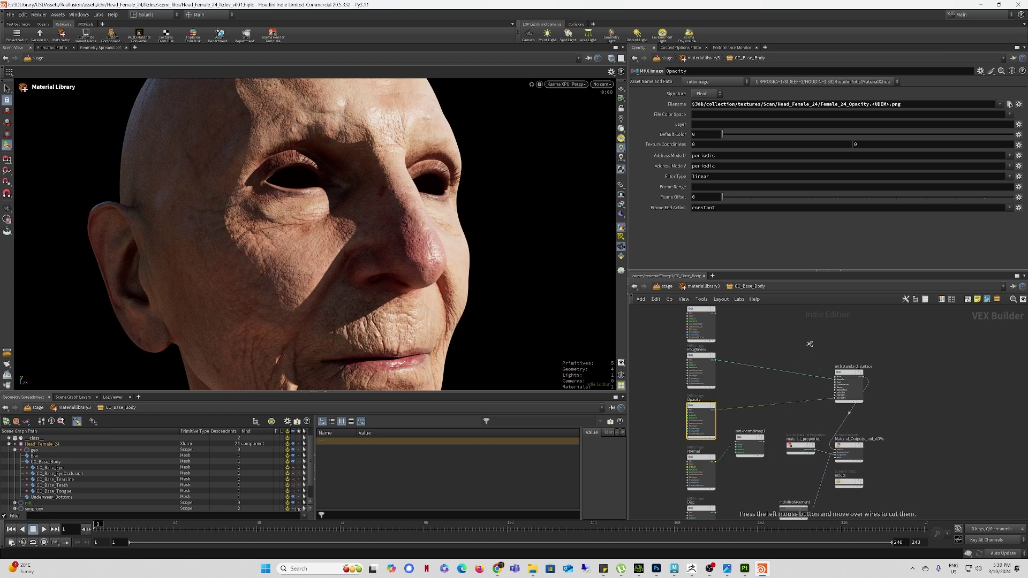
{"action": "scroll", "coordinate": [806, 450], "scroll_direction": "up", "scroll_amount": 4}
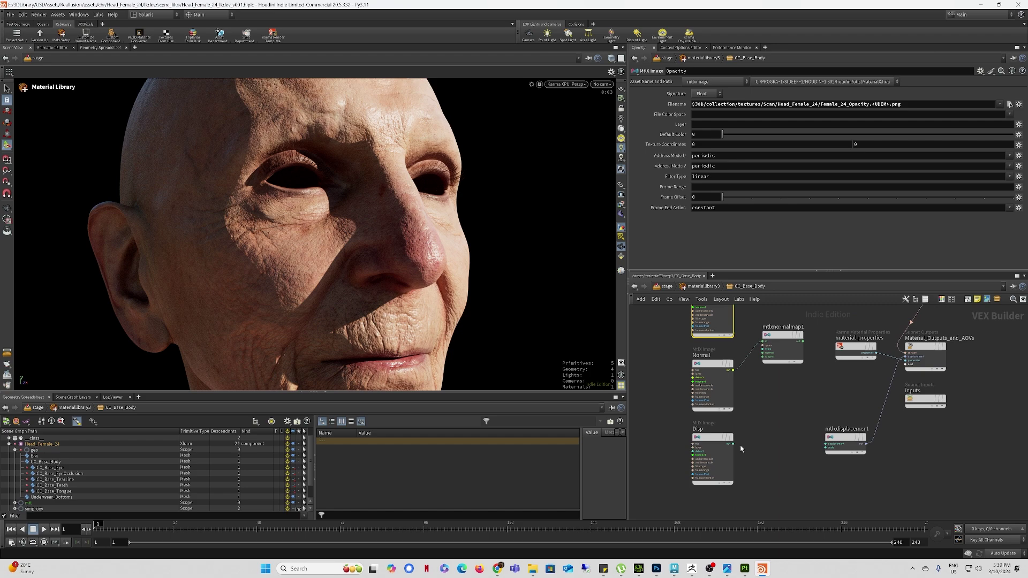
{"action": "left_click_drag", "start_coordinate": [734, 444], "coordinate": [823, 443]}
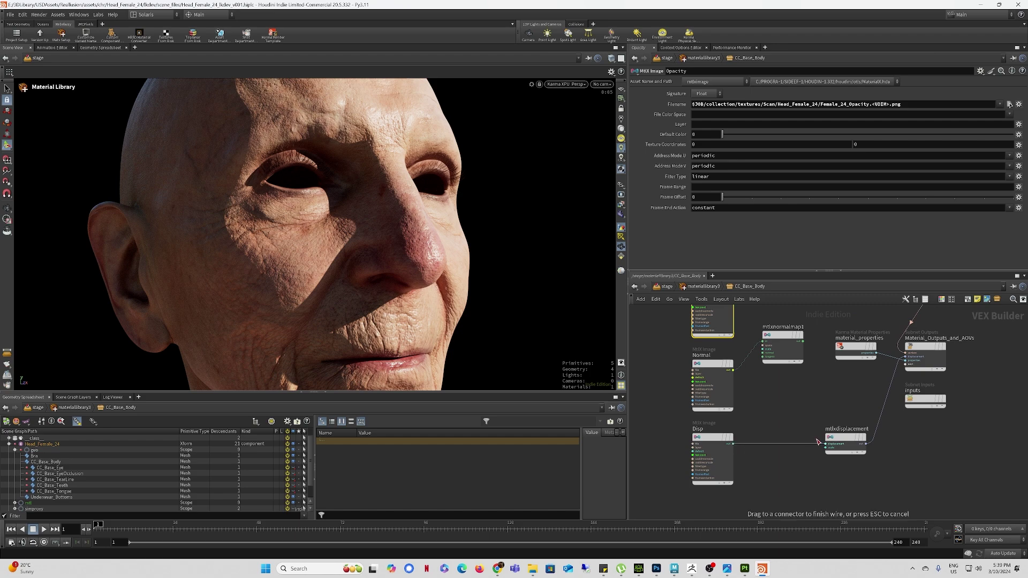
Step: Load the texture Female_24_Displacement.<UDIM>.exr into the Disp image node
{"action": "left_click", "coordinate": [704, 440]}
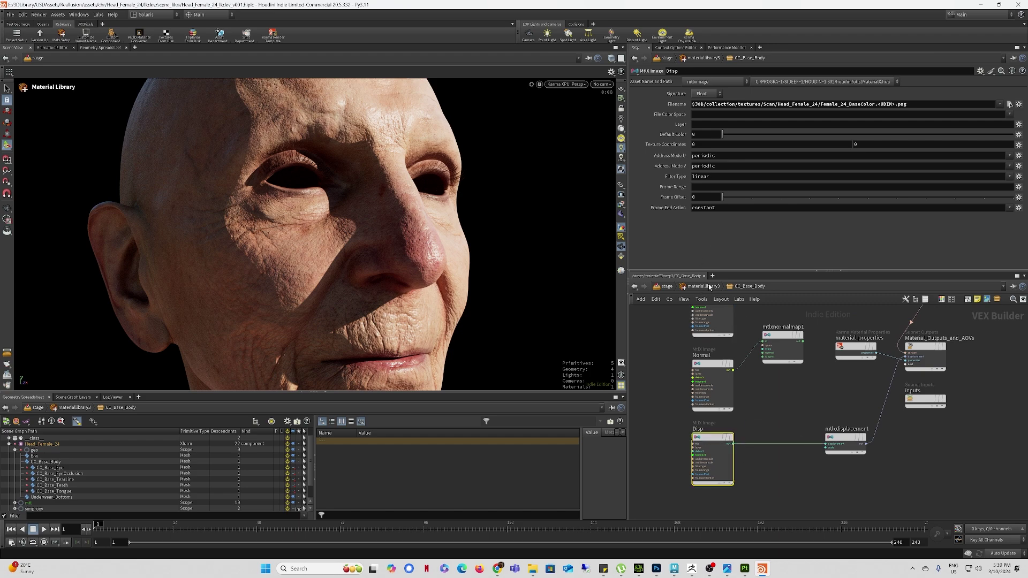
{"action": "left_click", "coordinate": [1010, 105]}
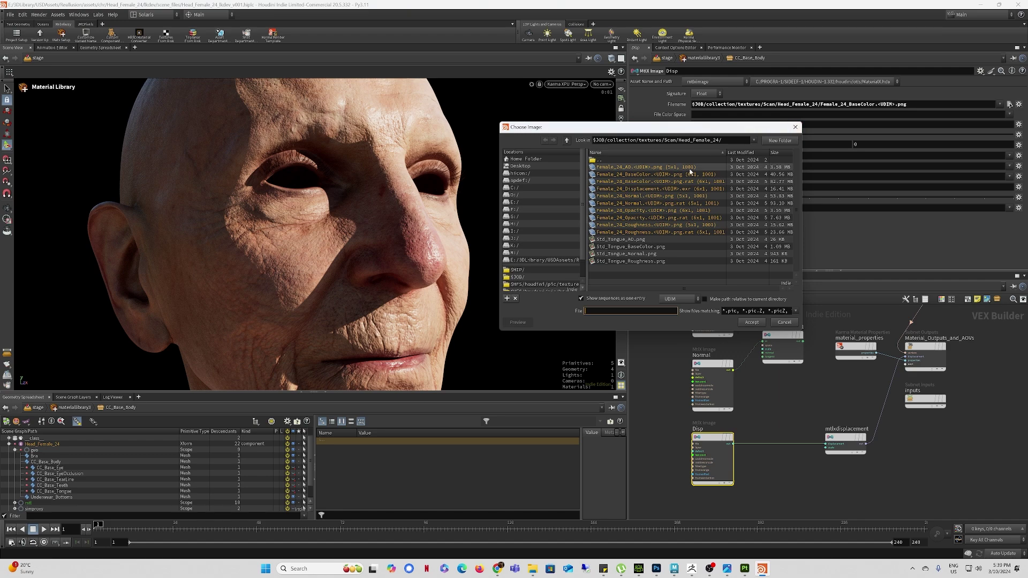
{"action": "left_click", "coordinate": [648, 190]}
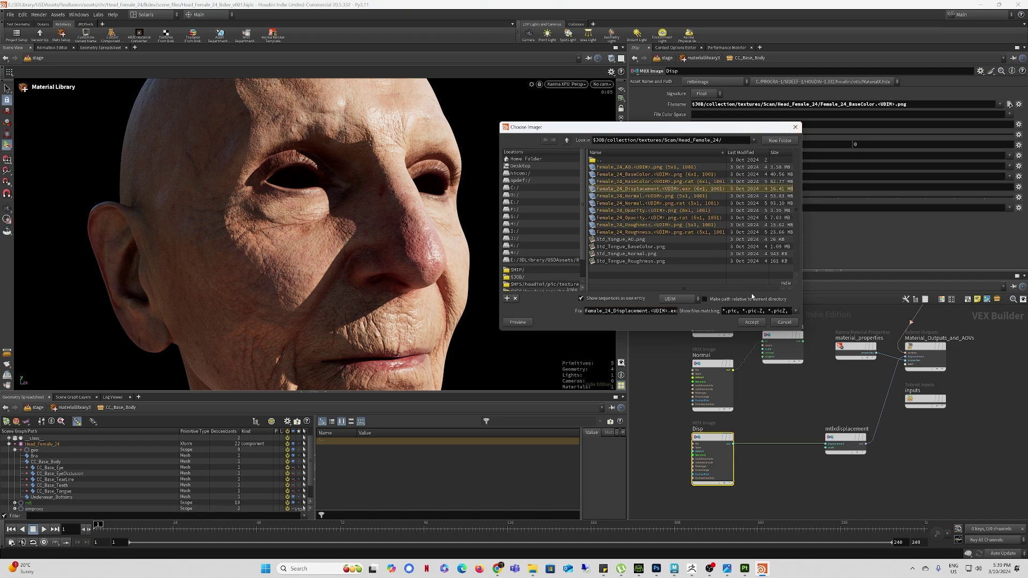
{"action": "left_click", "coordinate": [751, 323]}
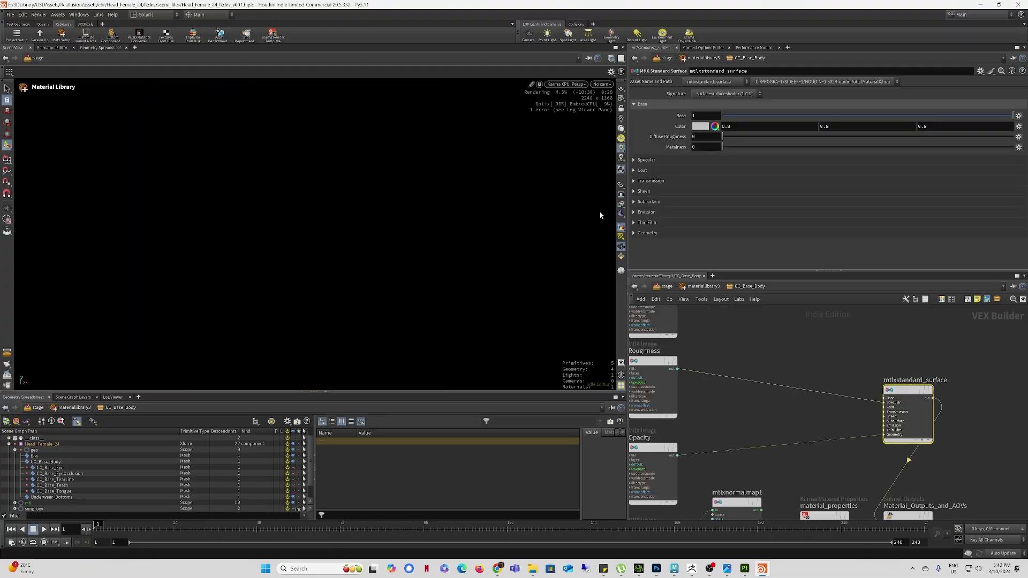
Step: Examine how the displacement map affects the shape of the whole head in the render
{"action": "key", "text": "Escape"}
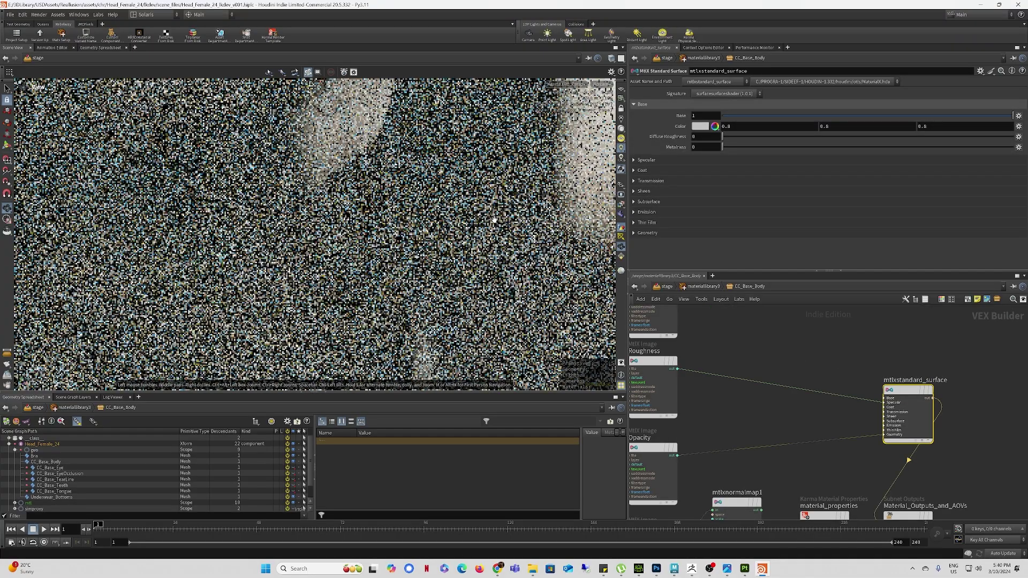
{"action": "scroll", "coordinate": [494, 216], "scroll_direction": "down", "scroll_amount": 6}
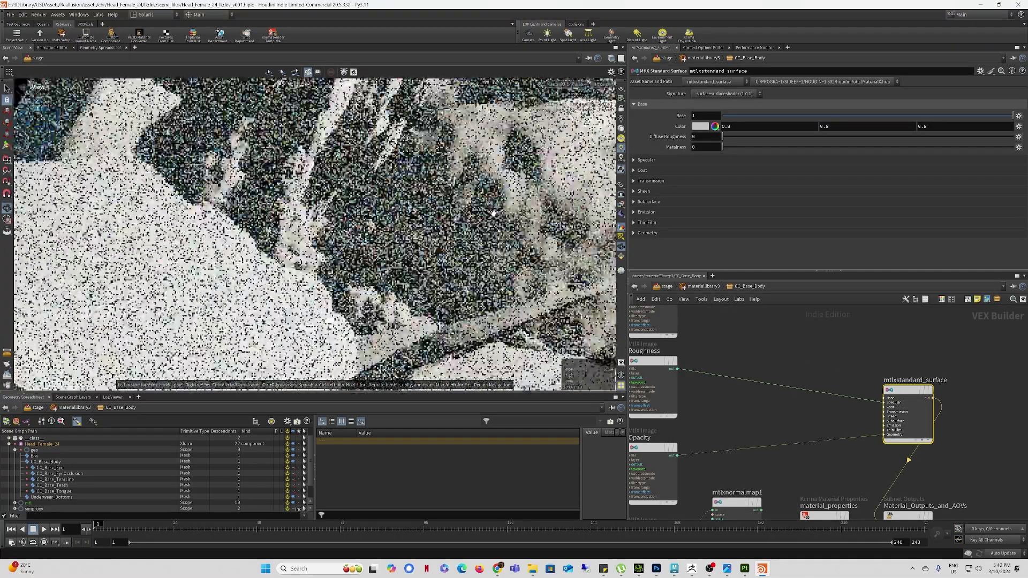
{"action": "scroll", "coordinate": [490, 215], "scroll_direction": "down", "scroll_amount": 5}
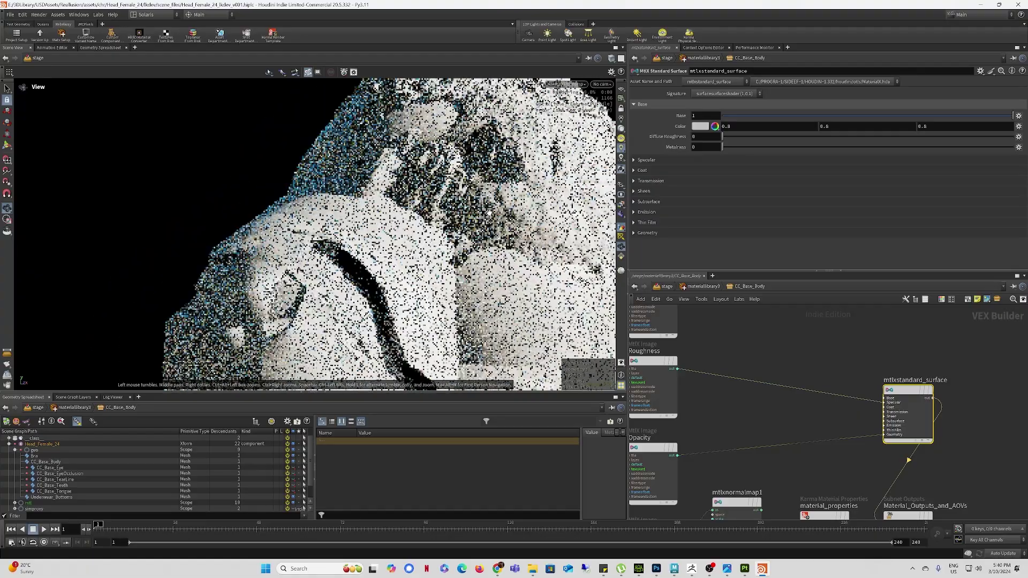
{"action": "middle_click_drag", "start_coordinate": [492, 188], "coordinate": [369, 190]}
{"action": "left_click_drag", "start_coordinate": [369, 191], "coordinate": [397, 224]}
{"action": "scroll", "coordinate": [394, 234], "scroll_direction": "down", "scroll_amount": 4}
{"action": "scroll", "coordinate": [394, 234], "scroll_direction": "down", "scroll_amount": 1}
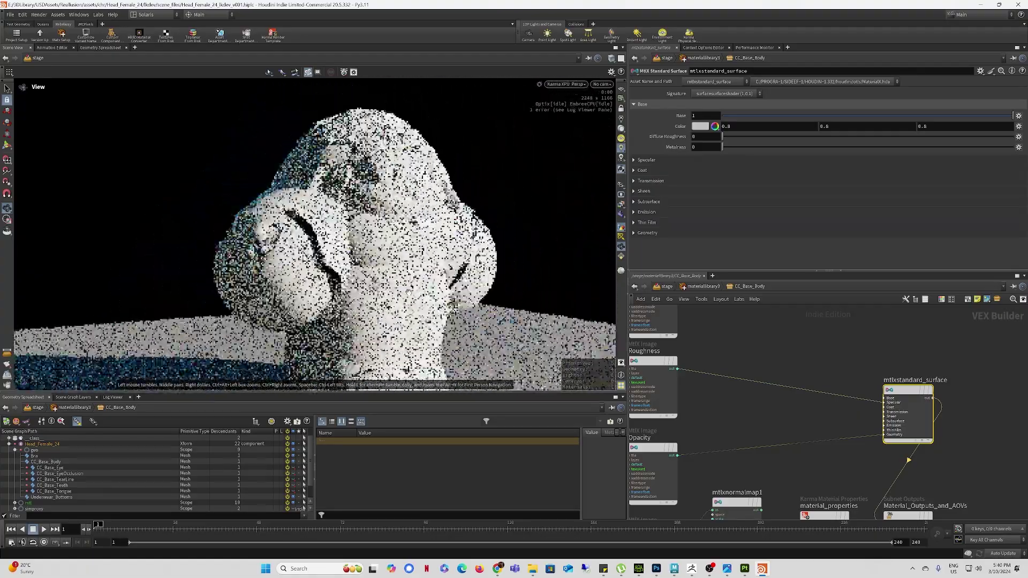
Step: Lower the scale of mtlxdisplacement, trying .01 first and settling on .001
{"action": "middle_click_drag", "start_coordinate": [758, 424], "coordinate": [760, 327]}
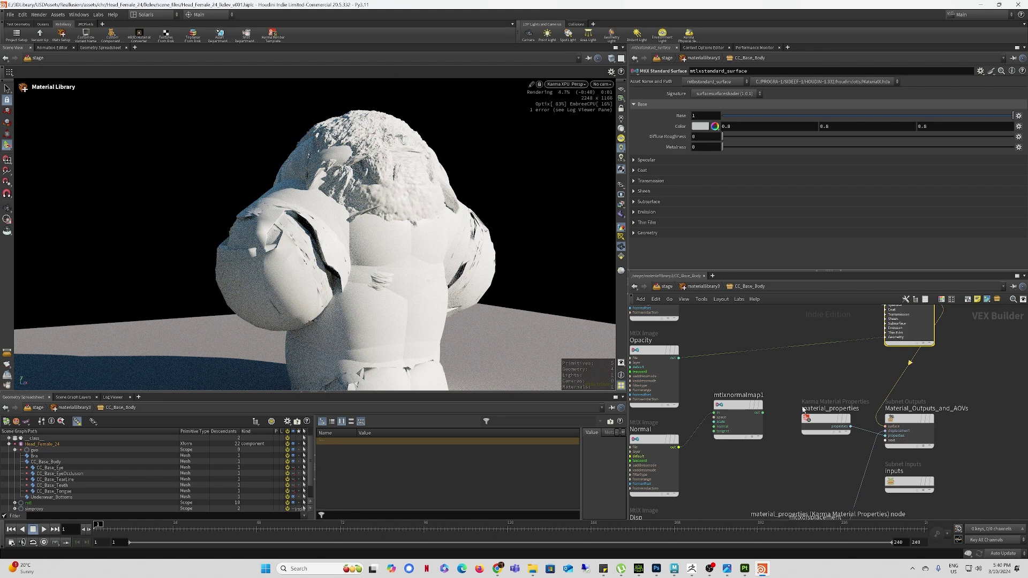
{"action": "scroll", "coordinate": [785, 413], "scroll_direction": "up", "scroll_amount": 4}
{"action": "scroll", "coordinate": [914, 425], "scroll_direction": "down", "scroll_amount": 3}
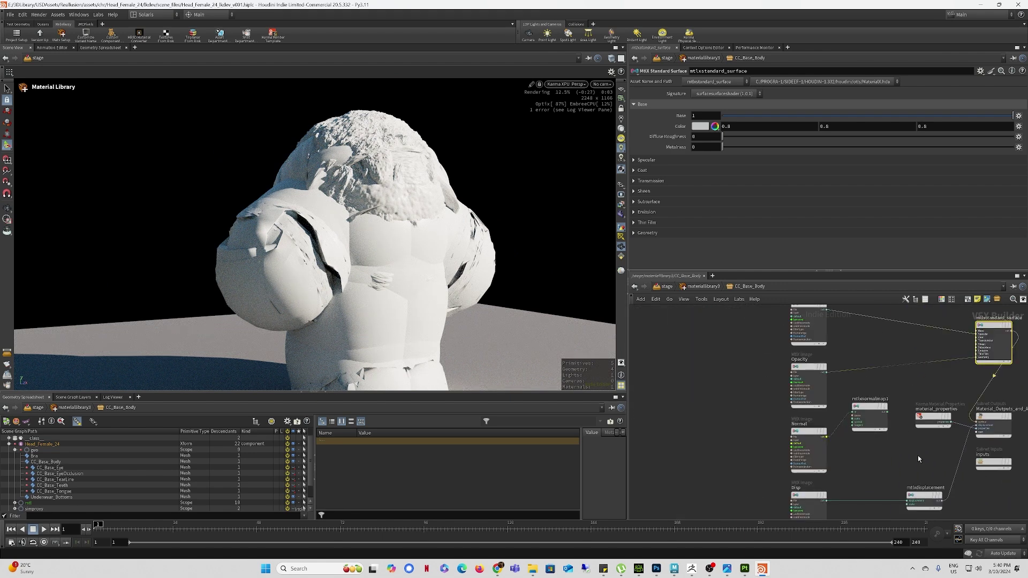
{"action": "middle_click_drag", "start_coordinate": [918, 456], "coordinate": [862, 390]}
{"action": "scroll", "coordinate": [862, 390], "scroll_direction": "up", "scroll_amount": 2}
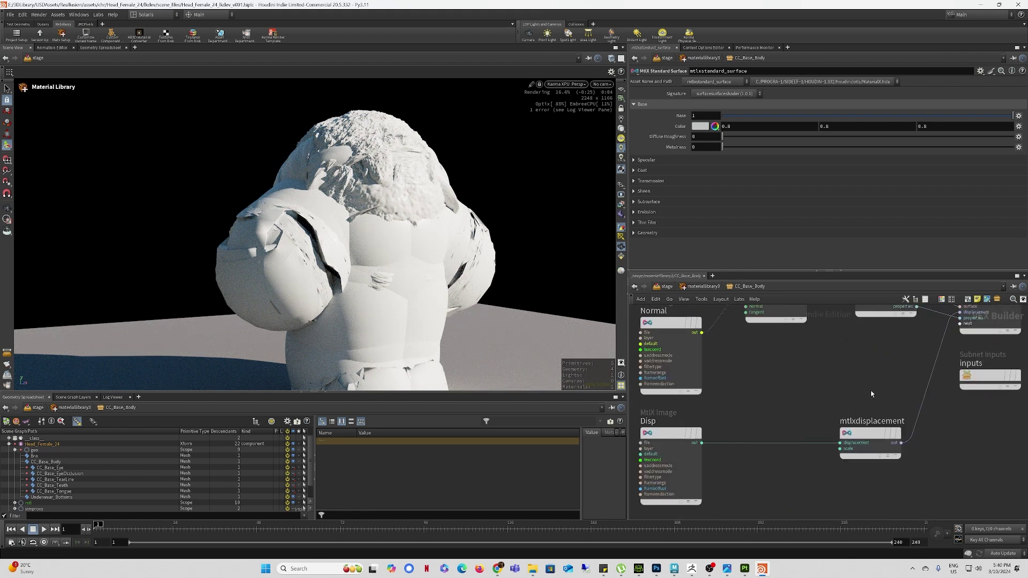
{"action": "left_click", "coordinate": [869, 434]}
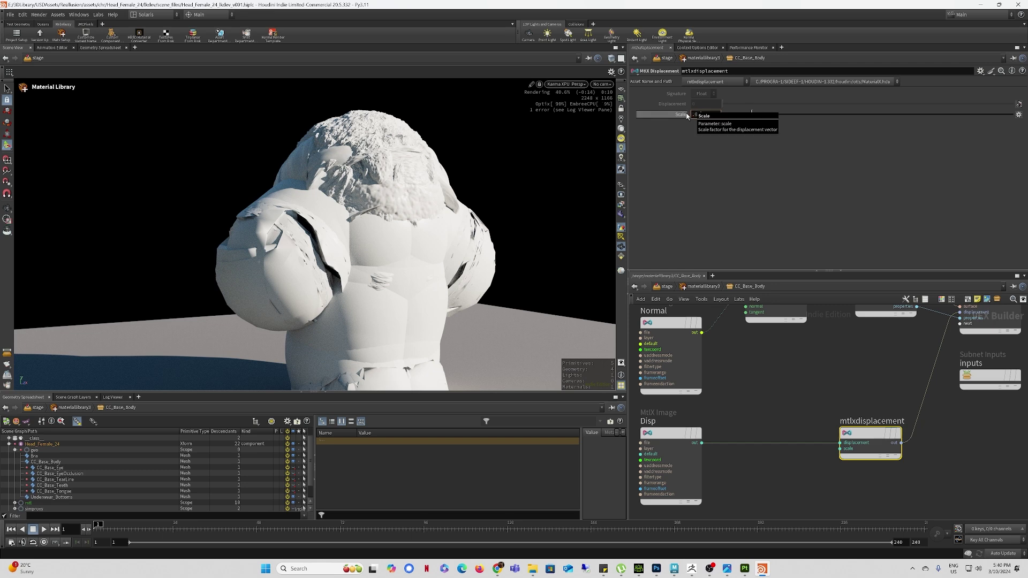
{"action": "key", "text": "Return"}
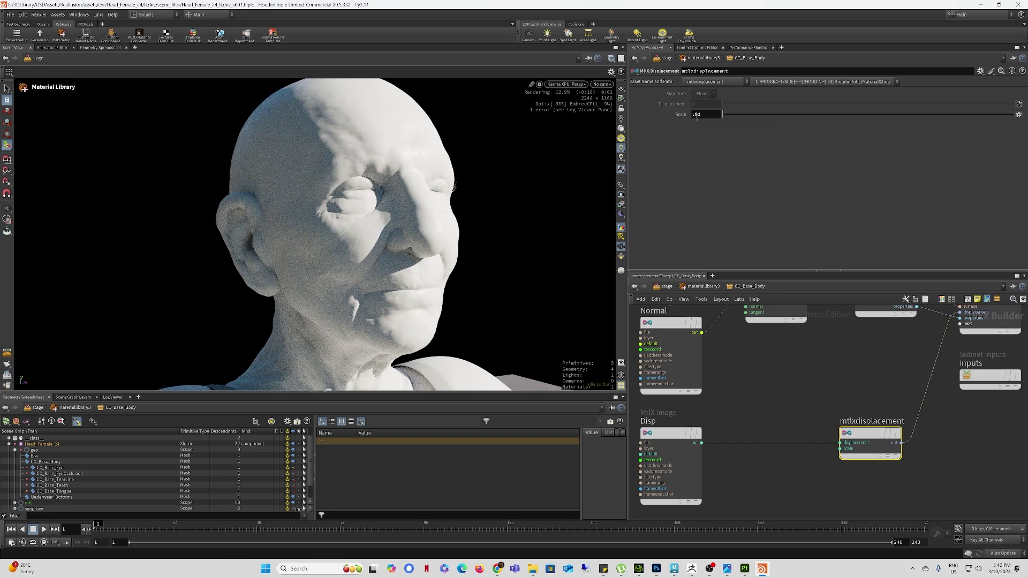
{"action": "key", "text": "Return"}
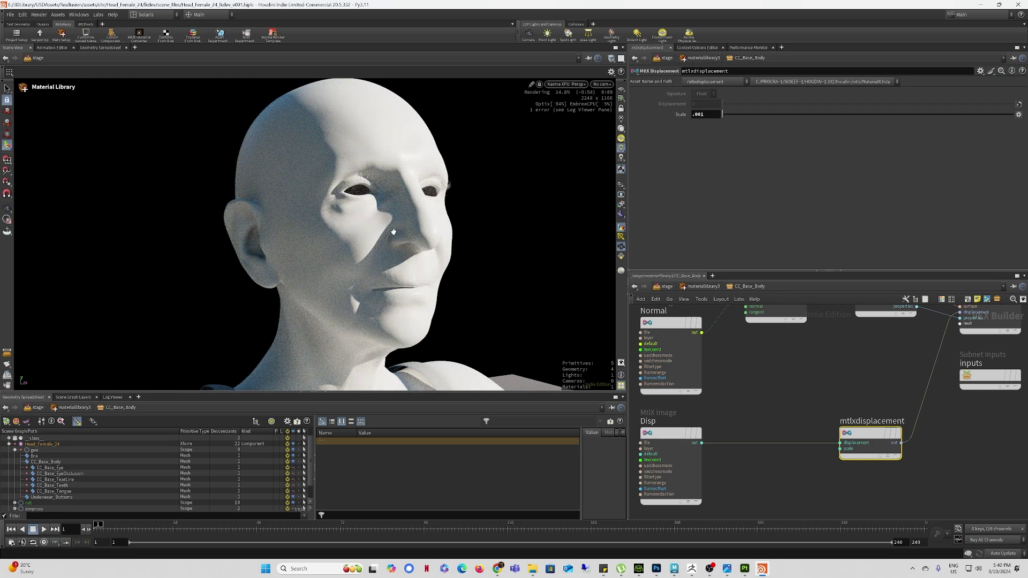
Step: Examine the lips, eyes and nose of the render up close to judge the displacement strength
{"action": "left_click_drag", "start_coordinate": [393, 231], "coordinate": [403, 253], "text": "alt"}
{"action": "right_click_drag", "start_coordinate": [402, 253], "coordinate": [410, 102], "text": "alt"}
{"action": "middle_click_drag", "start_coordinate": [402, 321], "coordinate": [402, 228], "text": "alt"}
{"action": "right_click_drag", "start_coordinate": [401, 228], "coordinate": [457, 210], "text": "alt"}
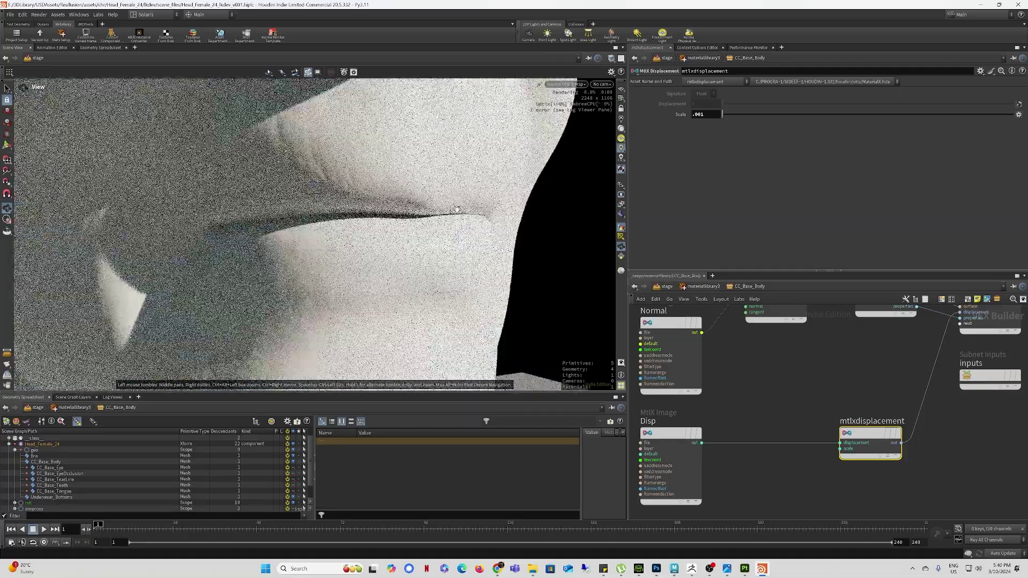
{"action": "left_click_drag", "start_coordinate": [427, 159], "coordinate": [440, 262]}
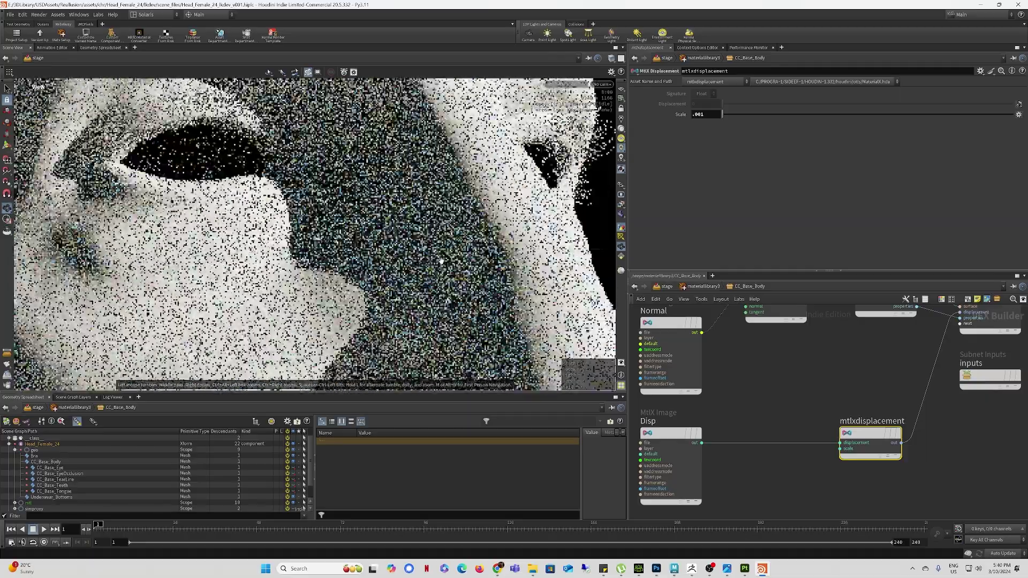
{"action": "middle_click_drag", "start_coordinate": [441, 262], "coordinate": [442, 337]}
{"action": "right_click_drag", "start_coordinate": [442, 338], "coordinate": [435, 189]}
{"action": "left_click_drag", "start_coordinate": [434, 189], "coordinate": [393, 213]}
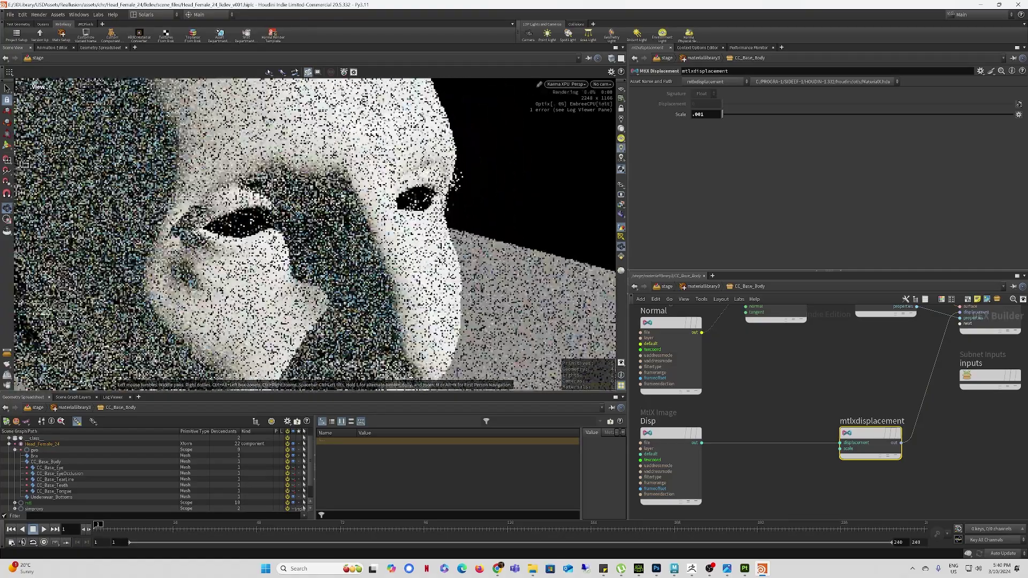
{"action": "middle_click_drag", "start_coordinate": [394, 213], "coordinate": [377, 180]}
Step: Add a MtlX Range node between the Disp image and mtlxdisplacement
{"action": "left_click", "coordinate": [654, 436]}
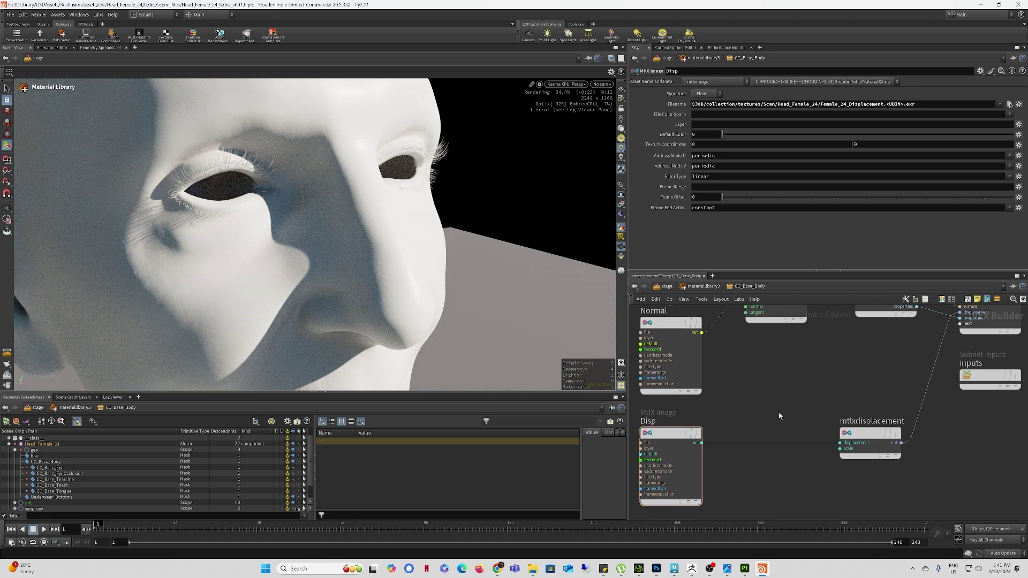
{"action": "left_click", "coordinate": [870, 435]}
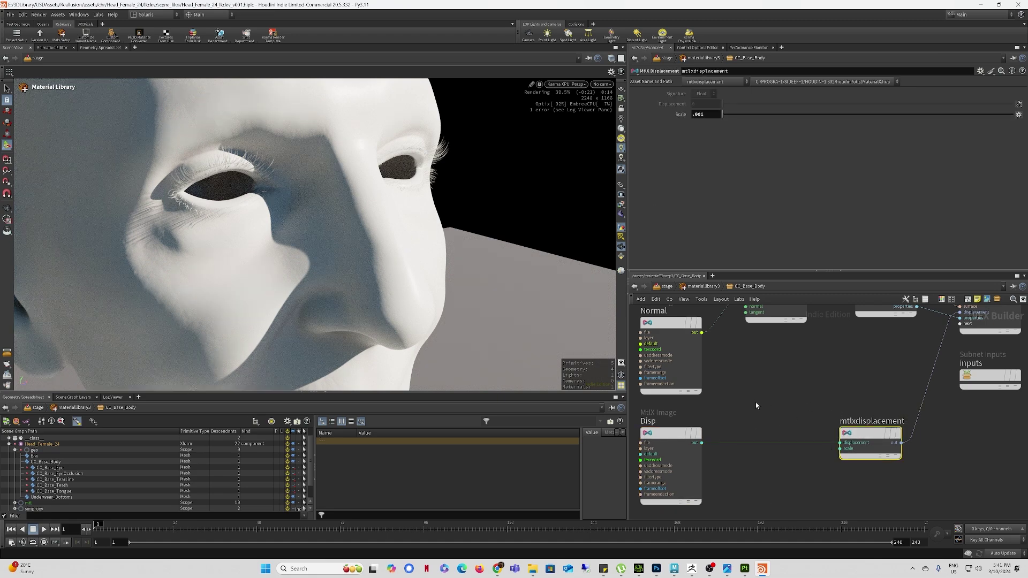
{"action": "key", "text": "Tab"}
{"action": "type", "text": "rang"}
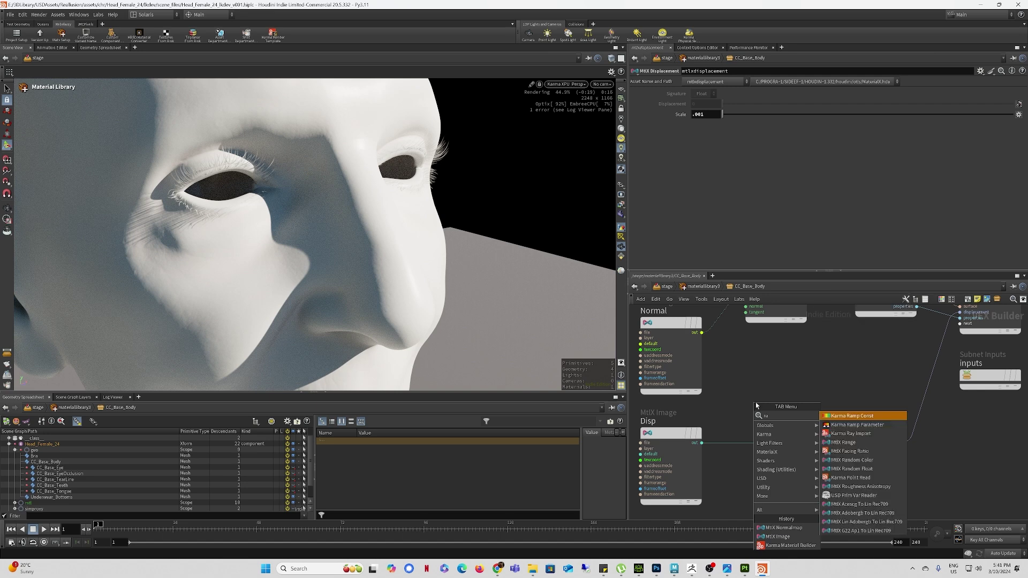
{"action": "left_click", "coordinate": [844, 416]}
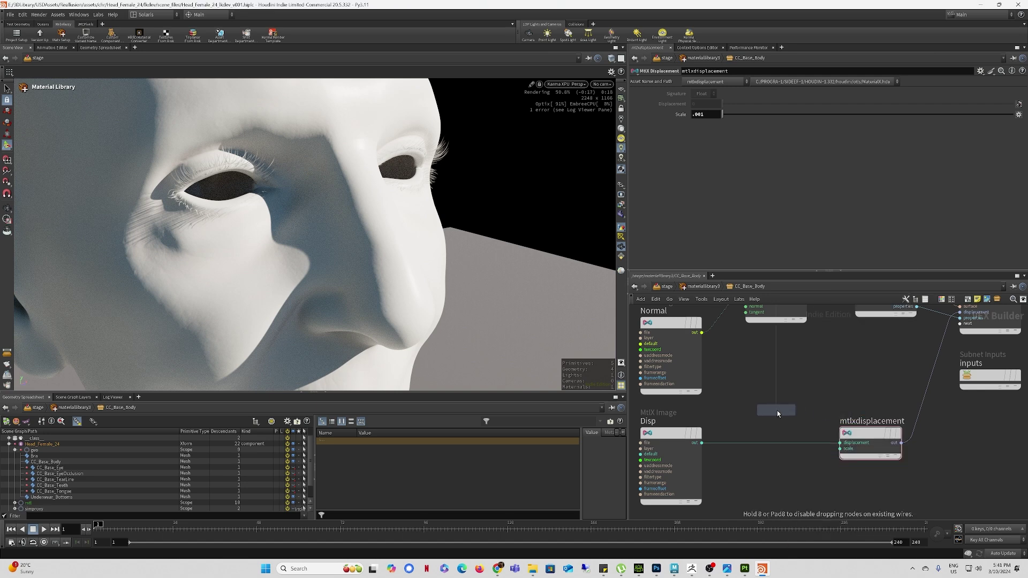
{"action": "left_click", "coordinate": [777, 411]}
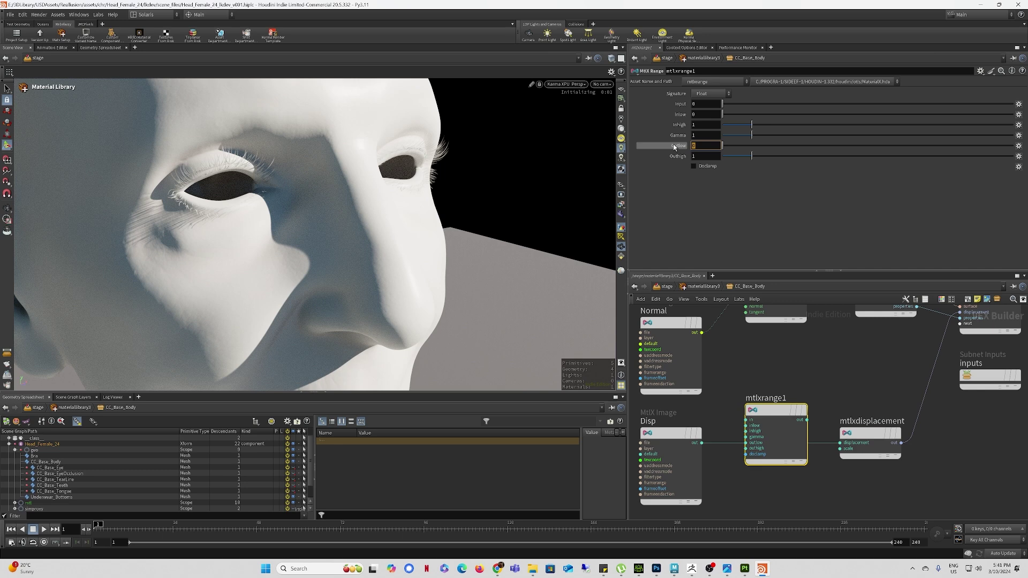
Step: Set mtlxrange1's output low to -0.5 and output high to 0.5, and wire it in line between Disp and mtlxdisplacement
{"action": "left_click", "coordinate": [699, 145]}
{"action": "type", "text": "-"}
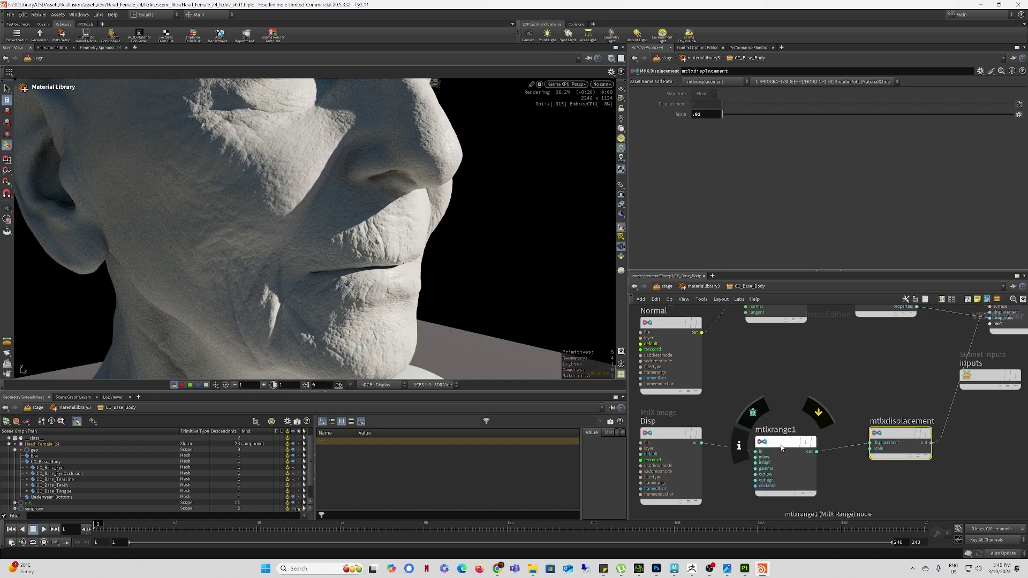
{"action": "left_click_drag", "start_coordinate": [754, 433], "coordinate": [786, 433]}
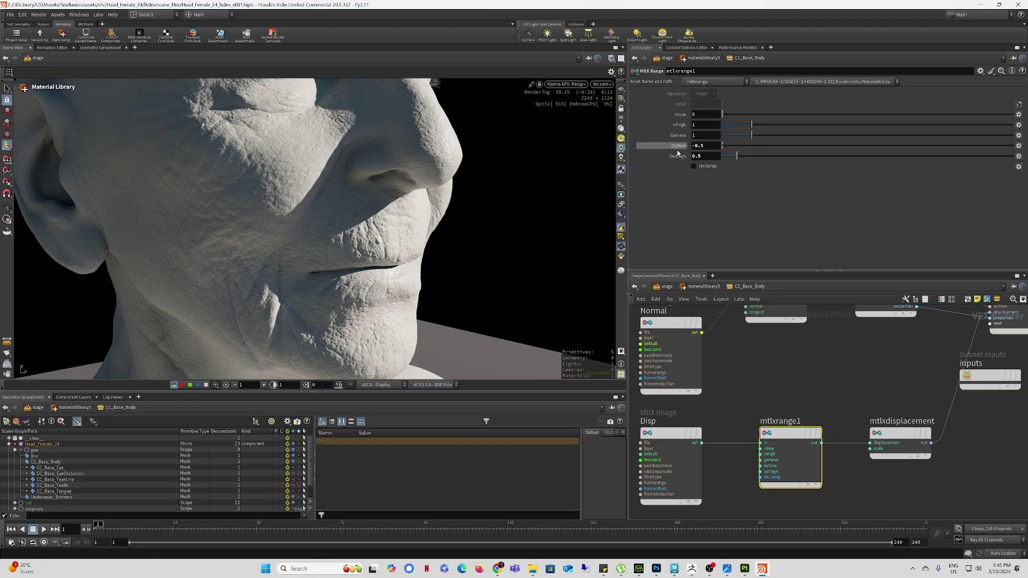
Step: Inspect the displaced face, neck and profile in the render from several angles, and check mtlxdisplacement's settings
{"action": "key", "text": "Escape"}
{"action": "left_click_drag", "start_coordinate": [466, 209], "coordinate": [419, 274]}
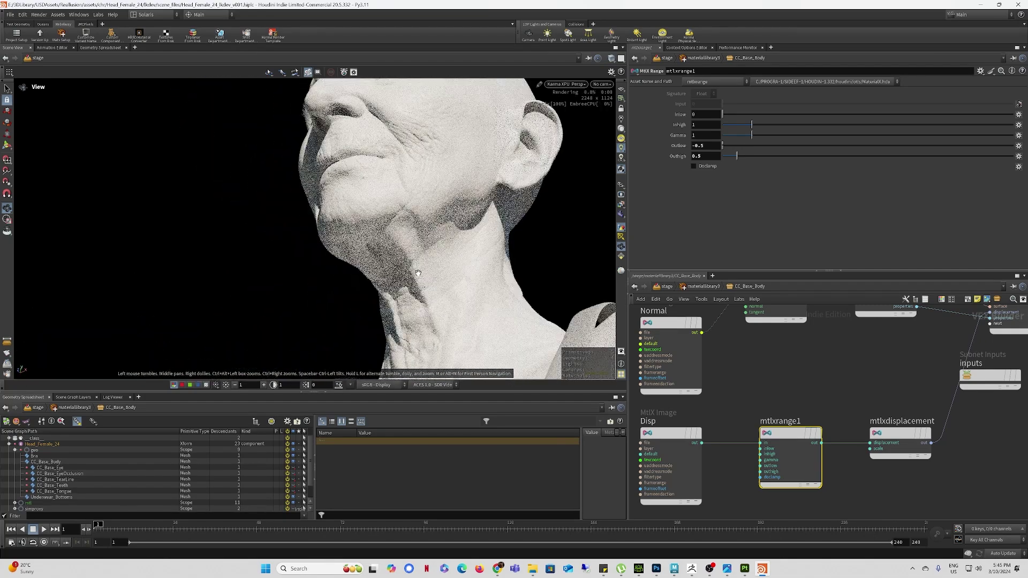
{"action": "left_click_drag", "start_coordinate": [410, 212], "coordinate": [359, 241]}
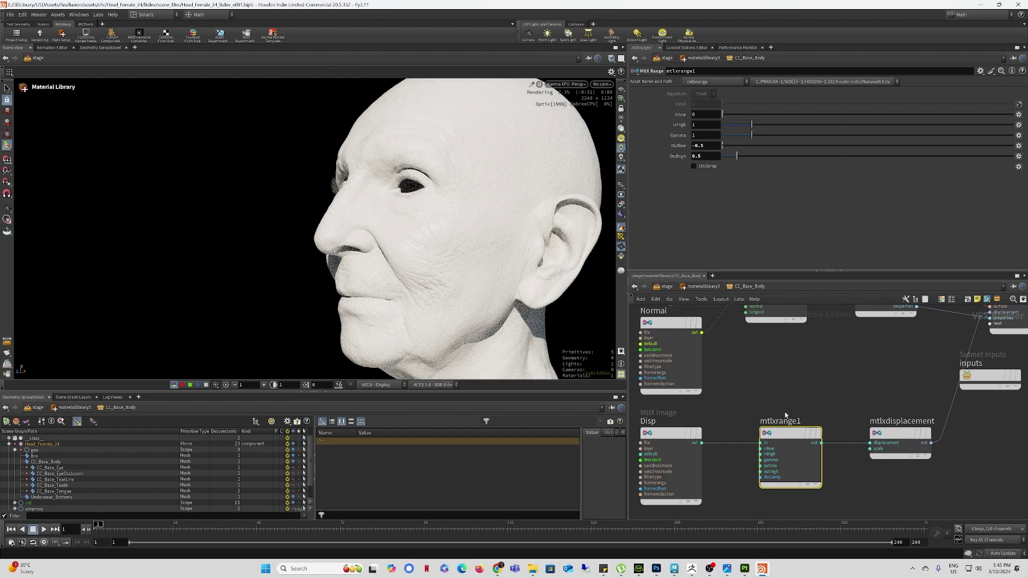
{"action": "left_click", "coordinate": [900, 433]}
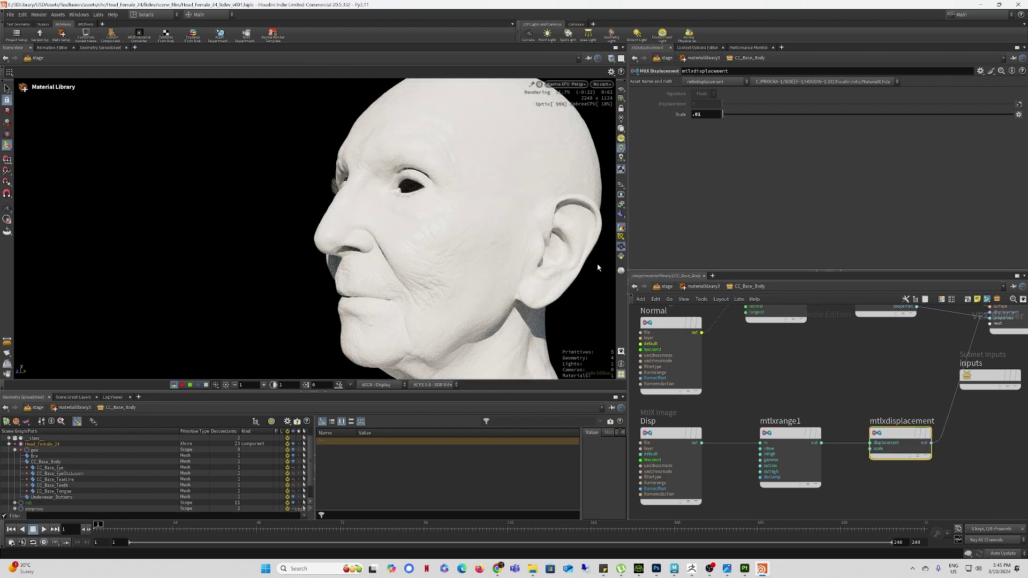
{"action": "key", "text": "Escape"}
{"action": "left_click_drag", "start_coordinate": [451, 285], "coordinate": [435, 289]}
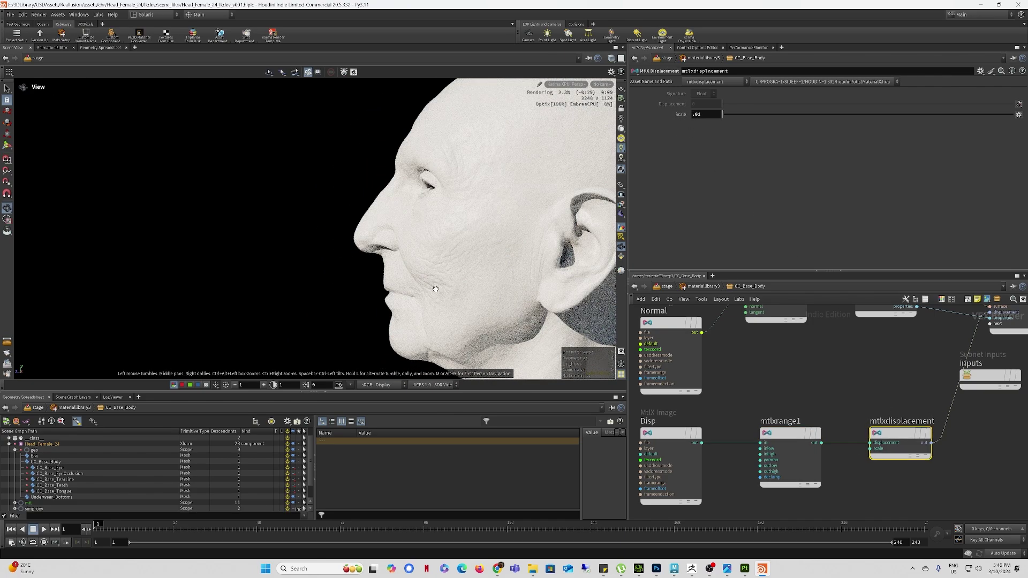
{"action": "left_click_drag", "start_coordinate": [395, 254], "coordinate": [375, 267]}
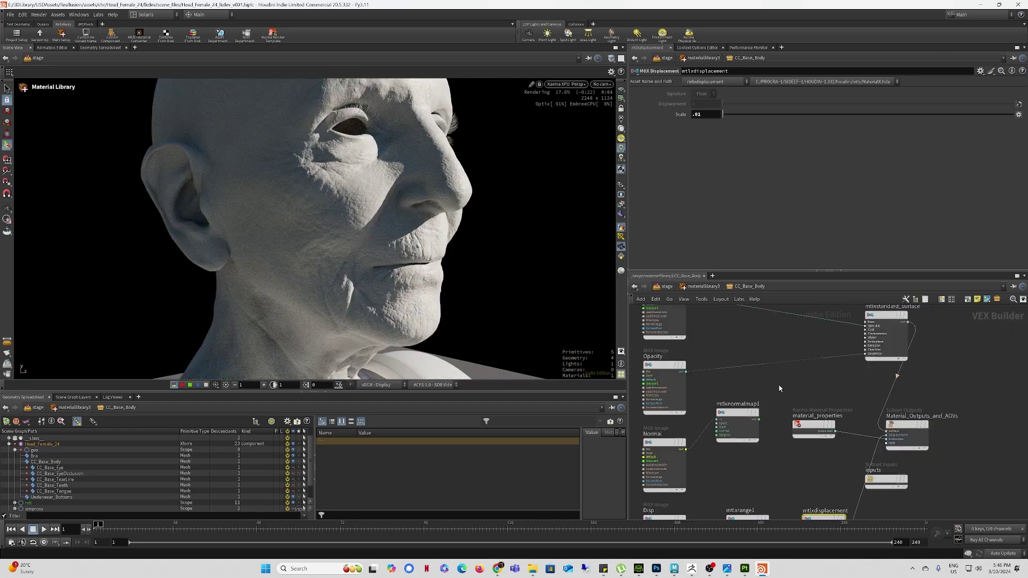
Step: Connect mtlxnormalmap1 to the standard surface's normal input and inspect the skin detail on the face and the top of the head
{"action": "middle_click_drag", "start_coordinate": [780, 389], "coordinate": [749, 422]}
{"action": "left_click_drag", "start_coordinate": [728, 452], "coordinate": [832, 389]}
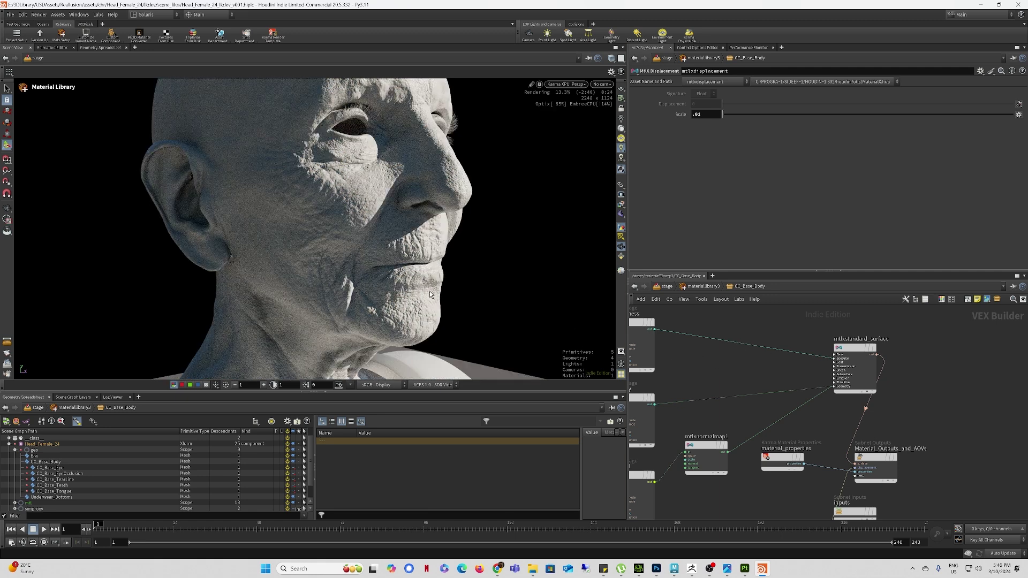
{"action": "left_click_drag", "start_coordinate": [427, 263], "coordinate": [498, 235], "text": "alt"}
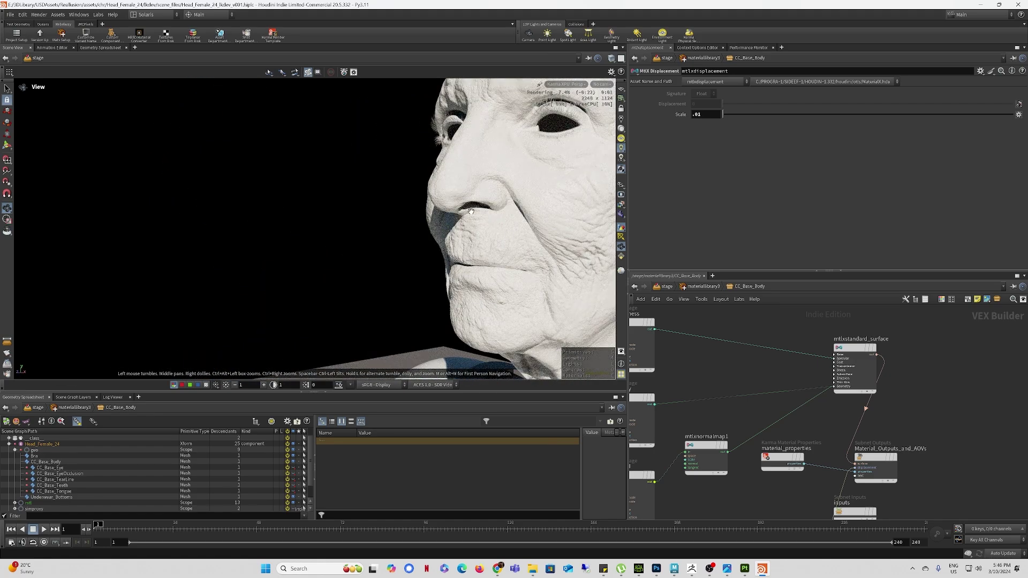
{"action": "right_click_drag", "start_coordinate": [505, 228], "coordinate": [458, 211], "text": "alt"}
{"action": "left_click_drag", "start_coordinate": [458, 211], "coordinate": [609, 198], "text": "alt"}
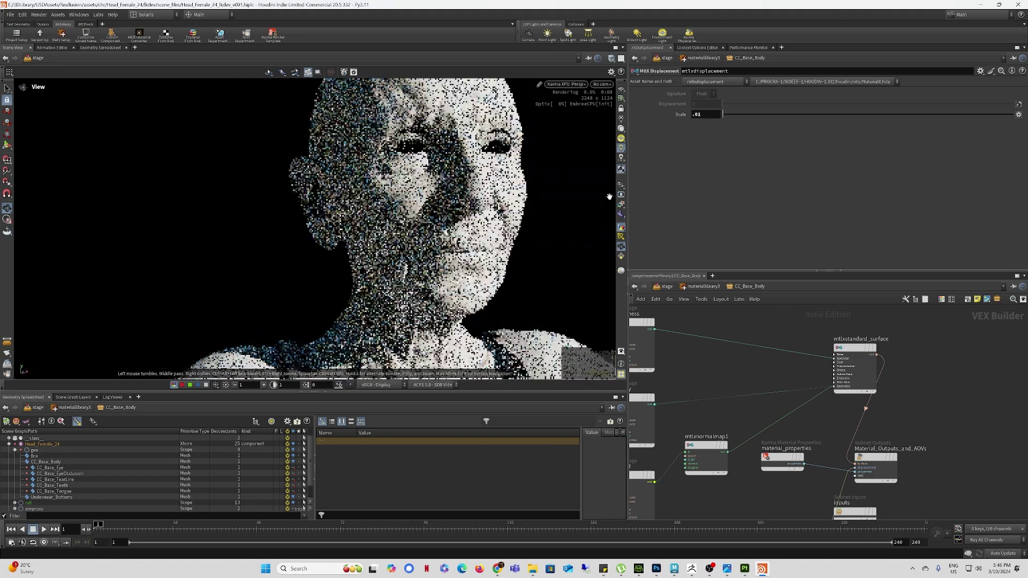
{"action": "left_click_drag", "start_coordinate": [449, 187], "coordinate": [448, 128]}
{"action": "mouse_move", "coordinate": [457, 211]}
{"action": "middle_mouse_down"}
{"action": "mouse_move", "coordinate": [448, 245]}
{"action": "mouse_move", "coordinate": [451, 203]}
{"action": "middle_mouse_up"}
{"action": "left_click_drag", "start_coordinate": [451, 203], "coordinate": [423, 191]}
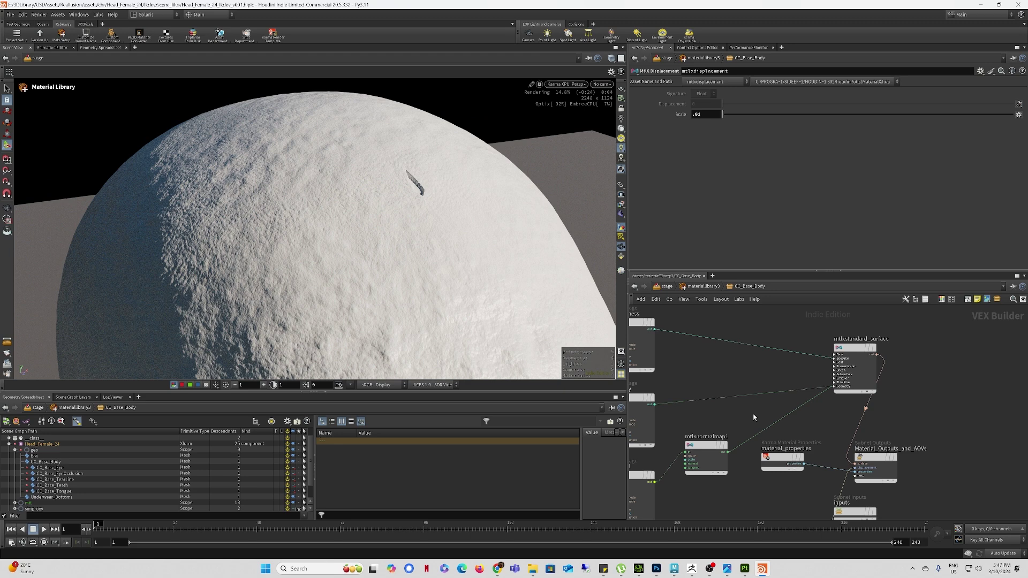
Step: Cut the wire from mtlxnormalmap1 into the standard surface
{"action": "key", "text": "y"}
{"action": "left_click_drag", "start_coordinate": [753, 414], "coordinate": [812, 425]}
Step: Switch to Photoshop and clone nearby skin over the V-shaped notch tip in Female_24_Displacement.1001.exr on a new layer
{"action": "key", "text": "alt+Tab"}
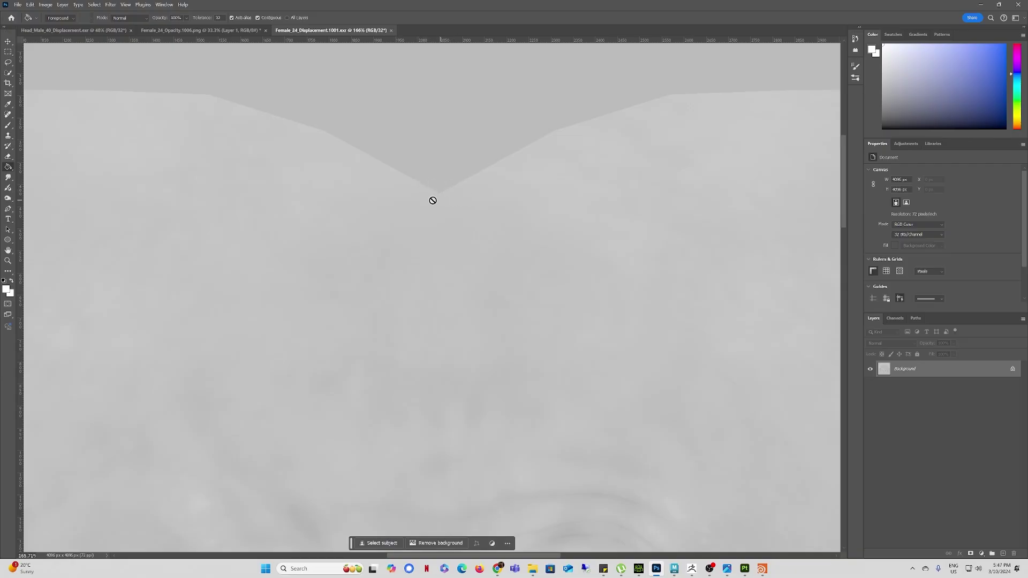
{"action": "left_click", "coordinate": [1003, 555]}
{"action": "key", "text": "s"}
{"action": "left_click", "coordinate": [434, 252], "text": "alt"}
{"action": "key", "text": "bracketleft"}
{"action": "mouse_move", "coordinate": [437, 193]}
{"action": "left_mouse_down"}
{"action": "mouse_move", "coordinate": [429, 180]}
{"action": "mouse_move", "coordinate": [476, 175]}
{"action": "left_mouse_up"}
{"action": "scroll", "coordinate": [474, 245], "scroll_direction": "down", "scroll_amount": 1}
{"action": "key", "text": "e"}
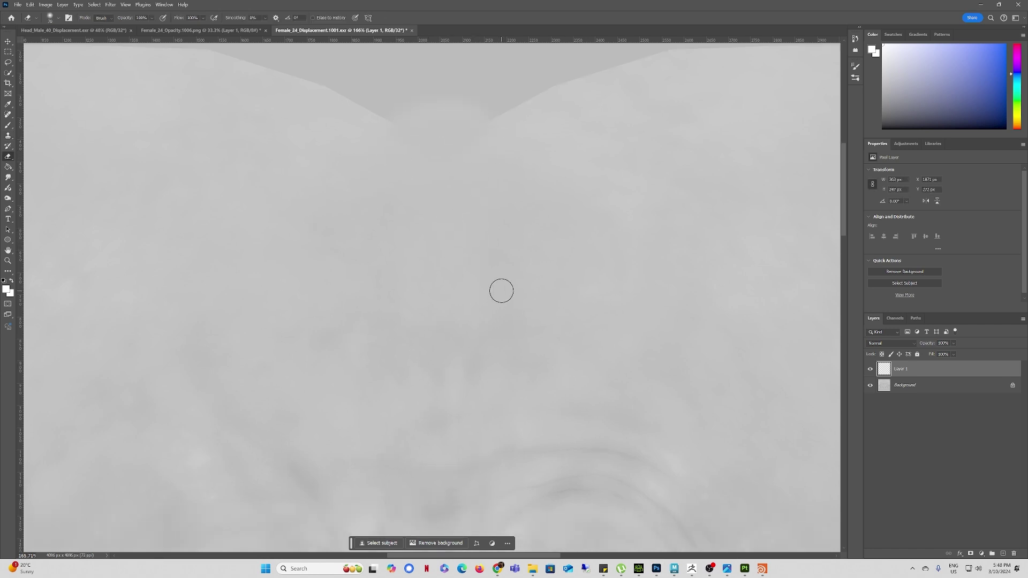
{"action": "key", "text": "s"}
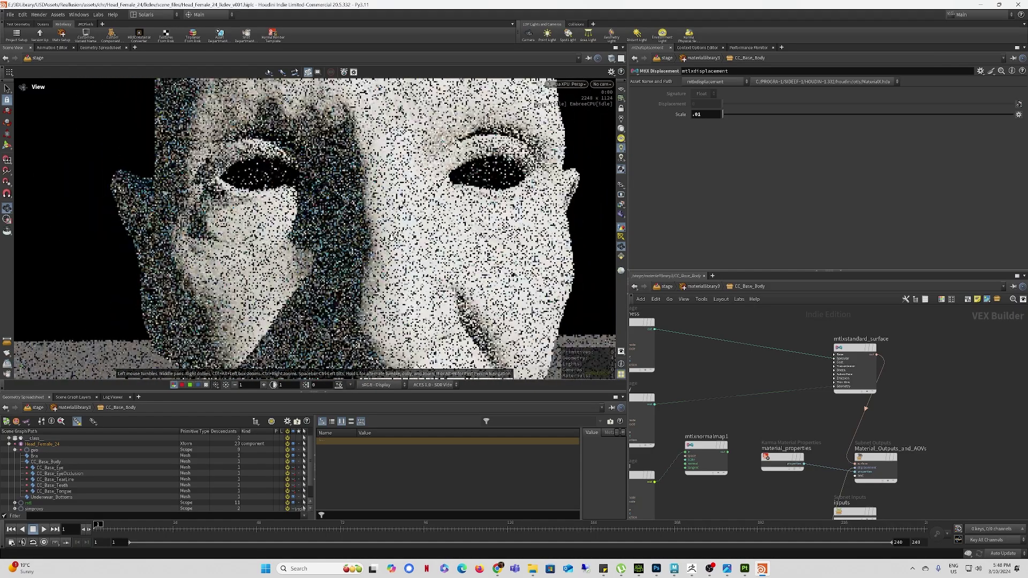
Step: Return to Houdini and connect the BaseColor image to the standard surface's base_color input
{"action": "right_click_drag", "start_coordinate": [392, 236], "coordinate": [354, 237], "text": "alt"}
{"action": "left_click_drag", "start_coordinate": [354, 237], "coordinate": [471, 246], "text": "alt"}
{"action": "middle_click_drag", "start_coordinate": [721, 363], "coordinate": [735, 398]}
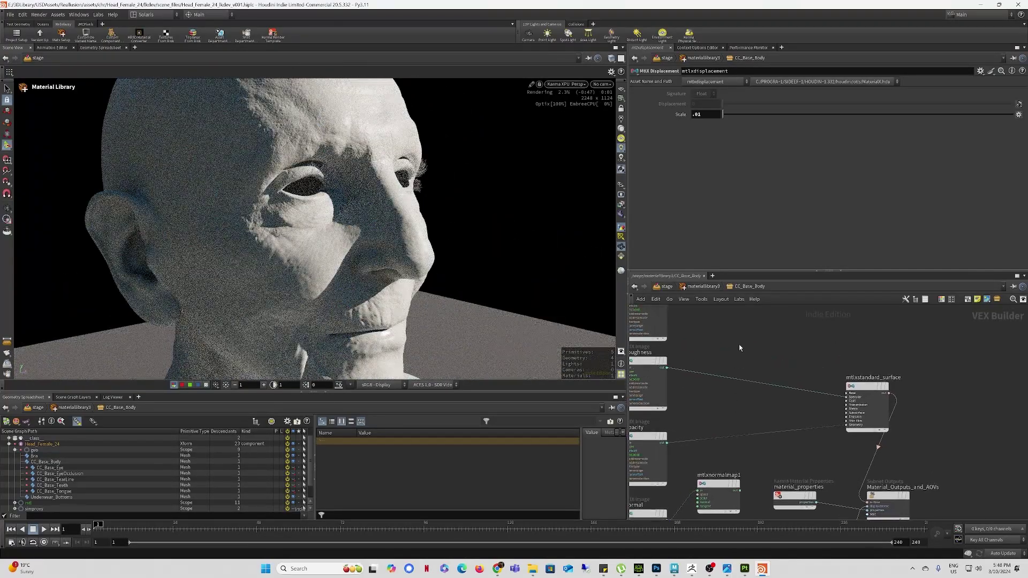
{"action": "middle_click_drag", "start_coordinate": [739, 345], "coordinate": [741, 397]}
{"action": "left_click_drag", "start_coordinate": [670, 351], "coordinate": [853, 448]}
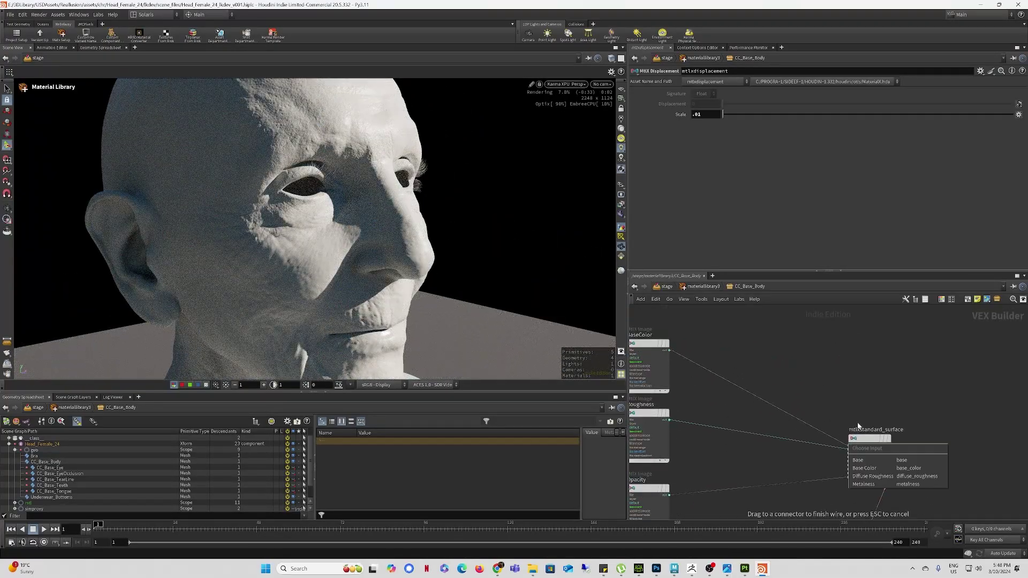
{"action": "left_click", "coordinate": [873, 469]}
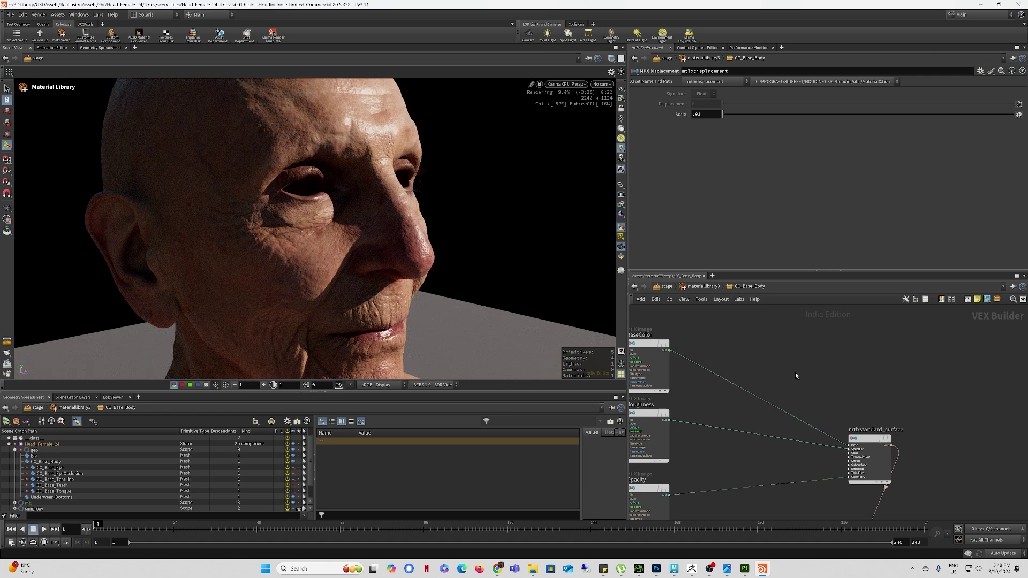
Step: Move the BaseColor image node up, duplicate it just below, and set the copy's signature to Float
{"action": "scroll", "coordinate": [793, 372], "scroll_direction": "down", "scroll_amount": 3}
{"action": "left_click_drag", "start_coordinate": [728, 346], "coordinate": [728, 313]}
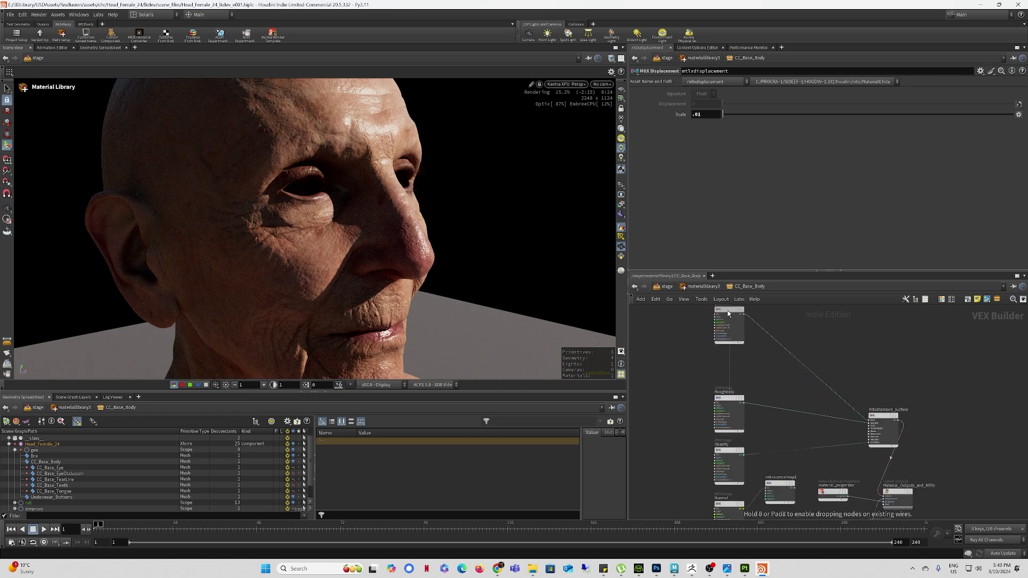
{"action": "middle_click_drag", "start_coordinate": [773, 371], "coordinate": [786, 422]}
{"action": "left_click_drag", "start_coordinate": [741, 361], "coordinate": [740, 382]}
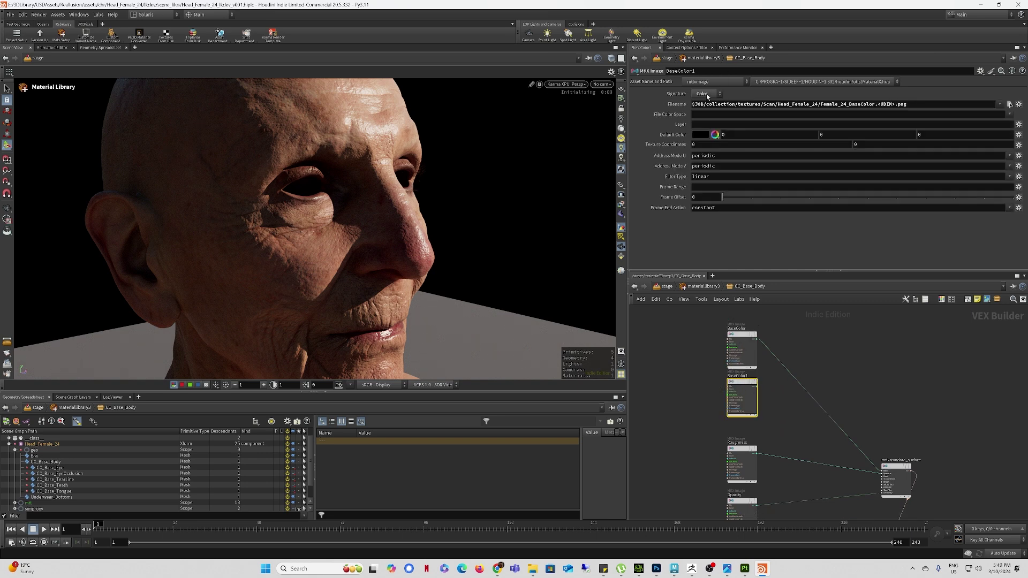
{"action": "left_click", "coordinate": [707, 95]}
{"action": "left_click", "coordinate": [705, 96]}
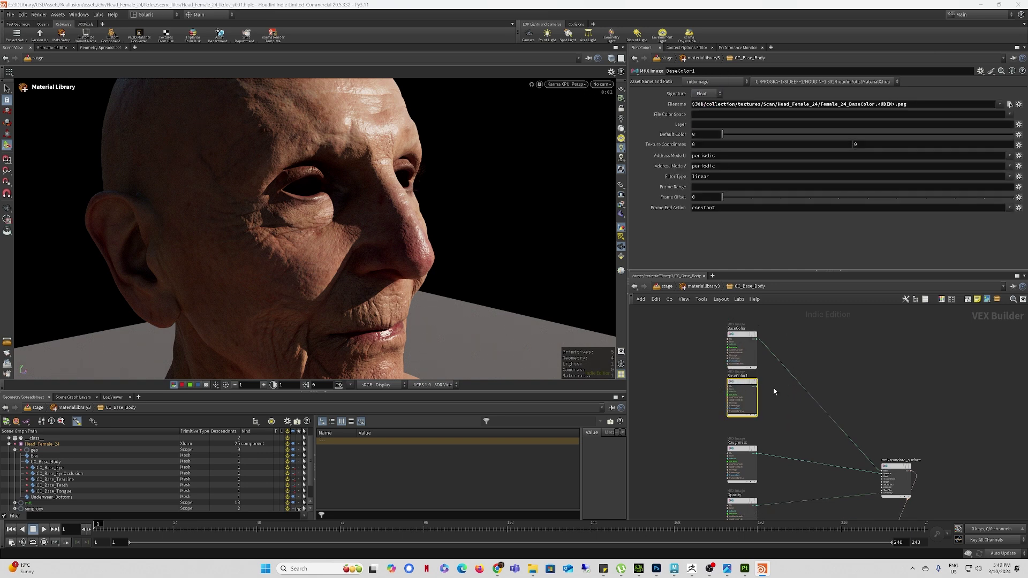
Step: Add a MtlX Multiply node and wire the BaseColor and BaseColor1 images into its two inputs, with BaseColor giving it the Color signature
{"action": "key", "text": "Tab"}
{"action": "type", "text": "m"}
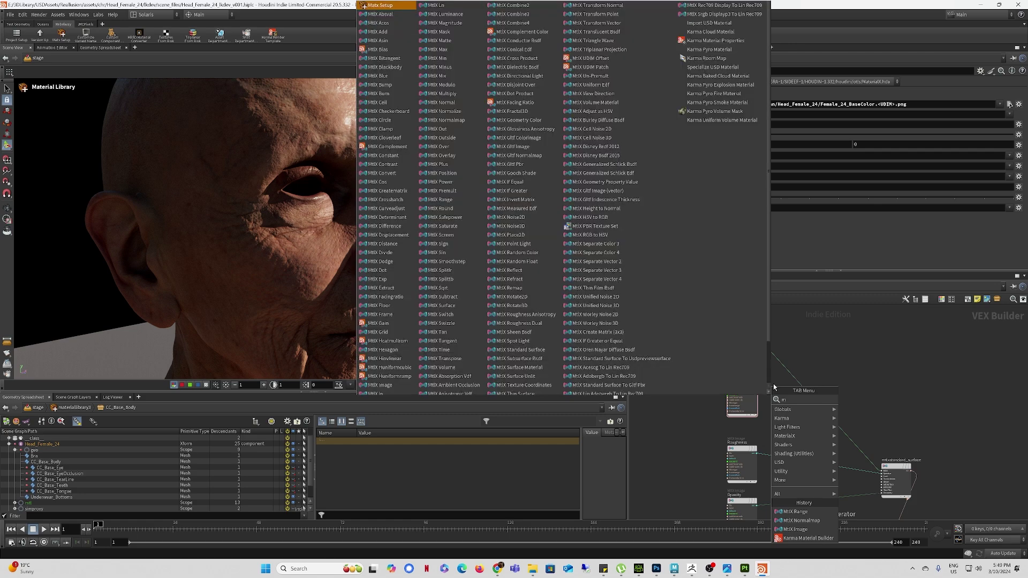
{"action": "type", "text": "ul"}
{"action": "left_click", "coordinate": [852, 399]}
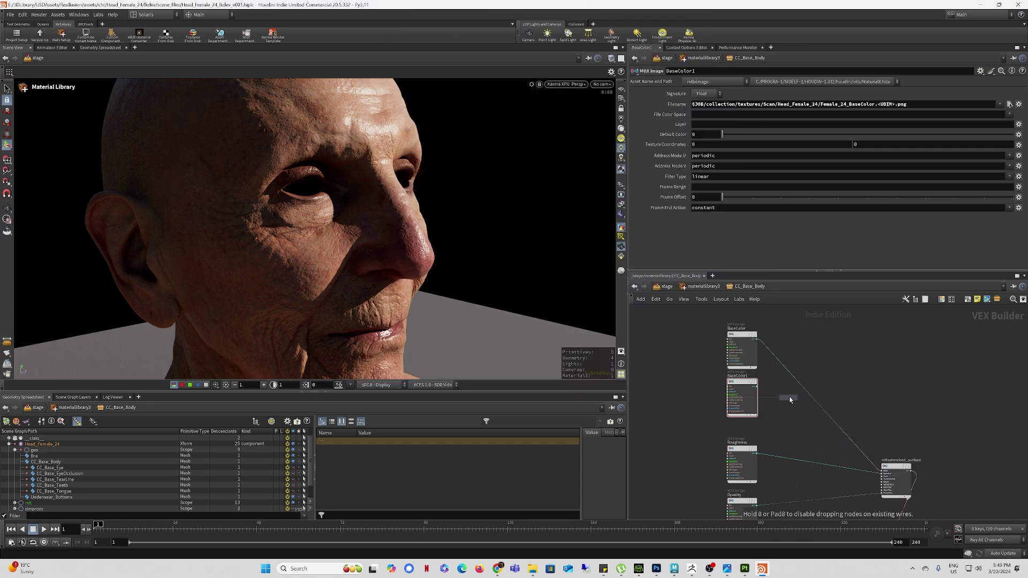
{"action": "left_click", "coordinate": [789, 403]}
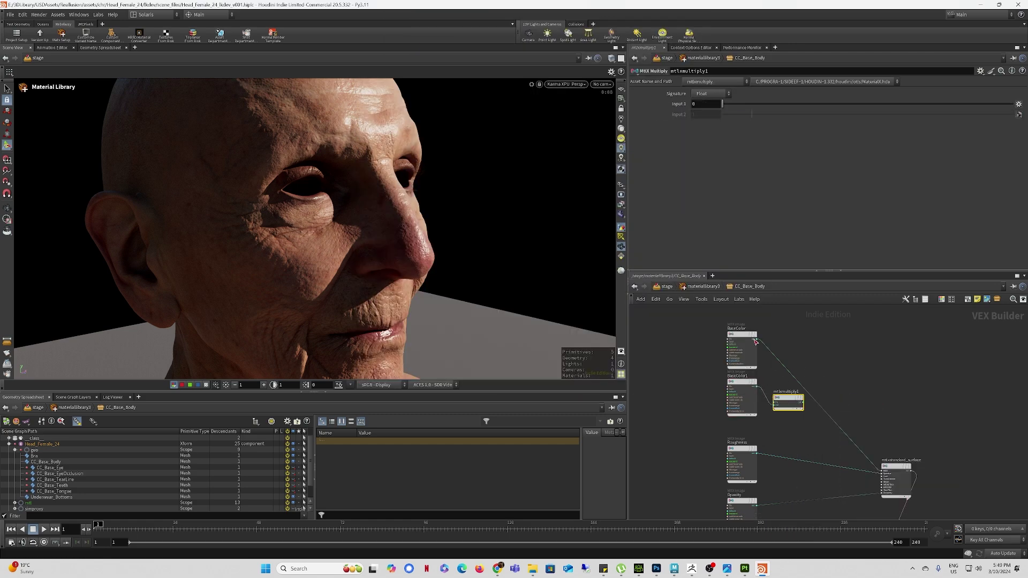
{"action": "left_click_drag", "start_coordinate": [757, 339], "coordinate": [775, 402]}
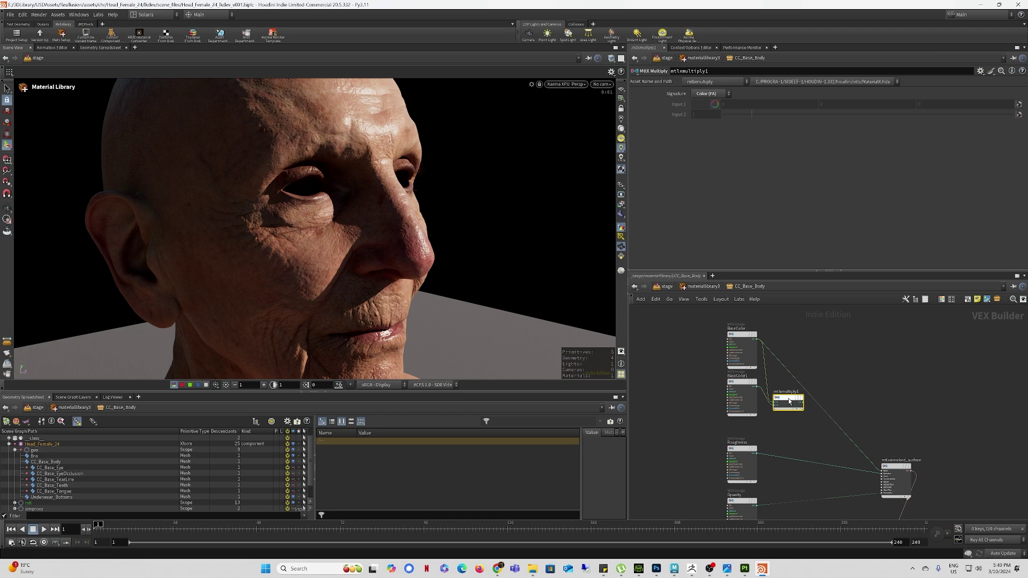
Step: Load Female_24_AO.<UDIM>.png as the texture file of the BaseColor1 image node
{"action": "left_click", "coordinate": [743, 396]}
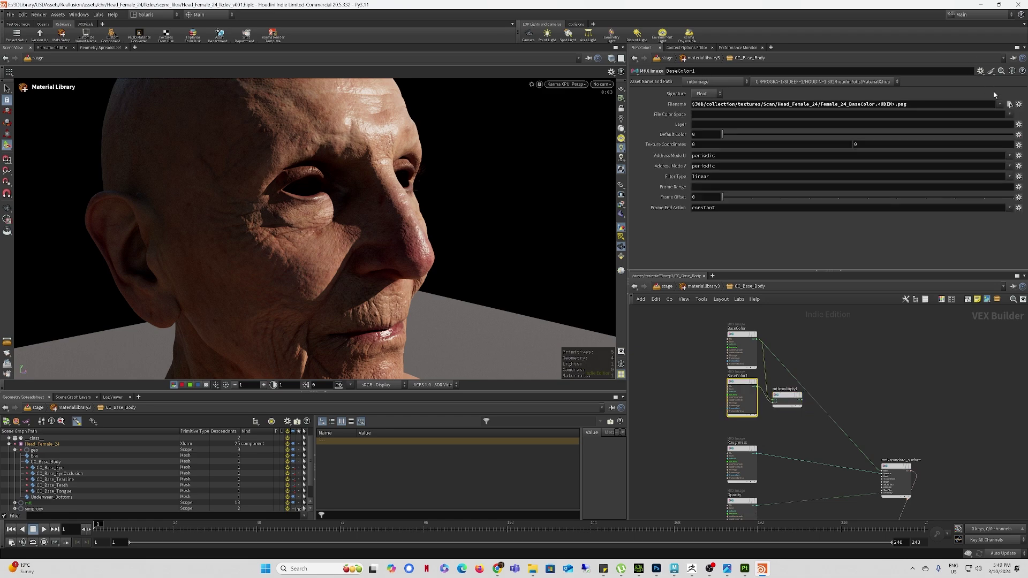
{"action": "left_click", "coordinate": [1009, 104]}
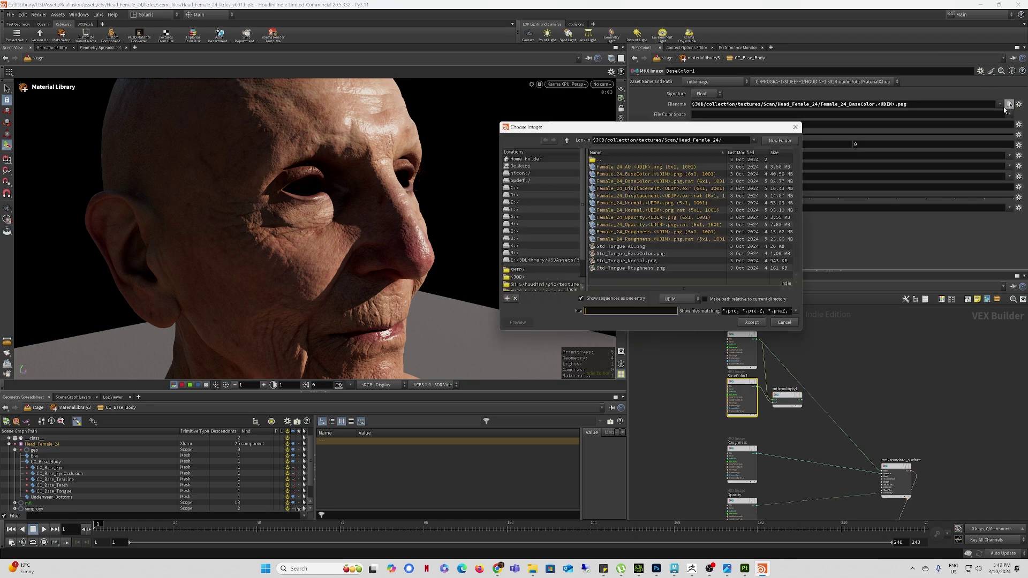
{"action": "left_click", "coordinate": [660, 167]}
{"action": "left_click", "coordinate": [752, 322]}
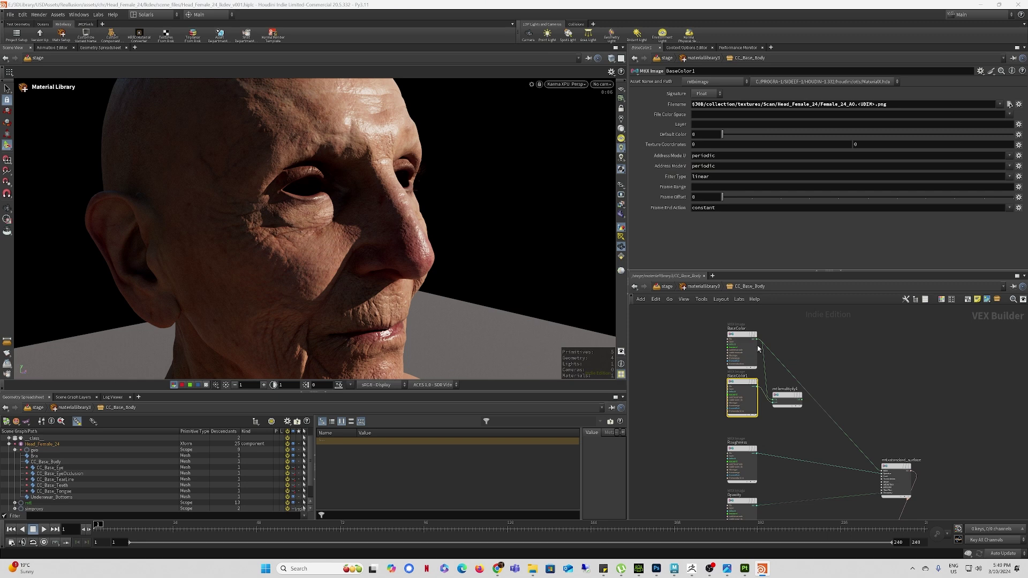
Step: Connect the multiply output to the standard surface's base_color input and move the multiply node farther from the image nodes
{"action": "left_click_drag", "start_coordinate": [803, 400], "coordinate": [826, 439]}
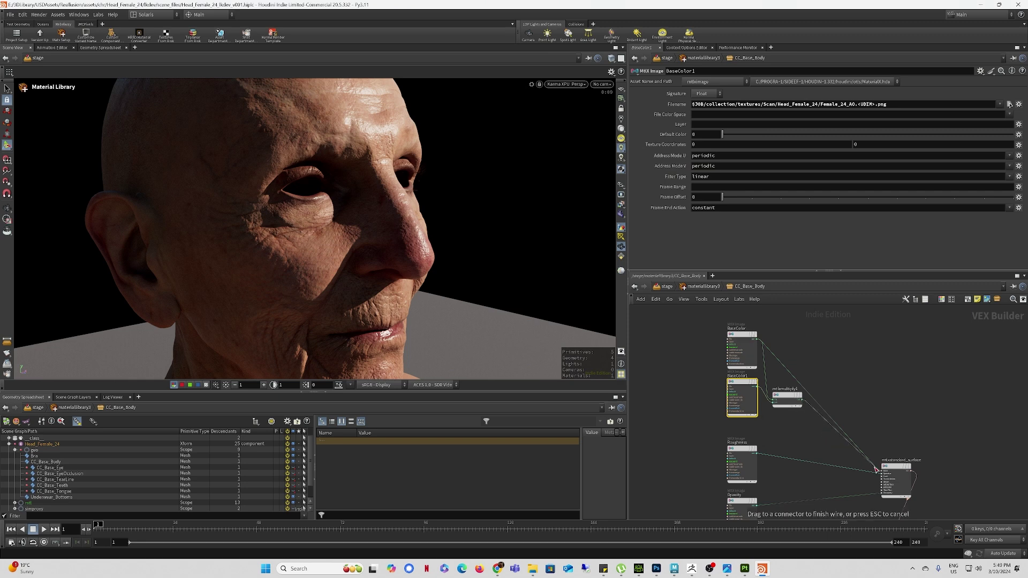
{"action": "left_click_drag", "start_coordinate": [876, 470], "coordinate": [878, 472]}
{"action": "left_click", "coordinate": [895, 490]}
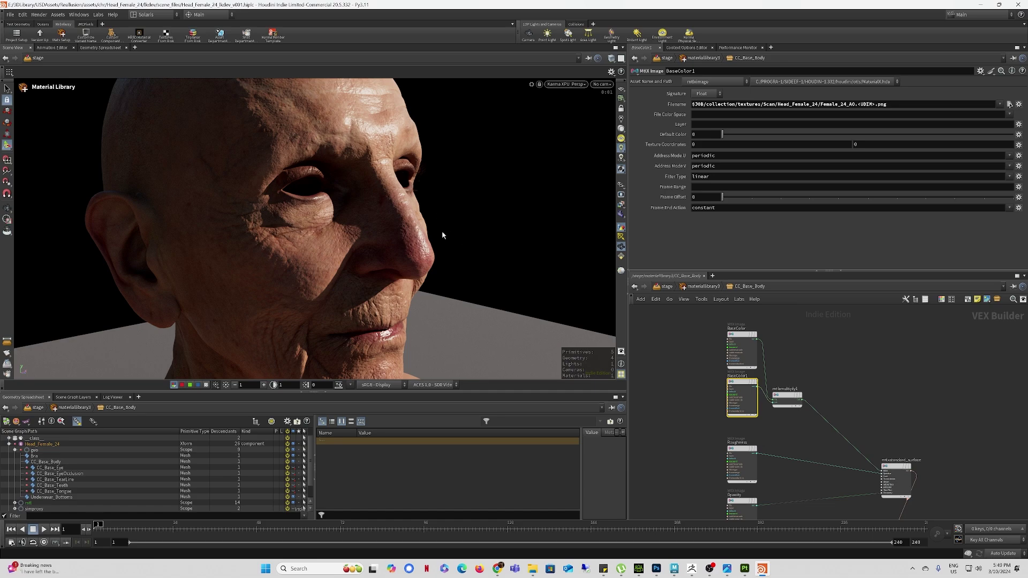
{"action": "key", "text": "Escape"}
{"action": "left_click_drag", "start_coordinate": [439, 232], "coordinate": [440, 197]}
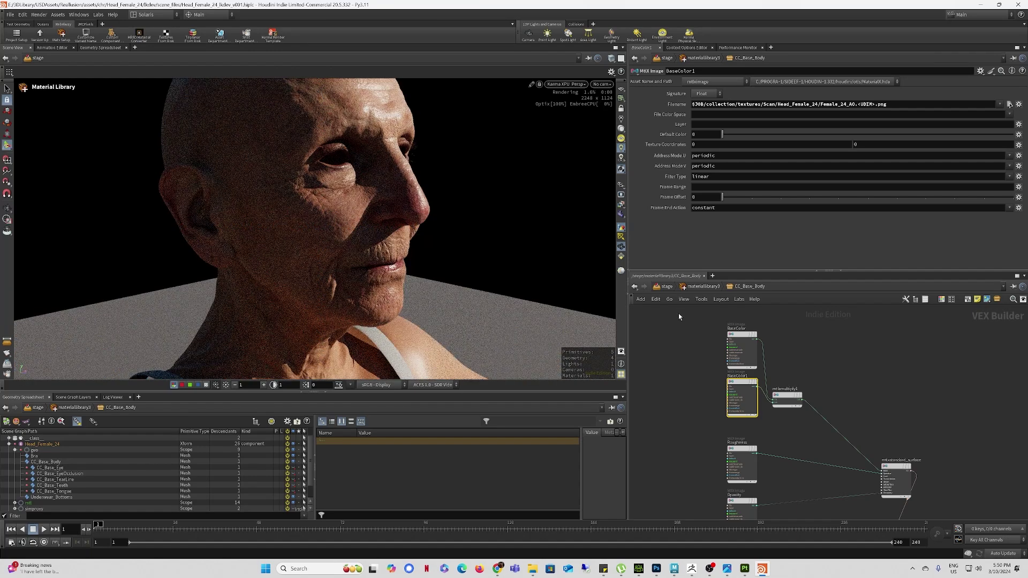
{"action": "middle_click_drag", "start_coordinate": [830, 372], "coordinate": [775, 308]}
{"action": "left_click_drag", "start_coordinate": [726, 341], "coordinate": [789, 332]}
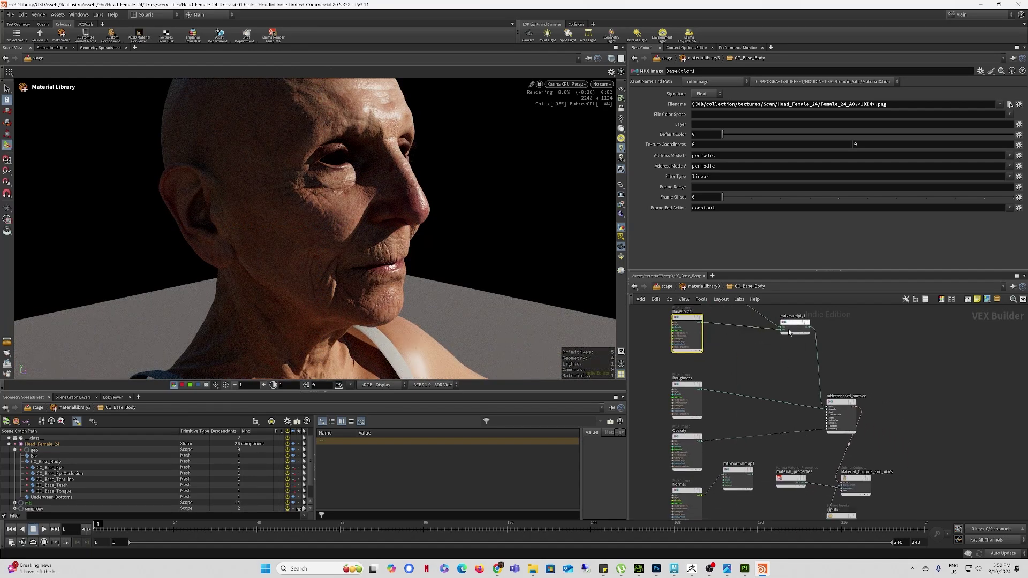
{"action": "middle_click_drag", "start_coordinate": [761, 365], "coordinate": [749, 402]}
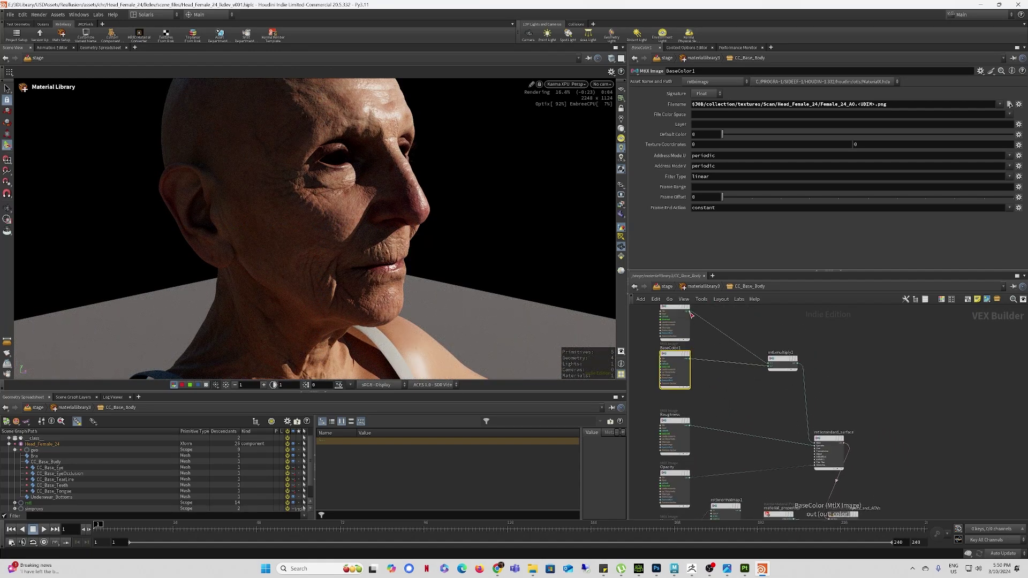
Step: Connect the BaseColor image to the standard surface's subsurface_color input and set Subsurface to 1
{"action": "left_click_drag", "start_coordinate": [691, 311], "coordinate": [817, 464]}
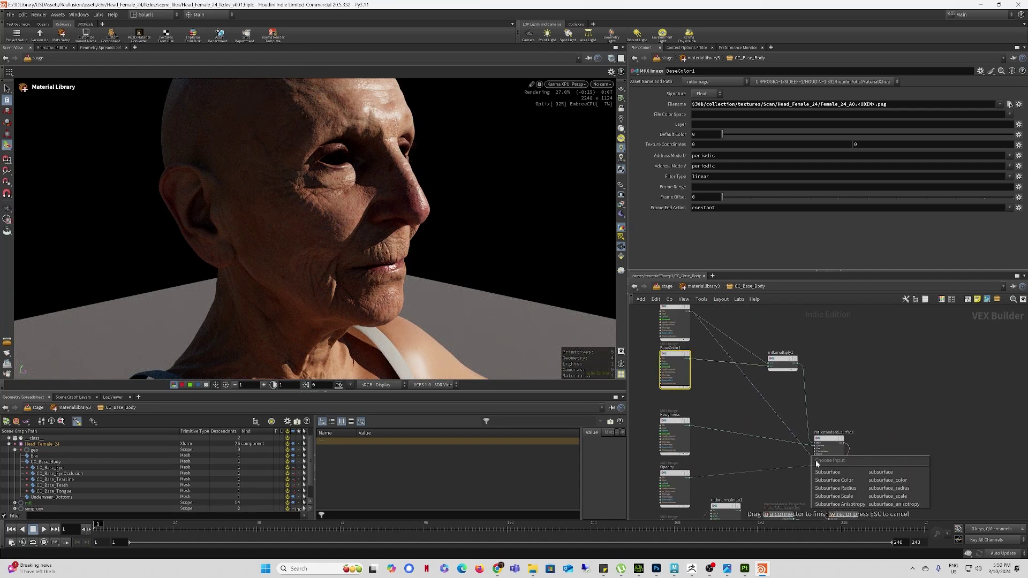
{"action": "left_click", "coordinate": [846, 480]}
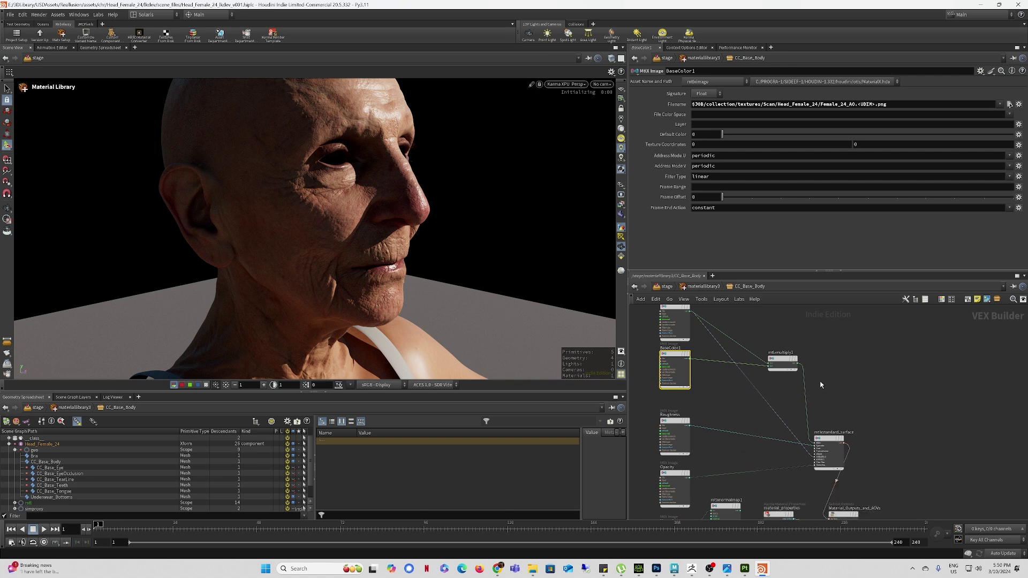
{"action": "left_click", "coordinate": [830, 439]}
{"action": "left_click", "coordinate": [708, 202]}
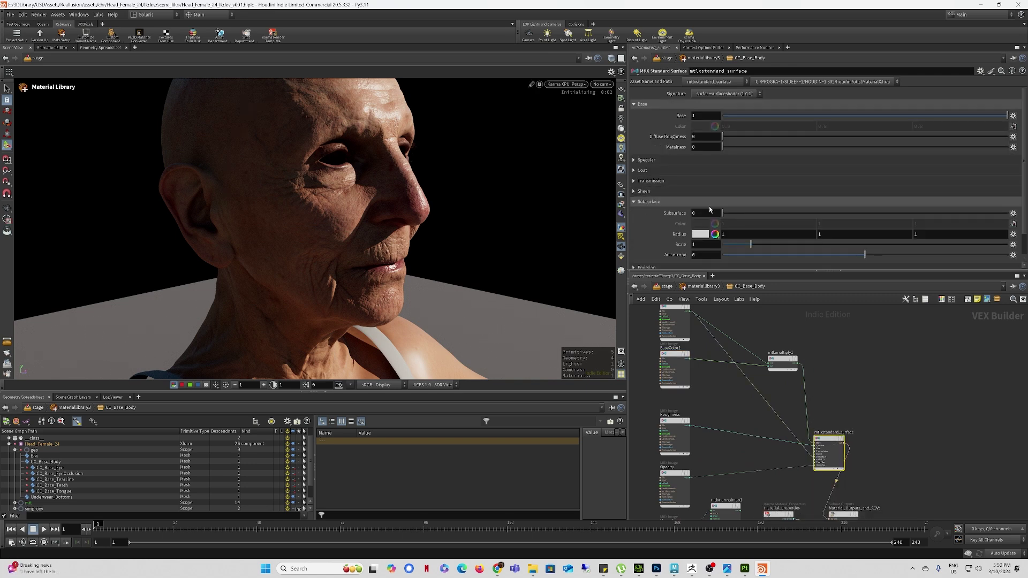
{"action": "left_click_drag", "start_coordinate": [723, 214], "coordinate": [1009, 213]}
Step: Switch to File Explorer and look through the texture maps in the Head_Female_24 folder
{"action": "left_click", "coordinate": [533, 569]}
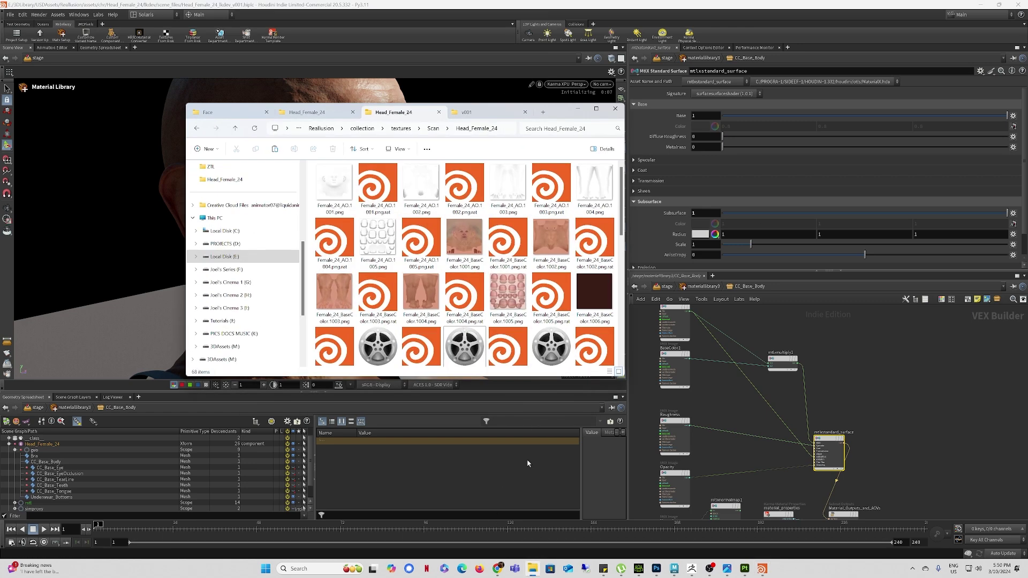
{"action": "scroll", "coordinate": [505, 244], "scroll_direction": "down", "scroll_amount": 2}
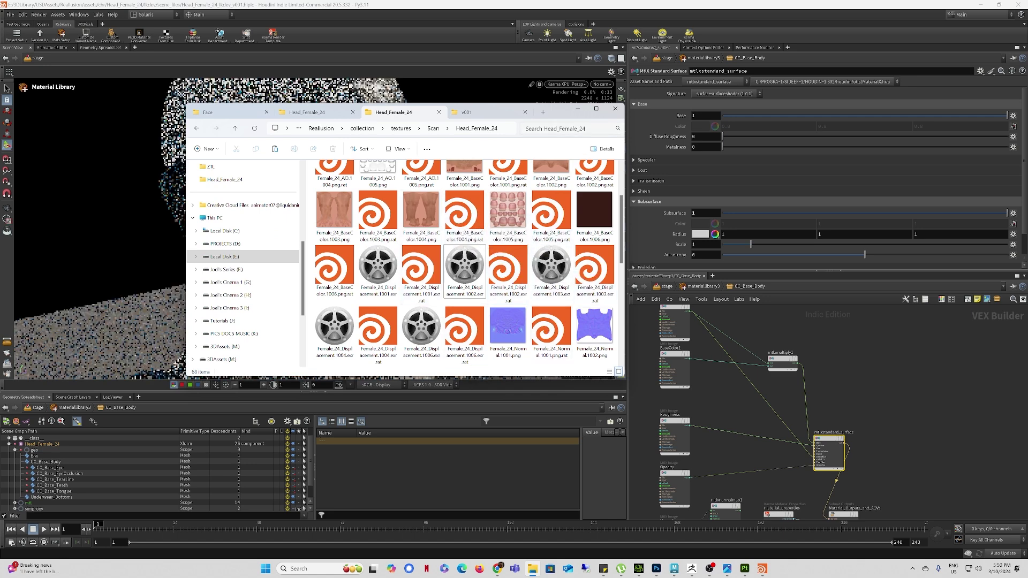
{"action": "left_click", "coordinate": [578, 109]}
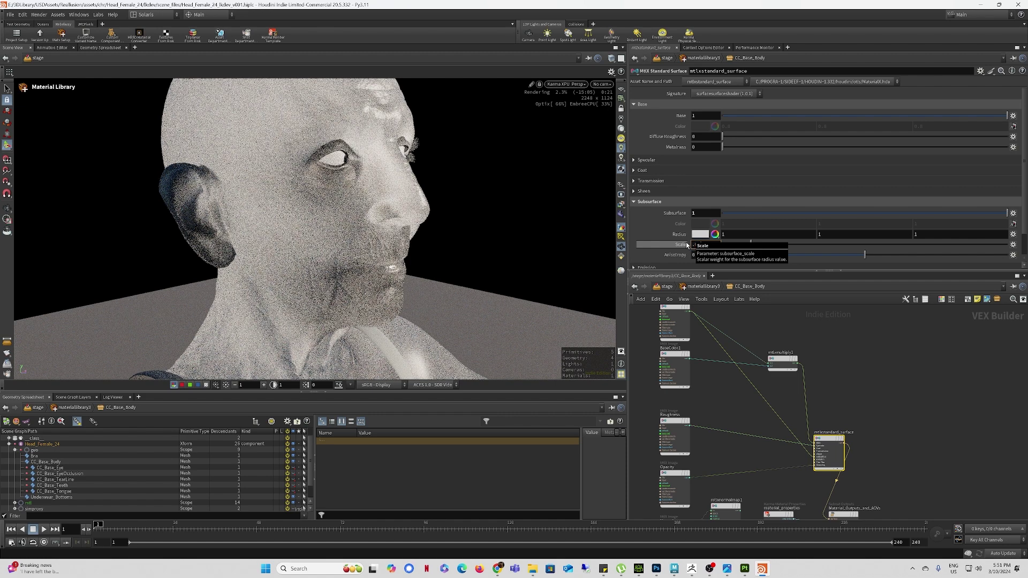
Step: In Houdini, set the subsurface Scale to .01 and the subsurface Radius to a dark red of 0.03, 0, 0
{"action": "key", "text": "Return"}
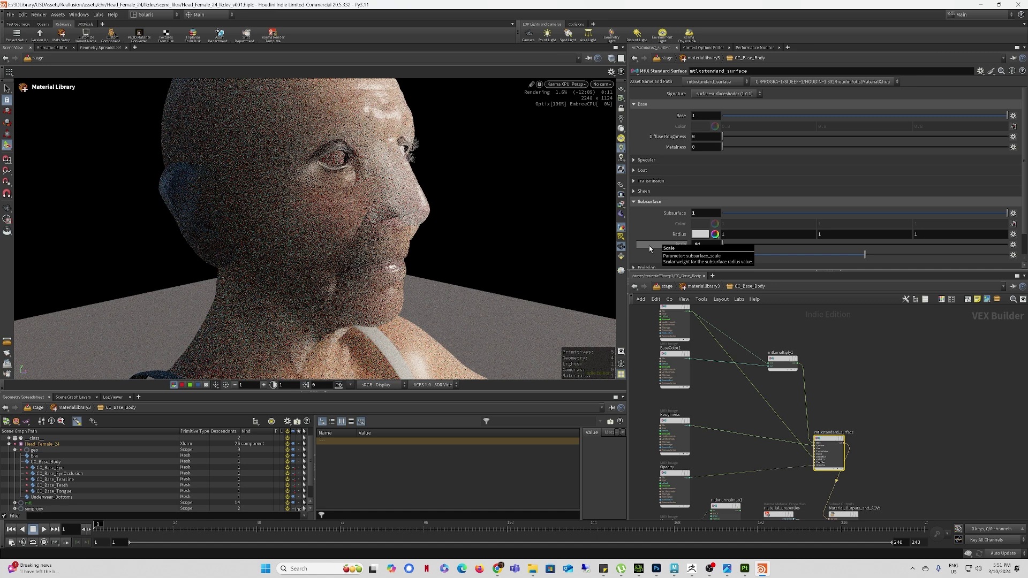
{"action": "left_click", "coordinate": [700, 234]}
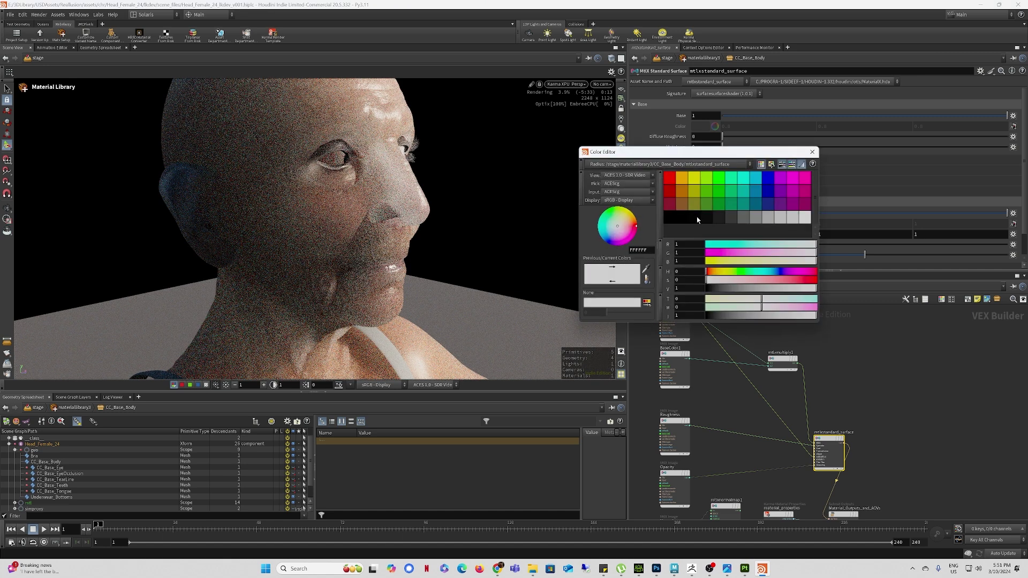
{"action": "left_click", "coordinate": [669, 191]}
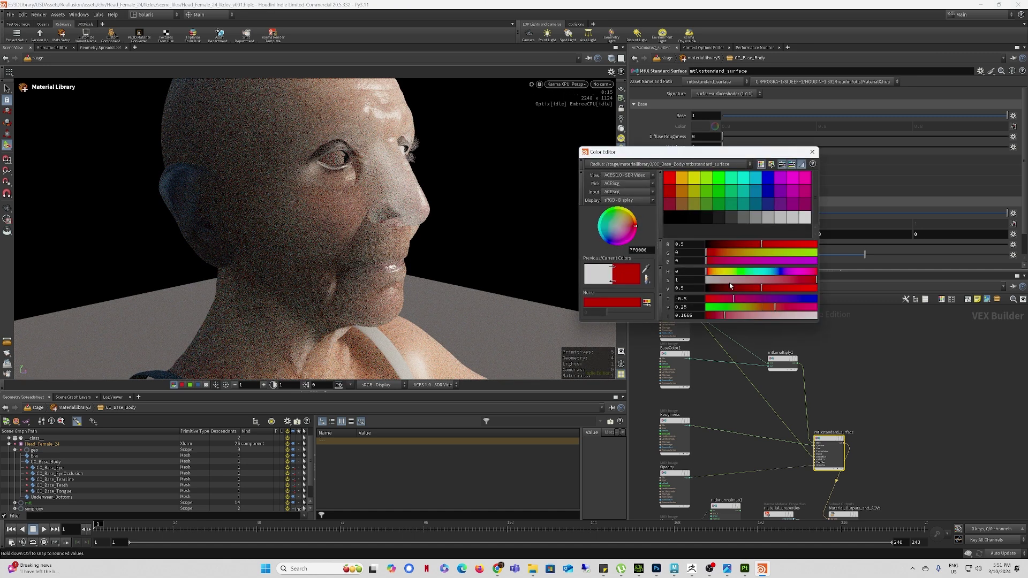
{"action": "left_click", "coordinate": [710, 288]}
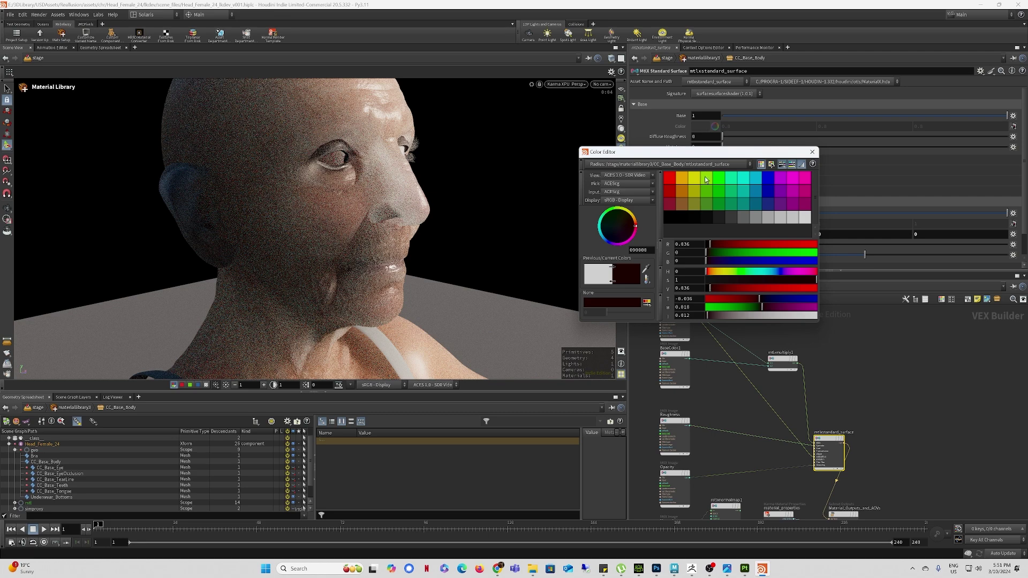
{"action": "mouse_move", "coordinate": [707, 152]}
{"action": "left_mouse_down"}
{"action": "mouse_move", "coordinate": [700, 333]}
{"action": "mouse_move", "coordinate": [708, 137]}
{"action": "left_mouse_up"}
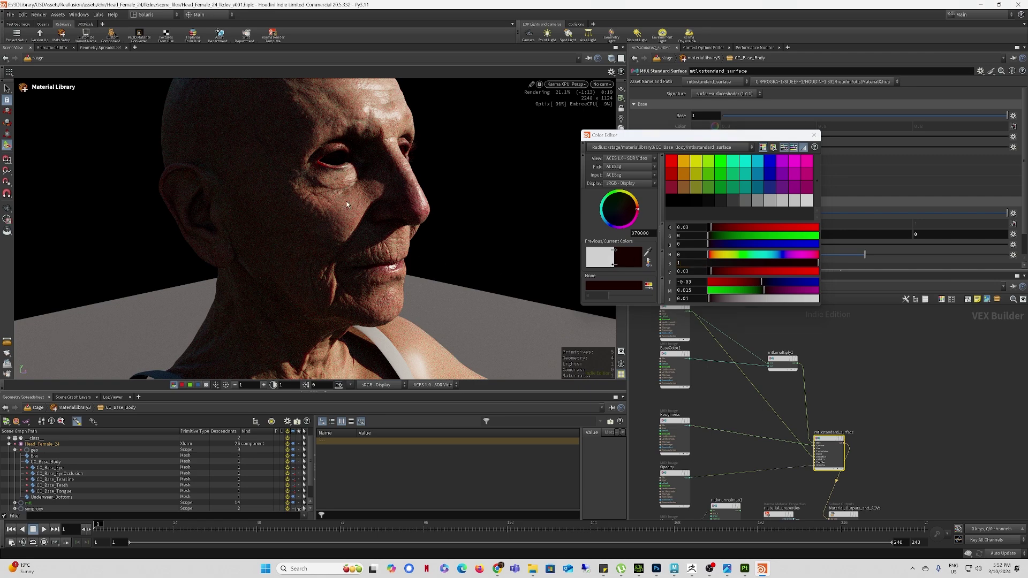
Step: Go to the stage network, rotate domelight1 to about -499 in Y, and inspect the light scattering through the ear
{"action": "key", "text": "Escape"}
{"action": "left_click_drag", "start_coordinate": [352, 202], "coordinate": [438, 233]}
{"action": "middle_click_drag", "start_coordinate": [405, 208], "coordinate": [371, 233]}
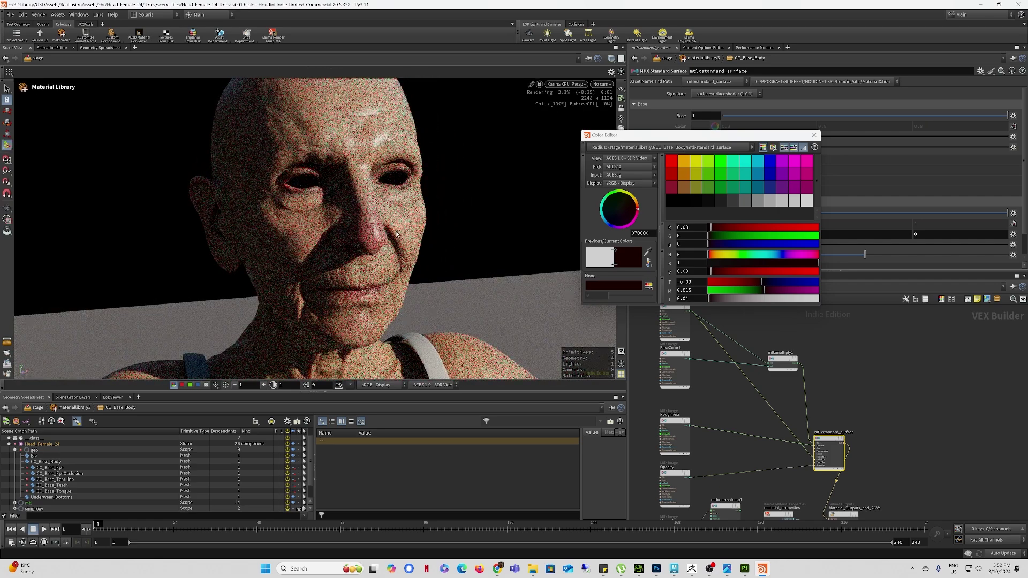
{"action": "left_click_drag", "start_coordinate": [696, 135], "coordinate": [480, 379]}
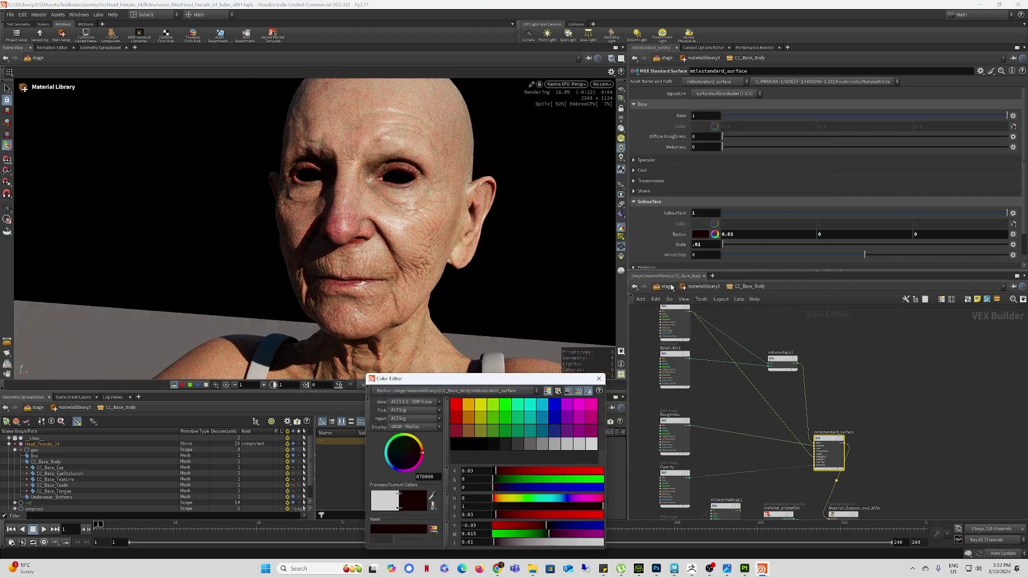
{"action": "left_click", "coordinate": [666, 286]}
{"action": "left_click", "coordinate": [893, 478]}
{"action": "middle_click_drag", "start_coordinate": [808, 176], "coordinate": [731, 140]}
{"action": "key", "text": "Escape"}
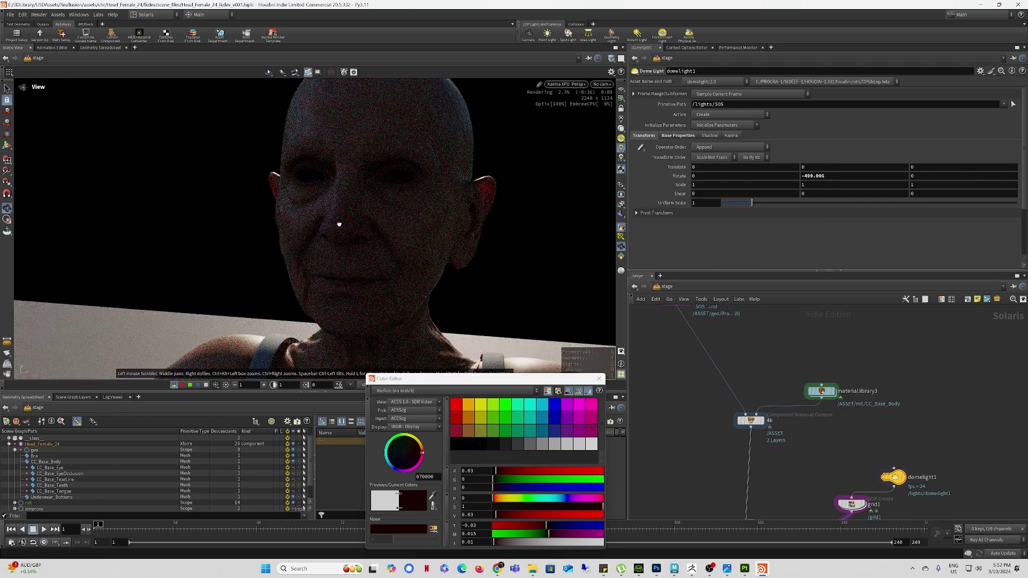
{"action": "left_click_drag", "start_coordinate": [340, 224], "coordinate": [285, 199]}
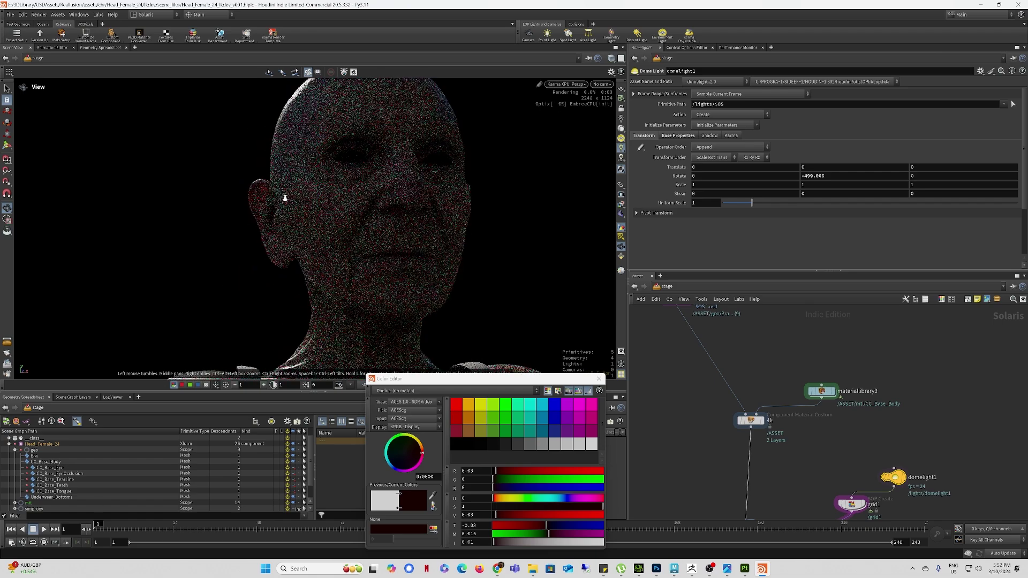
{"action": "right_click_drag", "start_coordinate": [285, 198], "coordinate": [266, 93]}
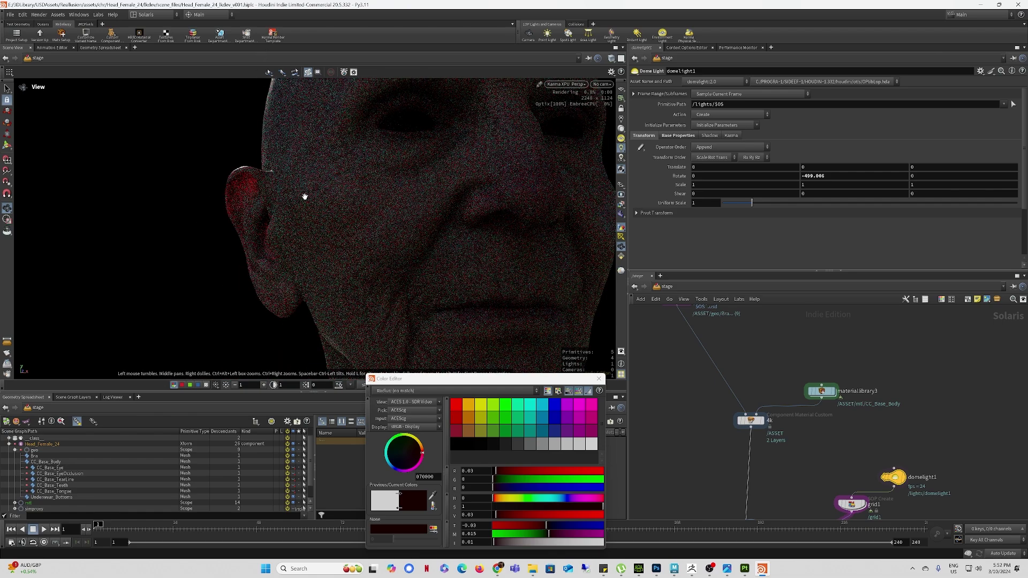
Step: Return to the CC_Base_Body material and shift the subsurface Radius colour to hue 11, giving 0.03, 0.00565, 0
{"action": "key", "text": "Return"}
{"action": "left_click_drag", "start_coordinate": [435, 380], "coordinate": [614, 226]}
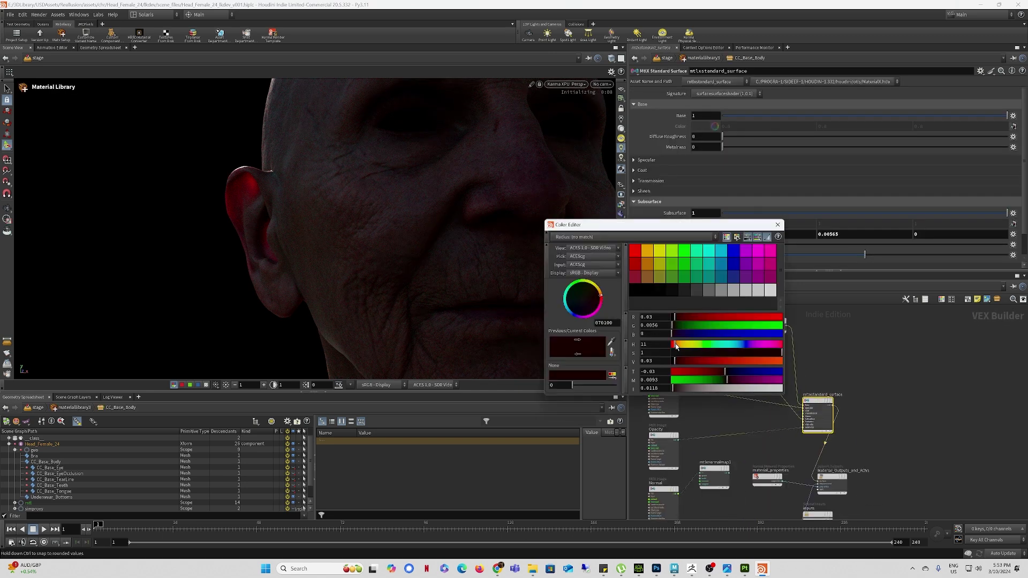
{"action": "left_click_drag", "start_coordinate": [676, 346], "coordinate": [676, 347]}
Step: Rotate the dome light again to light the side of the face and set the subsurface Scale to .05
{"action": "middle_click_drag", "start_coordinate": [812, 176], "coordinate": [893, 146]}
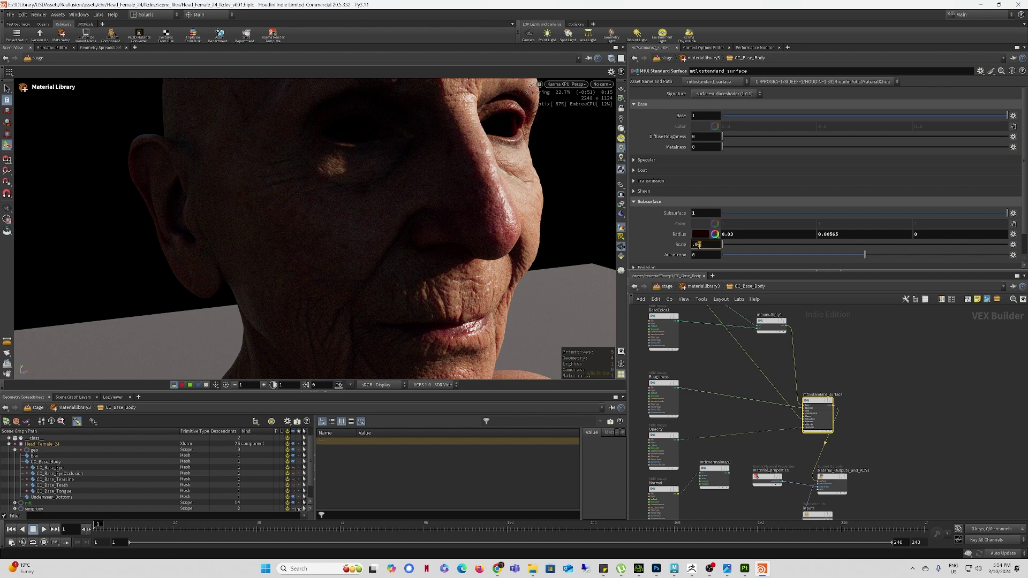
{"action": "type", "text": "5"}
{"action": "left_click", "coordinate": [708, 255]}
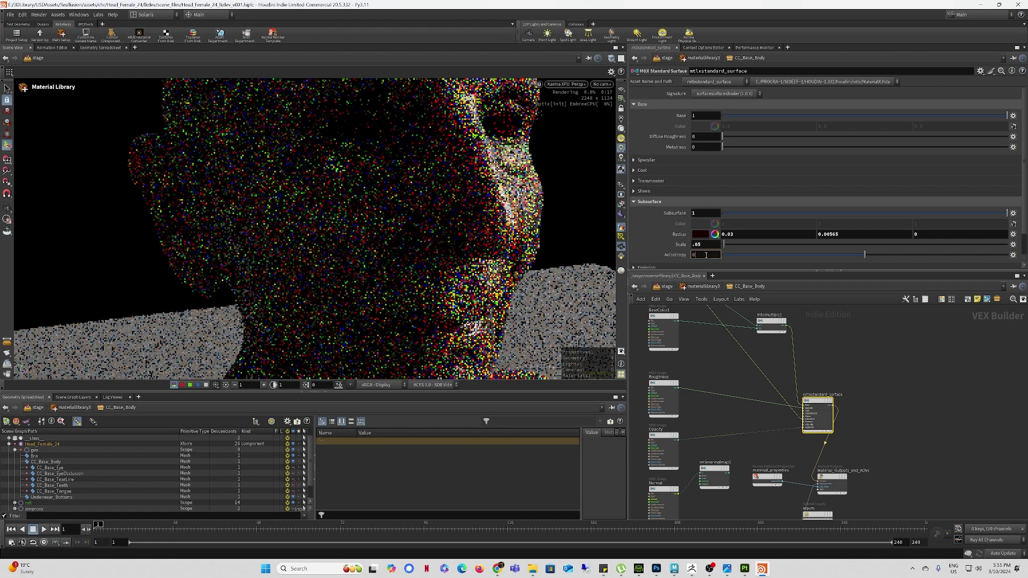
Step: Adjust the subsurface Radius colour to hue 7, giving 0.03, 0.0035, 0
{"action": "left_click", "coordinate": [700, 235]}
{"action": "left_click_drag", "start_coordinate": [440, 460], "coordinate": [444, 459]}
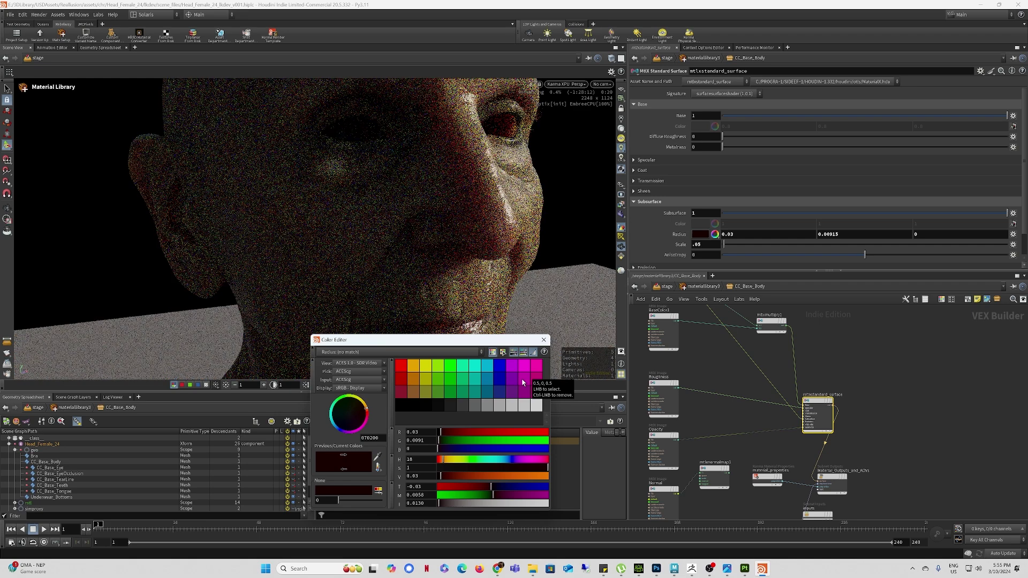
{"action": "left_click", "coordinate": [441, 461]}
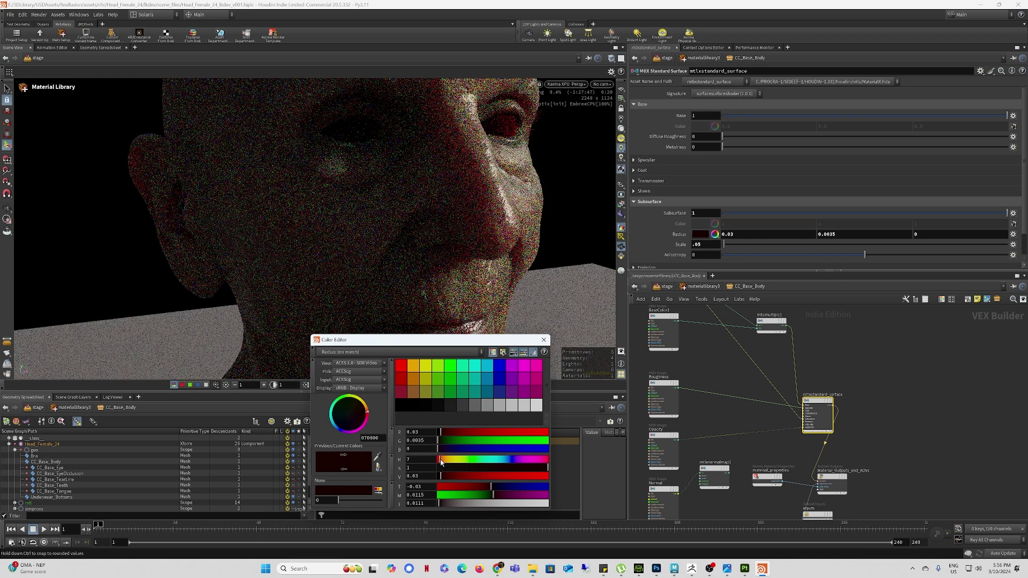
Step: Reconnect the mtlxnormalmap1 output to the standard surface
{"action": "scroll", "coordinate": [772, 445], "scroll_direction": "up", "scroll_amount": 3}
{"action": "middle_click_drag", "start_coordinate": [746, 465], "coordinate": [742, 429]}
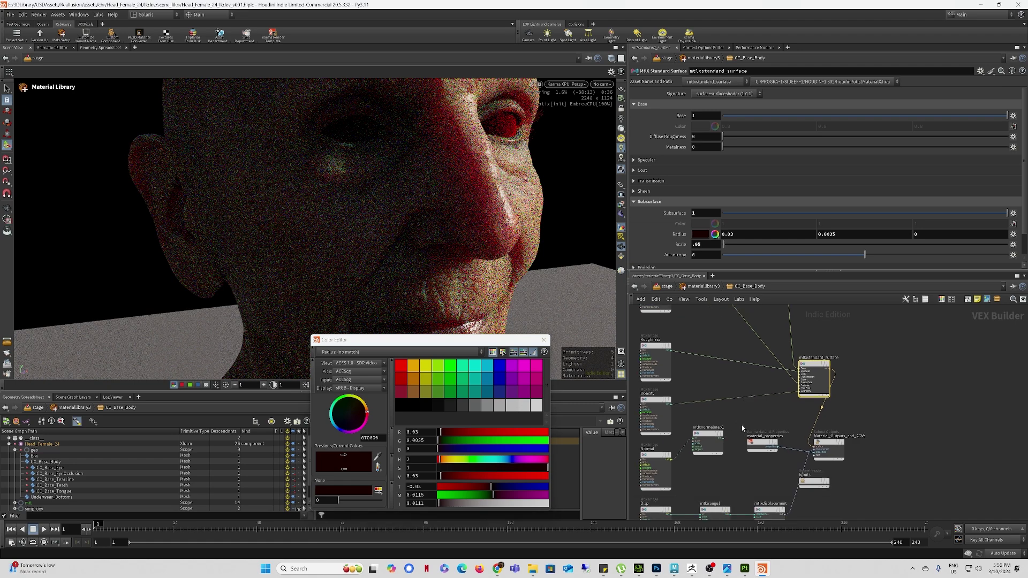
{"action": "left_click_drag", "start_coordinate": [724, 438], "coordinate": [797, 392]}
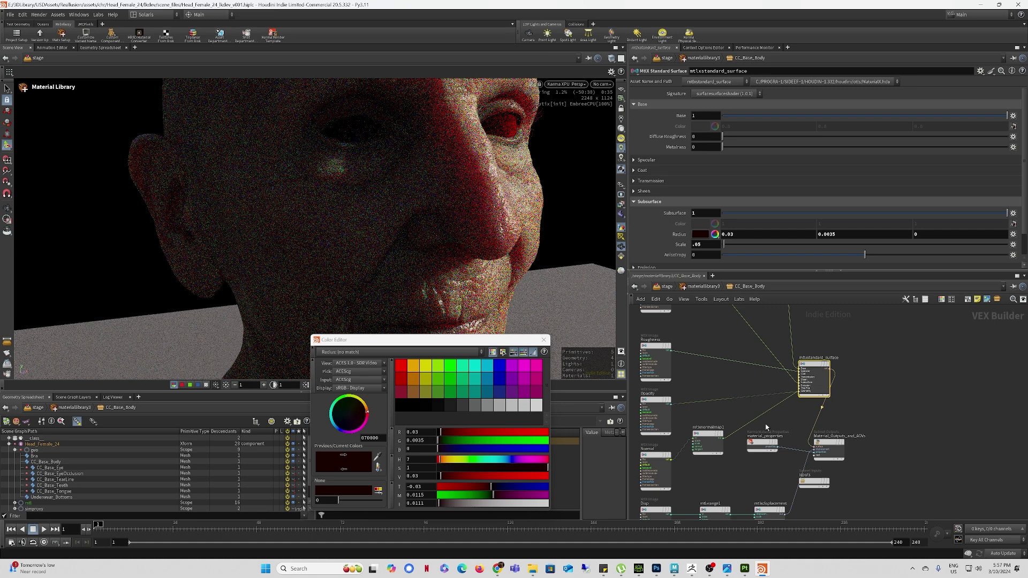
Step: Set the subsurface Scale of the standard surface to .02
{"action": "double_click", "coordinate": [697, 244]}
{"action": "type", "text": ".02"}
{"action": "left_click", "coordinate": [748, 358]}
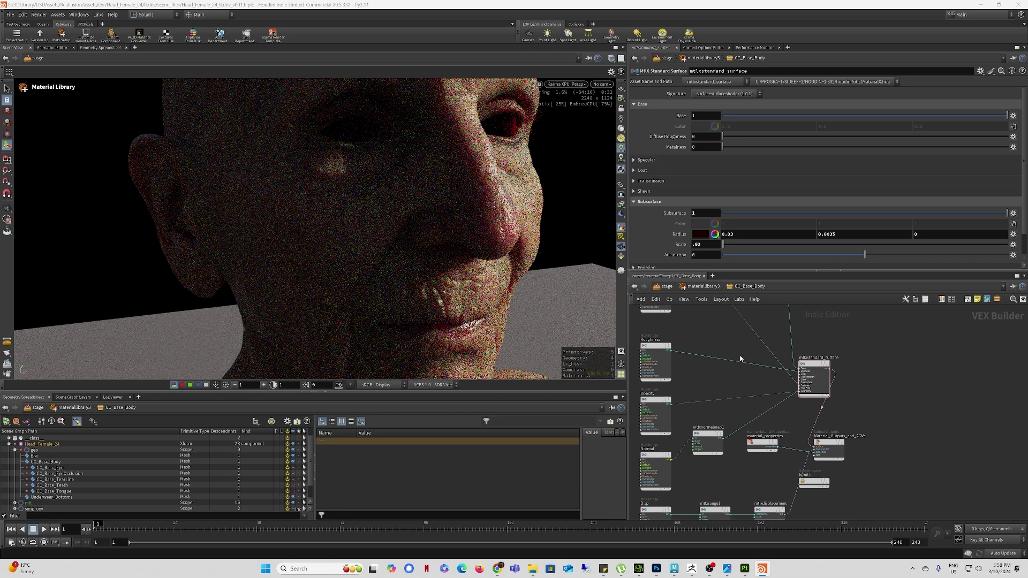
{"action": "right_click_drag", "start_coordinate": [475, 241], "coordinate": [448, 287], "text": "alt"}
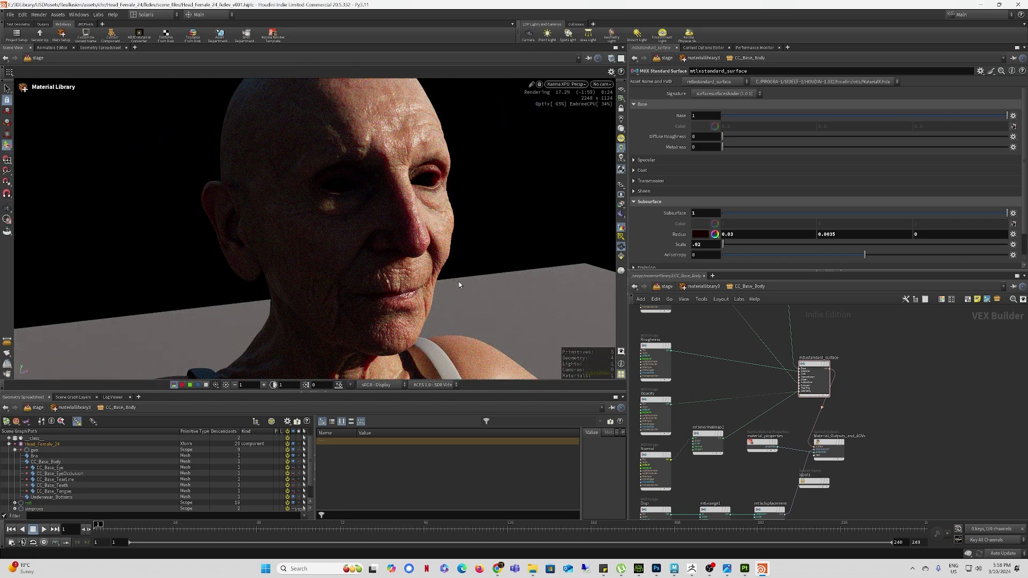
Step: Go back to the stage network, select the dome light and enlarge the viewport to review the head render
{"action": "left_click", "coordinate": [666, 286]}
{"action": "left_click", "coordinate": [894, 477]}
{"action": "middle_click_drag", "start_coordinate": [829, 179], "coordinate": [814, 153]}
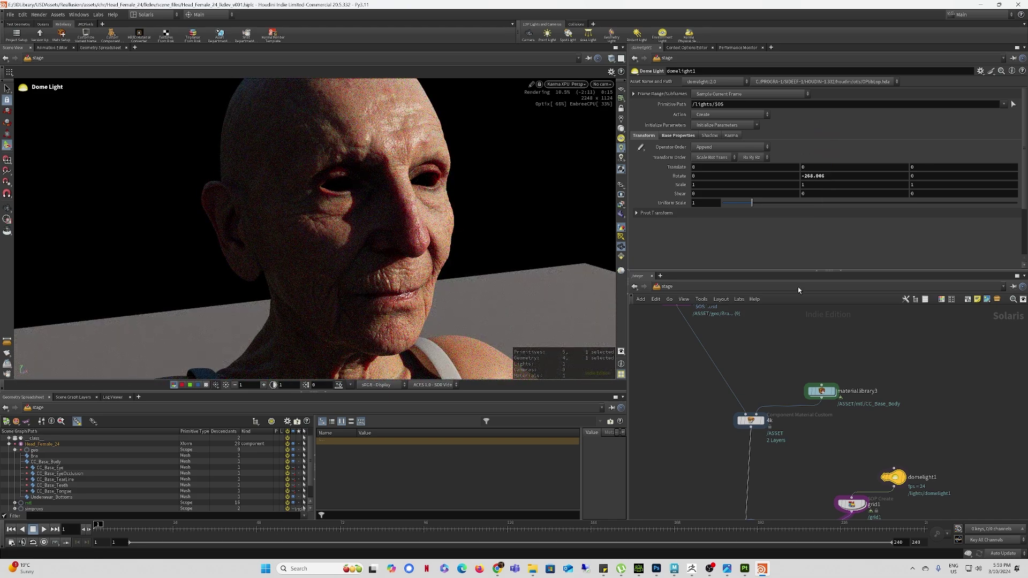
{"action": "left_click_drag", "start_coordinate": [321, 392], "coordinate": [321, 440]}
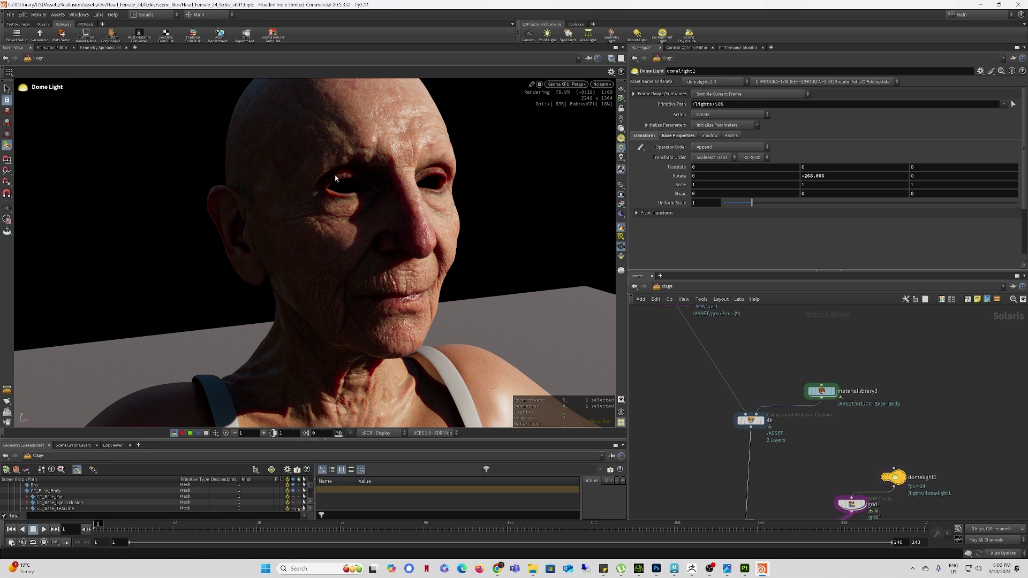
Step: Reopen the CC_Base_Body material and insert an MtlX Color Correct node between the Roughness texture and the standard surface
{"action": "double_click", "coordinate": [823, 390]}
{"action": "double_click", "coordinate": [804, 348]}
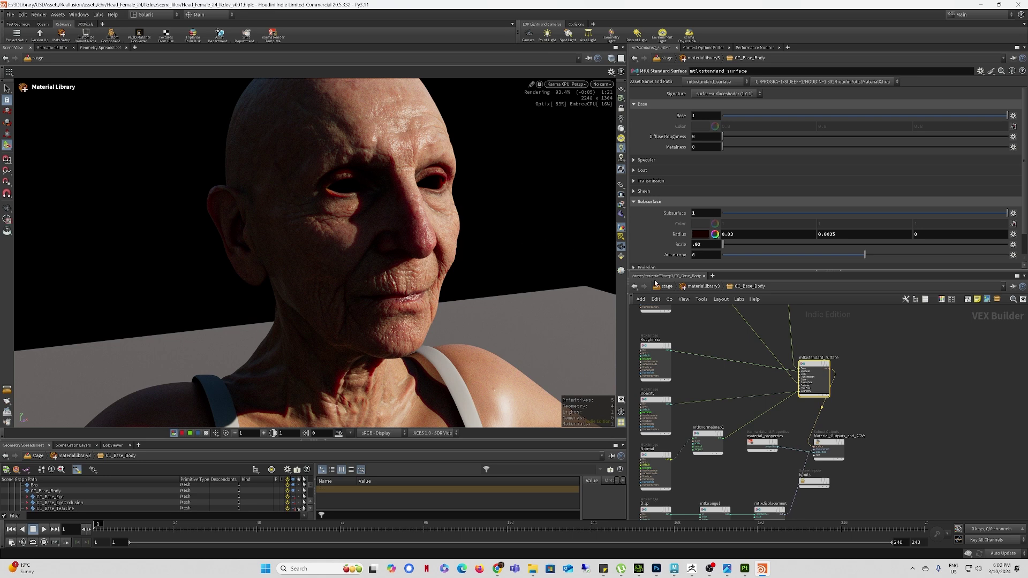
{"action": "scroll", "coordinate": [705, 335], "scroll_direction": "up", "scroll_amount": 5}
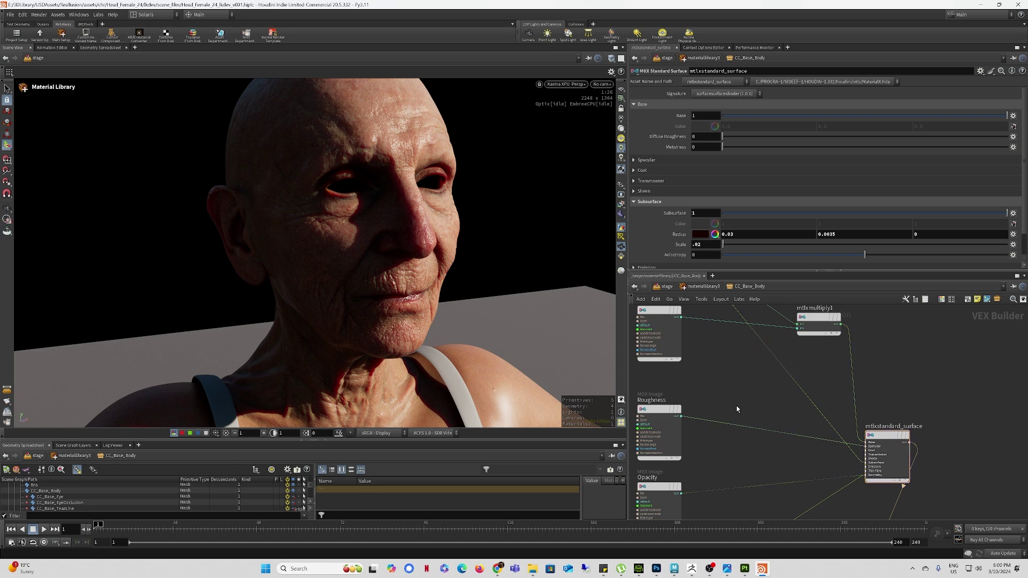
{"action": "key", "text": "Tab"}
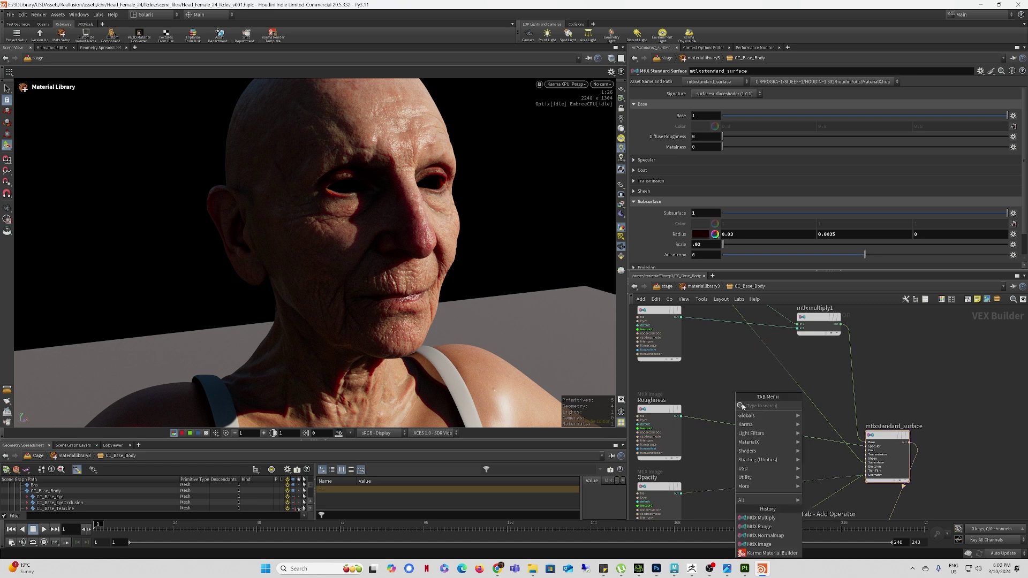
{"action": "type", "text": "c"}
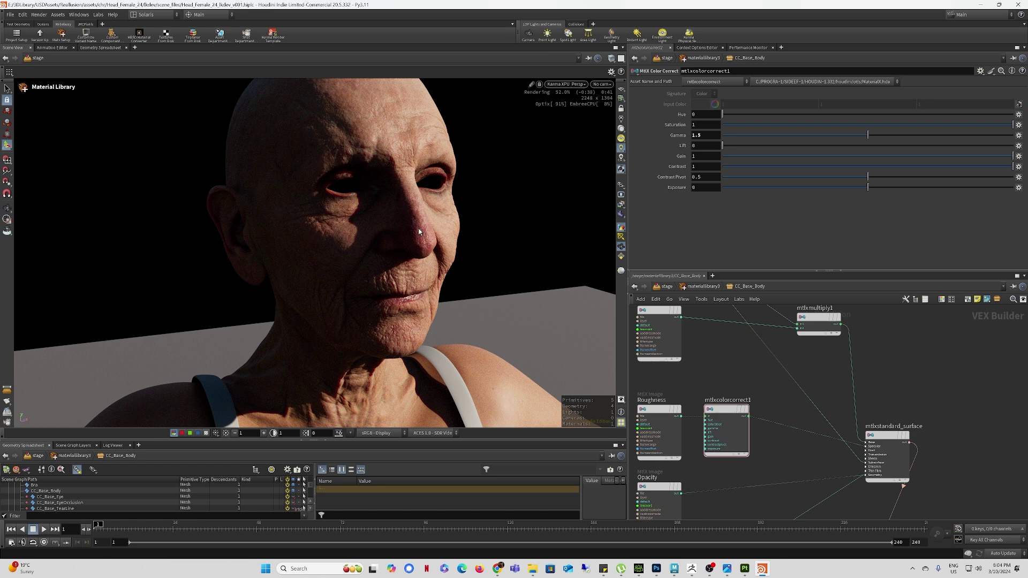
Step: Set the Gamma of the roughness colour correct node to 1.25
{"action": "double_click", "coordinate": [699, 136]}
{"action": "type", "text": "25"}
{"action": "key", "text": "Return"}
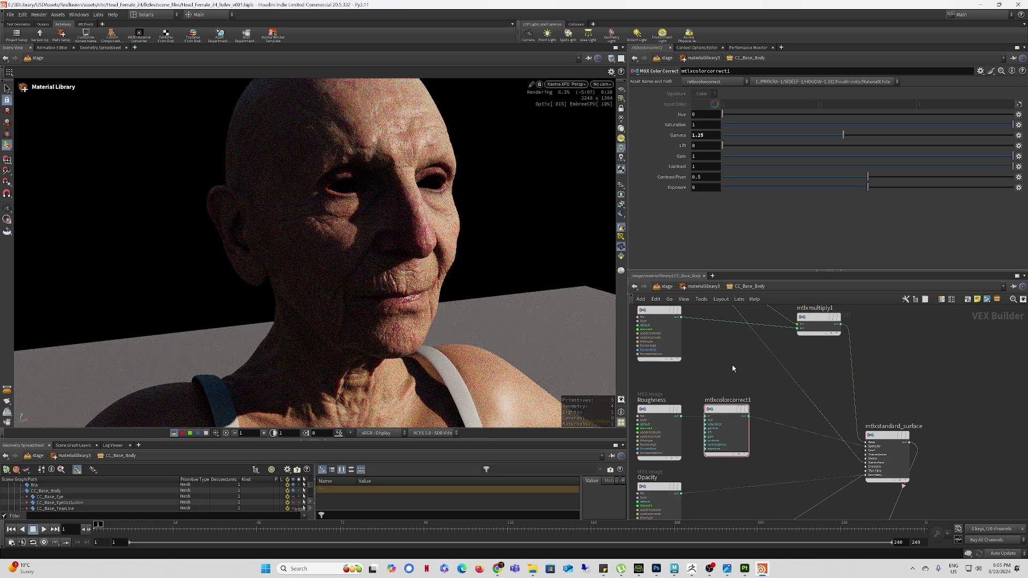
Step: Change the dome light's texture in the stage network to sunflowers_puresky_4k.exr
{"action": "left_click", "coordinate": [667, 287]}
{"action": "middle_click_drag", "start_coordinate": [867, 444], "coordinate": [853, 394]}
{"action": "left_click", "coordinate": [882, 429]}
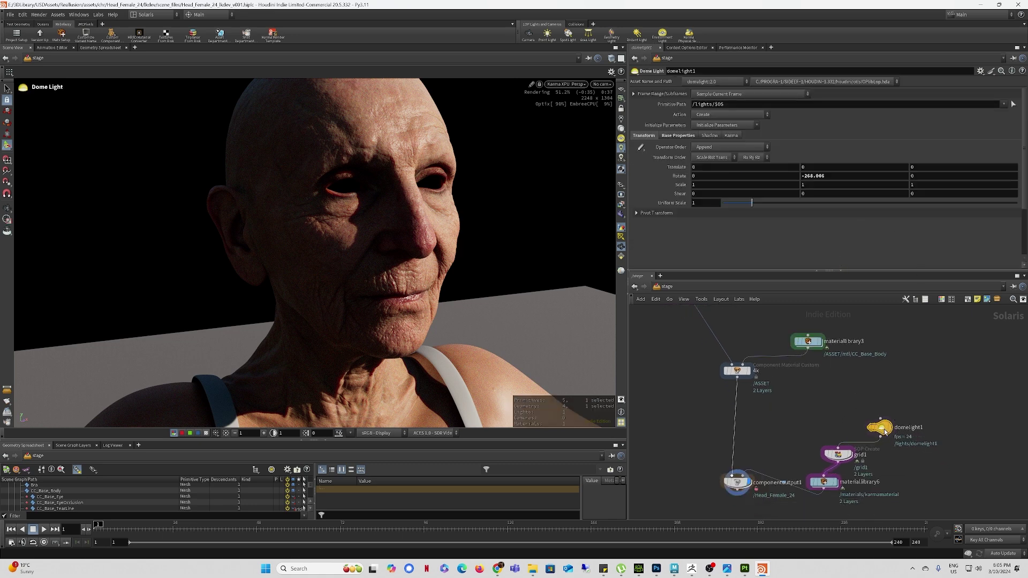
{"action": "left_click", "coordinate": [677, 136]}
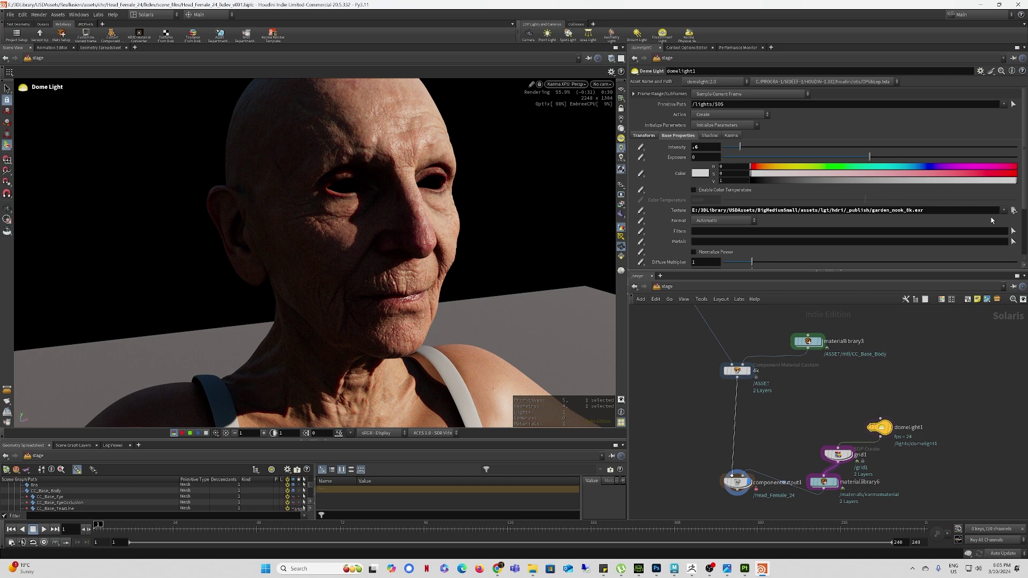
{"action": "left_click", "coordinate": [1014, 210]}
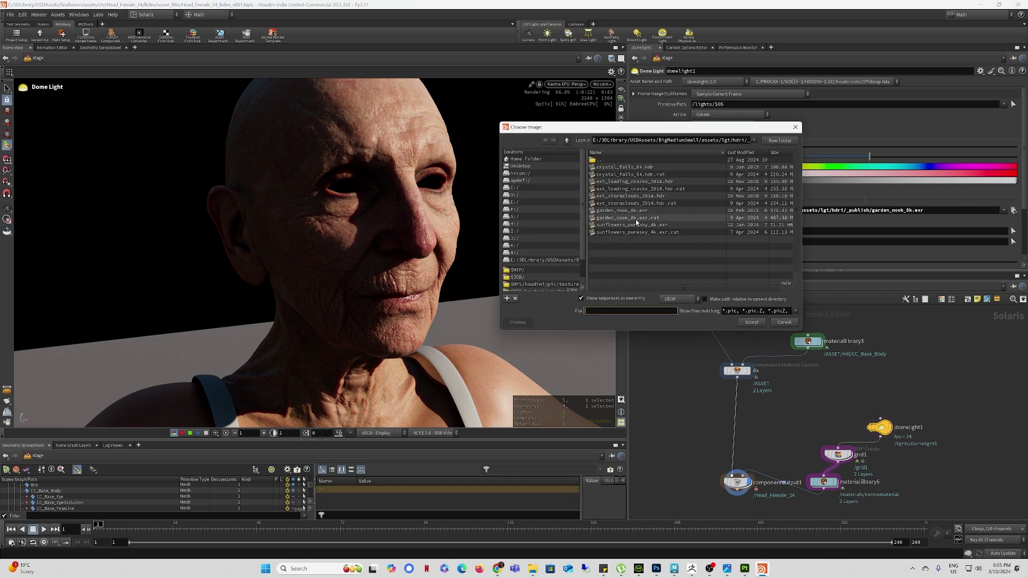
{"action": "left_click", "coordinate": [664, 225]}
{"action": "left_click", "coordinate": [751, 323]}
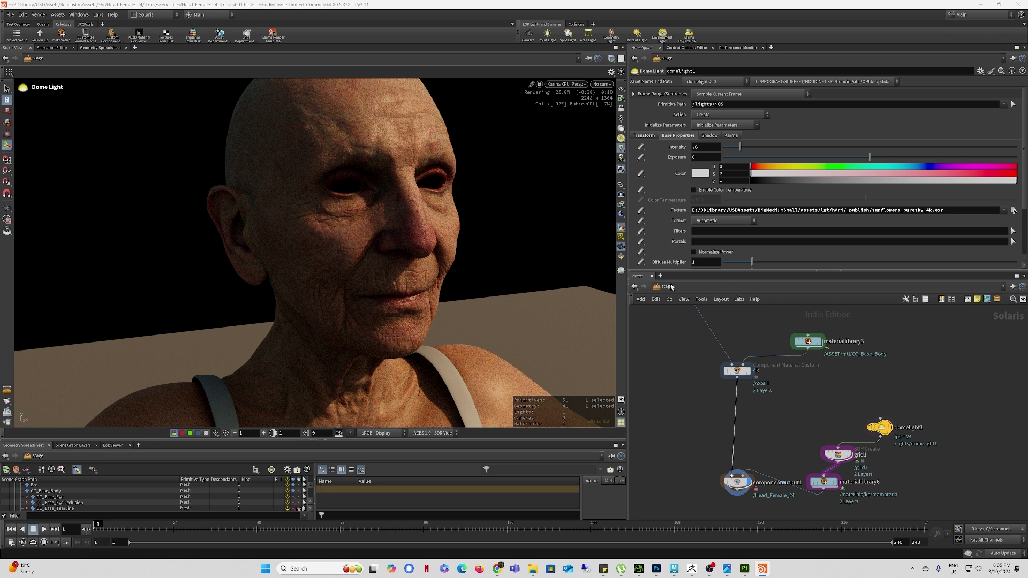
Step: Delete the grid1 ground plane and its attached material library from the stage network
{"action": "scroll", "coordinate": [790, 439], "scroll_direction": "down", "scroll_amount": 5}
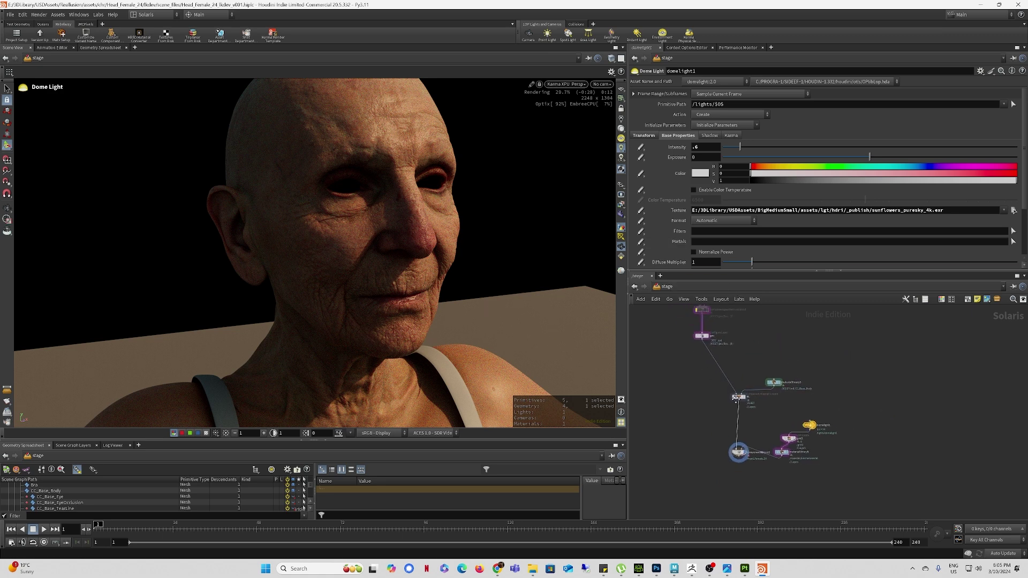
{"action": "scroll", "coordinate": [790, 439], "scroll_direction": "up", "scroll_amount": 5}
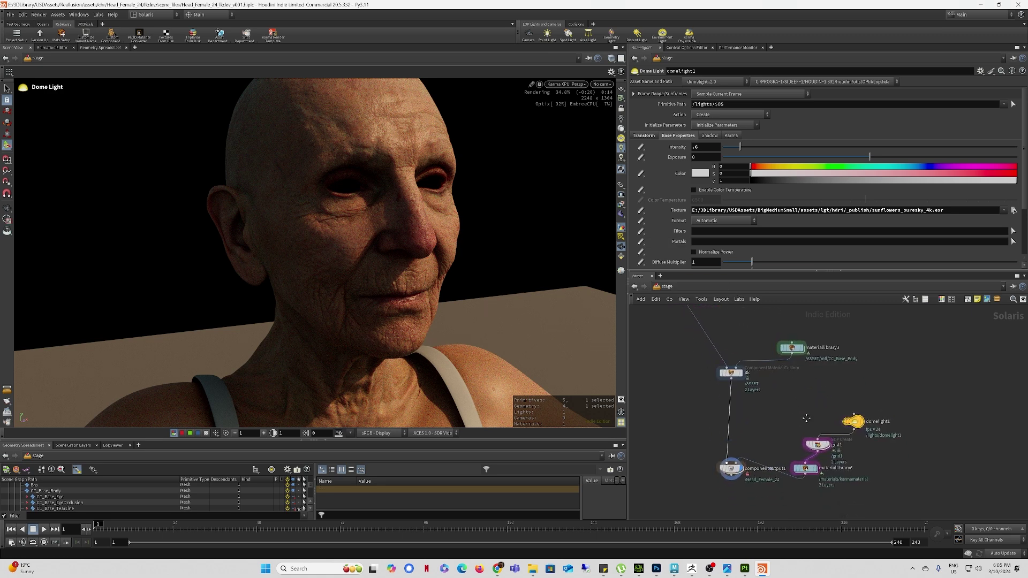
{"action": "left_click_drag", "start_coordinate": [786, 418], "coordinate": [823, 465]}
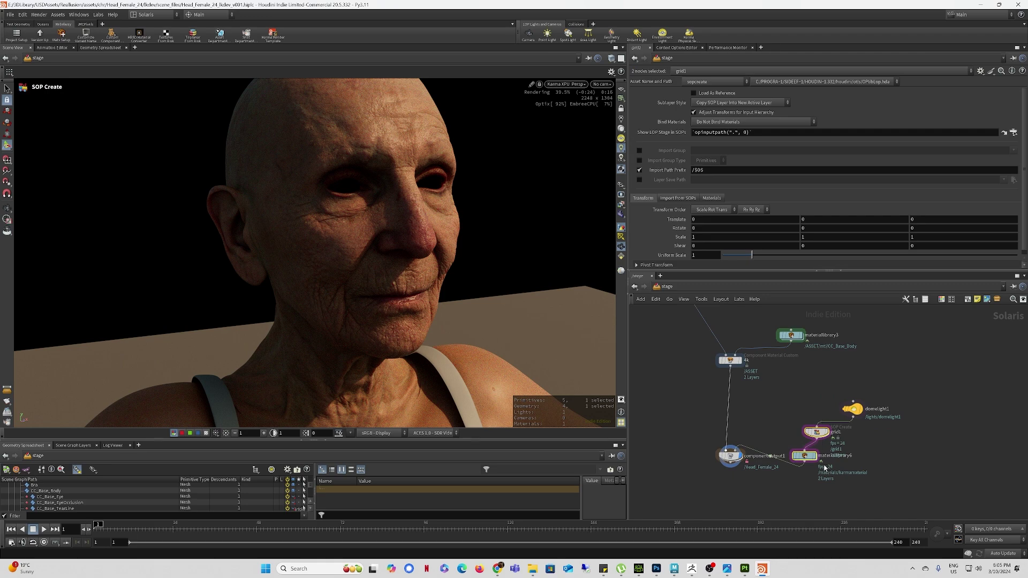
{"action": "key", "text": "Delete"}
{"action": "scroll", "coordinate": [778, 400], "scroll_direction": "down", "scroll_amount": 2}
{"action": "middle_click_drag", "start_coordinate": [717, 313], "coordinate": [751, 403]}
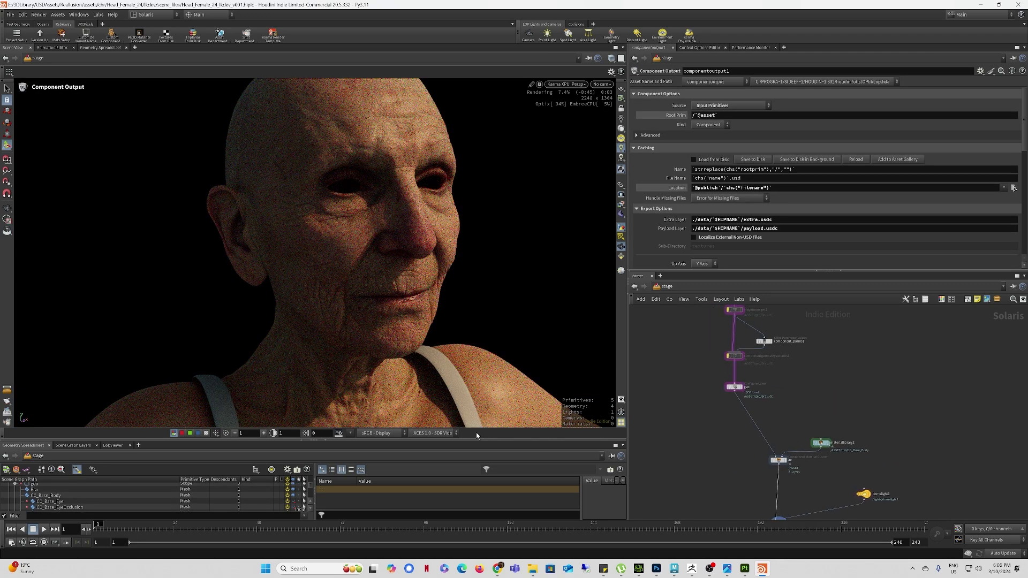
Step: Enlarge the scene graph pane and open componentgeometry1's geometry network to examine the file node importing Head_Female_24.fbx
{"action": "left_click_drag", "start_coordinate": [475, 440], "coordinate": [468, 309]}
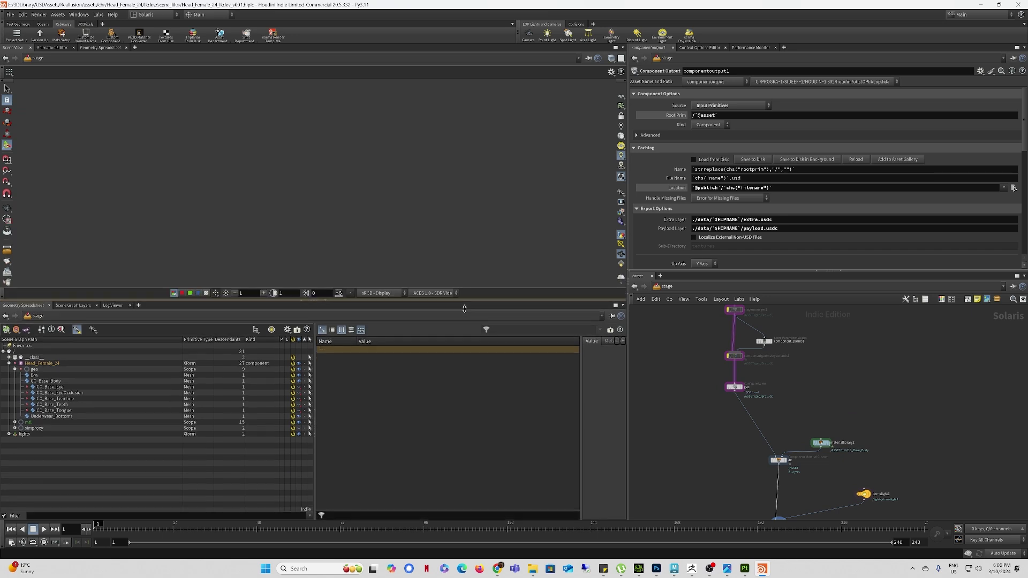
{"action": "middle_click_drag", "start_coordinate": [684, 372], "coordinate": [697, 378]}
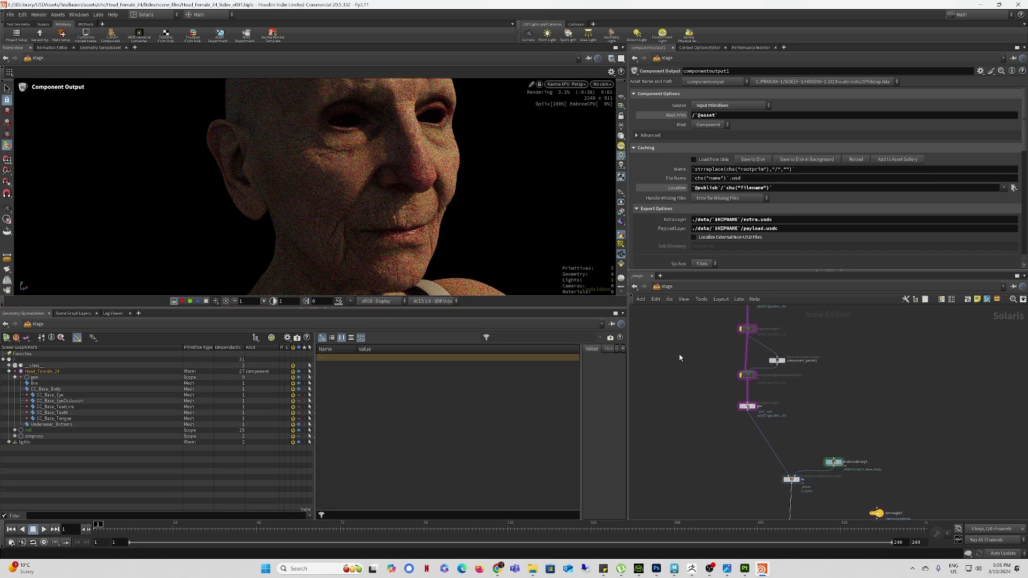
{"action": "middle_click_drag", "start_coordinate": [723, 311], "coordinate": [717, 413]}
{"action": "scroll", "coordinate": [717, 378], "scroll_direction": "up", "scroll_amount": 3}
{"action": "double_click", "coordinate": [756, 370]}
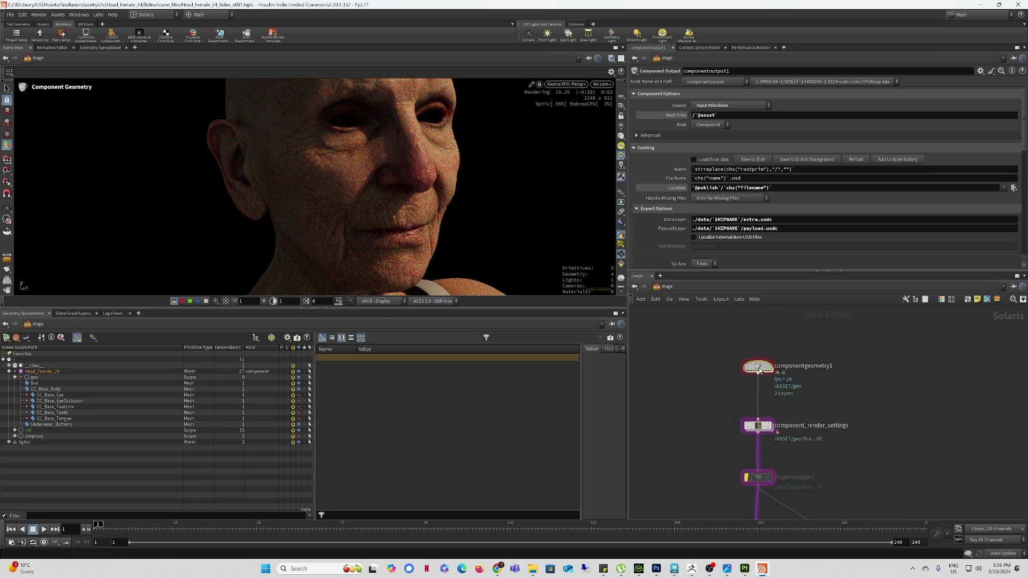
{"action": "scroll", "coordinate": [737, 347], "scroll_direction": "up", "scroll_amount": 3}
{"action": "left_click", "coordinate": [748, 349]}
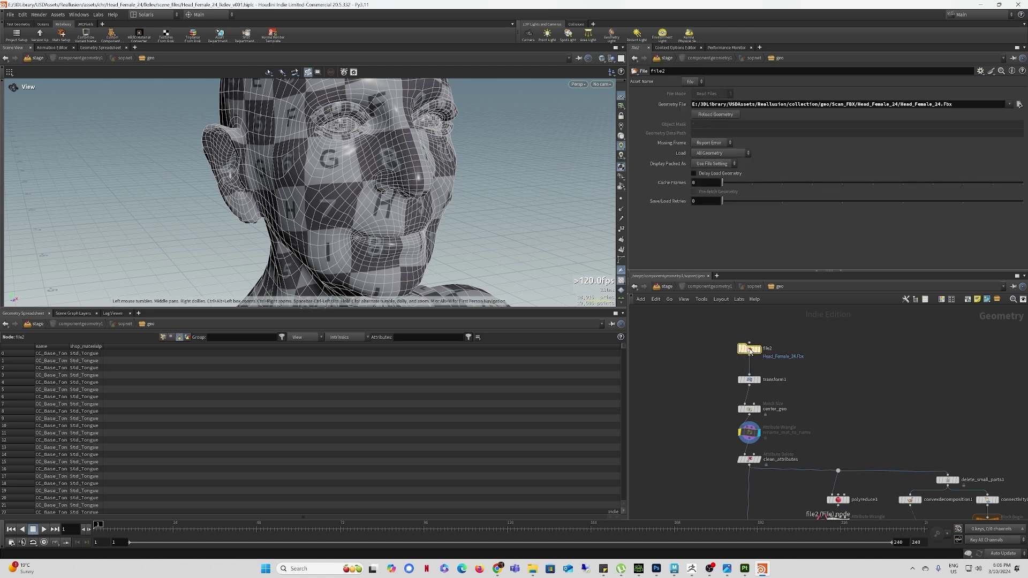
Step: Examine the transform, centering, renaming and clean_attributes nodes and the branches below them, and return to the stage network
{"action": "left_click_drag", "start_coordinate": [710, 372], "coordinate": [788, 386]}
{"action": "left_click_drag", "start_coordinate": [691, 397], "coordinate": [806, 421]}
{"action": "middle_click_drag", "start_coordinate": [722, 446], "coordinate": [746, 374]}
{"action": "left_click_drag", "start_coordinate": [742, 378], "coordinate": [801, 393]}
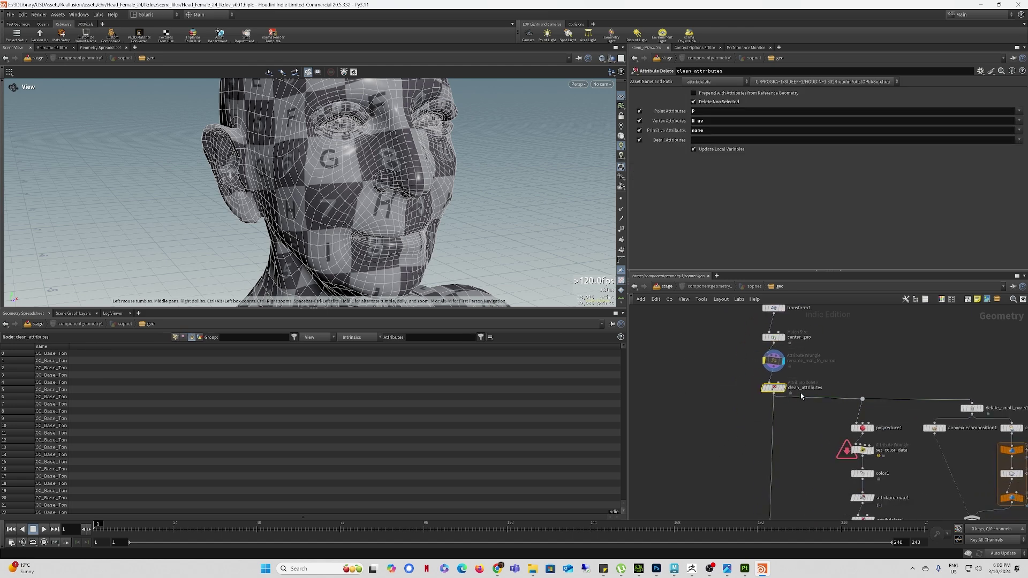
{"action": "scroll", "coordinate": [693, 363], "scroll_direction": "up", "scroll_amount": 2}
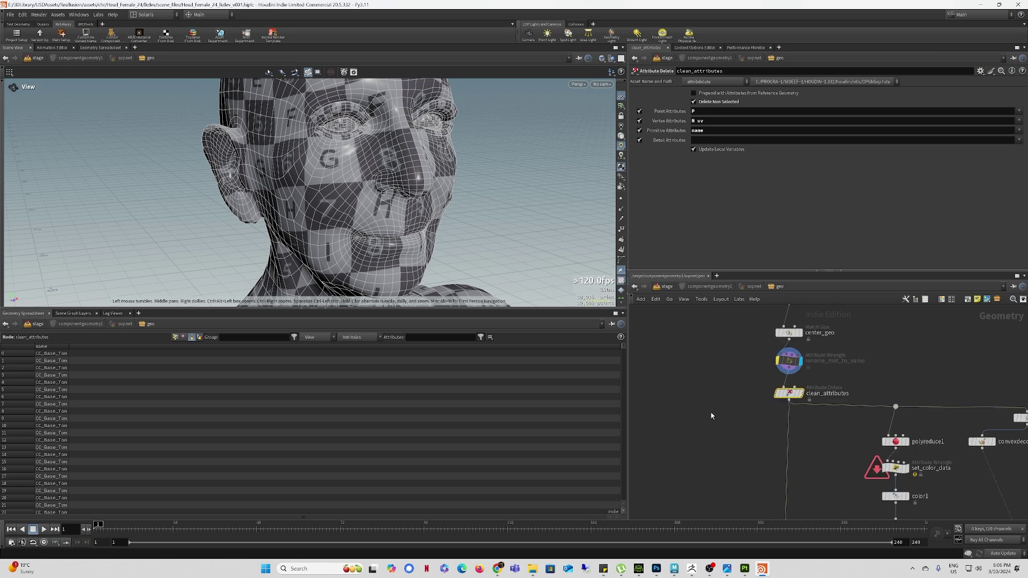
{"action": "middle_click_drag", "start_coordinate": [744, 506], "coordinate": [723, 376]}
{"action": "left_click_drag", "start_coordinate": [712, 420], "coordinate": [809, 462]}
{"action": "left_click_drag", "start_coordinate": [727, 482], "coordinate": [810, 506]}
{"action": "left_click", "coordinate": [665, 287]}
{"action": "scroll", "coordinate": [714, 414], "scroll_direction": "down", "scroll_amount": 3}
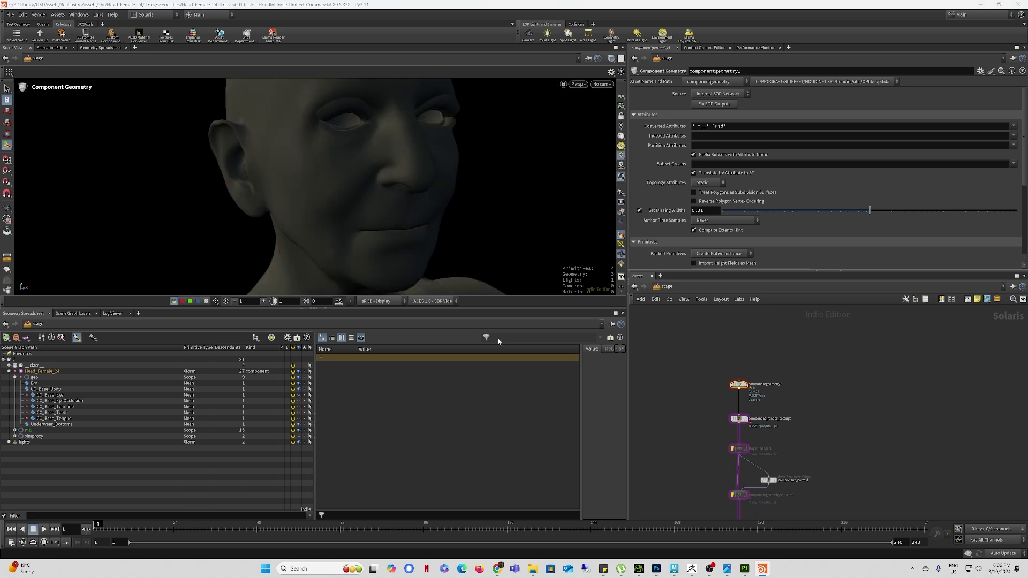
Step: Add a Layout Asset Gallery pane beside the Log Viewer
{"action": "left_click", "coordinate": [138, 313]}
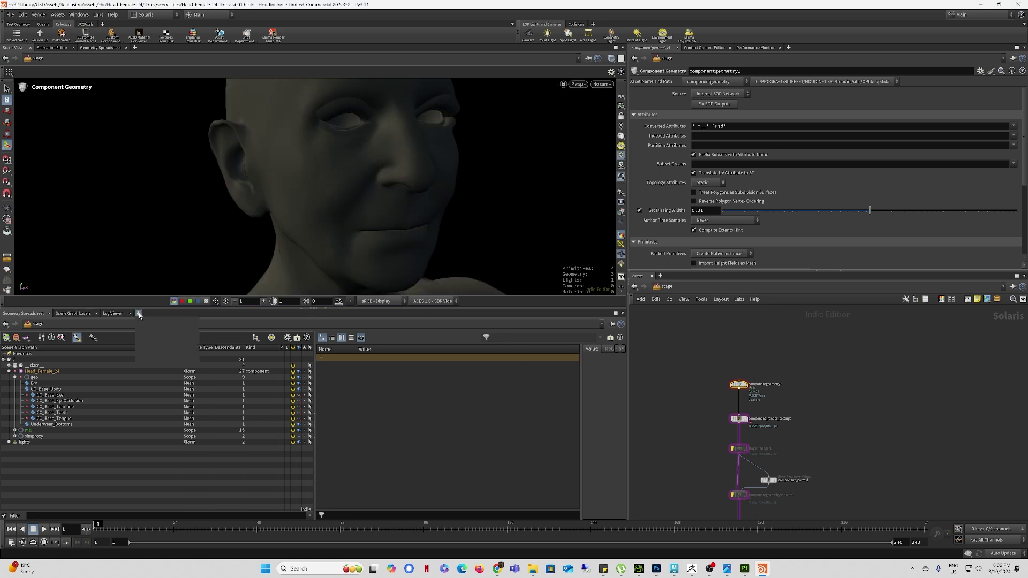
{"action": "mouse_move", "coordinate": [162, 335]}
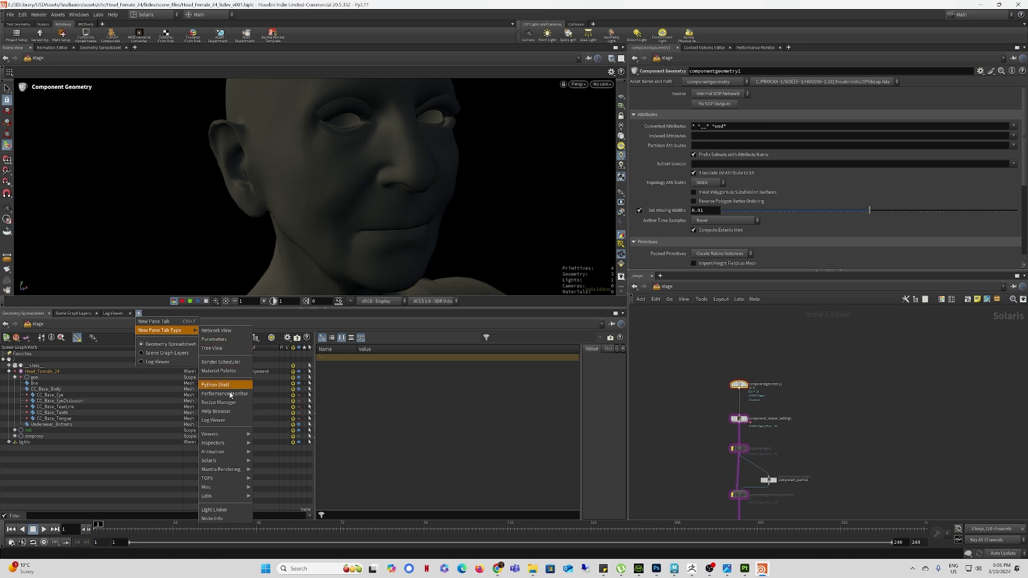
{"action": "mouse_move", "coordinate": [225, 461]}
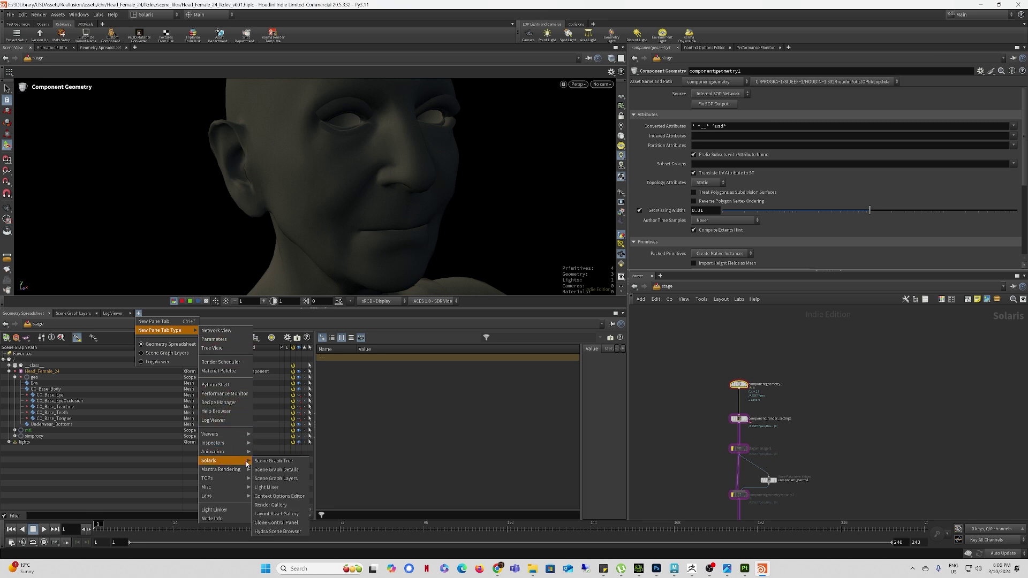
{"action": "left_click", "coordinate": [276, 513]}
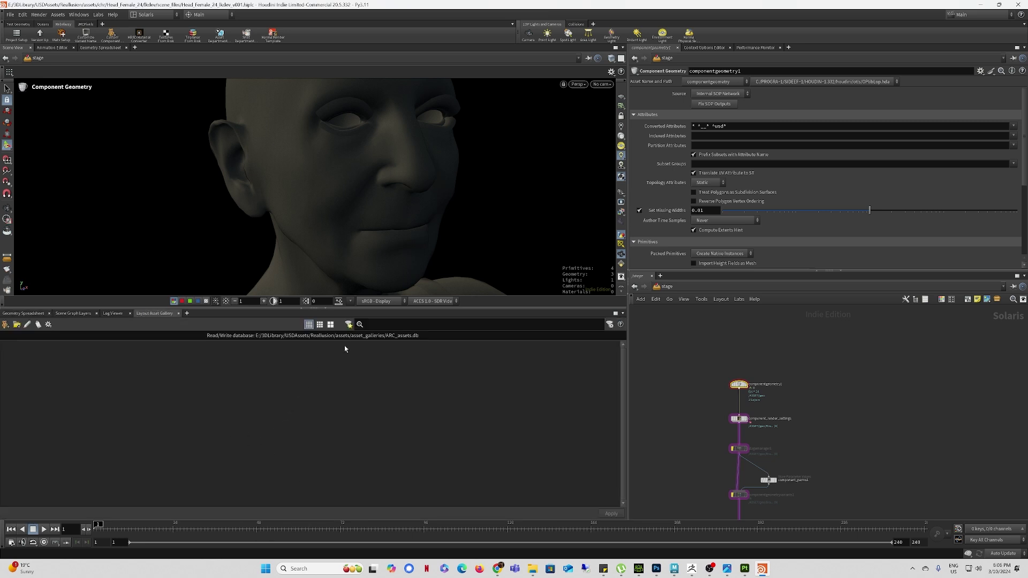
Step: Open the Scans.db asset database in the Layout Asset Gallery
{"action": "left_click", "coordinate": [44, 326]}
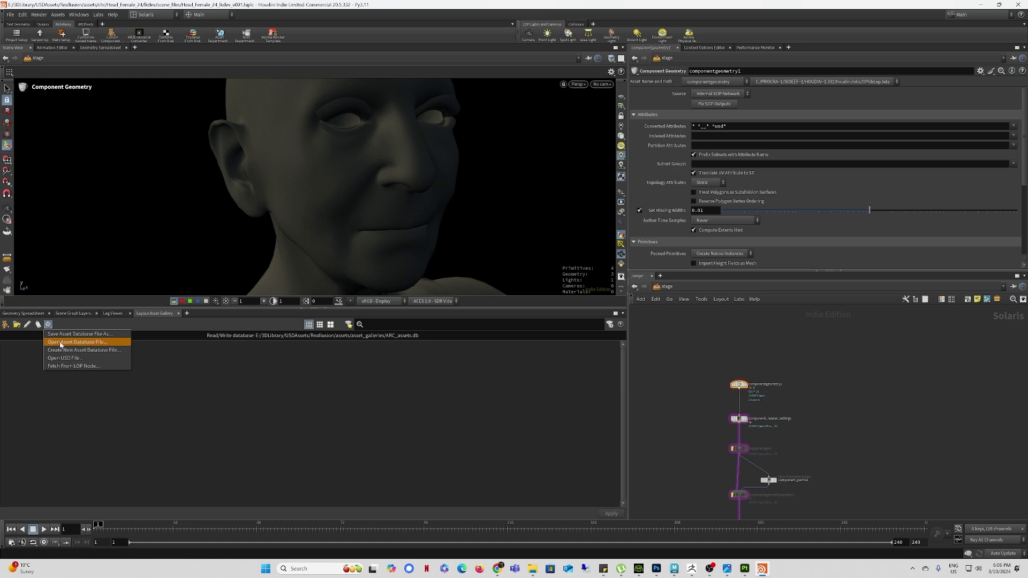
{"action": "left_click", "coordinate": [59, 335]}
{"action": "left_click", "coordinate": [611, 182]}
{"action": "left_click", "coordinate": [751, 322]}
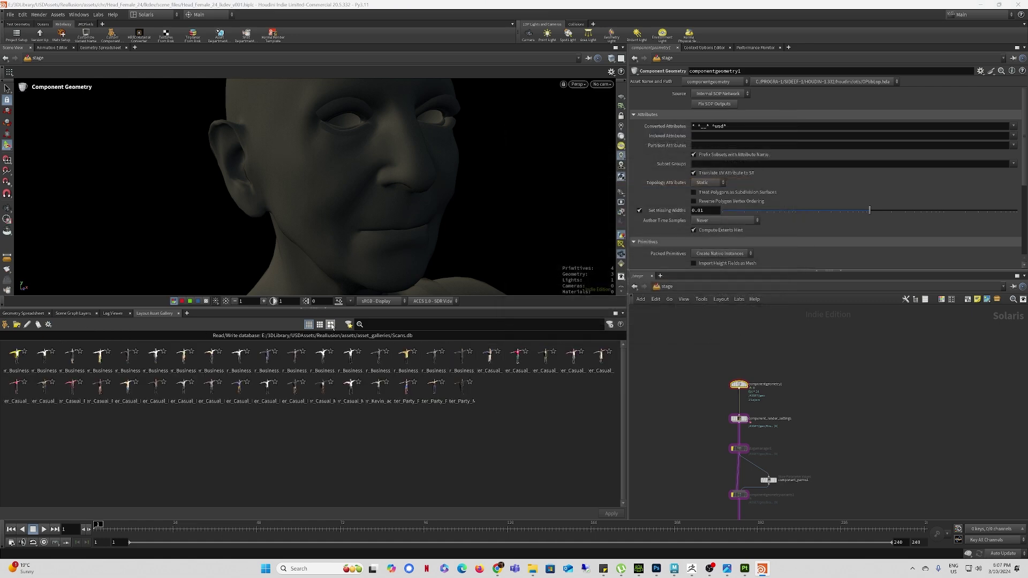
Step: Show the gallery assets as large thumbnails and delete all of the existing character assets
{"action": "left_click", "coordinate": [330, 325]}
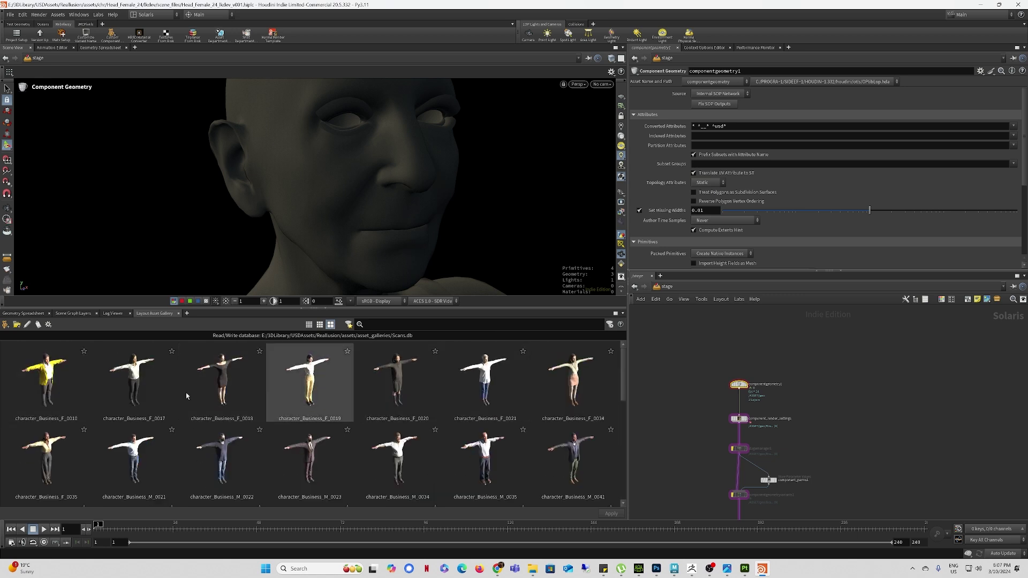
{"action": "left_click", "coordinate": [59, 398]}
{"action": "key", "text": "ctrl+a"}
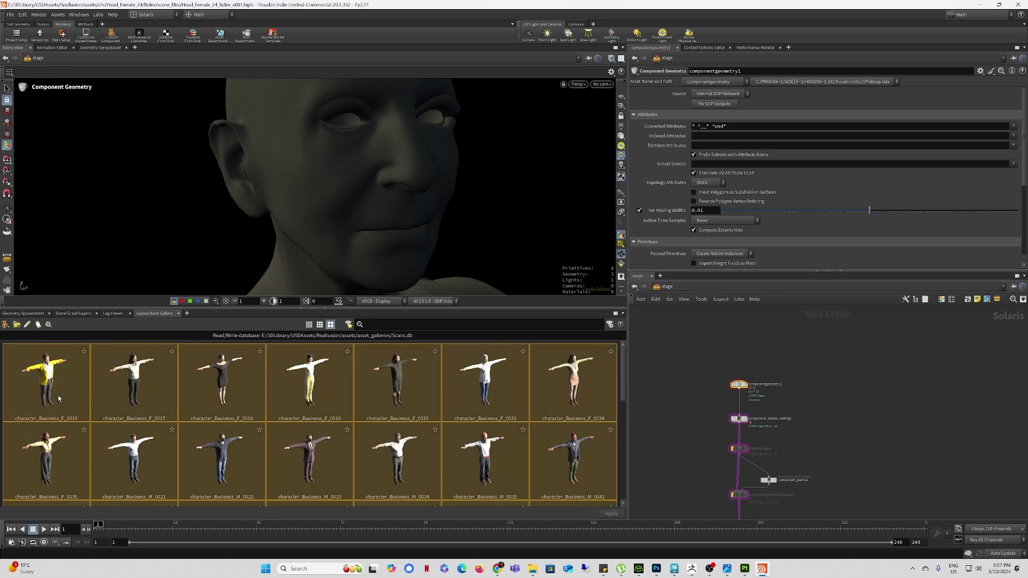
{"action": "key", "text": "Delete"}
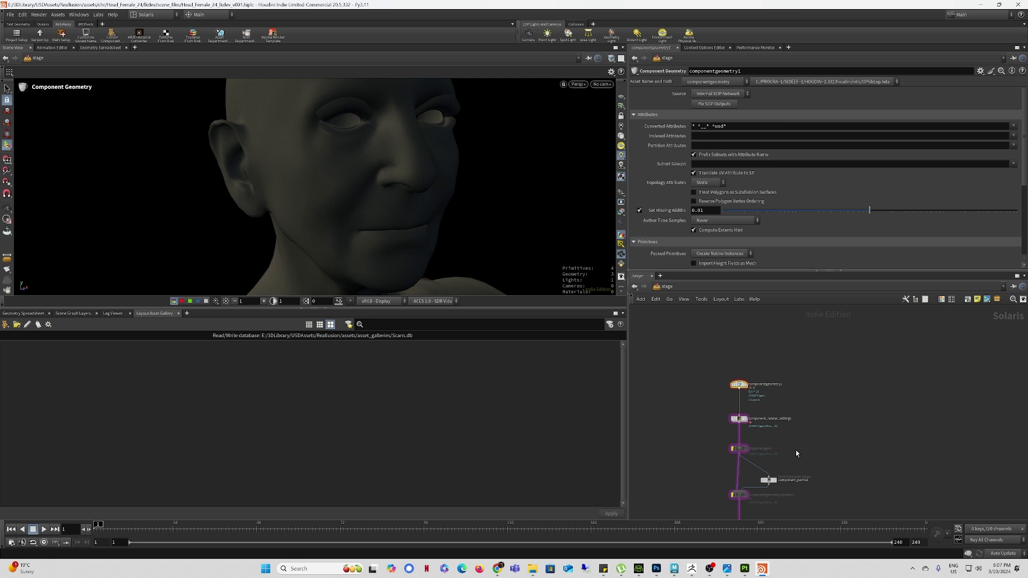
Step: Save the scene file and select the componentoutput1 node to show its caching and export options
{"action": "left_click", "coordinate": [12, 16]}
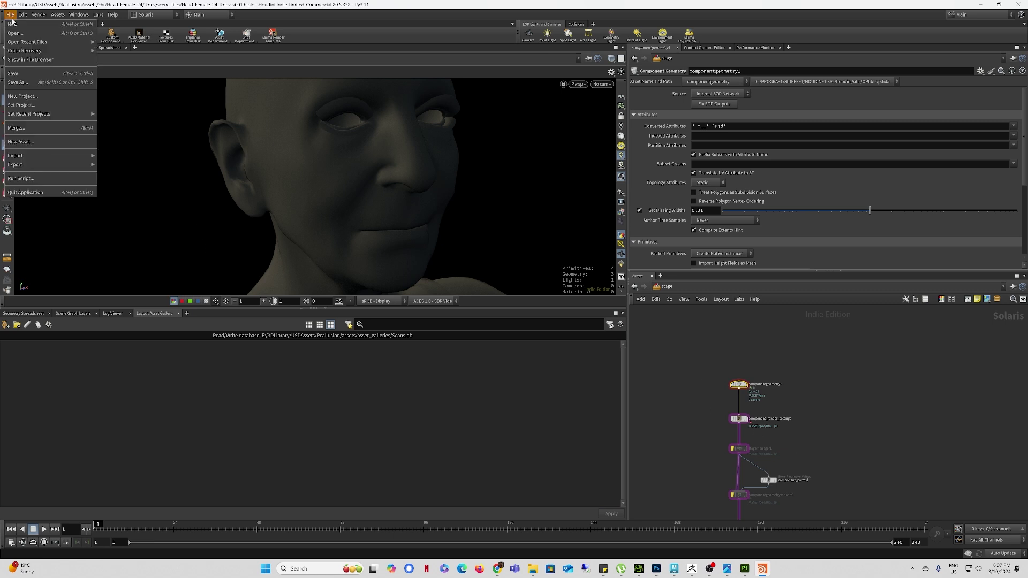
{"action": "left_click", "coordinate": [22, 74]}
{"action": "scroll", "coordinate": [698, 398], "scroll_direction": "down", "scroll_amount": 3}
{"action": "middle_click_drag", "start_coordinate": [700, 423], "coordinate": [709, 347]}
{"action": "scroll", "coordinate": [717, 424], "scroll_direction": "up", "scroll_amount": 3}
{"action": "left_click", "coordinate": [780, 441]}
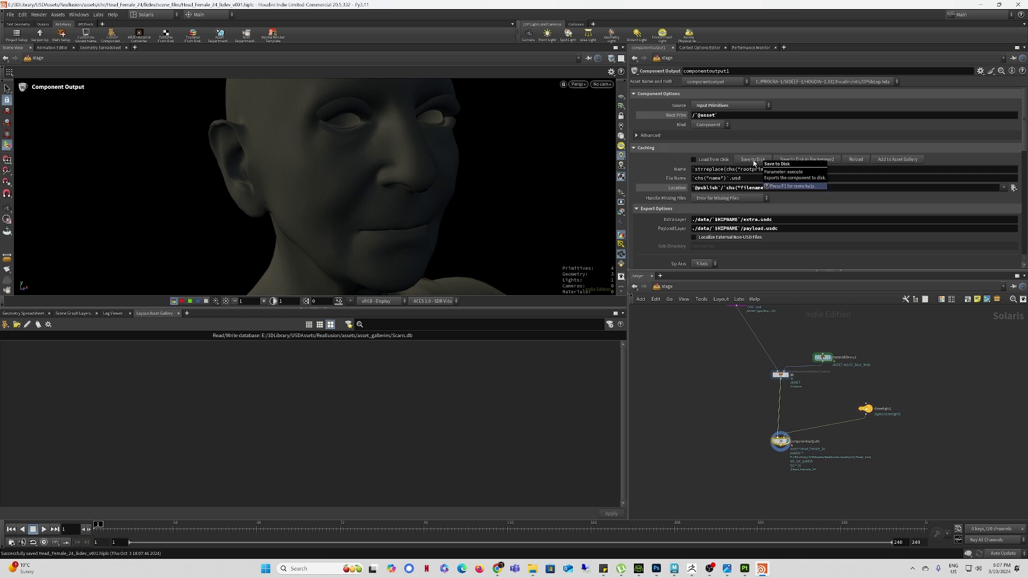
Step: Save the component to disk and open the Head_Female_24 asset's _publish folder in File Explorer
{"action": "left_click", "coordinate": [752, 160]}
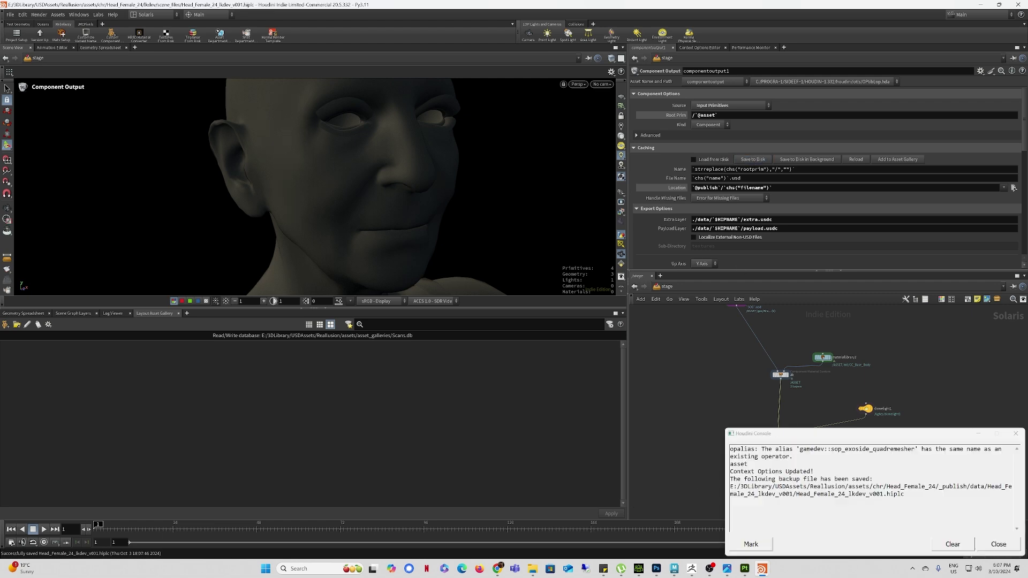
{"action": "left_click", "coordinate": [532, 569]}
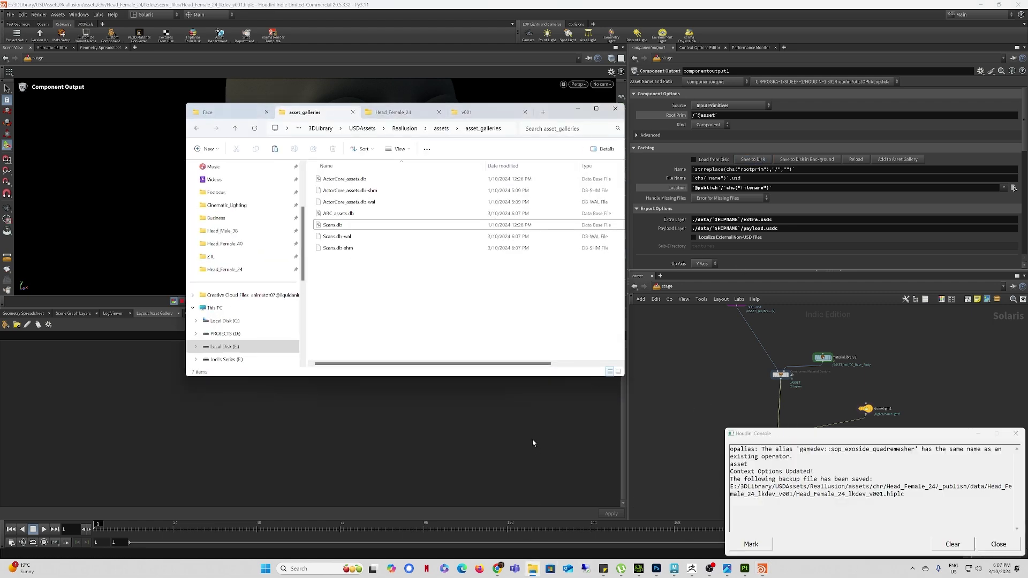
{"action": "left_click_drag", "start_coordinate": [303, 120], "coordinate": [380, 221]}
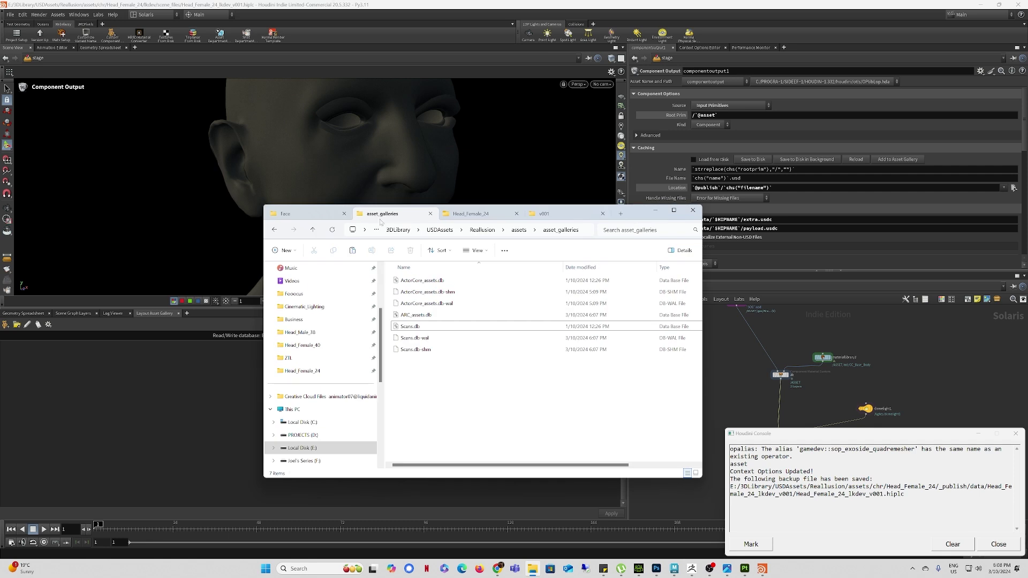
{"action": "left_click", "coordinate": [313, 230]}
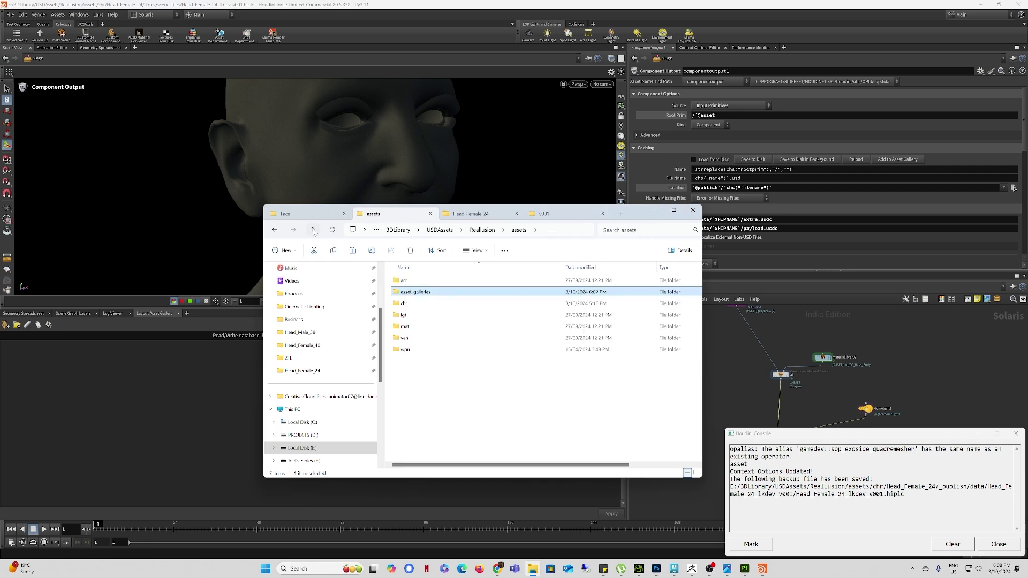
{"action": "left_click", "coordinate": [405, 304]}
{"action": "double_click", "coordinate": [405, 304]}
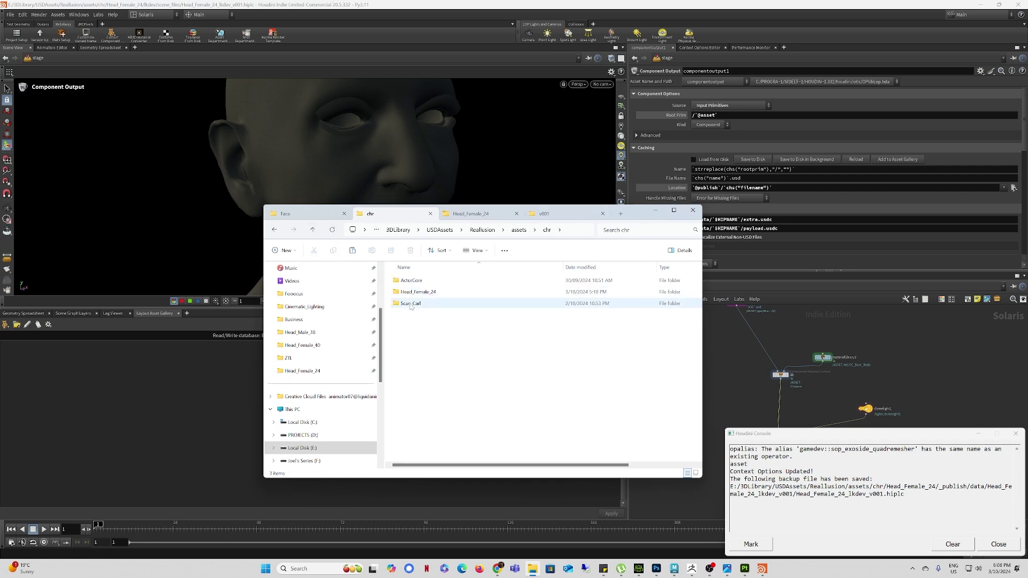
{"action": "double_click", "coordinate": [405, 303]}
{"action": "double_click", "coordinate": [410, 281]}
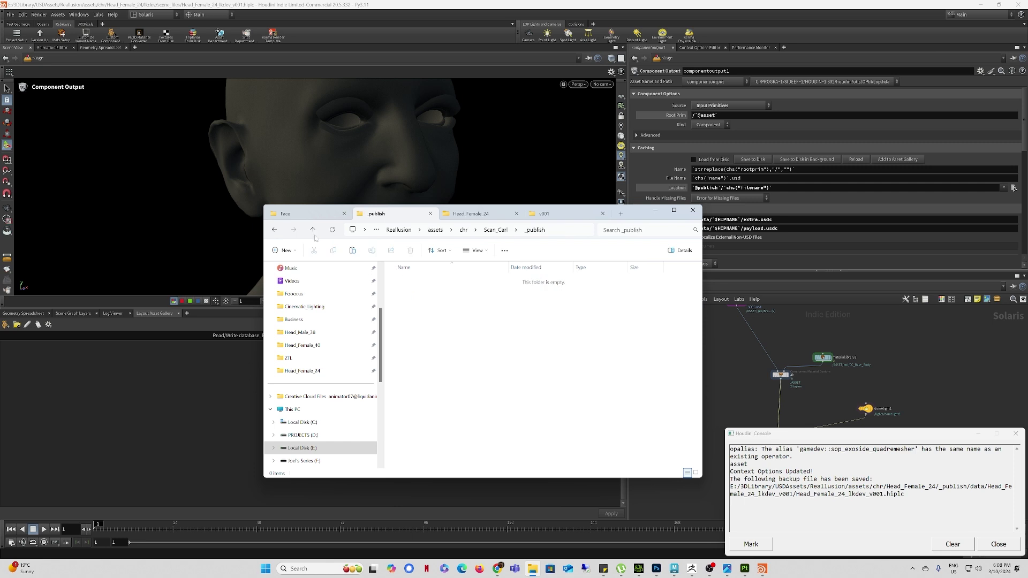
{"action": "key", "text": "alt+Up"}
{"action": "key", "text": "alt+Up"}
{"action": "double_click", "coordinate": [412, 293]}
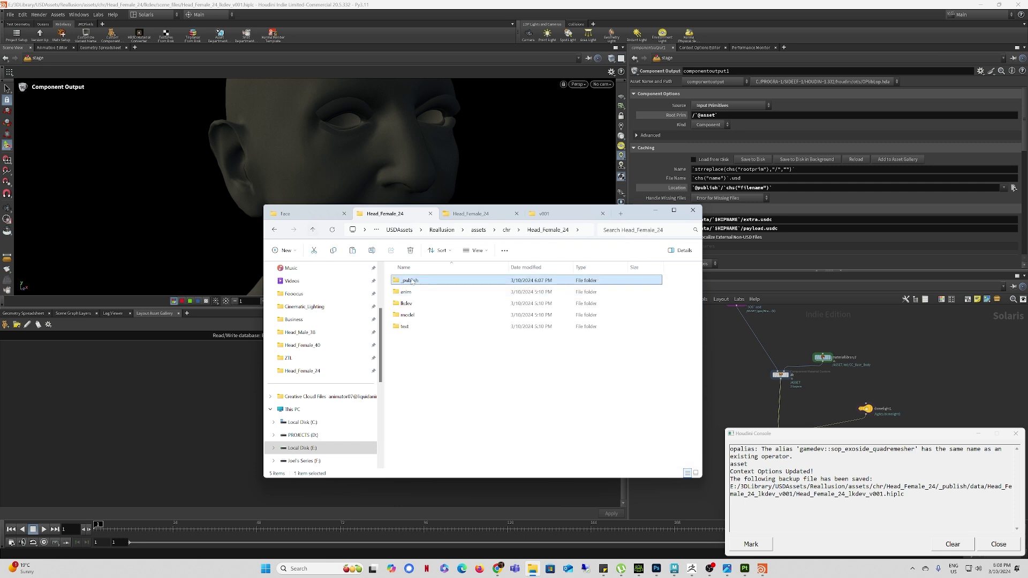
{"action": "double_click", "coordinate": [409, 280]}
Step: Examine the exported files in data/Head_Female_24_lkdev_v001 and the Head_Female_24.usd file in _publish
{"action": "left_click", "coordinate": [411, 293]}
{"action": "double_click", "coordinate": [407, 280]}
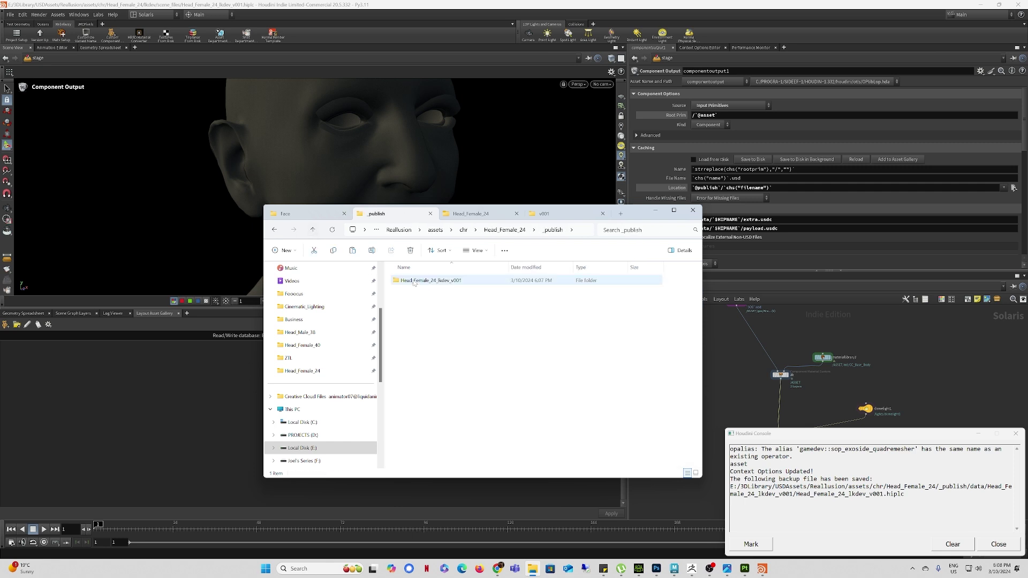
{"action": "double_click", "coordinate": [416, 280]}
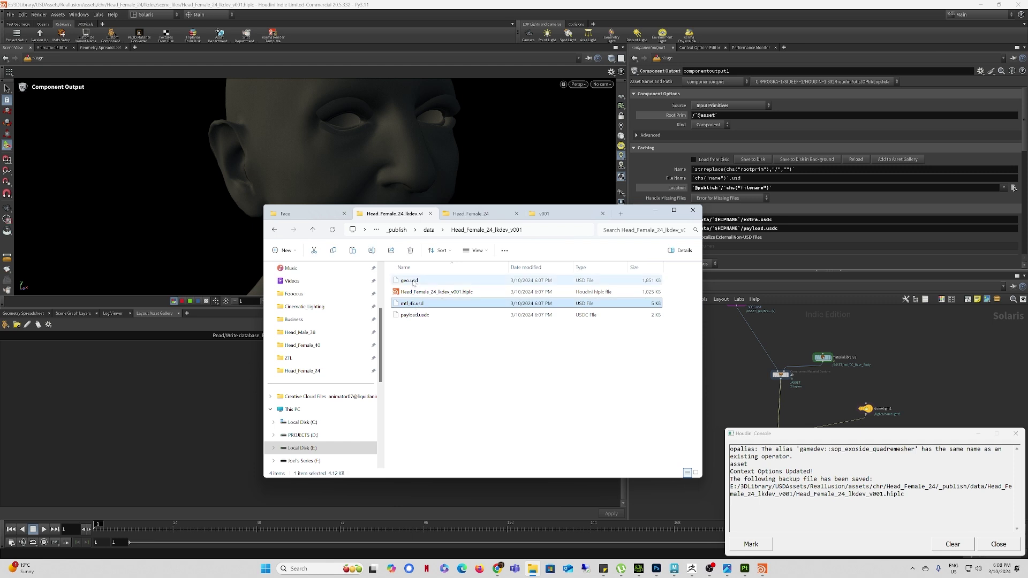
{"action": "left_click", "coordinate": [418, 316]}
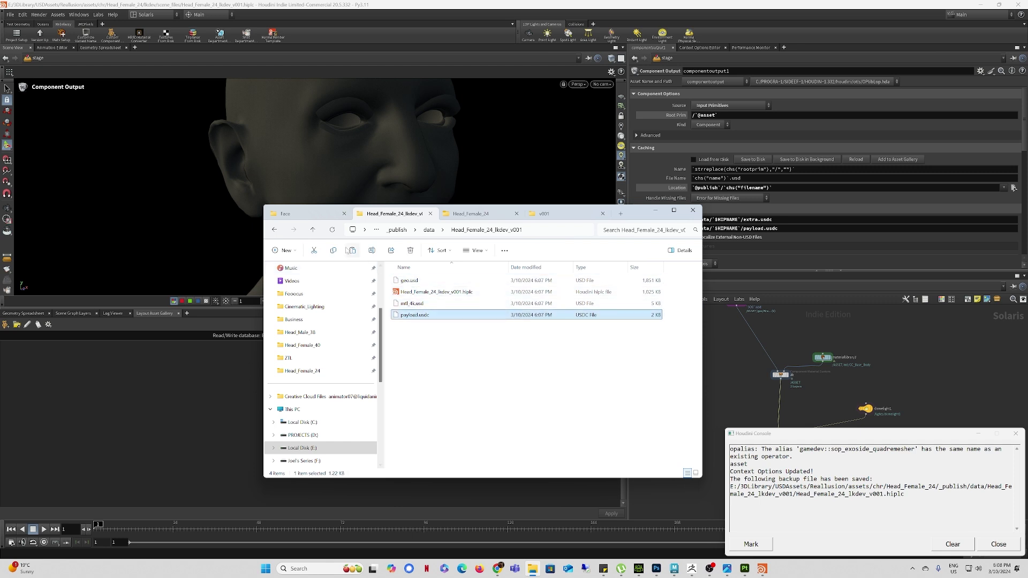
{"action": "left_click", "coordinate": [313, 230]}
{"action": "left_click", "coordinate": [314, 231]}
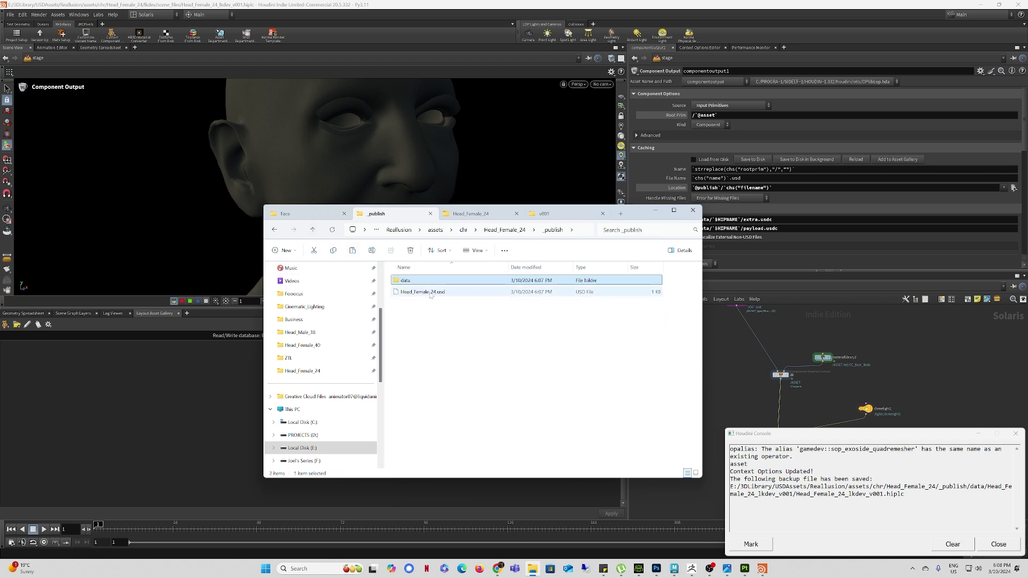
{"action": "left_click", "coordinate": [431, 293]}
{"action": "left_click_drag", "start_coordinate": [636, 215], "coordinate": [699, 254]}
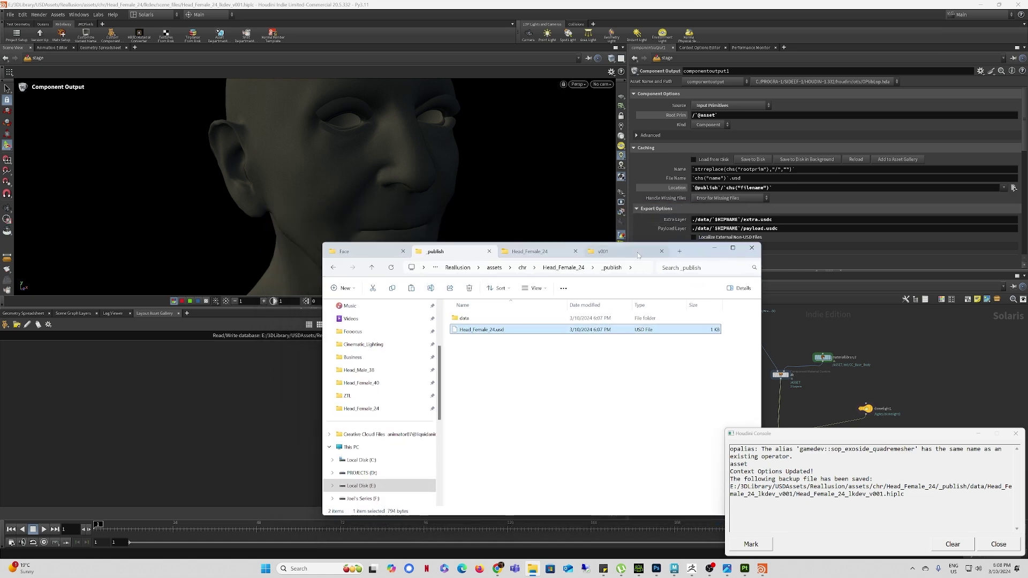
Step: Return to Houdini and generate the component output's thumbnail with the Karma XPU delegate
{"action": "left_click", "coordinate": [850, 338]}
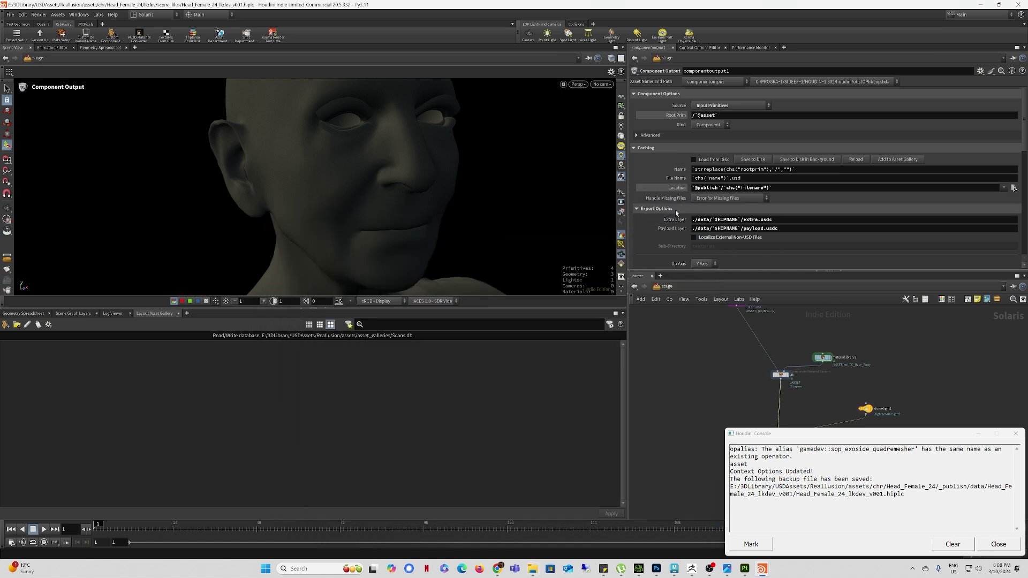
{"action": "scroll", "coordinate": [676, 210], "scroll_direction": "down", "scroll_amount": 6}
{"action": "scroll", "coordinate": [663, 224], "scroll_direction": "down", "scroll_amount": 3}
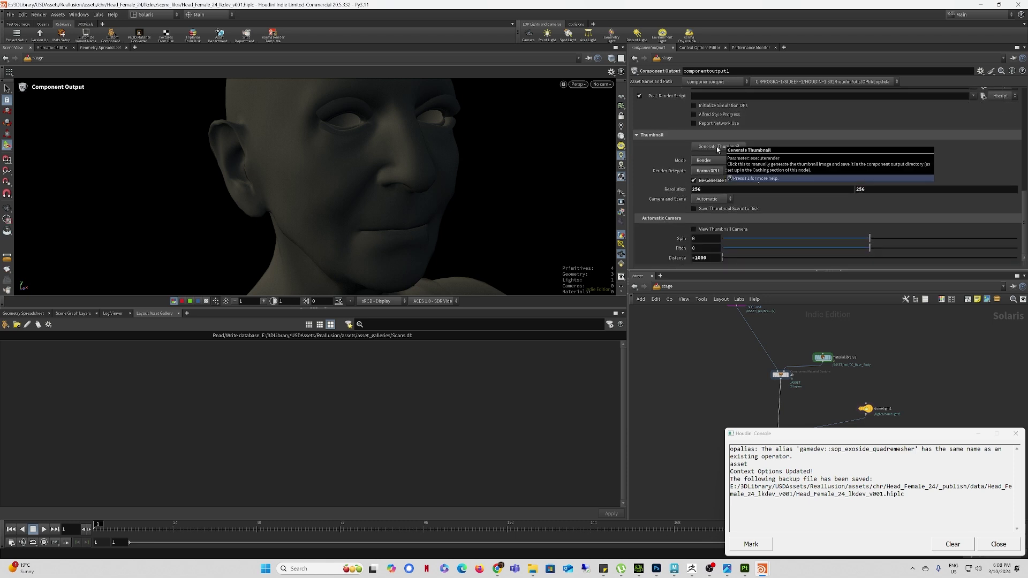
{"action": "left_click", "coordinate": [716, 146]}
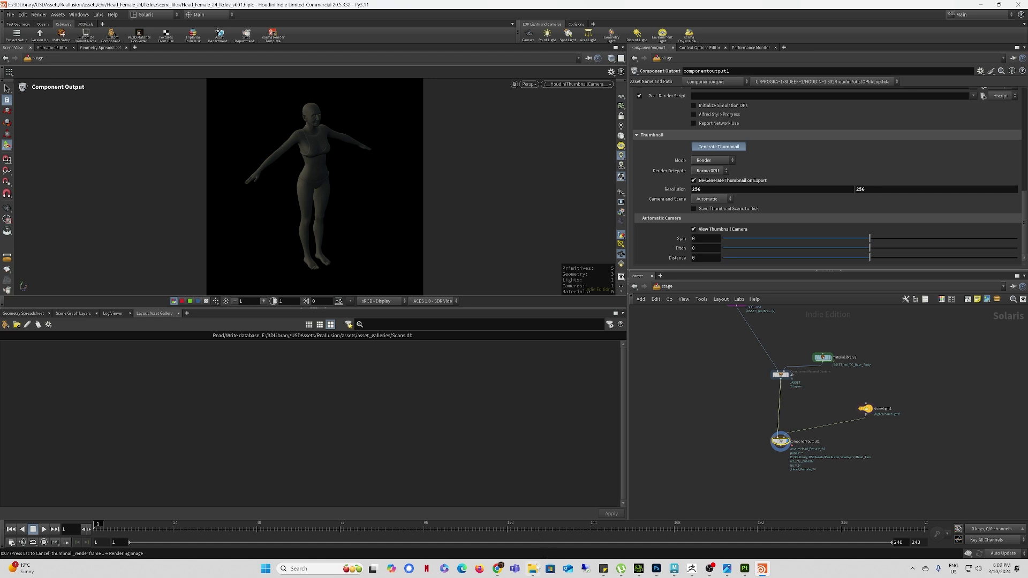
Step: View the rendered Head_Female_24_thumbnail.png from the _publish folder in File Explorer and close the image
{"action": "left_click", "coordinate": [533, 569]}
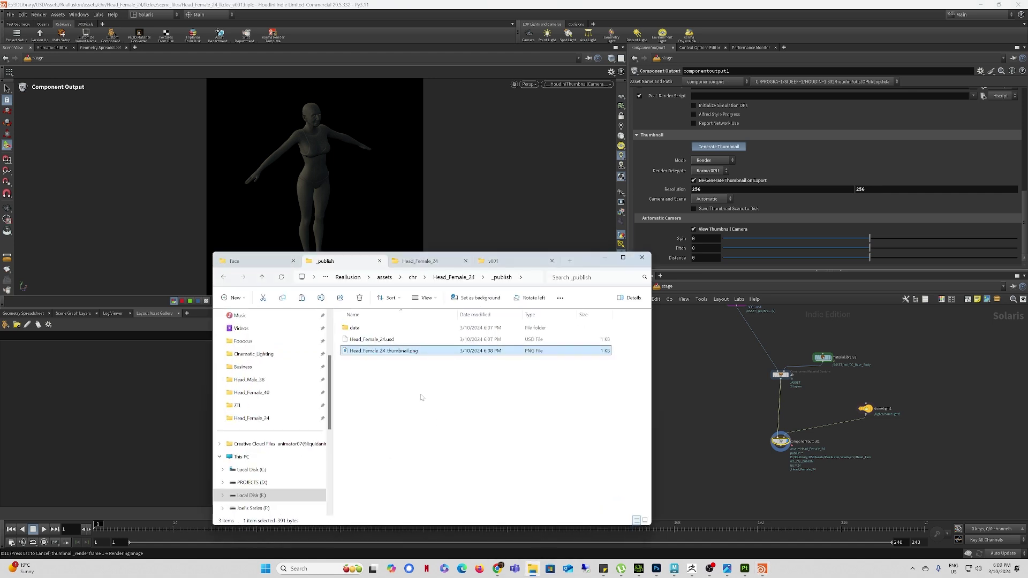
{"action": "double_click", "coordinate": [386, 351]}
{"action": "scroll", "coordinate": [597, 281], "scroll_direction": "up", "scroll_amount": 3}
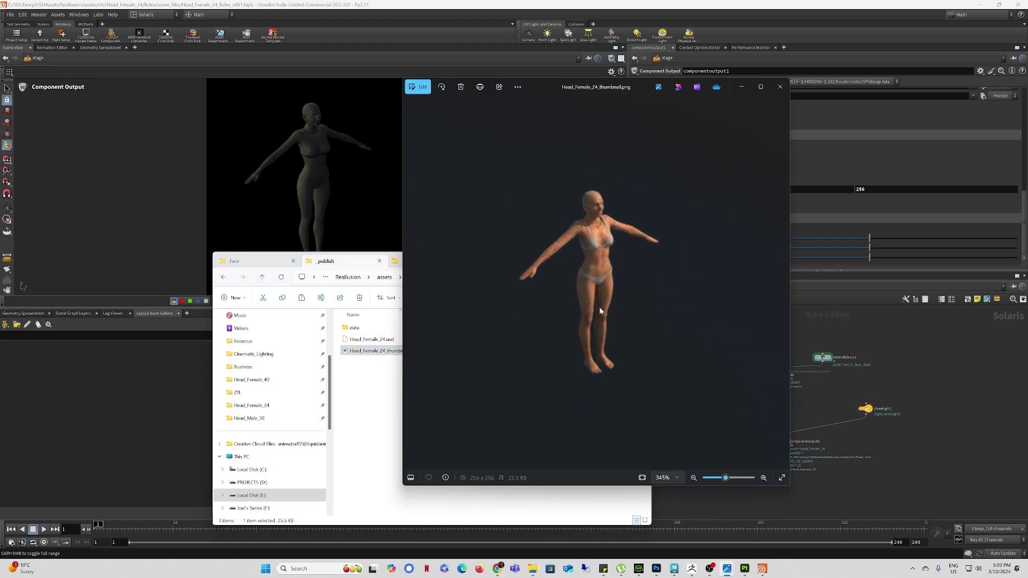
{"action": "left_click", "coordinate": [780, 91]}
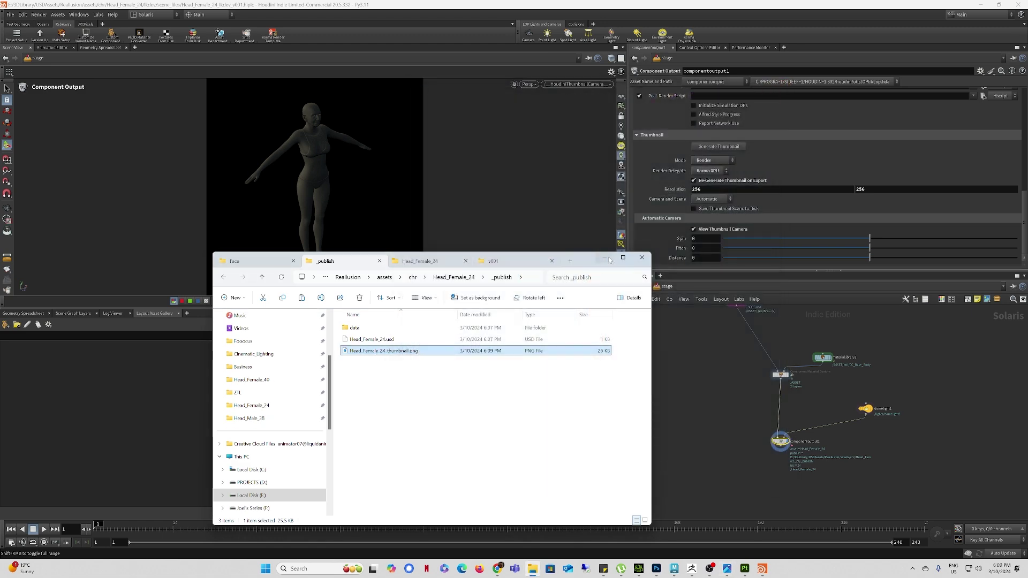
{"action": "left_click", "coordinate": [652, 175]}
{"action": "scroll", "coordinate": [652, 175], "scroll_direction": "down", "scroll_amount": 2}
{"action": "scroll", "coordinate": [652, 175], "scroll_direction": "up", "scroll_amount": 5}
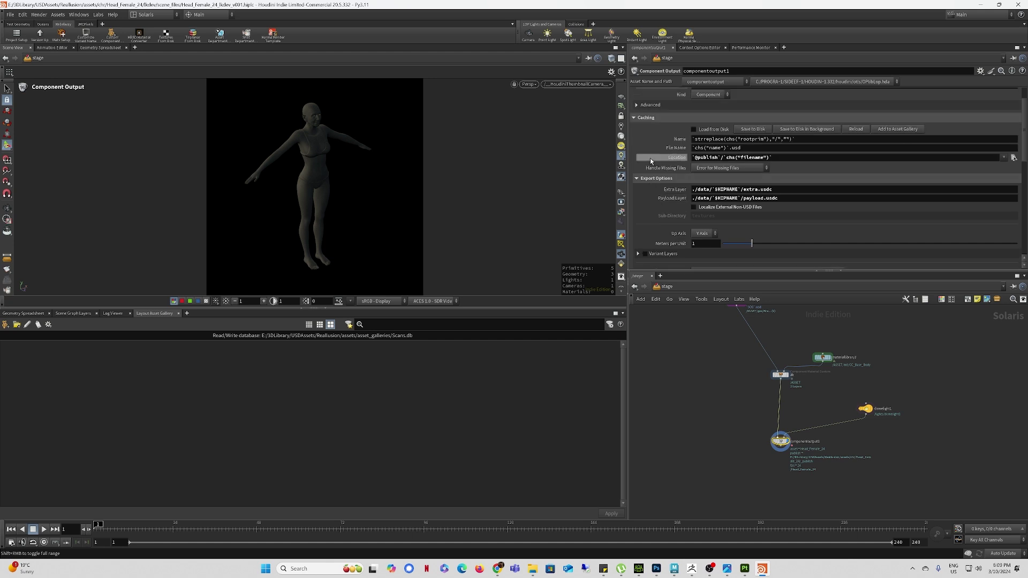
{"action": "left_click", "coordinate": [675, 116]}
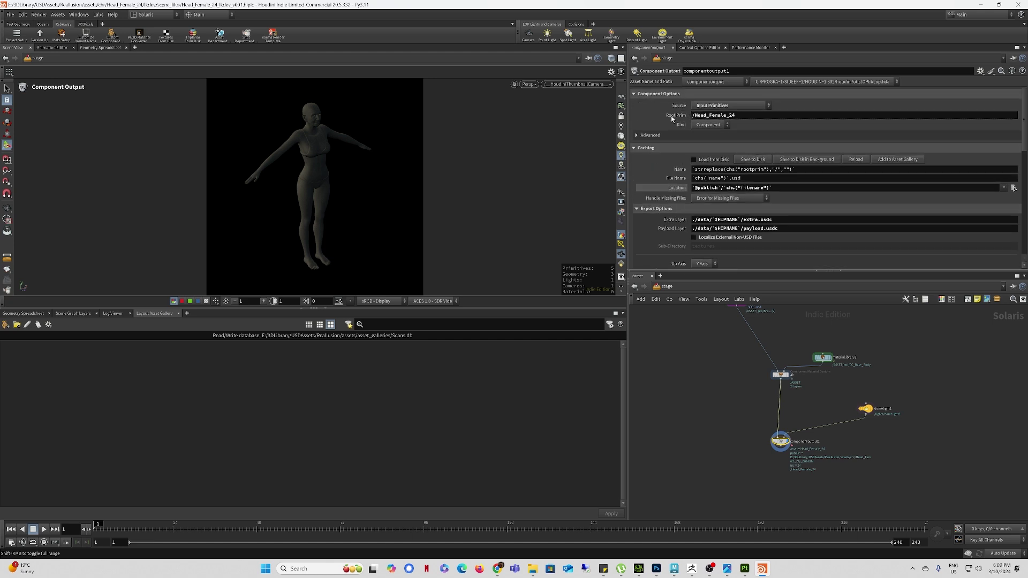
{"action": "left_click", "coordinate": [674, 117]}
{"action": "left_click", "coordinate": [706, 116]}
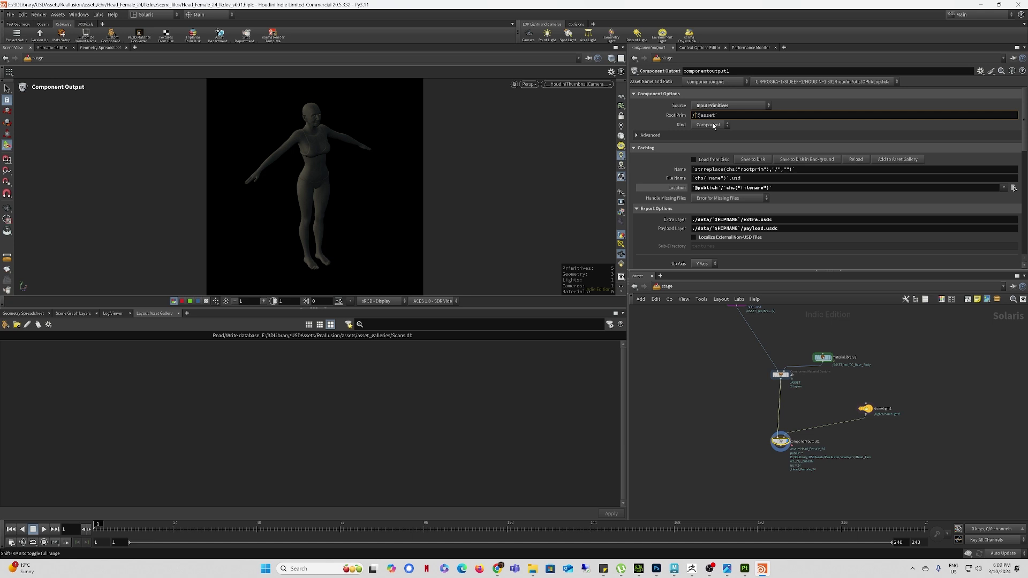
{"action": "type", "text": "scan_character_"}
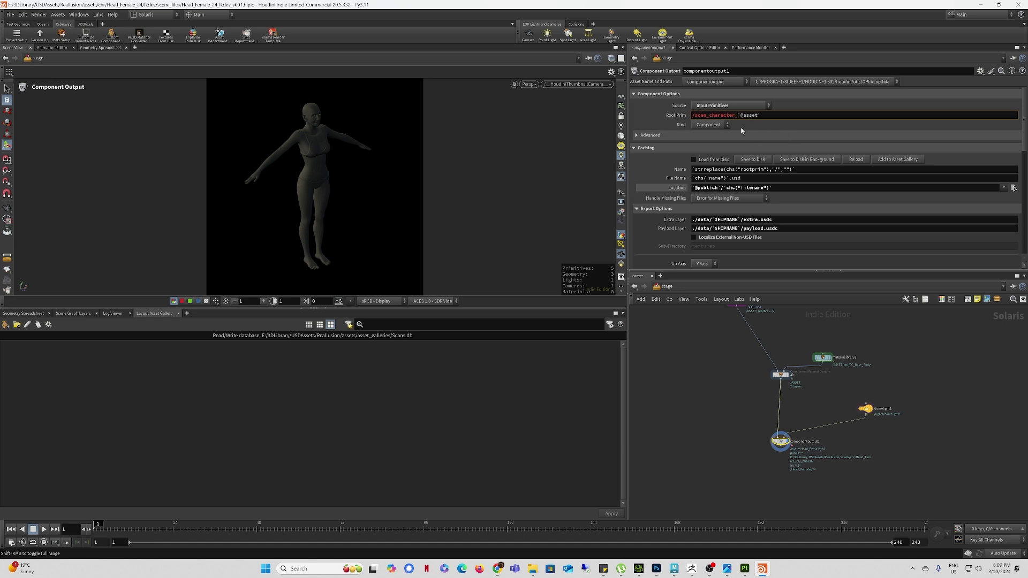
{"action": "left_click", "coordinate": [691, 364]}
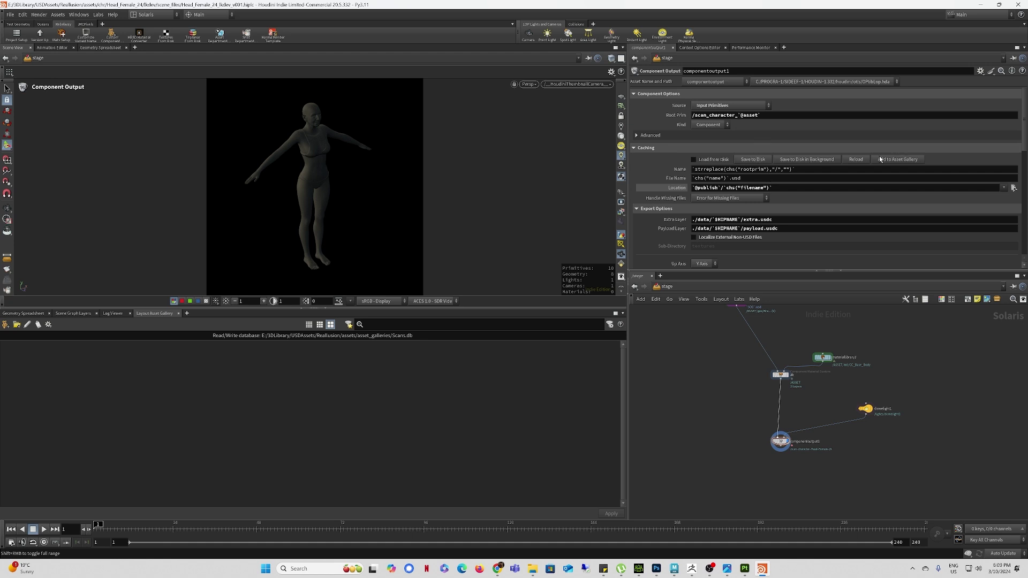
Step: Add the exported component to the Scans.db asset gallery and switch the viewport from the thumbnail camera to no camera
{"action": "left_click", "coordinate": [898, 160]}
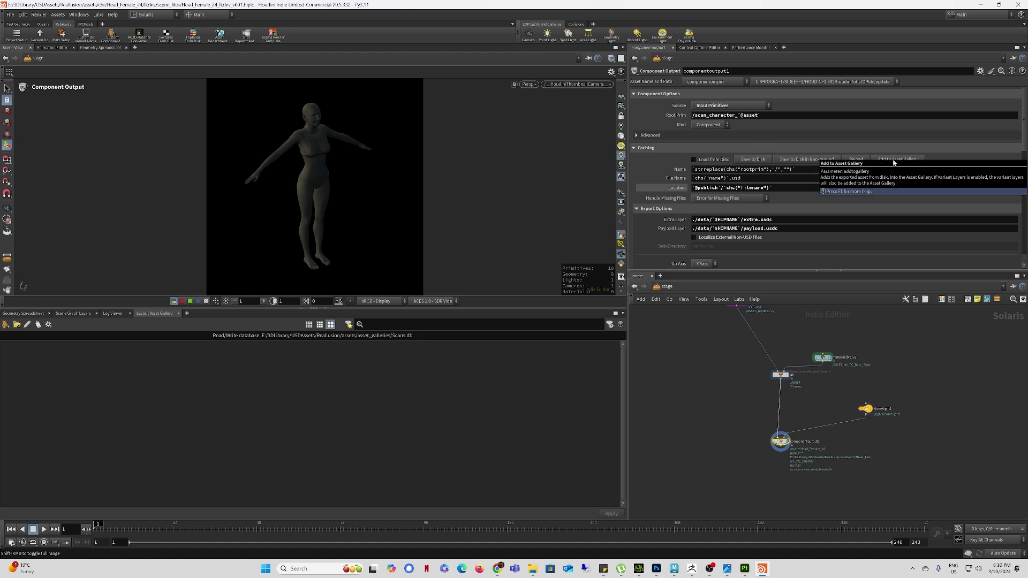
{"action": "left_click", "coordinate": [894, 160]}
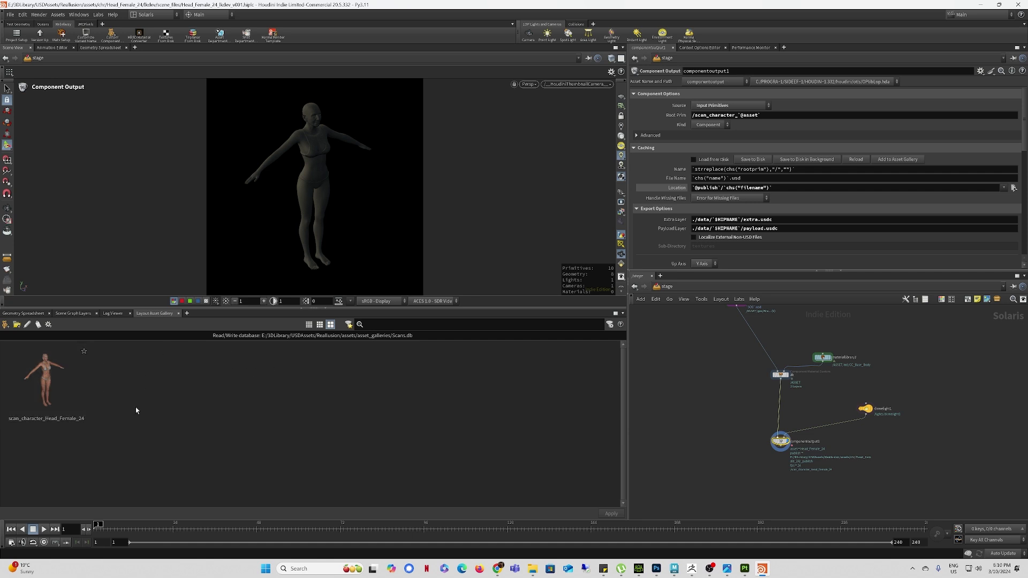
{"action": "left_click", "coordinate": [567, 84]}
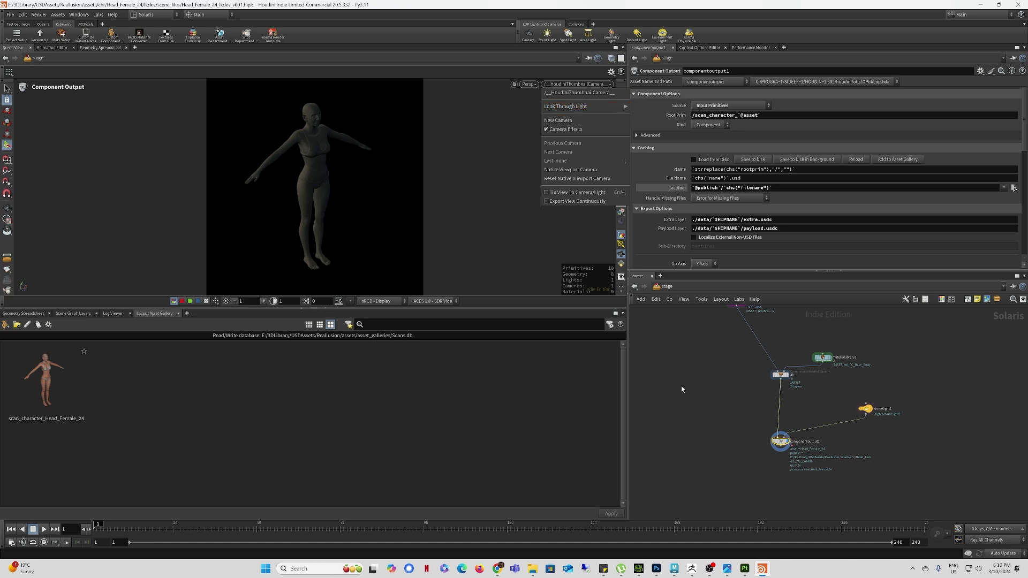
{"action": "key", "text": "Escape"}
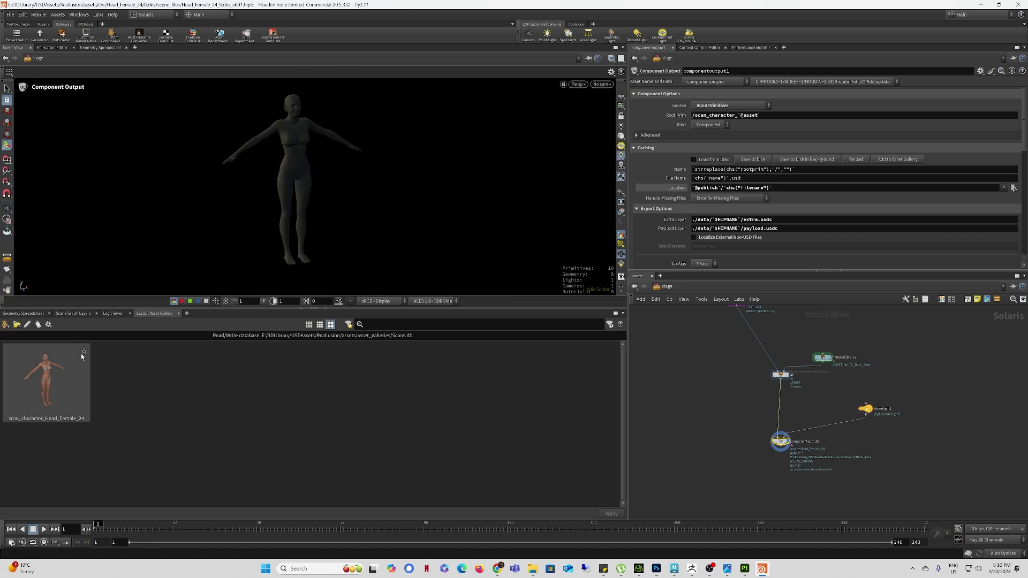
Step: Place scan_character_Head_Female_24 from the gallery in the stage and move the copy sideways beside the original character
{"action": "left_click_drag", "start_coordinate": [46, 381], "coordinate": [349, 227]}
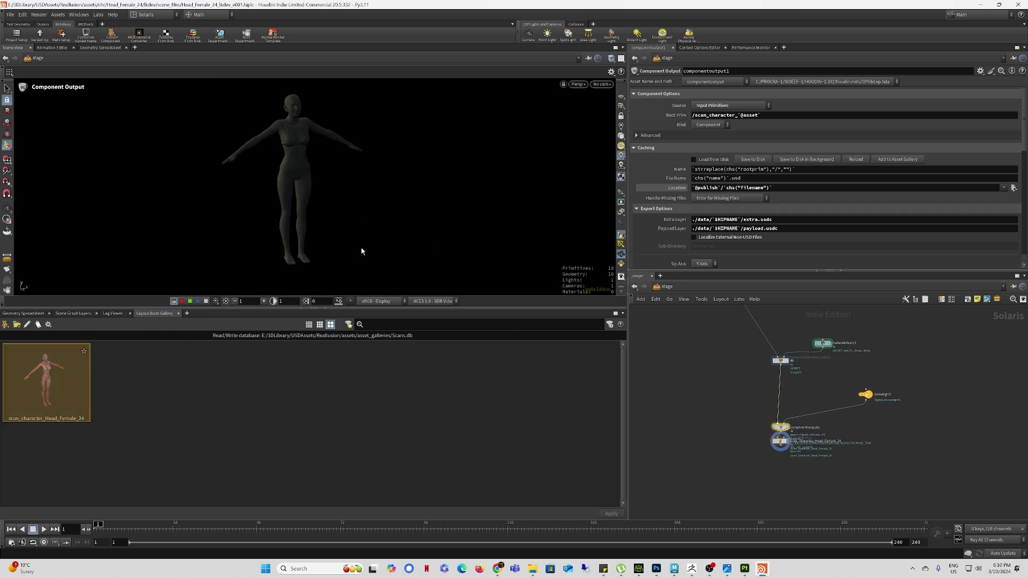
{"action": "left_click", "coordinate": [780, 441]}
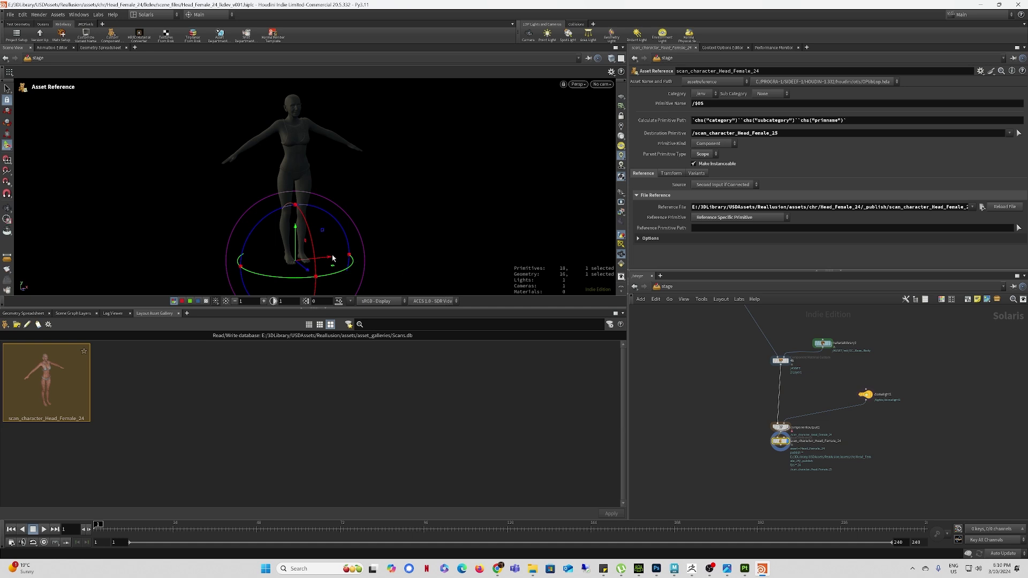
{"action": "left_click_drag", "start_coordinate": [329, 261], "coordinate": [405, 247]}
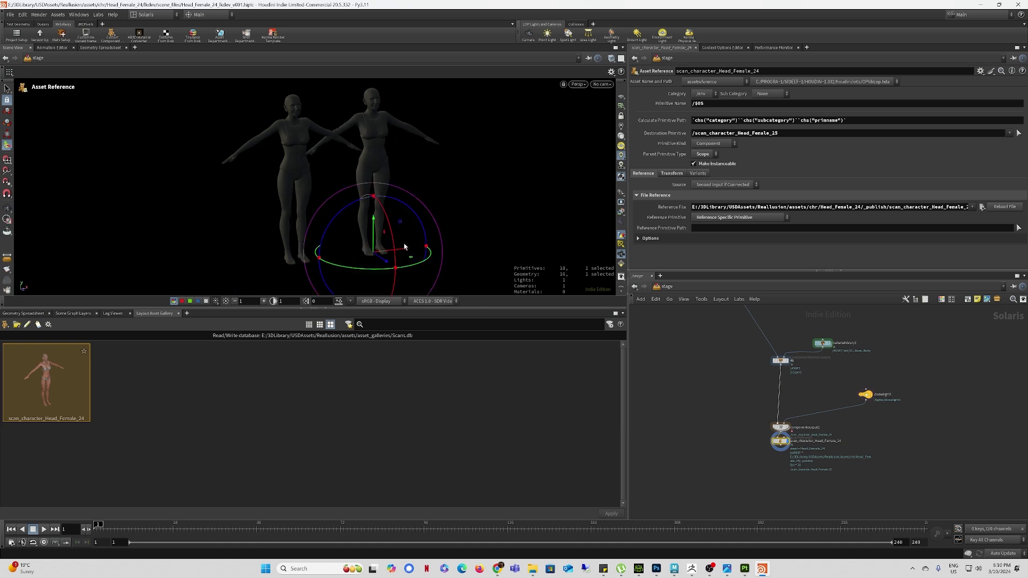
Step: Render both characters in the viewport with Karma XPU
{"action": "left_click", "coordinate": [577, 84]}
{"action": "left_click", "coordinate": [579, 135]}
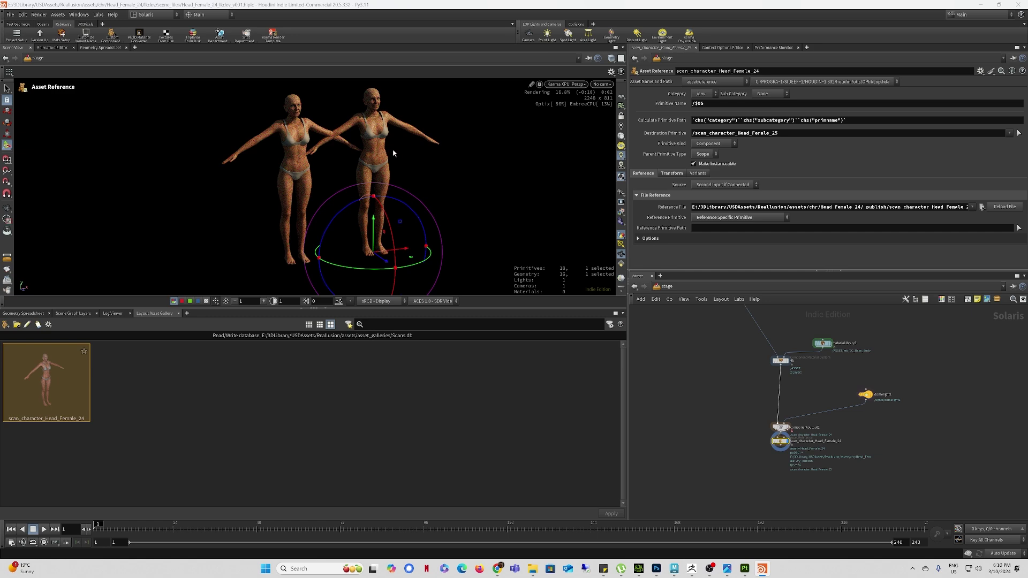
{"action": "left_click_drag", "start_coordinate": [367, 138], "coordinate": [383, 134], "text": "alt"}
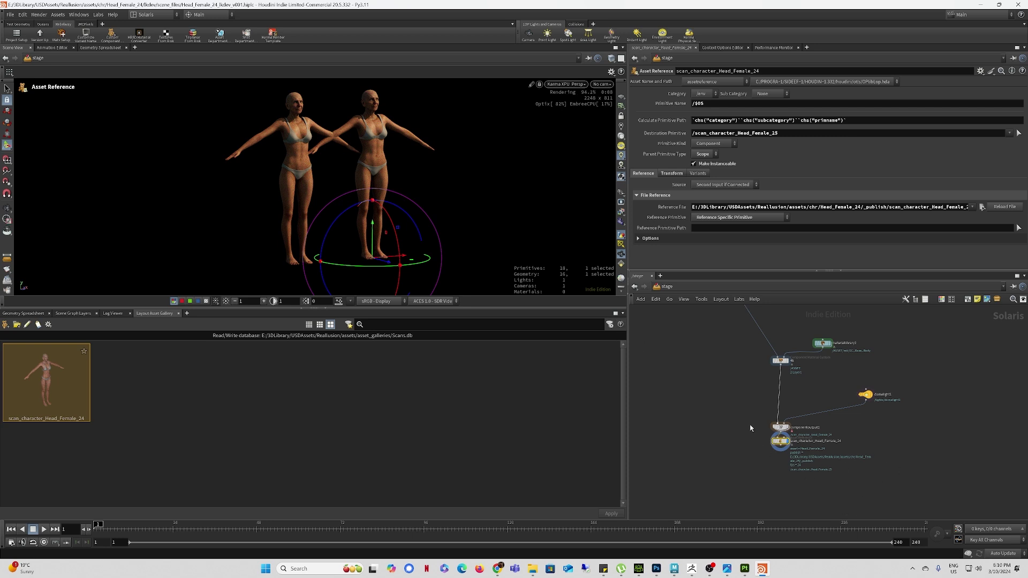
Step: Examine the geo hierarchy of scan_character_Head_Female_24 in the scene graph, then collapse it
{"action": "scroll", "coordinate": [734, 390], "scroll_direction": "down", "scroll_amount": 2}
{"action": "left_click", "coordinate": [24, 314]}
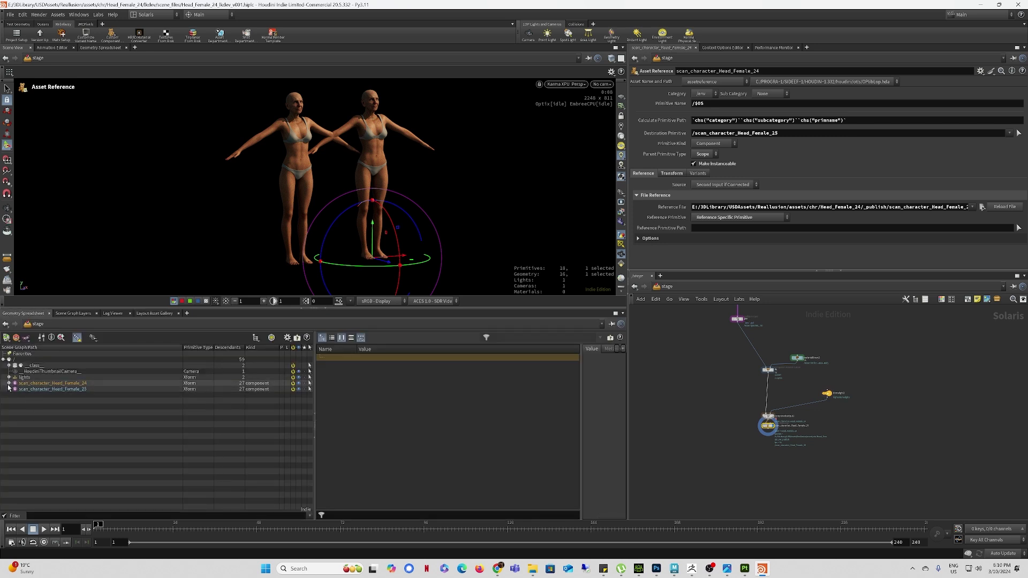
{"action": "left_click", "coordinate": [9, 383]}
{"action": "left_click", "coordinate": [15, 389]}
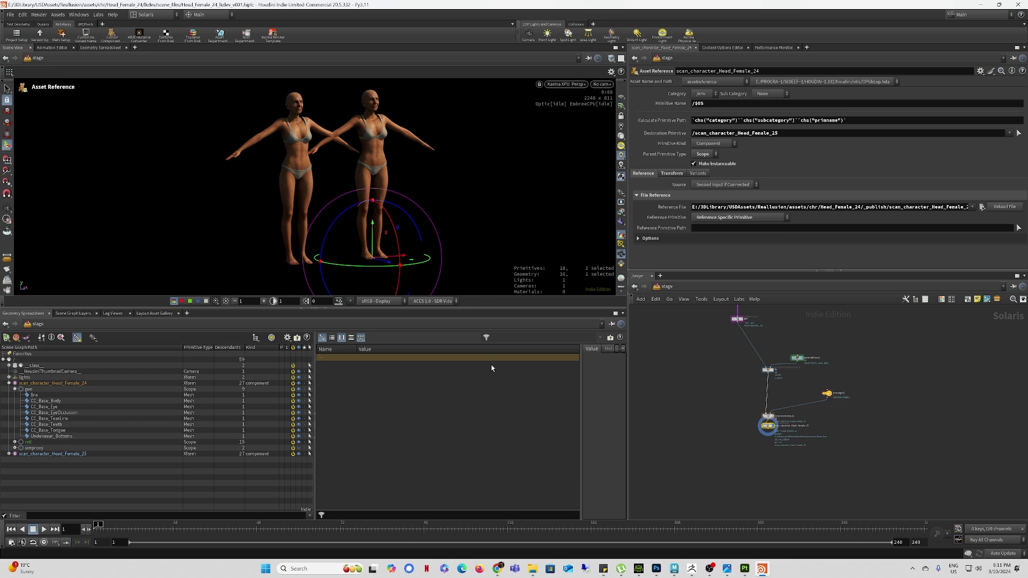
{"action": "left_click", "coordinate": [9, 384]}
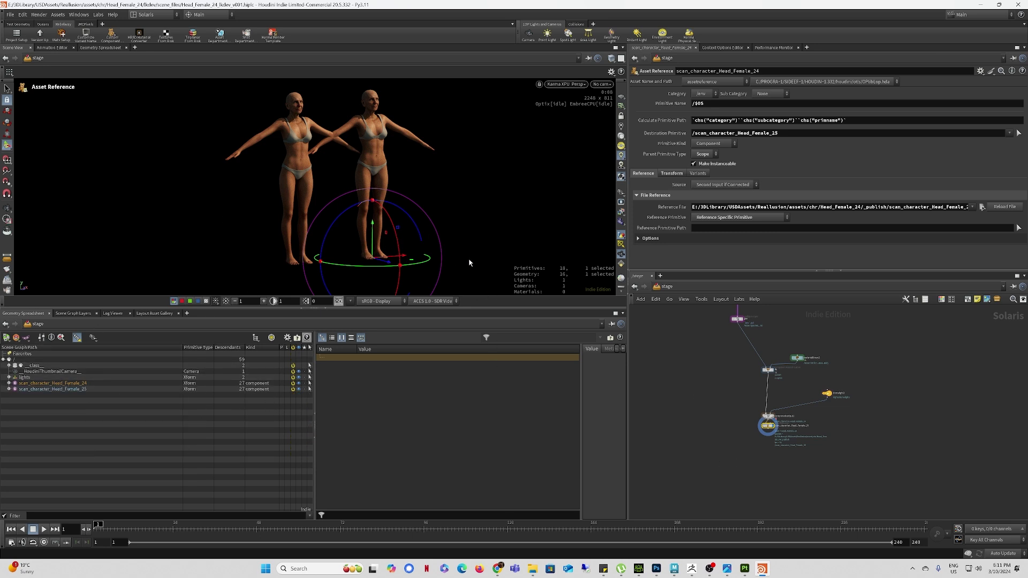